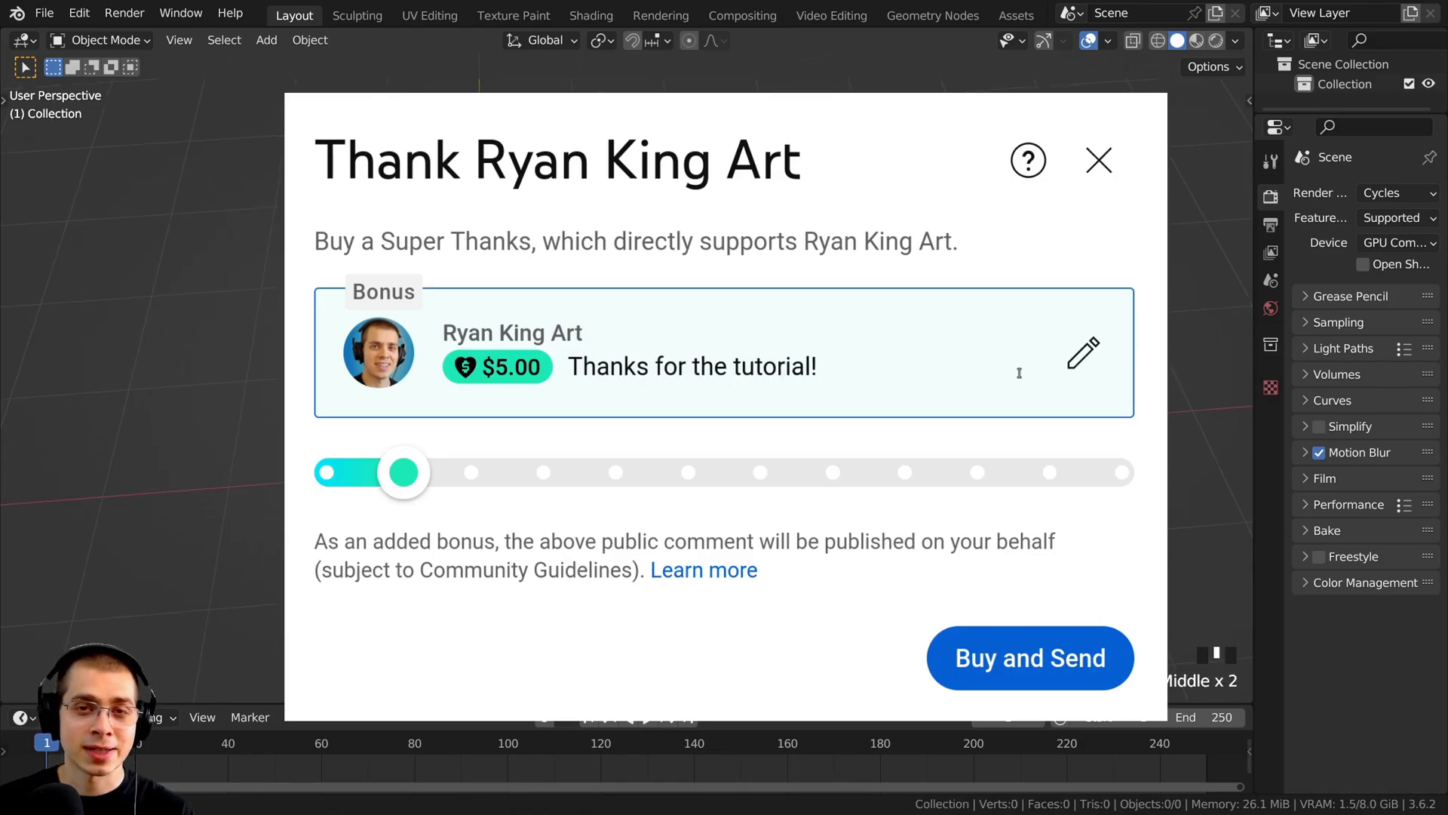
Add a text object at the world origin
key("shift+a")
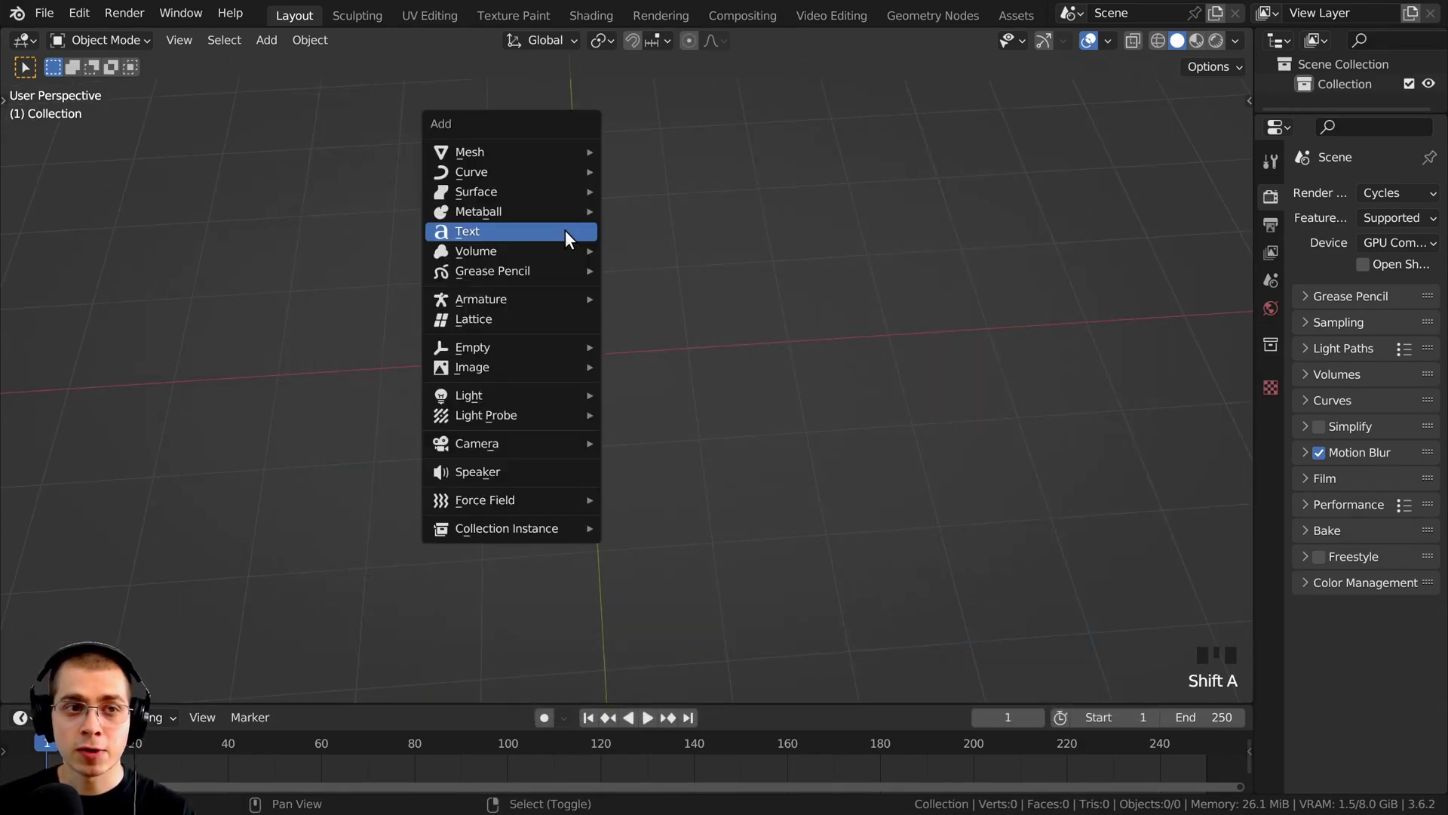
left_click(264, 41)
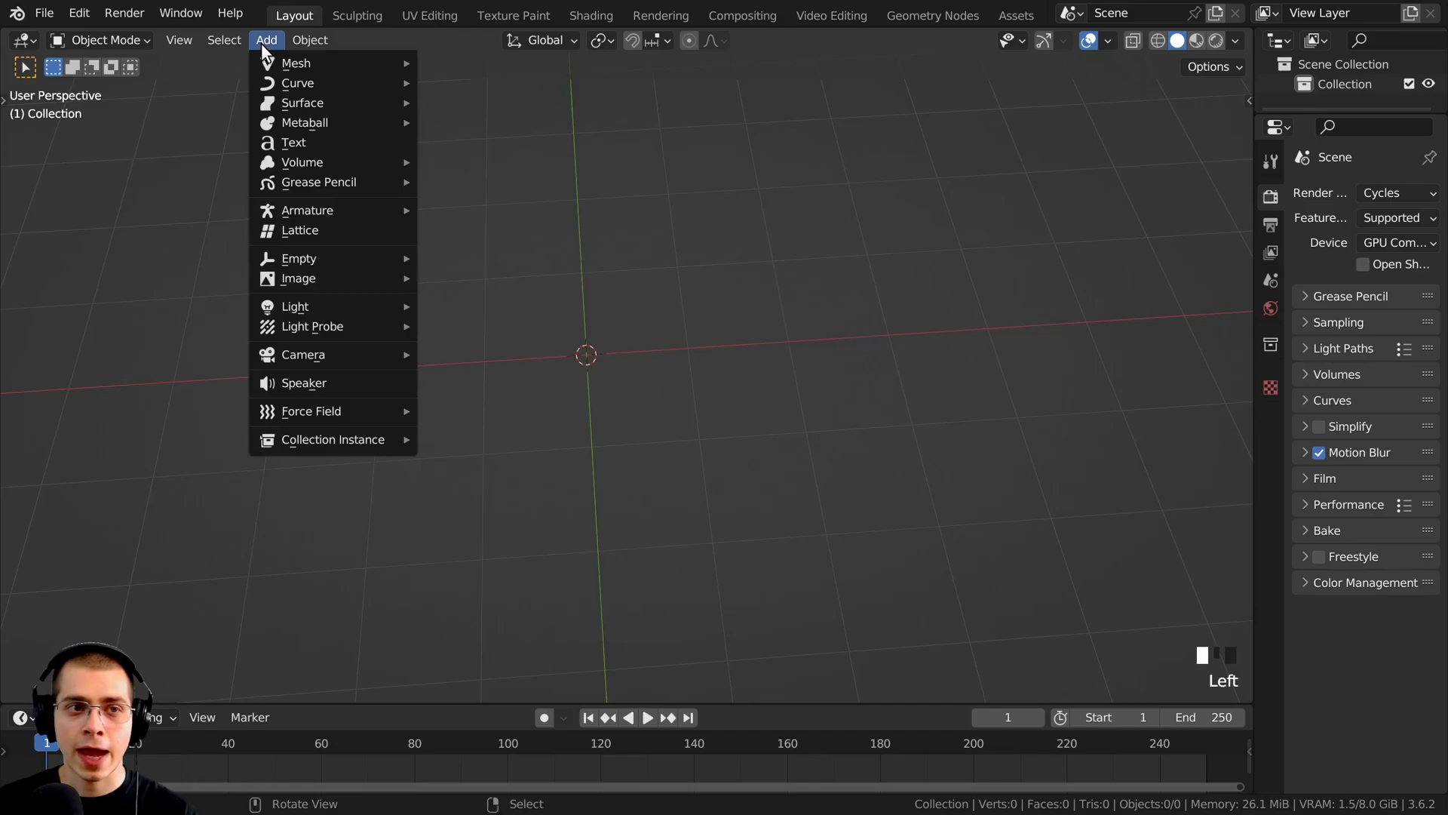
left_click(301, 140)
middle_click_drag(596, 355, 577, 312)
scroll(571, 391, "up", 3)
middle_click_drag(570, 391, 569, 481)
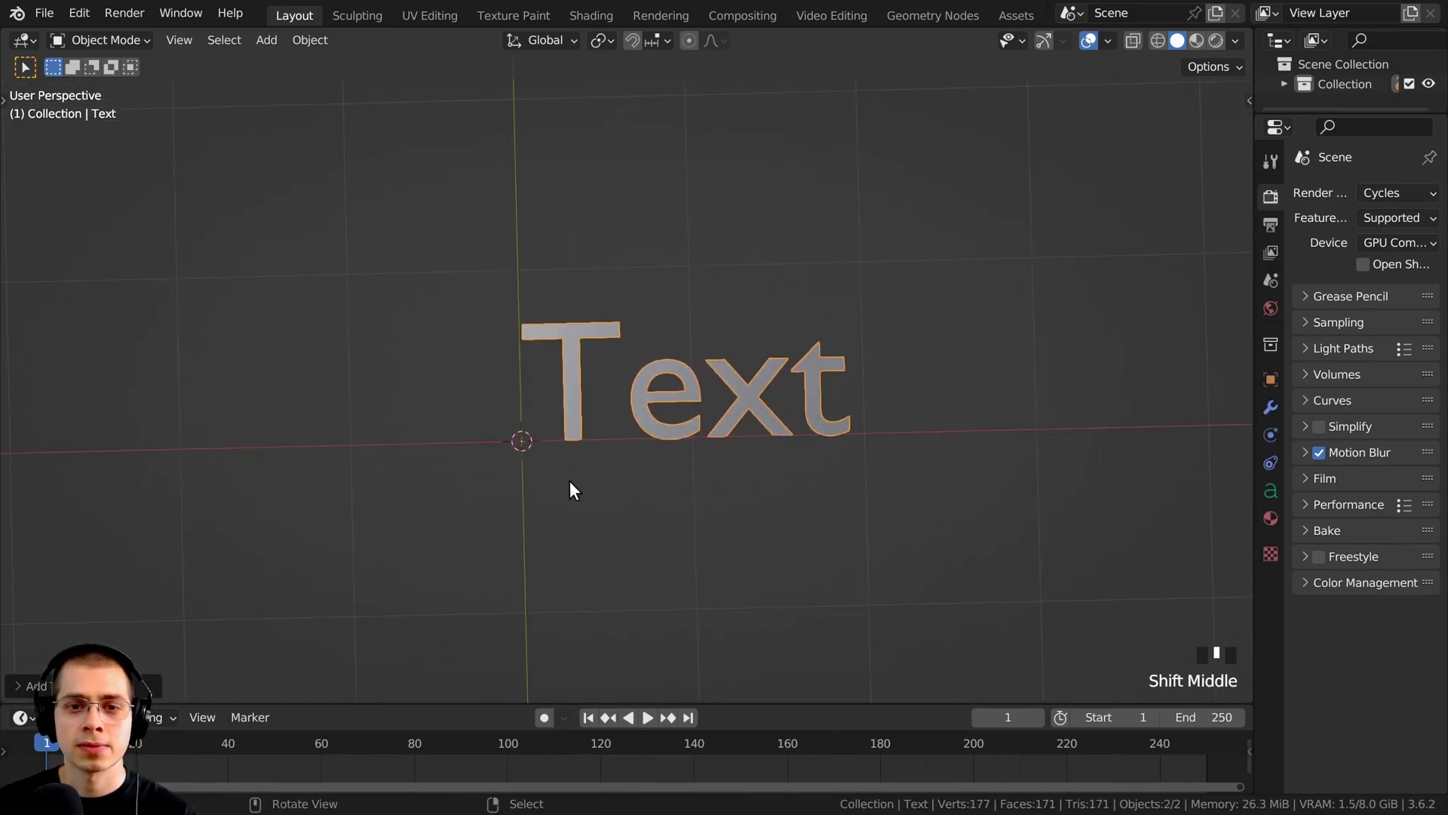
Add a mesh cube and move it off to the side of the text object
key("shift+a")
left_click(573, 213)
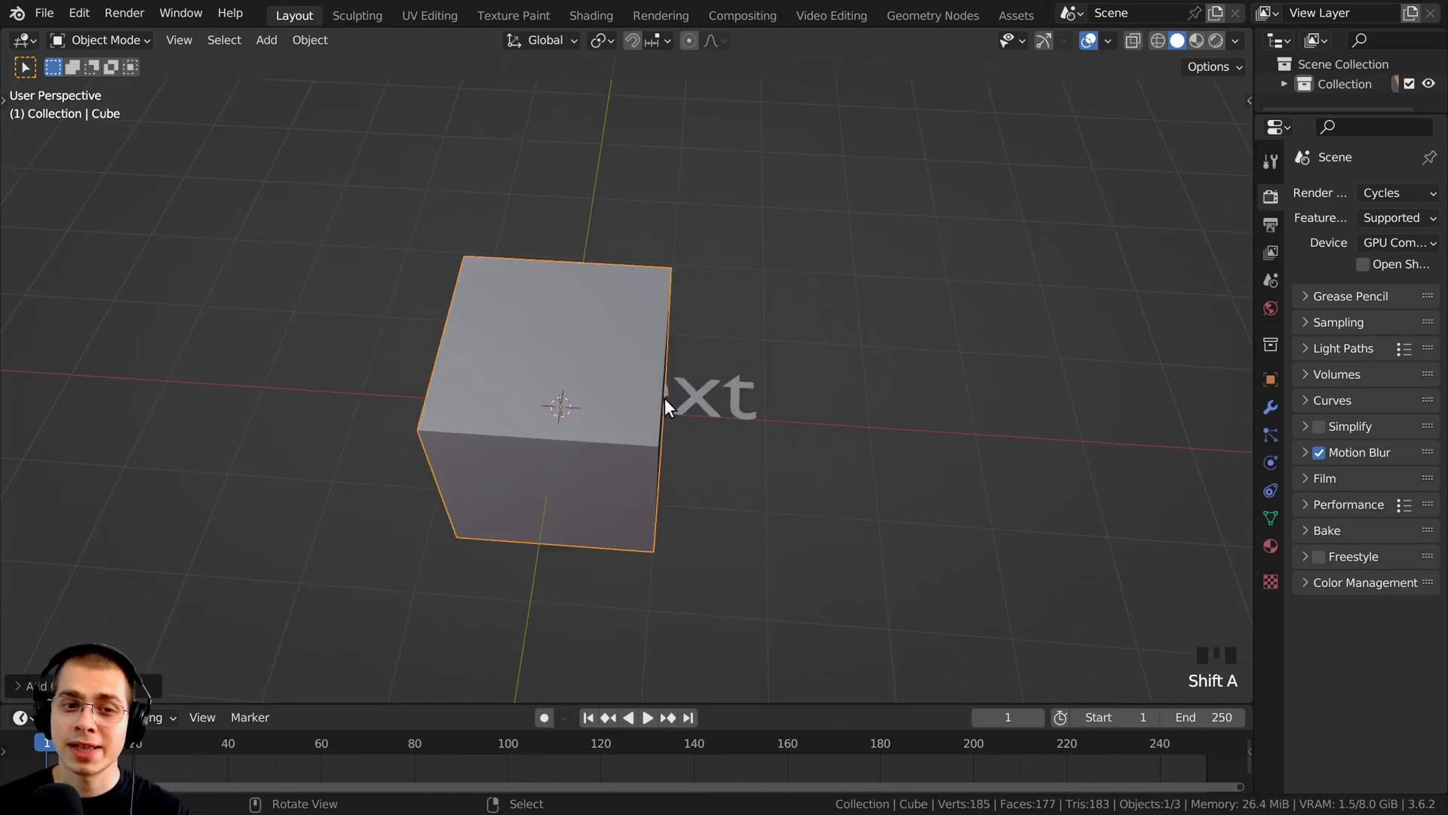
key("g")
left_click(411, 311)
middle_click_drag(498, 324, 536, 346)
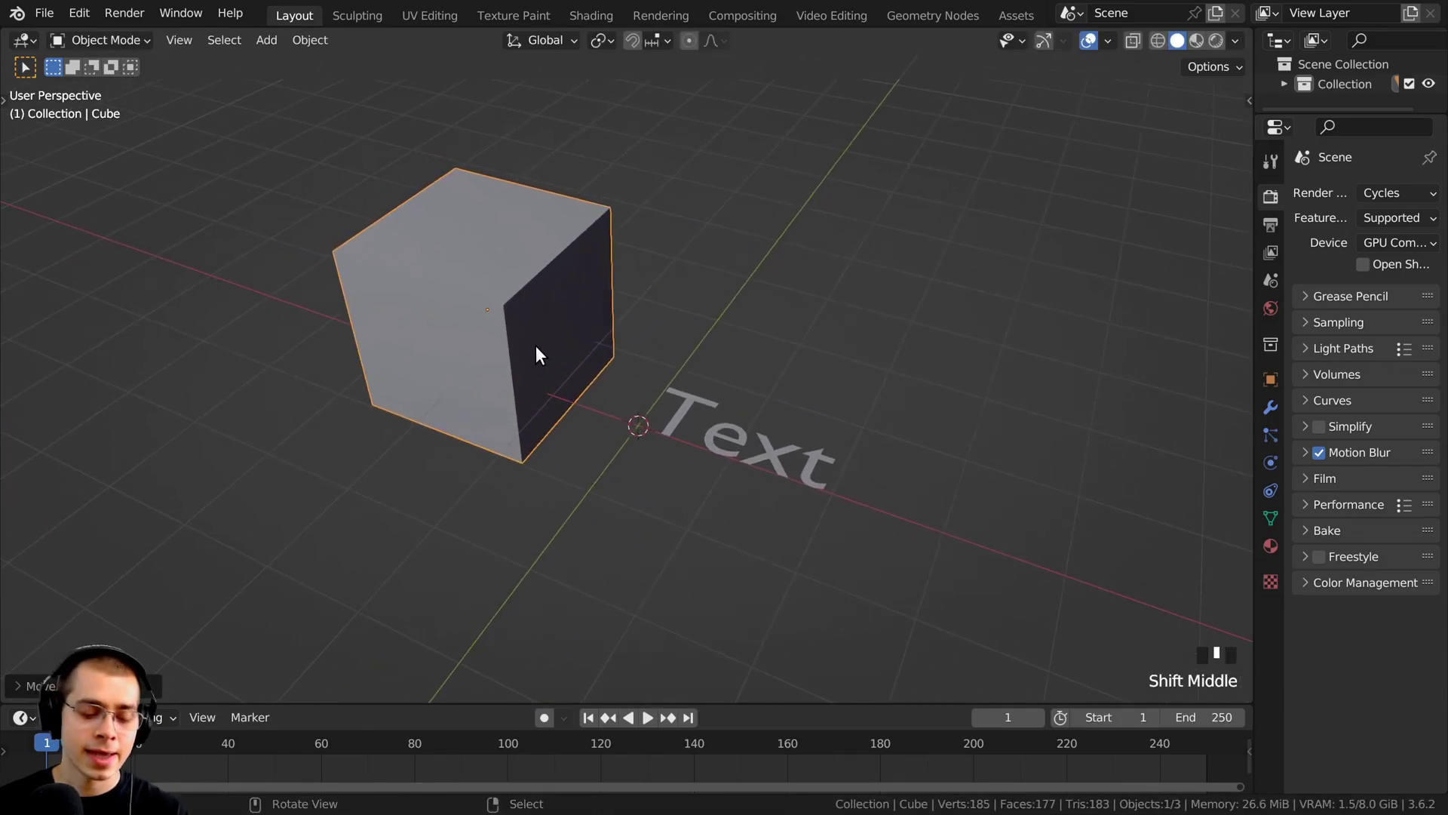
Enter Edit Mode on the cube and try moving its nearest top corner vertex
key("Tab")
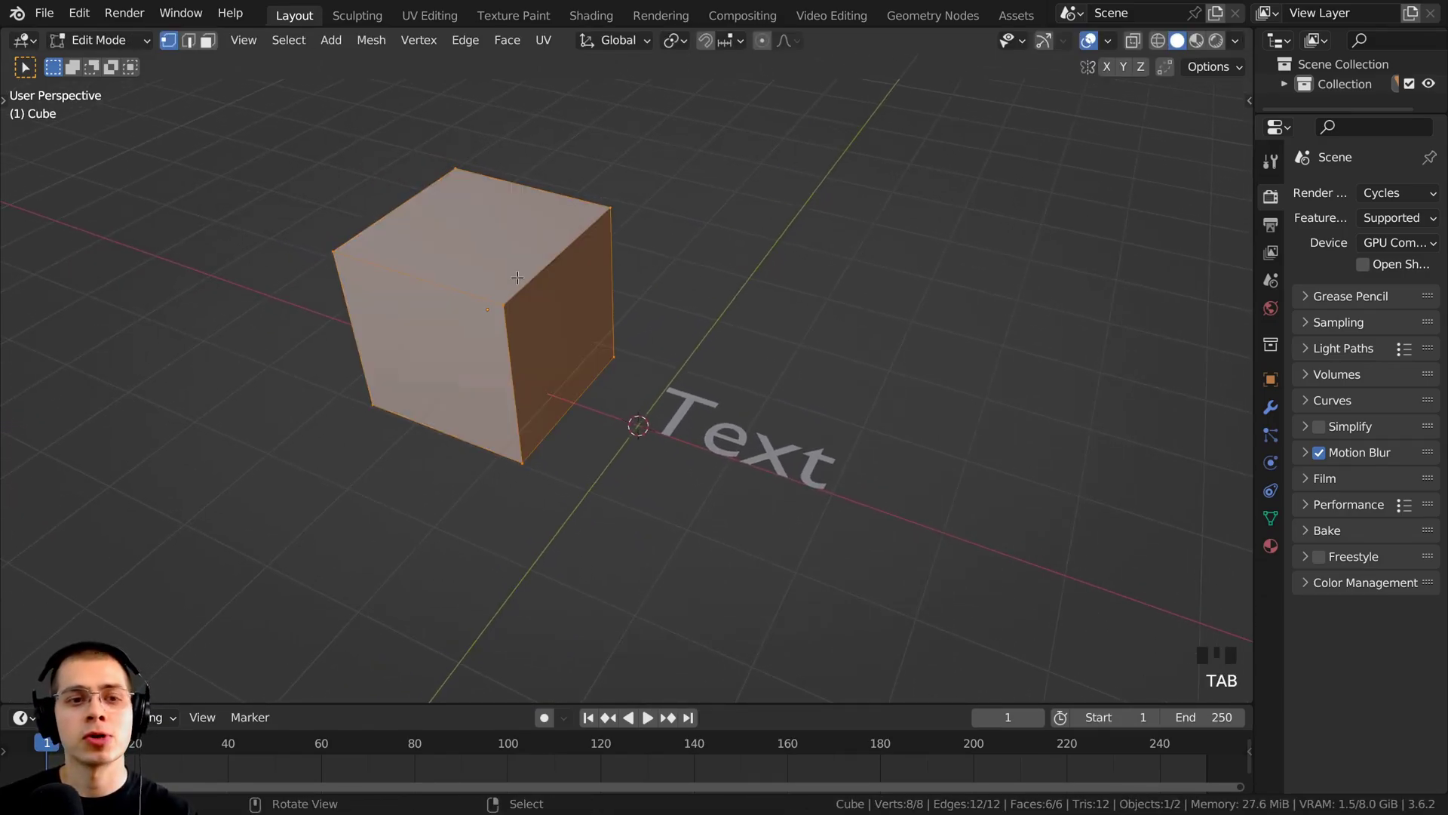
scroll(518, 277, "up", 1)
middle_click_drag(511, 279, 570, 331, "shift")
right_click(543, 344)
key("g")
right_click(557, 260)
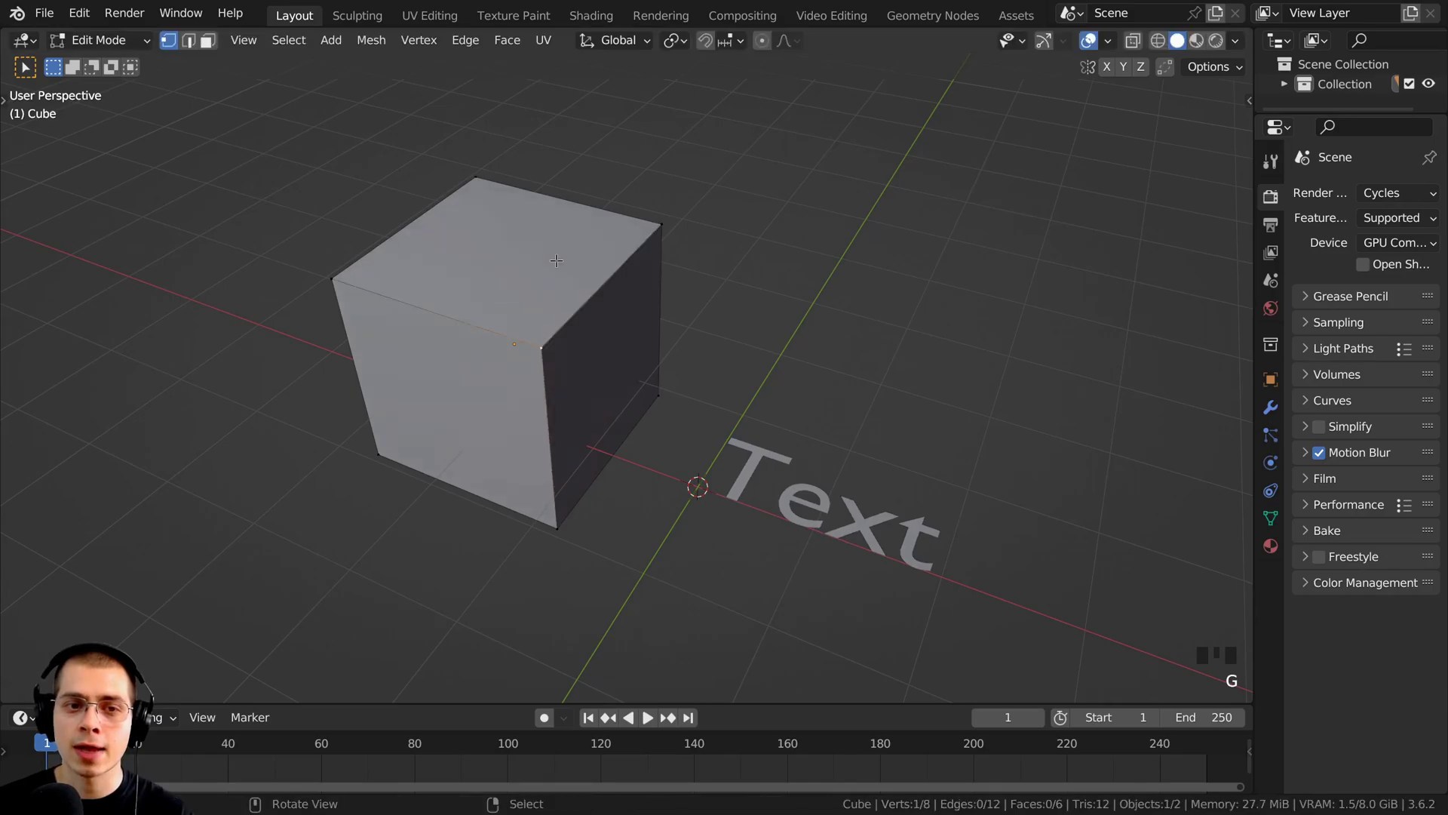
Return to Object Mode and delete the cube
key("Tab")
middle_click_drag(631, 377, 604, 374, "shift")
key("x")
left_click(712, 442)
middle_click_drag(712, 442, 712, 438)
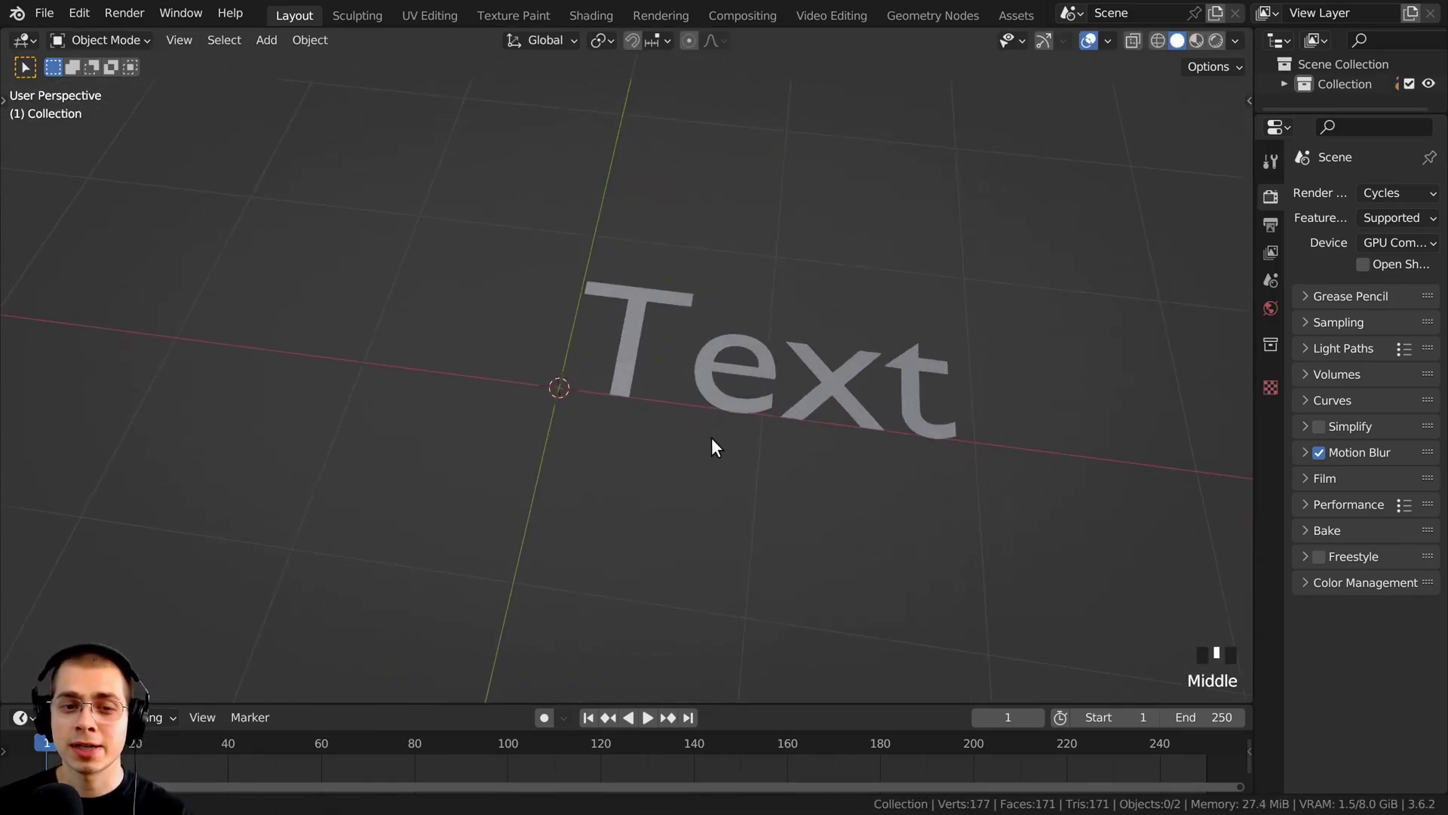
Enter Edit Mode on the text object and append a few trial characters after "Text"
left_click(638, 310)
middle_click_drag(638, 310, 599, 414, "shift")
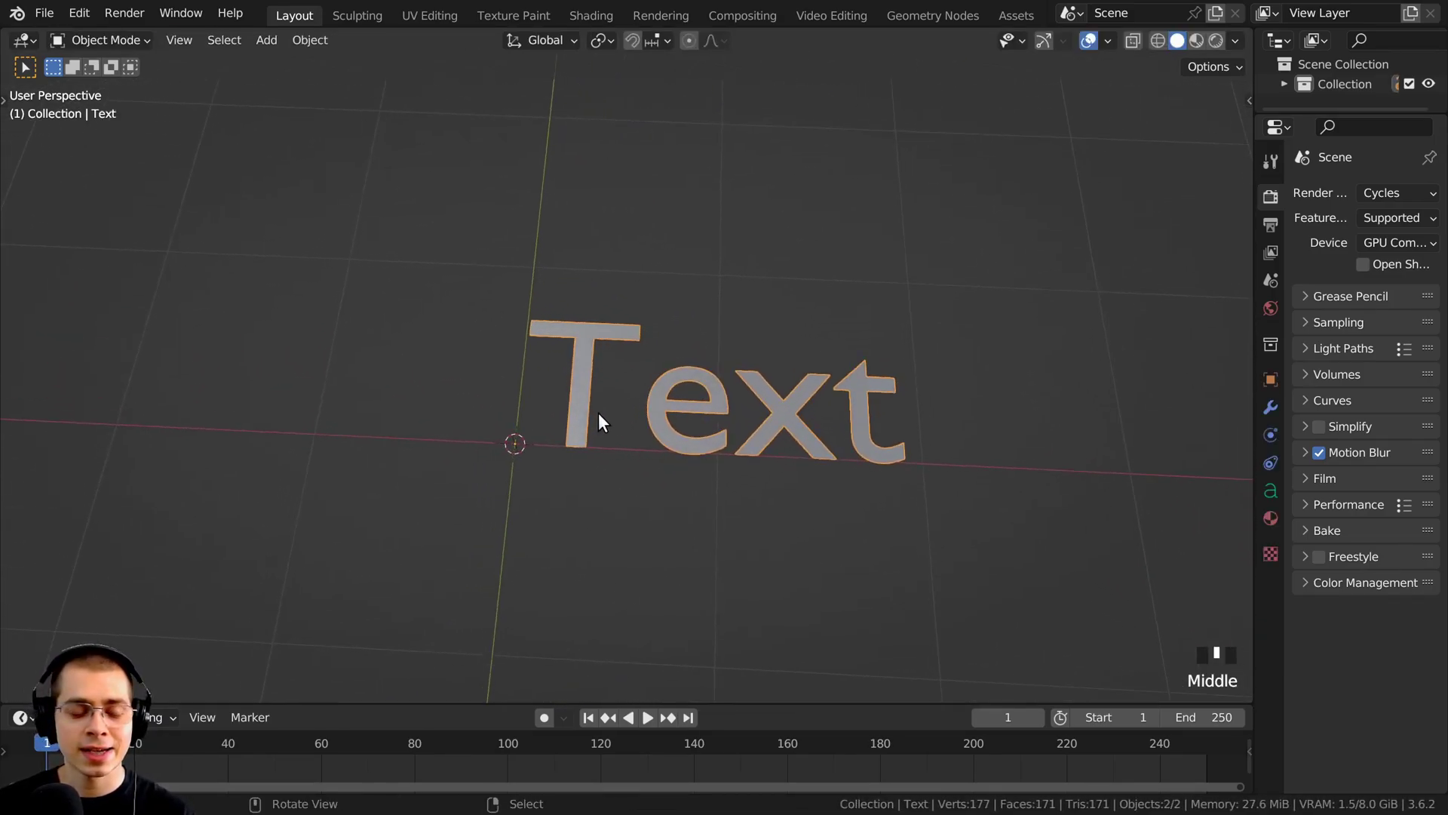
key("Tab")
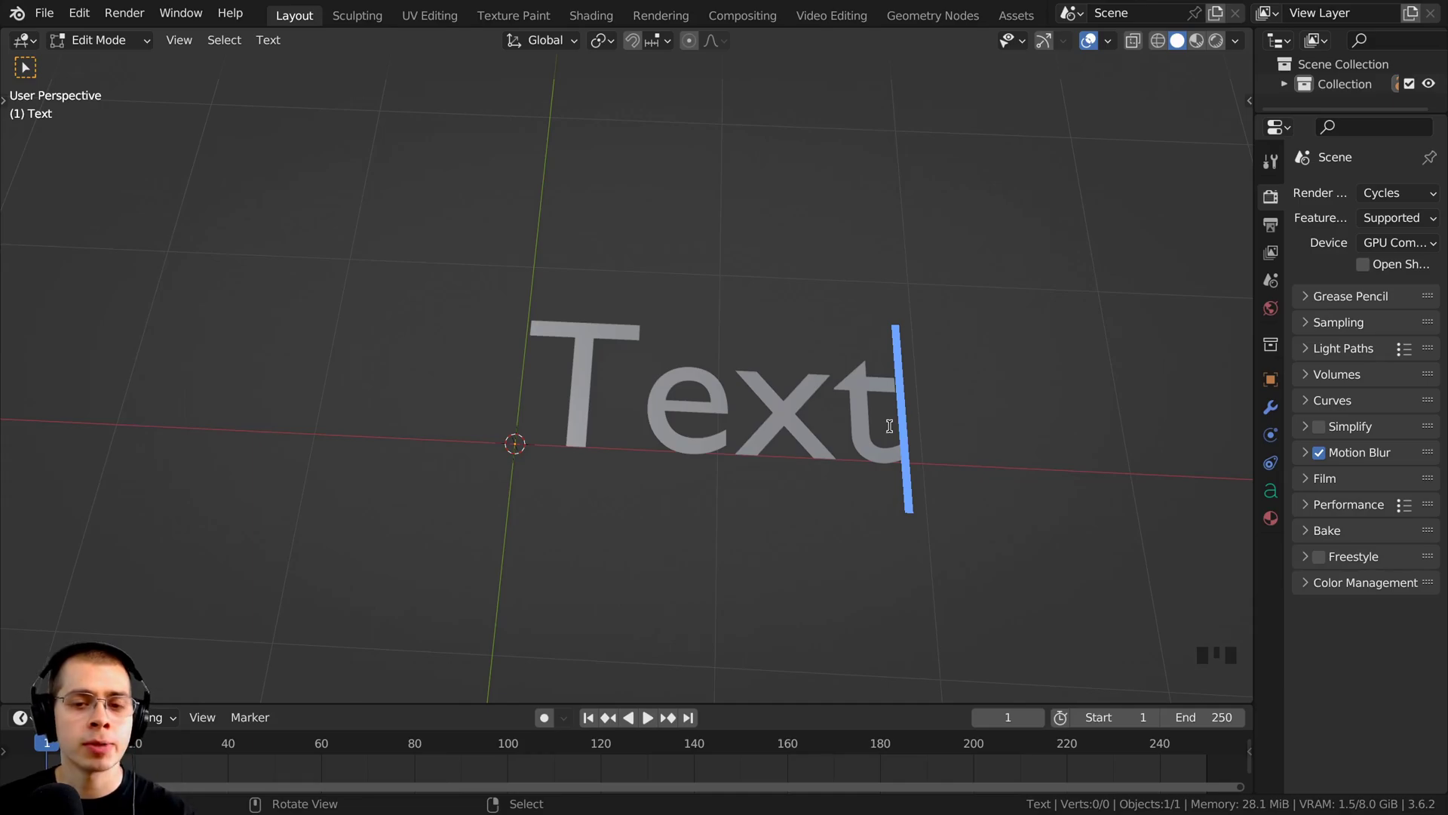
key("Tab")
key("Tab")
type("ewgy=")
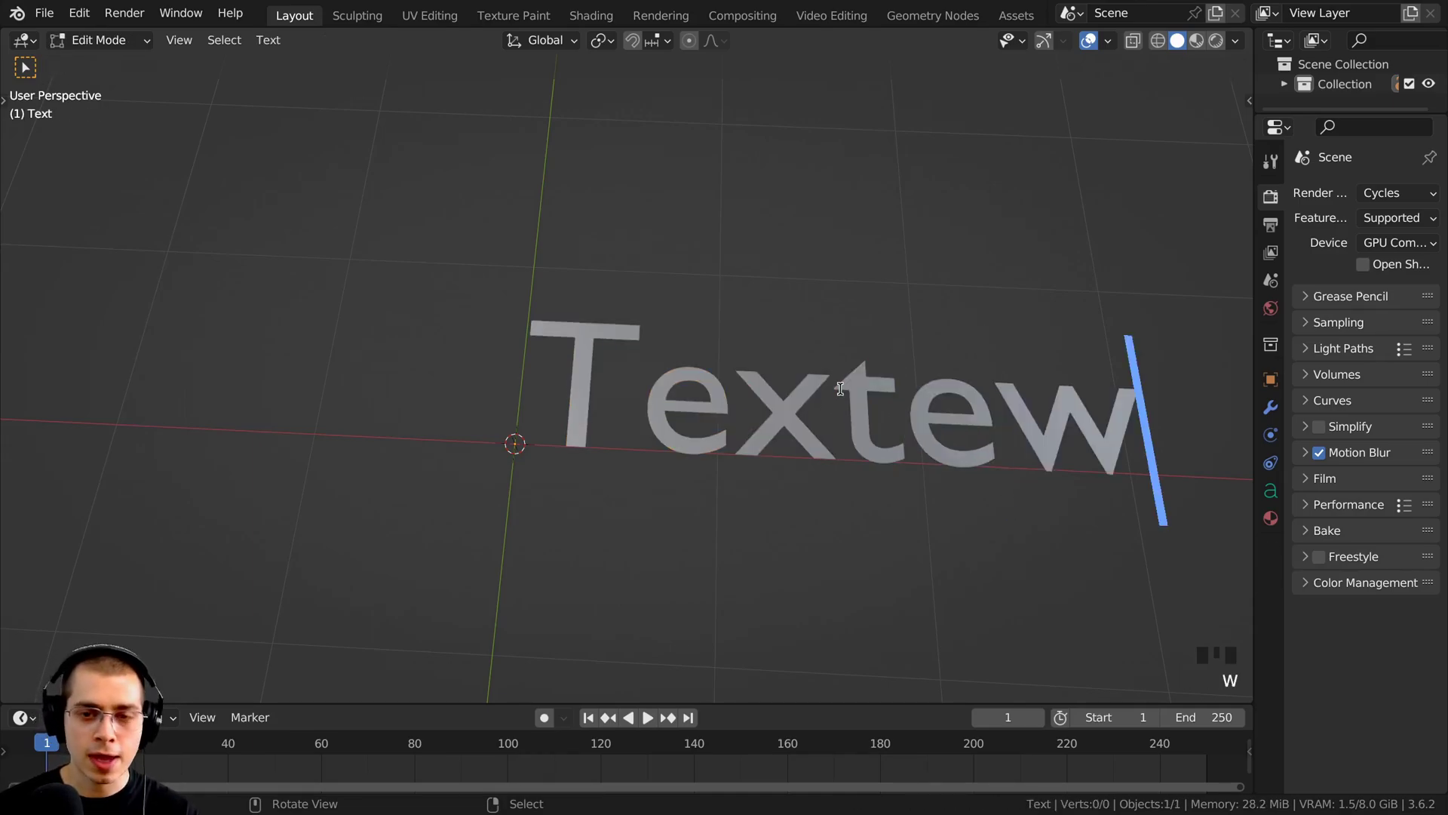
Delete all the characters of the text object
key("BackSpace")
key("BackSpace")
key("BackSpace")
key("BackSpace")
key("BackSpace")
key("BackSpace")
key("BackSpace")
key("BackSpace")
key("BackSpace")
key("BackSpace")
key("BackSpace")
key("BackSpace")
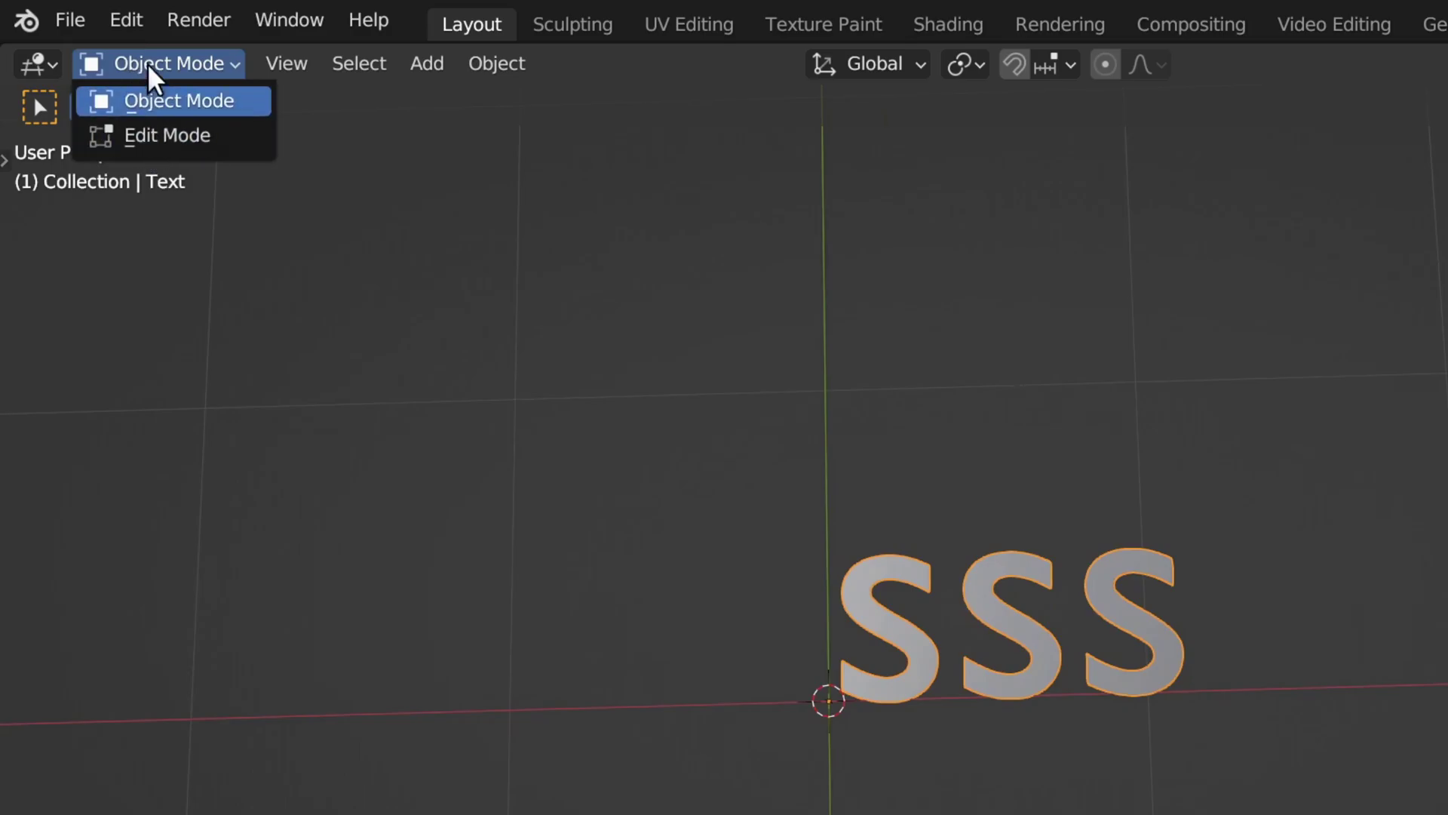
Set the text object reading "sss" to Object Mode and try moving it
left_click(151, 72)
left_click(143, 77)
left_click(143, 100)
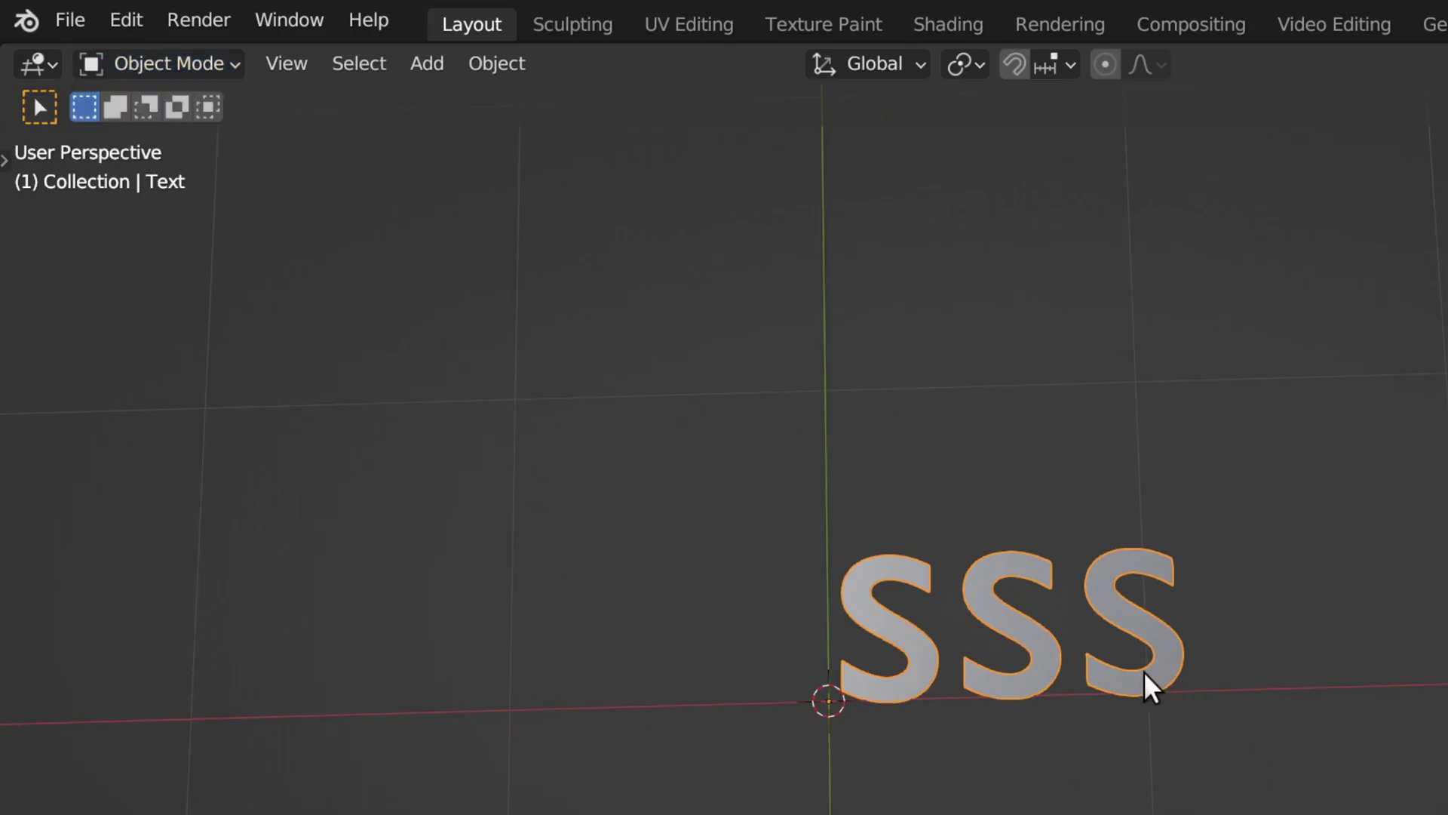
key("g")
key("Escape")
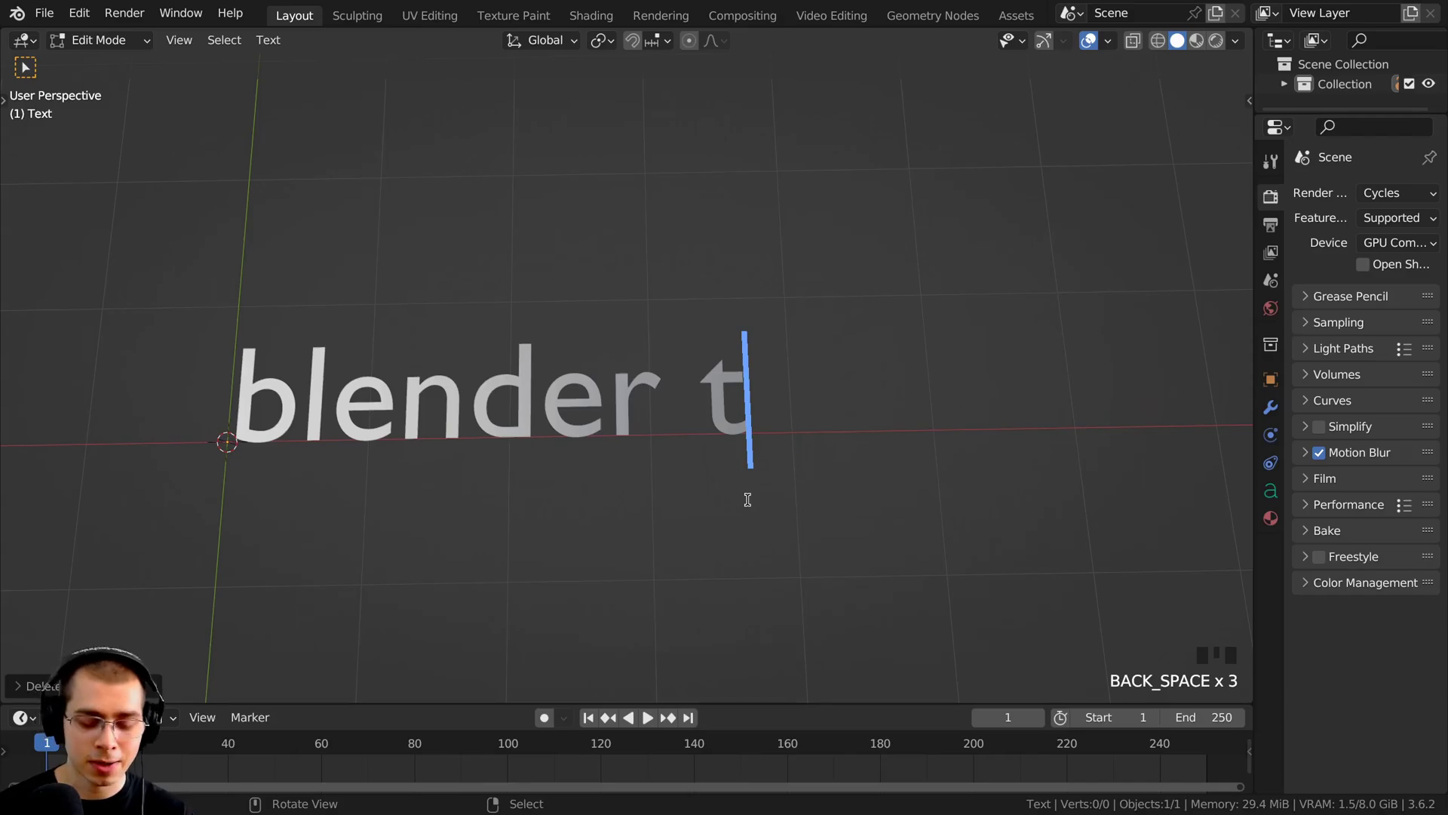
Complete the text so it reads "blender tutorial", without a trailing space
type("utorial")
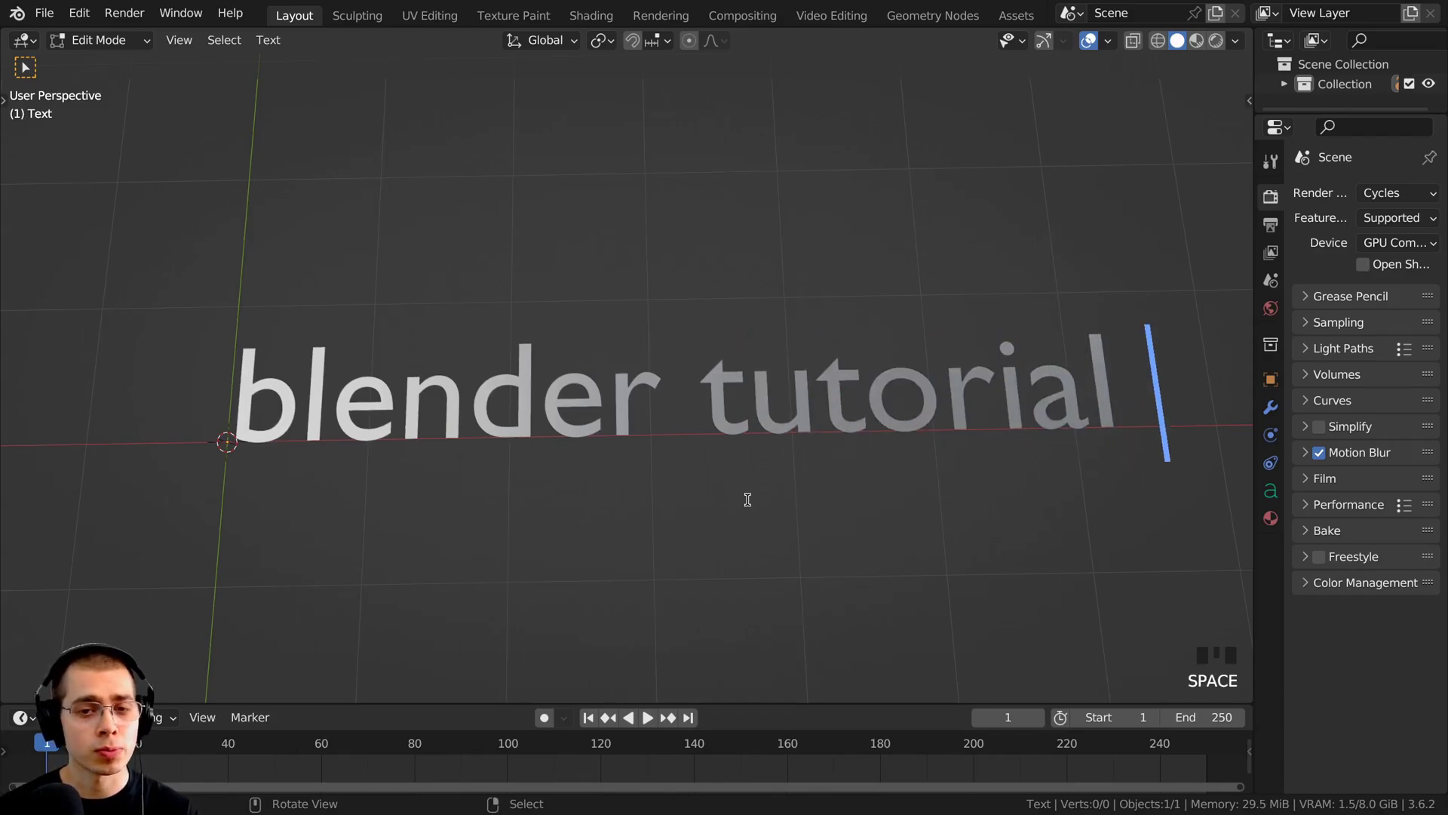
key("BackSpace")
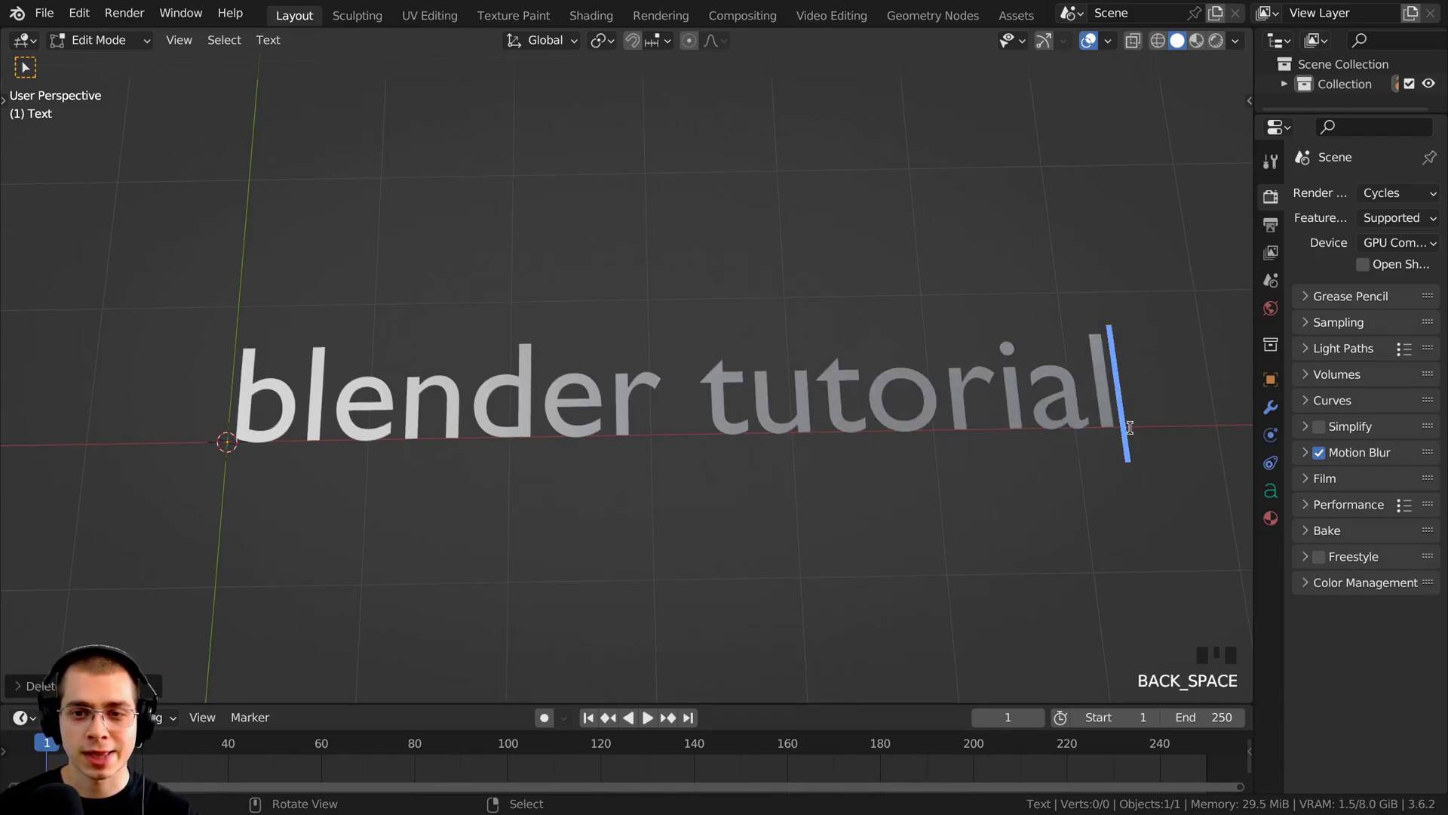
Select the word "tutorial" from its last letter back to its first
key("shift+Left")
key("shift+Left")
key("shift+Left")
key("shift+Left")
key("shift+Left")
key("shift+Left")
key("shift+Left")
key("shift+Left")
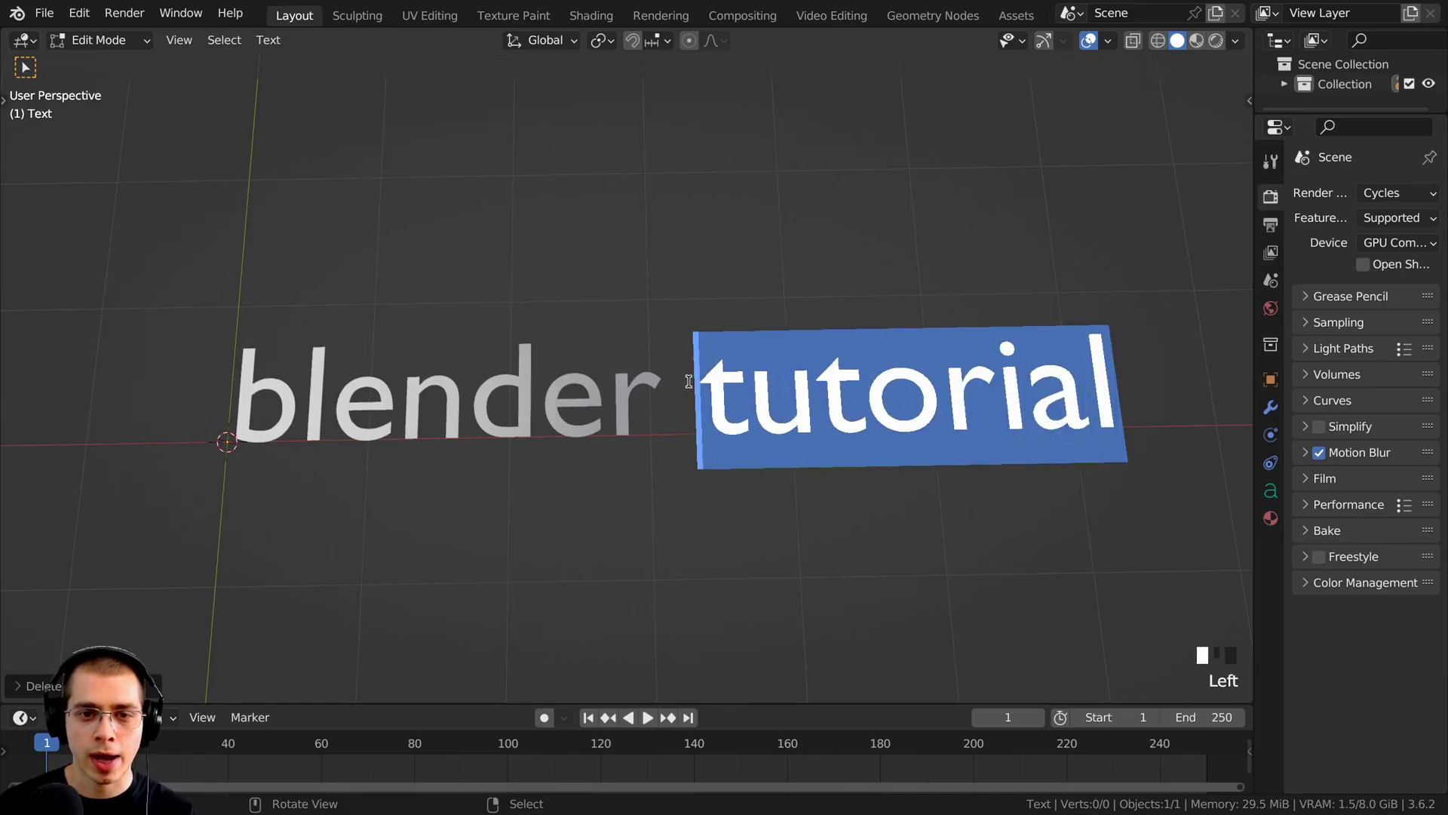
Place the text cursor at the start of "blender" and at several positions between its letters
key("Left")
key("Left")
key("Left")
key("Left")
key("Left")
key("Left")
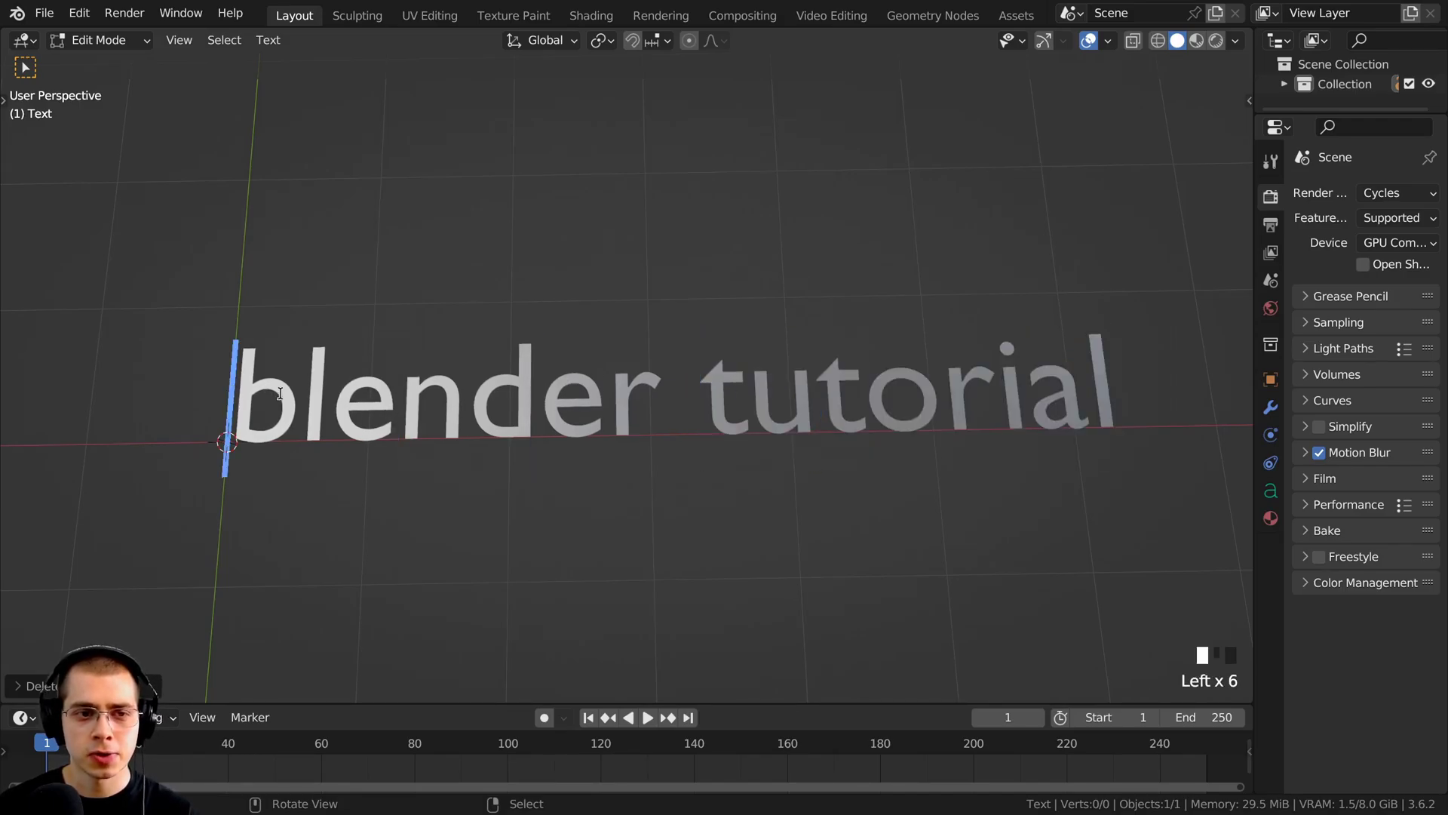
left_click(342, 393)
left_click(541, 400)
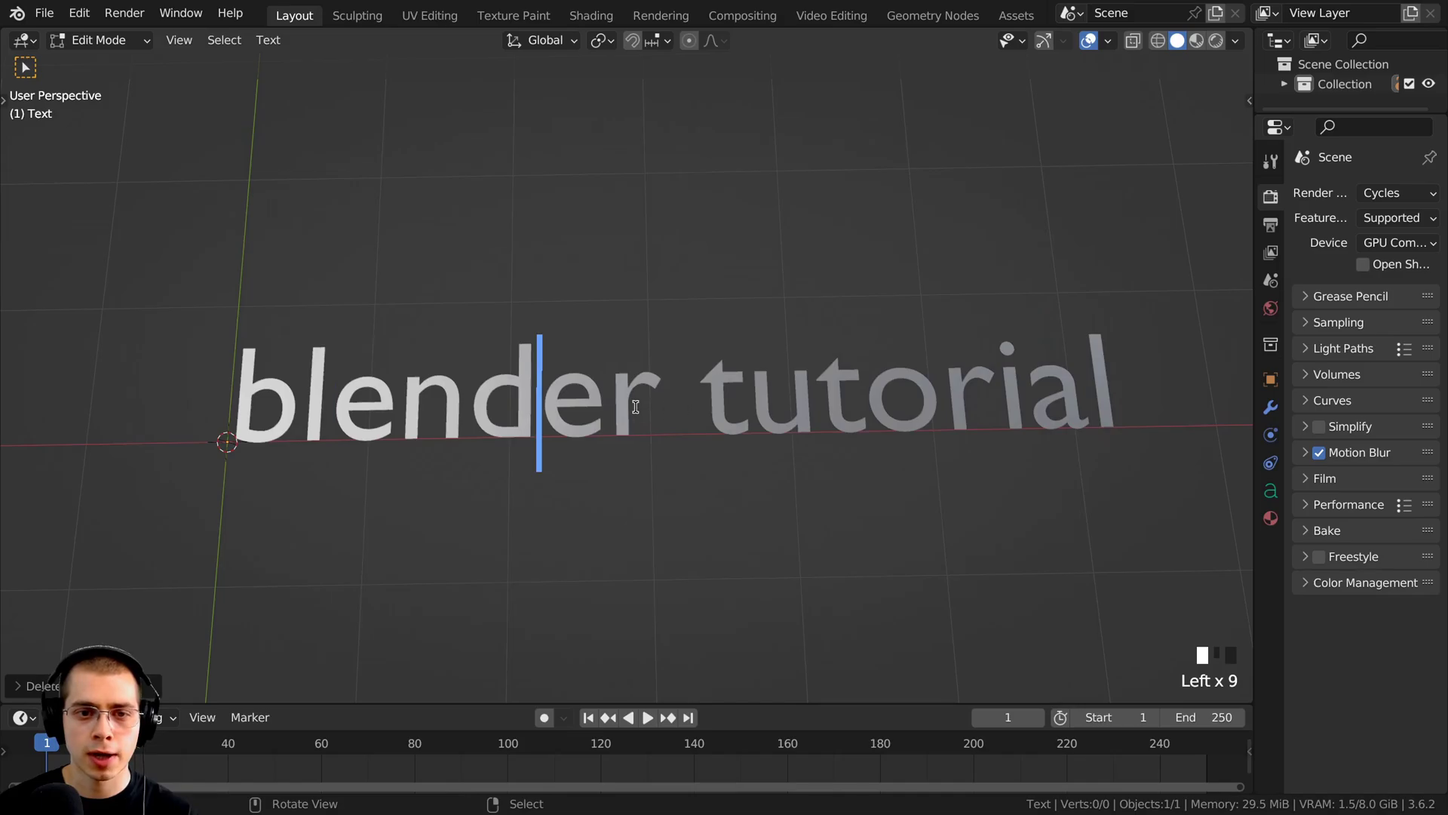
Insert trial "g" letters between "blender" and "tutorial", and remove them together with the extra space
left_click(667, 394)
type("ggg ")
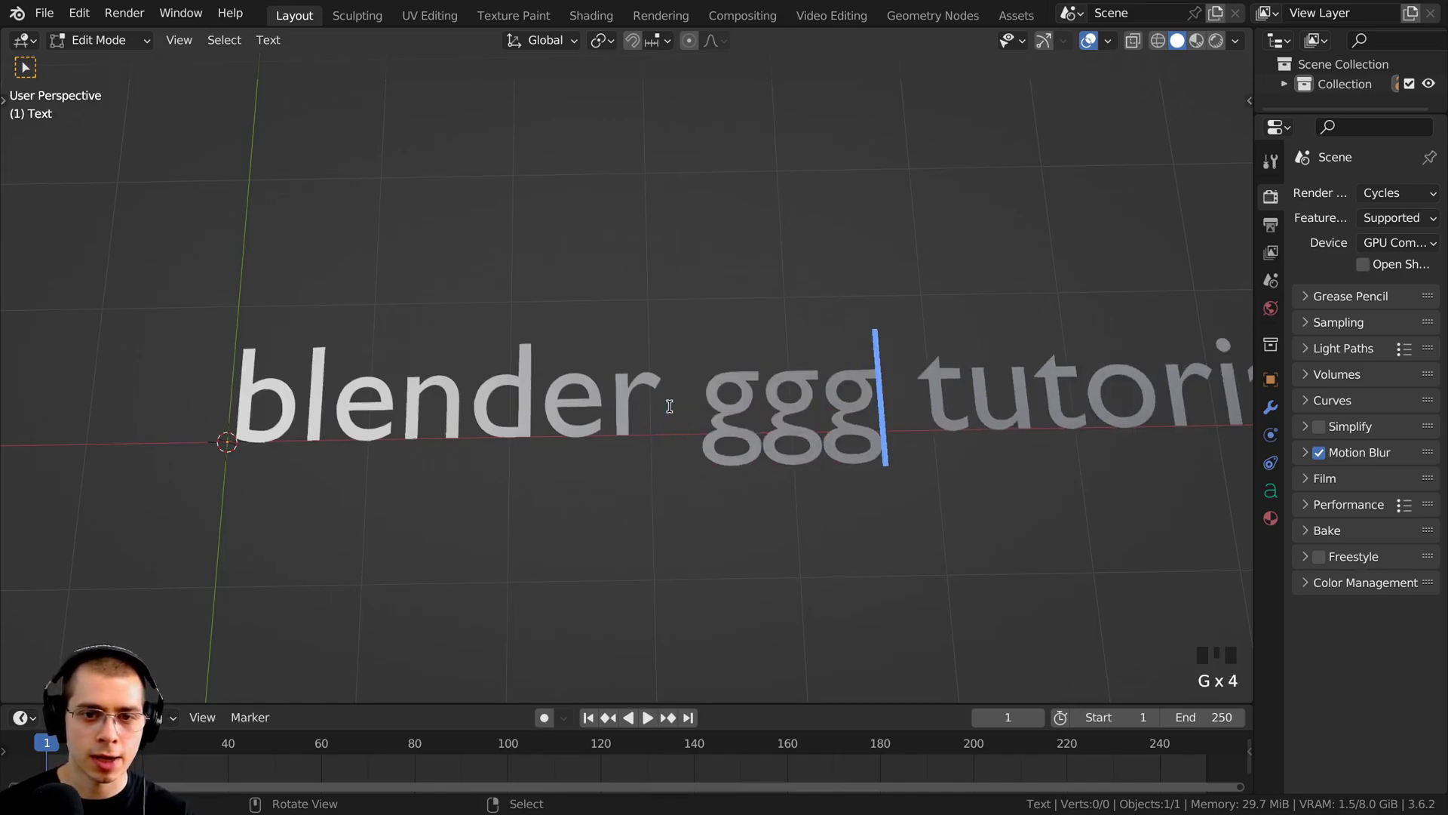
type("gg")
key("BackSpace")
key("BackSpace")
key("BackSpace")
key("BackSpace")
key("BackSpace")
key("BackSpace")
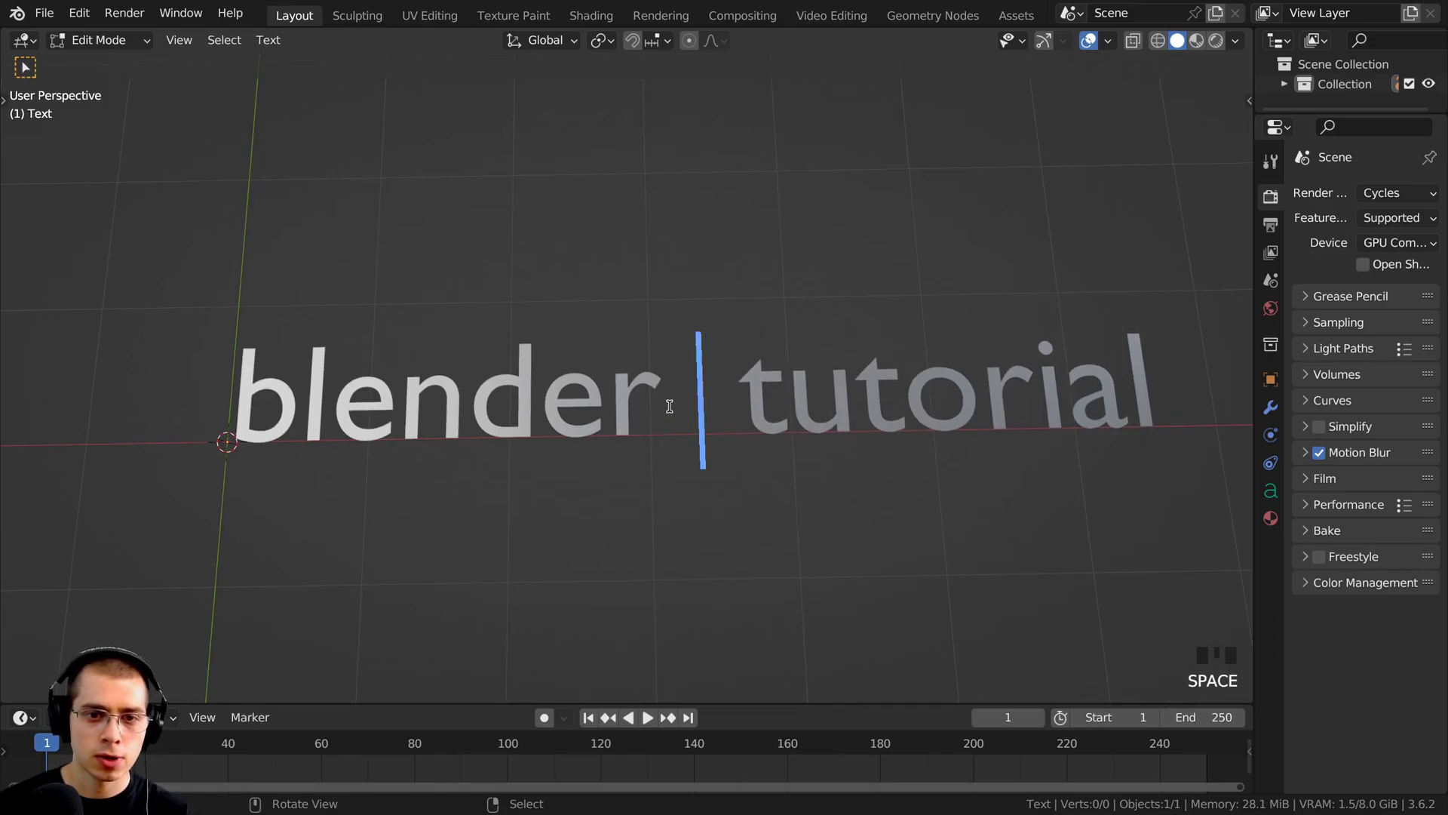
key("BackSpace")
Select the letters "utorial" and reposition the text cursor at different letters of both words
mouse_move(876, 391)
middle_mouse_down()
mouse_move(873, 411)
mouse_move(883, 394)
middle_mouse_up()
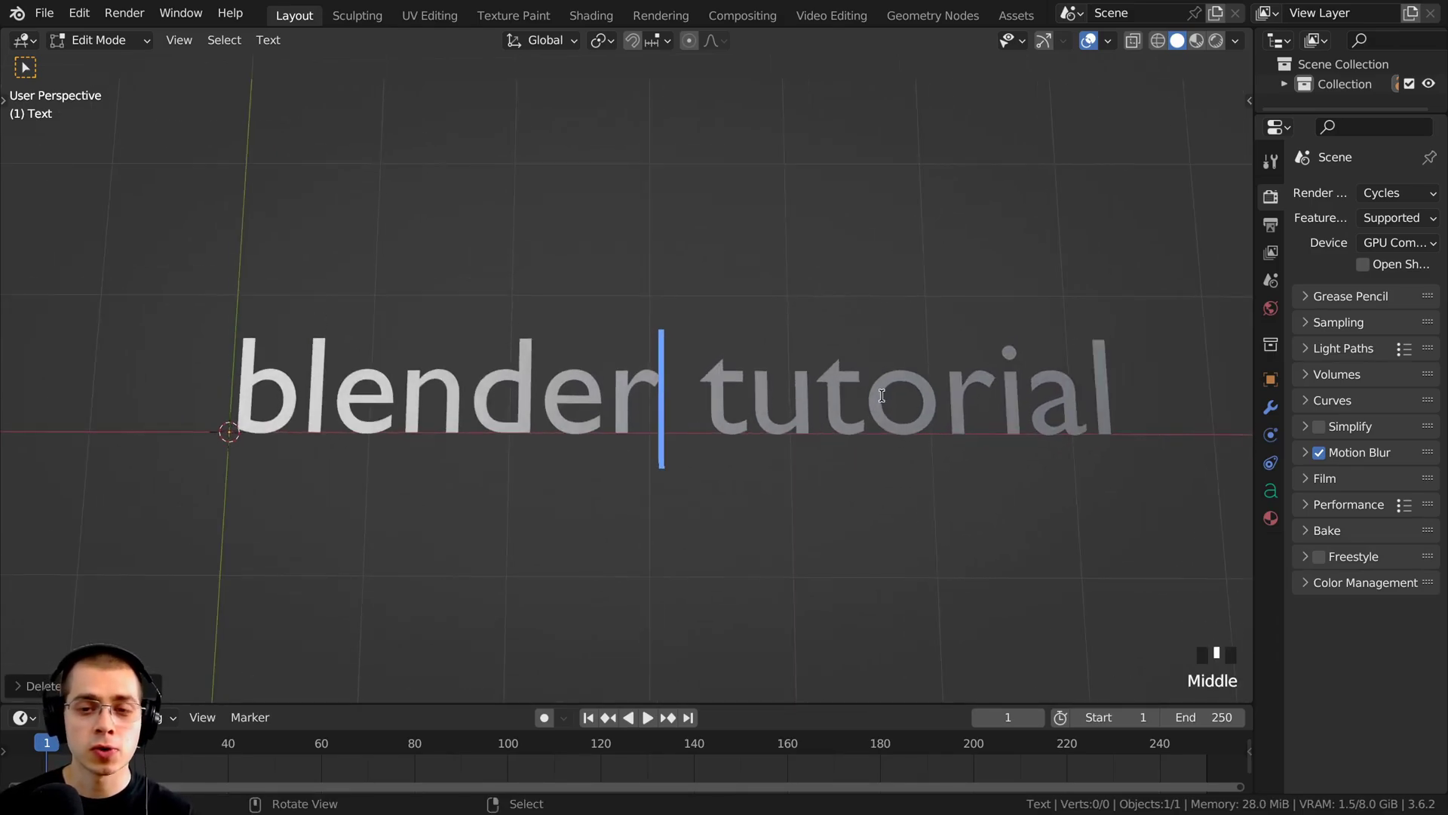
left_click_drag(1123, 390, 741, 391)
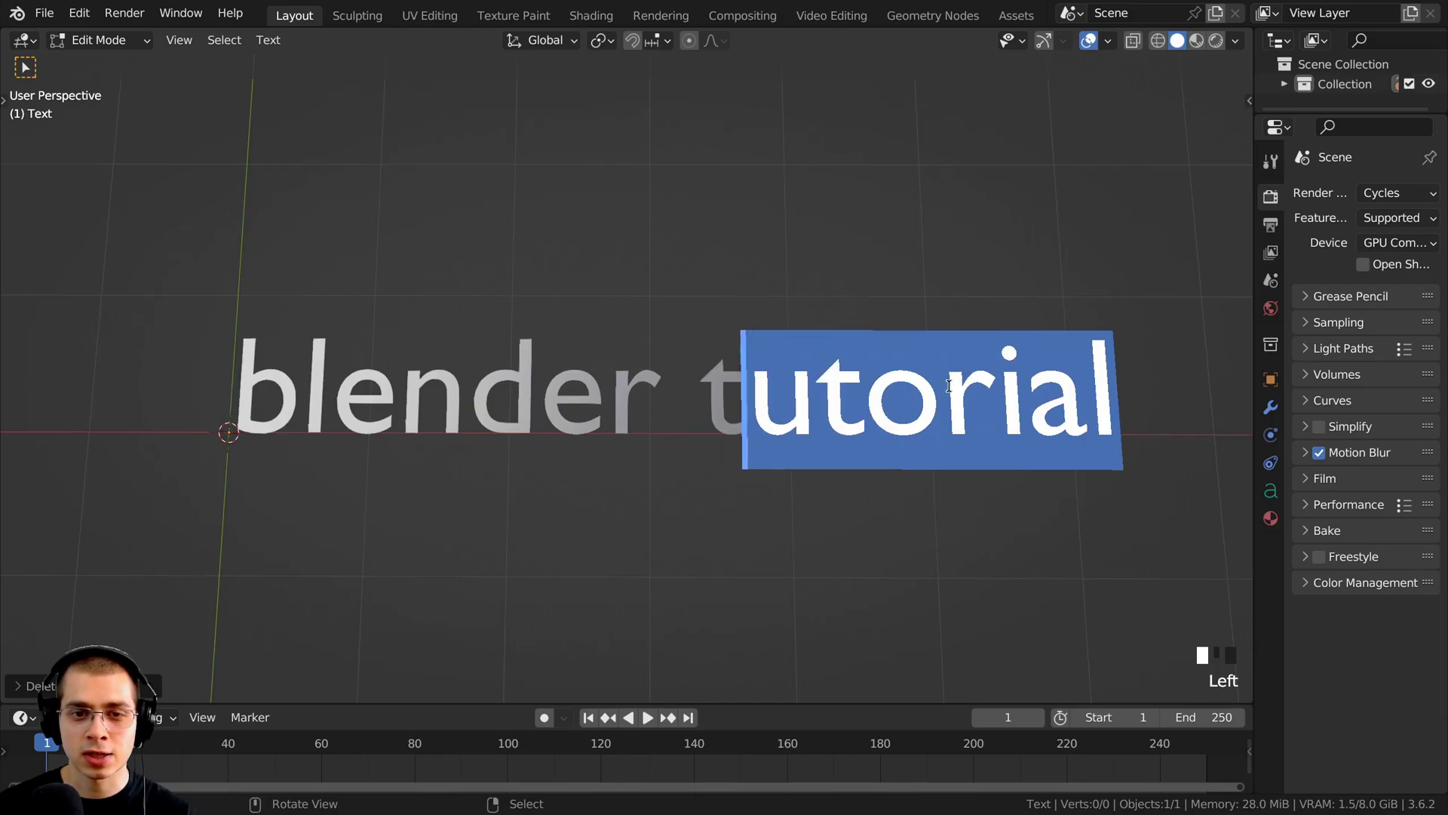
left_click(467, 384)
left_click(466, 383)
left_click(301, 372)
left_click(433, 391)
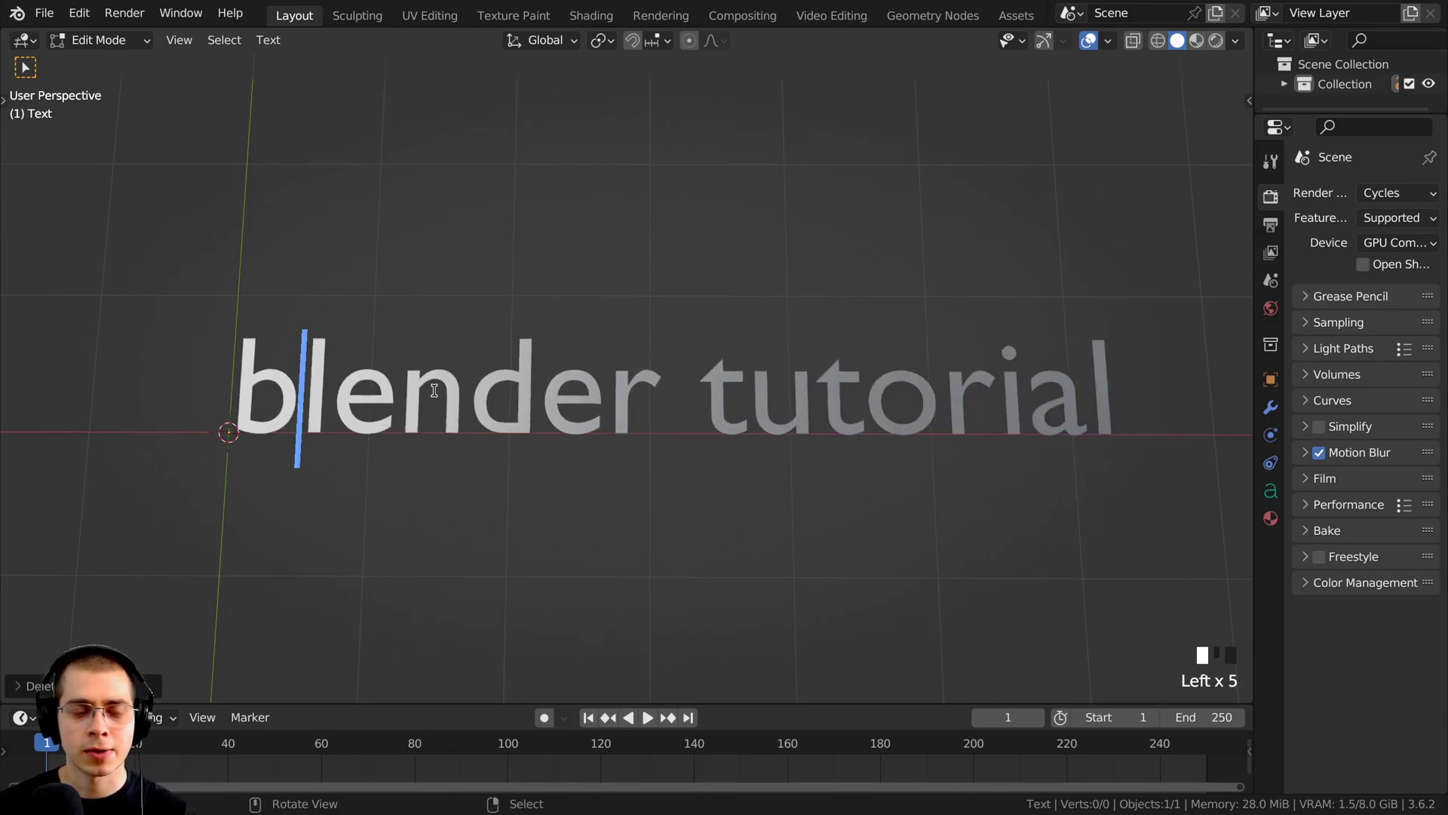
left_click(604, 393)
left_click(796, 400)
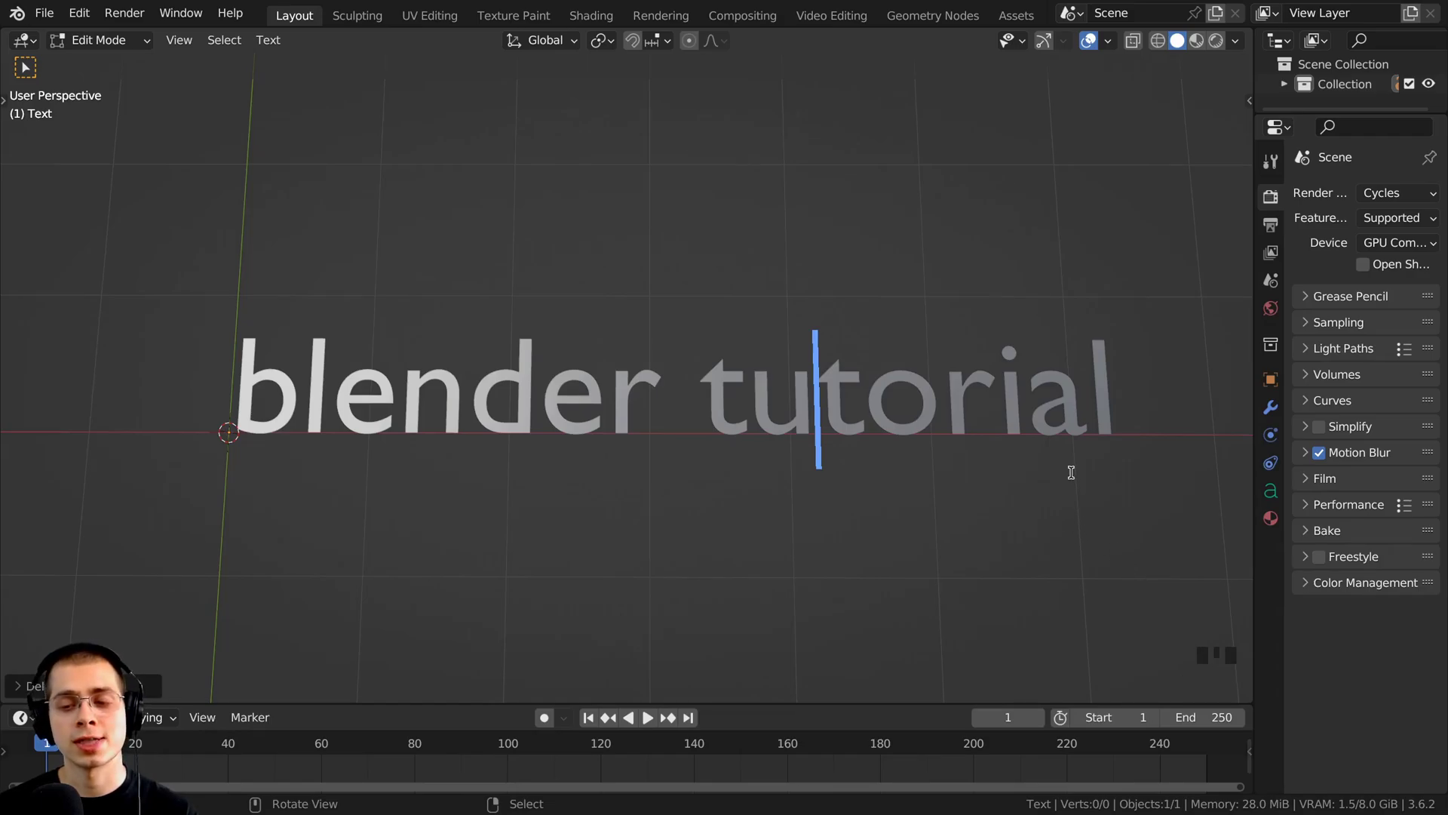
Place the text cursor at the end of the text, select "tutorial" backwards, and put the cursor before that word
left_click(1079, 416)
left_click(1122, 411)
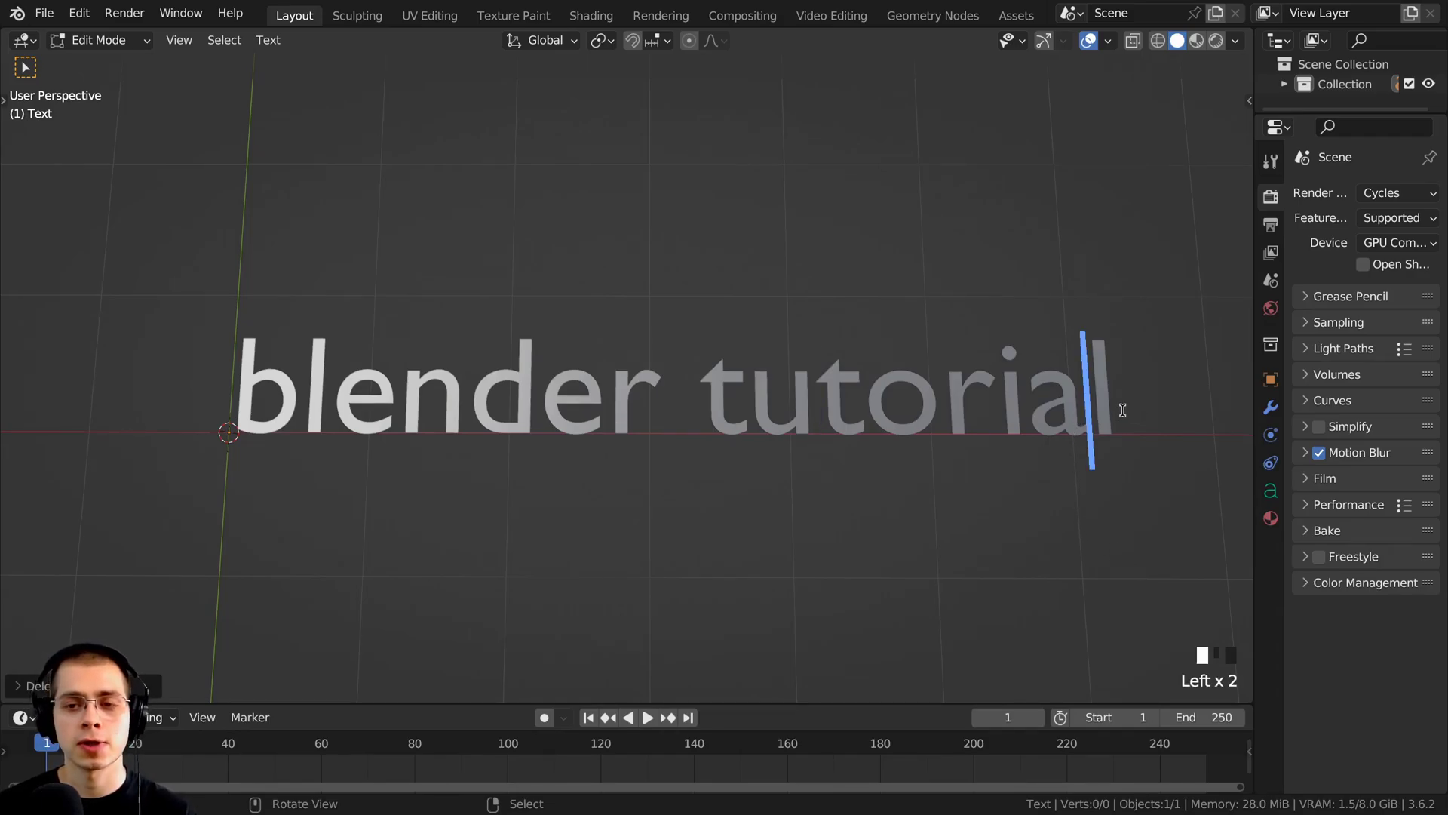
left_click(1116, 407)
left_click(1114, 401)
left_click_drag(1116, 401, 714, 400)
left_click(890, 400)
left_click(709, 400)
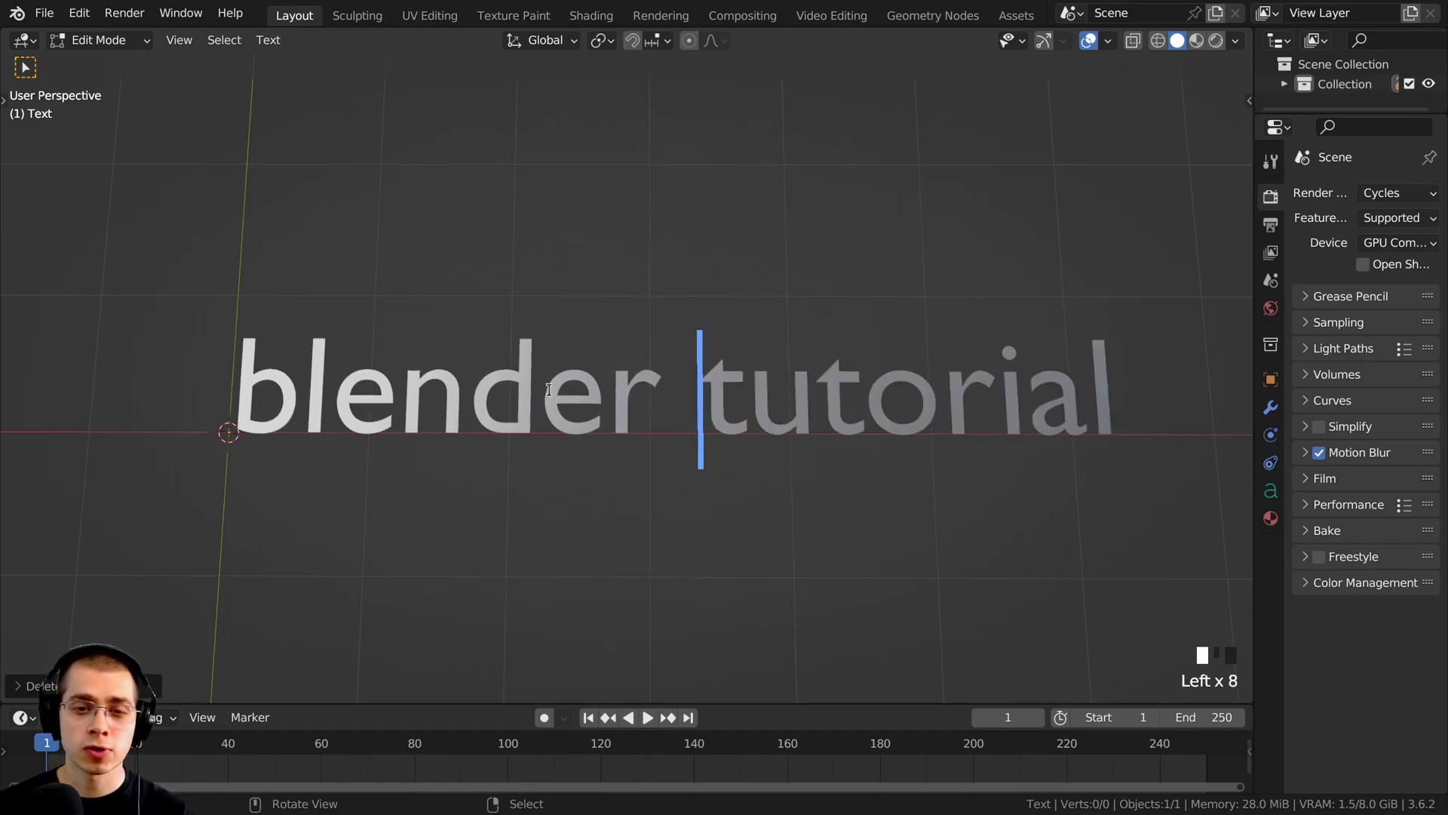
Select a range of letters across both words, and select only the word "tutorial"
left_click(537, 399)
left_click_drag(398, 400, 943, 400)
left_click_drag(537, 393, 900, 388)
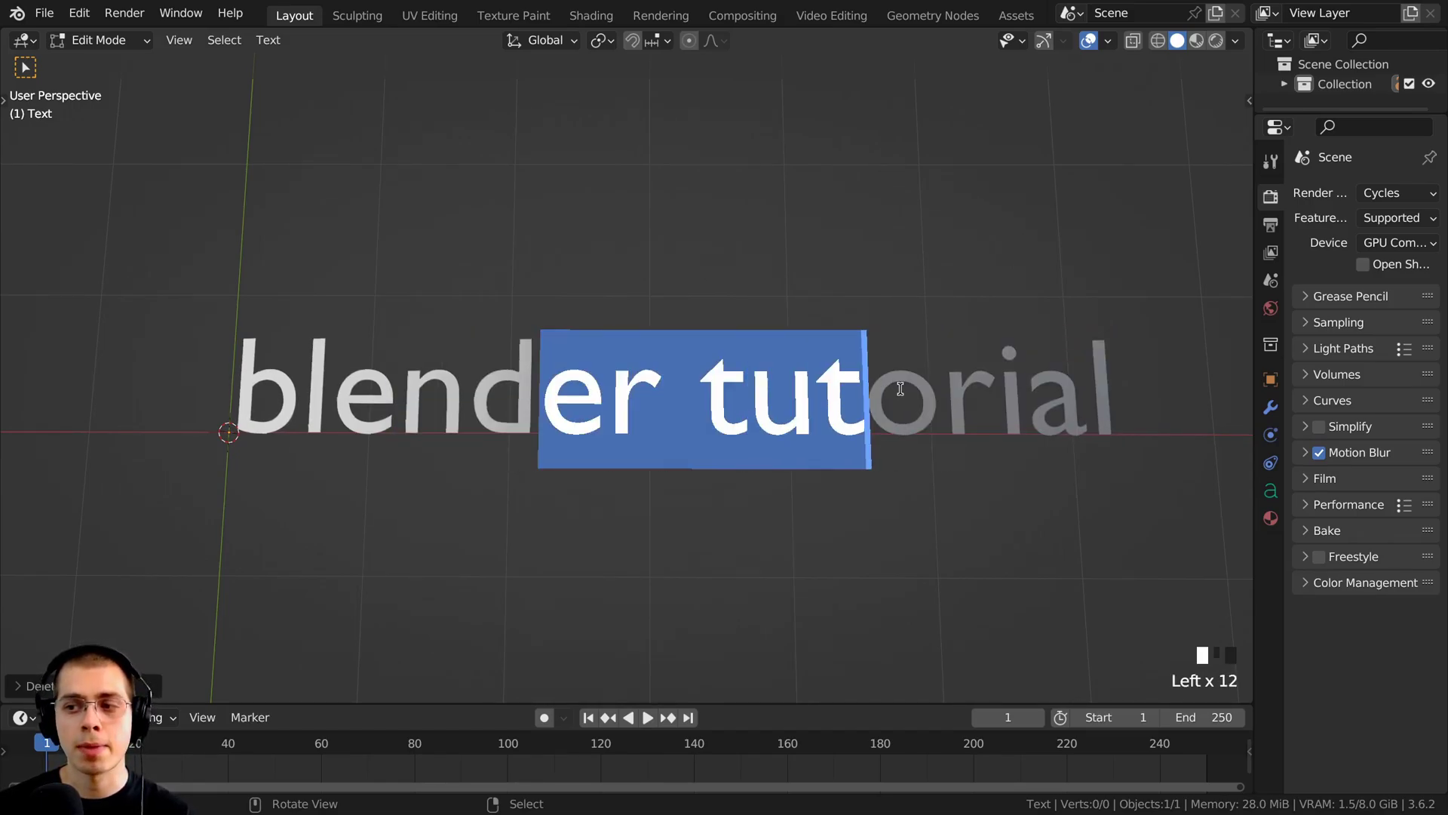
left_click(875, 388)
left_click_drag(1205, 388, 664, 389)
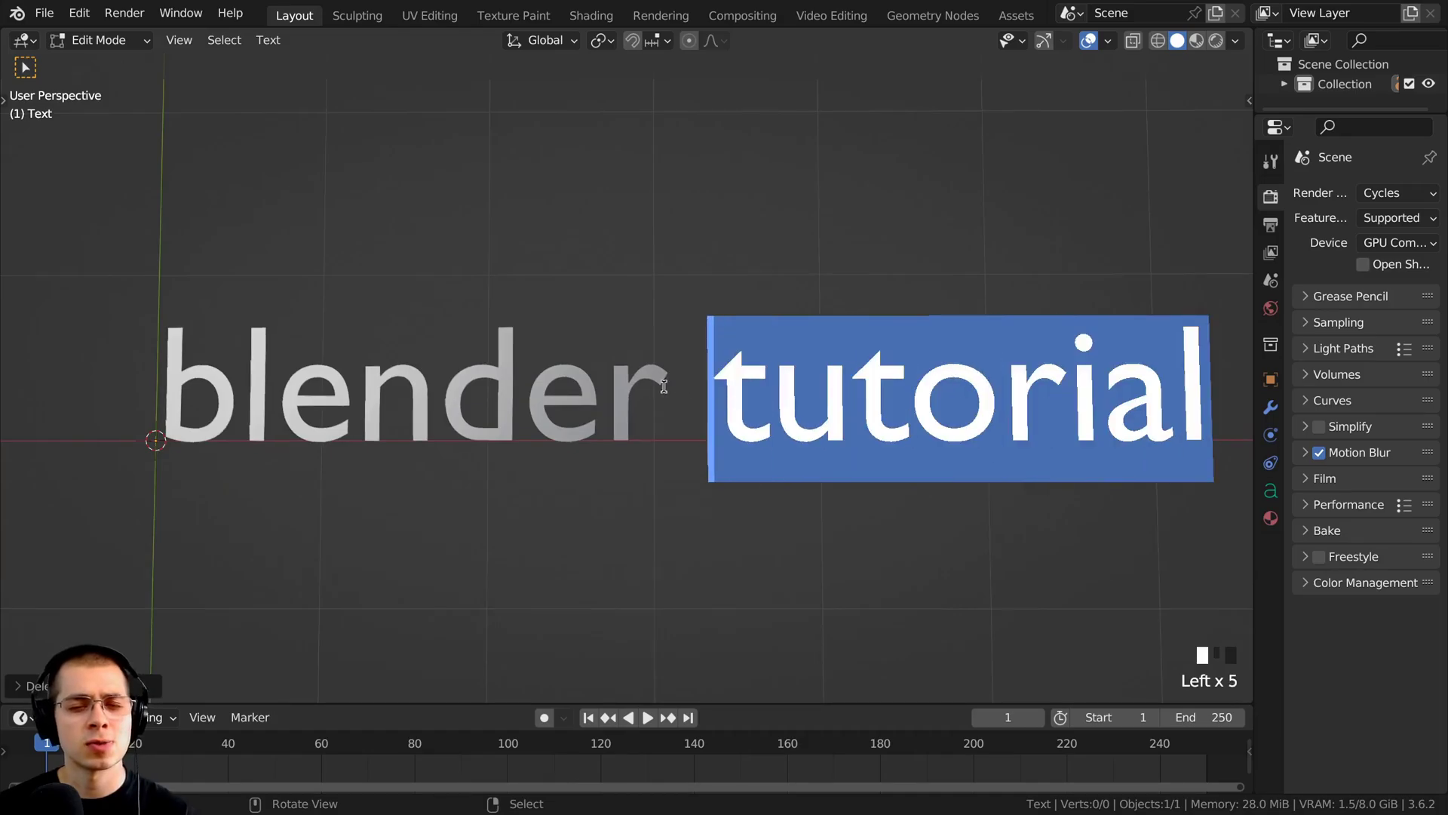
Clear the selection and place the text cursor directly before "tutorial"
left_click(665, 388)
mouse_move(351, 399)
left_mouse_down()
mouse_move(778, 400)
mouse_move(348, 400)
left_mouse_up()
left_click(813, 413)
left_click(717, 408)
left_click(675, 400)
left_click(702, 395)
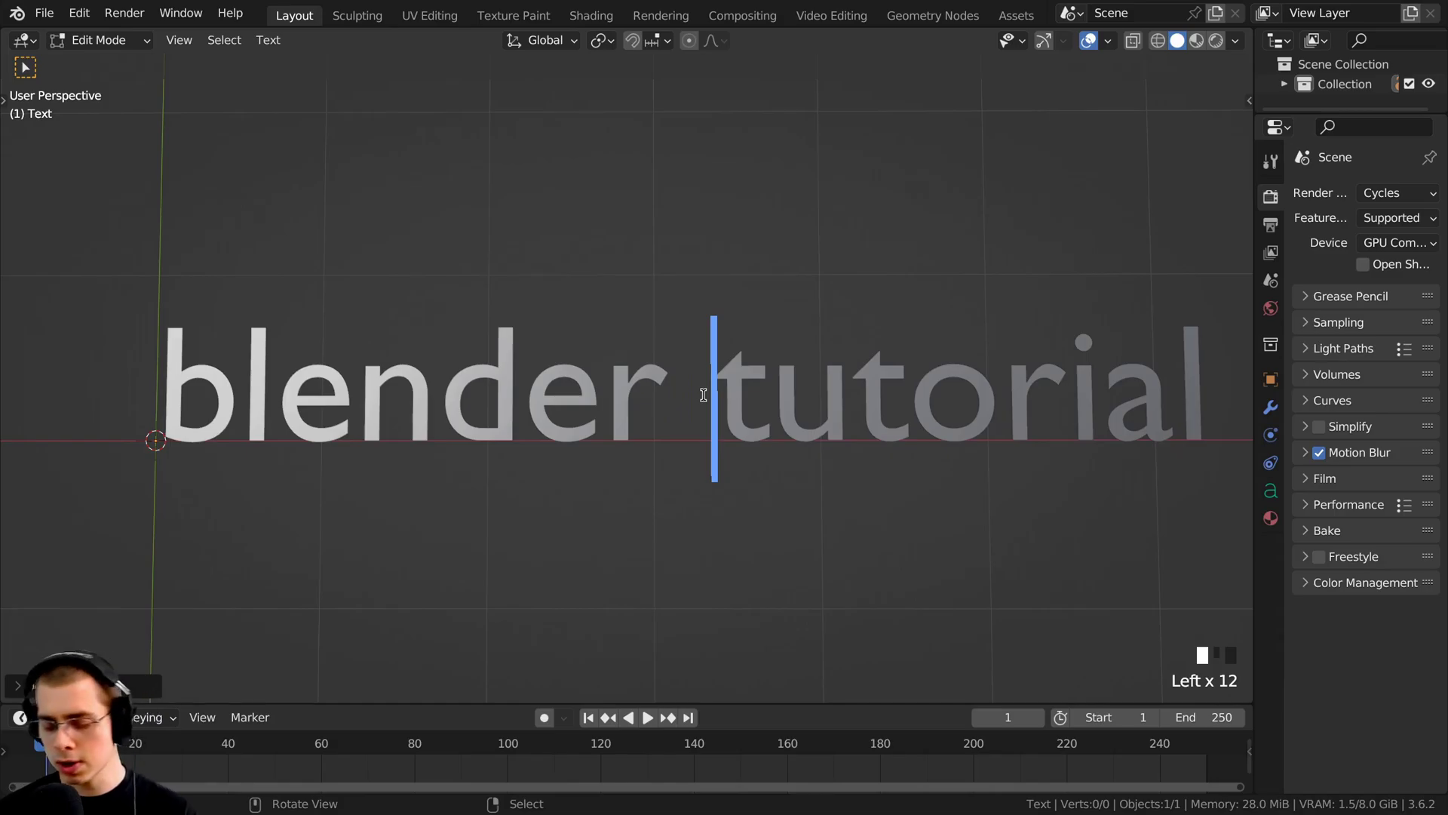
Move the text cursor back through "blender" and forward again to just before its "d"
key("Left")
key("Left")
key("Left")
key("Left")
key("Left")
key("Left")
key("Right")
key("Right")
key("Right")
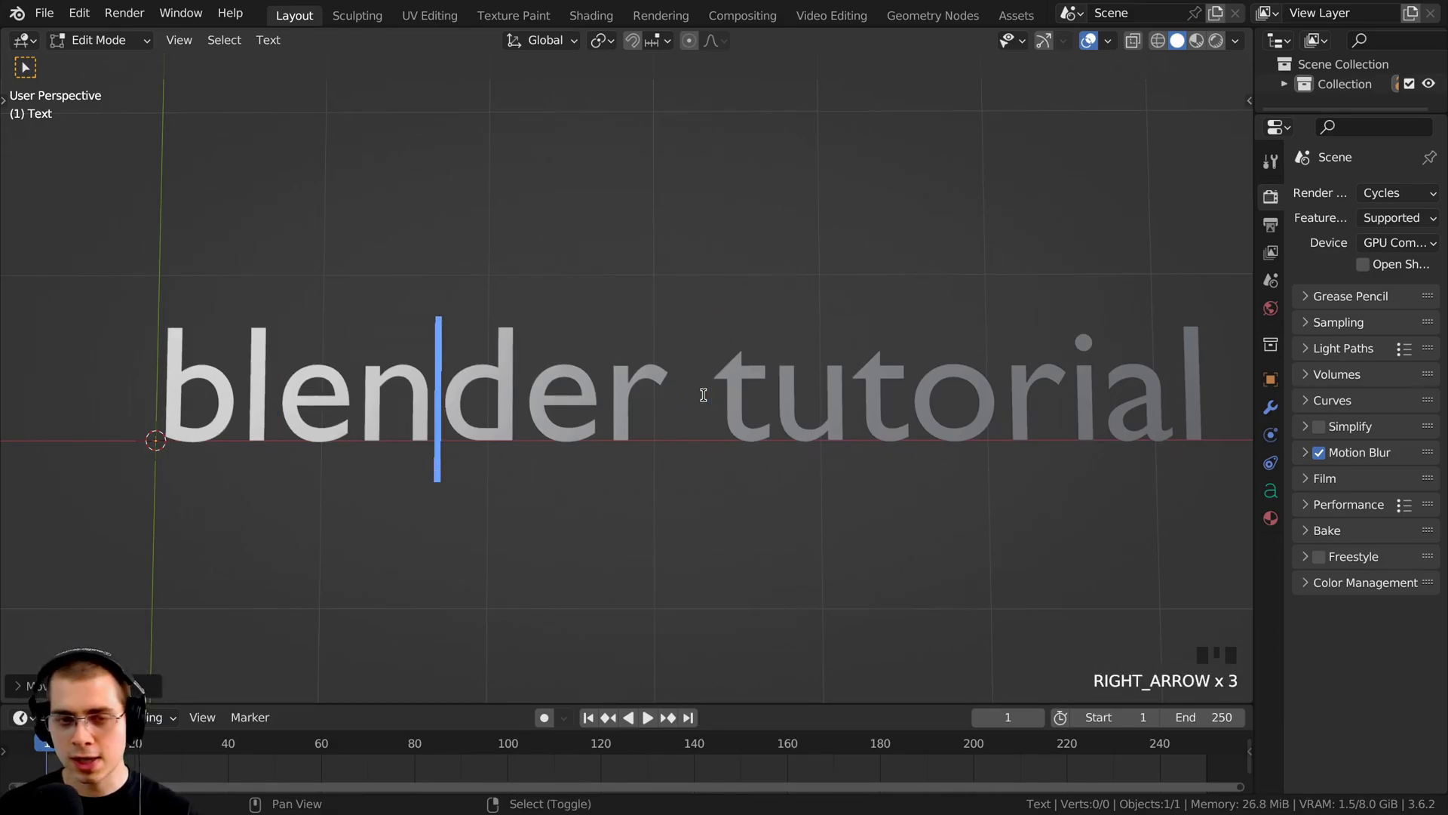
Extend and shrink a letter-by-letter selection starting at the "d" of "blender"
key("shift+Right")
key("shift+Right")
key("shift+Right")
key("shift+Right")
key("shift+Right")
key("shift+Left")
key("shift+Left")
key("shift+Left")
key("shift+Left")
key("shift+Right")
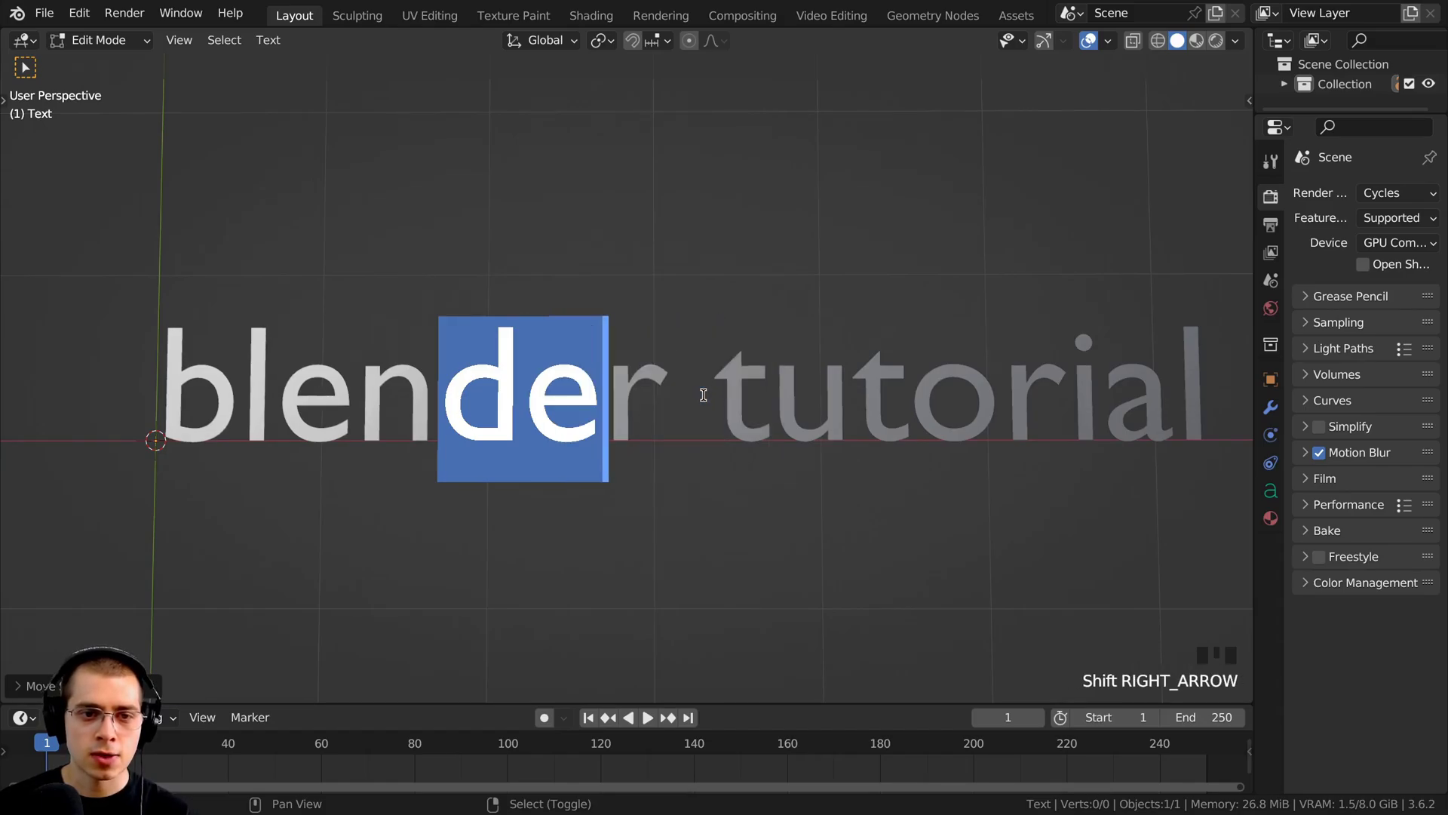
key("shift+Right")
key("shift+Right")
key("shift+Right")
key("shift+Right")
key("shift+Right")
key("shift+Right")
key("shift+Left")
key("shift+Left")
key("shift+Left")
key("shift+Left")
Delete and retype the final "r" of "blender", and move the text cursor to just before "tutorial"
key("Left")
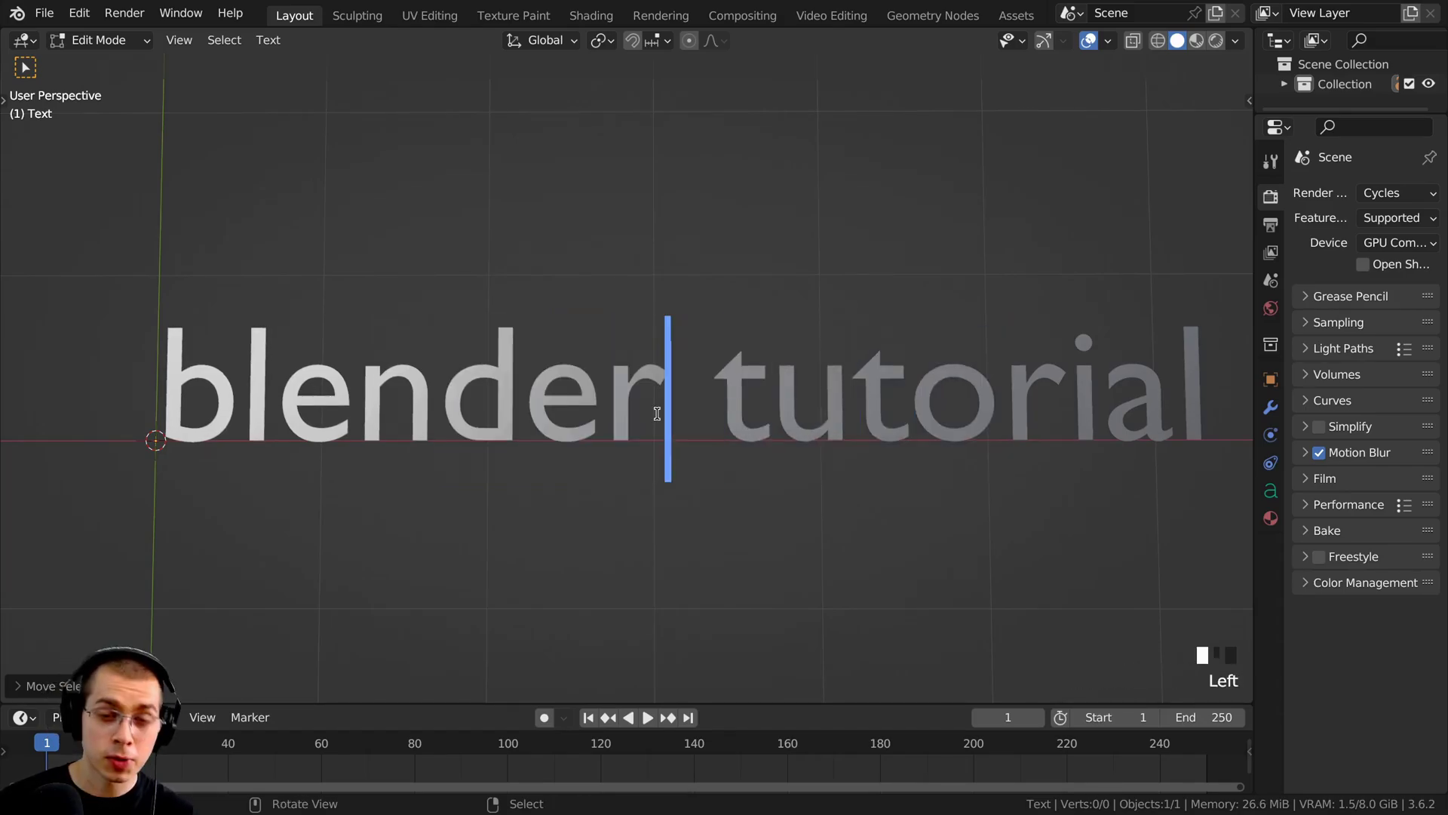
key("BackSpace")
type("r")
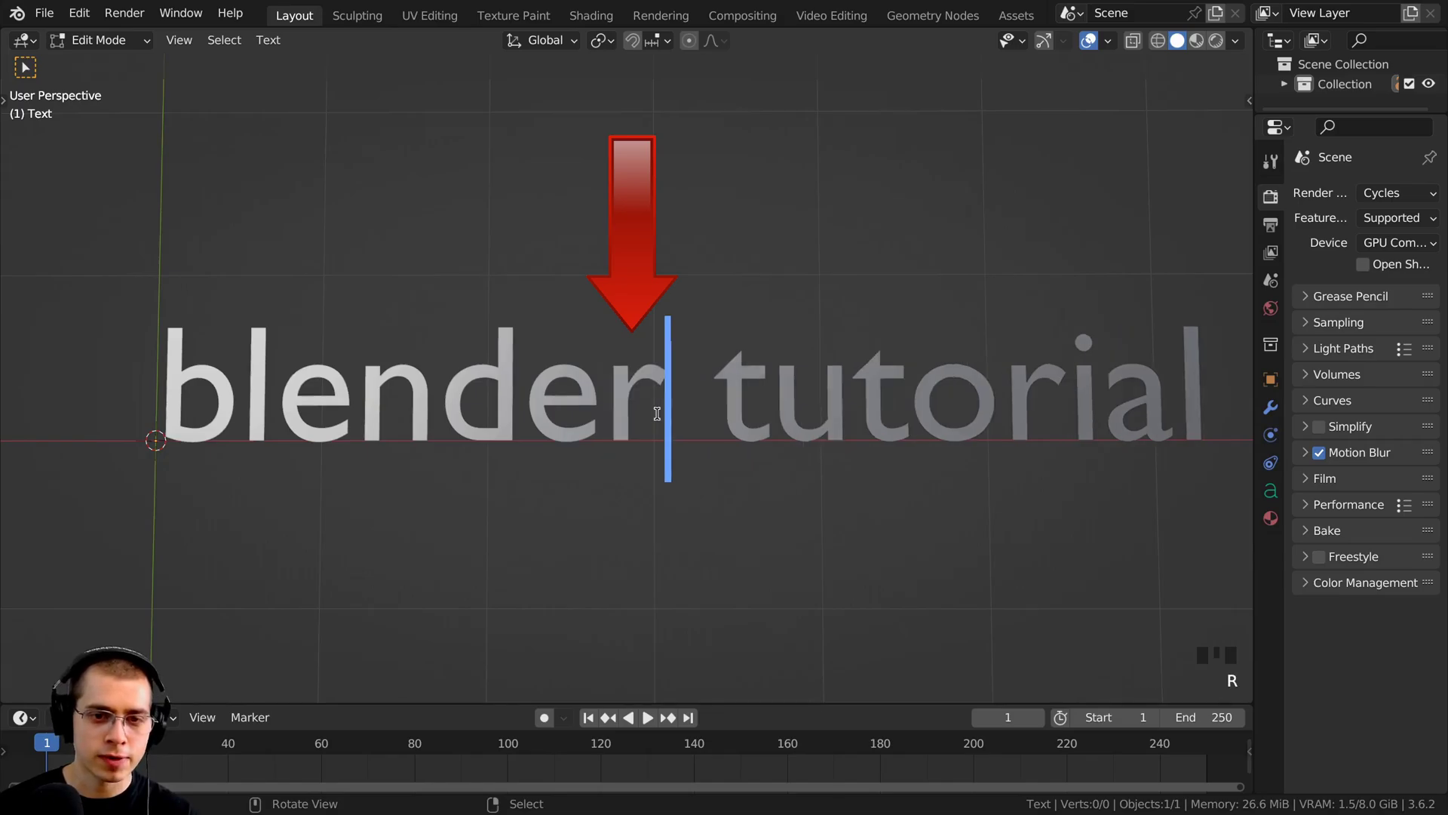
key("Right")
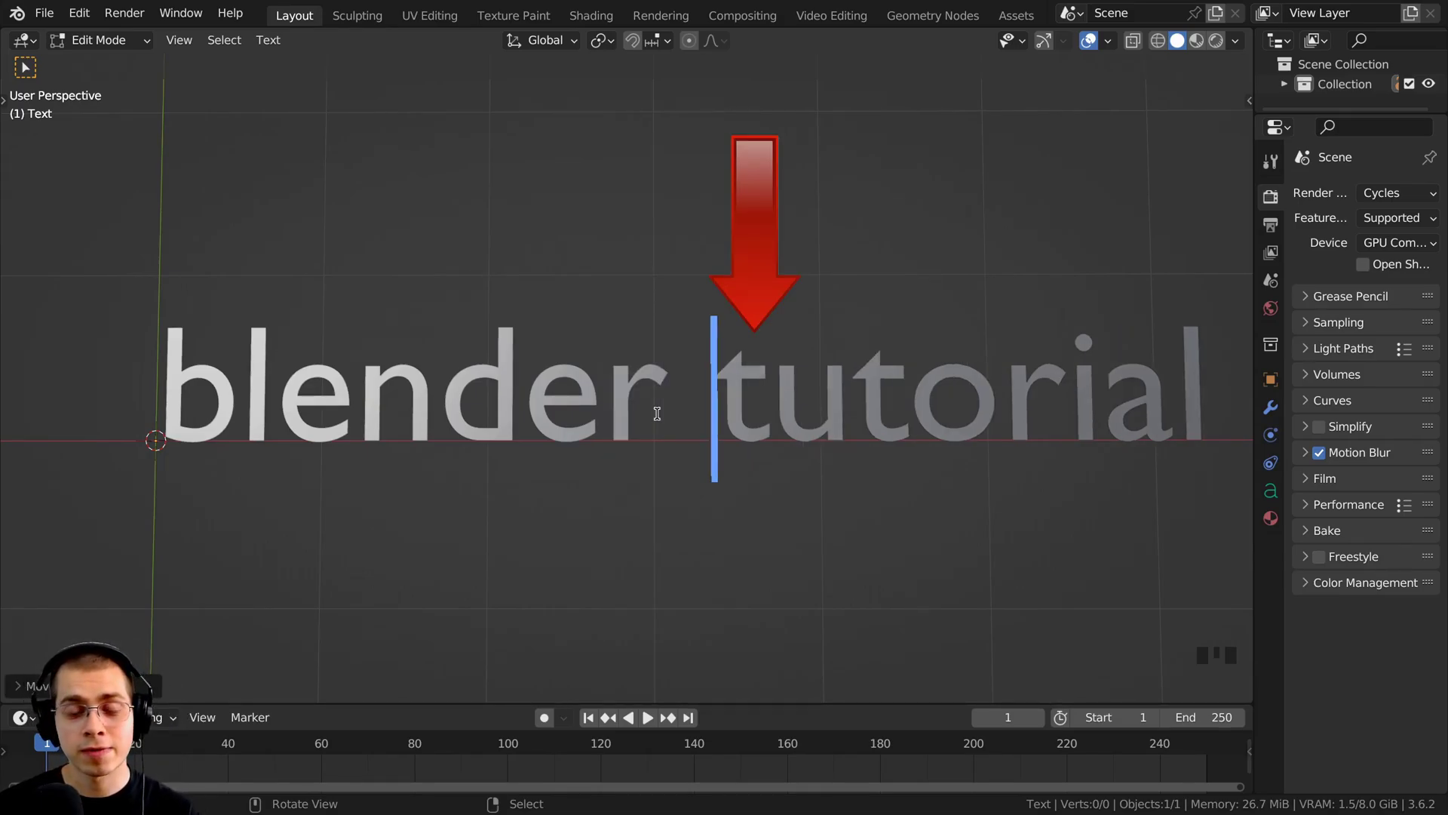
Try deleting the first "t" of "tutorial" ahead of the text cursor, and undo each deletion
key("Delete")
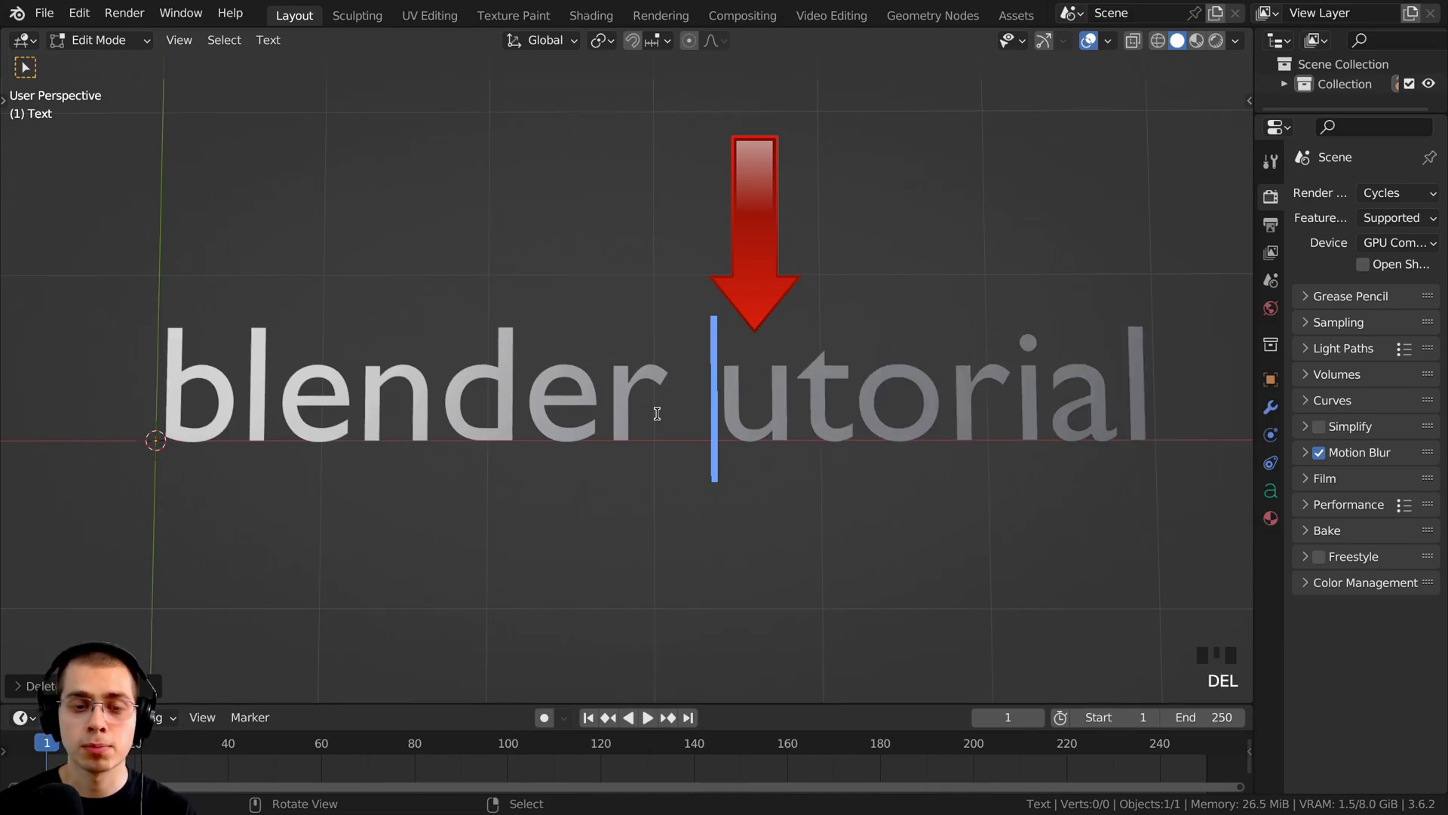
key("ctrl+z")
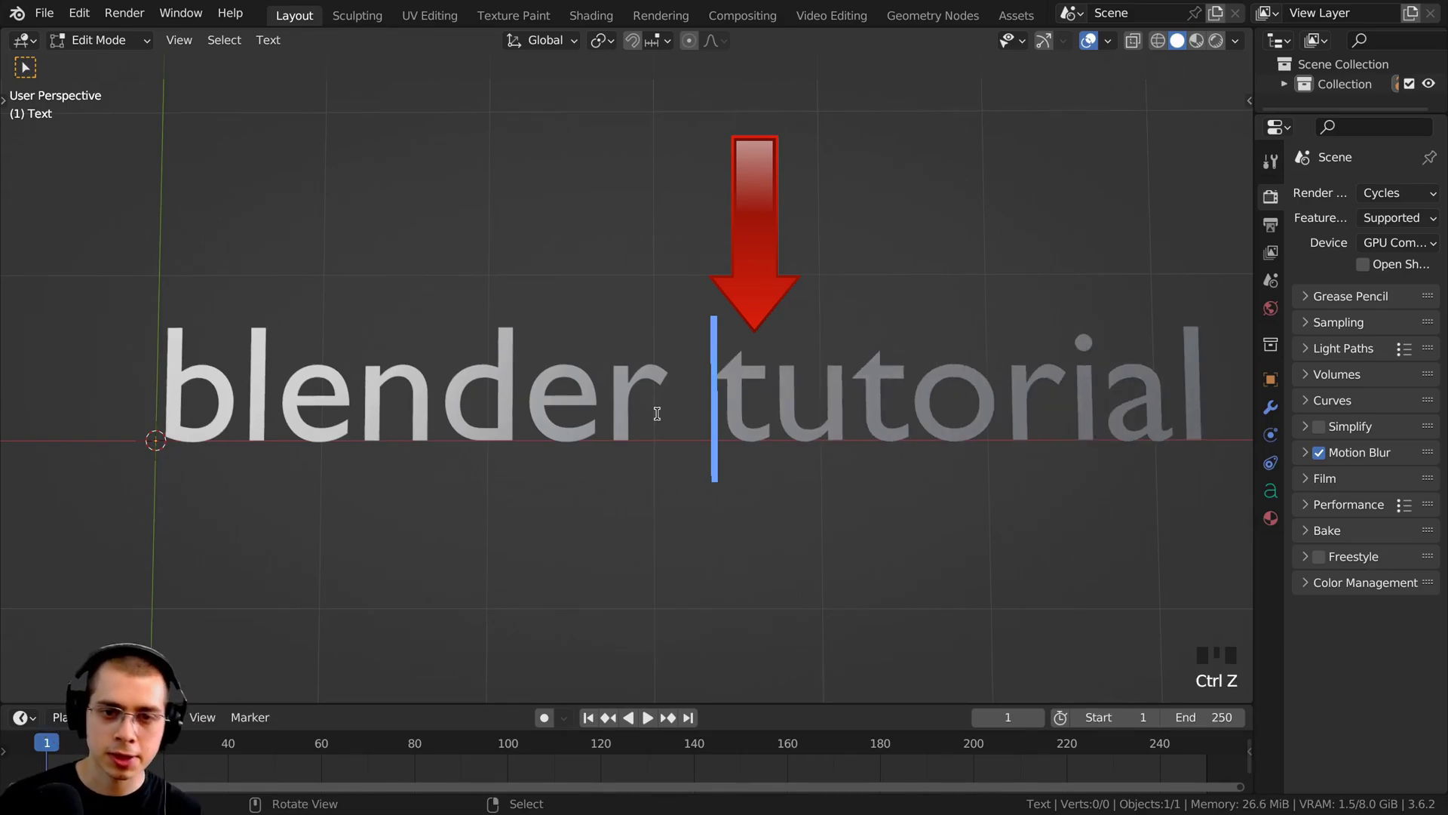
key("Delete")
key("ctrl+z")
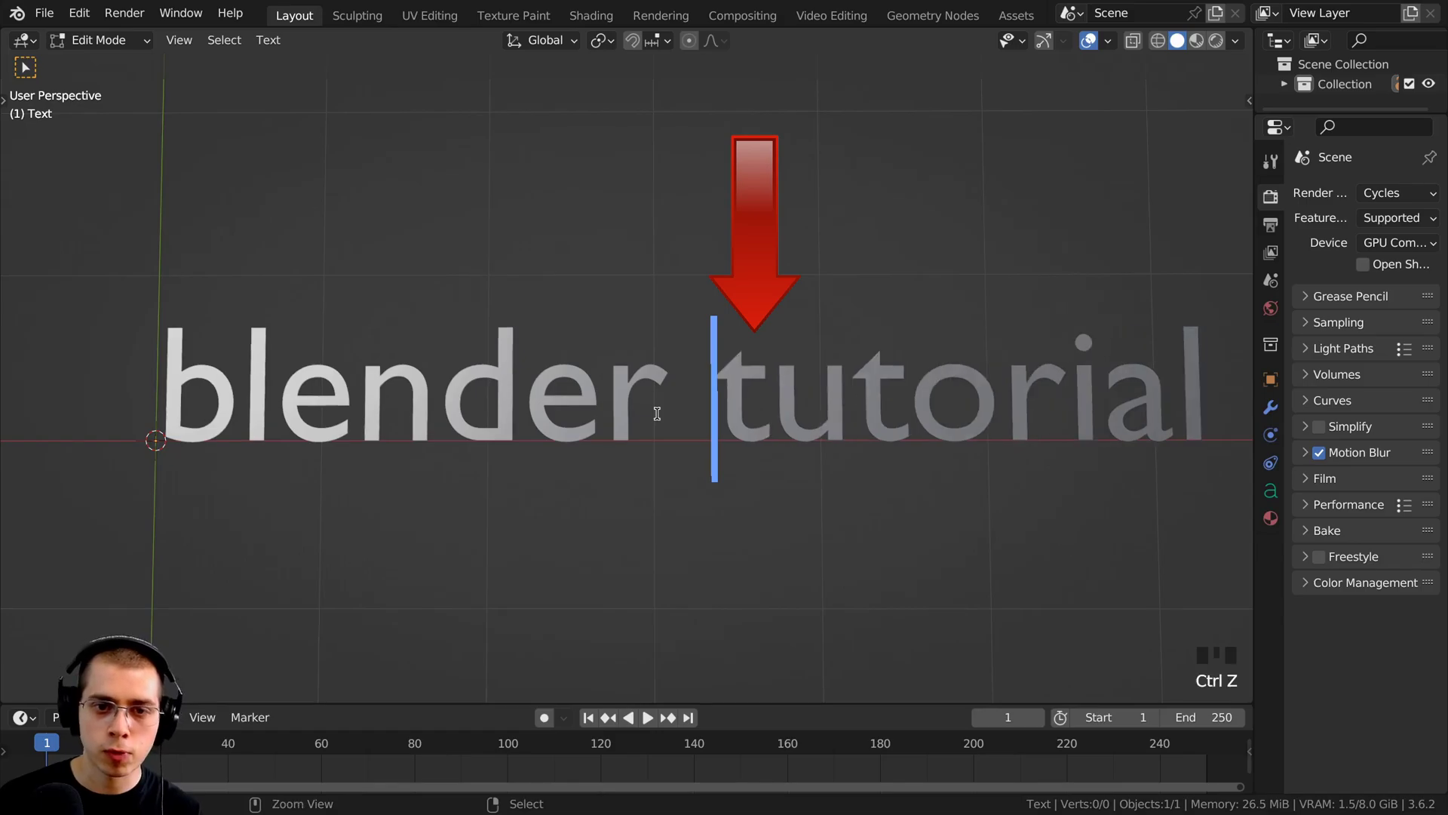
Place the text cursor directly after "blender", try deleting its final "r" backward, and undo each deletion
key("Left")
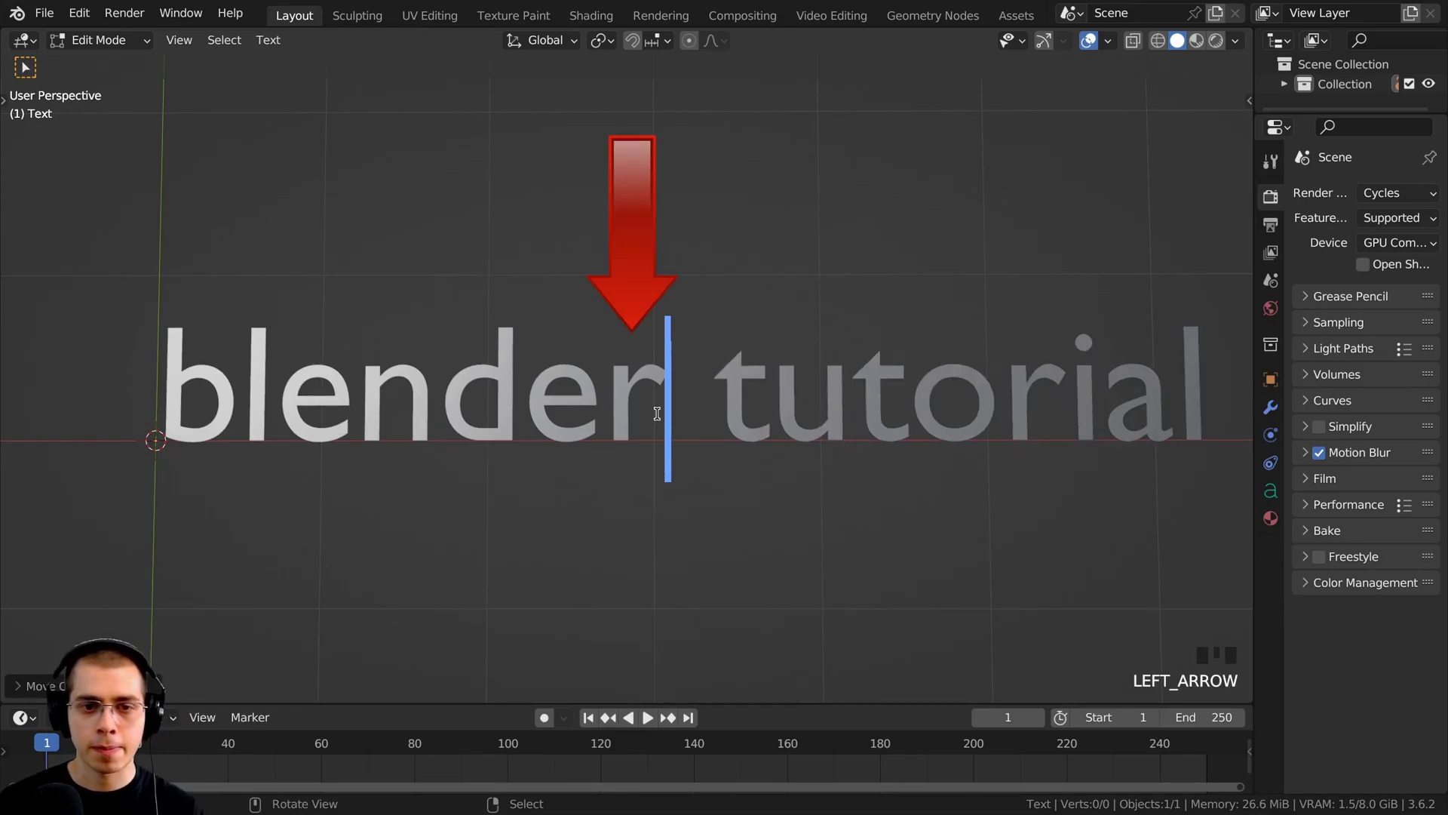
key("BackSpace")
key("ctrl+z")
key("BackSpace")
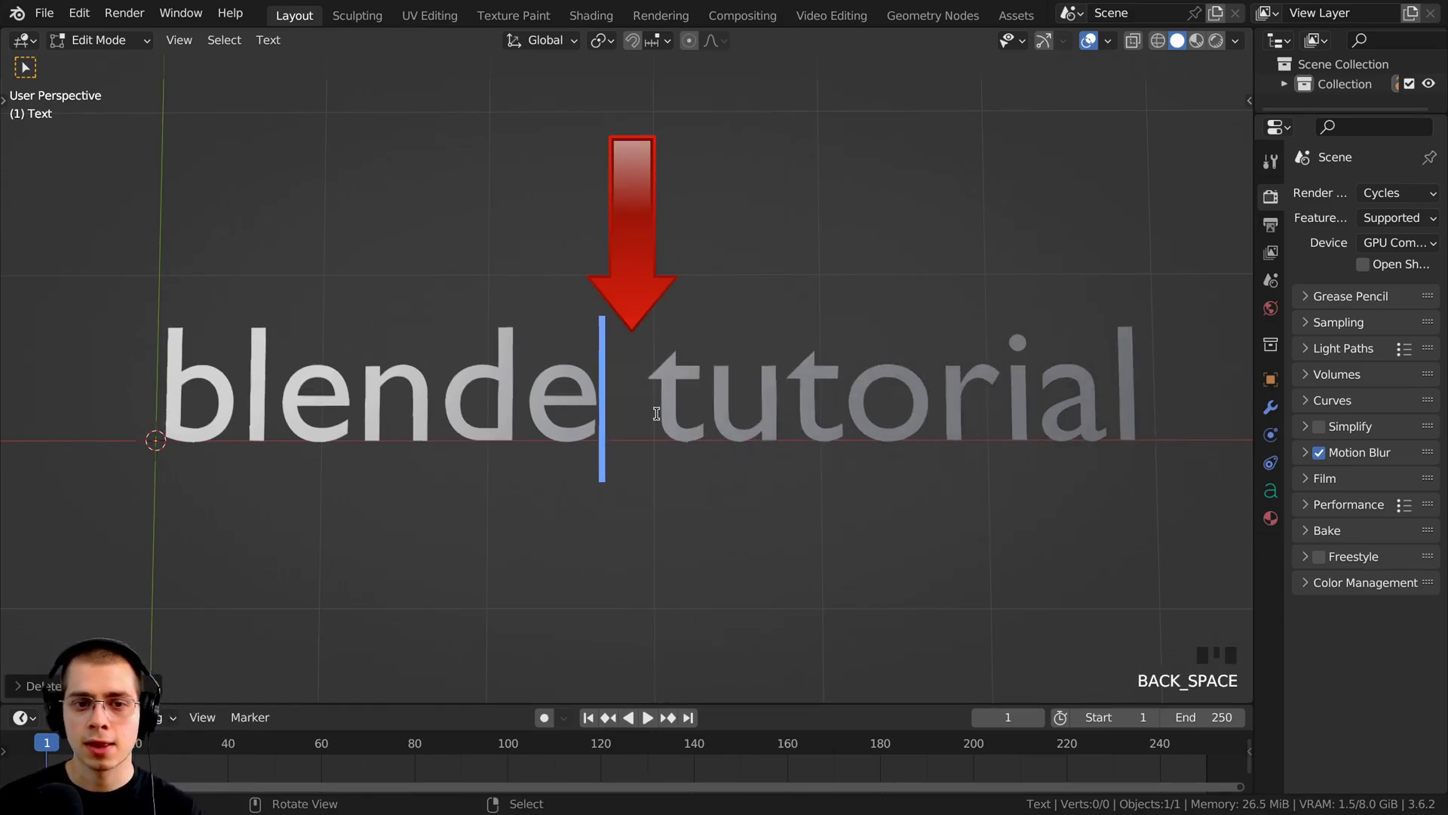
key("ctrl+z")
key("BackSpace")
key("ctrl+z")
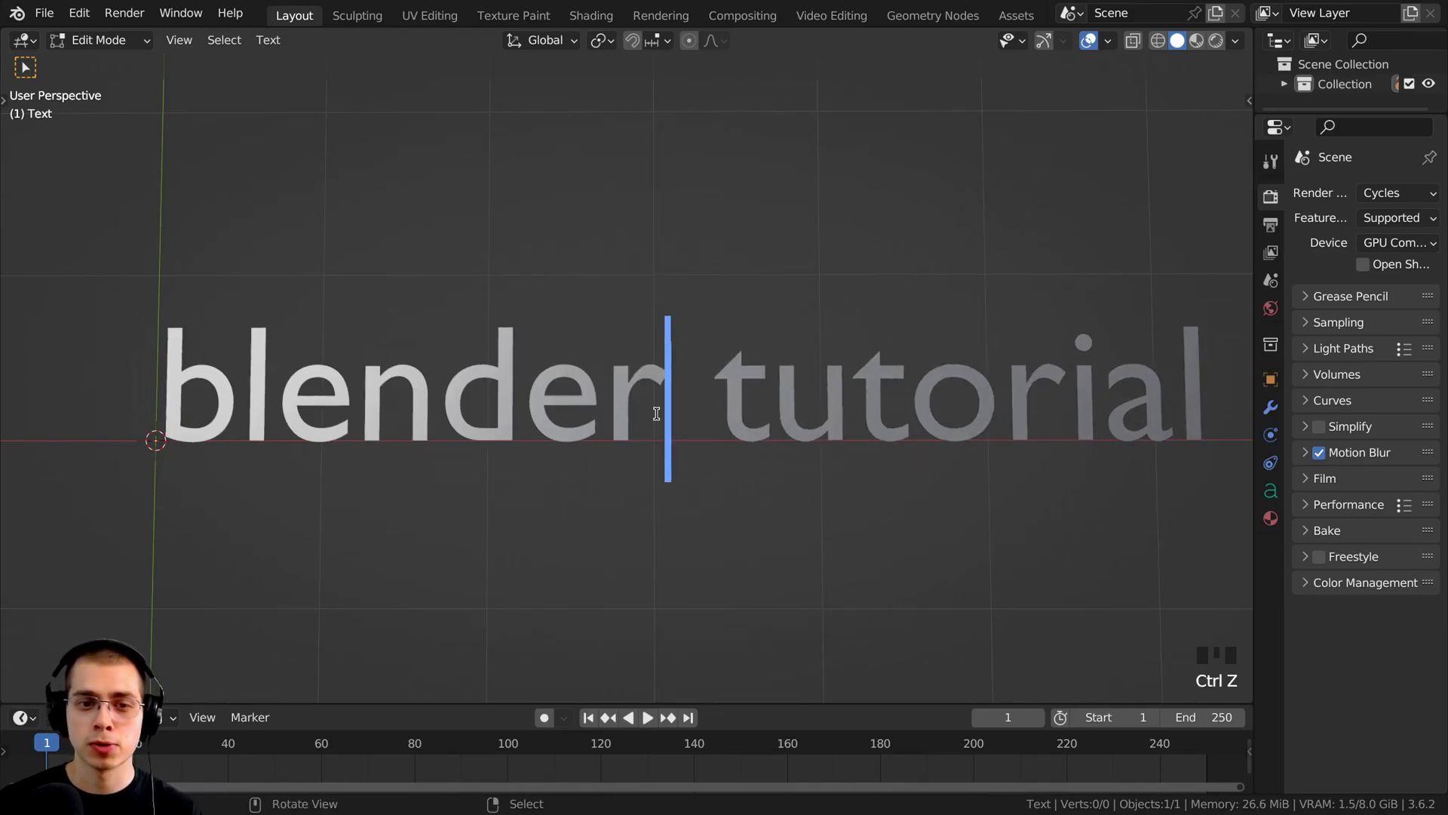
Replace the space between "blender" and "tutorial" with a line break so that "tutorial" starts a second line
left_click_drag(717, 386, 915, 387)
left_click(721, 387)
key("BackSpace")
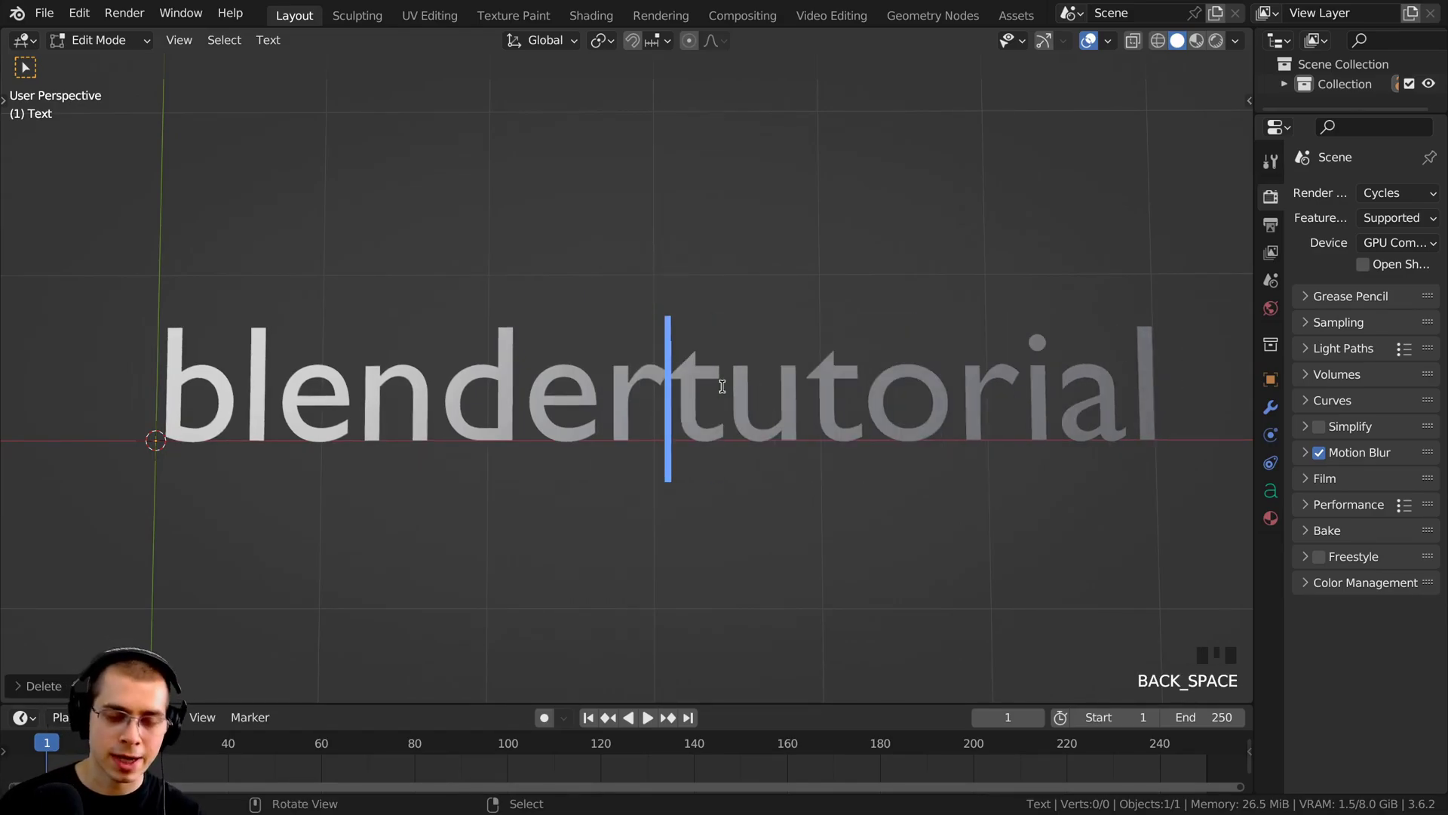
key("Return")
scroll(717, 382, "down", 3)
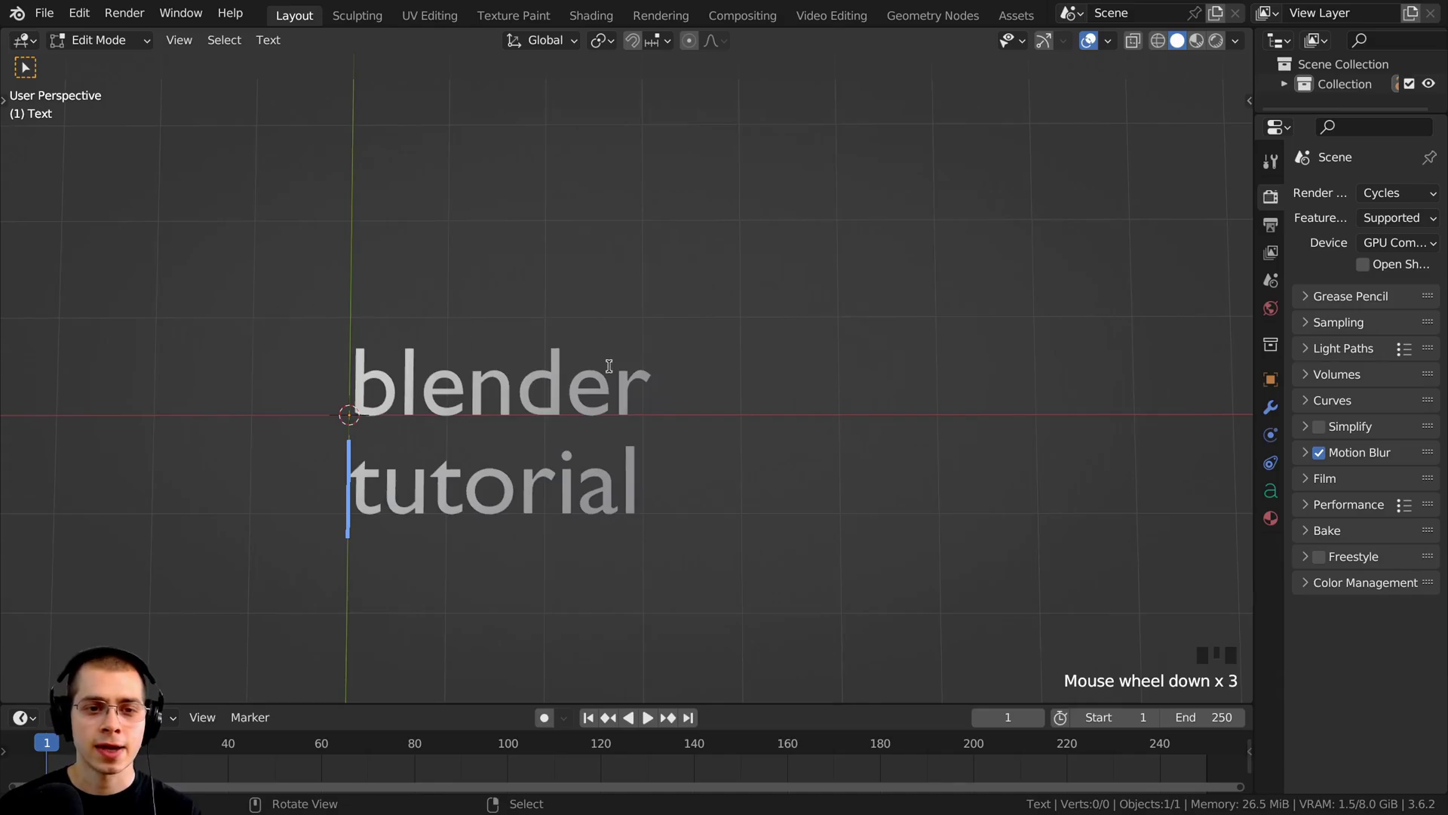
Select all the text across both lines
middle_click_drag(467, 491, 258, 259, "shift")
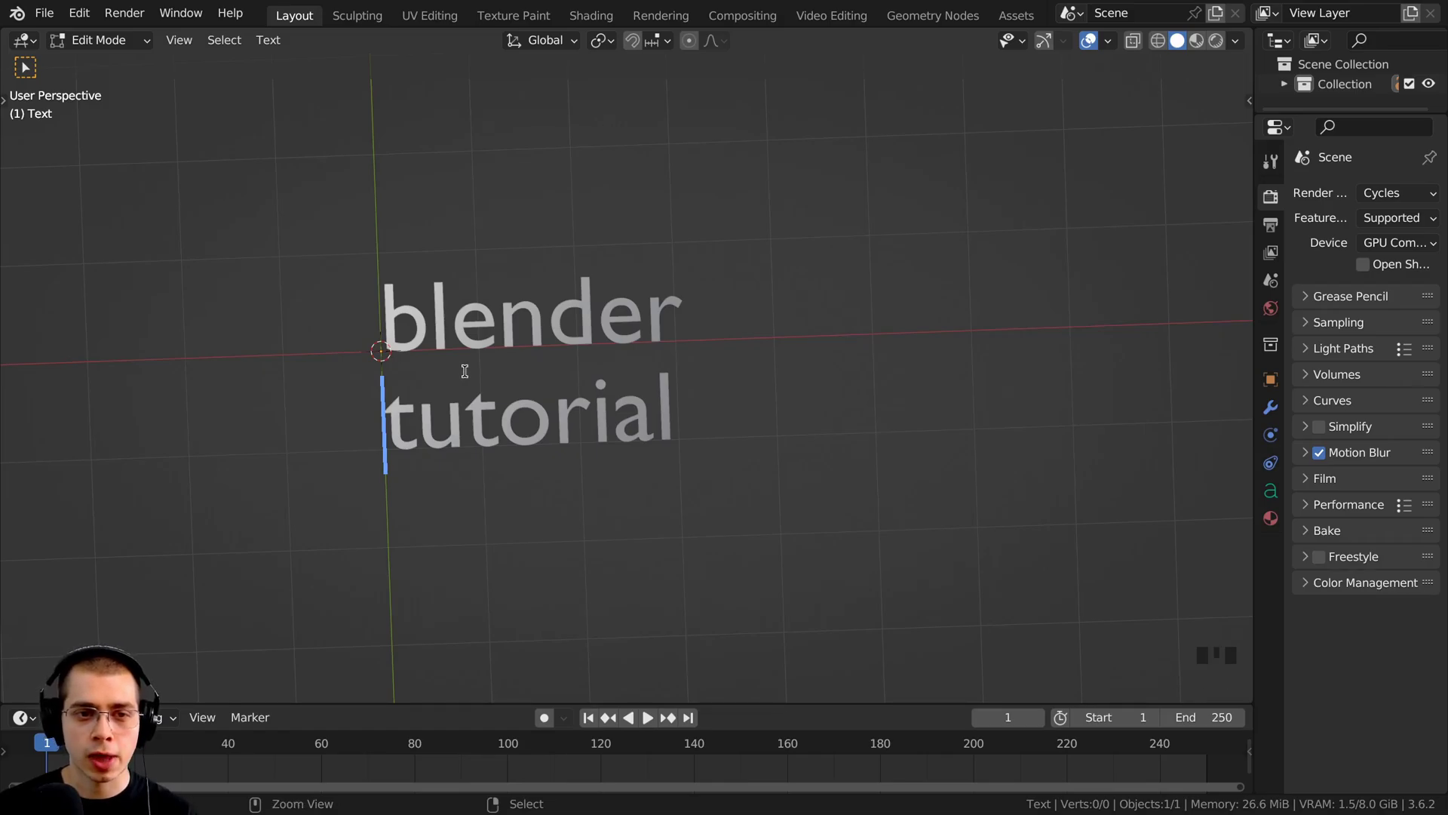
key("ctrl+a")
key("Left")
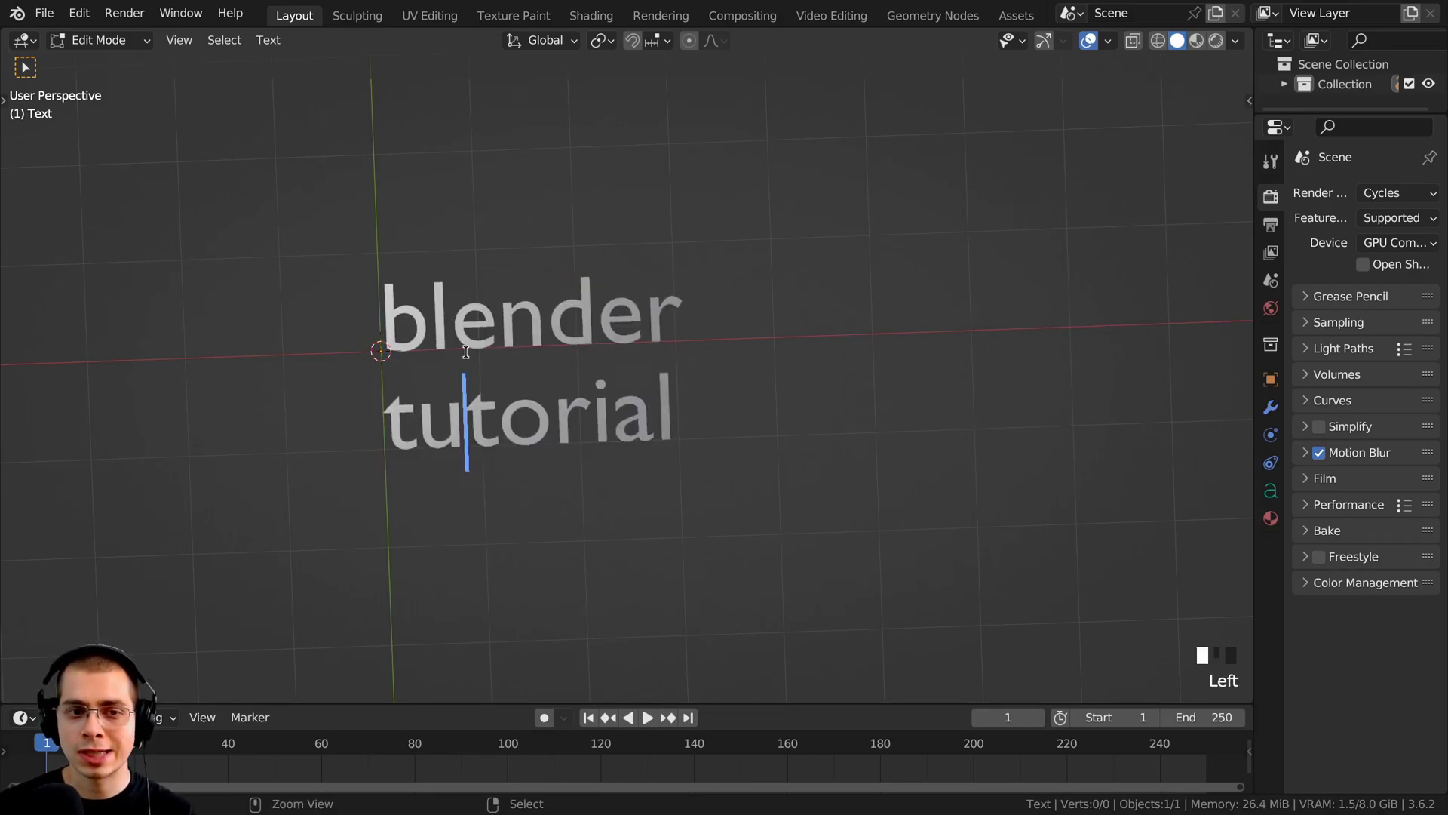
key("ctrl+a")
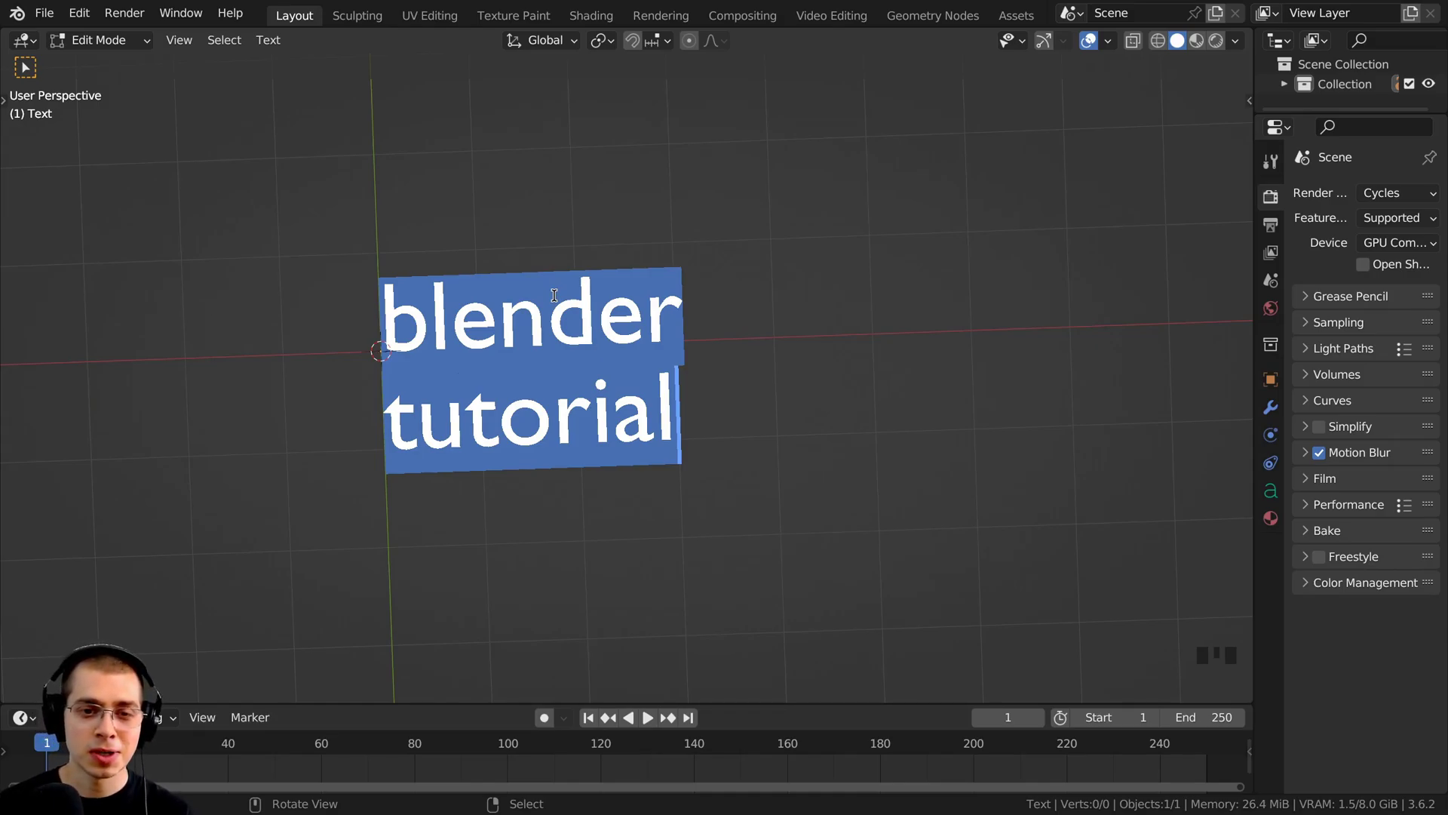
Clear the selection and move the text cursor back and forth at the end of "tutorial"
key("Left")
key("Right")
key("Left")
key("Left")
key("Right")
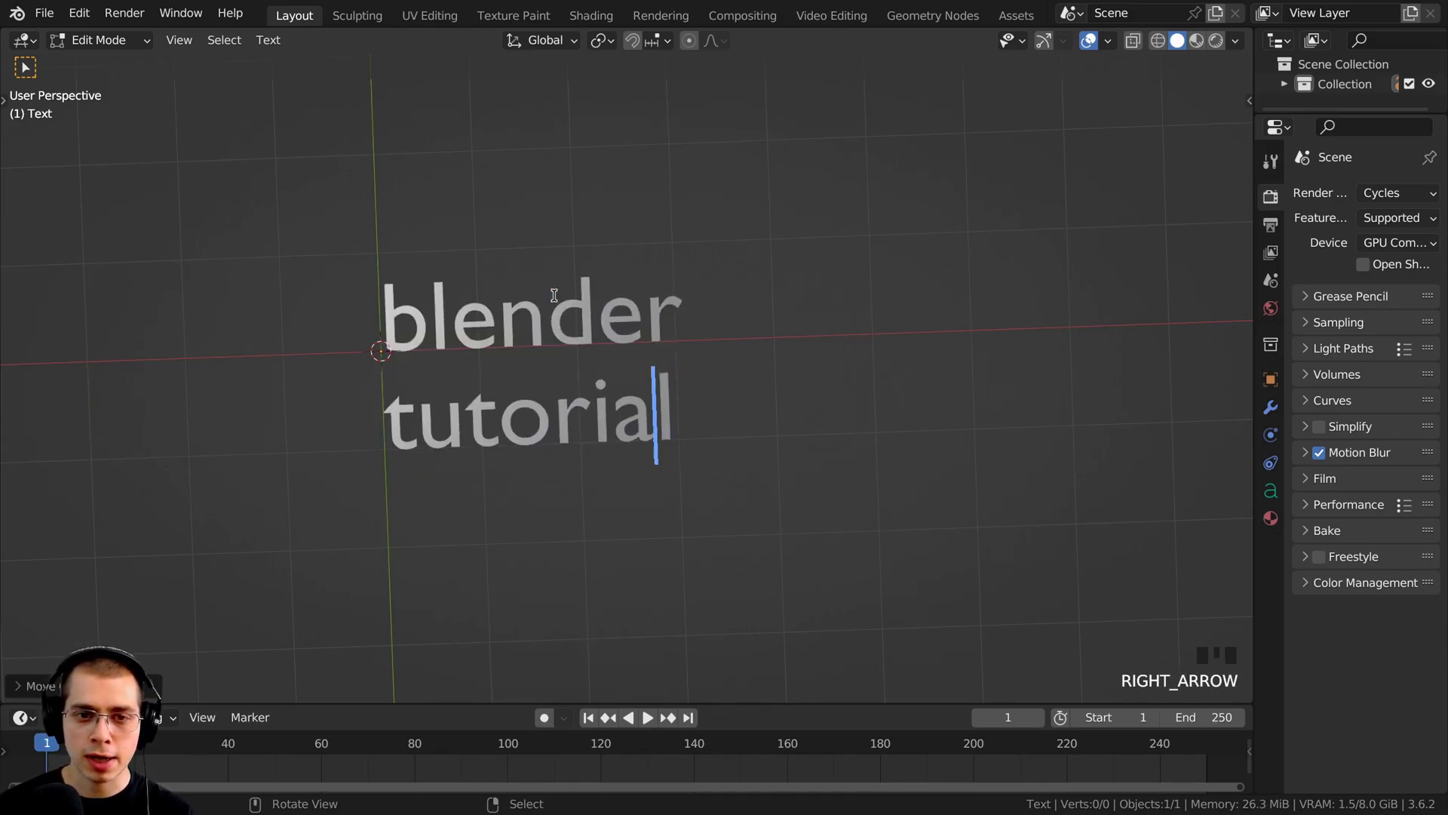
key("Right")
Finish editing the text and return the text object to Object Mode
middle_click_drag(478, 556, 586, 528, "shift")
key("Tab")
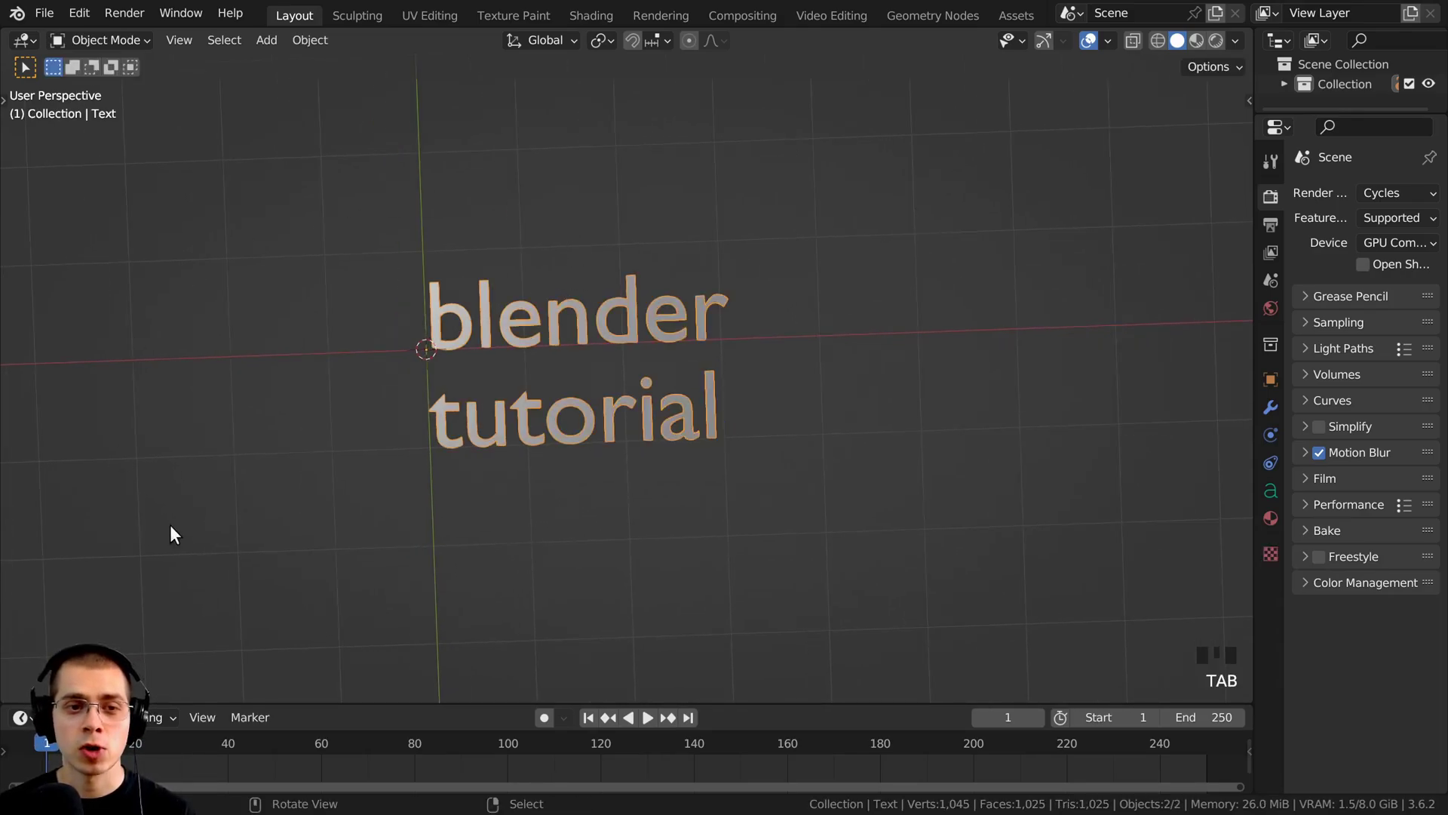
middle_click_drag(360, 342, 570, 306, "shift")
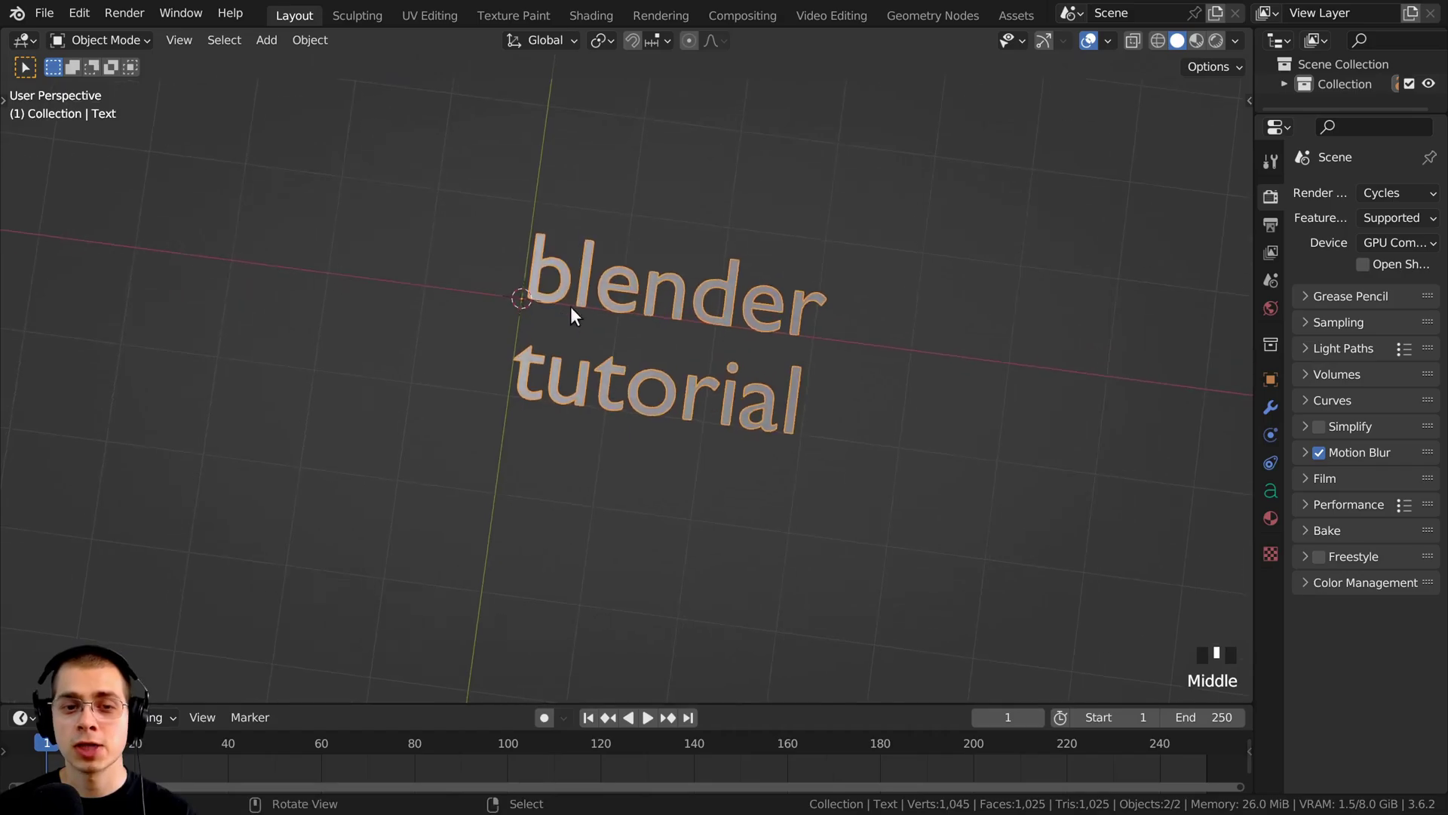
middle_click_drag(513, 358, 561, 428)
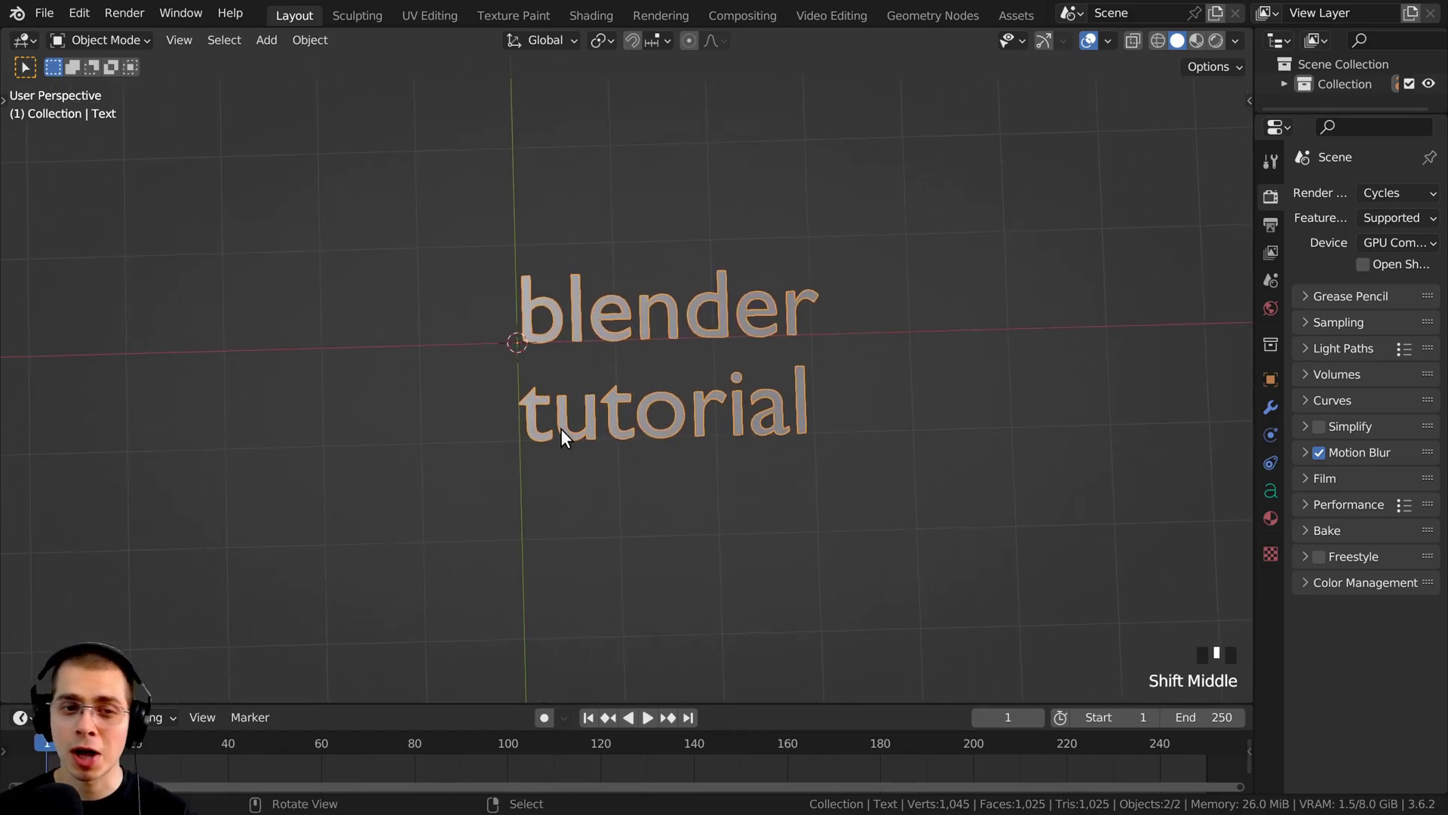
Try moving the text object along the X axis and scaling it uniformly, without keeping either transform
key("g")
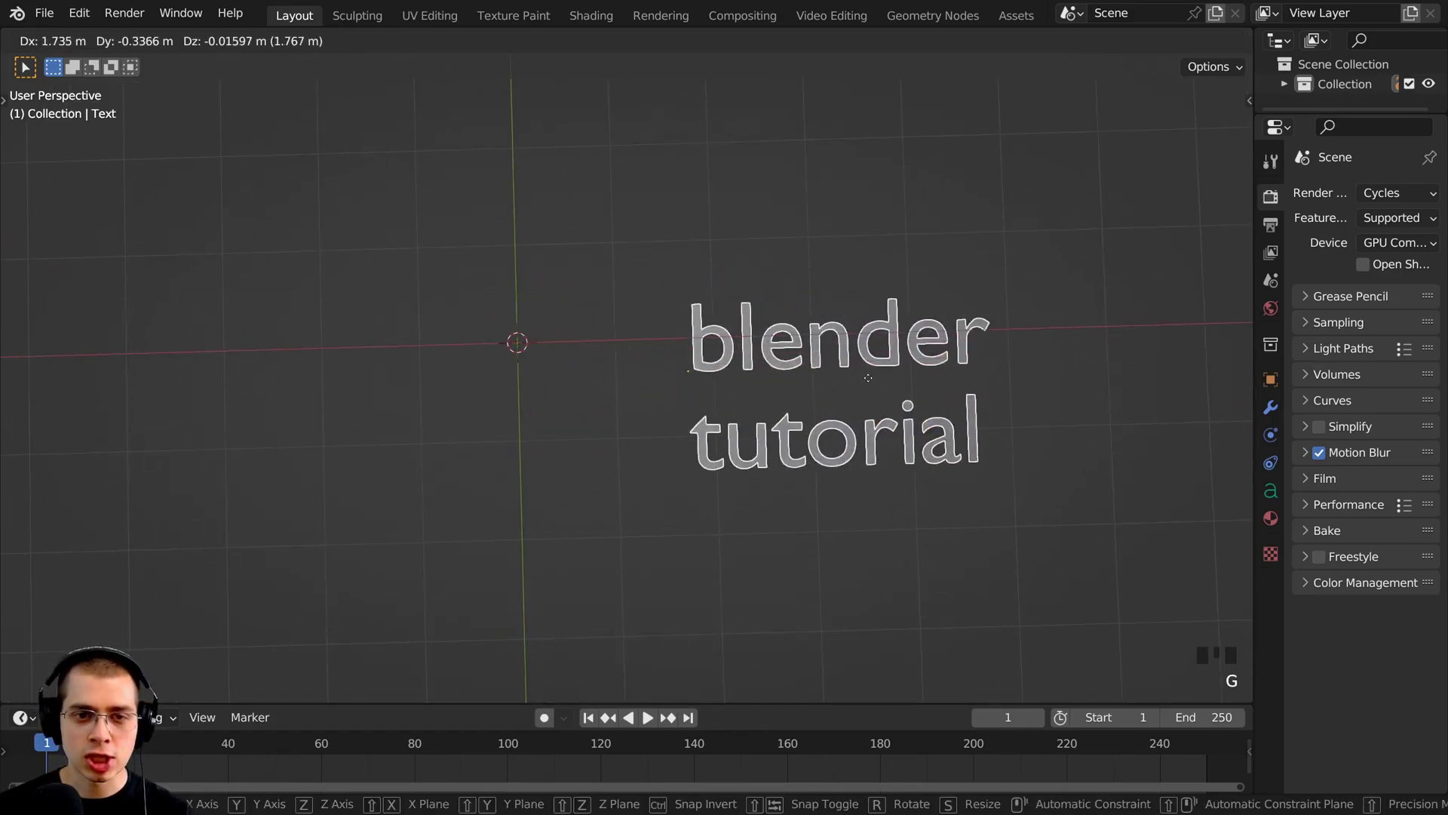
key("x")
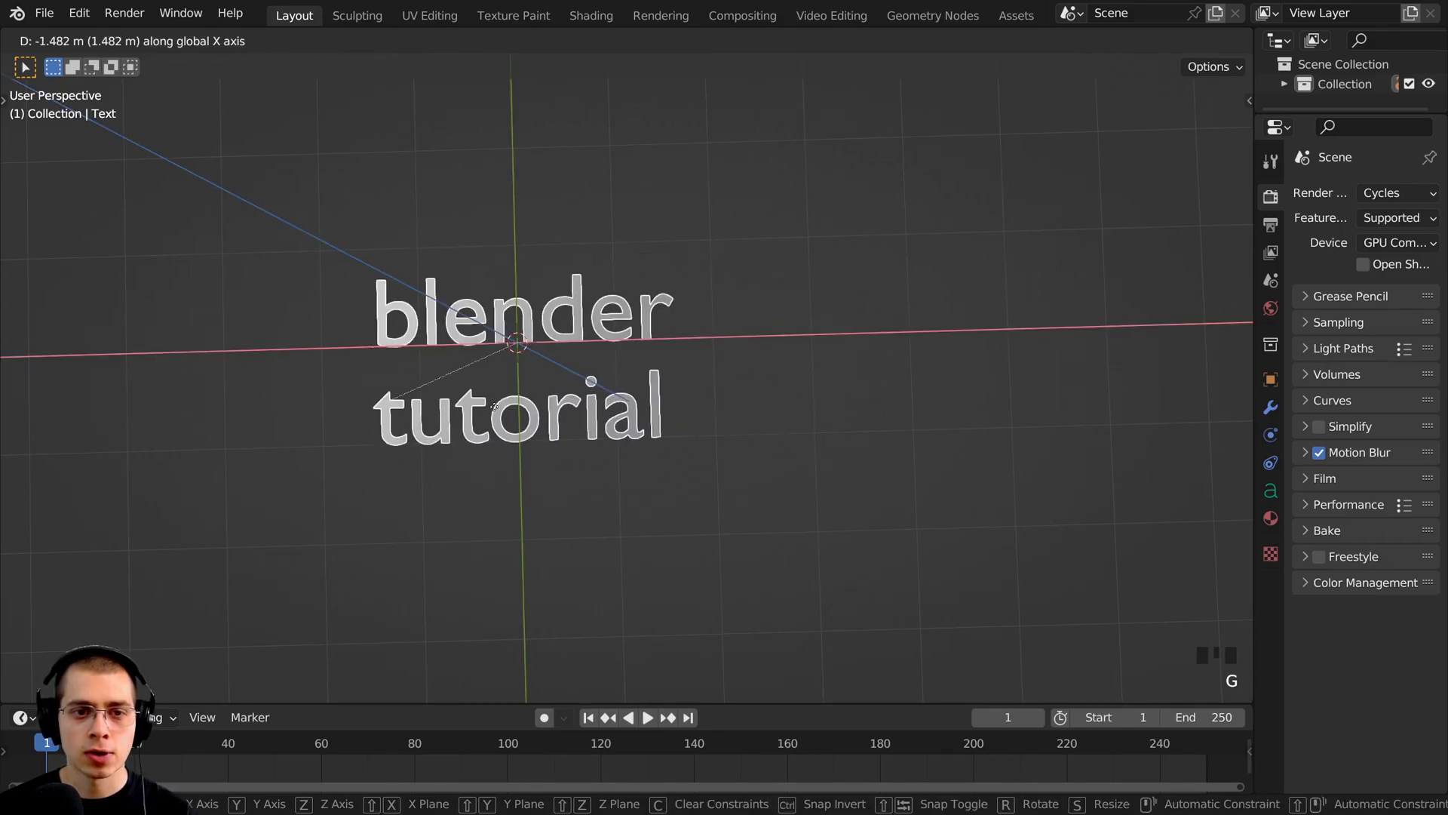
left_click(540, 359)
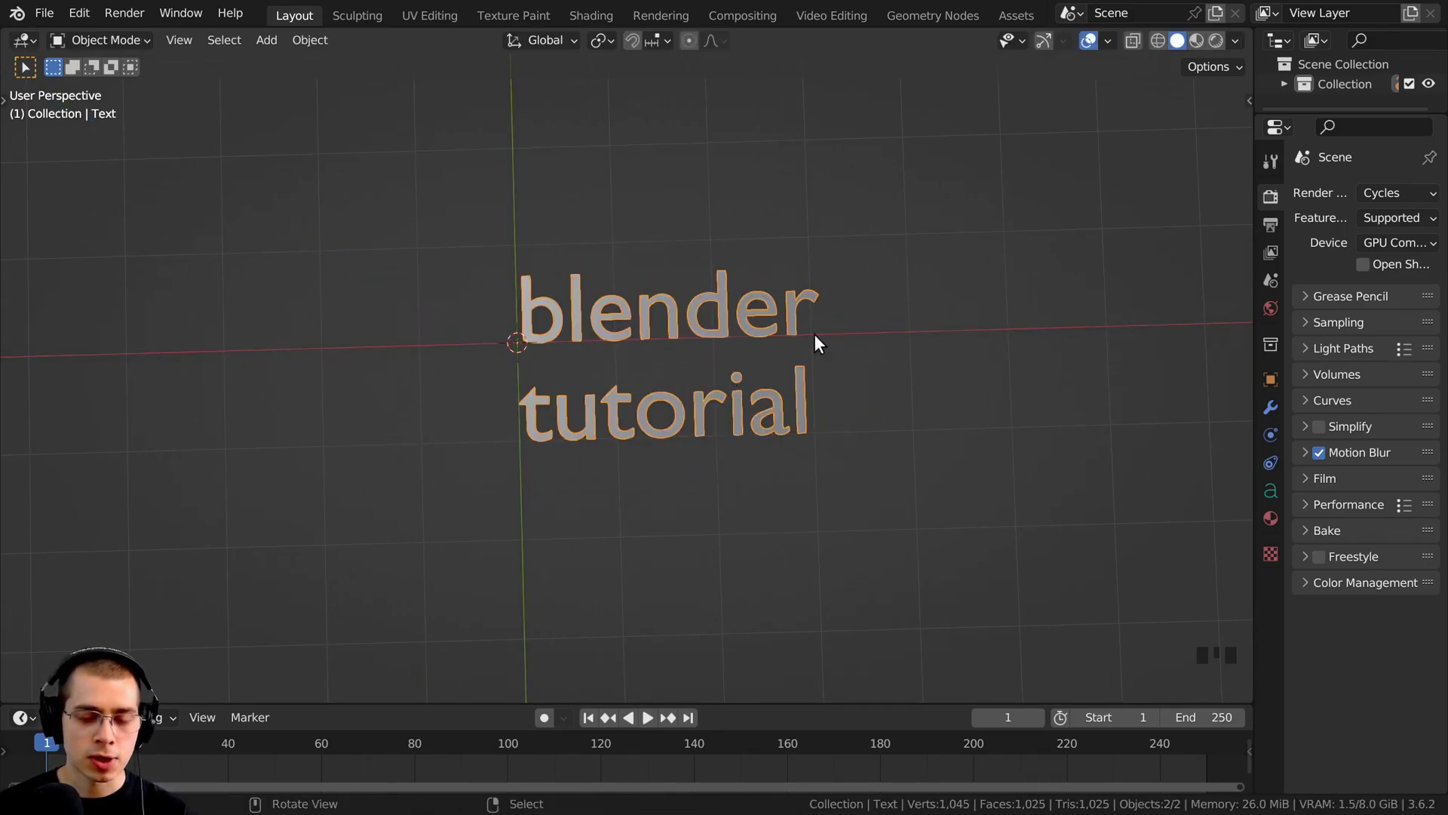
key("r")
key("s")
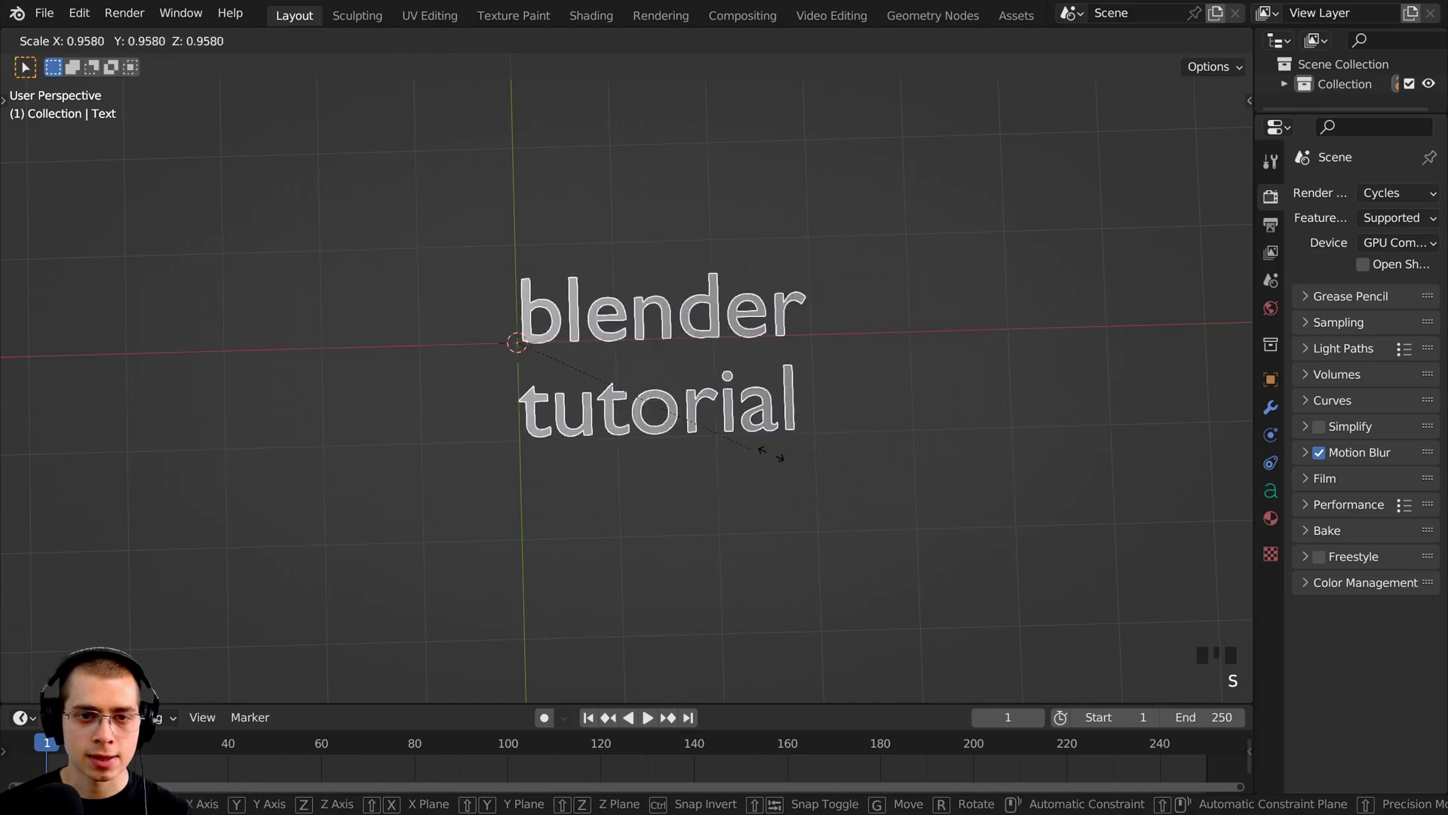
key("Escape")
Try rotating the text object about the global X, Y and Z axes, and cancel the rotation
key("r")
key("z")
key("x")
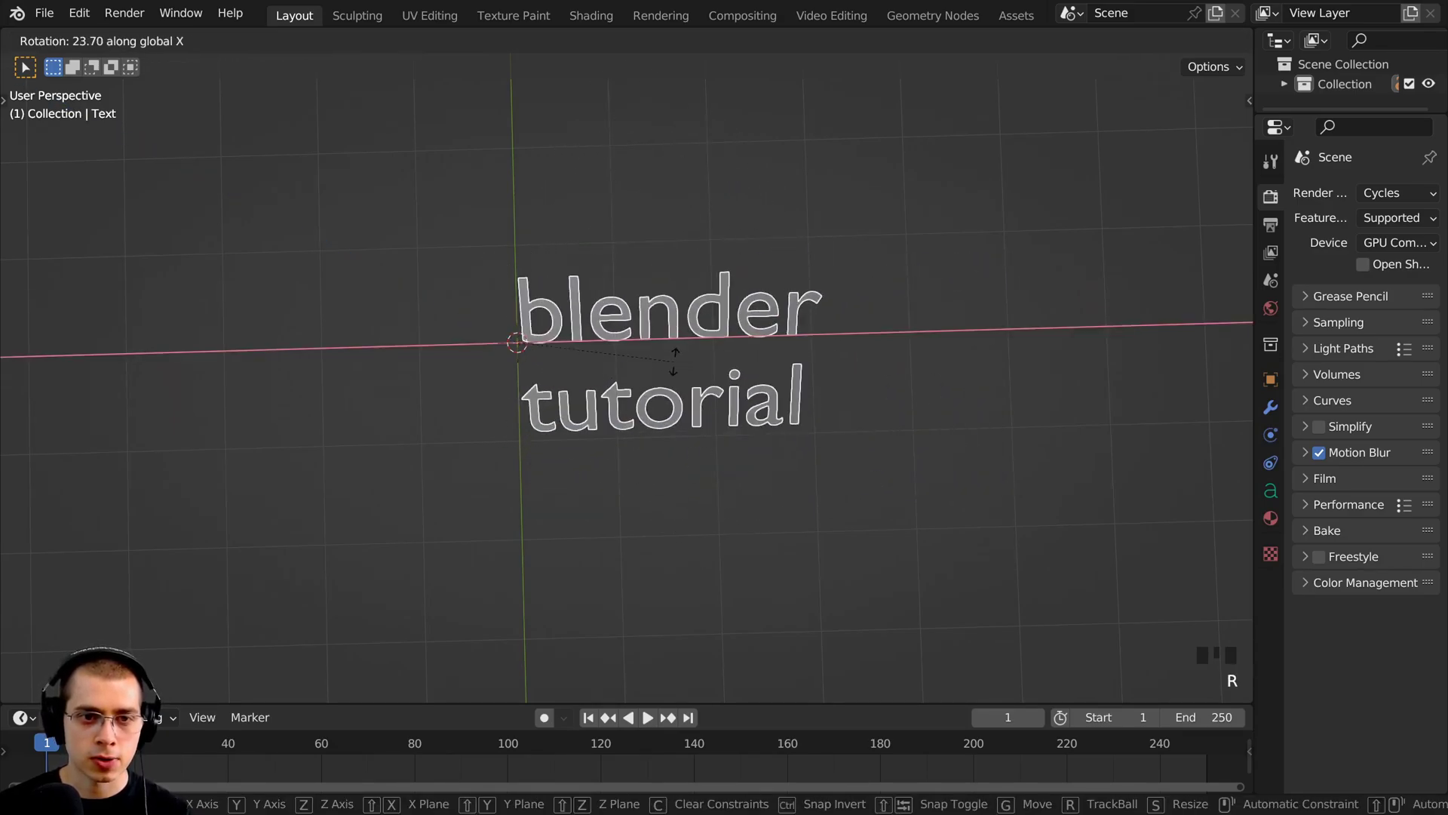
key("y")
key("x")
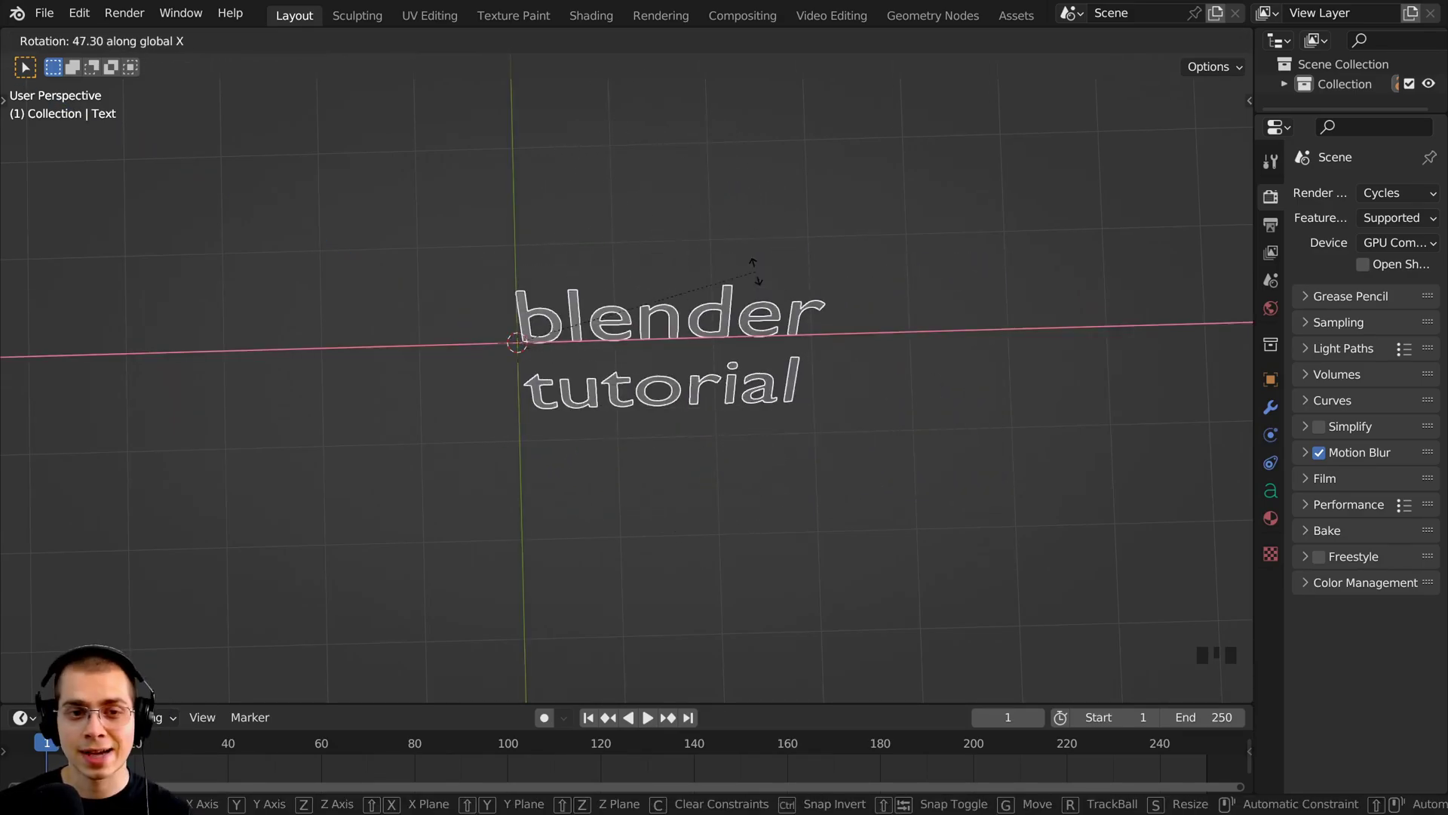
key("z")
right_click(758, 394)
Try scaling the text object uniformly and along the global Y and Z axes, and cancel the scaling
key("s")
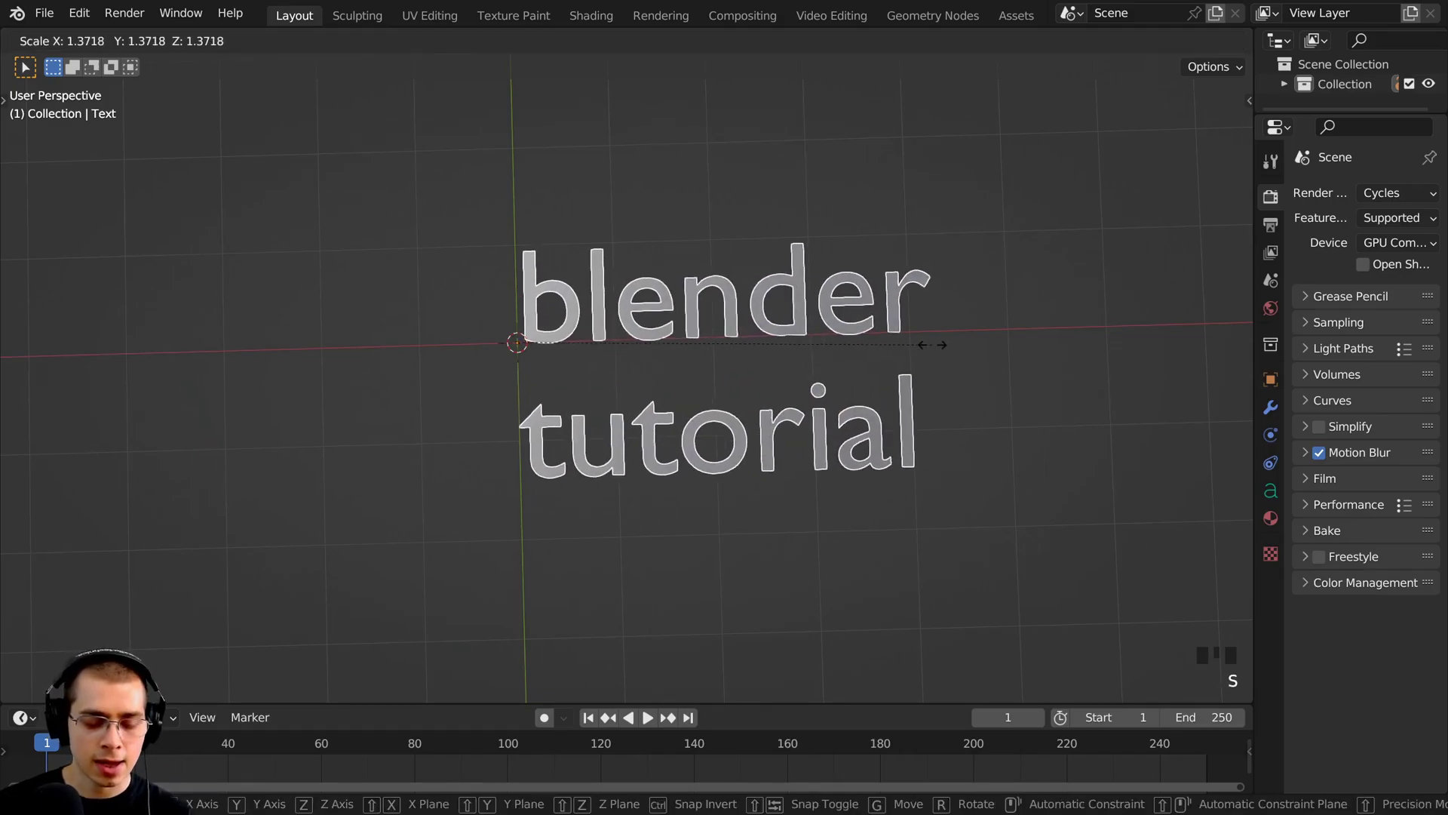
key("y")
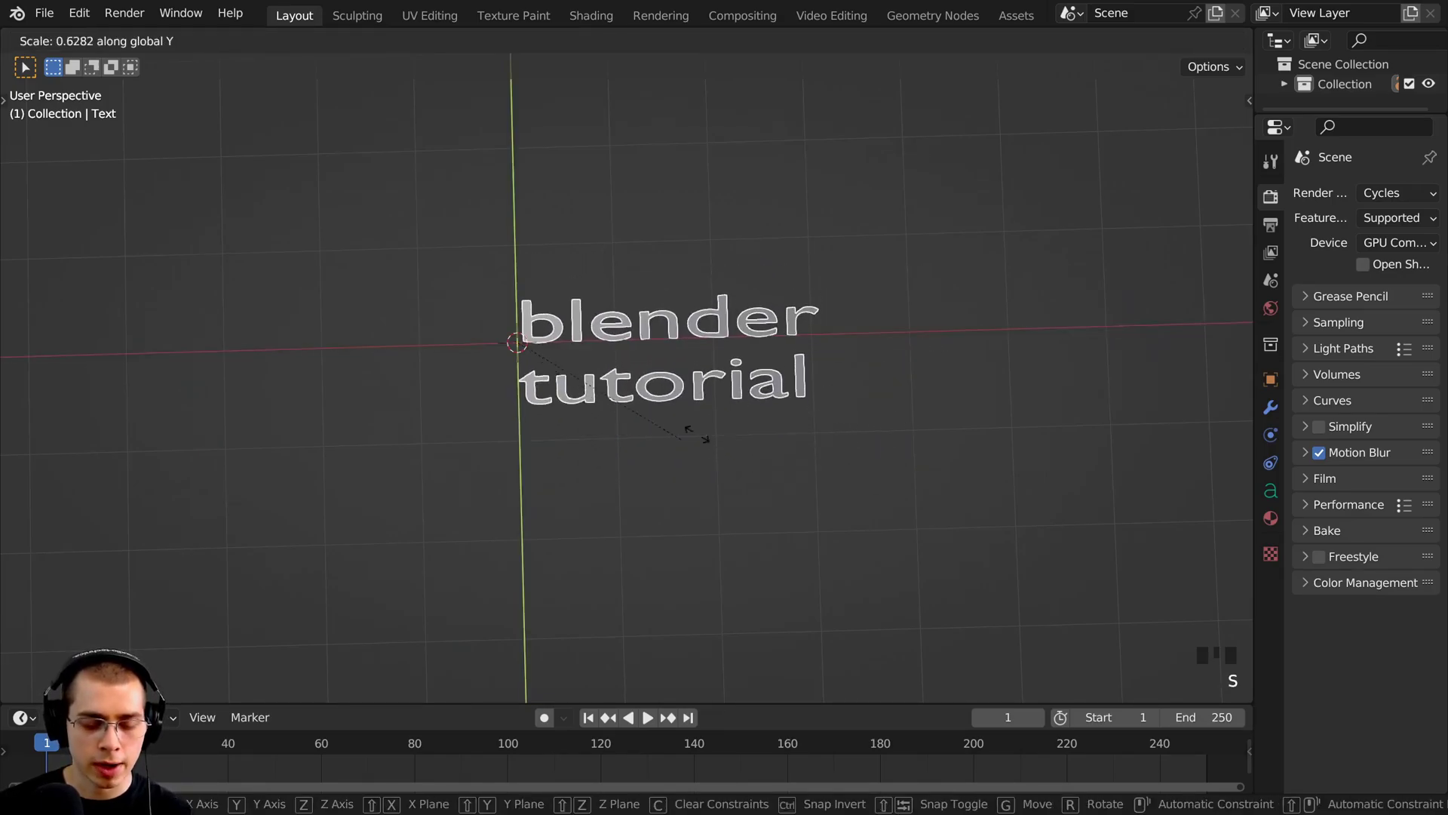
key("z")
right_click(834, 410)
Move the text object freely away from the world origin
key("g")
right_click(633, 415)
middle_click_drag(630, 415, 743, 317)
key("g")
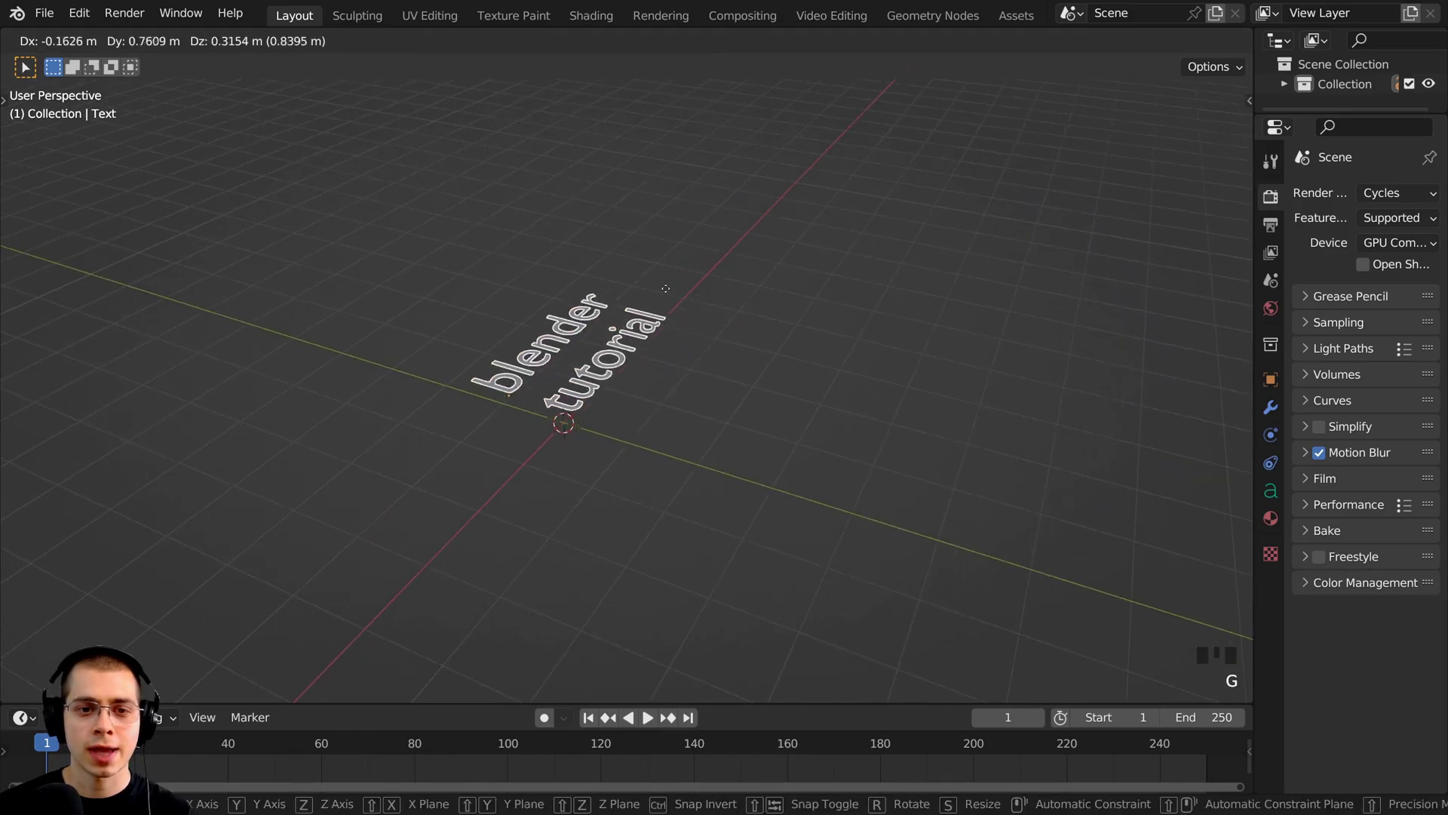
left_click(672, 252)
Reopen the text object for editing and move the text cursor to the line's start and back to its end
middle_click_drag(672, 252, 385, 234)
key("Tab")
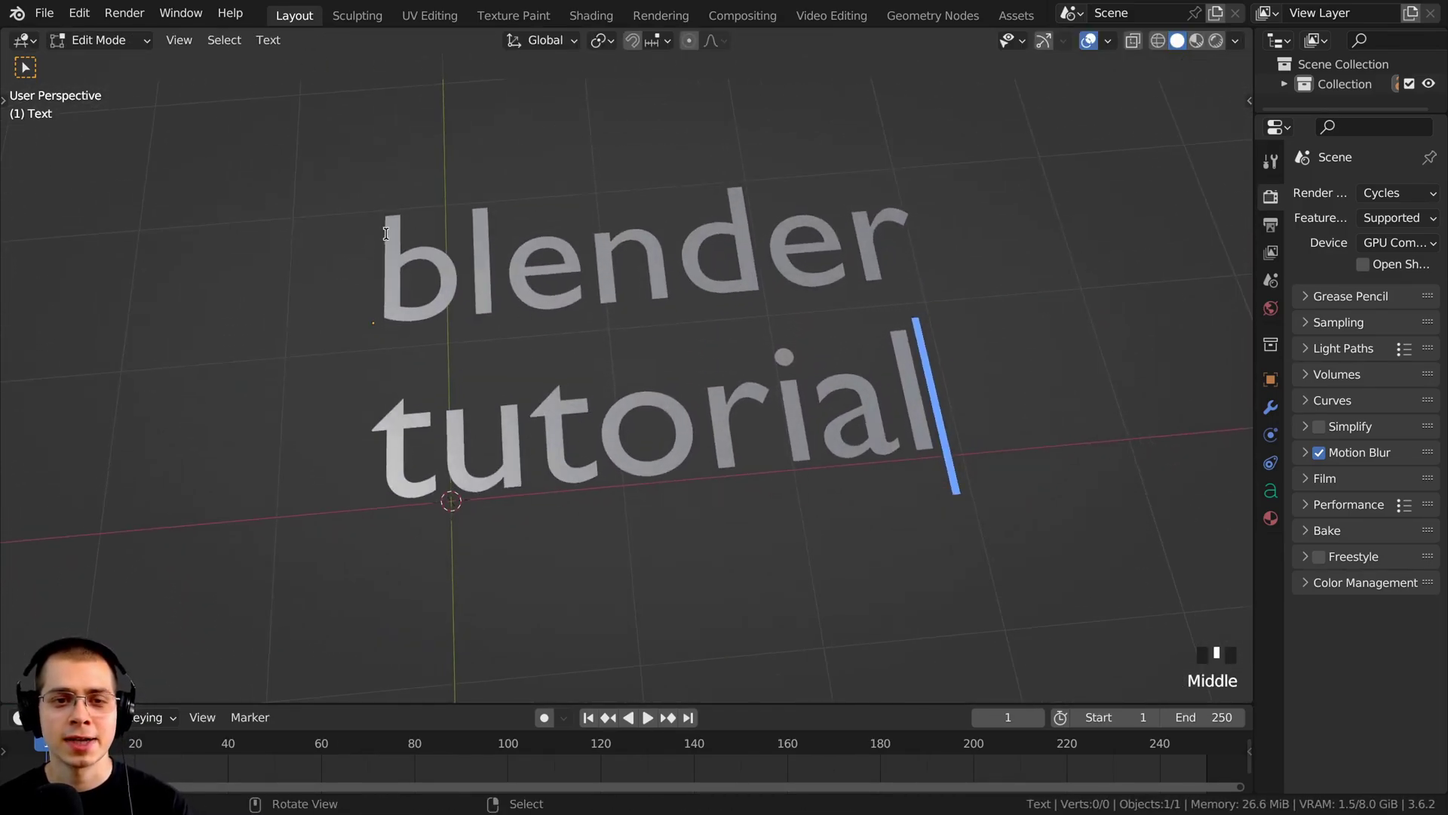
middle_click_drag(737, 263, 595, 306)
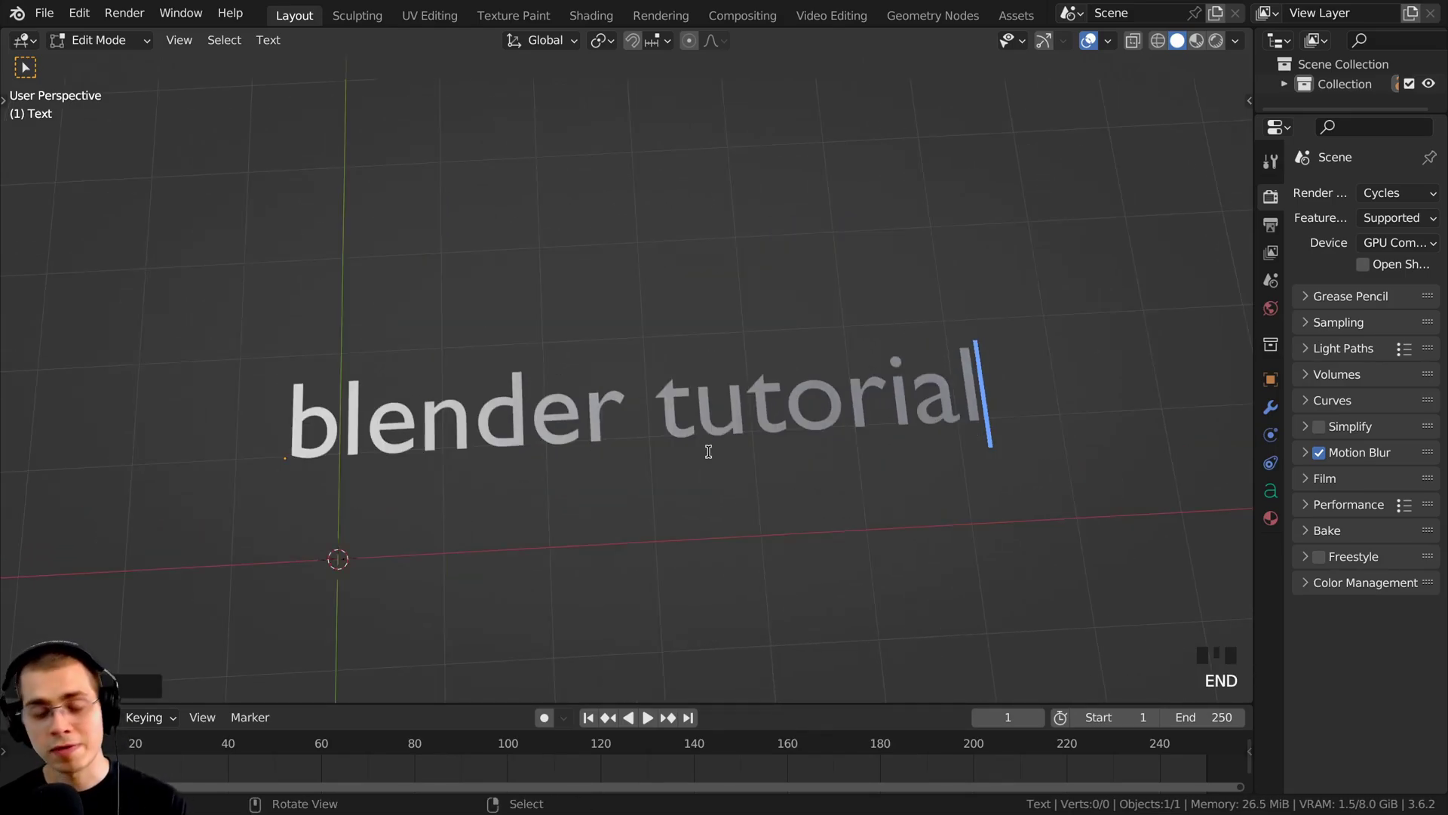
key("Home")
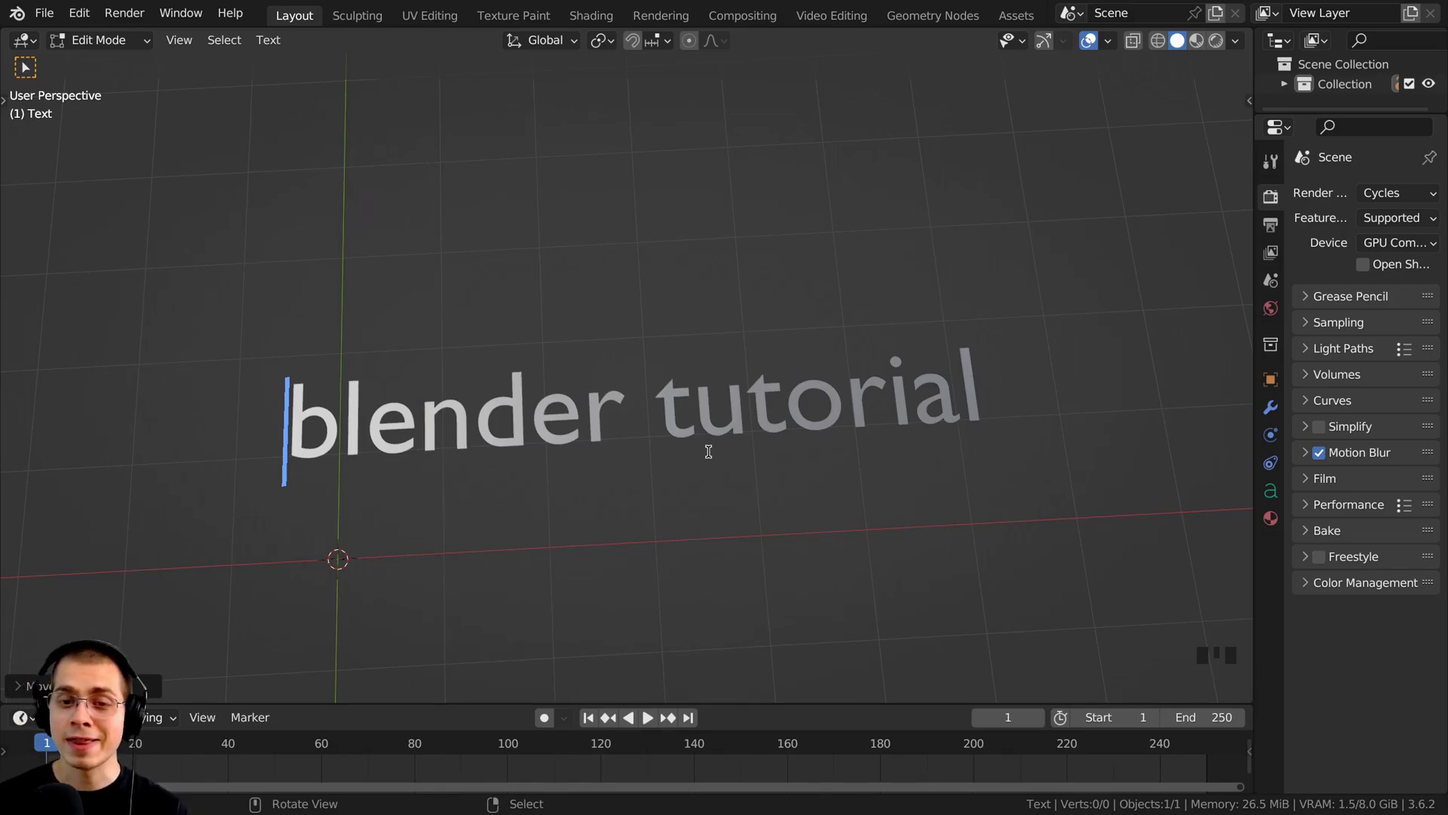
key("End")
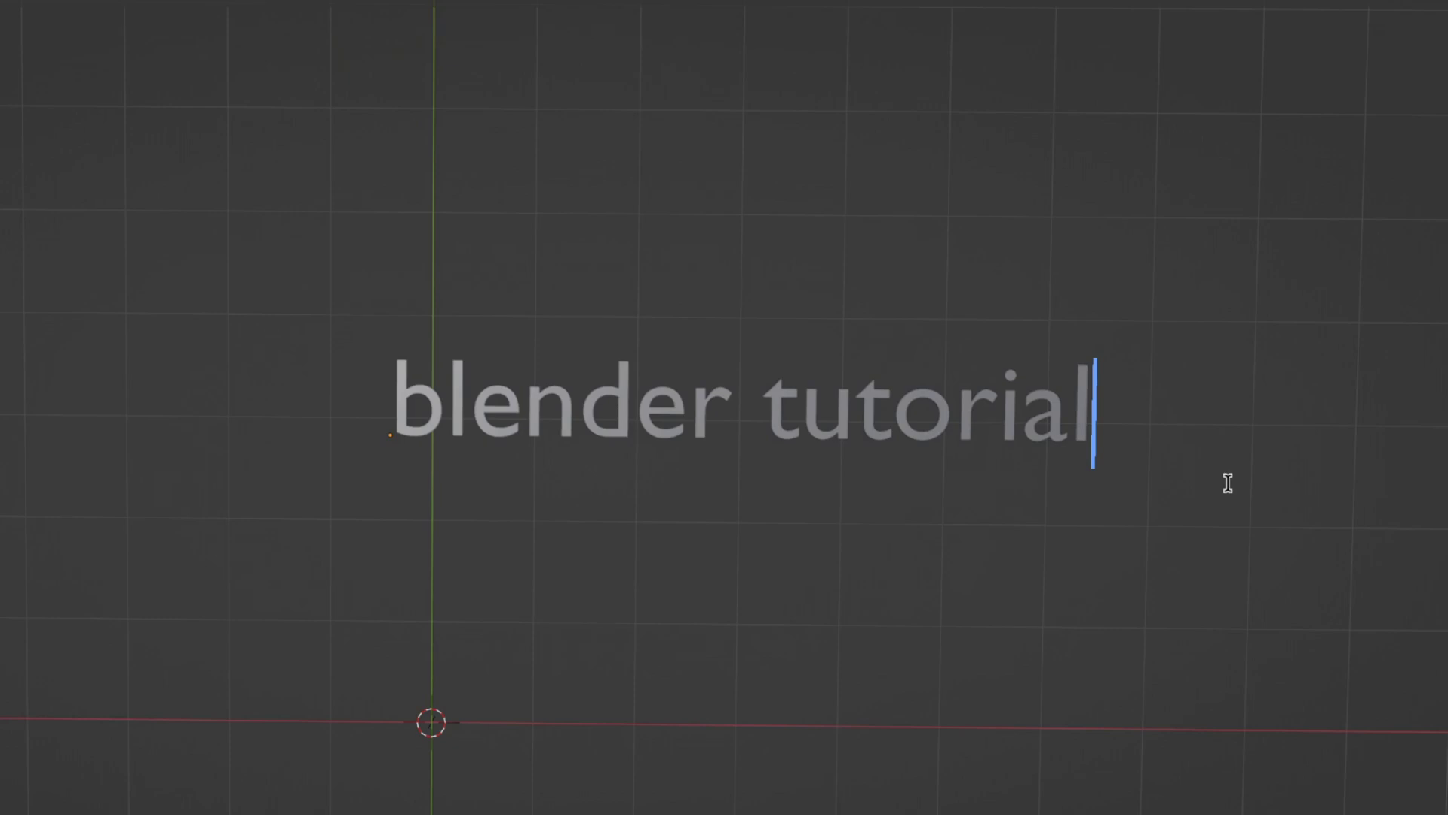
Select the whole "blender tutorial" line backward from its end, and again forward from its start
key("ctrl+a")
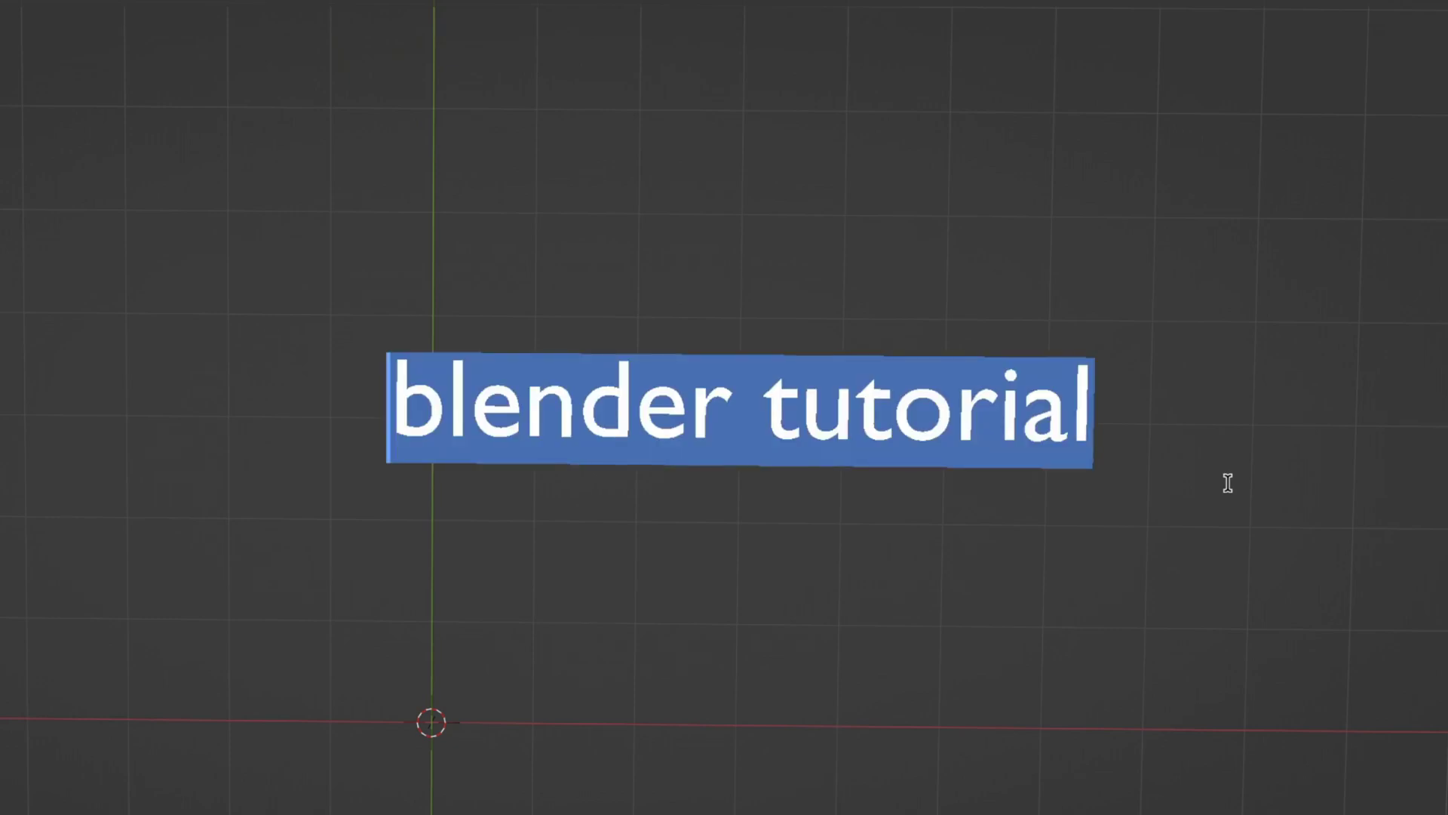
key("Home")
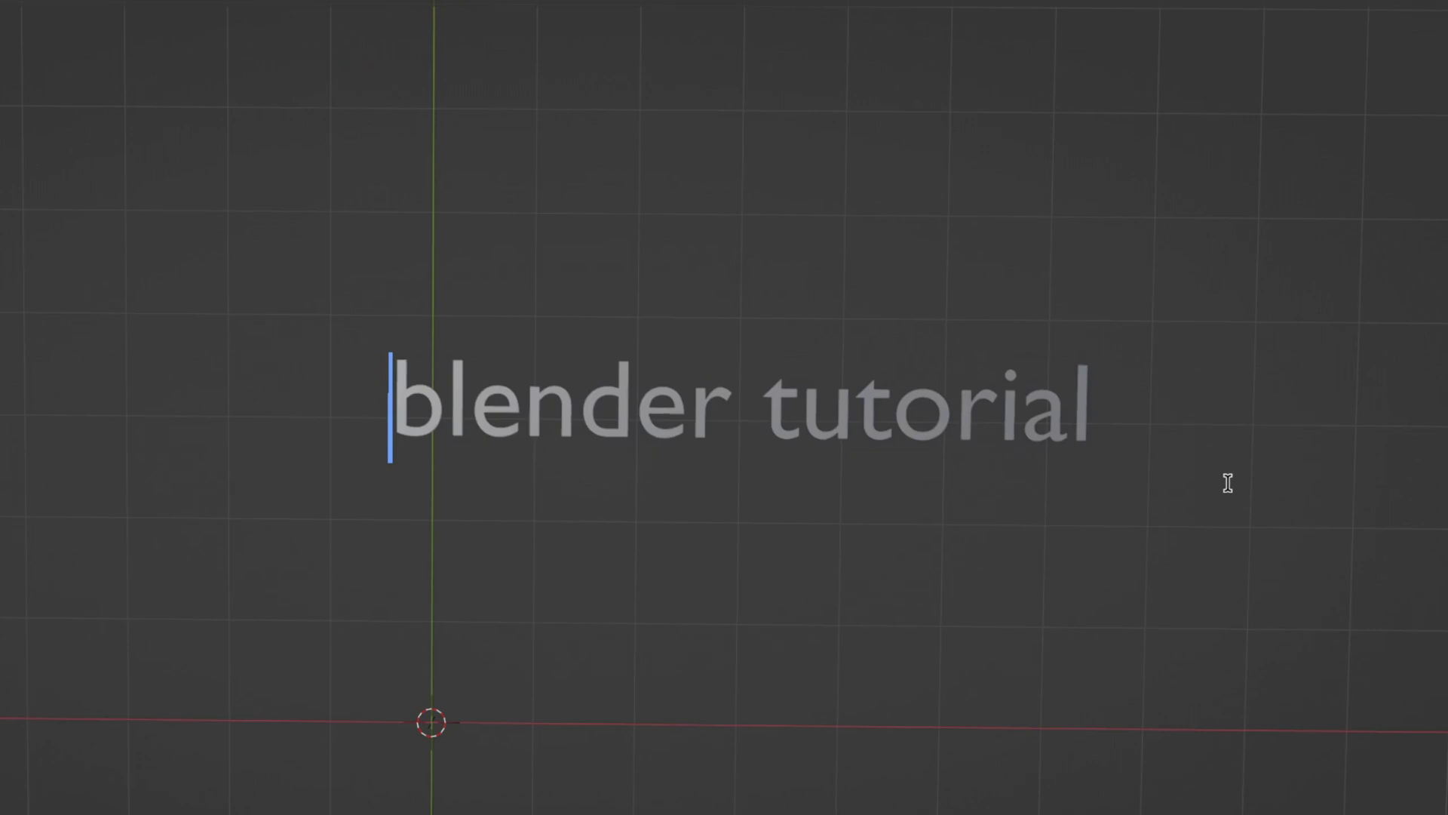
key("ctrl+a")
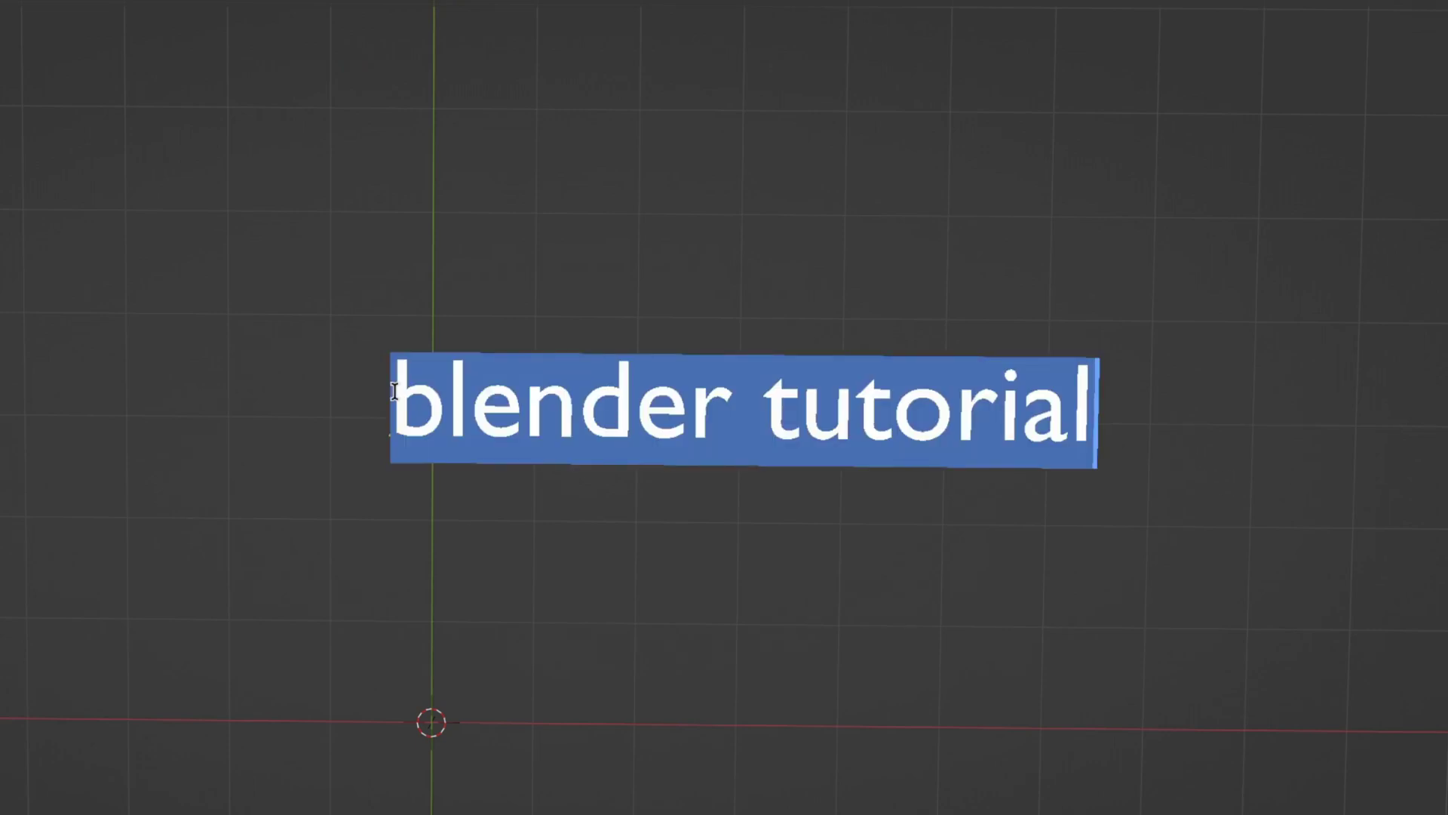
From just before "tutorial", select the word "blender" backward and the word "tutorial" forward
left_click(771, 390)
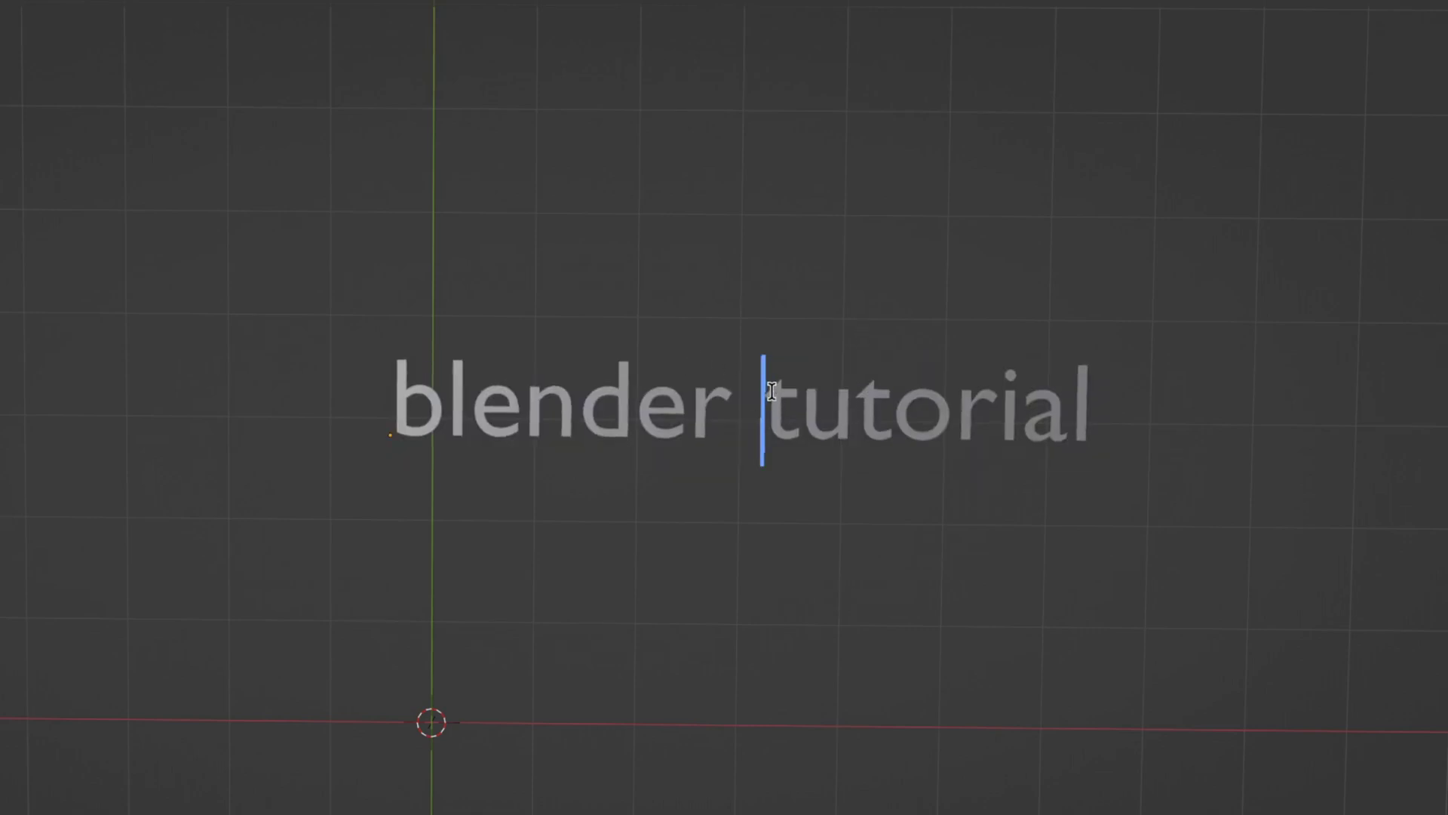
key("ctrl+shift+Left")
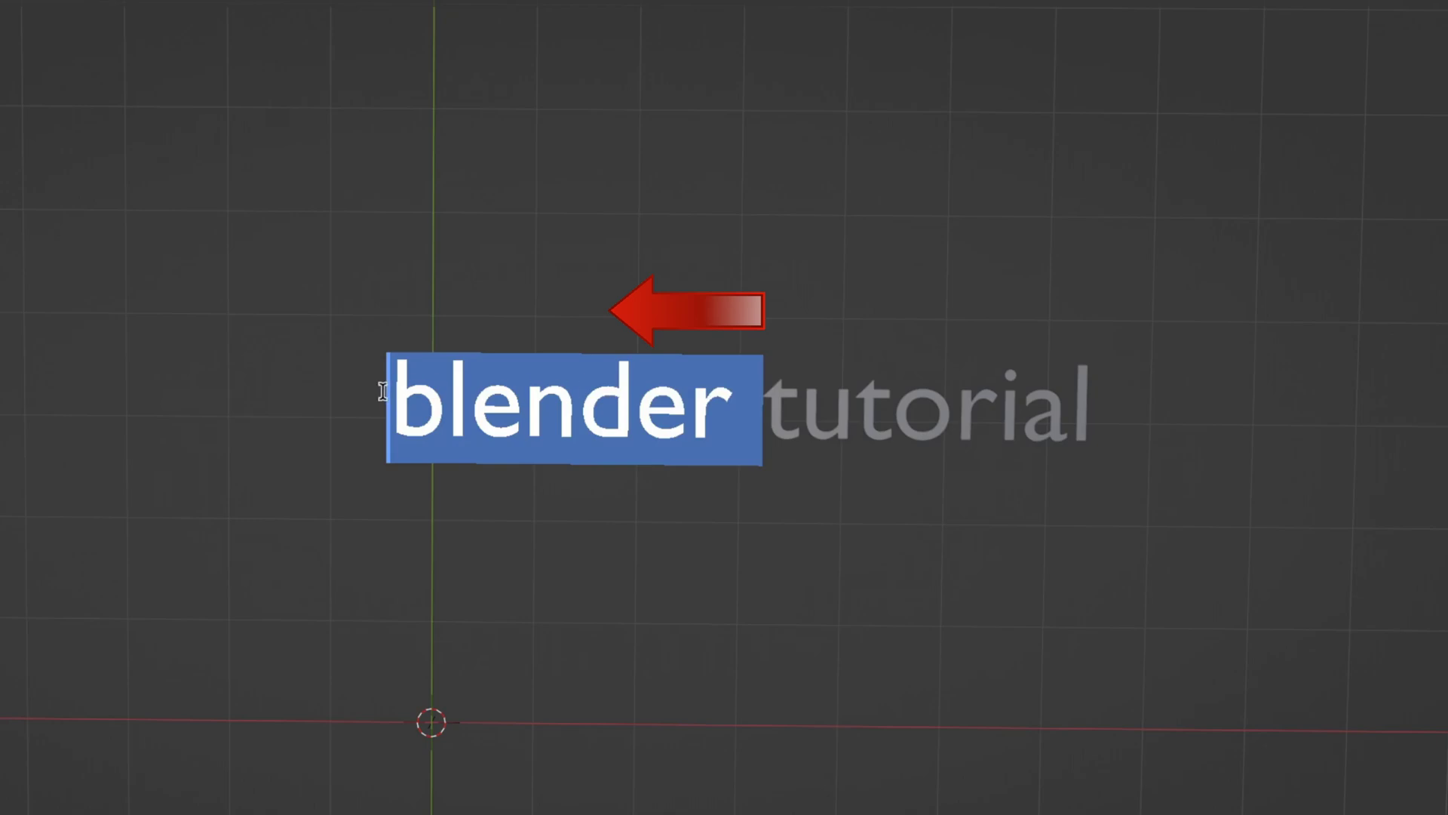
left_click(755, 394)
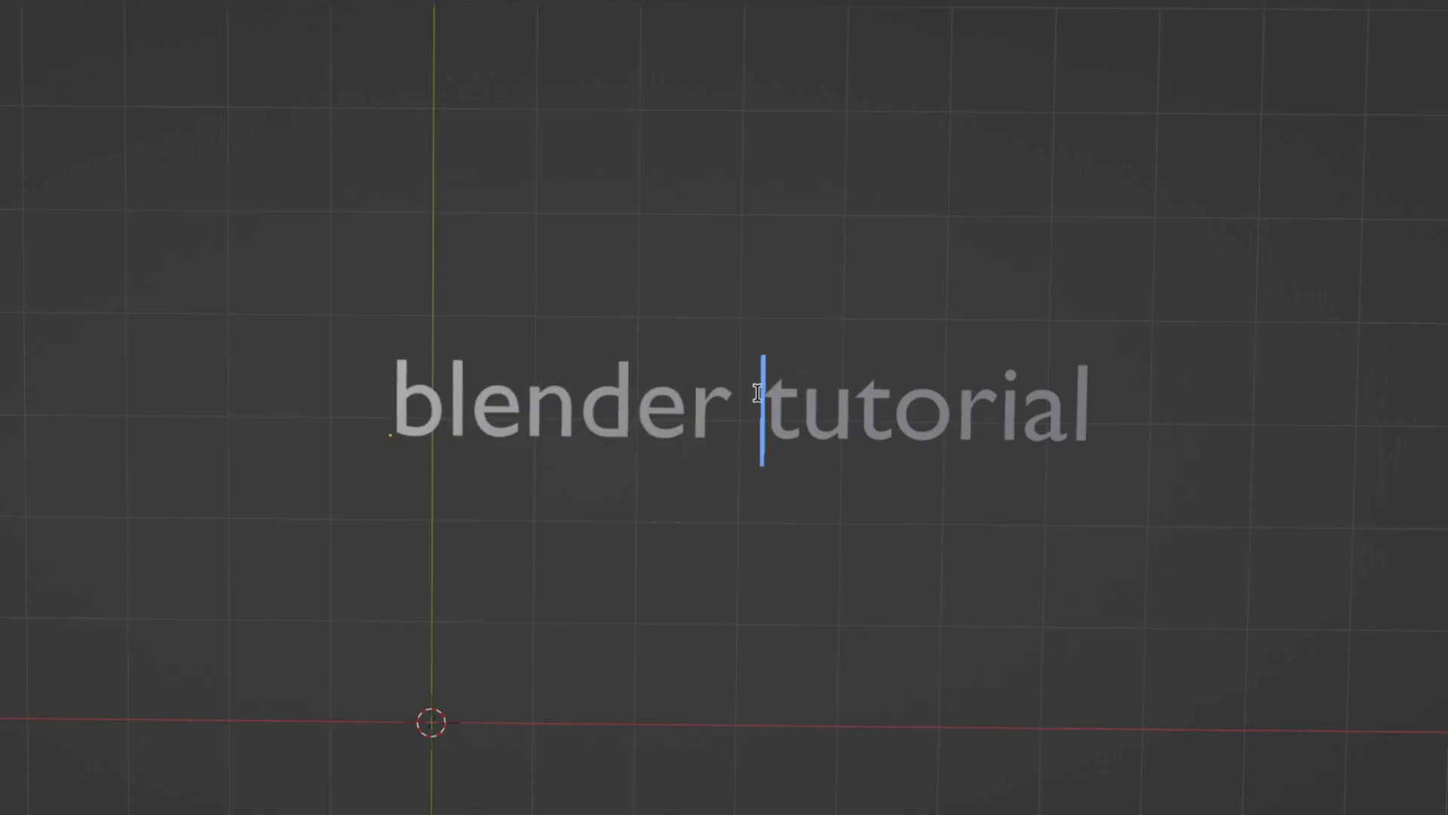
key("ctrl+shift+Right")
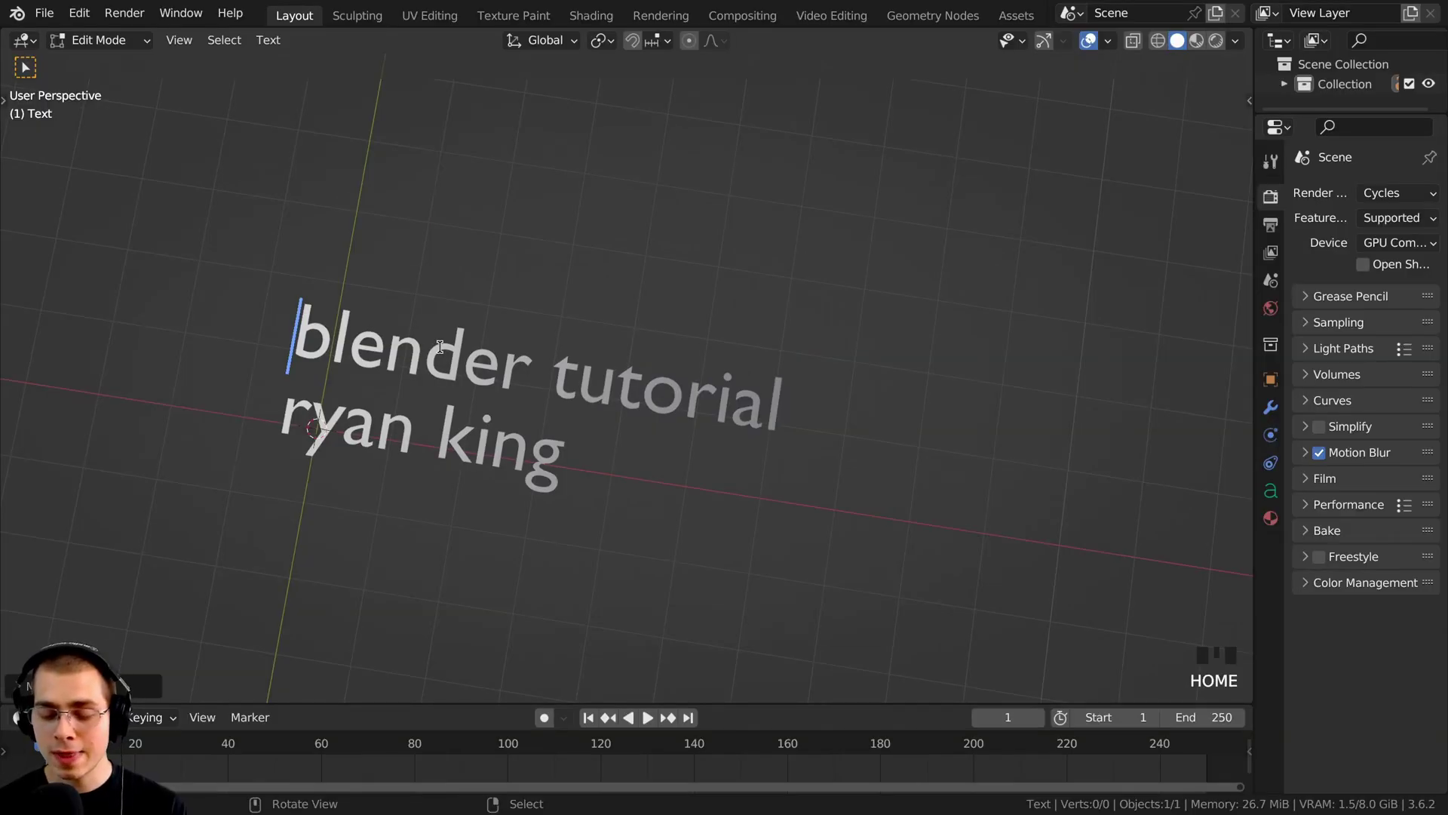
Move the text cursor between the end and start of the "blender tutorial" line and select the whole line forward
key("End")
key("Home")
key("End")
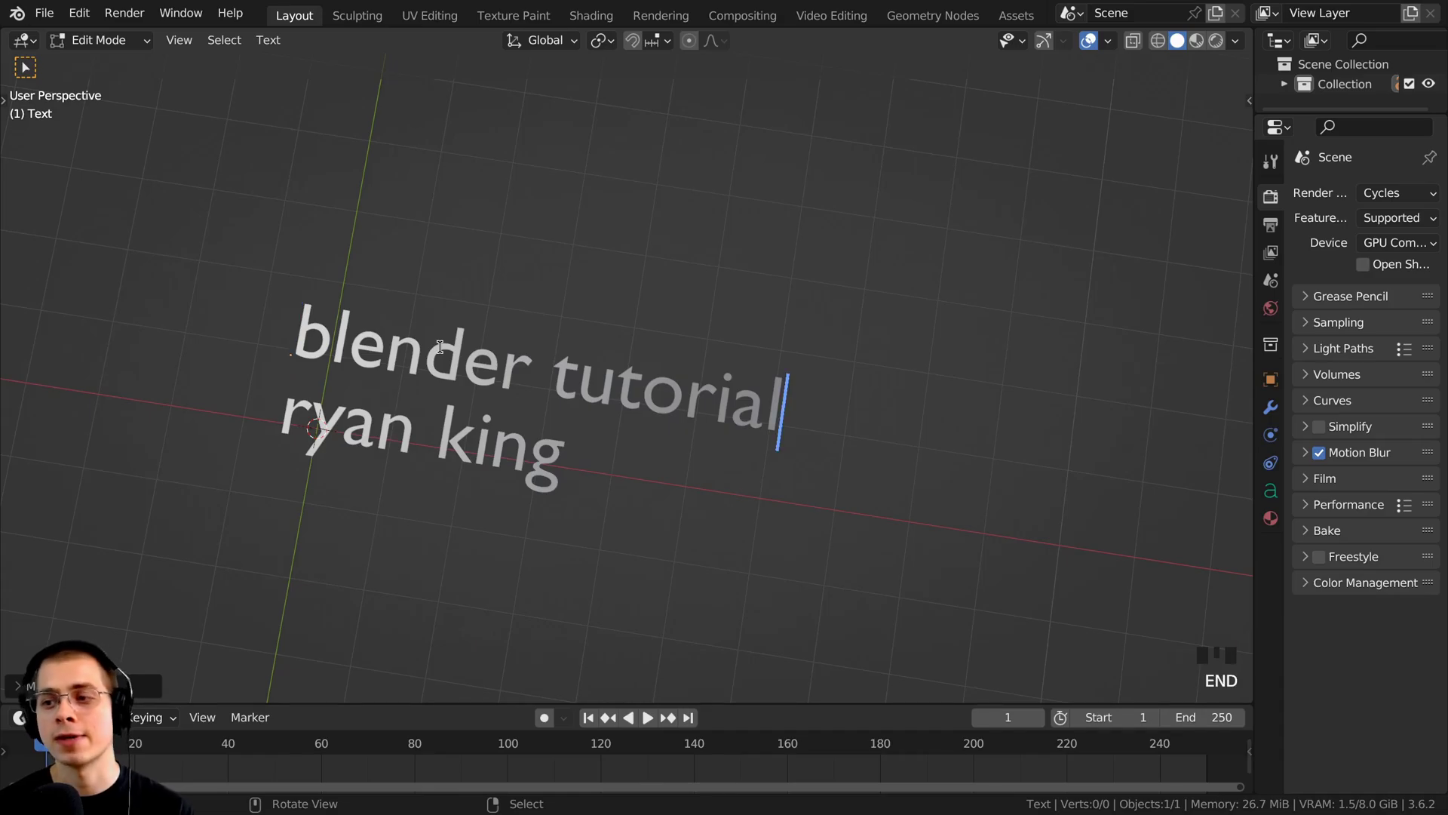
key("Home")
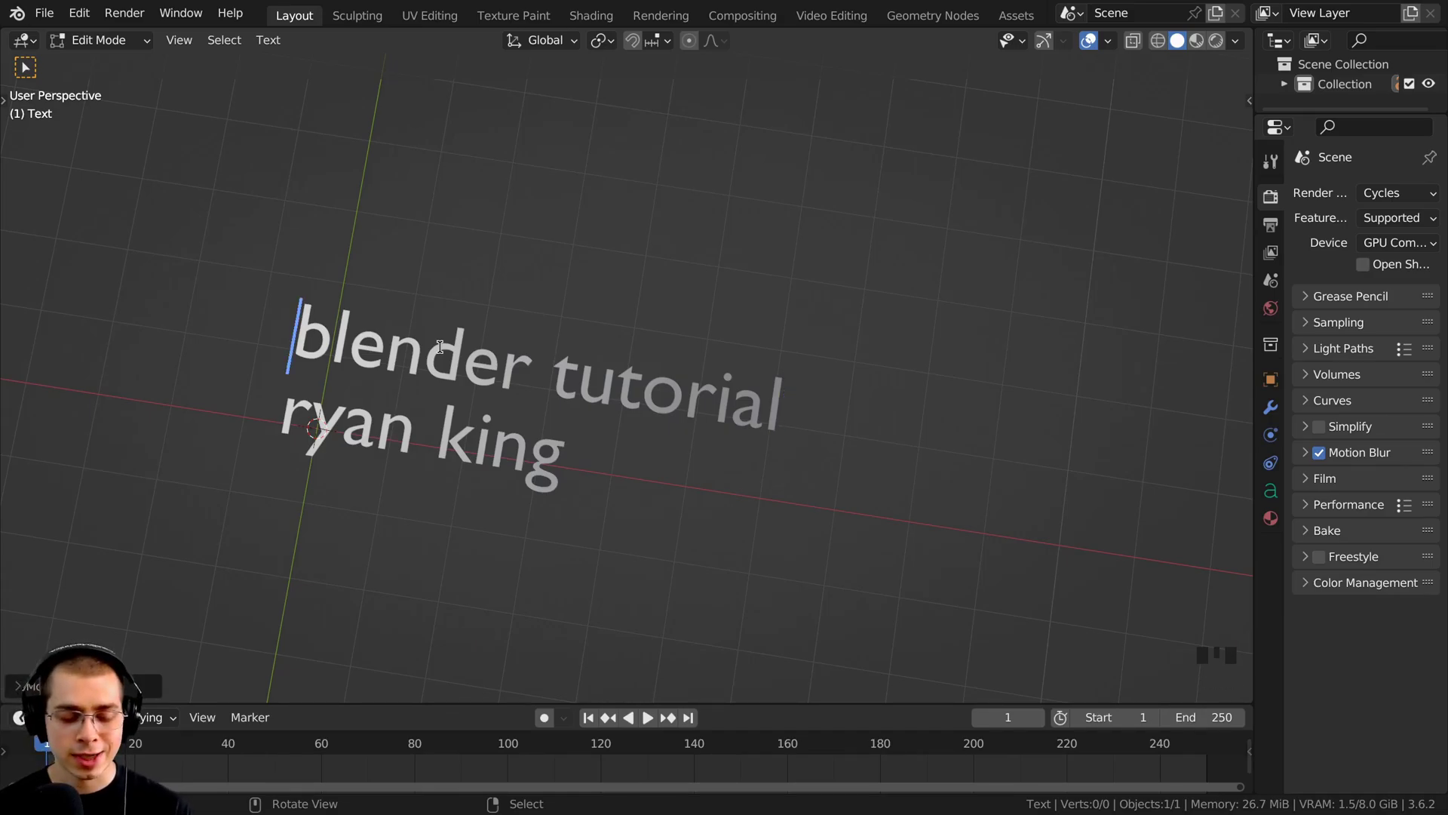
key("shift+End")
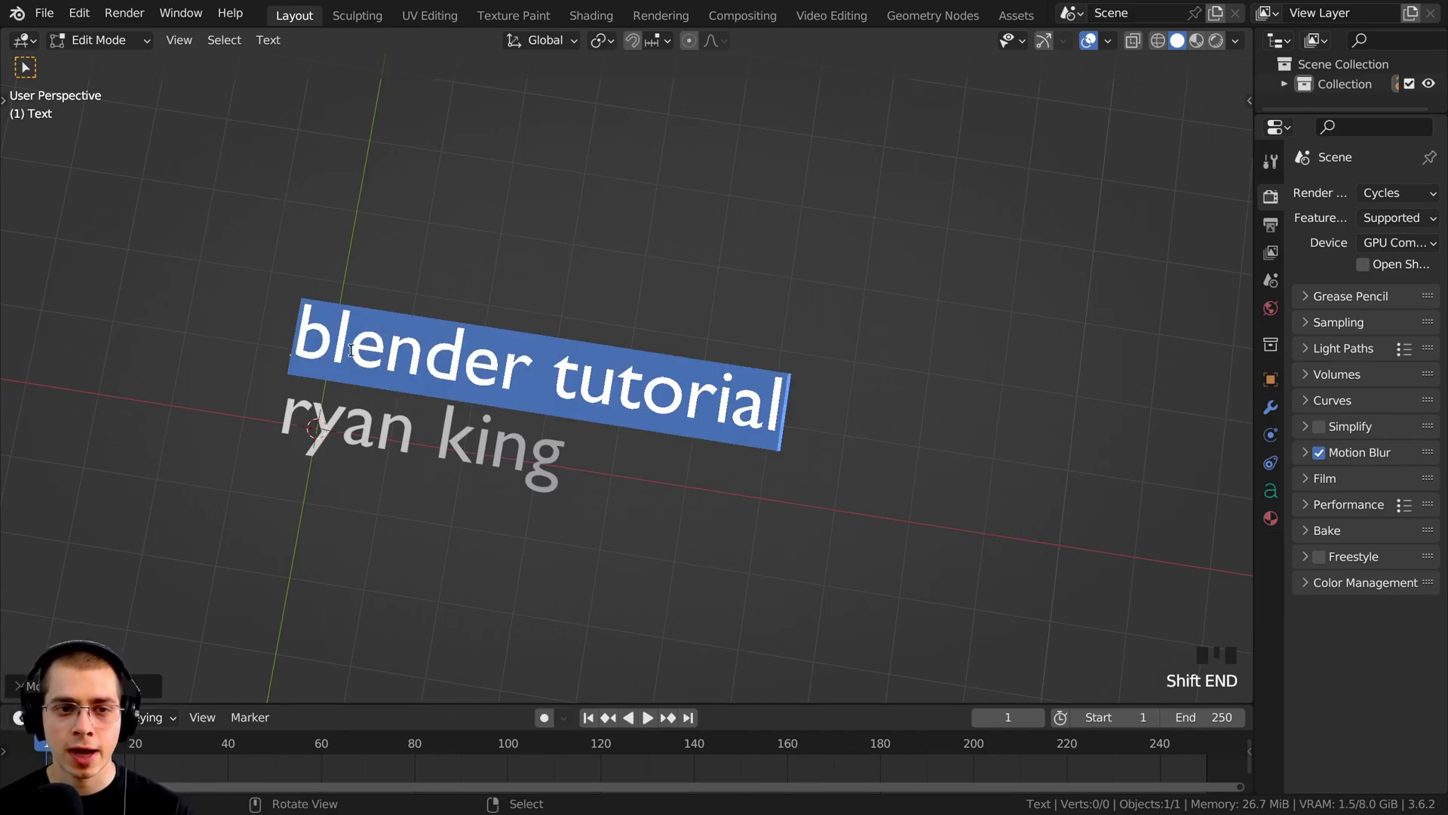
Extend the selection down through the second line, then select two characters forward from just after the word "blender"
middle_click_drag(731, 379, 776, 385)
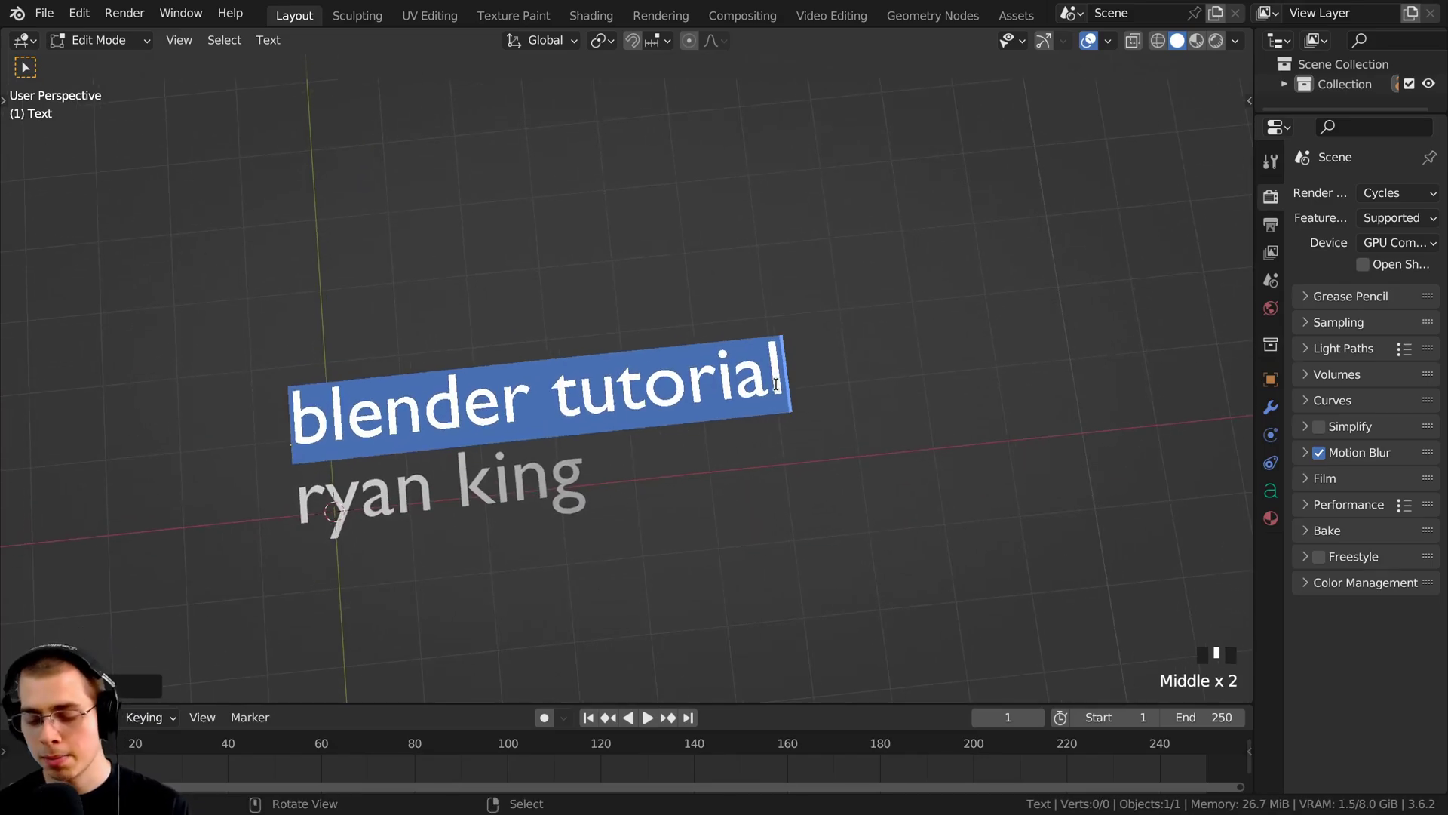
key("shift")
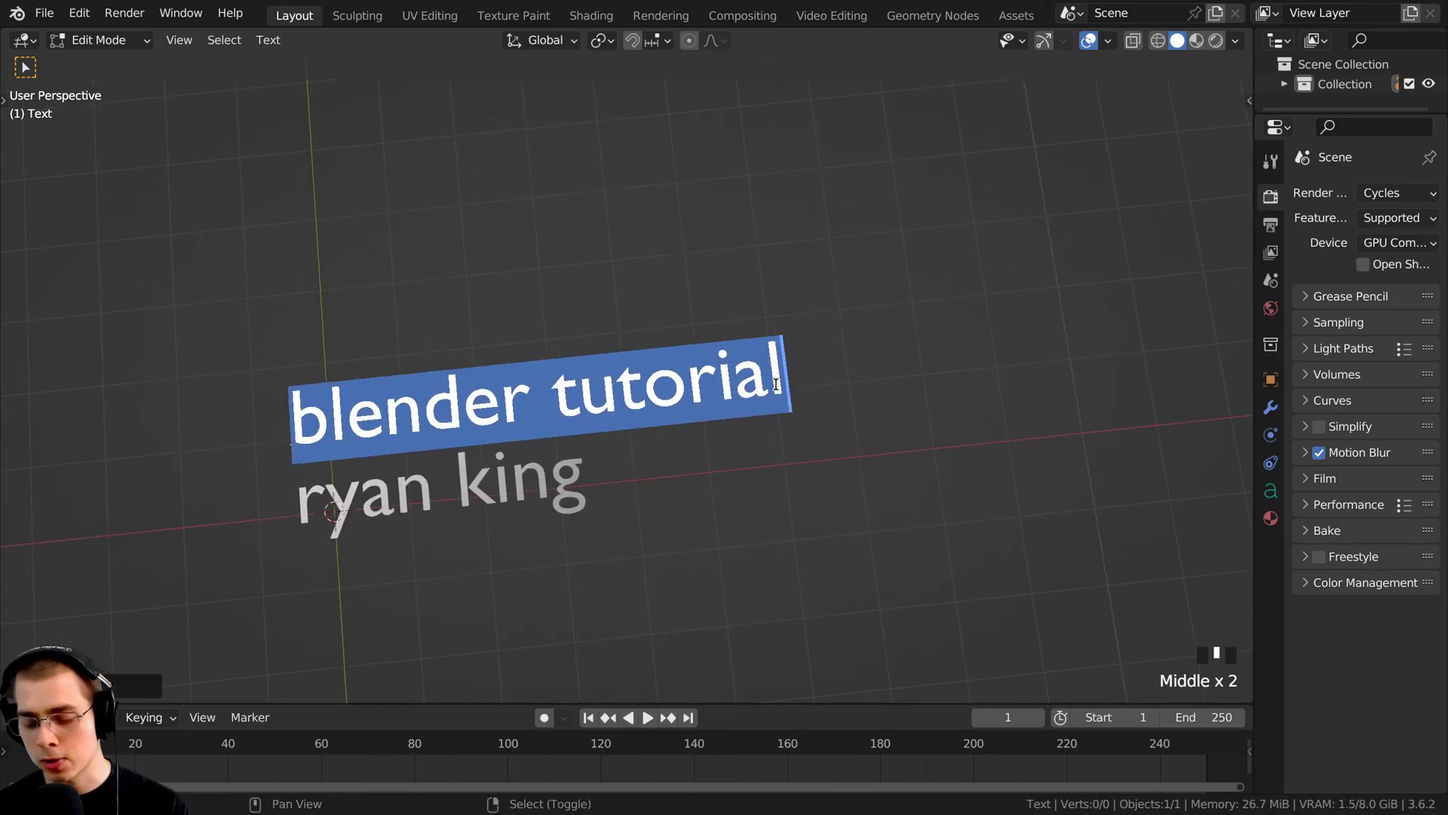
key("shift+Down")
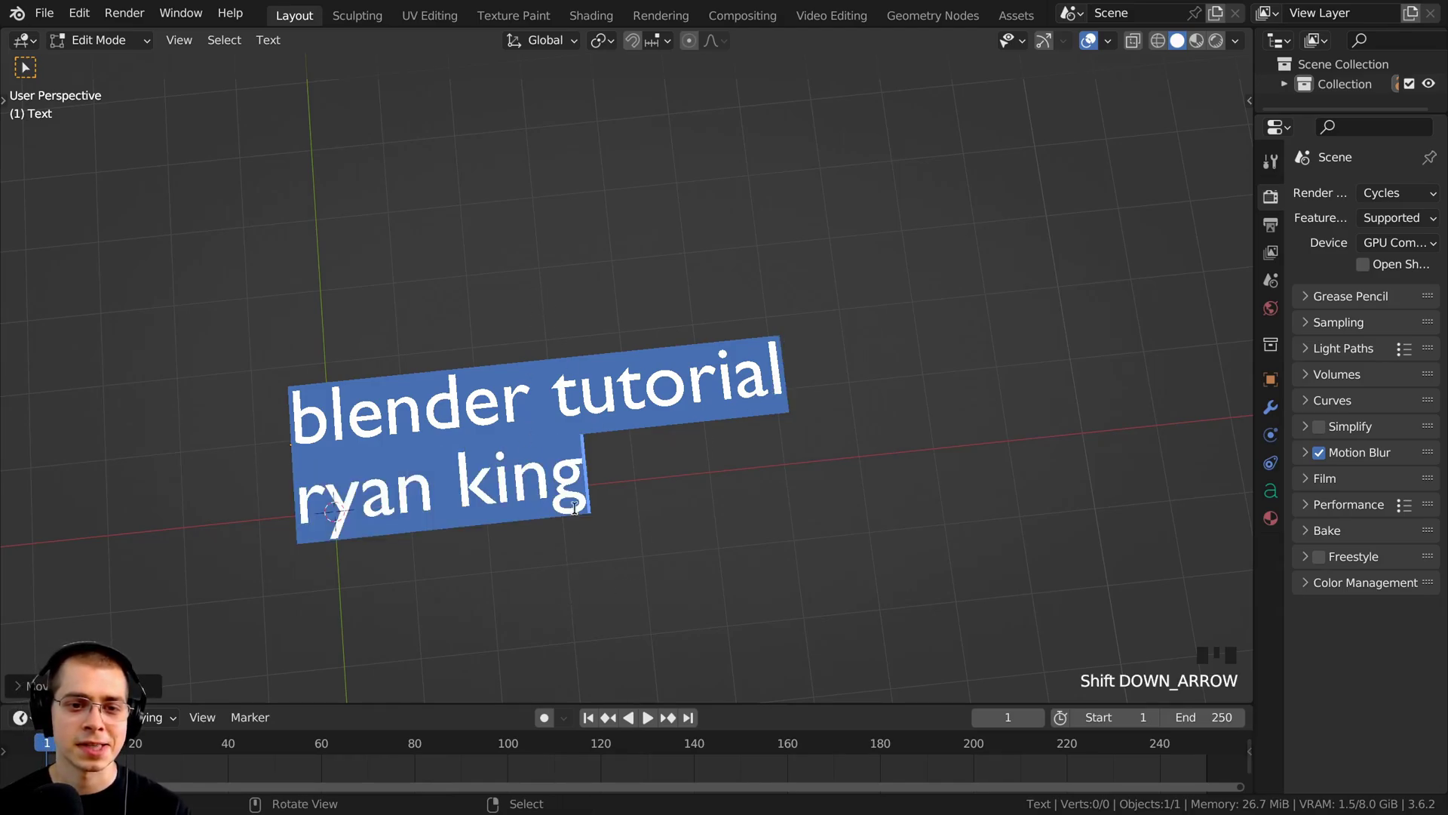
scroll(588, 483, "up", 2)
middle_click_drag(574, 508, 595, 475)
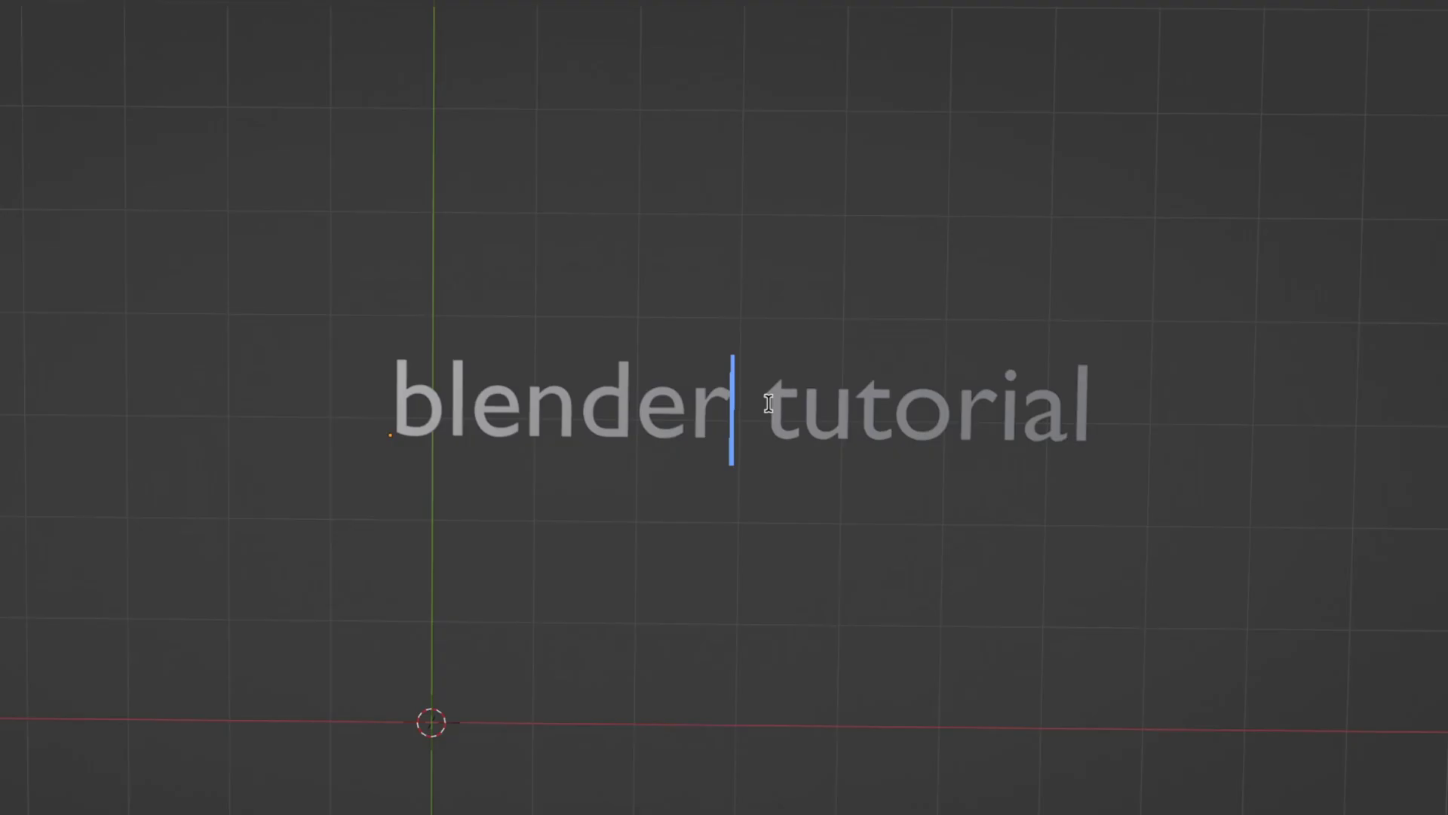
key("shift+Right")
key("shift+Right")
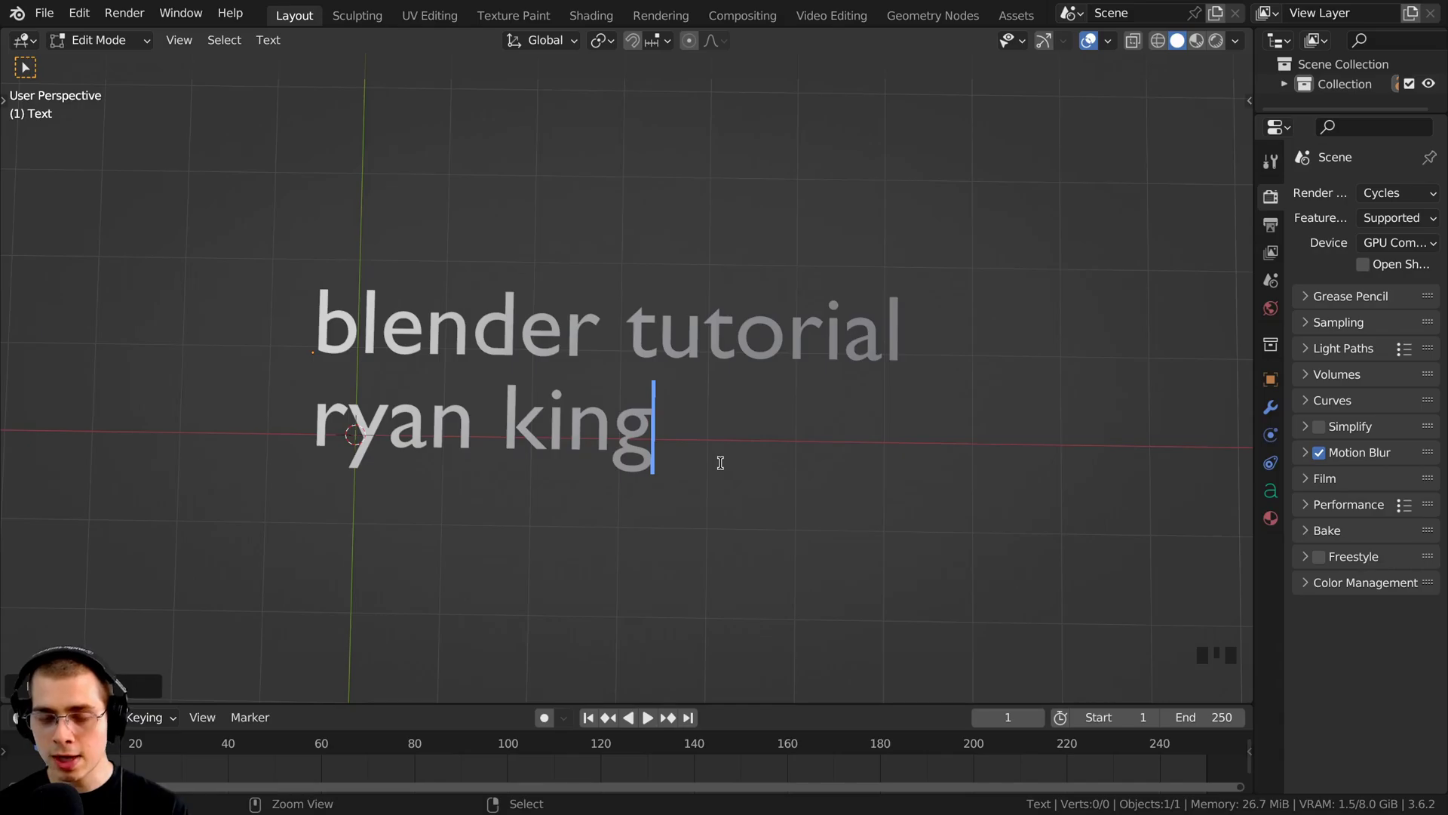
Move the text cursor word by word from the second line's end to the text's start, forward again, and back once more
key("ctrl+Left")
key("ctrl+Left")
key("ctrl+Left")
key("ctrl+Left")
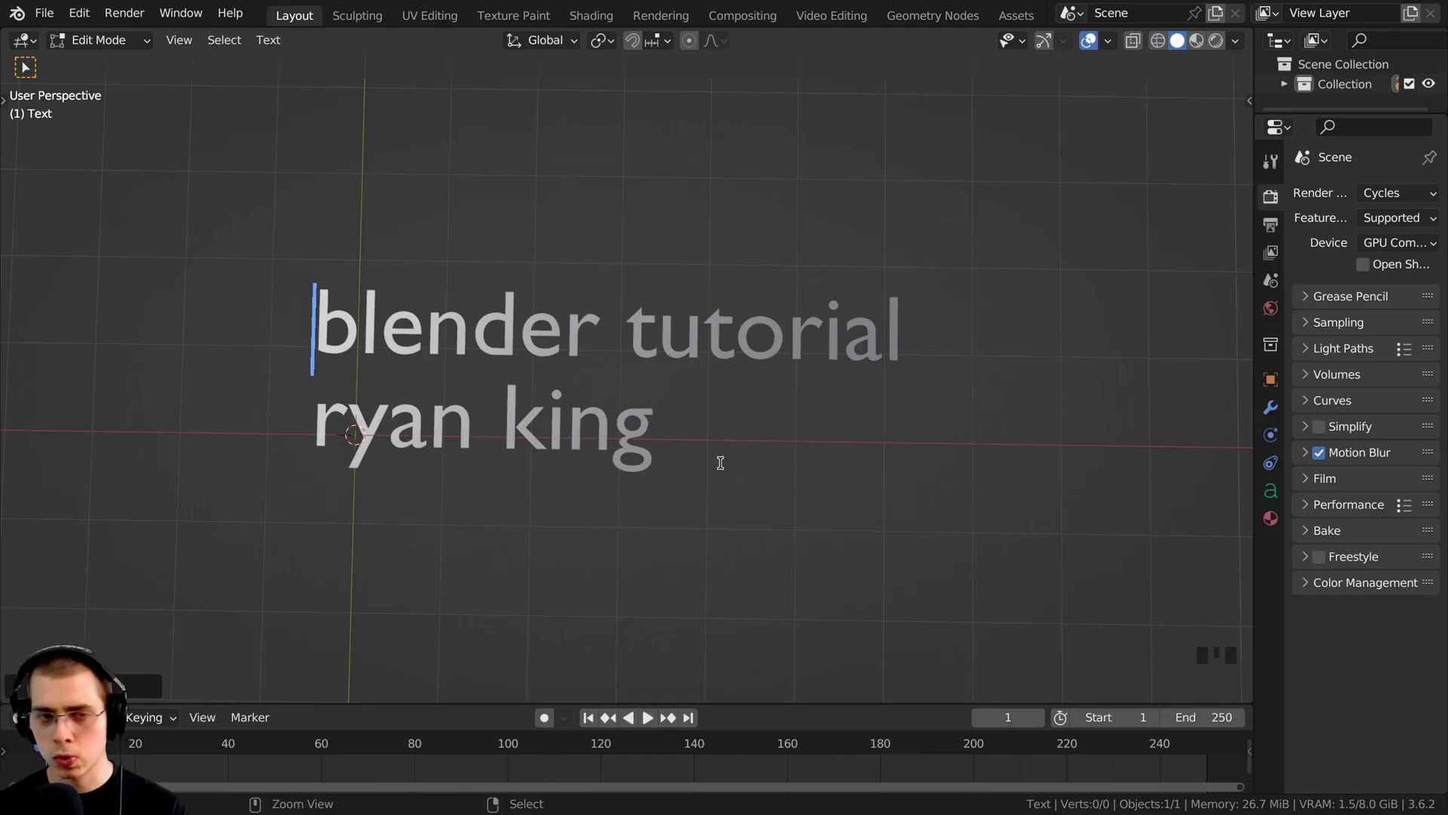
key("ctrl+Right")
key("ctrl+Right")
key("ctrl+Right")
key("ctrl+Right")
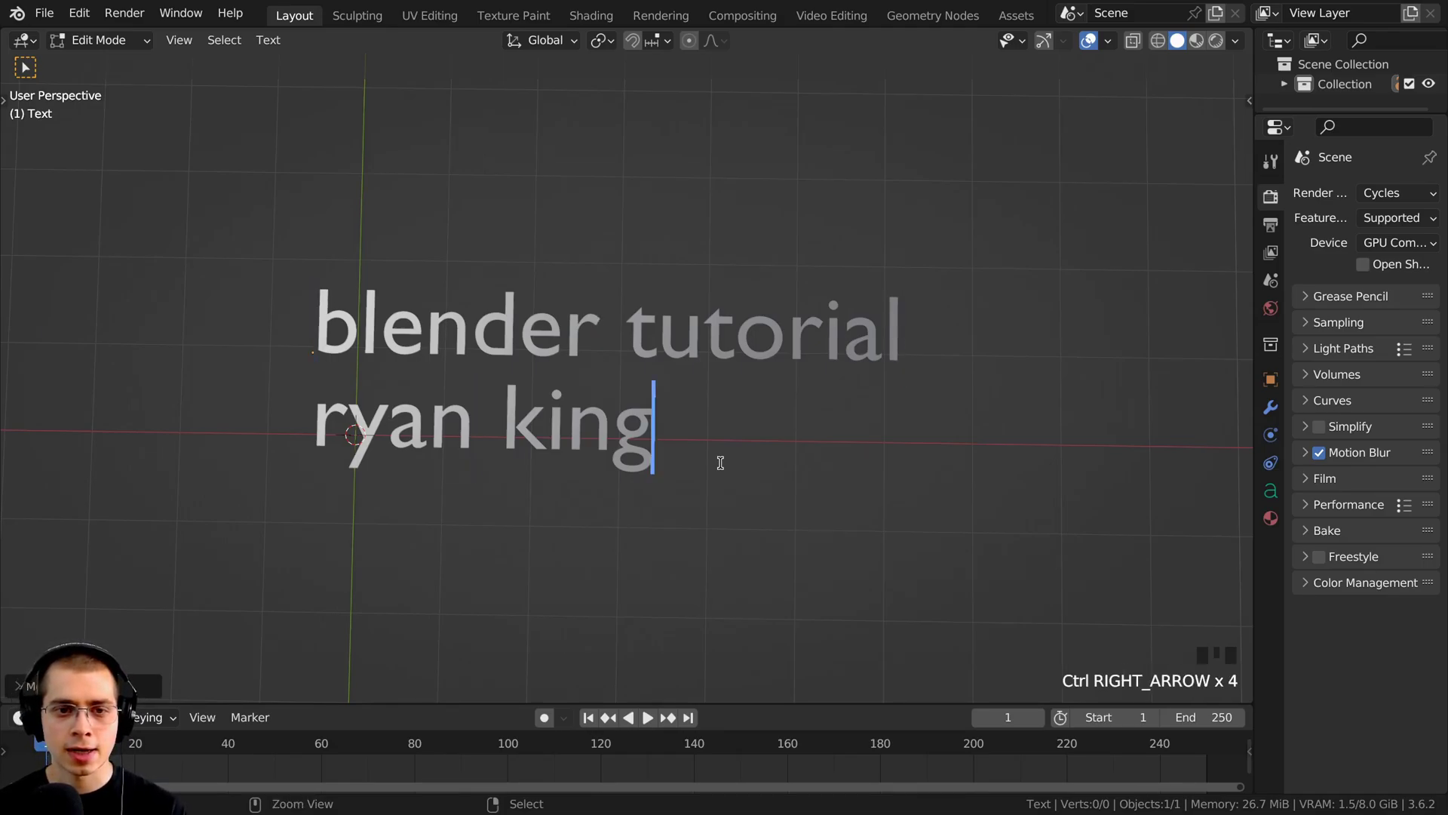
key("ctrl+Left")
key("ctrl+Left")
key("ctrl+Left")
key("ctrl+Left")
key("ctrl+Left")
key("ctrl+Left")
key("ctrl+Right")
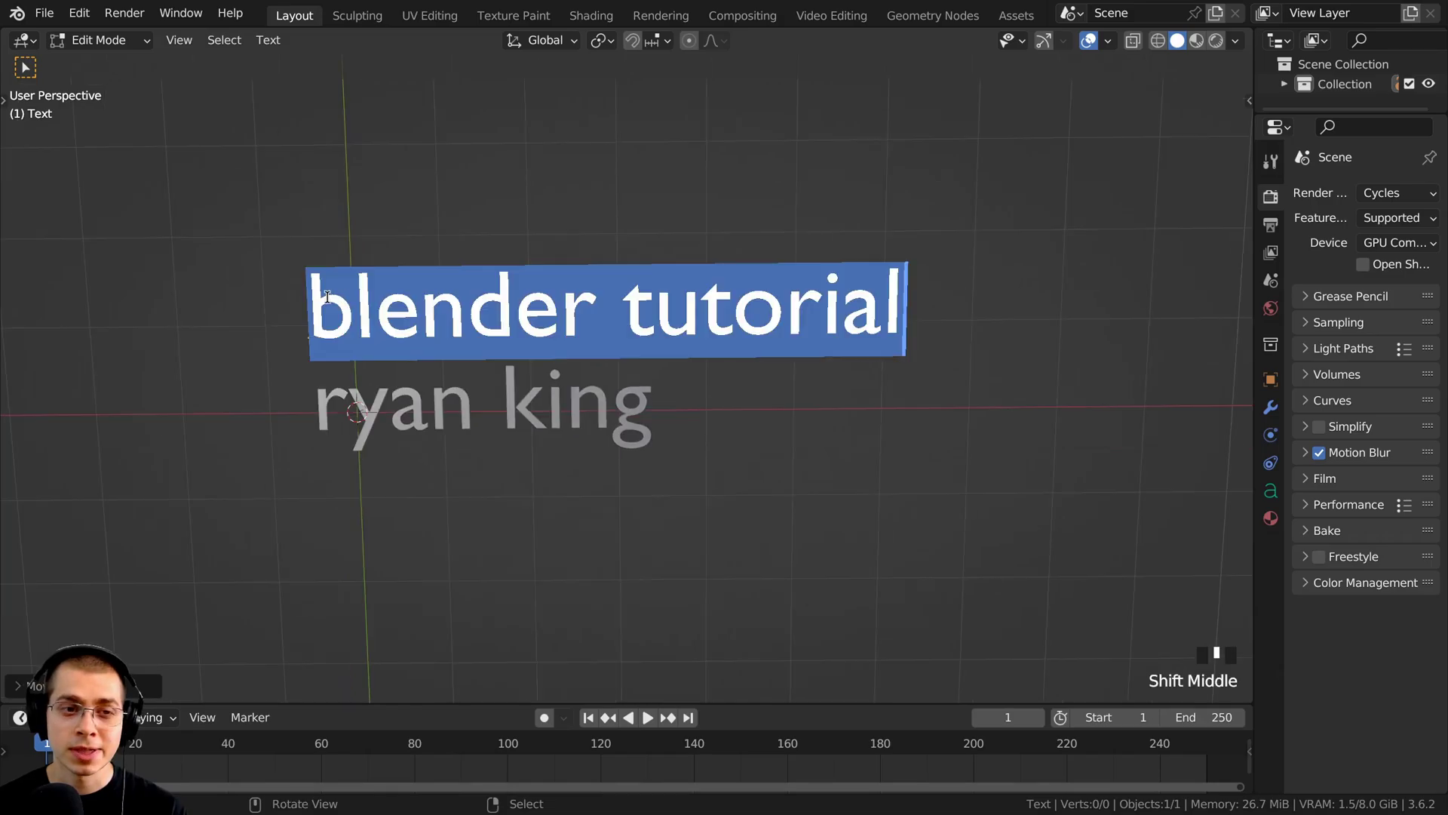
Copy the "blender tutorial" line and paste it onto two new lines below the second line
left_click(312, 313)
left_click_drag(392, 298, 926, 297)
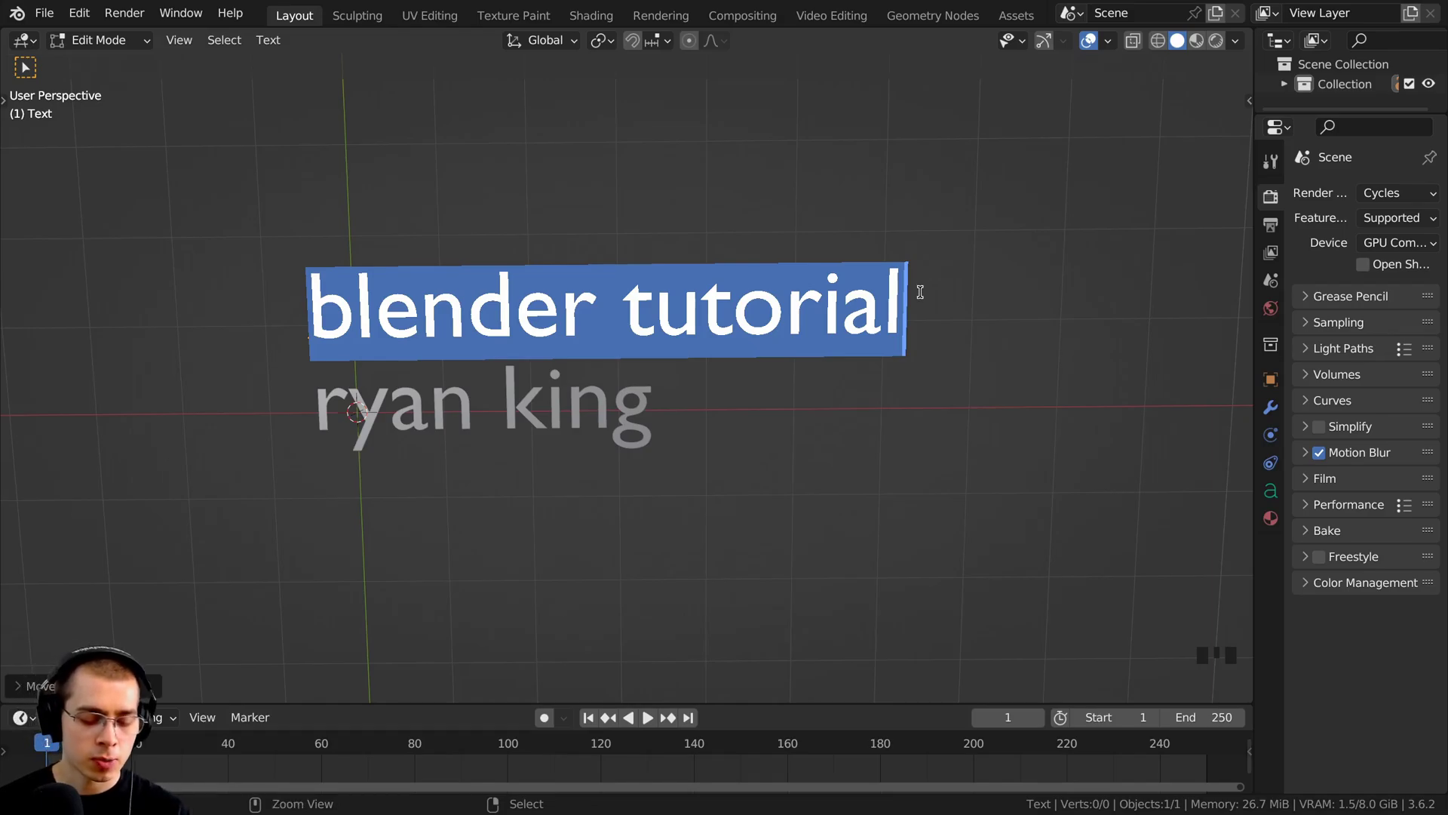
key("ctrl+c")
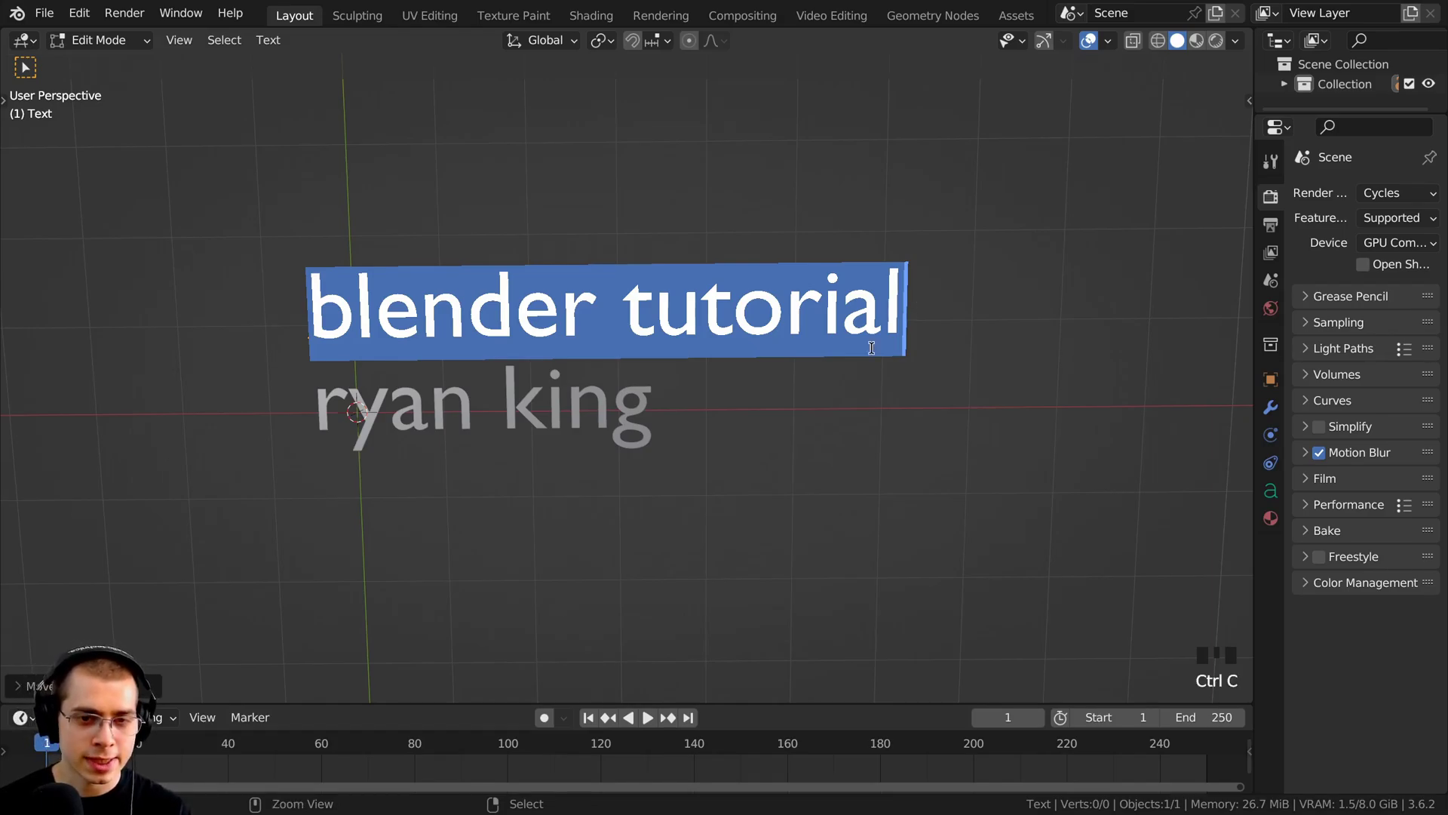
left_click(648, 406)
key("Return")
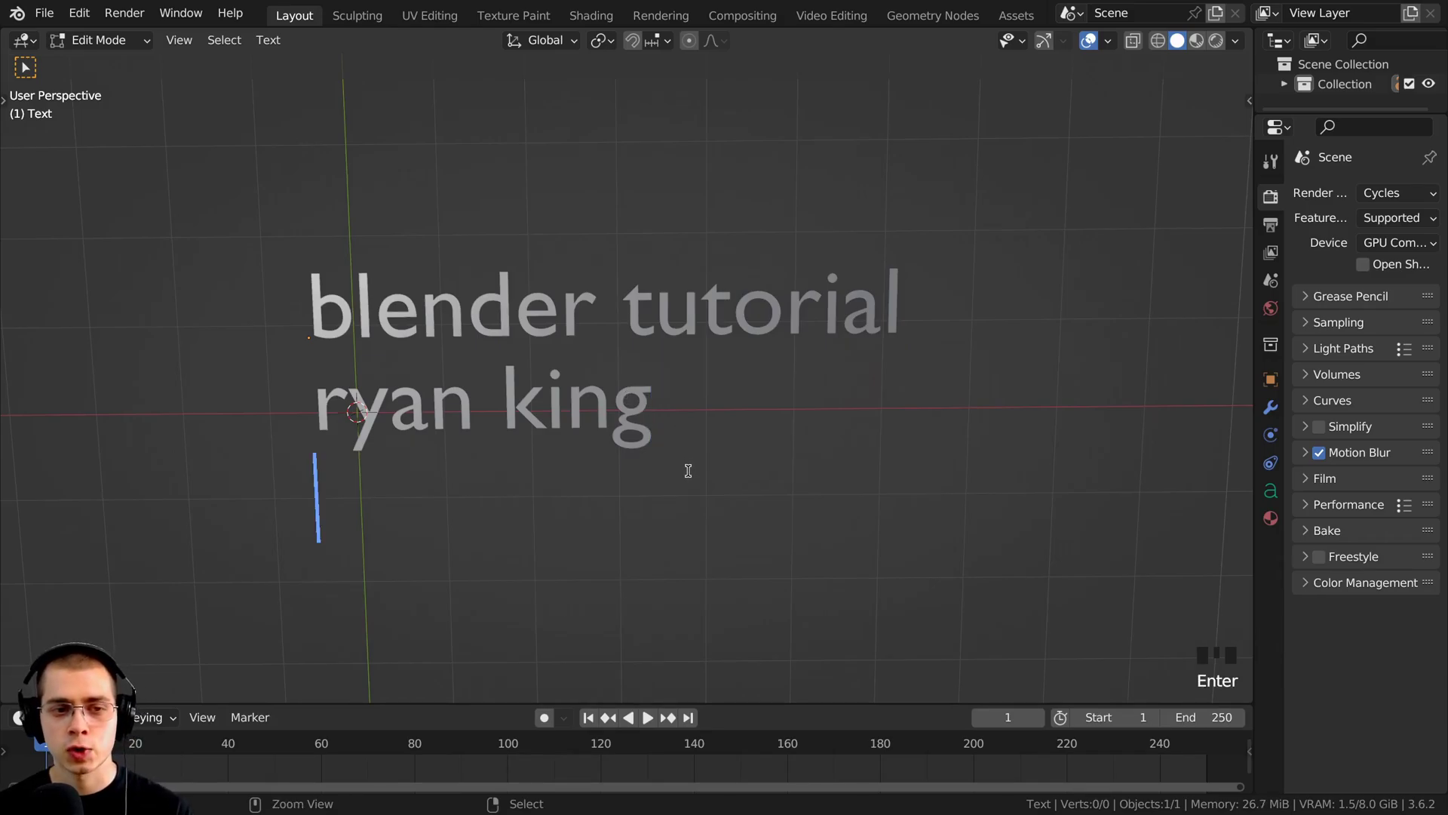
key("ctrl+v")
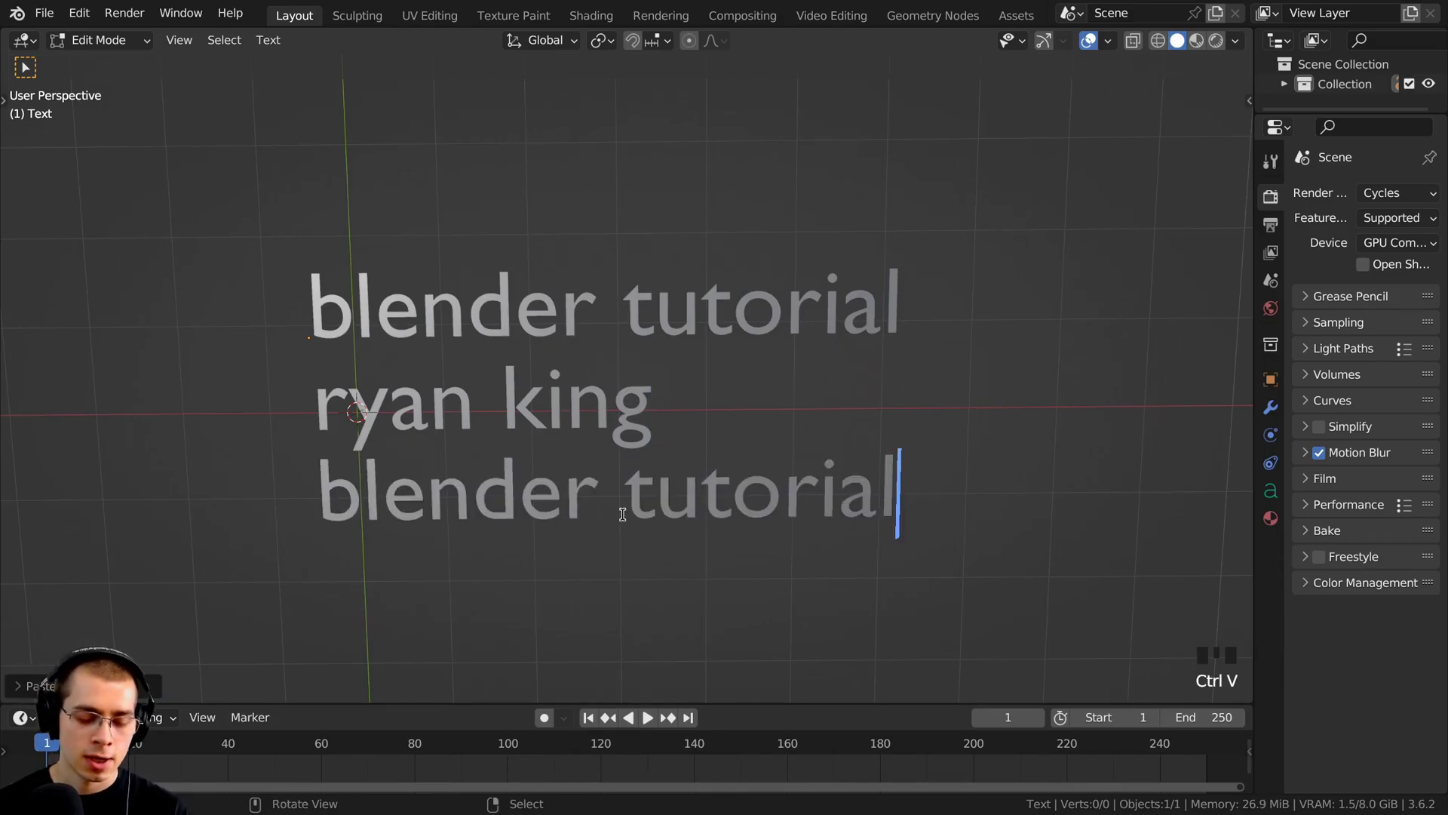
key("Return")
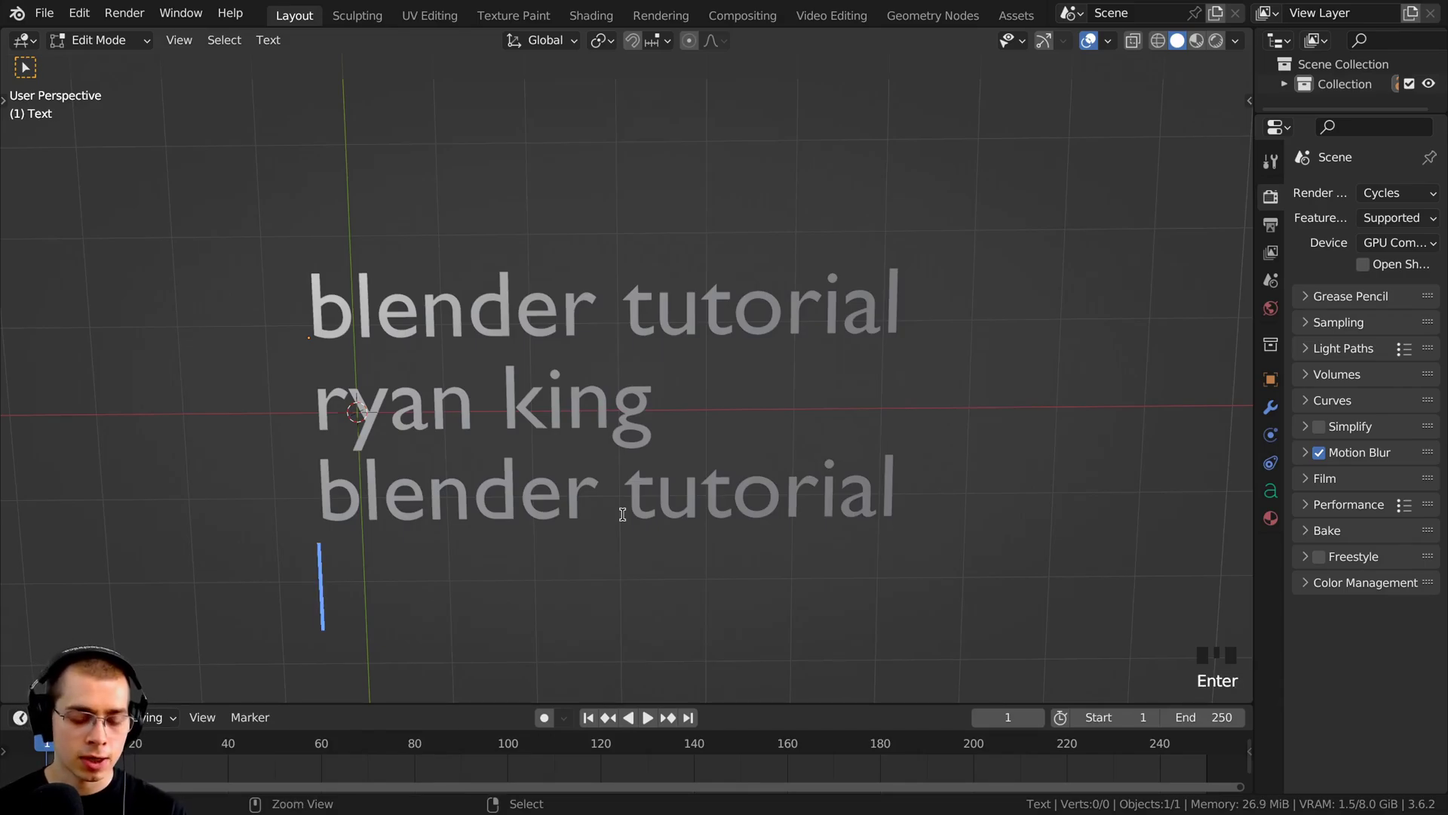
key("ctrl+v")
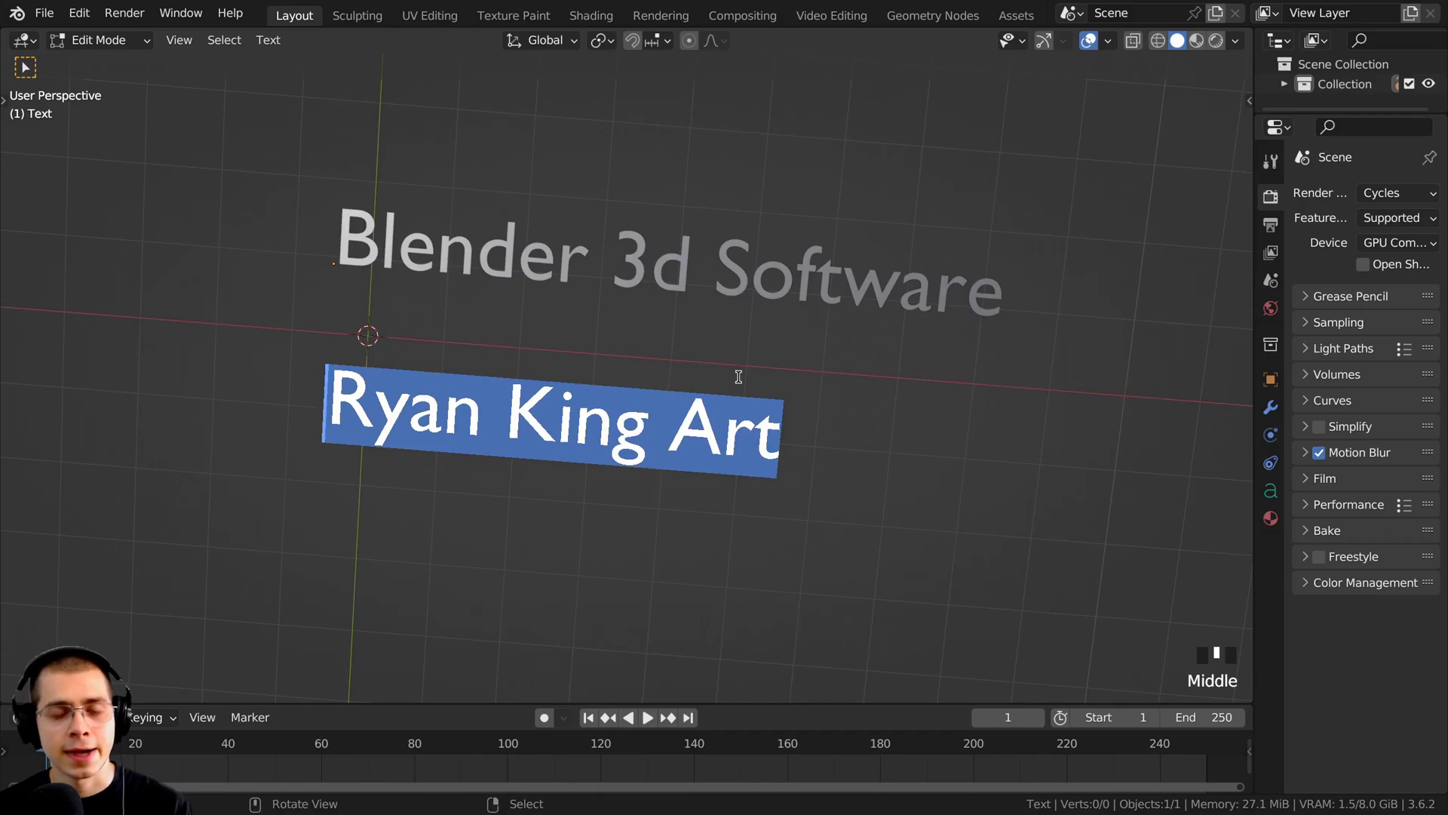
Cut the line below "Blender 3d Software" and paste it on the empty line above that title
left_click(880, 456)
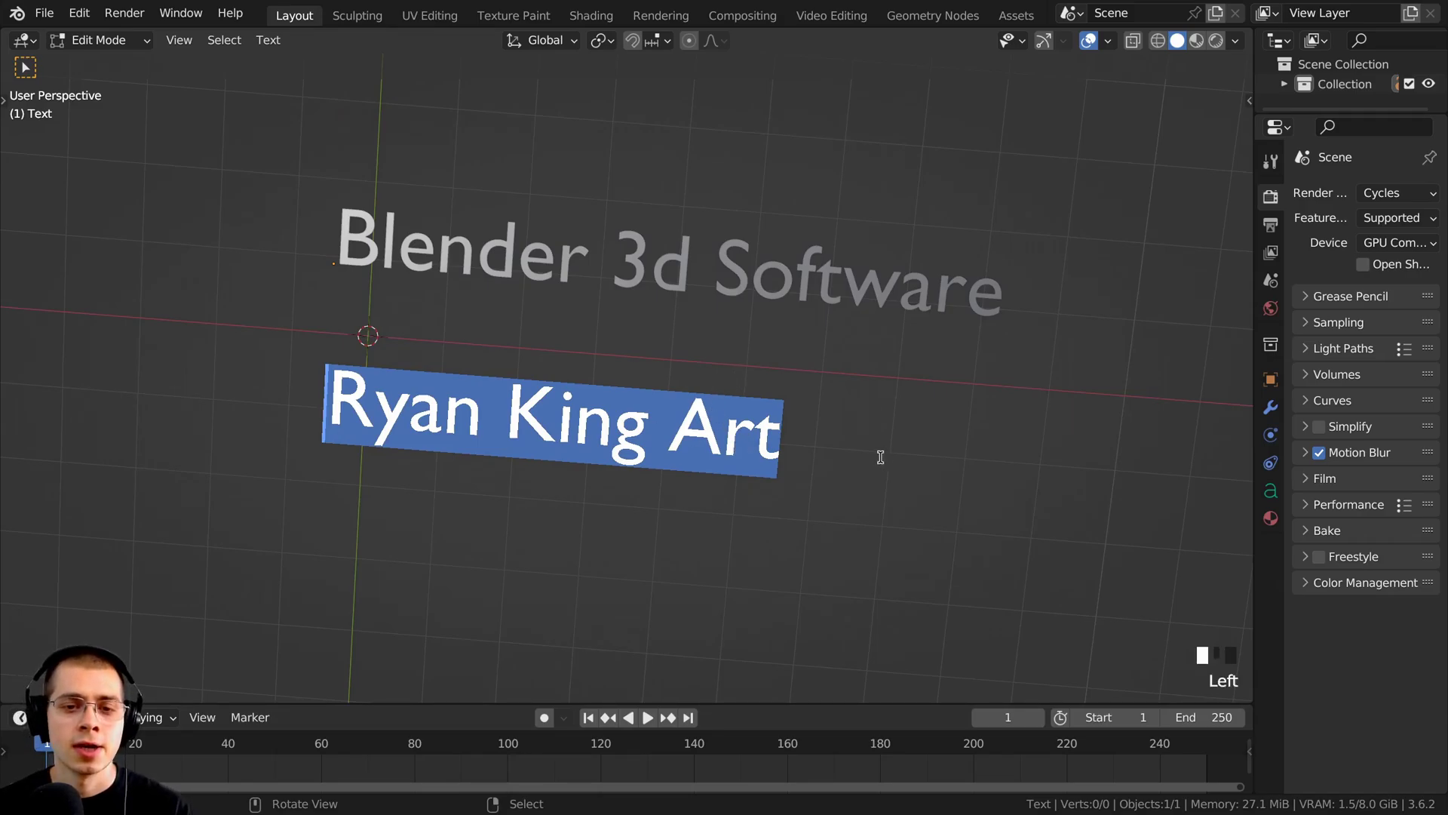
left_click_drag(784, 427, 323, 419)
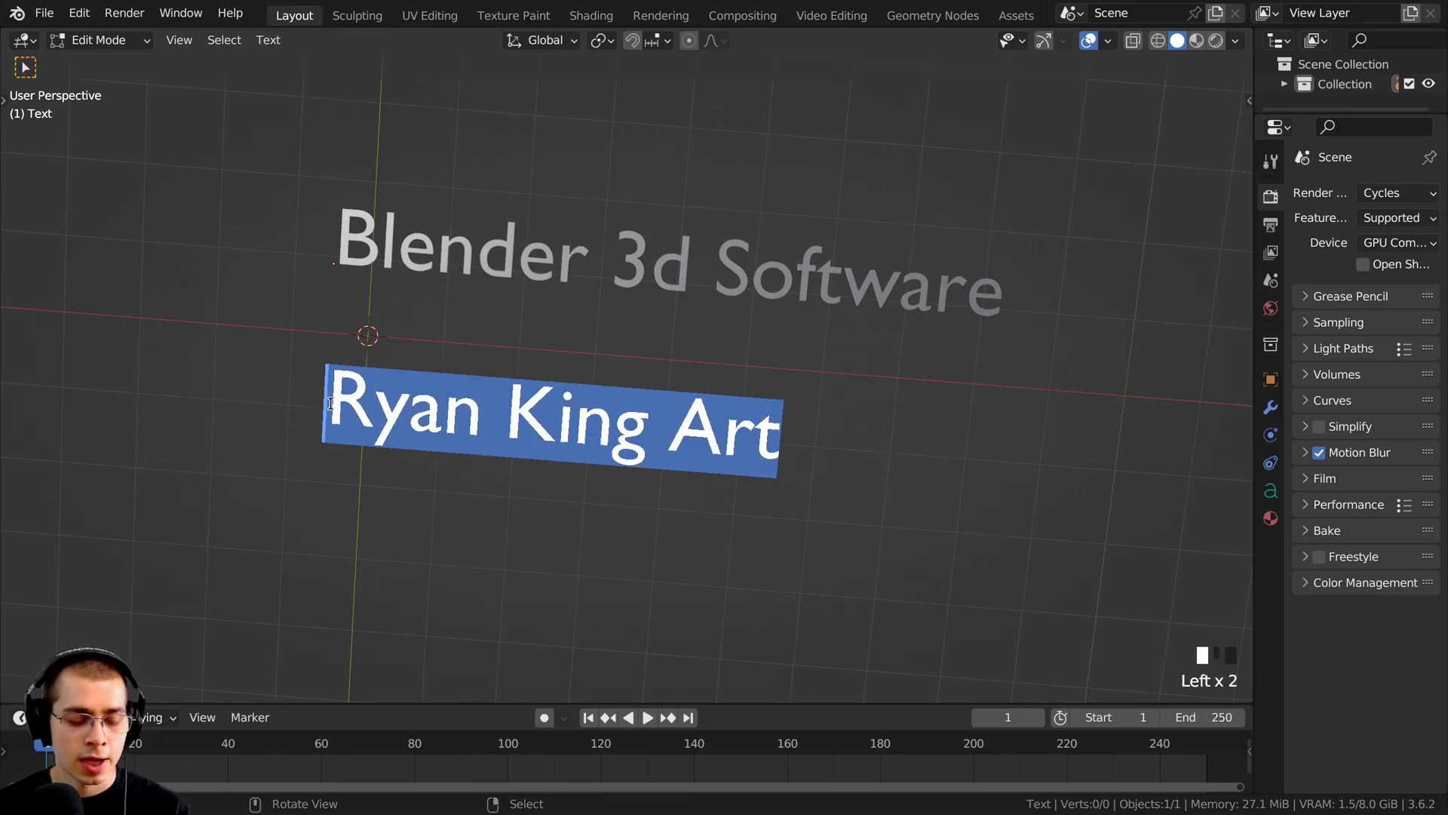
key("ctrl+x")
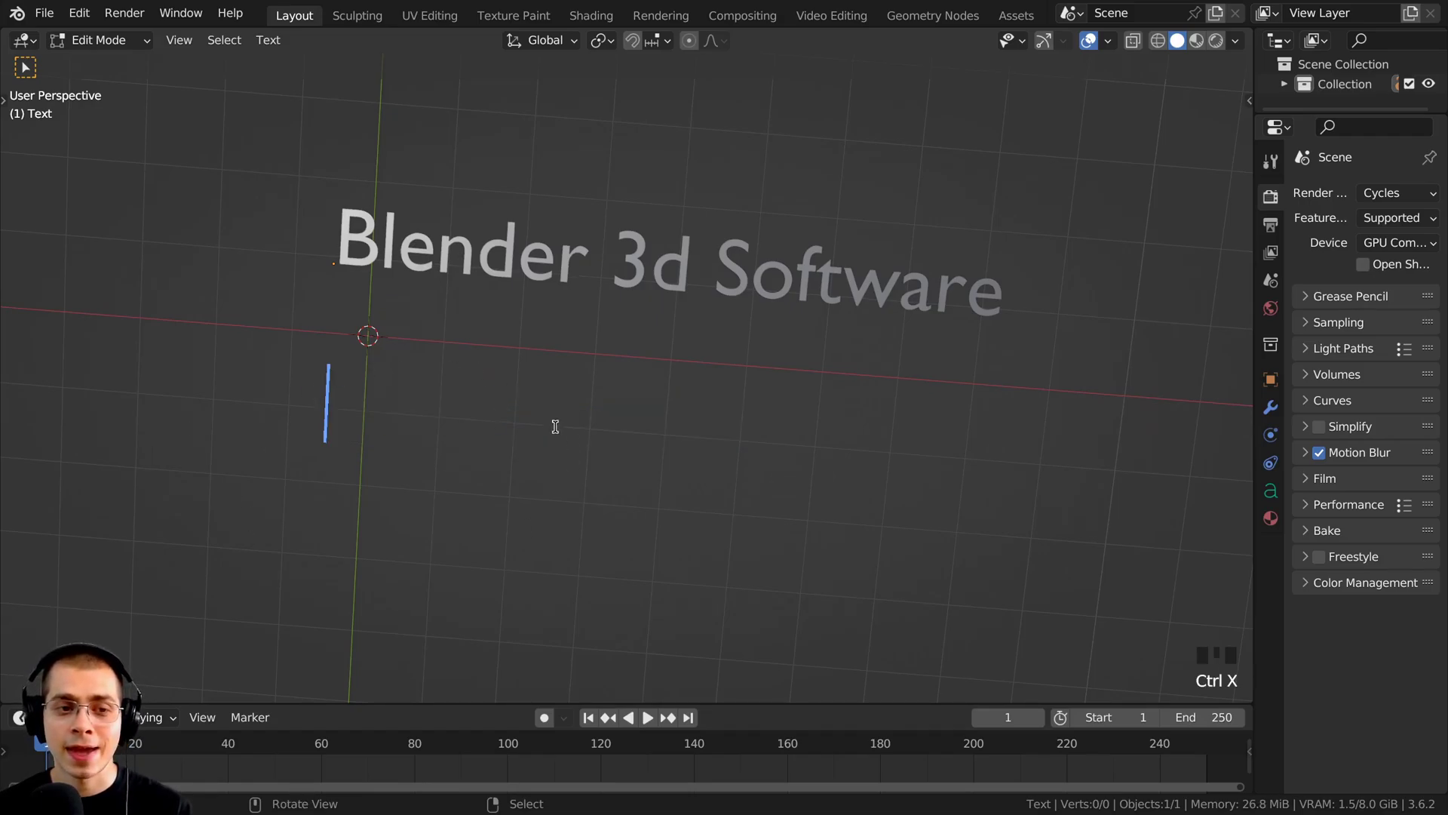
key("Left")
key("Left")
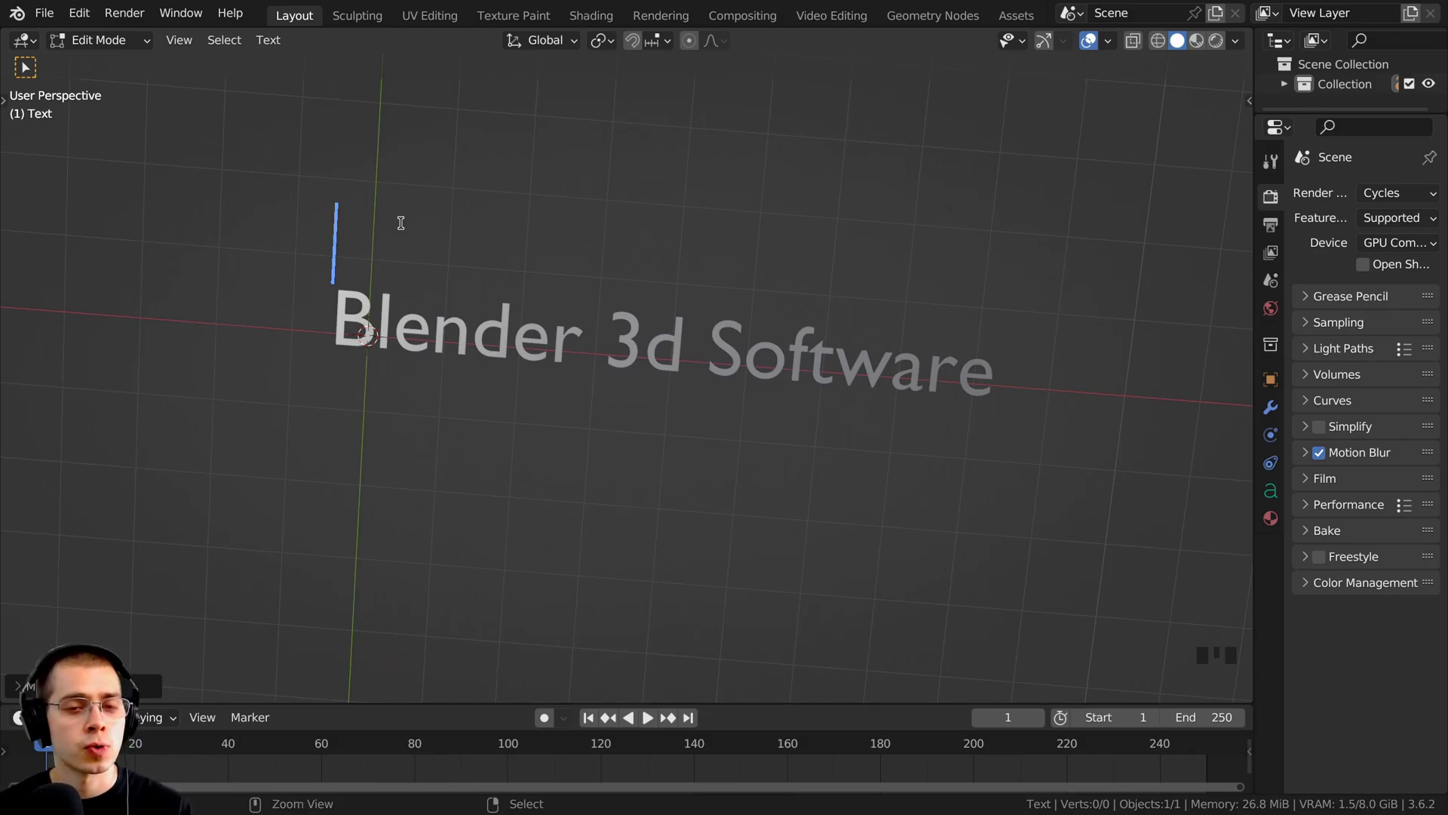
key("ctrl+v")
Select eight characters backward, one at a time, from the end of the pasted line
middle_click_drag(755, 351, 566, 332, "shift")
key("shift+Left")
key("shift+Left")
key("shift+Left")
key("shift+Left")
key("shift+Left")
key("shift+Left")
key("shift+Left")
key("shift+Left")
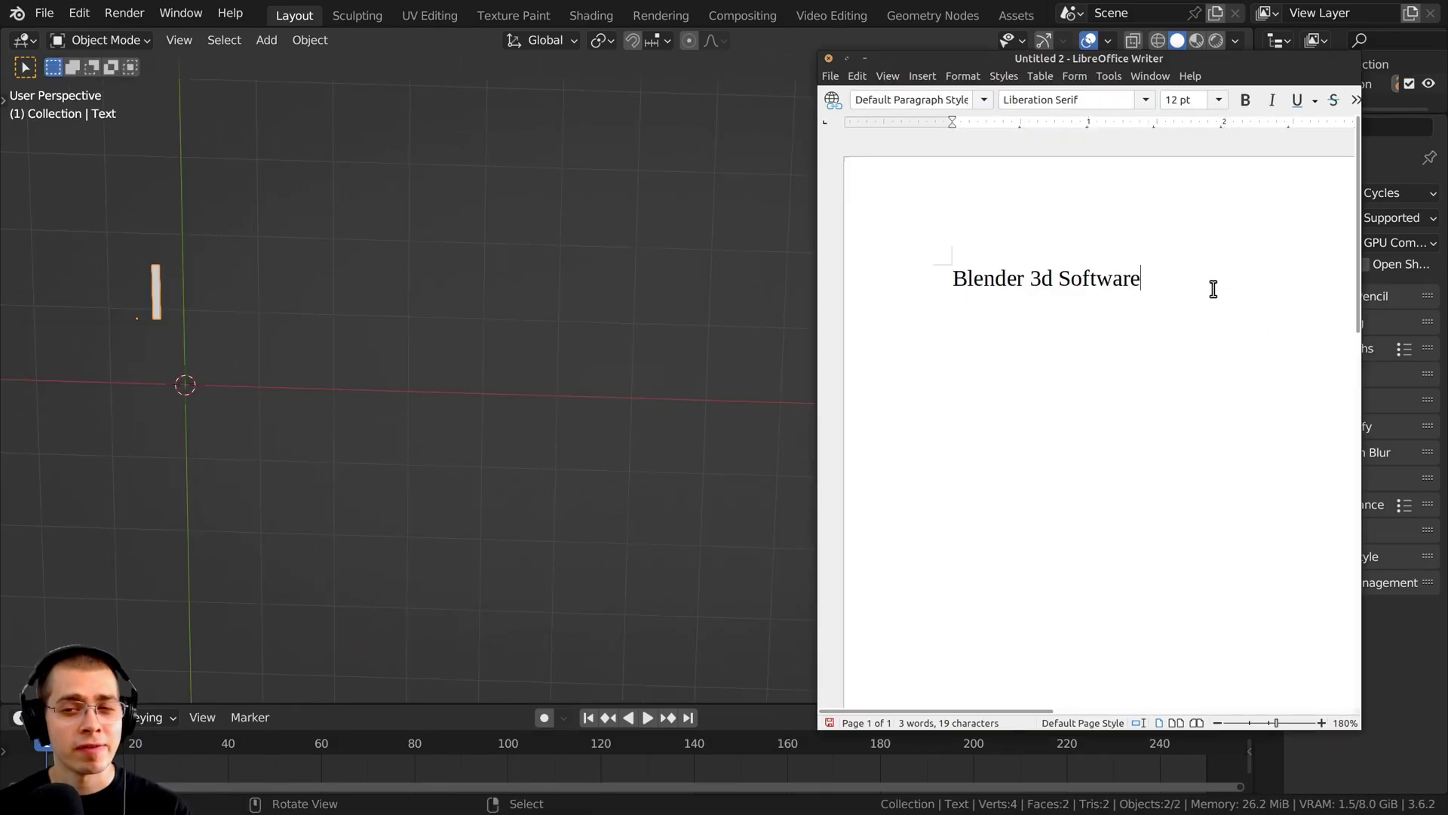
In LibreOffice Writer, select and copy the text "Blender 3d Software"
left_click_drag(1141, 279, 926, 282)
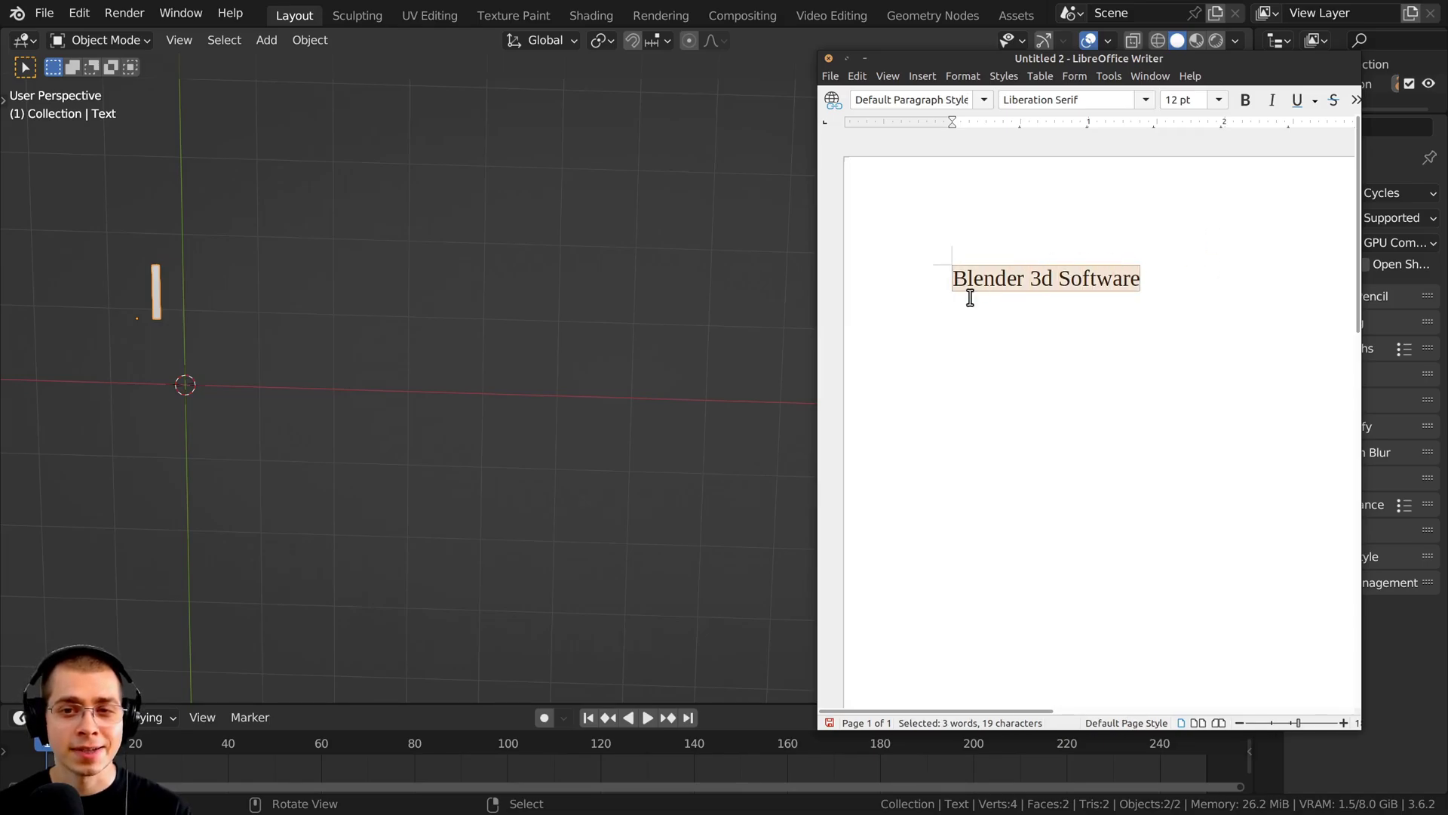
left_click(1077, 338)
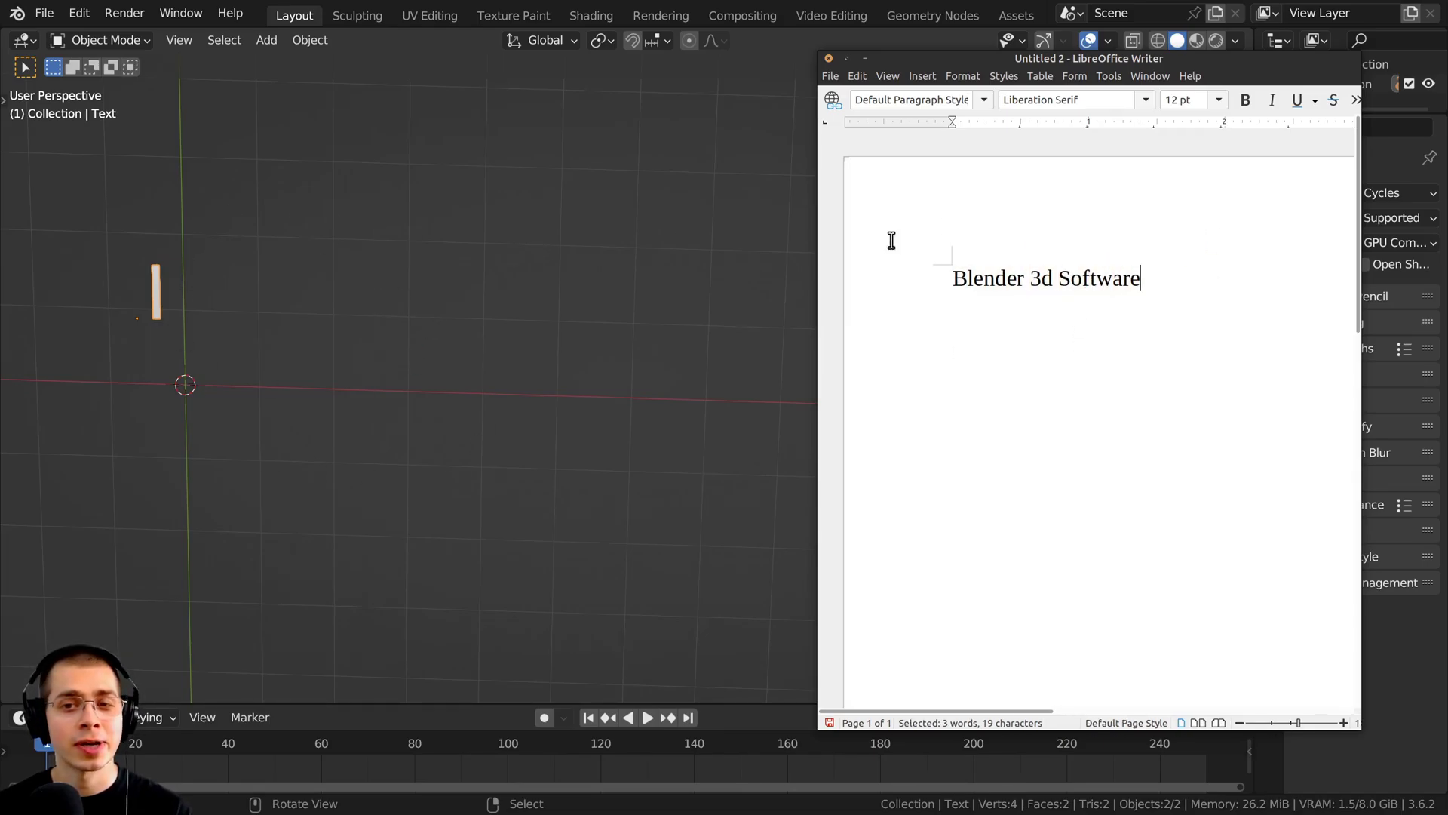
left_click_drag(1047, 57, 1078, 60)
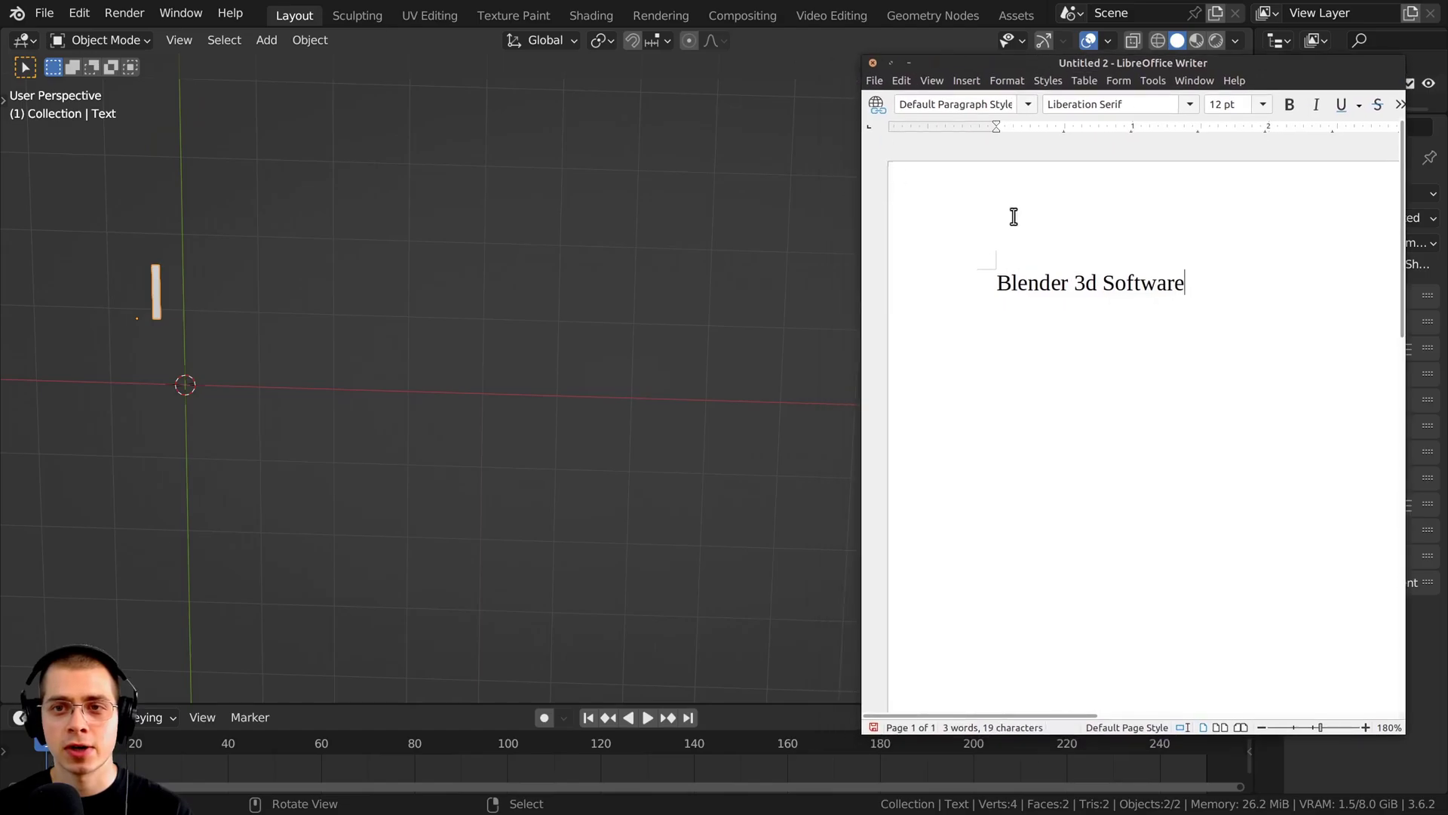
left_click_drag(1217, 292, 914, 288)
key("ctrl+c")
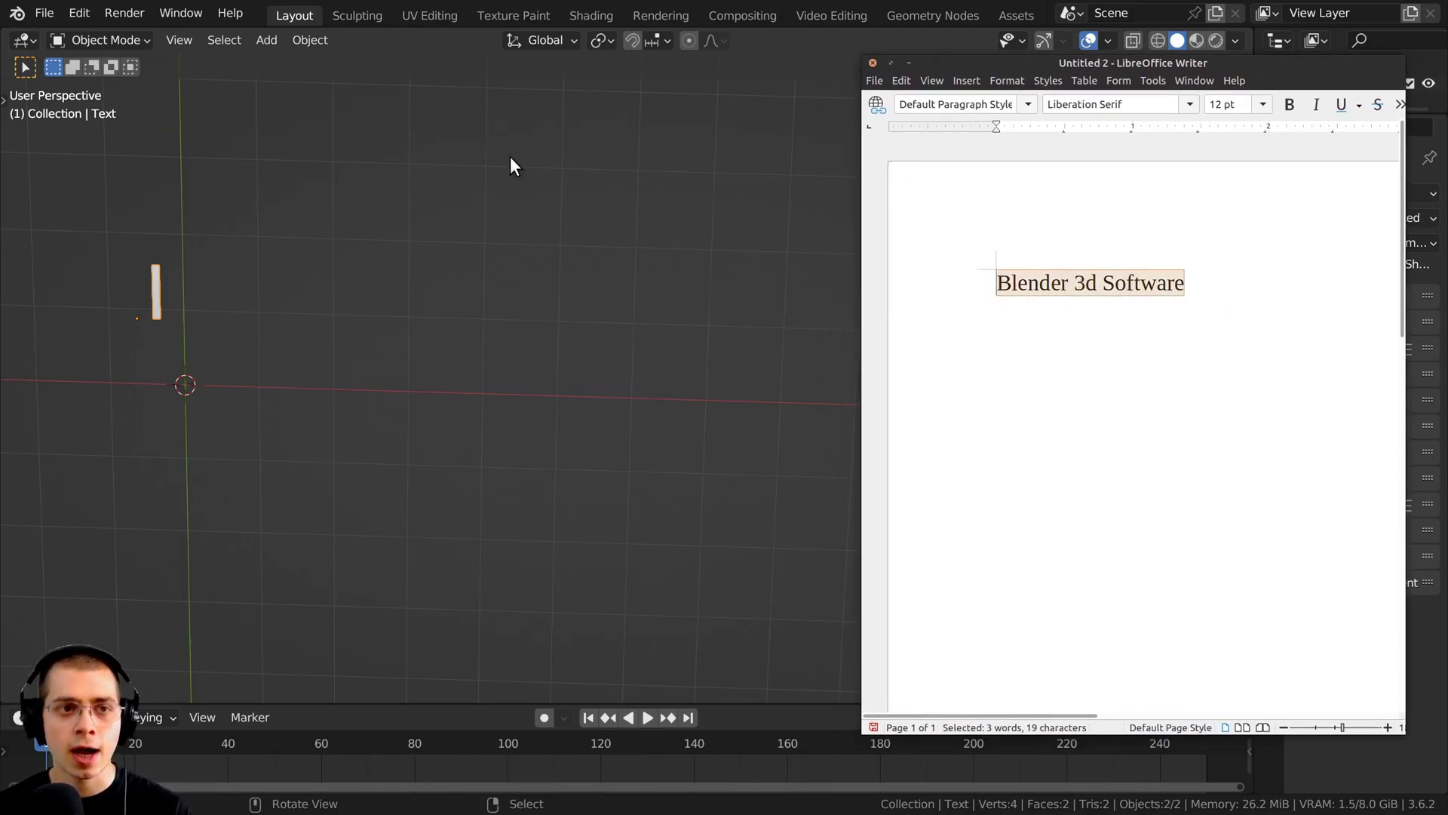
Back in Blender, clear the text object's content in Edit Mode and paste the copied "Blender 3d Software" into it
middle_click_drag(221, 238, 258, 242, "shift")
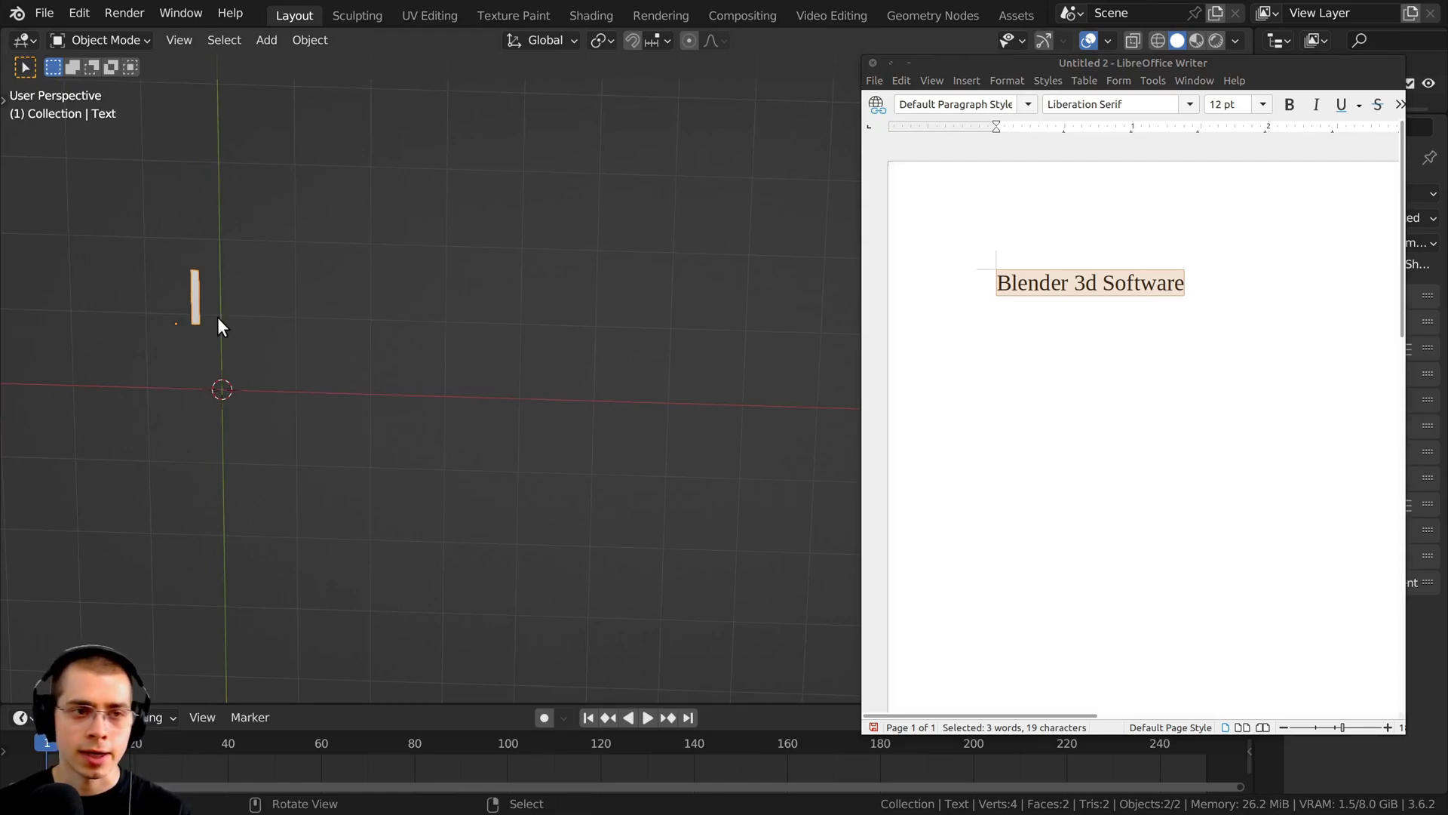
key("Tab")
key("BackSpace")
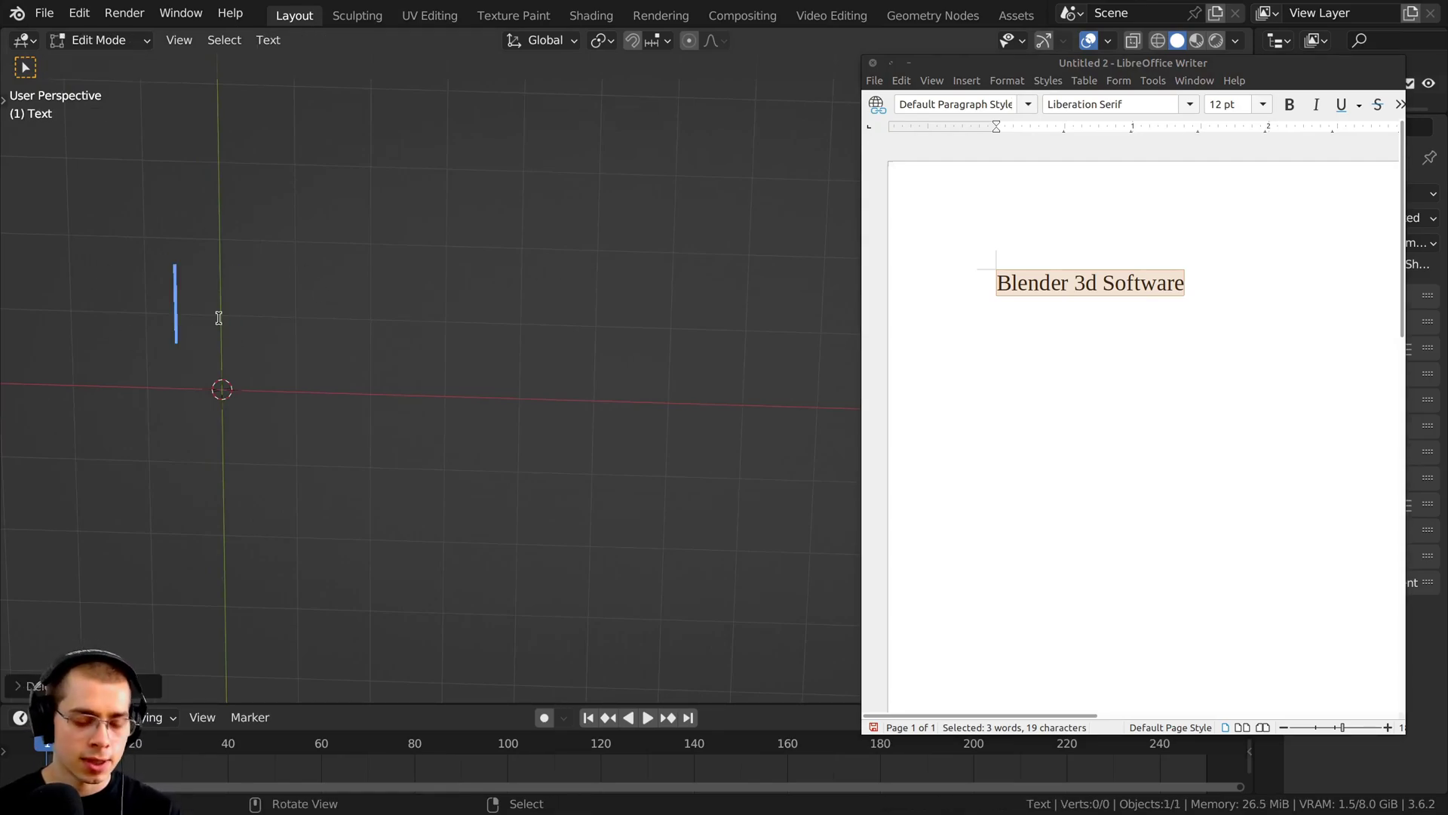
key("ctrl+v")
scroll(218, 318, "down", 1)
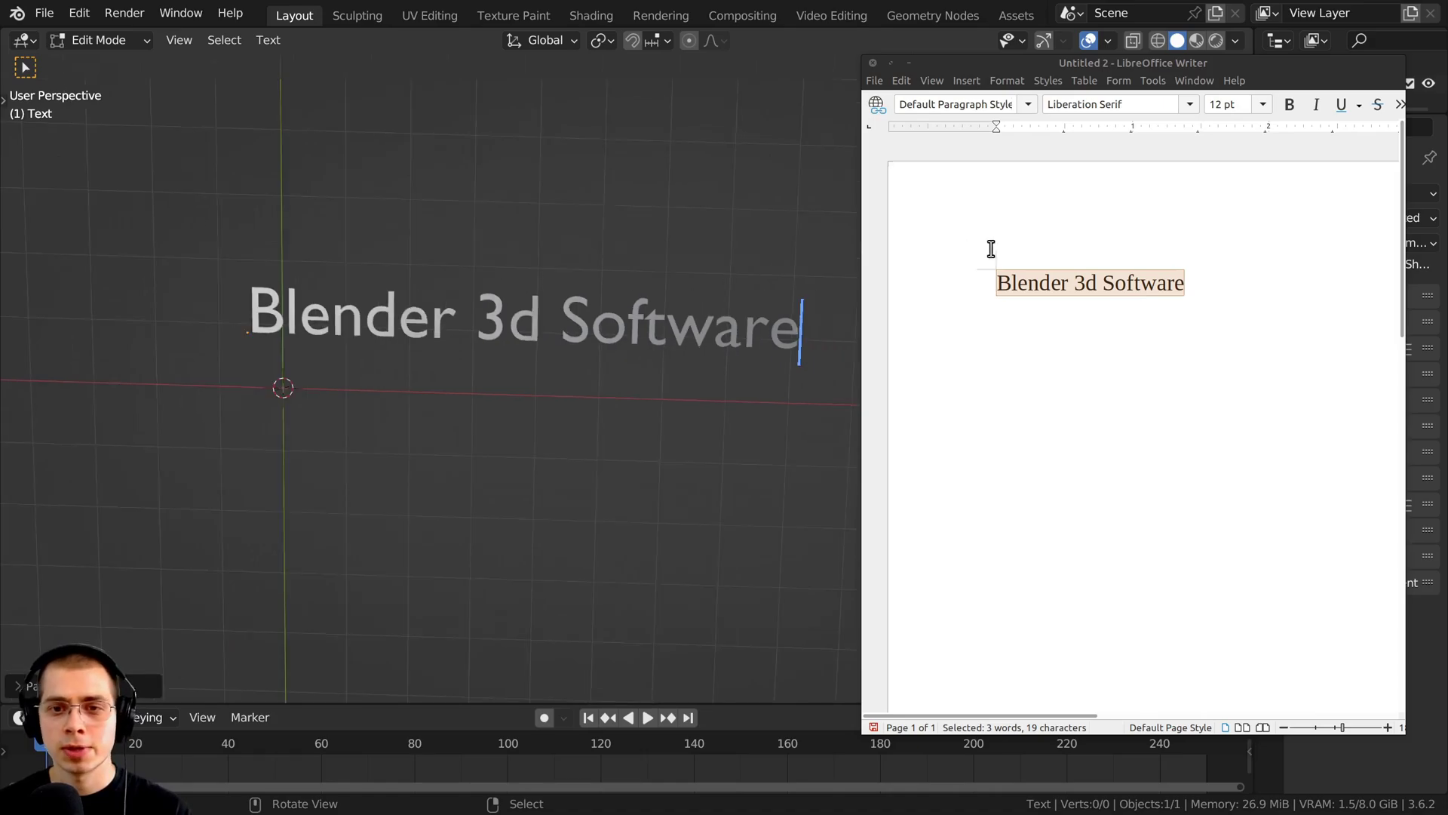
left_click_drag(1118, 58, 1134, 55)
middle_click_drag(673, 329, 619, 327, "shift")
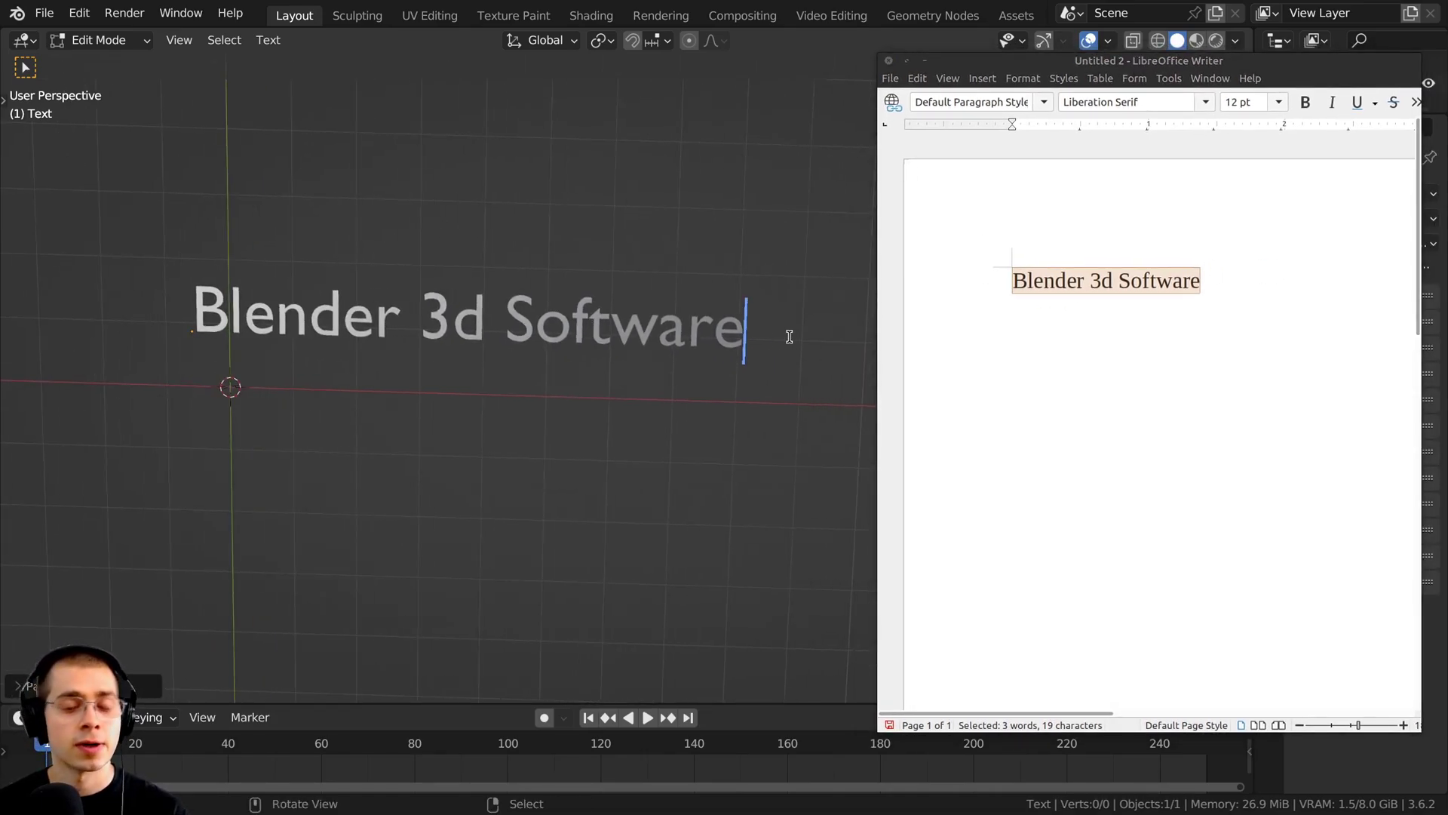
Finish the lower line of the text object with the word "Art" and select that whole line backward word by word
left_click_drag(755, 334, 328, 327)
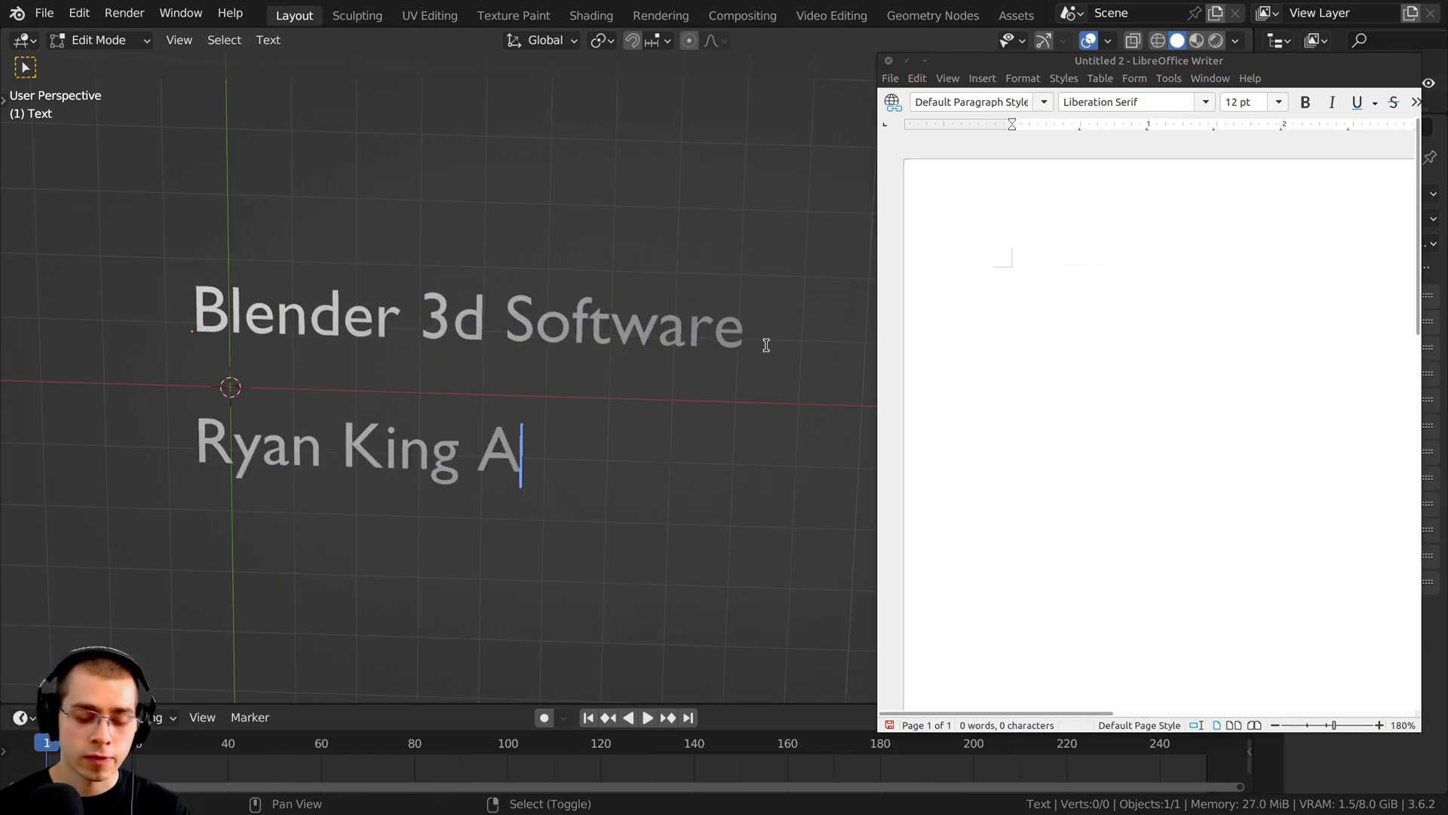
type("rt")
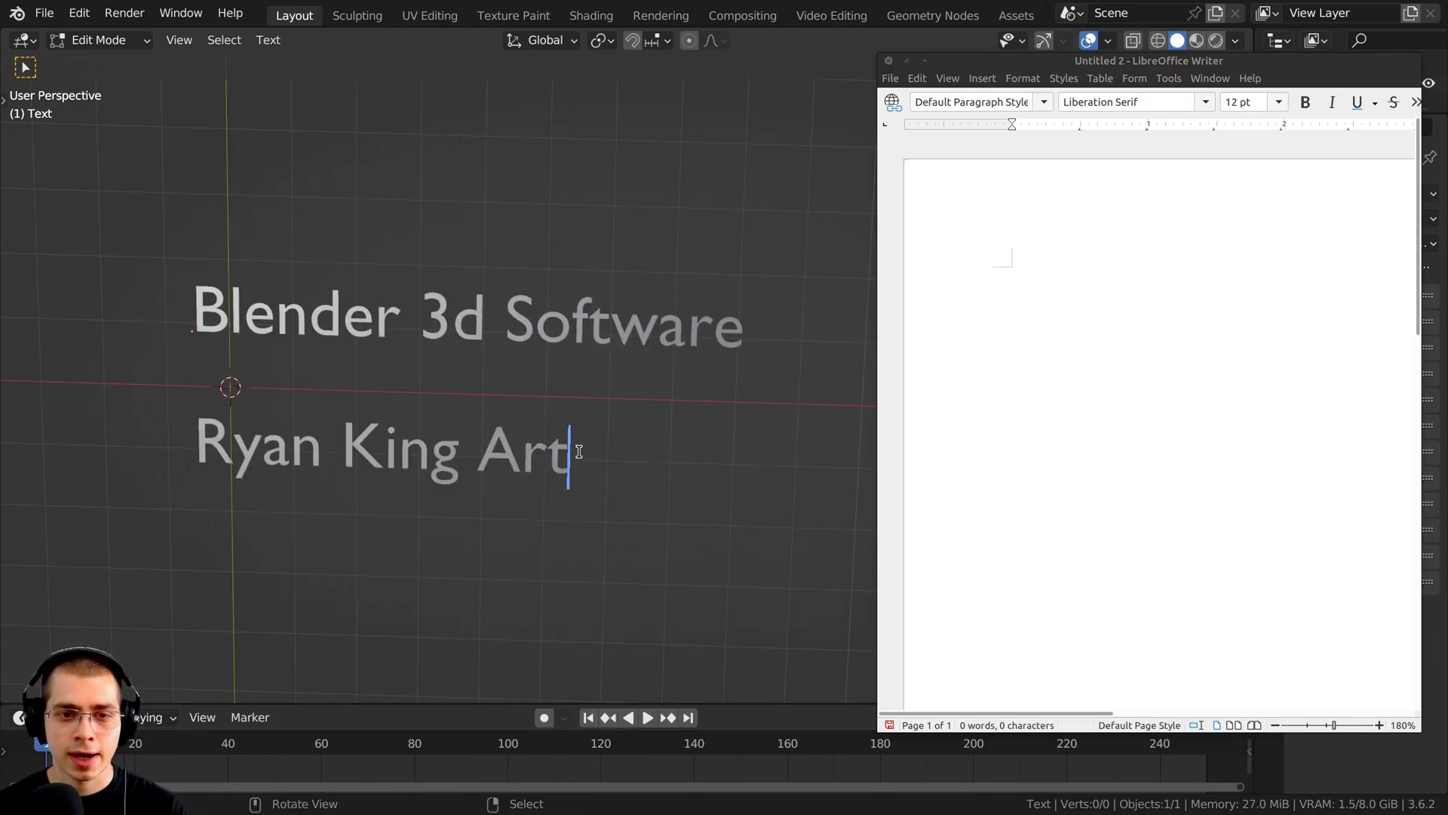
key("ctrl+shift+Left")
key("ctrl+shift+Left")
key("ctrl+shift+Left")
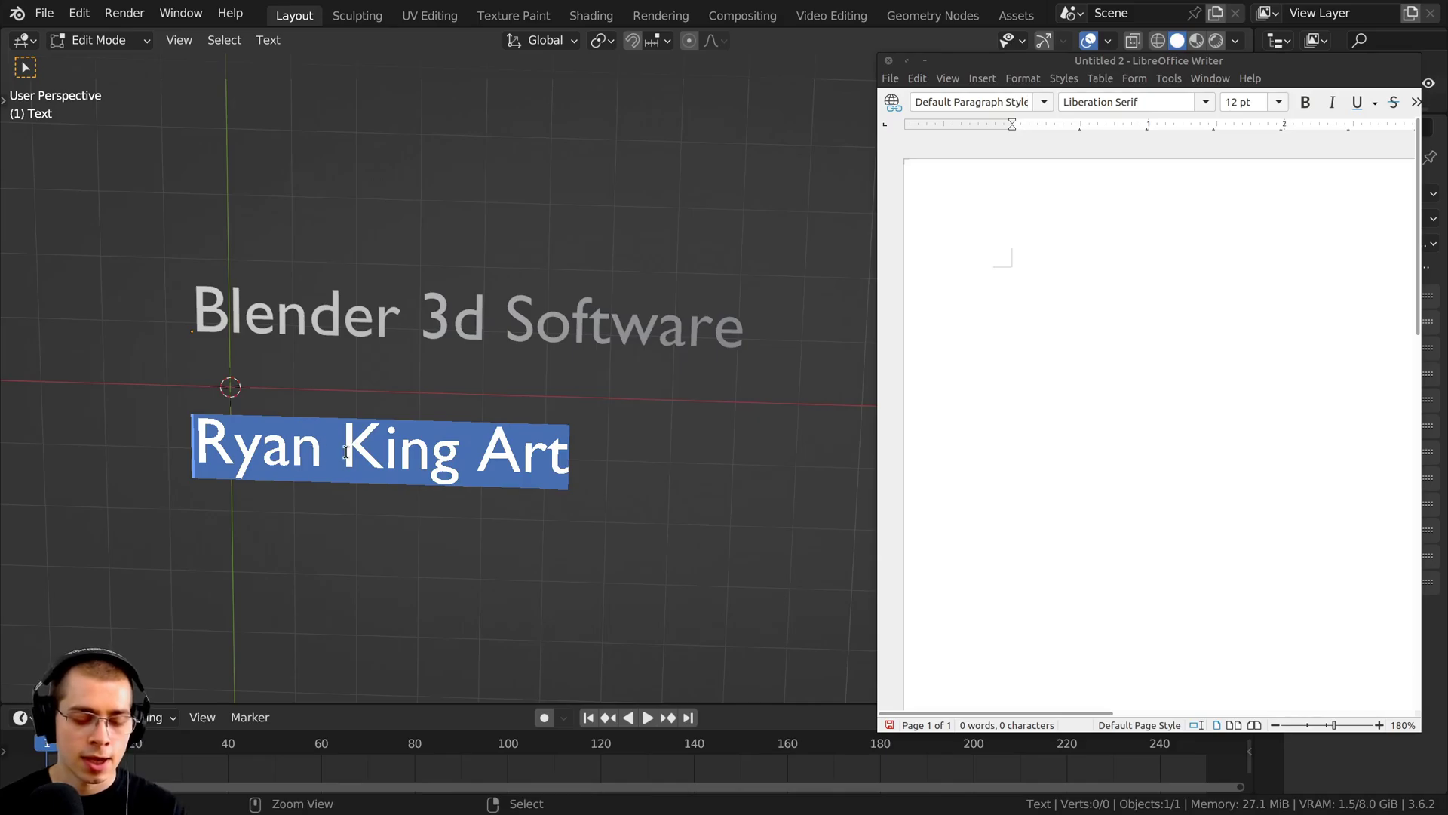
left_click(1056, 320)
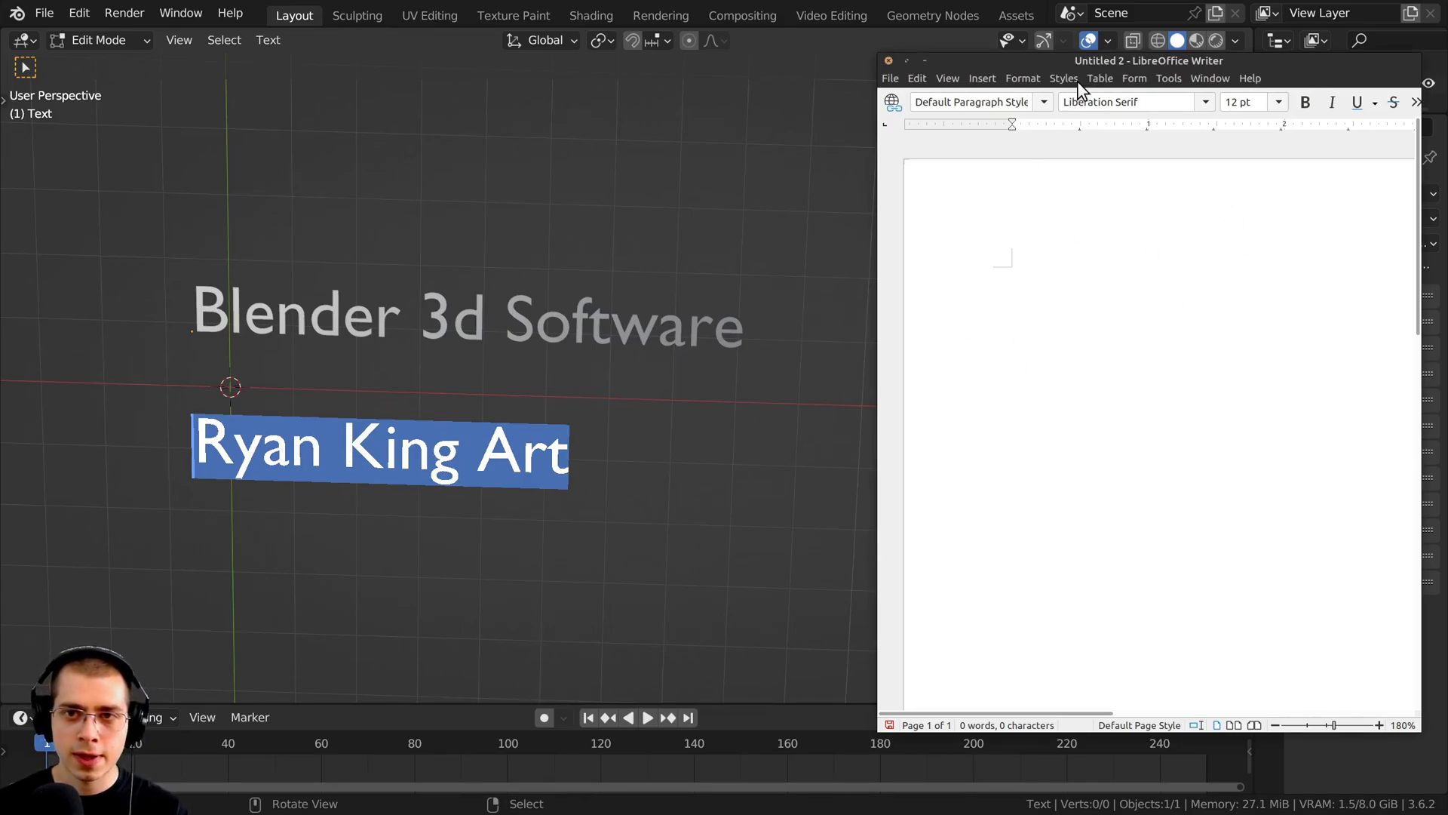
left_click_drag(1079, 62, 1068, 59)
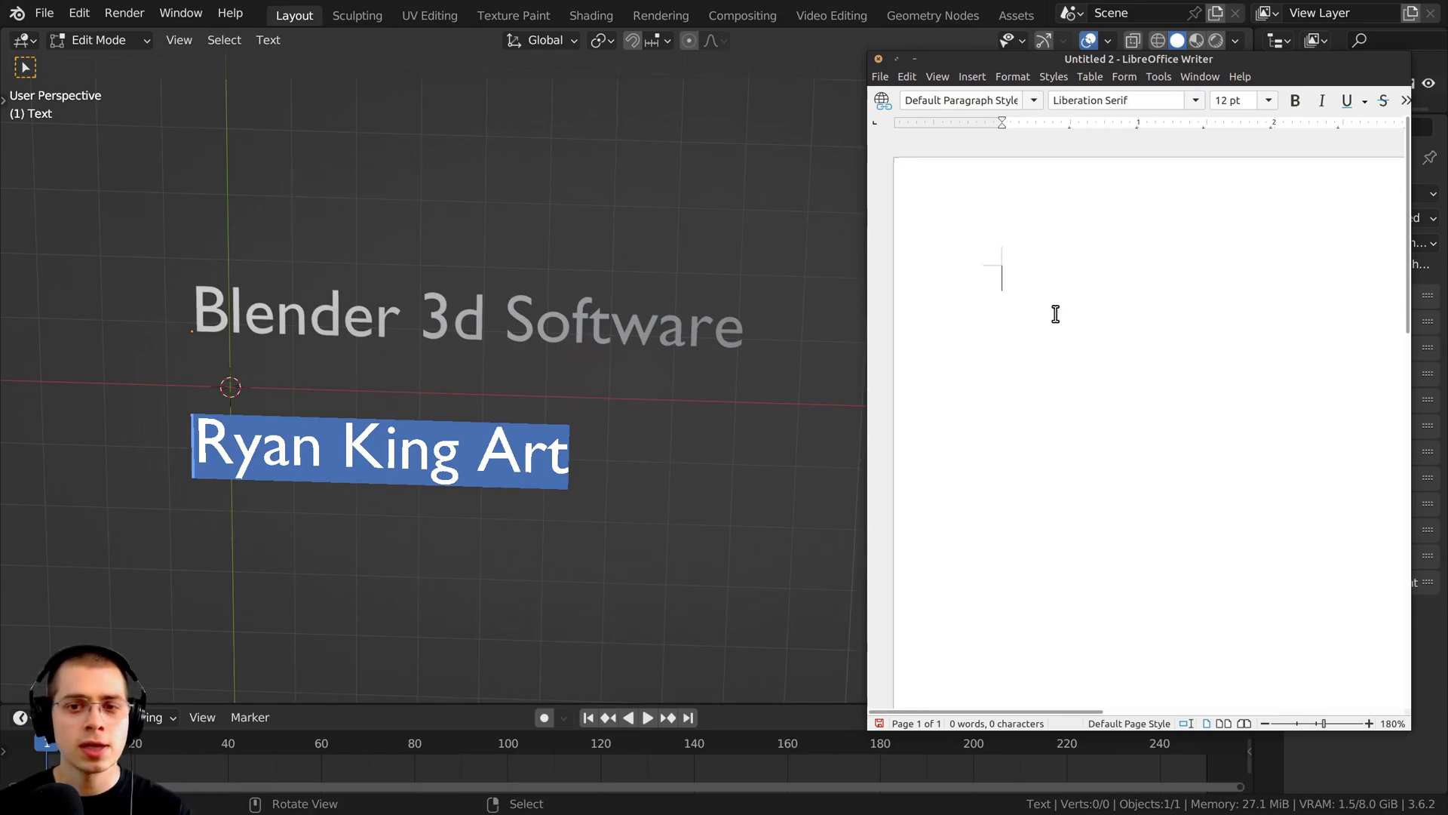
scroll(812, 397, "down", 1)
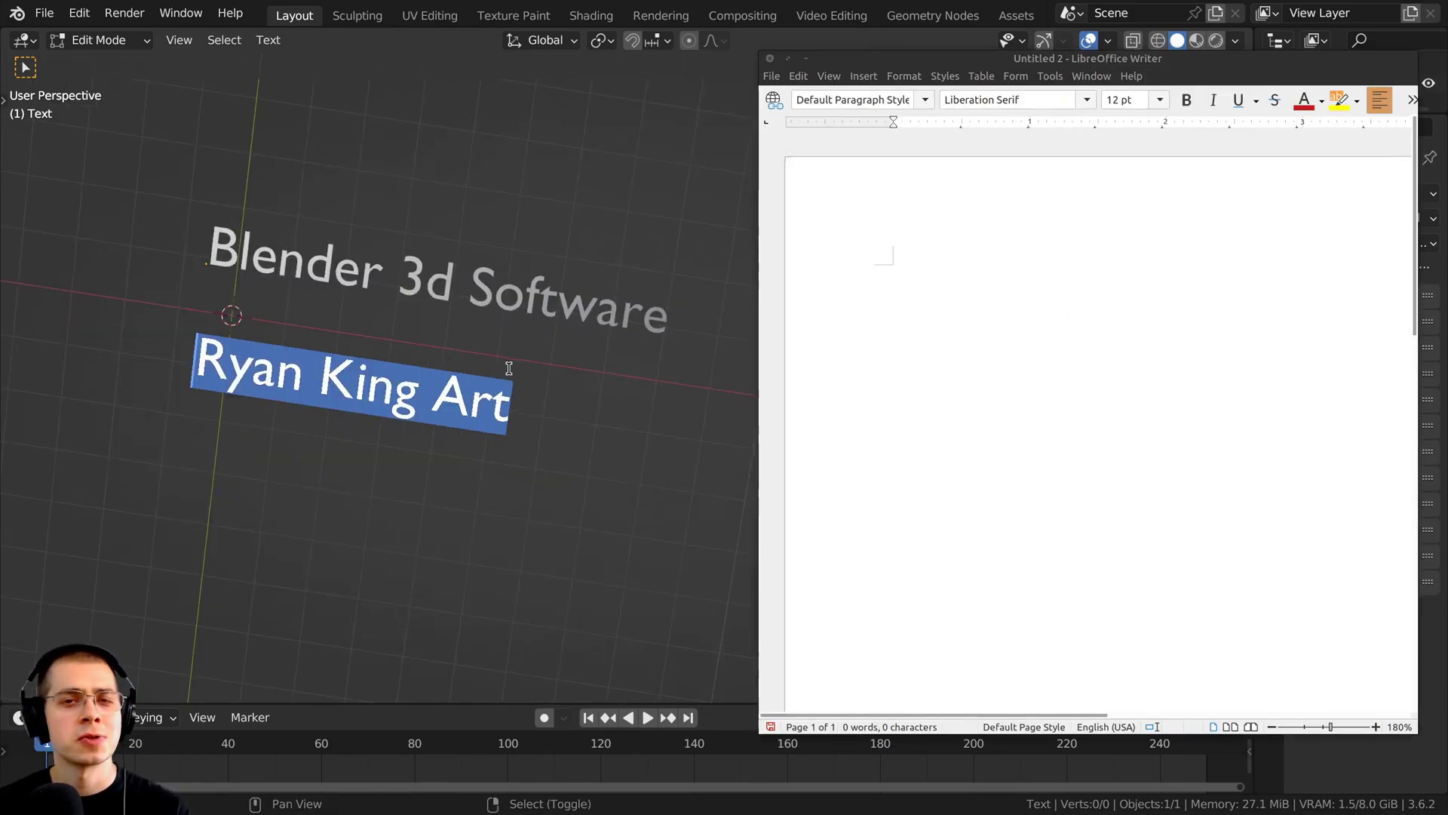
middle_click_drag(507, 369, 496, 393)
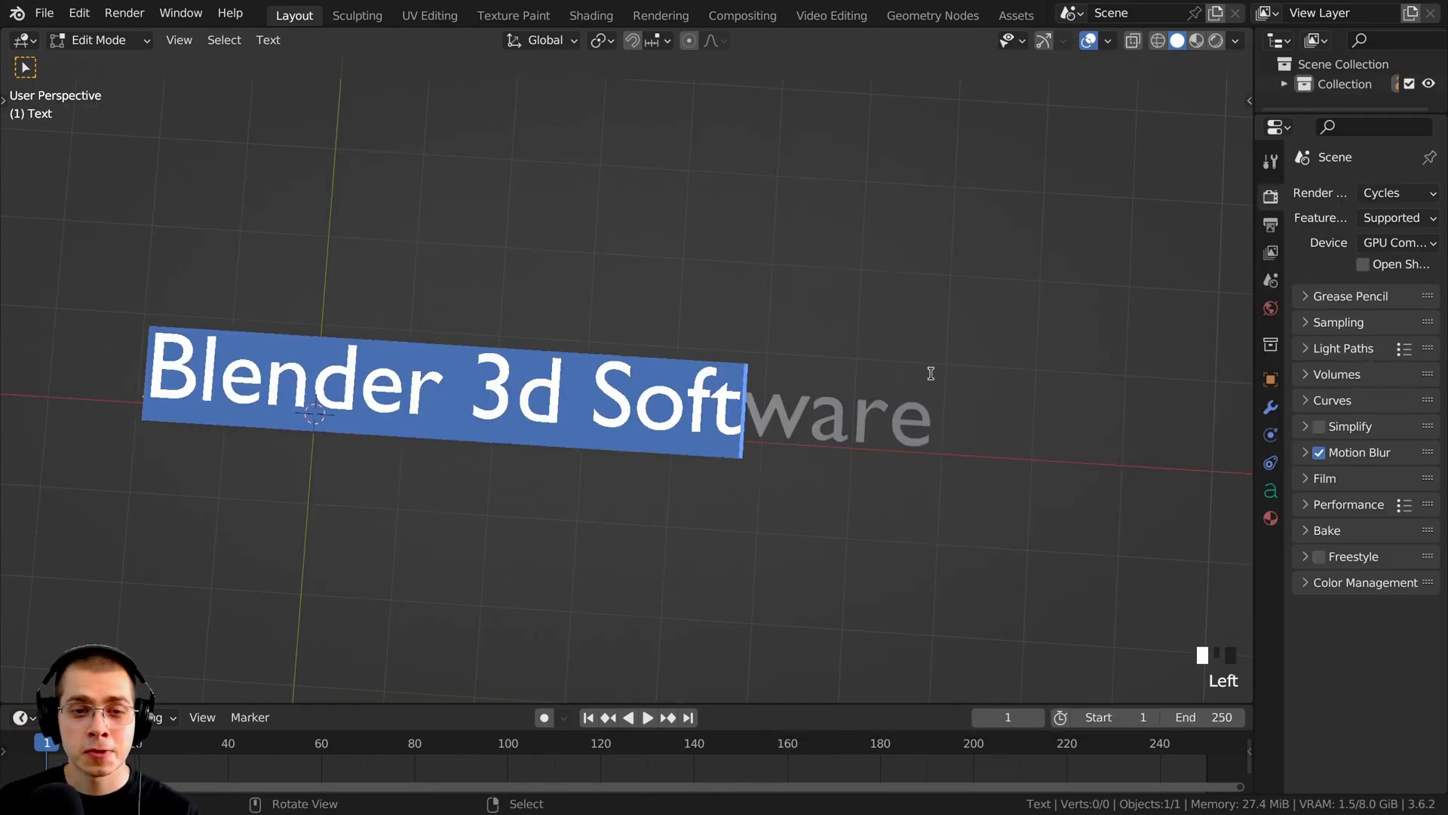
Select part of the "Blender 3d Software" text in Edit Mode, starting from its end, and return to Object Mode
left_click_drag(928, 411, 414, 389)
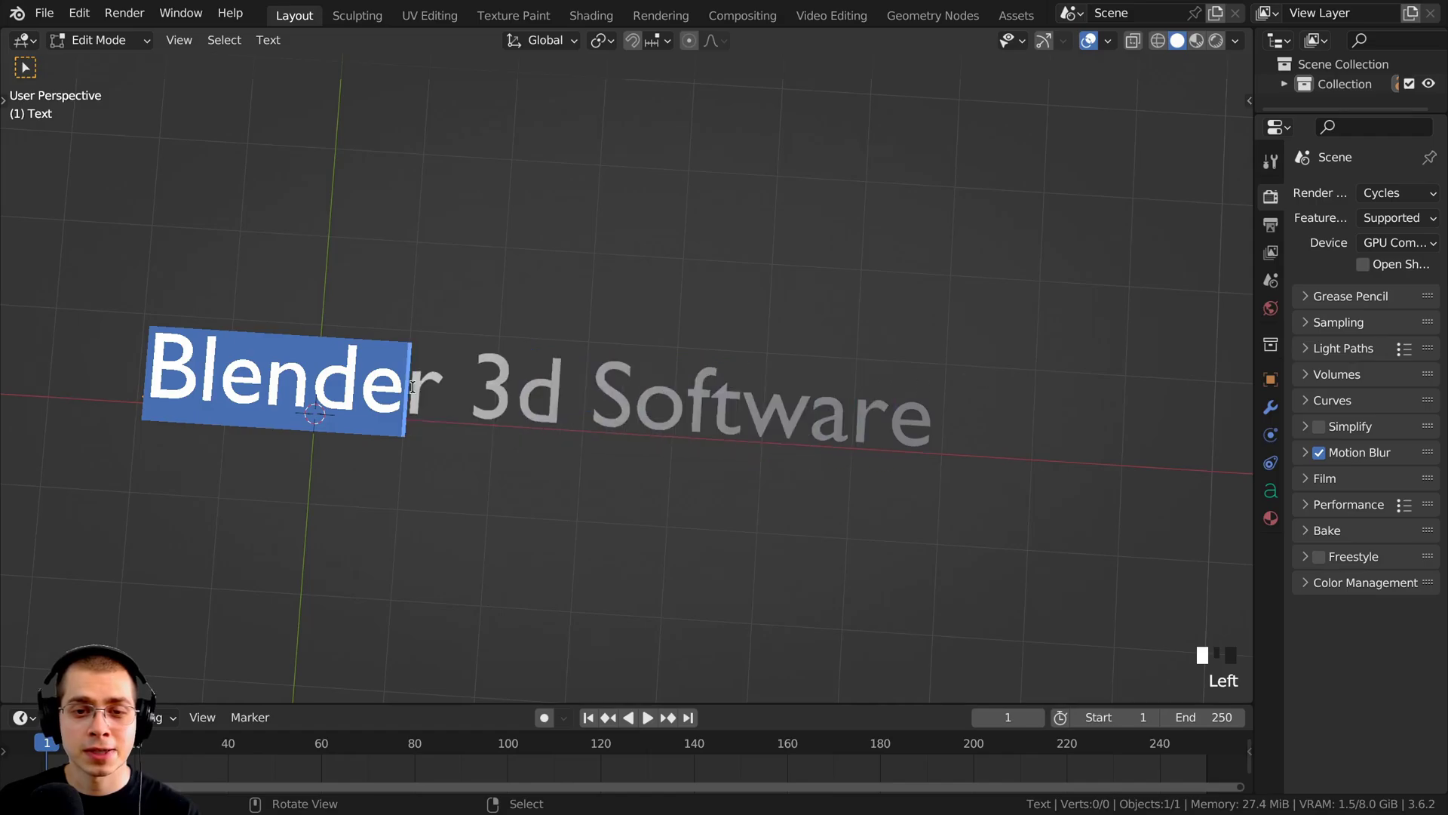
left_click(414, 389)
key("Tab")
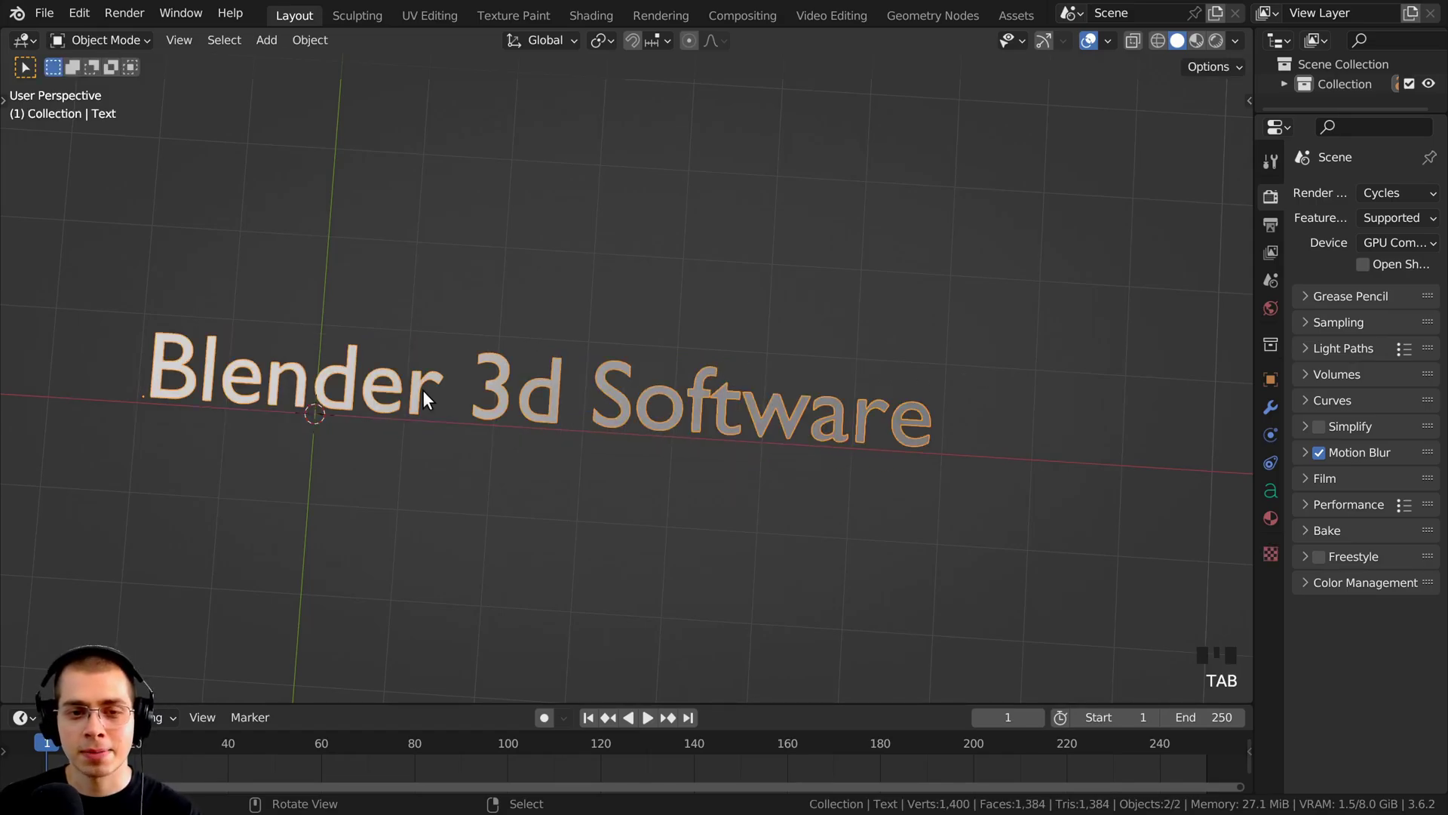
key("g")
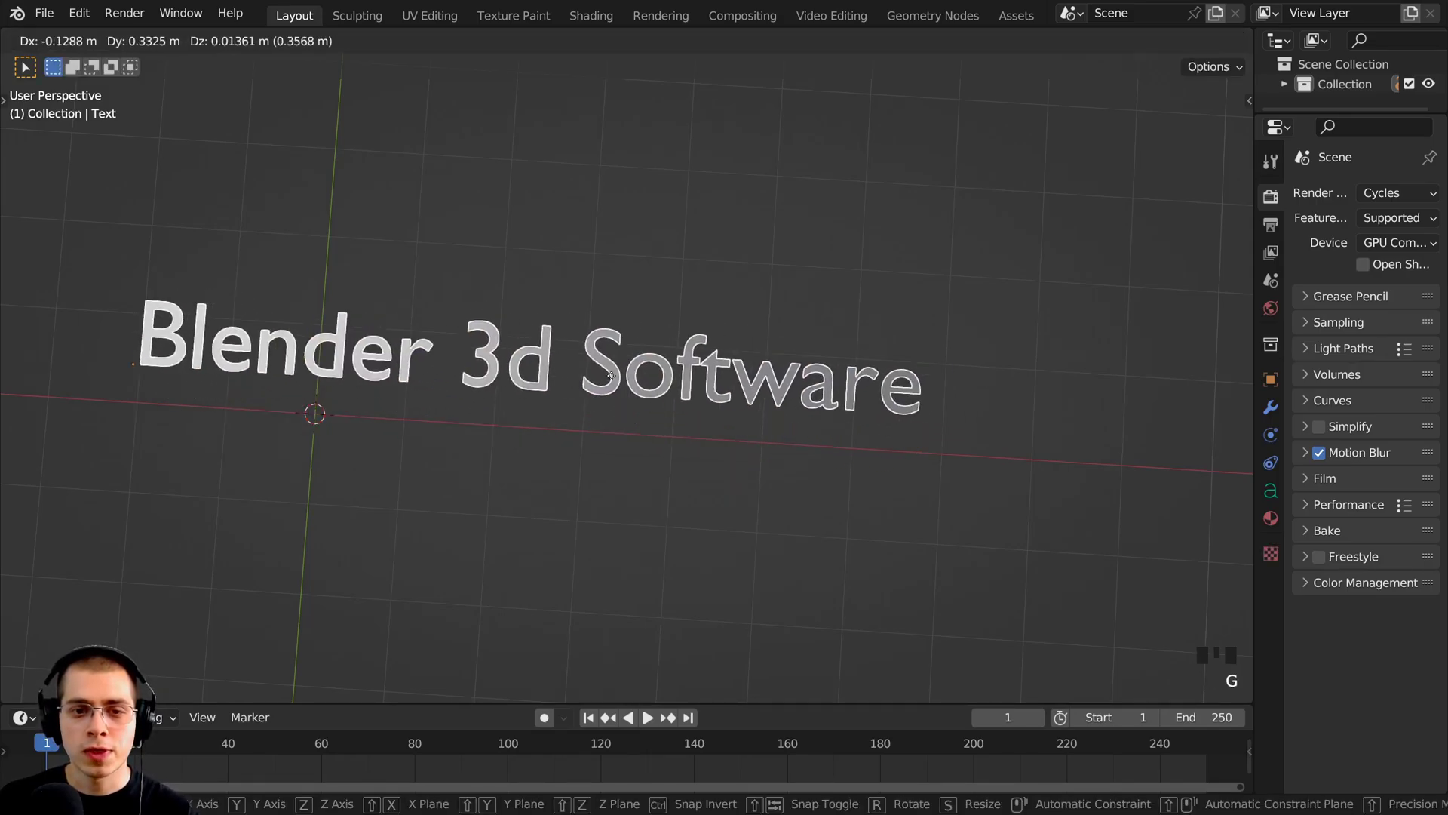
right_click(928, 407)
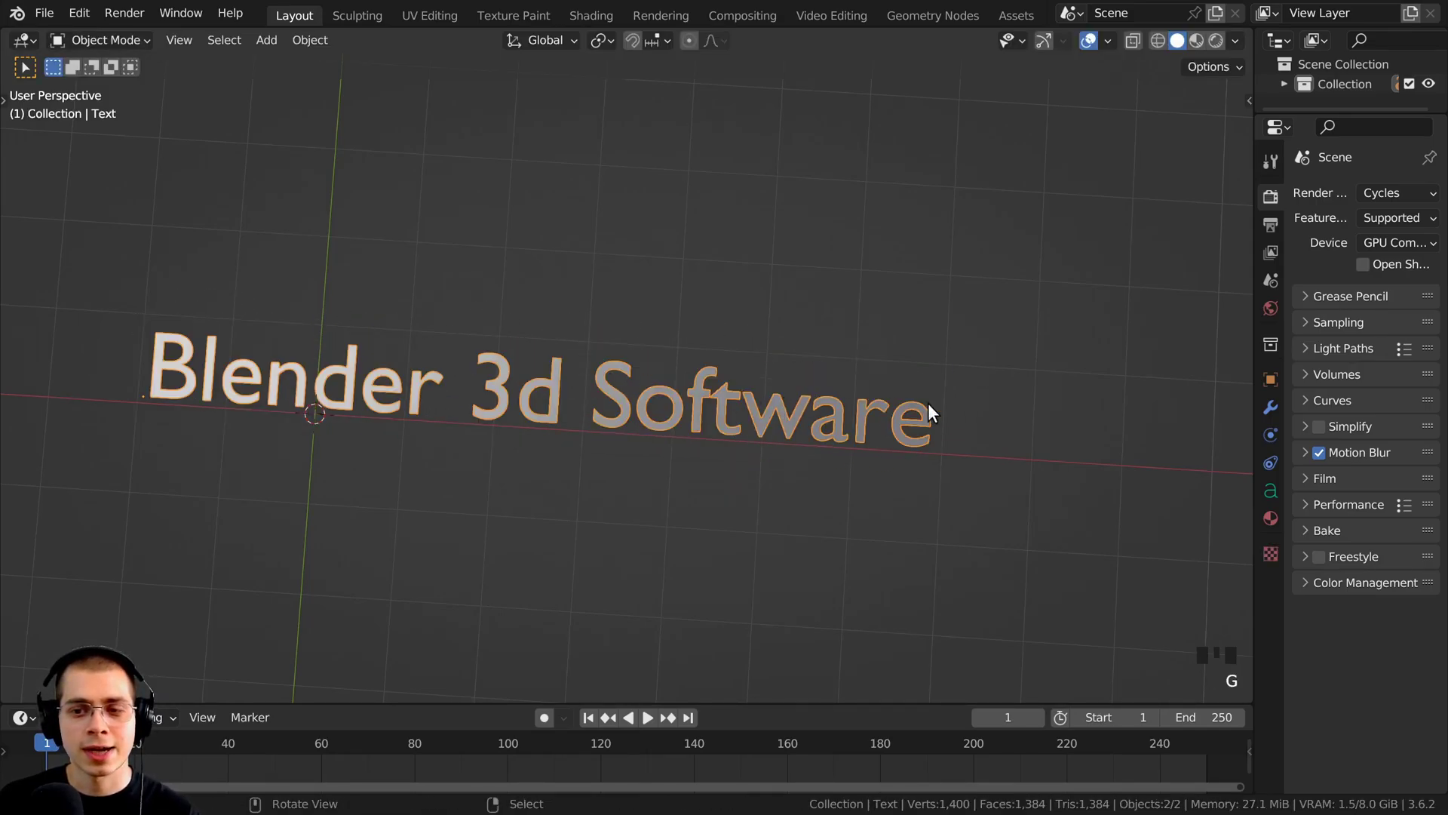
Show the text object's data properties, widen the properties area and collapse all of its sections
left_click(1270, 494)
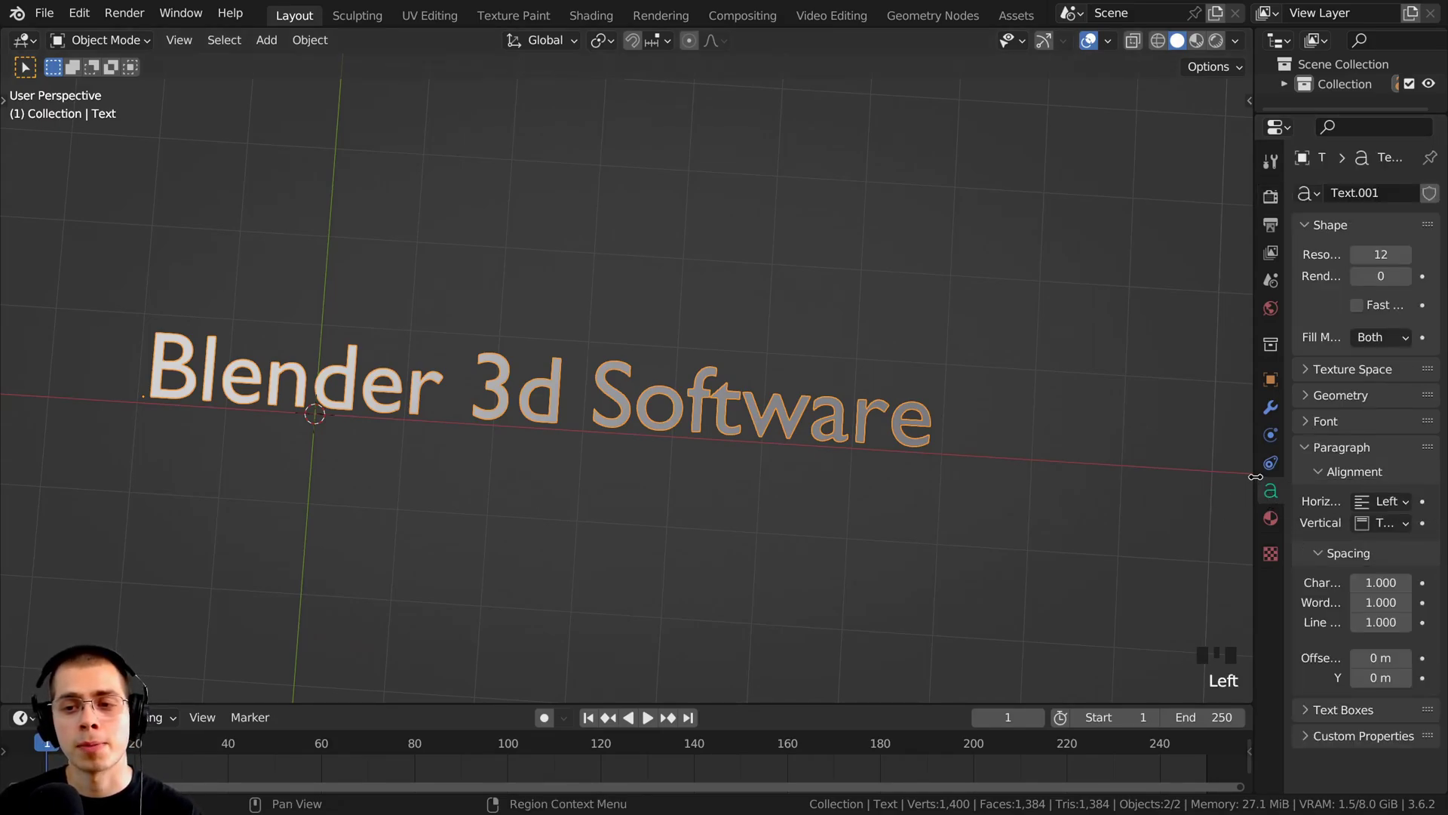
left_click_drag(1255, 464, 1014, 464)
left_click(1065, 227, "ctrl")
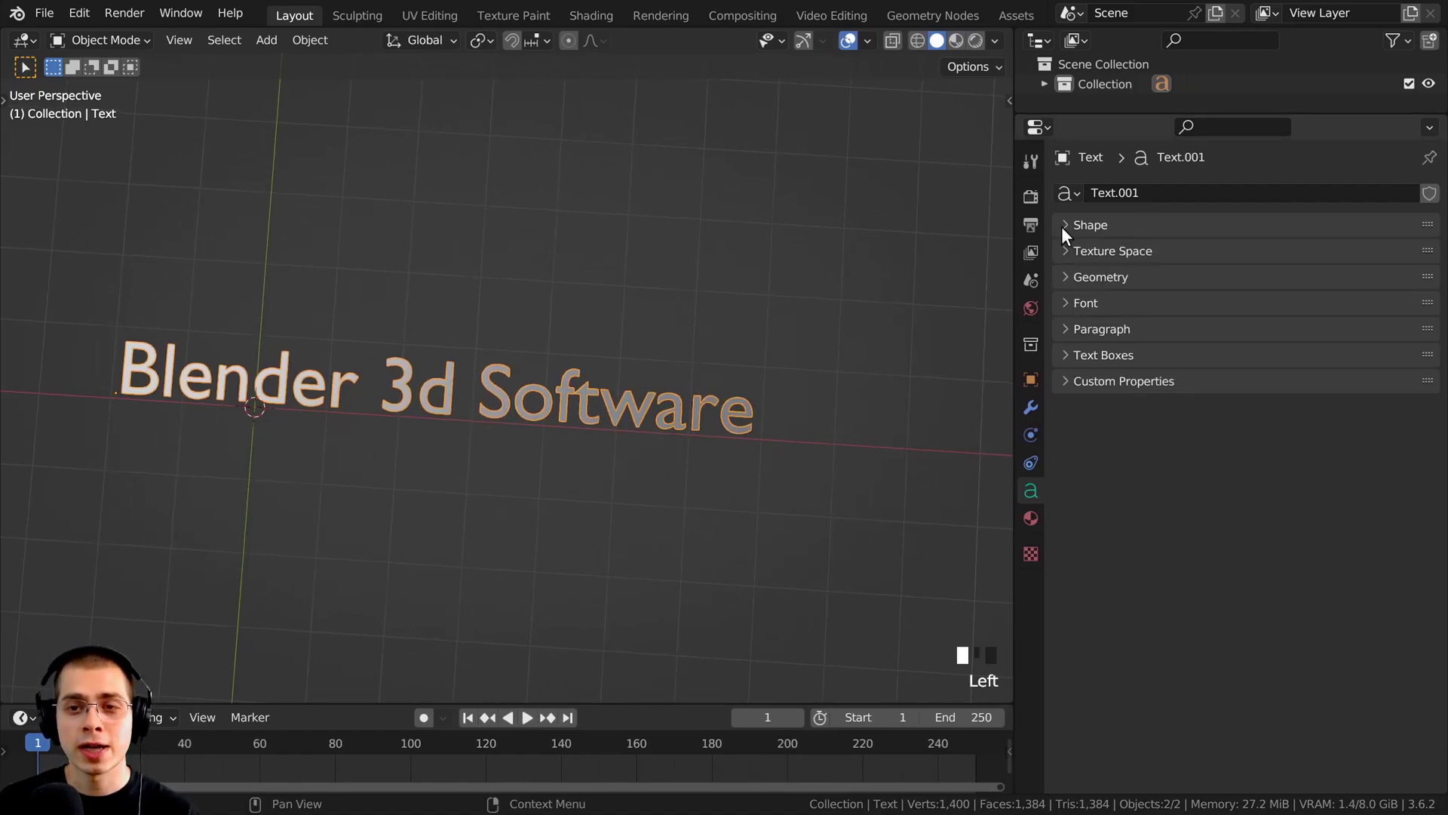
scroll(646, 414, "up", 2)
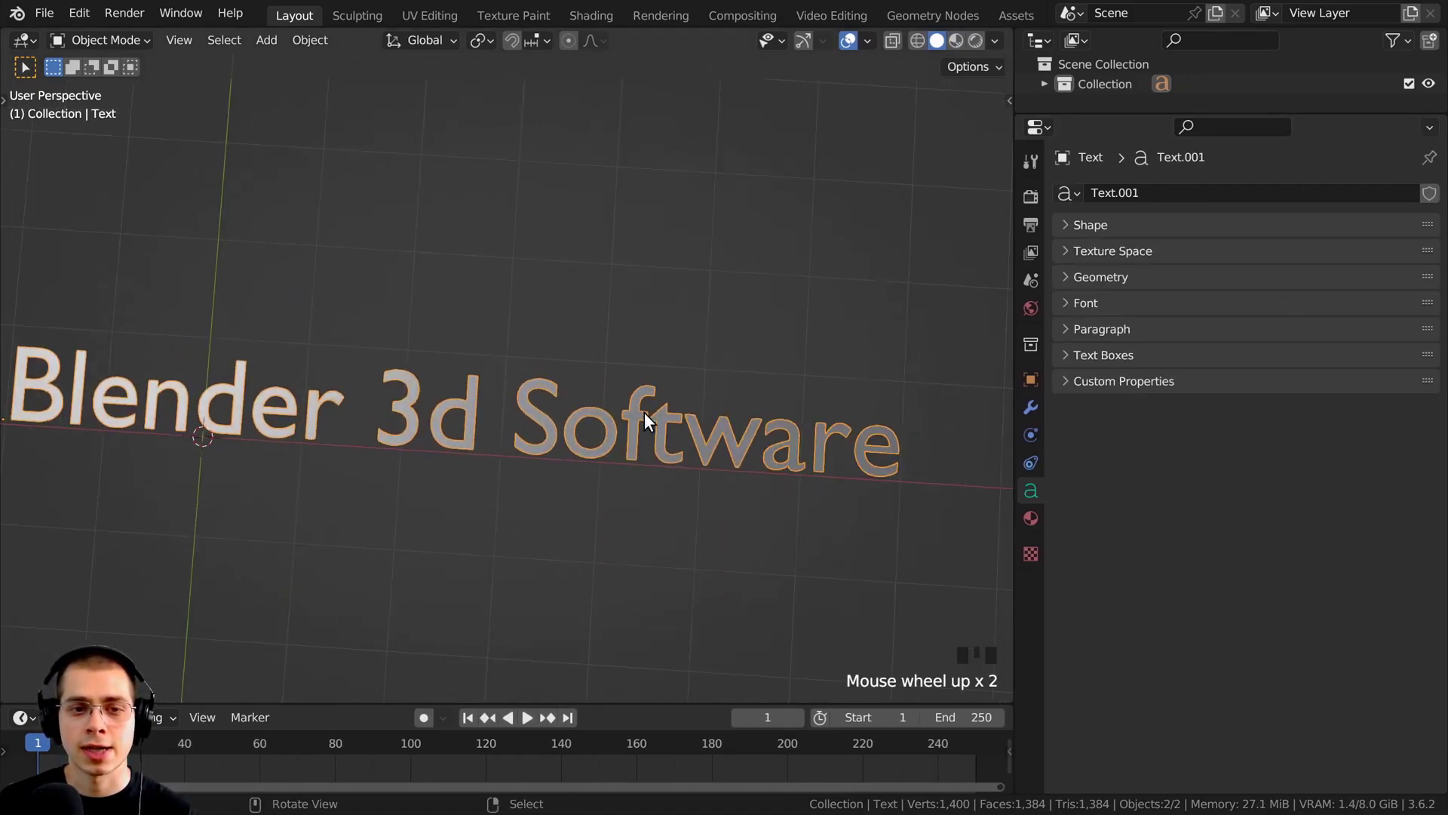
middle_click_drag(646, 414, 681, 375, "shift")
key("g")
right_click(520, 445)
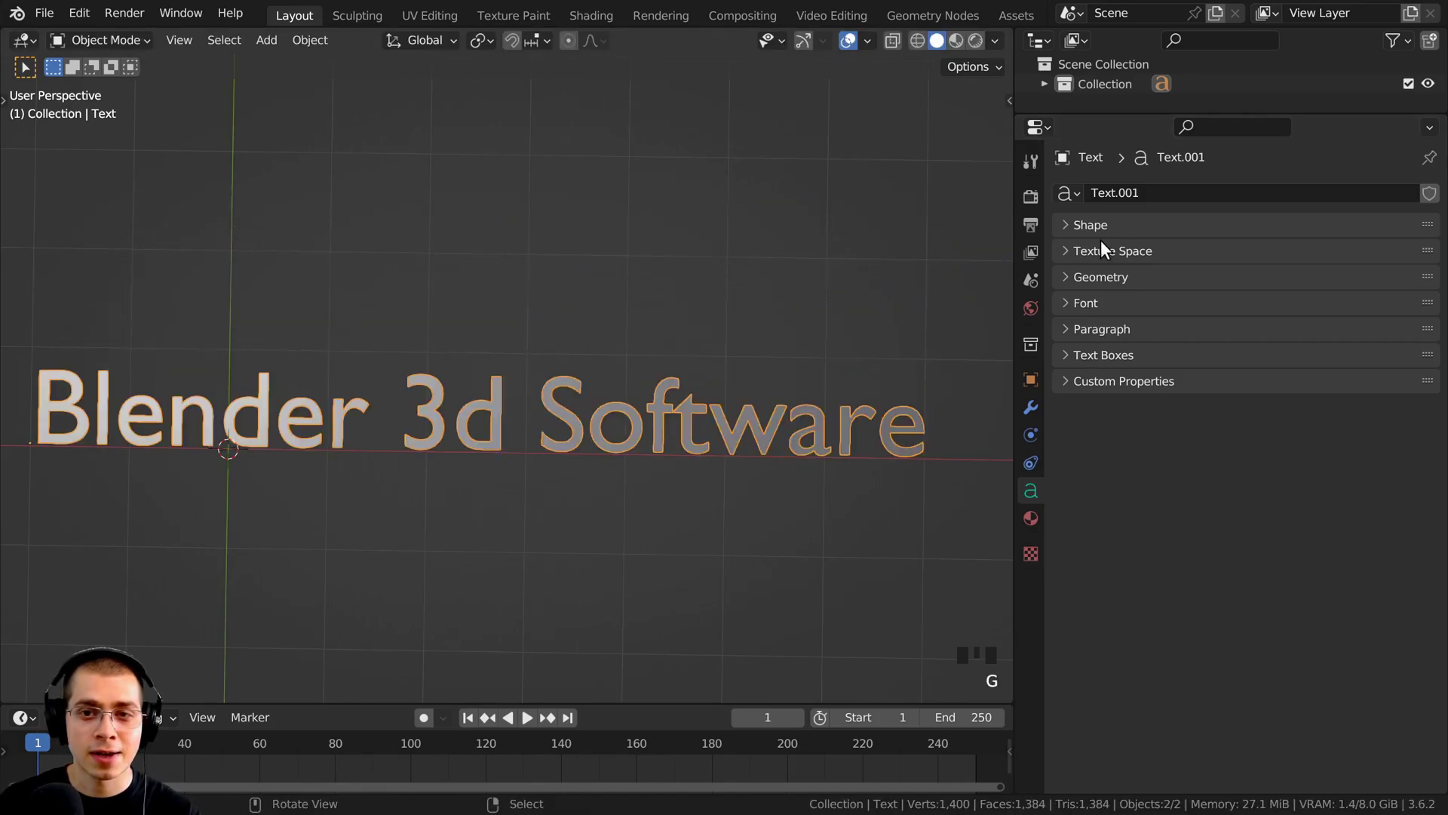
Rename the text object's data-block to "Blender Text"
left_click(1117, 195)
type("Bl")
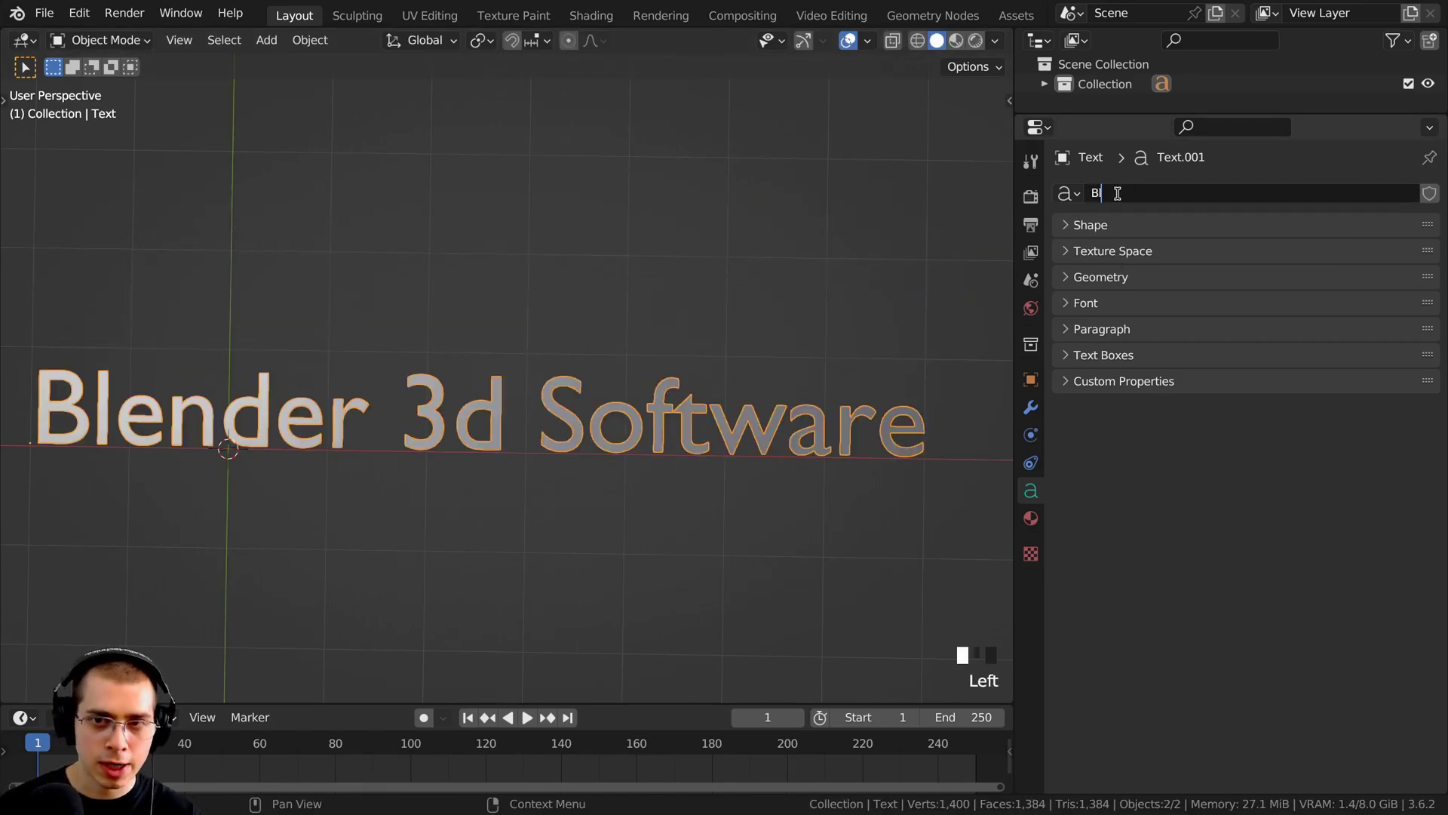
type("ene")
key("BackSpace")
key("BackSpace")
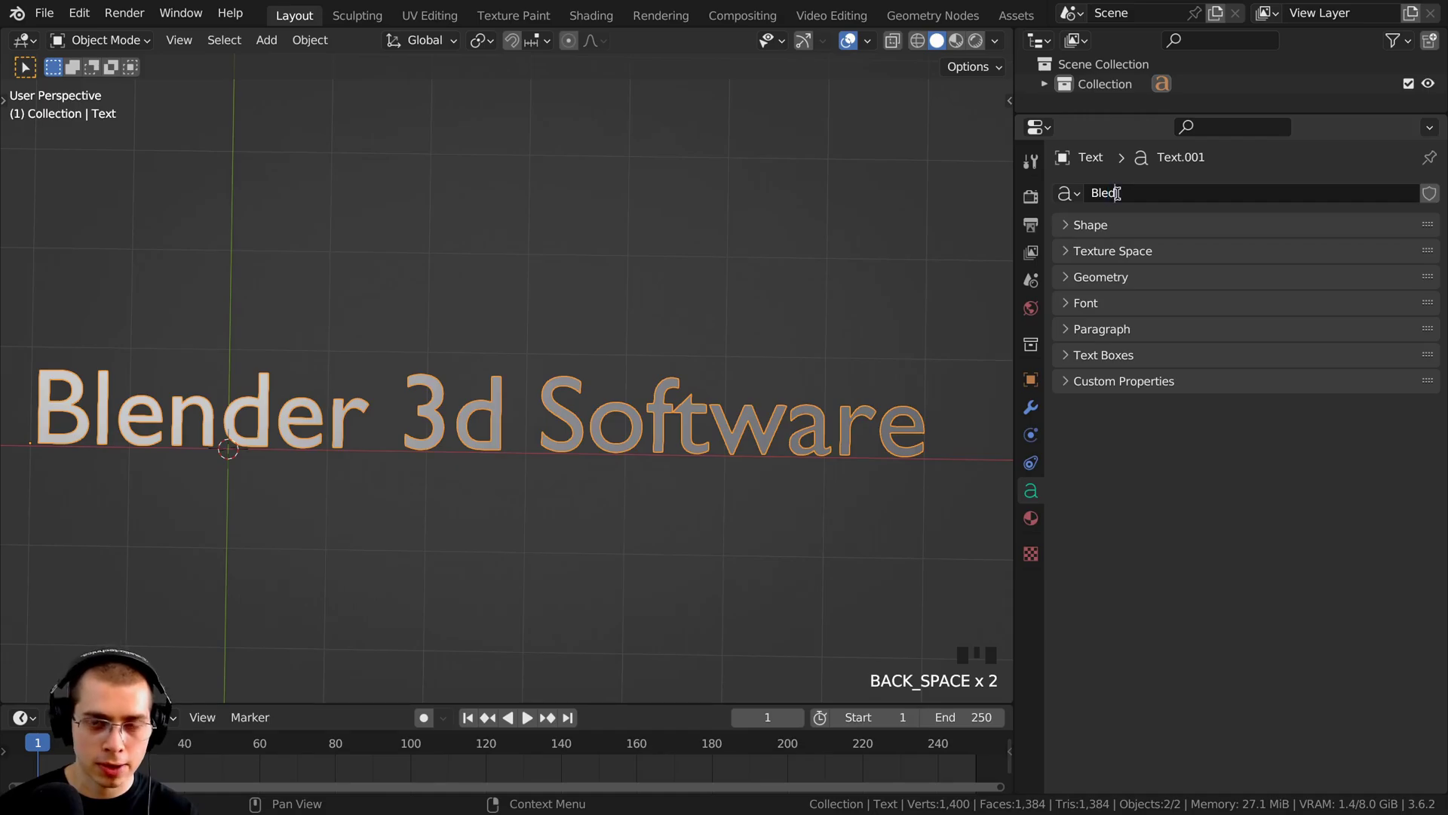
type("nder Text")
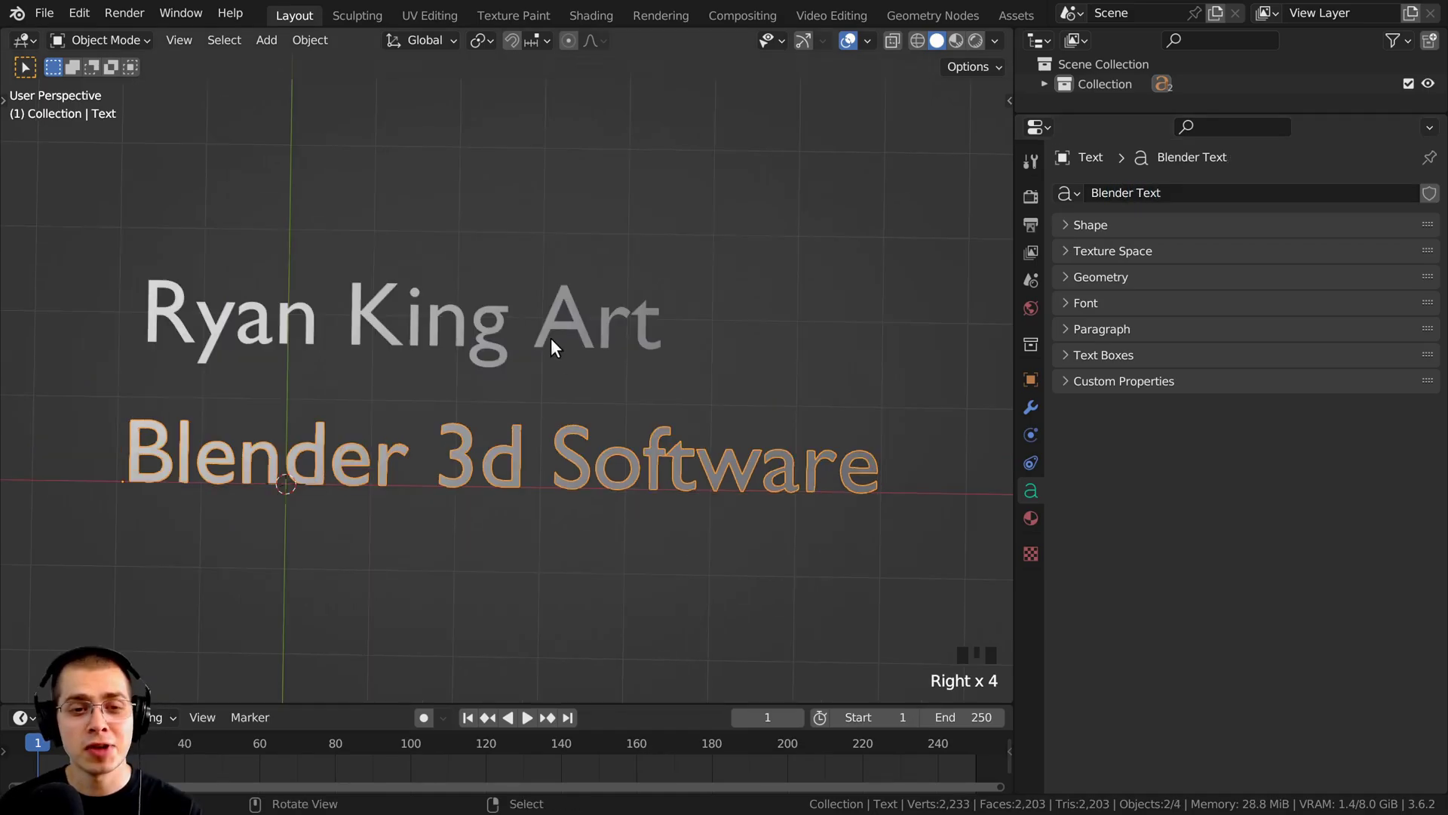
Select the upper and lower text objects alternately to compare their data-block names, ending on "Blender 3d Software"
right_click(551, 338)
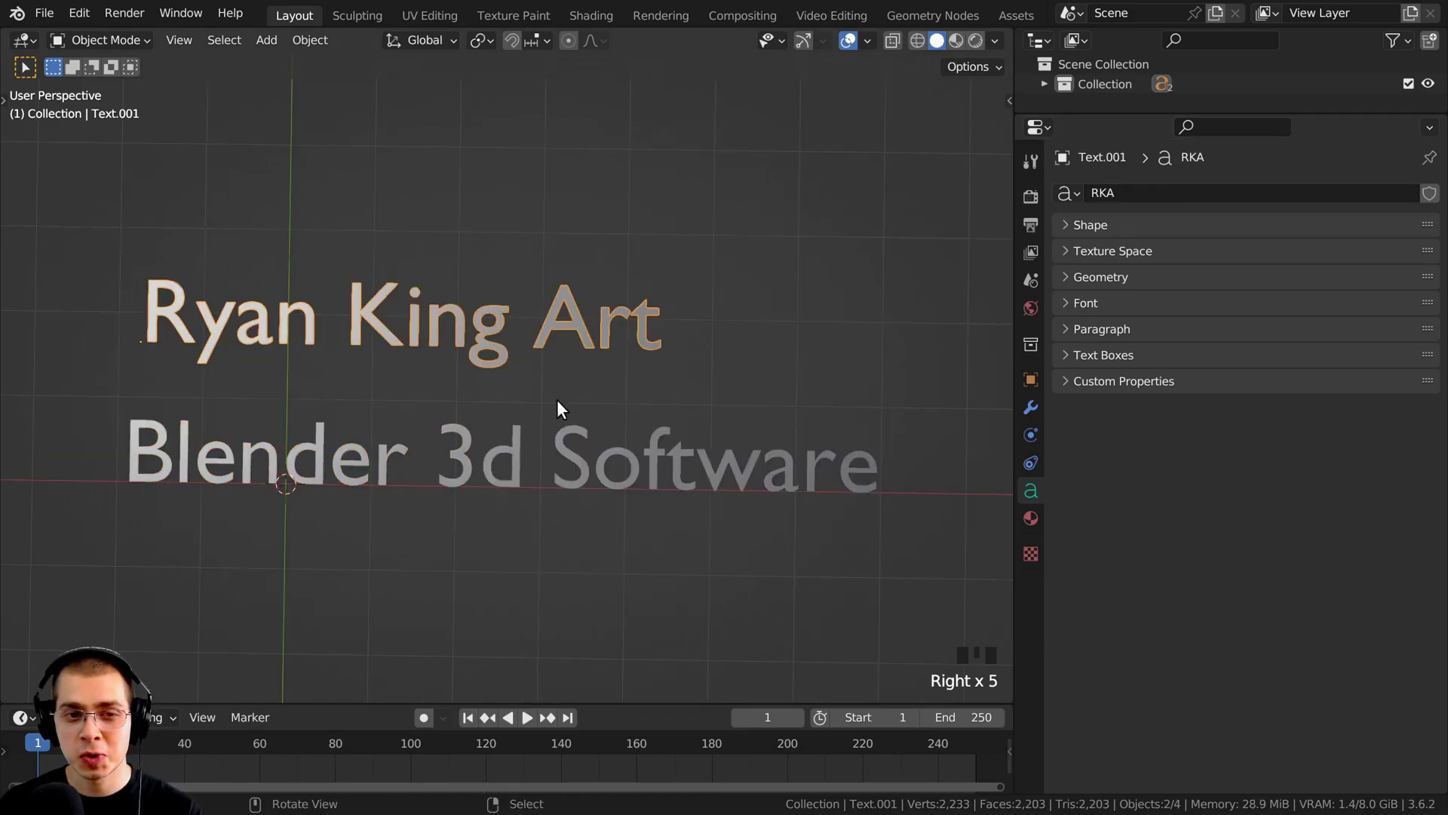
right_click(552, 388)
right_click(546, 329)
right_click(558, 436)
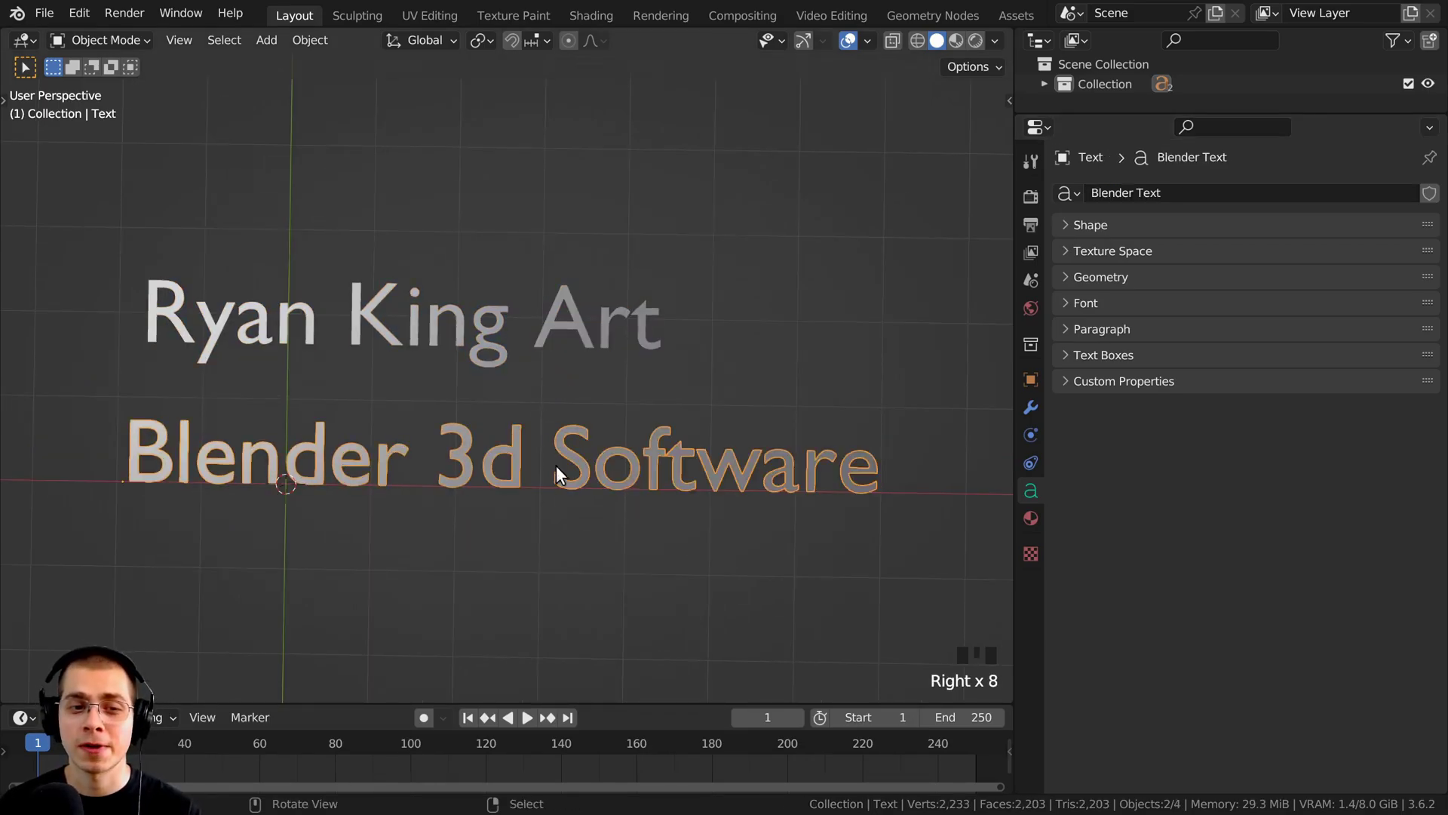
key("g")
right_click(267, 472)
key("g")
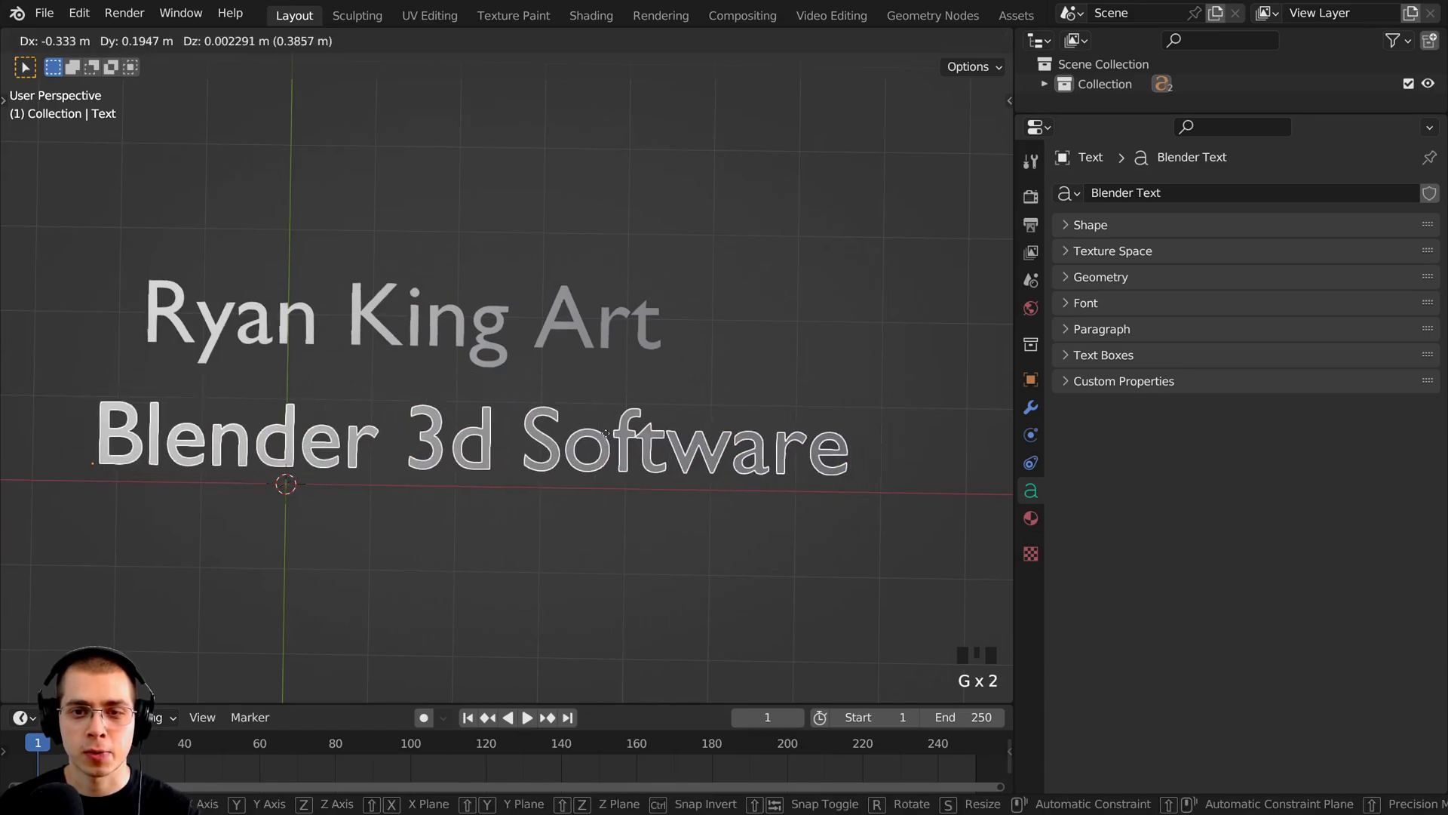
right_click(606, 435)
Assign the RKA data-block to the lower text object and compare both objects by selecting them in turn
left_click(1077, 195)
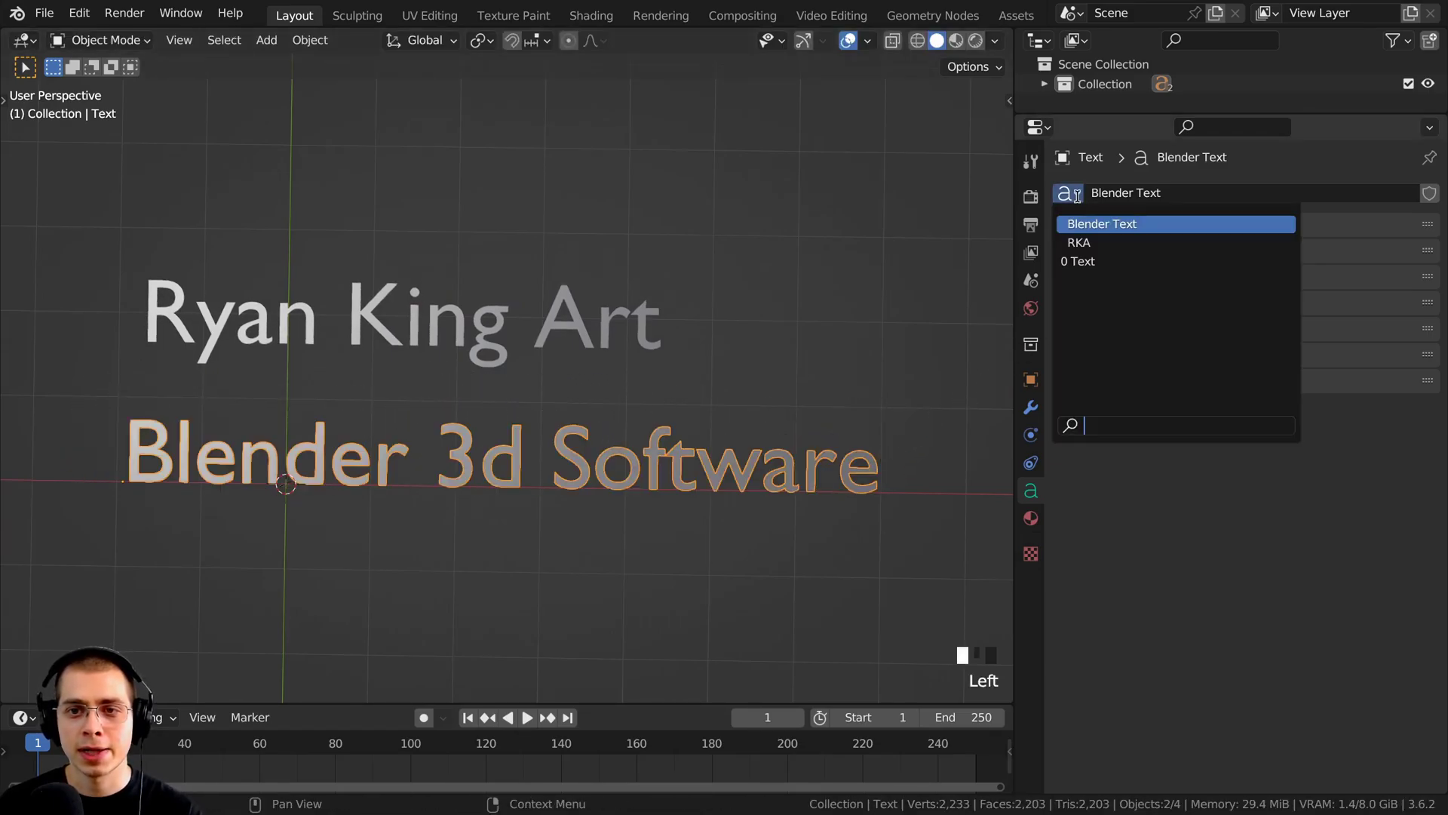
left_click(1083, 242)
right_click(424, 342)
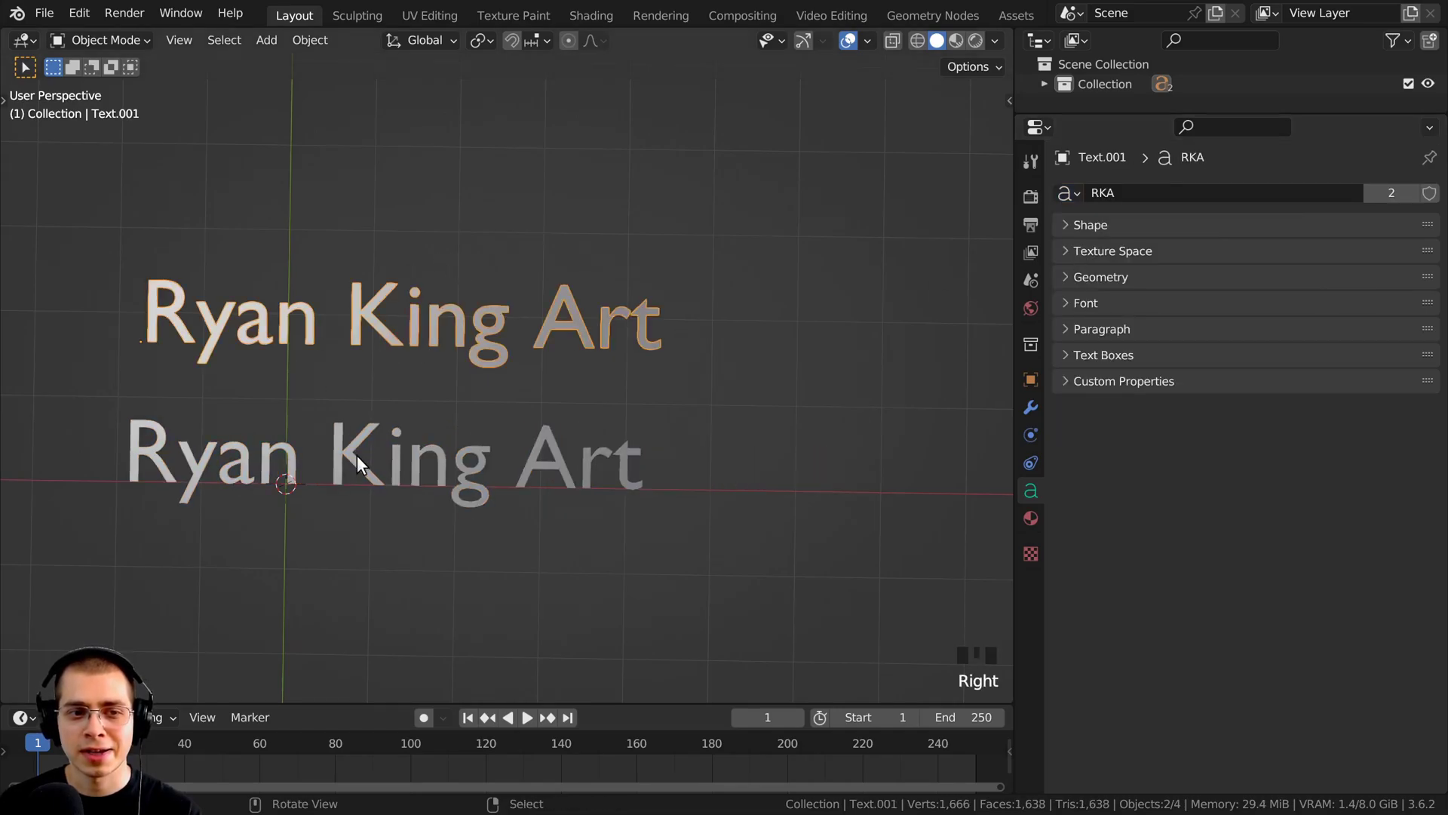
right_click(356, 455)
right_click(364, 343)
right_click(370, 467)
Assign the Blender Text data-block to the upper text object and review the list of available text data-blocks
right_click(423, 315)
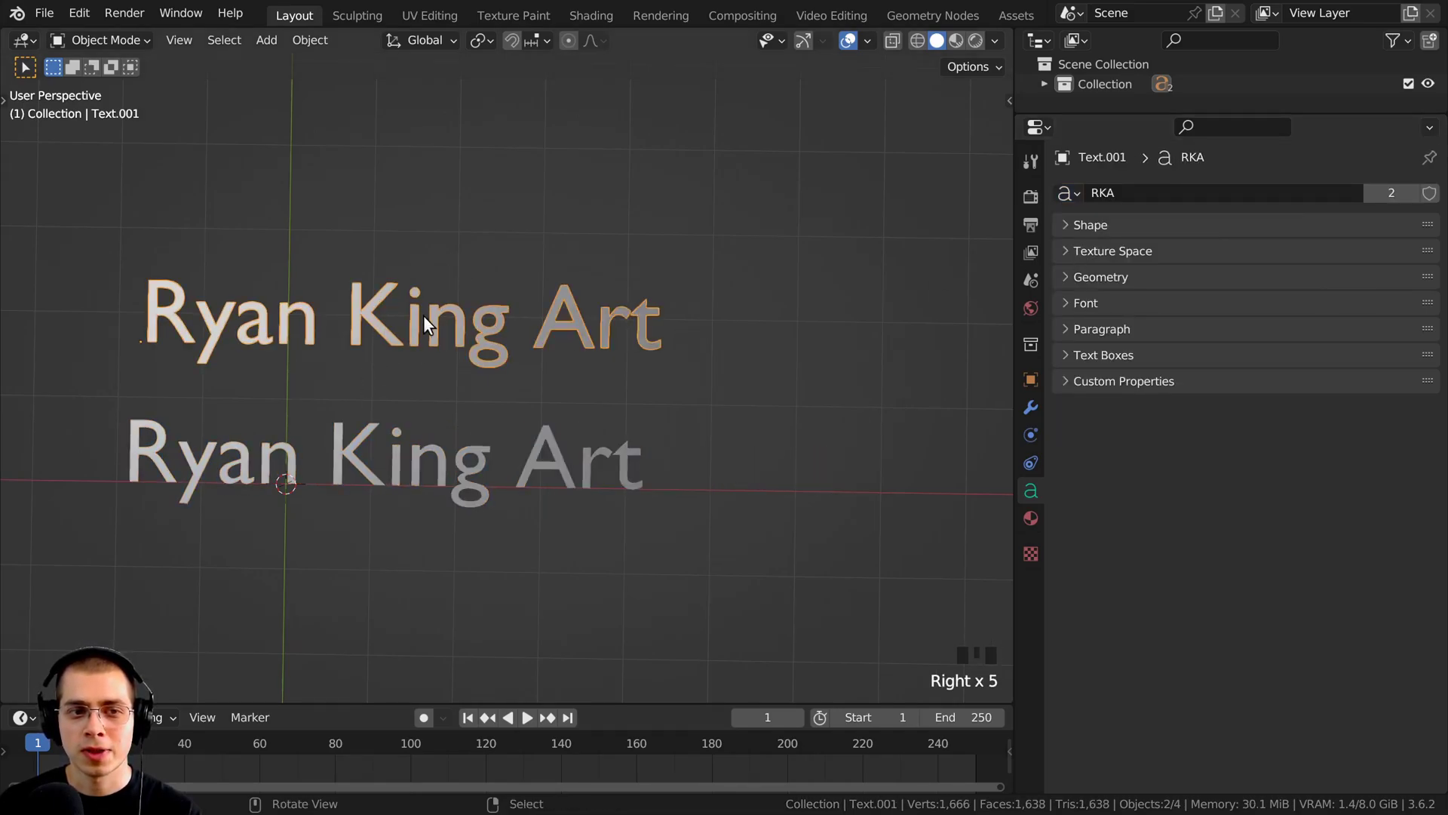
left_click(1068, 194)
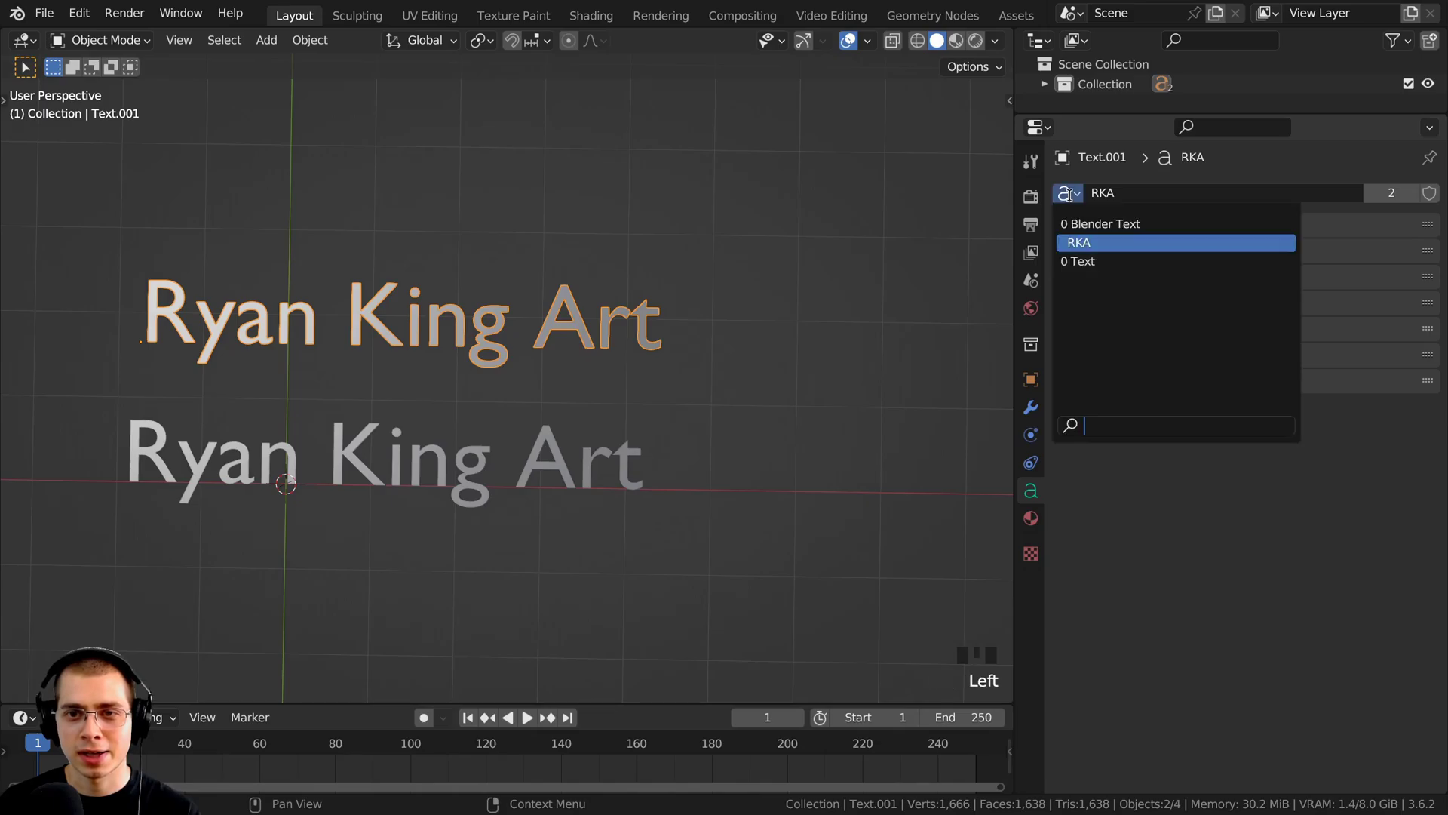
left_click(1114, 226)
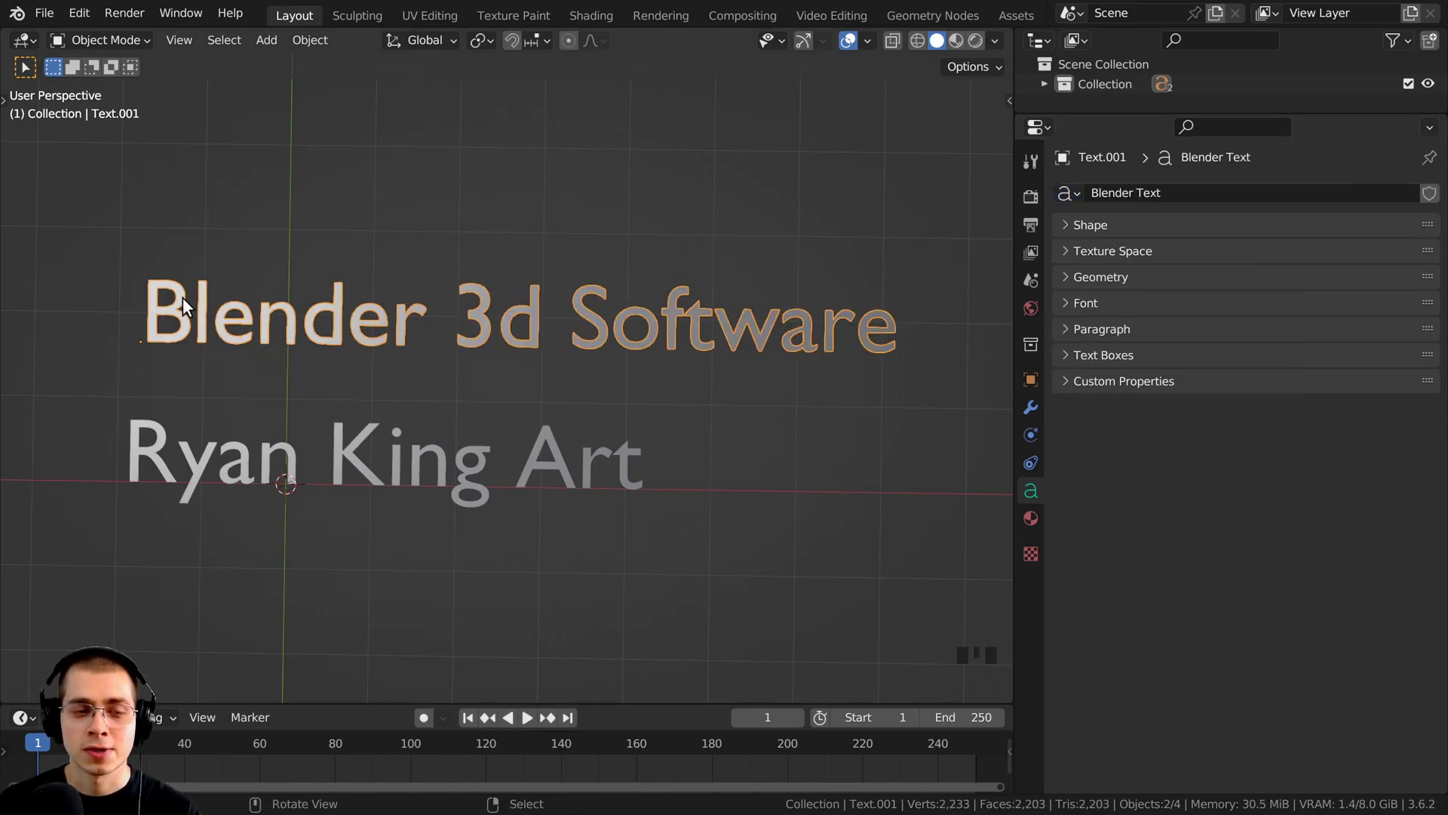
left_click(1066, 194)
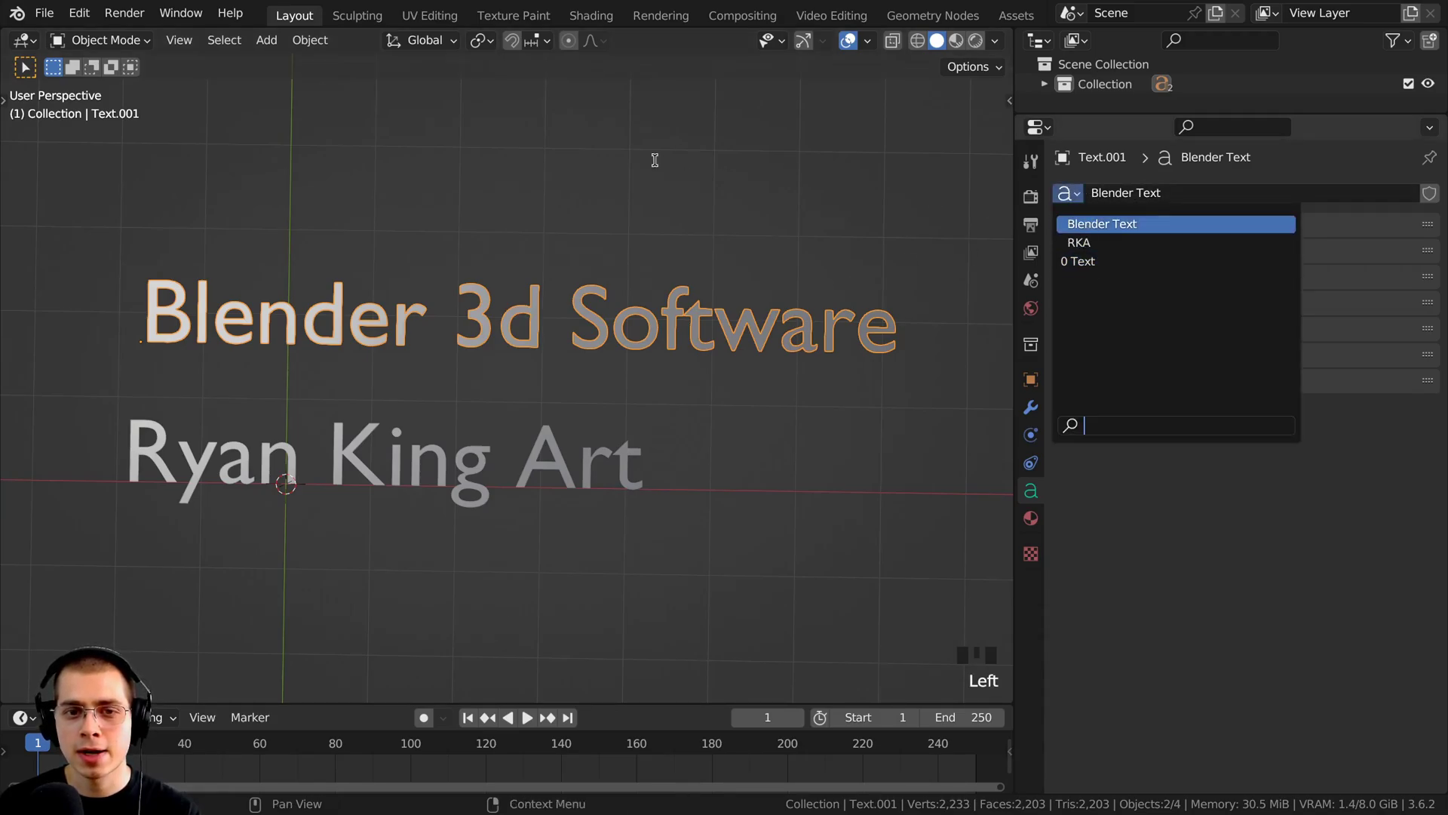
scroll(414, 301, "down", 2)
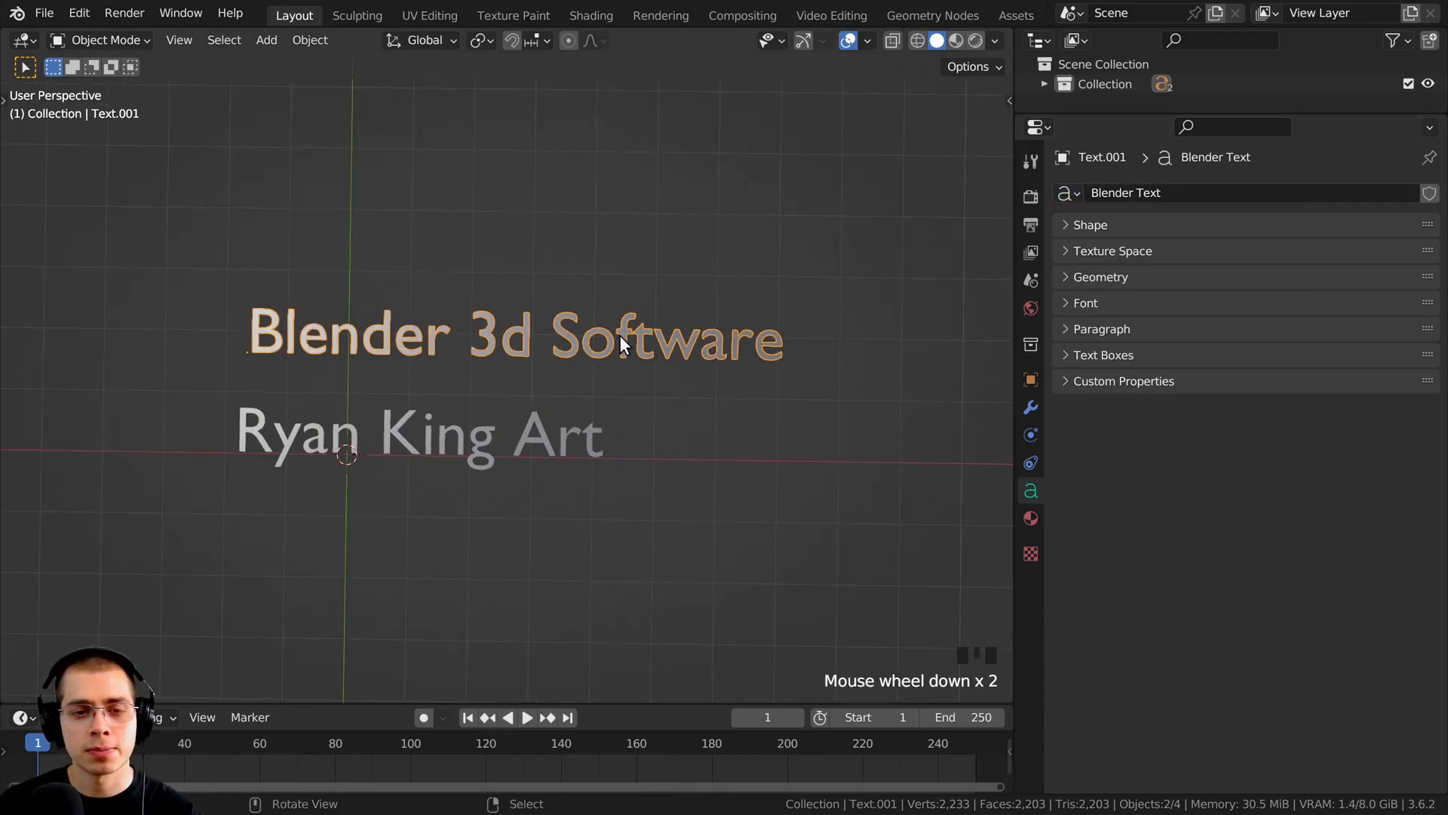
left_click(1068, 193)
key("Down")
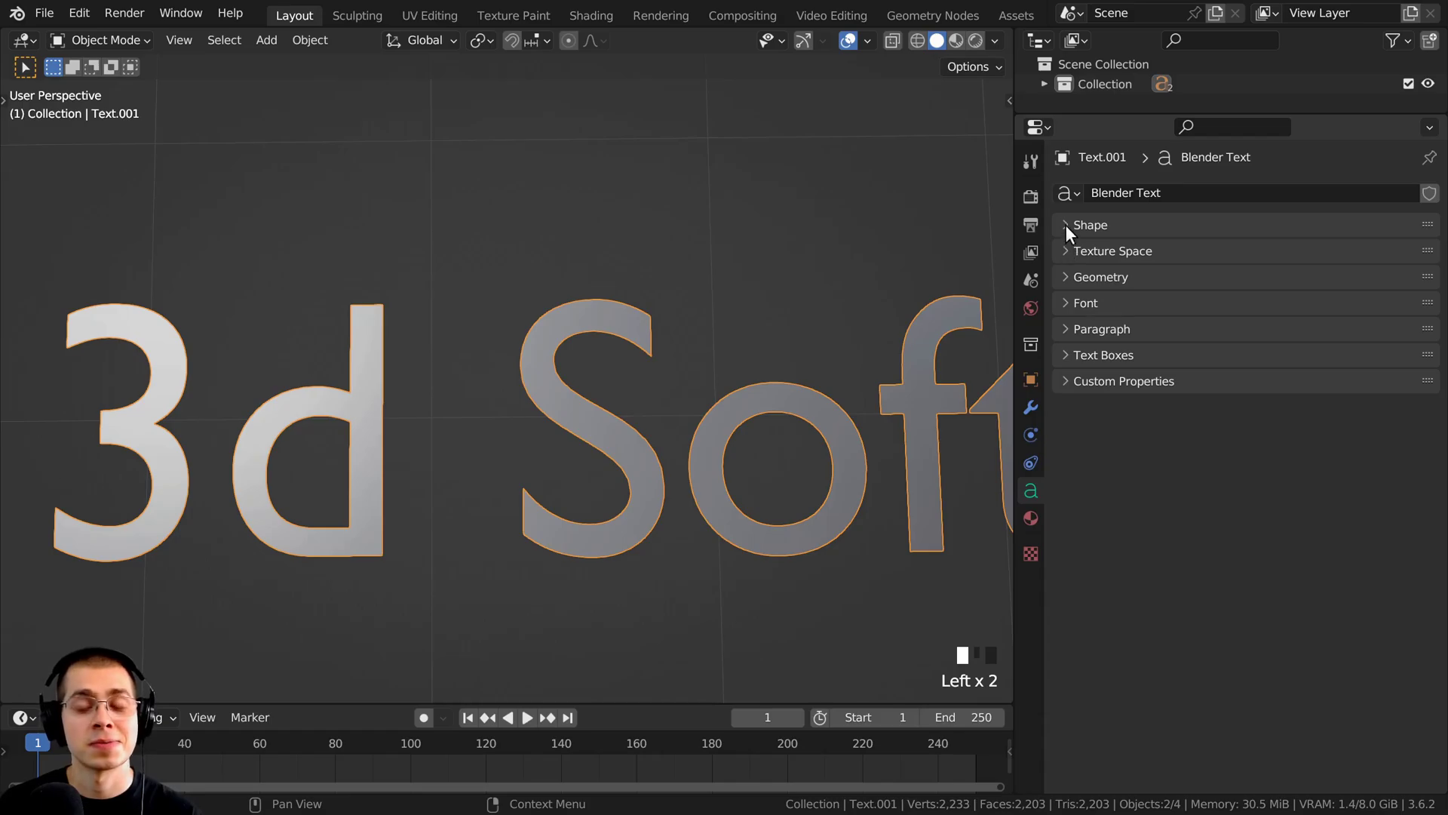
Set the upper text's Resolution Preview U to 1 in the Shape settings and inspect its letters up close
left_click(1067, 224)
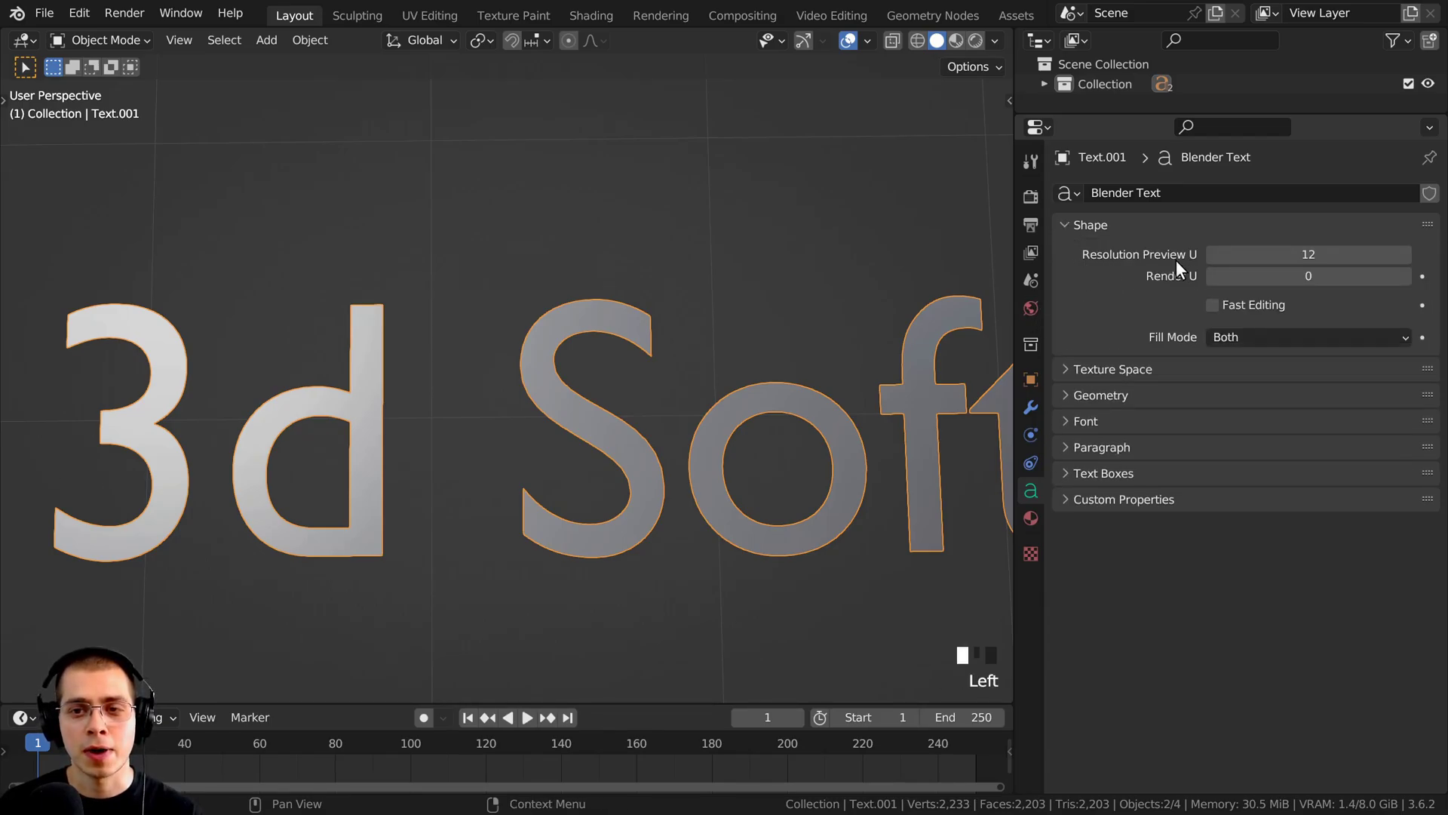
left_click_drag(1308, 254, 1214, 254)
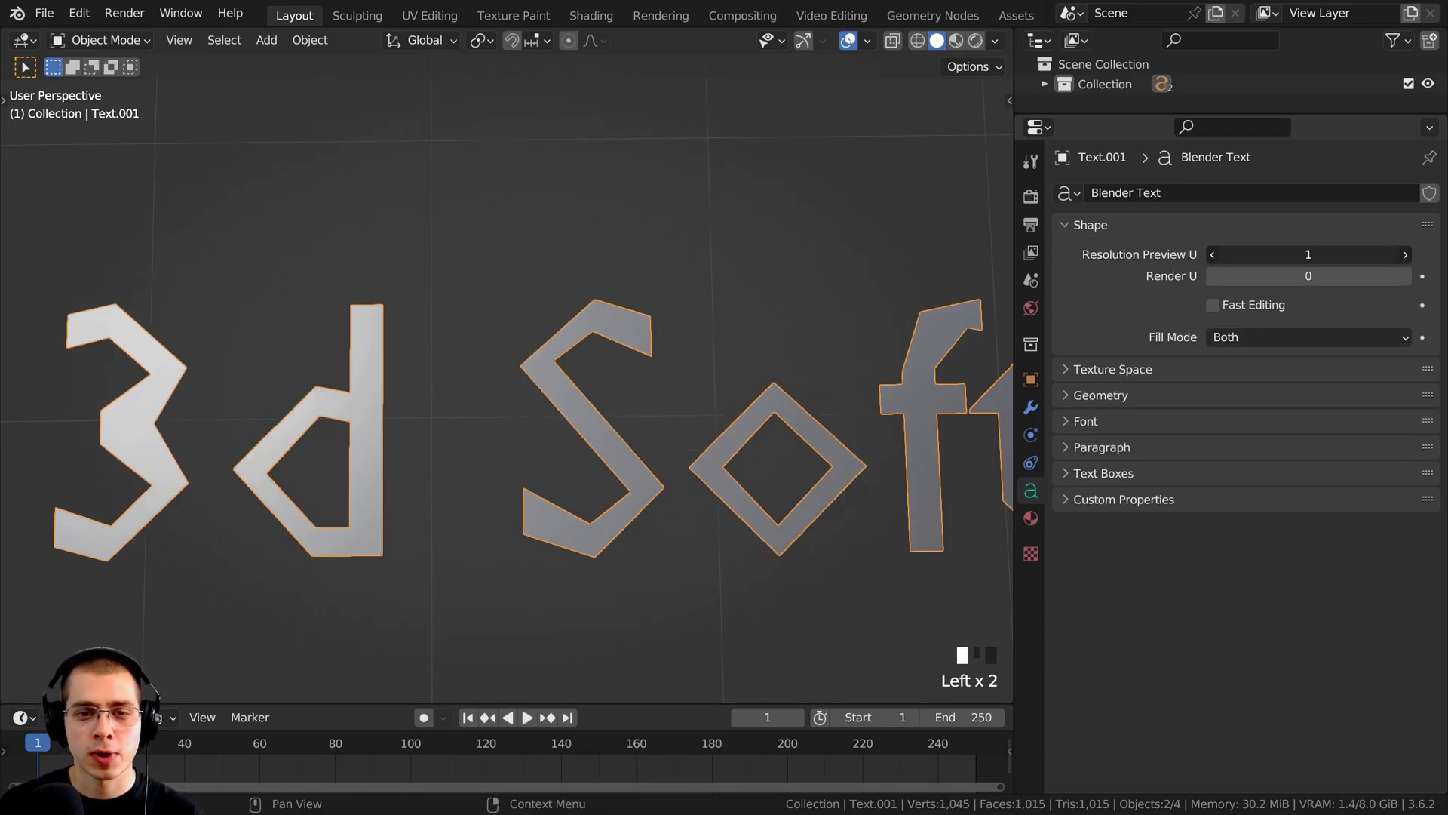
middle_click_drag(830, 307, 672, 382, "shift")
scroll(549, 384, "down", 2)
scroll(579, 430, "up", 6)
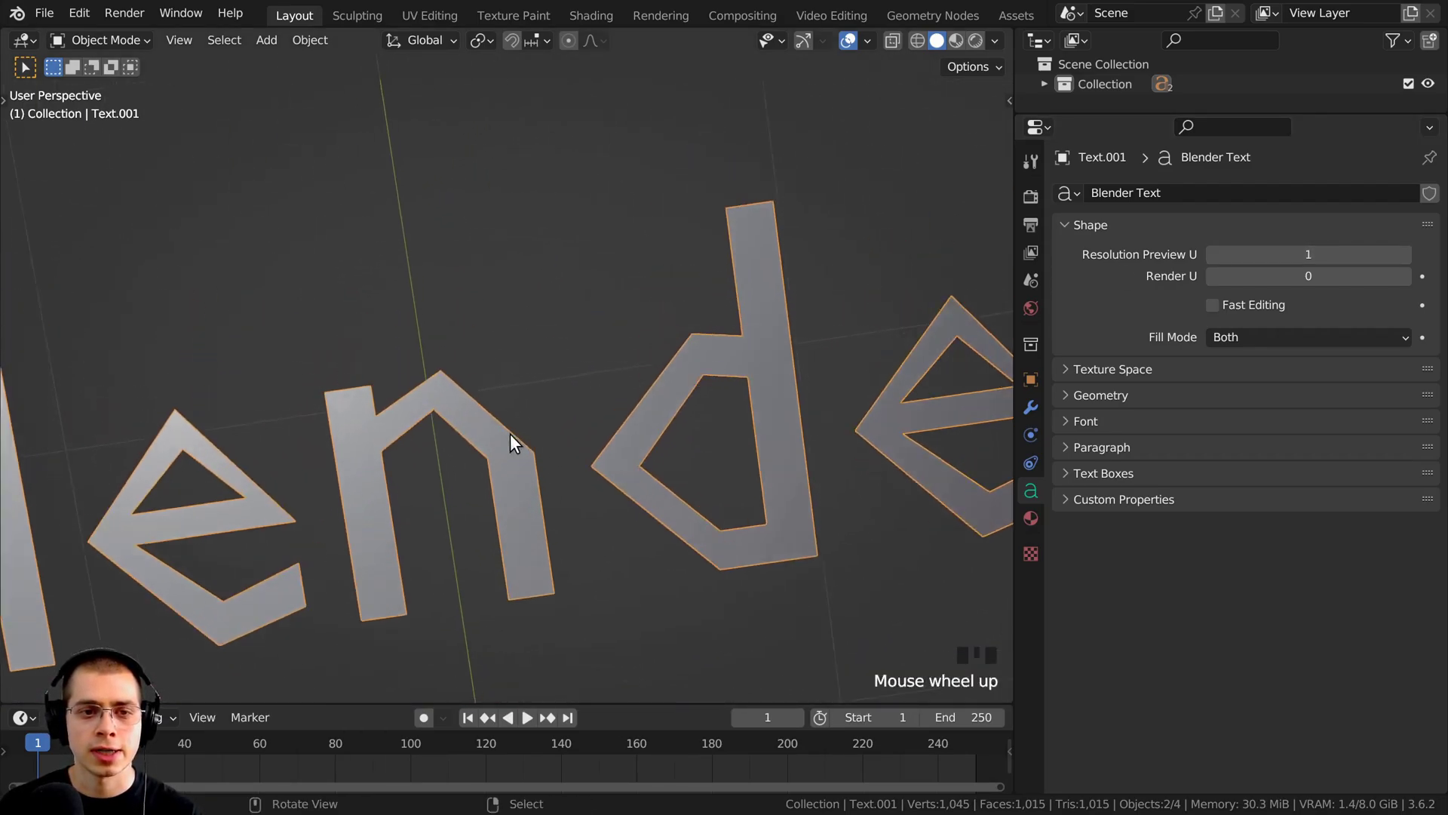
scroll(513, 449, "up", 3)
scroll(1262, 259, "down", 1)
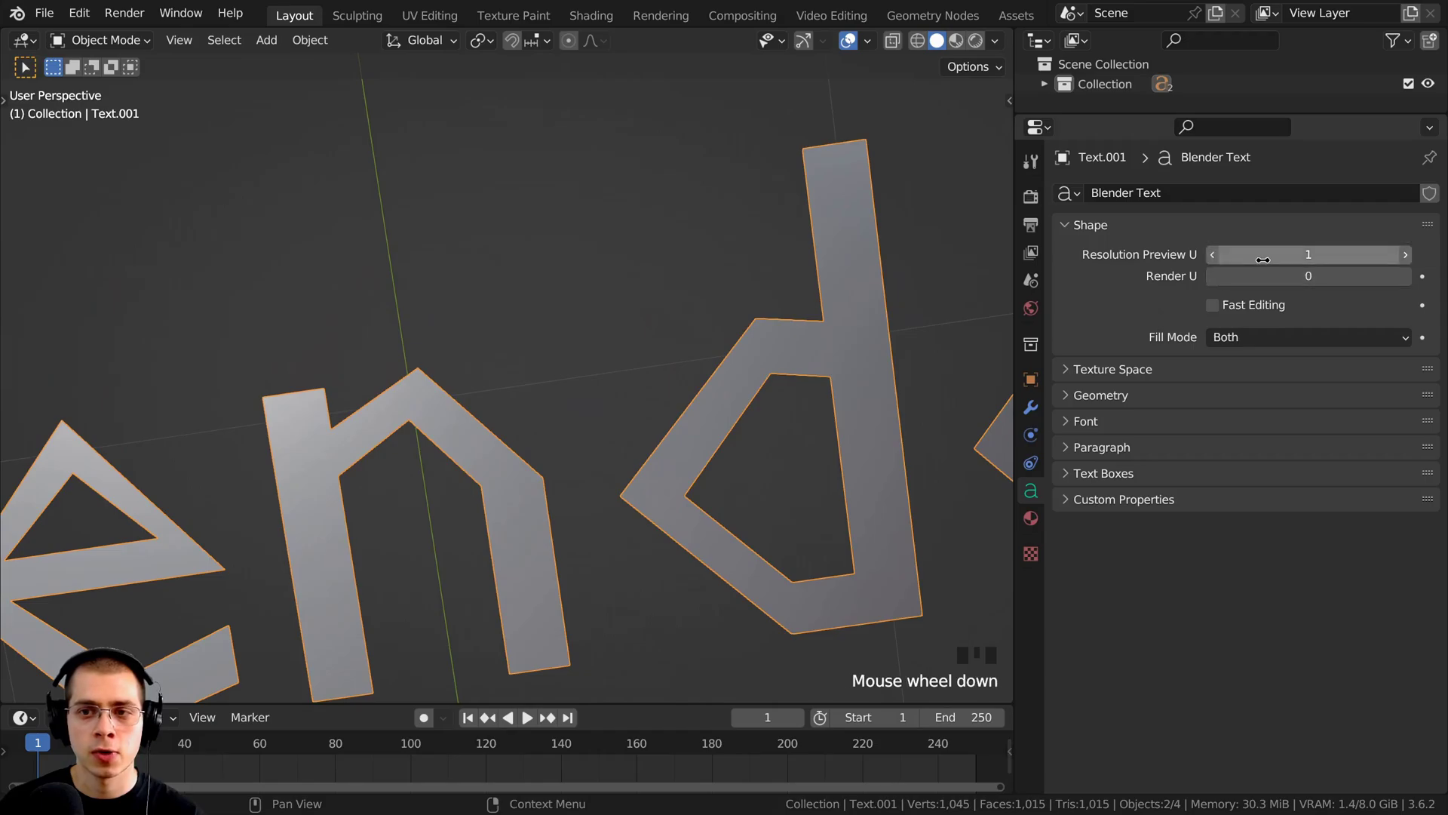
Raise the text's Resolution Preview U to 58 and examine the curves of the letter "n"
left_click_drag(1262, 259, 1302, 262)
middle_click_drag(799, 294, 623, 411)
scroll(527, 467, "up", 6)
middle_click_drag(478, 521, 581, 408)
Set the text's Resolution Preview U to 10 and finally to 12
left_click(1251, 259)
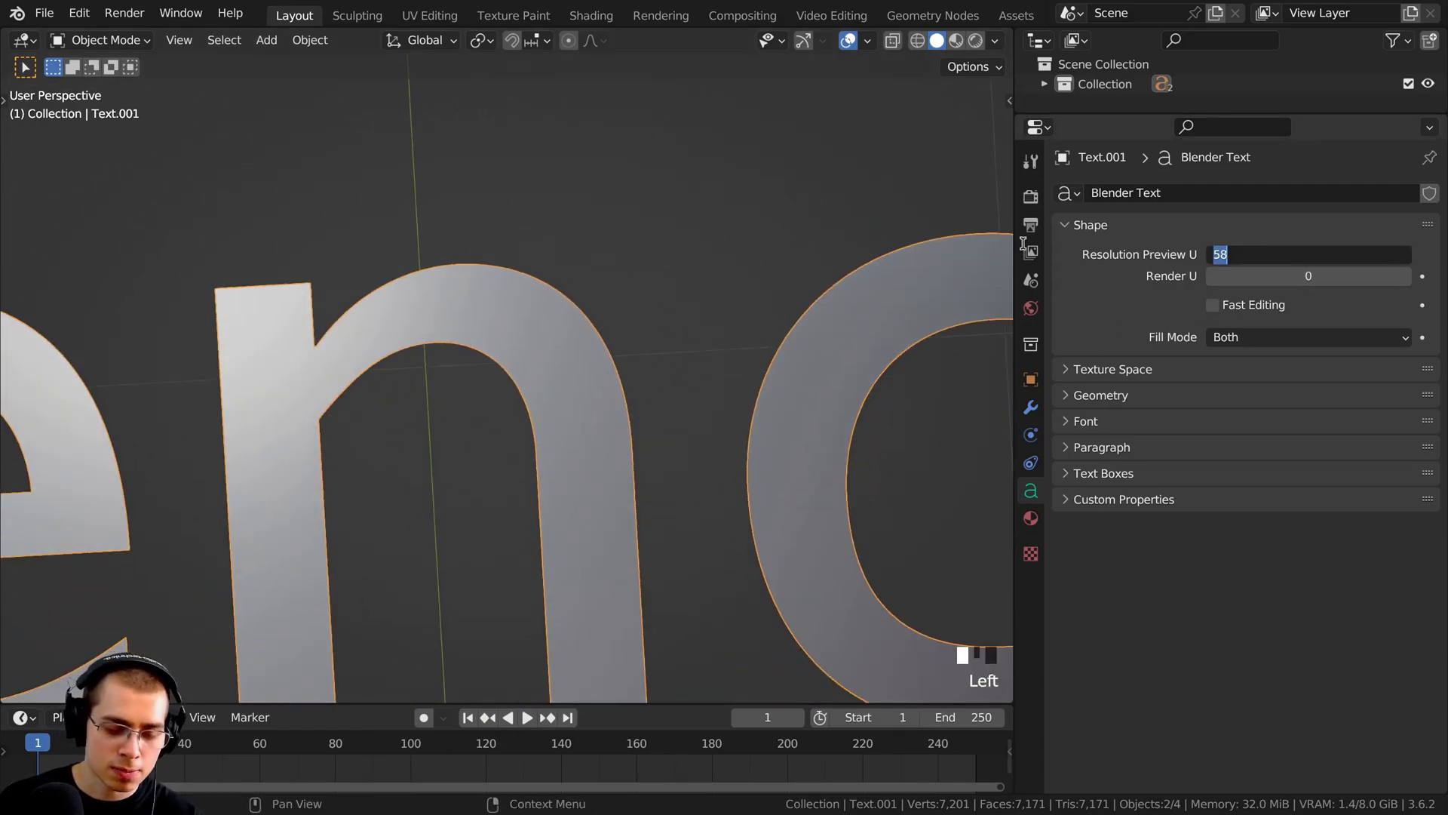
type("10")
key("Return")
scroll(649, 302, "up", 13)
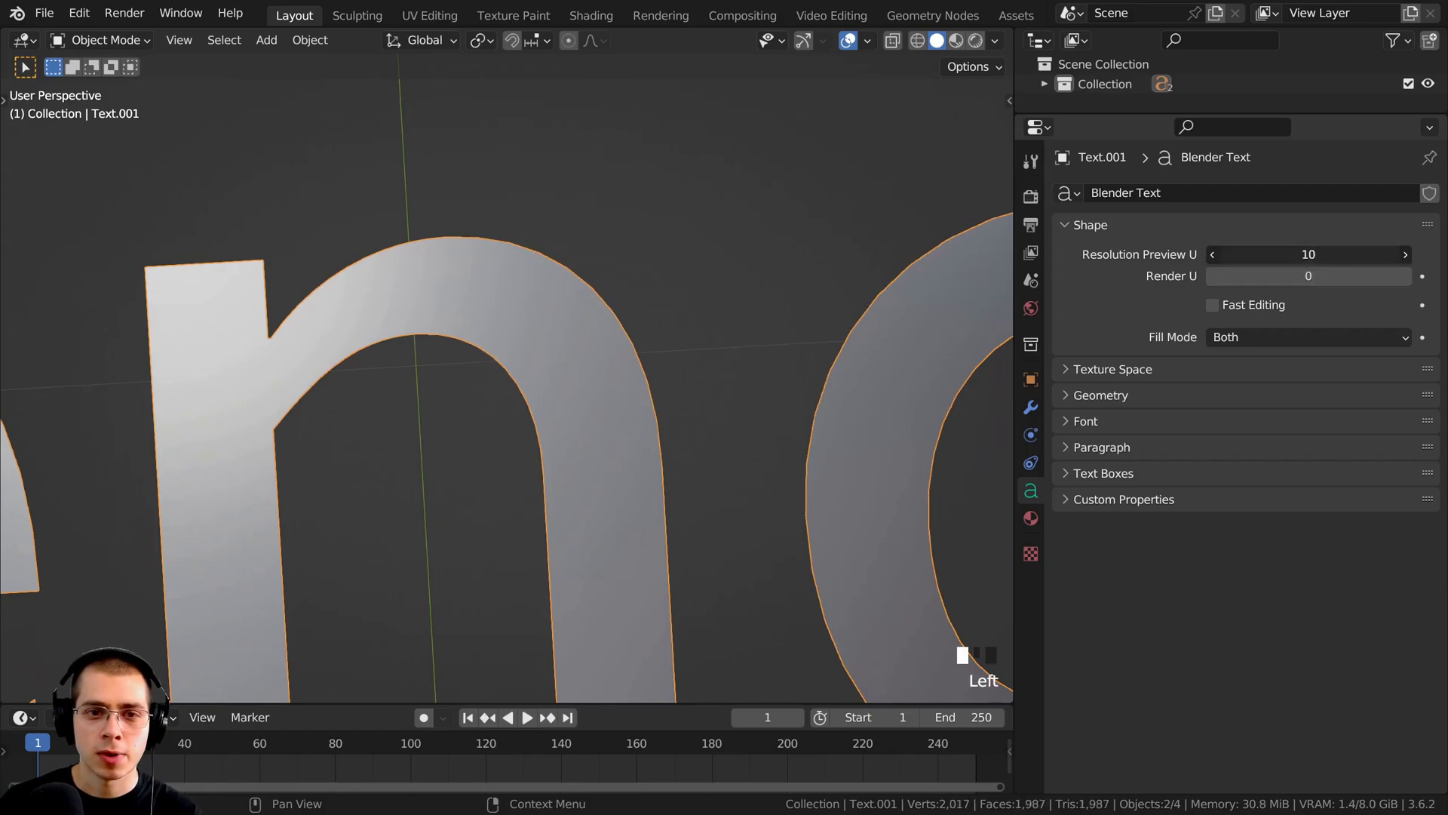
mouse_move(1309, 254)
left_mouse_down()
mouse_move(1282, 255)
mouse_move(1342, 254)
mouse_move(1316, 255)
left_mouse_up()
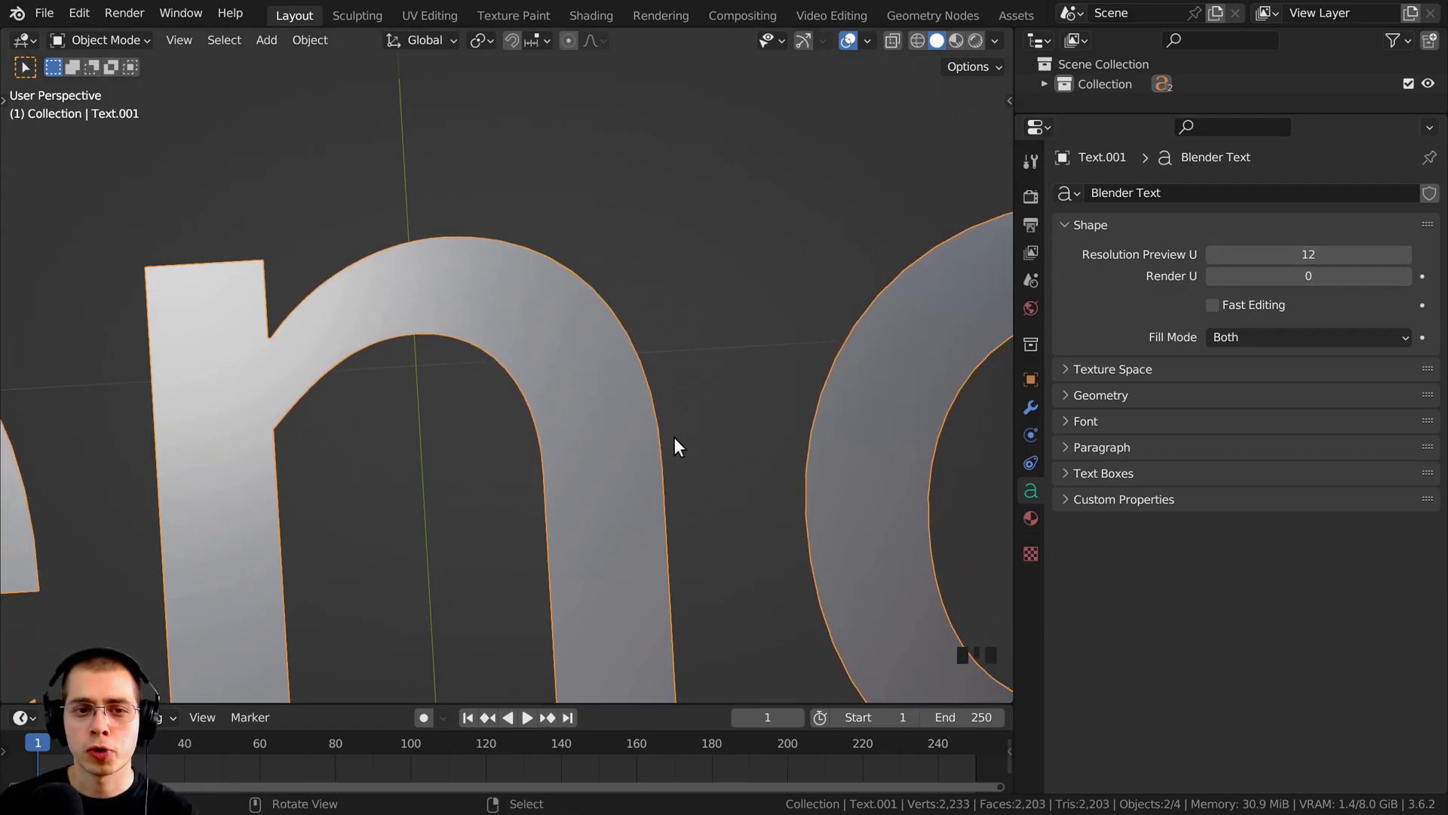
Collapse the text's Shape settings and expand its Geometry settings
left_click(1066, 224)
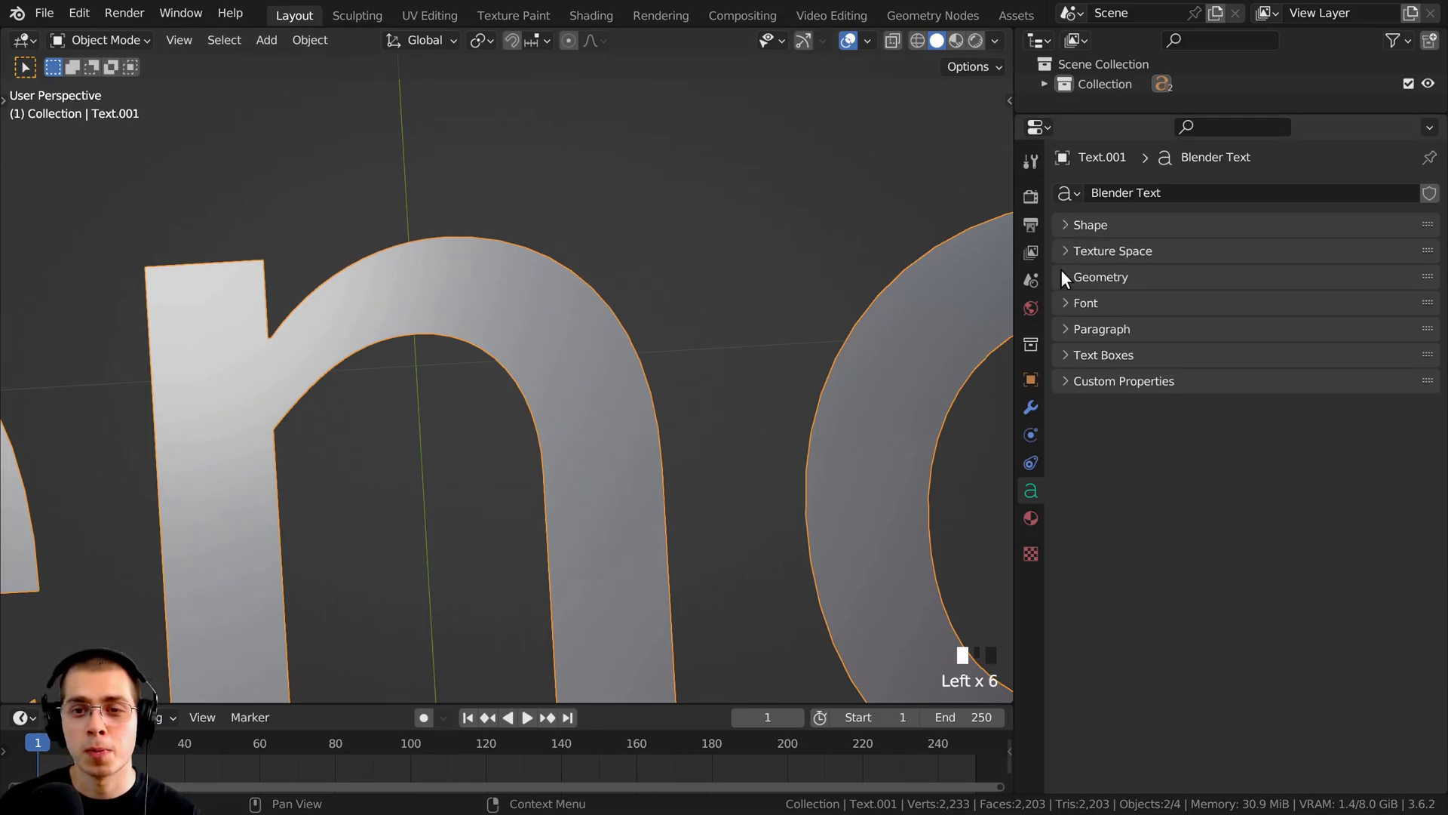
left_click(1064, 277)
scroll(615, 513, "down", 15)
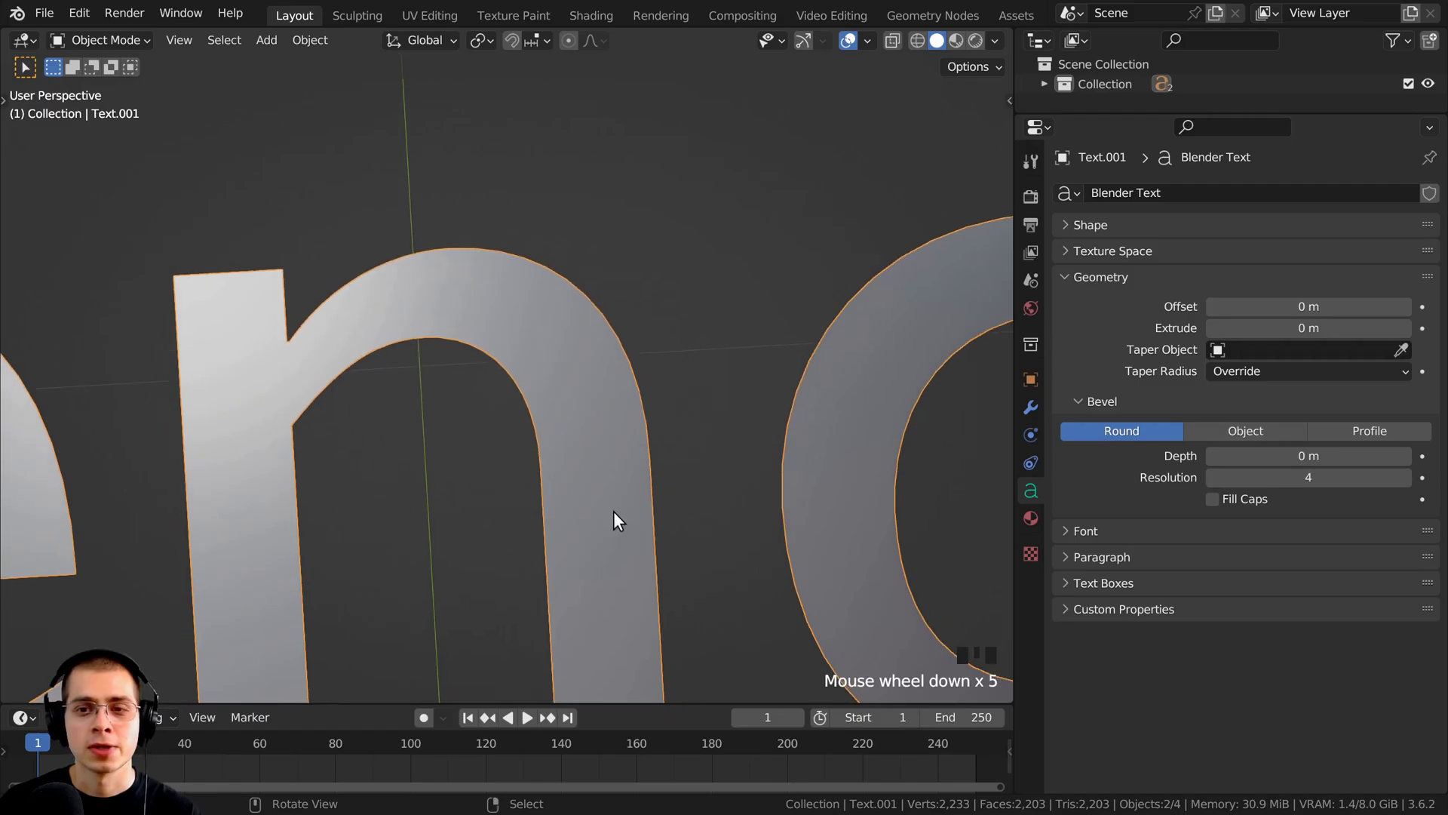
Set the text's Extrude to 0.107 m and look over the thickened letters
middle_click_drag(617, 519, 813, 298)
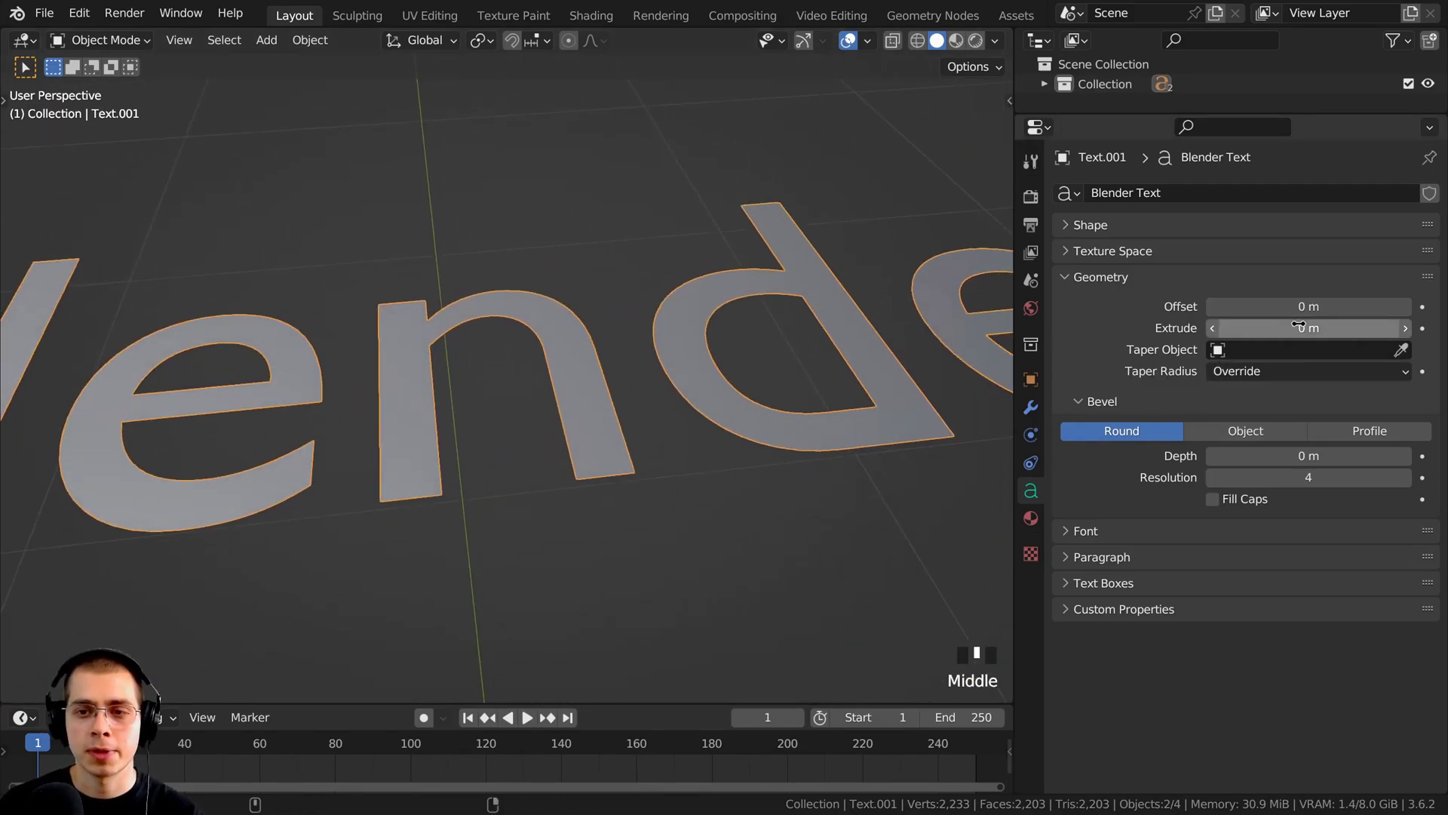
left_click_drag(1308, 327, 1395, 328, "shift")
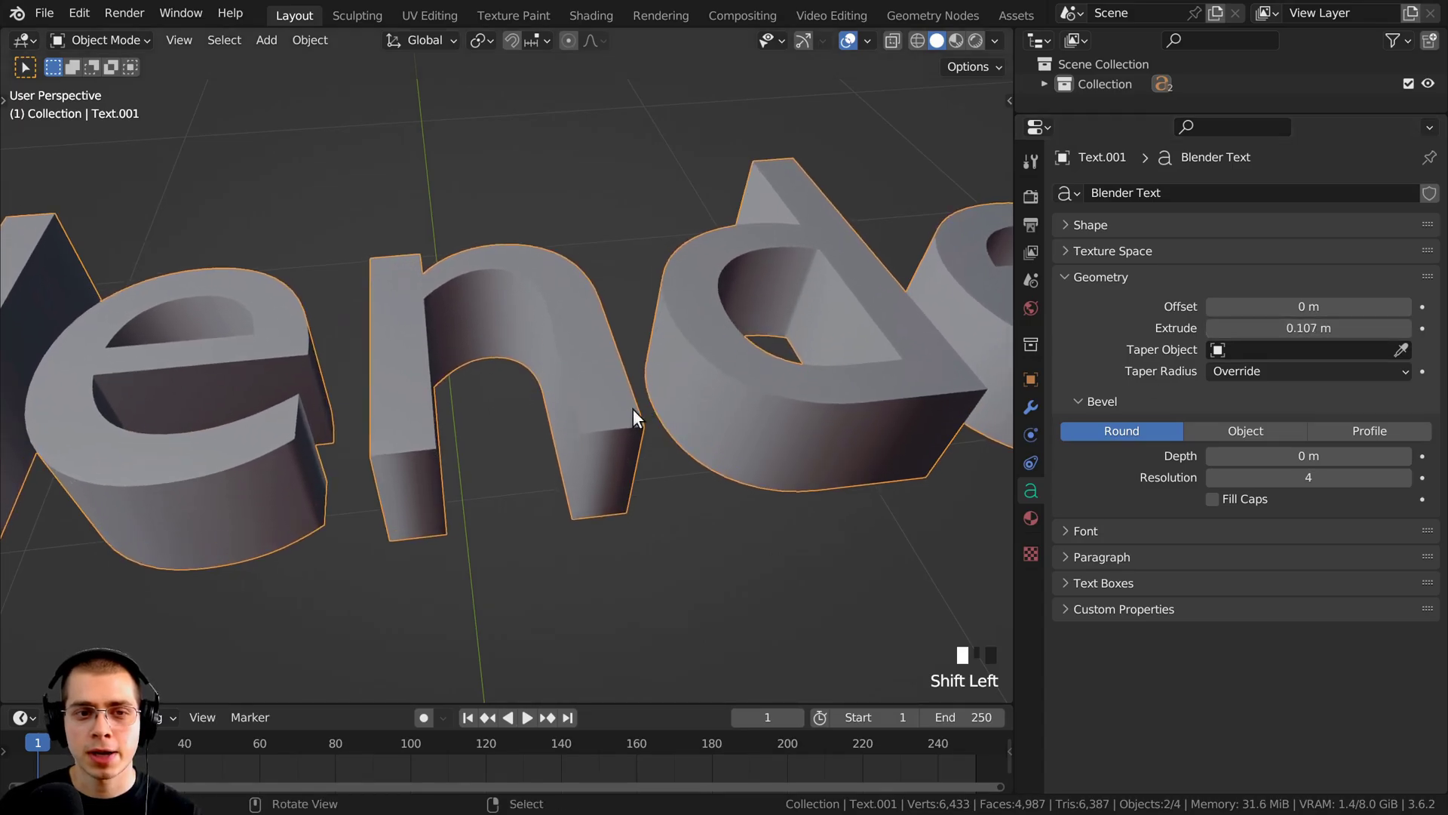
scroll(528, 441, "down", 10)
middle_click_drag(520, 446, 626, 431)
scroll(513, 426, "up", 7)
Raise the text's Offset to 0.043 m and inspect the swollen letters "B" and "e"
mouse_move(1309, 307)
left_mouse_down()
mouse_move(1357, 306)
mouse_move(1309, 306)
left_mouse_up()
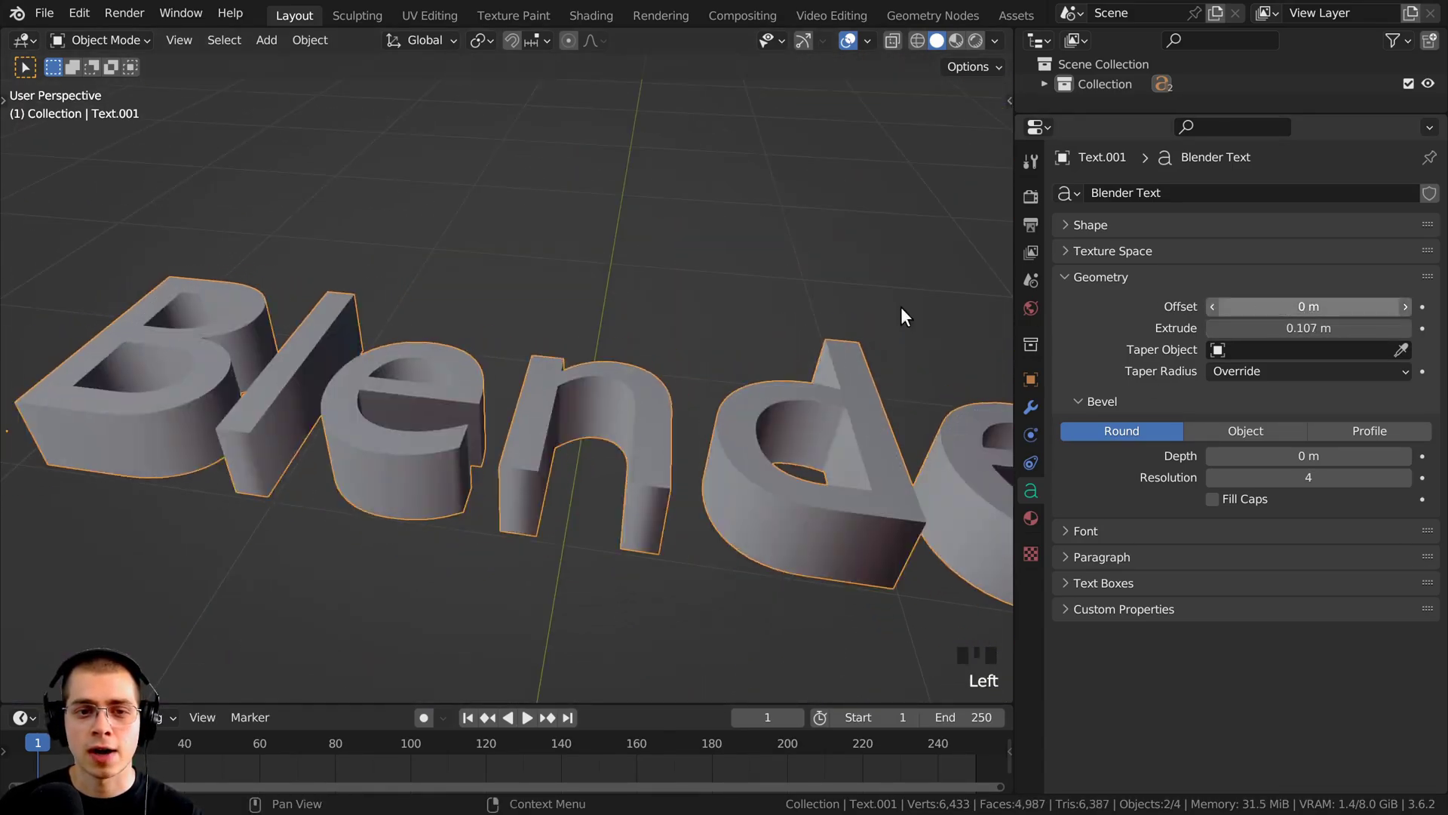
middle_click_drag(754, 362, 557, 362)
mouse_move(557, 362)
middle_mouse_down("shift")
mouse_move(504, 405)
mouse_move(562, 427)
mouse_move(573, 370)
middle_mouse_up("shift")
left_click_drag(1309, 306, 1365, 306, "shift")
scroll(430, 336, "up", 4)
middle_click_drag(739, 452, 577, 337, "shift")
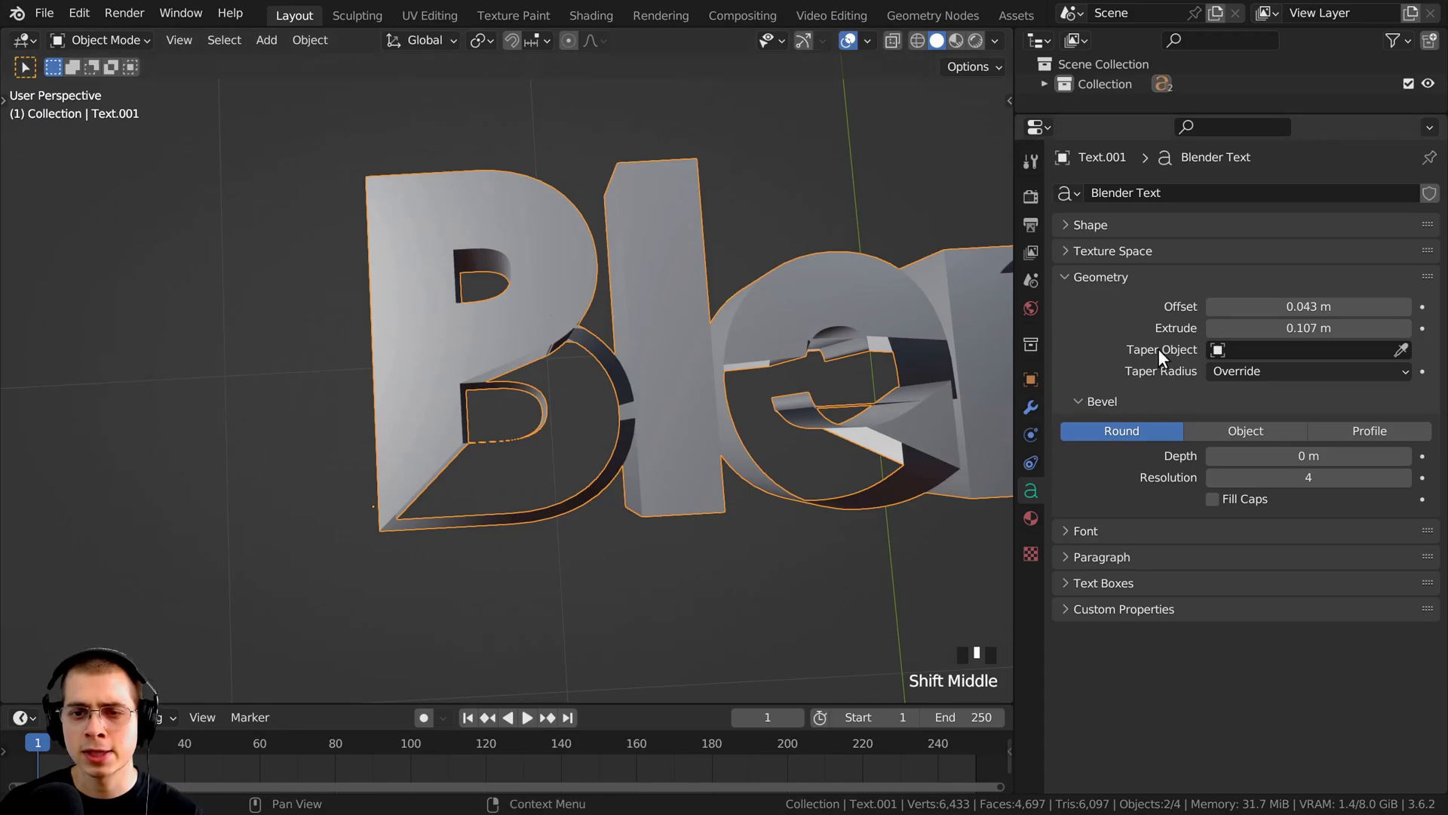
Lower the text's Offset to -0.02 m and look over the thinner letters
mouse_move(1308, 306)
left_mouse_down("shift")
mouse_move(1237, 306)
mouse_move(1300, 306)
mouse_move(1243, 307)
mouse_move(1282, 306)
left_mouse_up("shift")
left_click_drag(1296, 306, 1261, 306)
scroll(736, 362, "down", 5)
middle_click_drag(736, 356, 618, 358)
scroll(645, 360, "up", 3)
left_click(1309, 306, "shift")
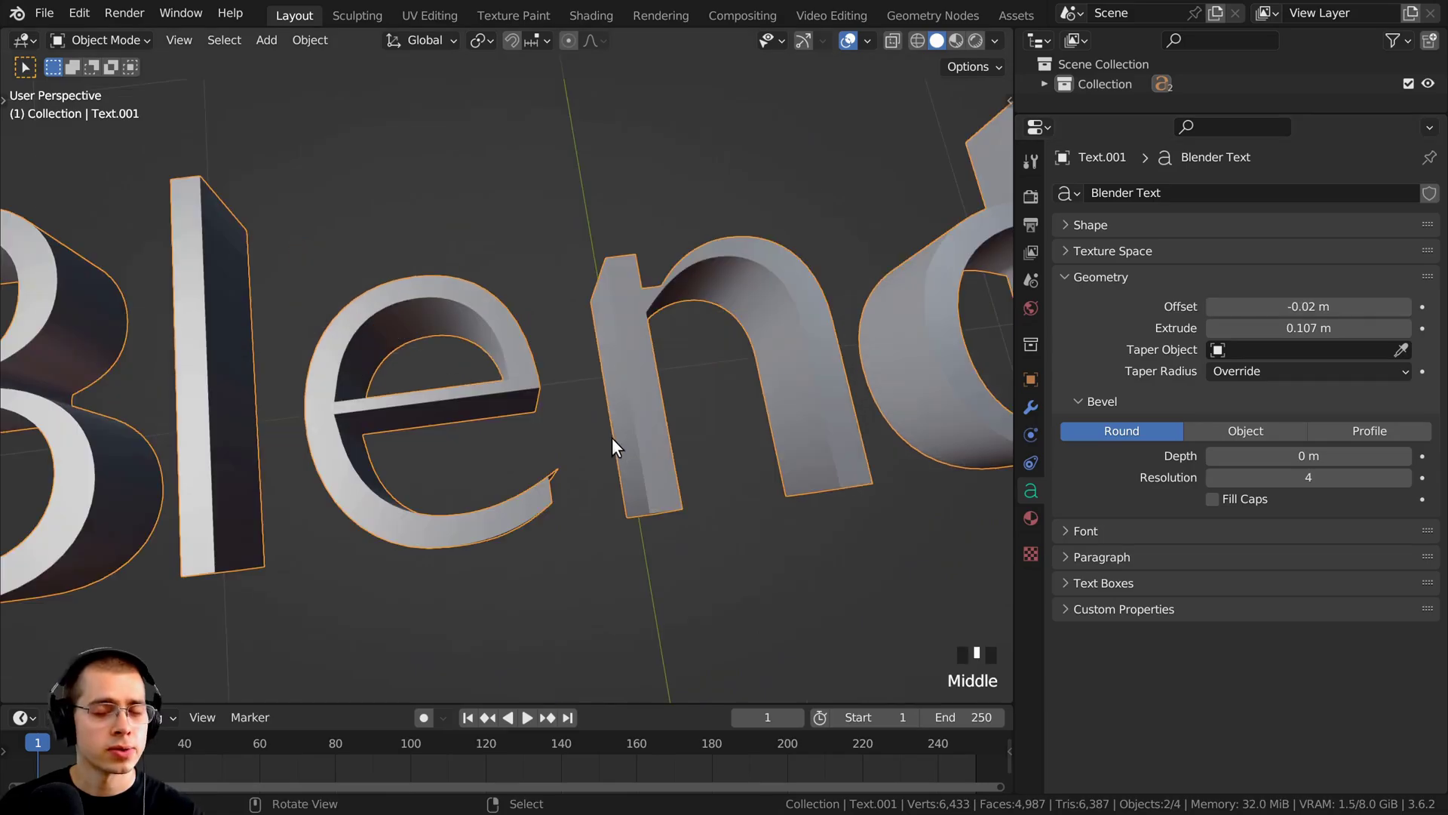
middle_click_drag(612, 437, 464, 382)
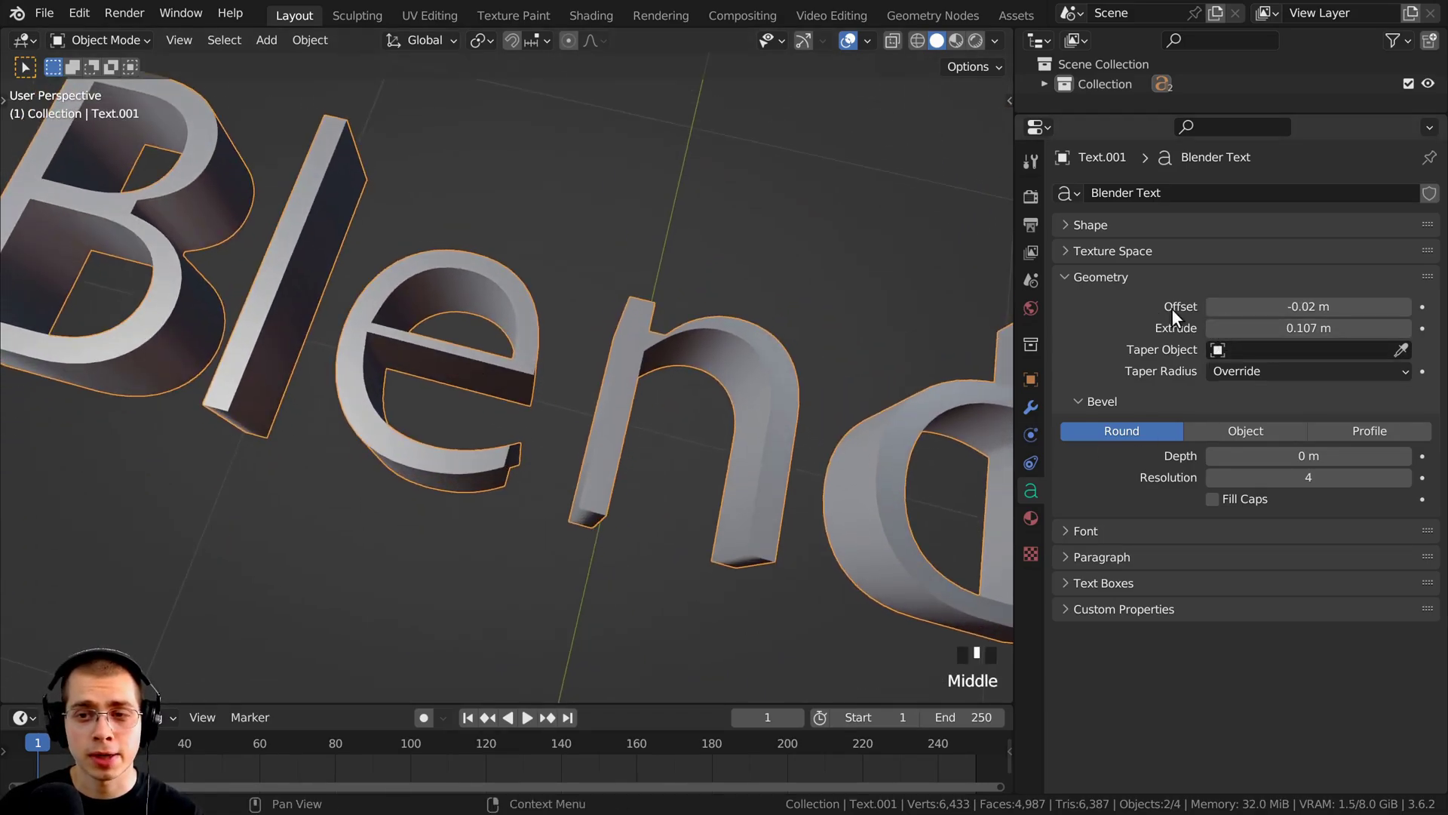
Bring the text's Offset close to zero, lower it again to -0.034 m, and inspect the letter "e"
left_click_drag(1309, 306, 1350, 306, "shift")
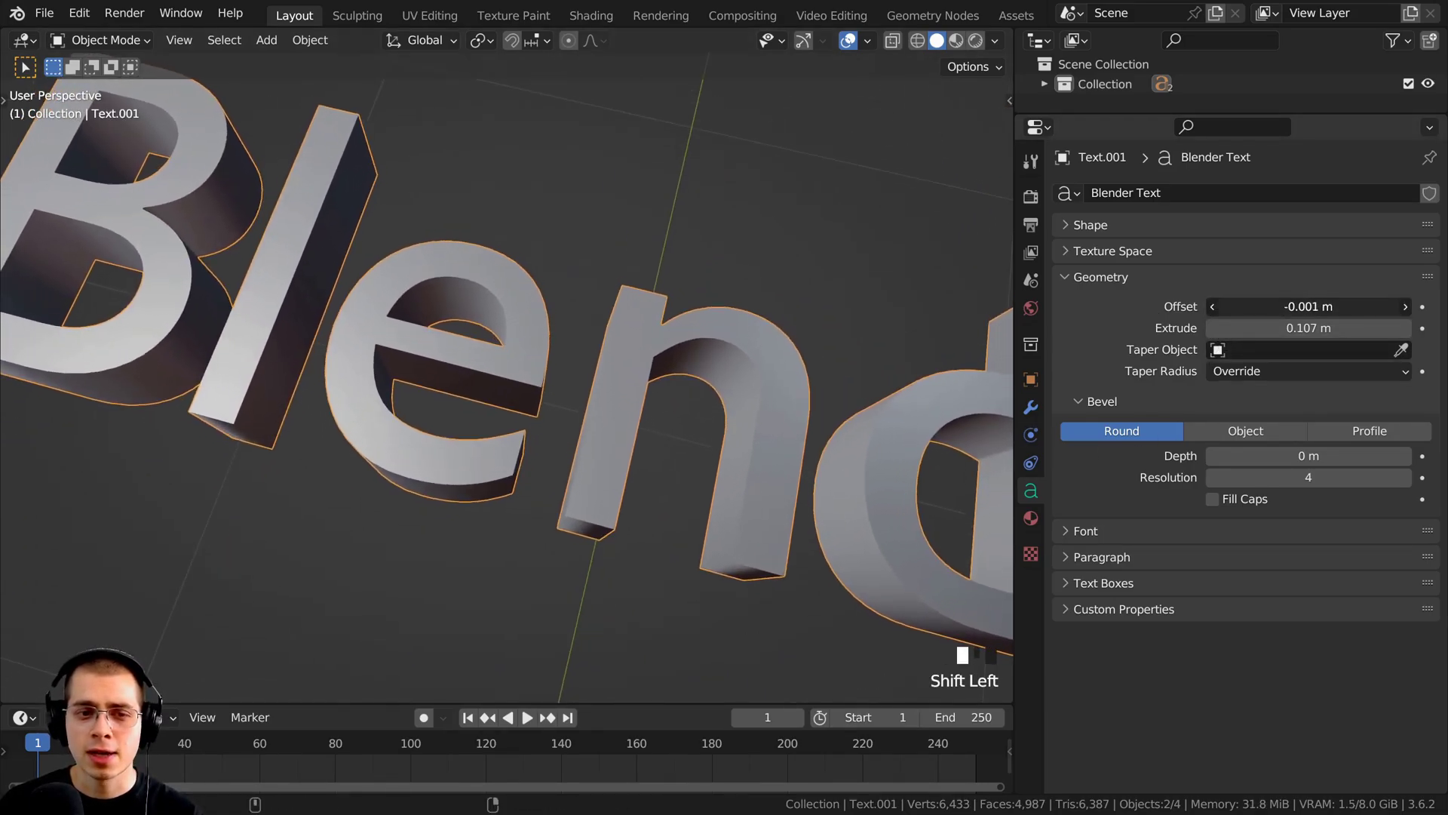
middle_click_drag(520, 362, 533, 375, "shift")
scroll(555, 446, "up", 3)
left_click_drag(1252, 304, 1184, 304, "shift")
middle_click_drag(649, 445, 677, 447)
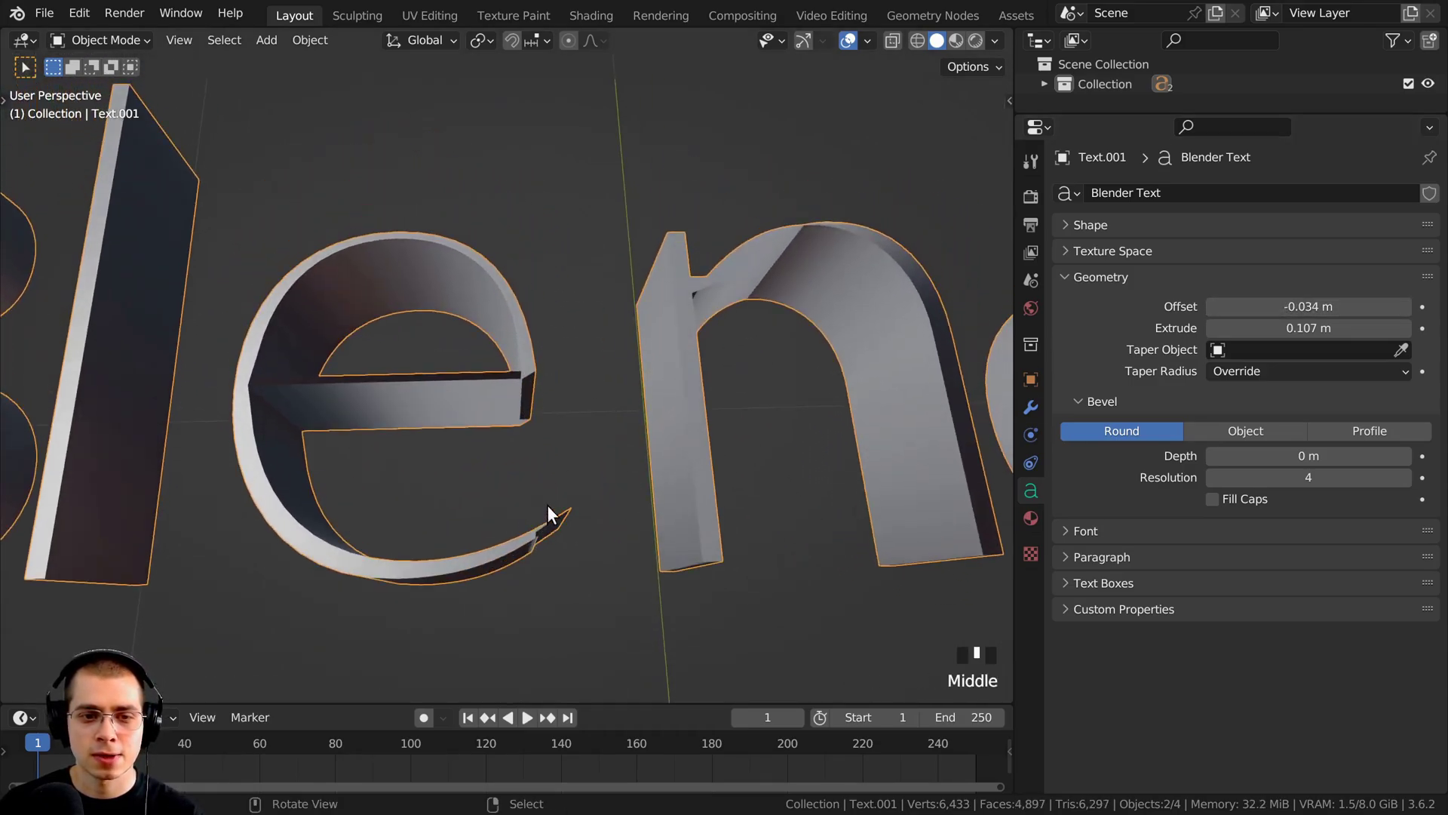
mouse_move(548, 515)
middle_mouse_down()
mouse_move(504, 516)
mouse_move(528, 520)
middle_mouse_up()
Set the text's Offset to 0.003 m and view the letter "B" up close
left_click_drag(1309, 307, 1365, 307, "shift")
middle_click_drag(591, 305, 749, 351)
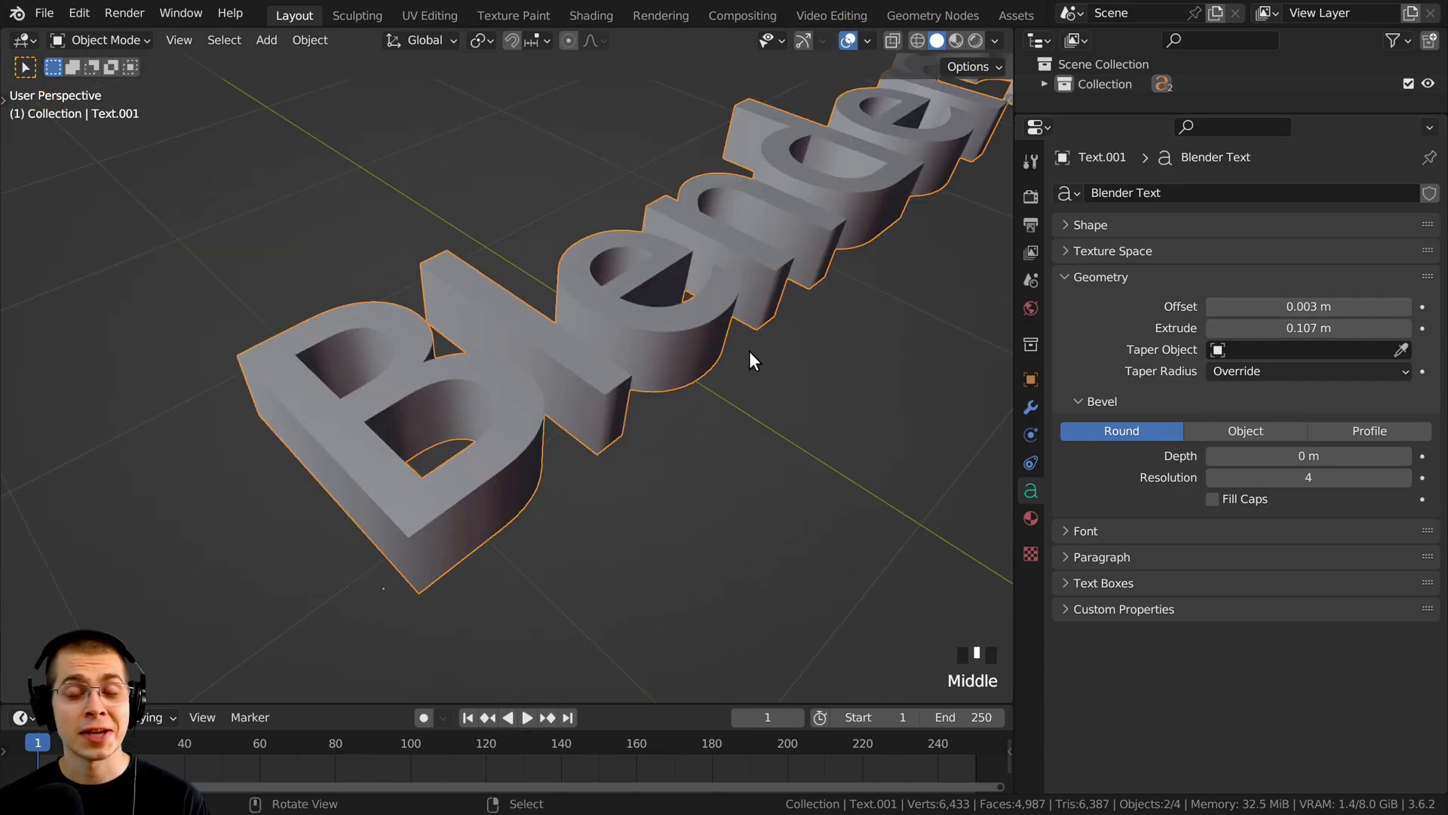
middle_click_drag(514, 494, 634, 404, "shift")
scroll(633, 404, "up", 4)
middle_click_drag(506, 405, 478, 387, "shift")
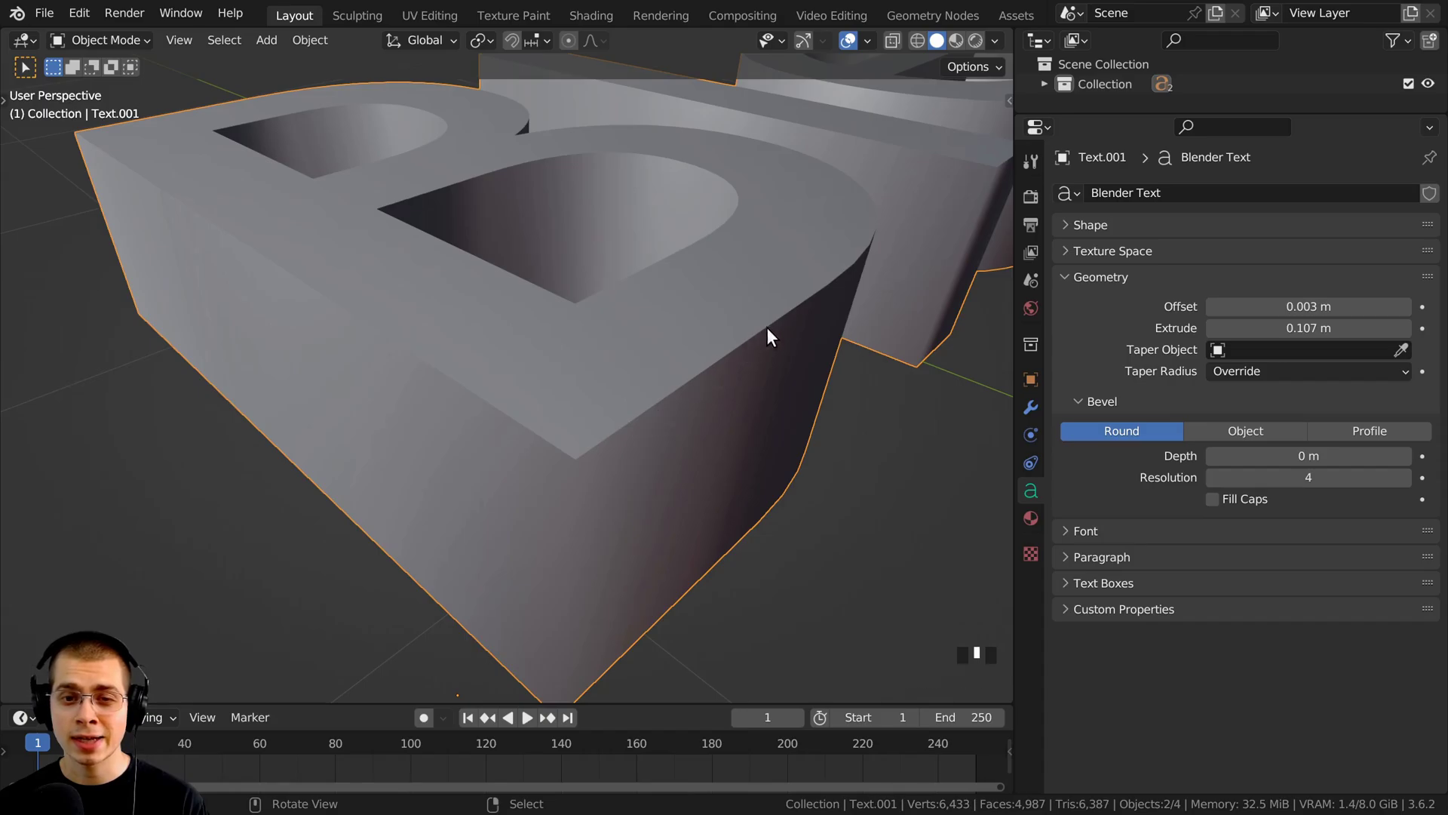
Give the text a round bevel with a Depth of 0.012 m
scroll(457, 383, "down", 2)
middle_click_drag(537, 433, 516, 419, "shift")
scroll(549, 373, "up", 2)
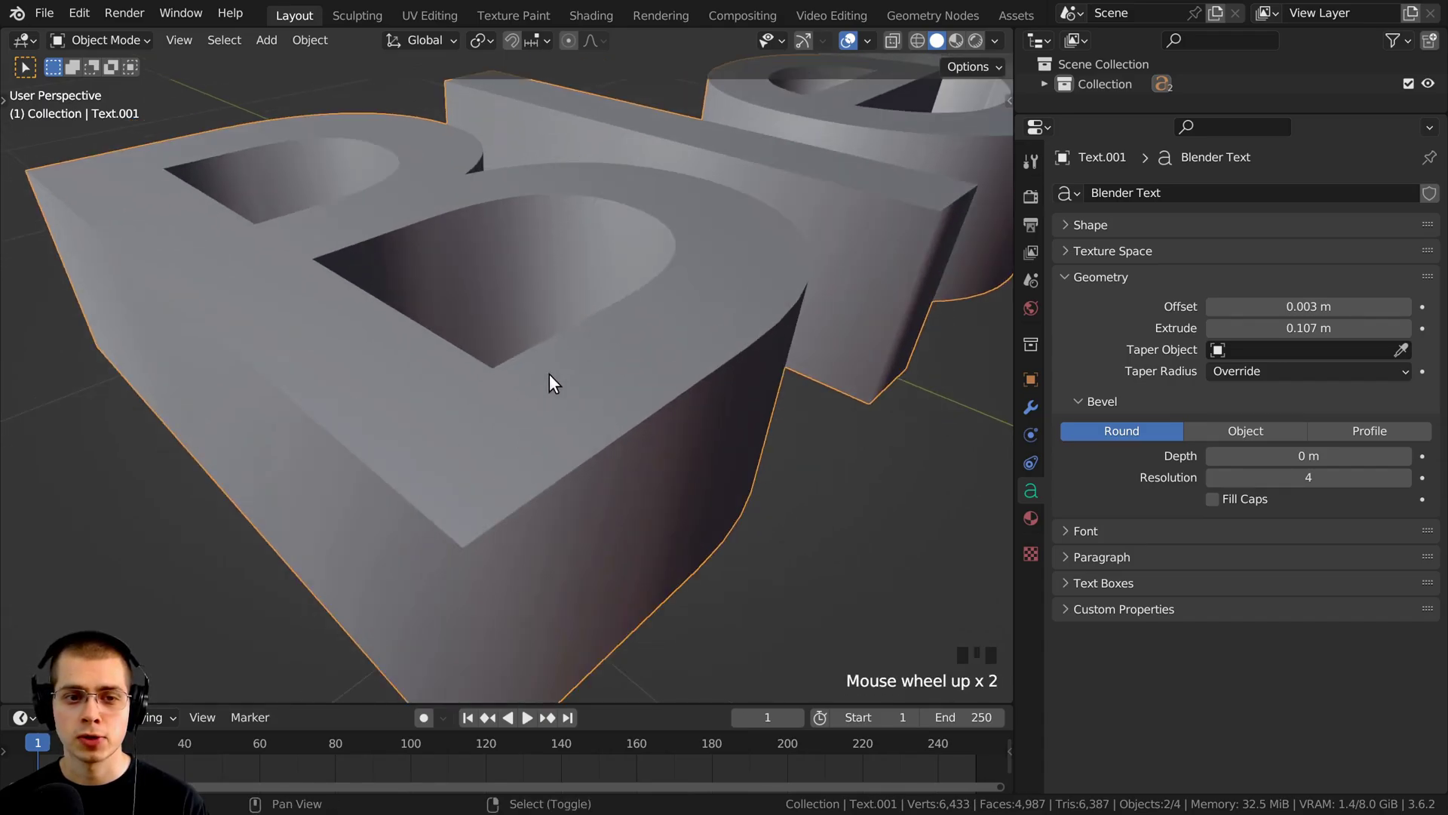
middle_click_drag(549, 373, 557, 404, "shift")
scroll(995, 355, "down", 1)
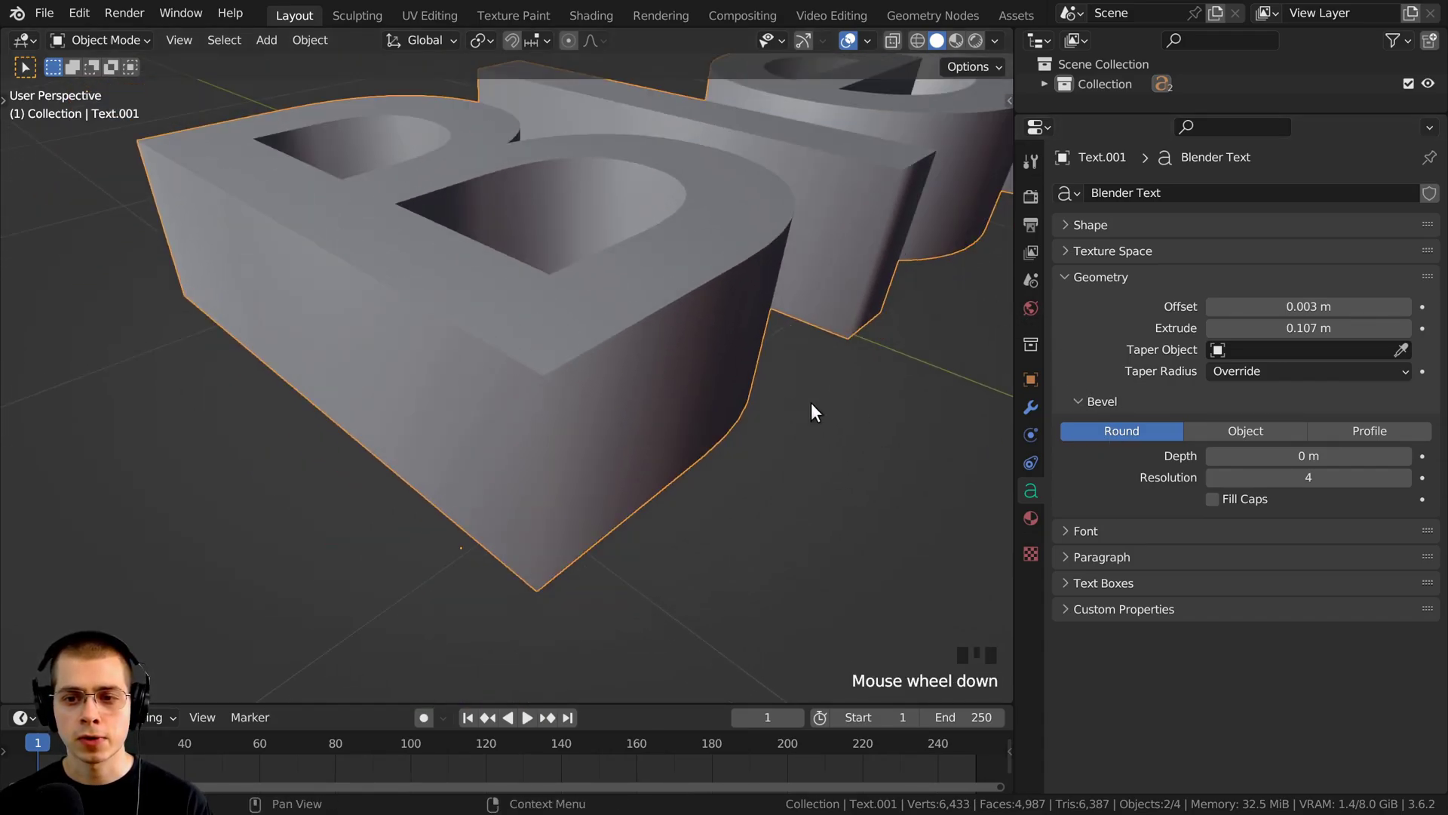
scroll(811, 402, "up", 1)
mouse_move(1259, 453)
left_mouse_down()
mouse_move(1327, 452)
mouse_move(1259, 453)
mouse_move(1319, 452)
mouse_move(1244, 477)
left_mouse_up()
Raise the bevel Resolution gradually to 9 and inspect the rounded edges of the "B"
left_click(1403, 478)
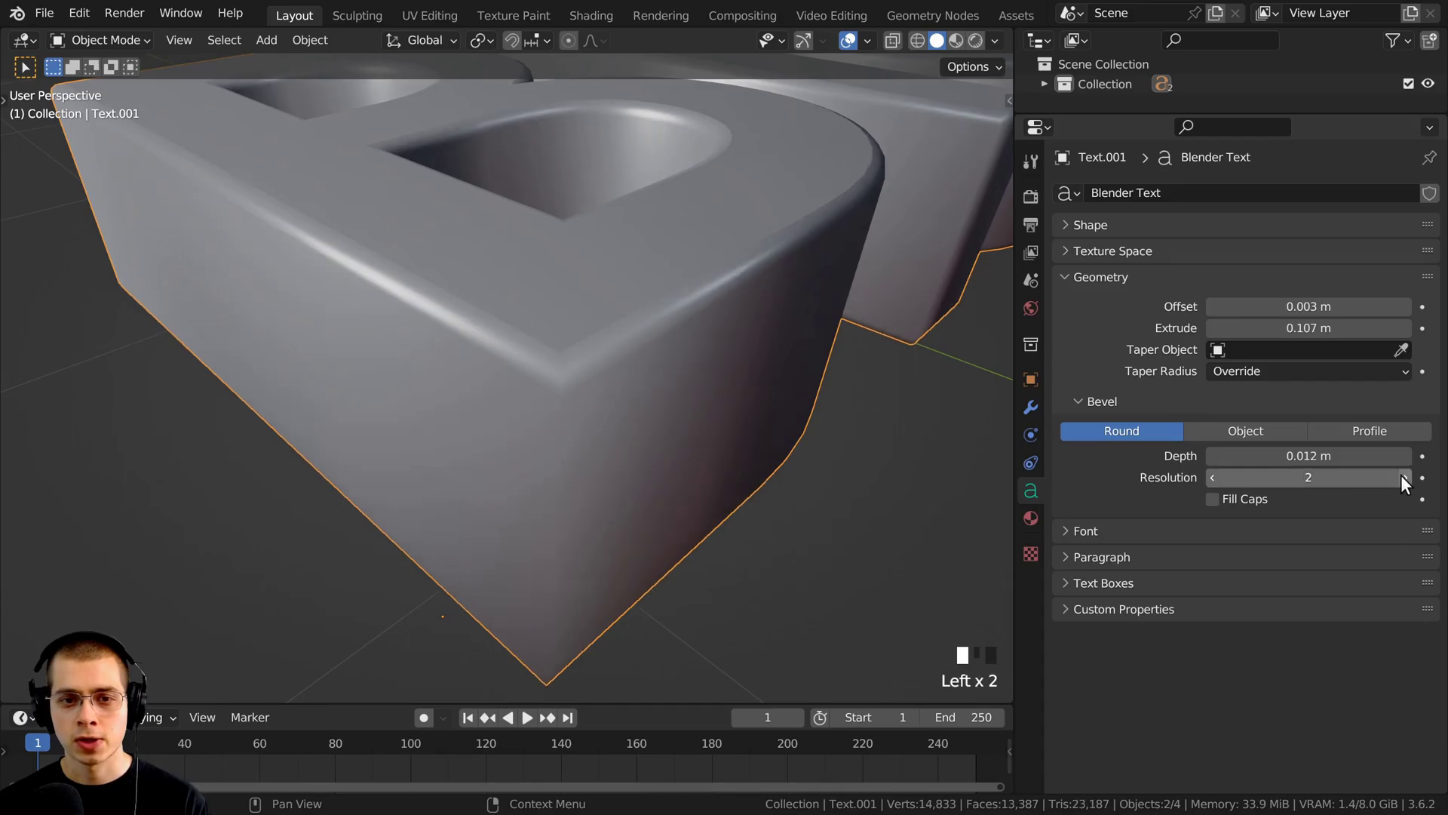
left_click(1402, 479)
left_click(1403, 478)
left_click(1402, 478)
left_click(1402, 478)
left_click(1403, 478)
scroll(658, 319, "down", 2)
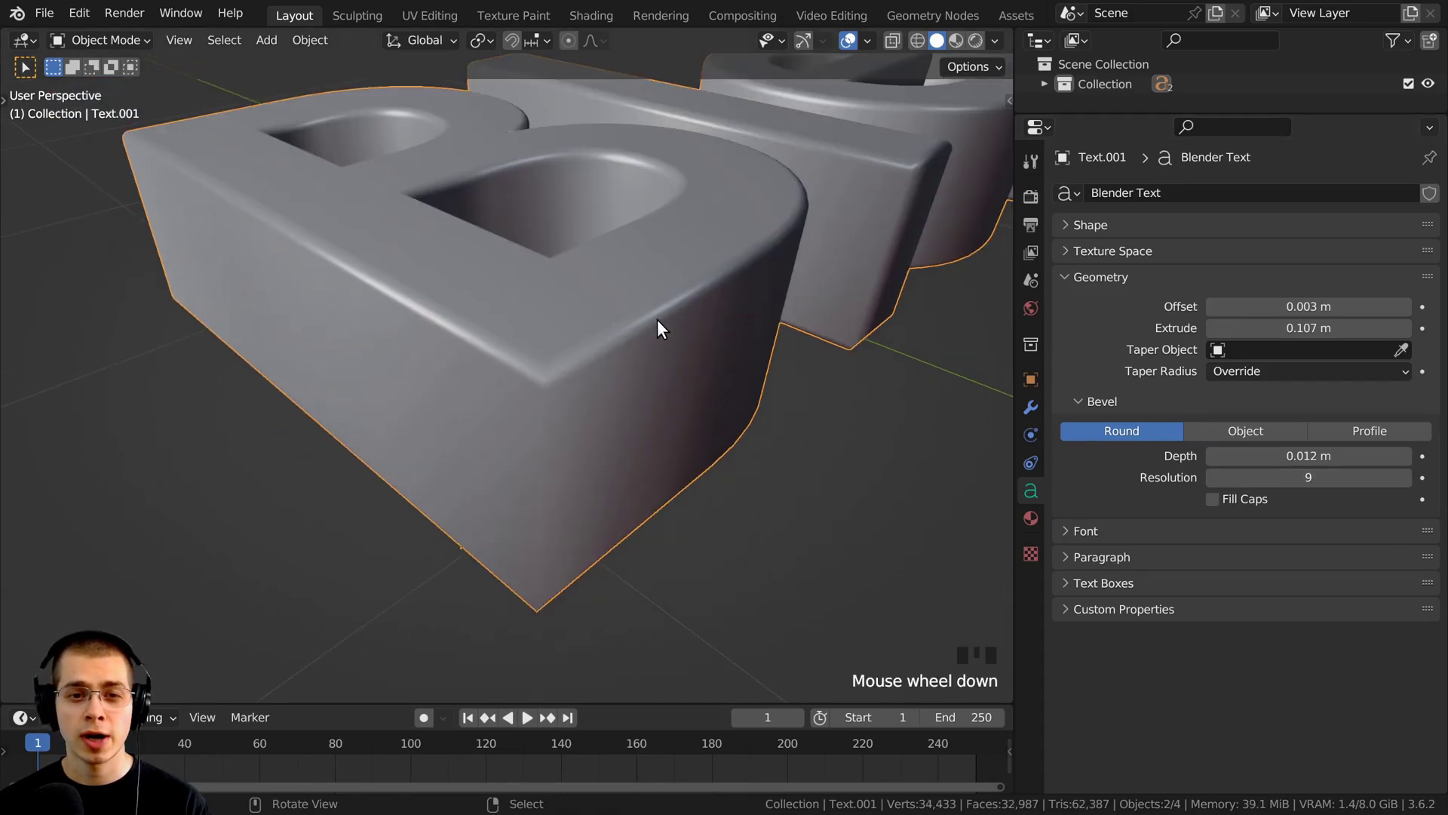
middle_click_drag(638, 350, 632, 369)
scroll(638, 365, "up", 2)
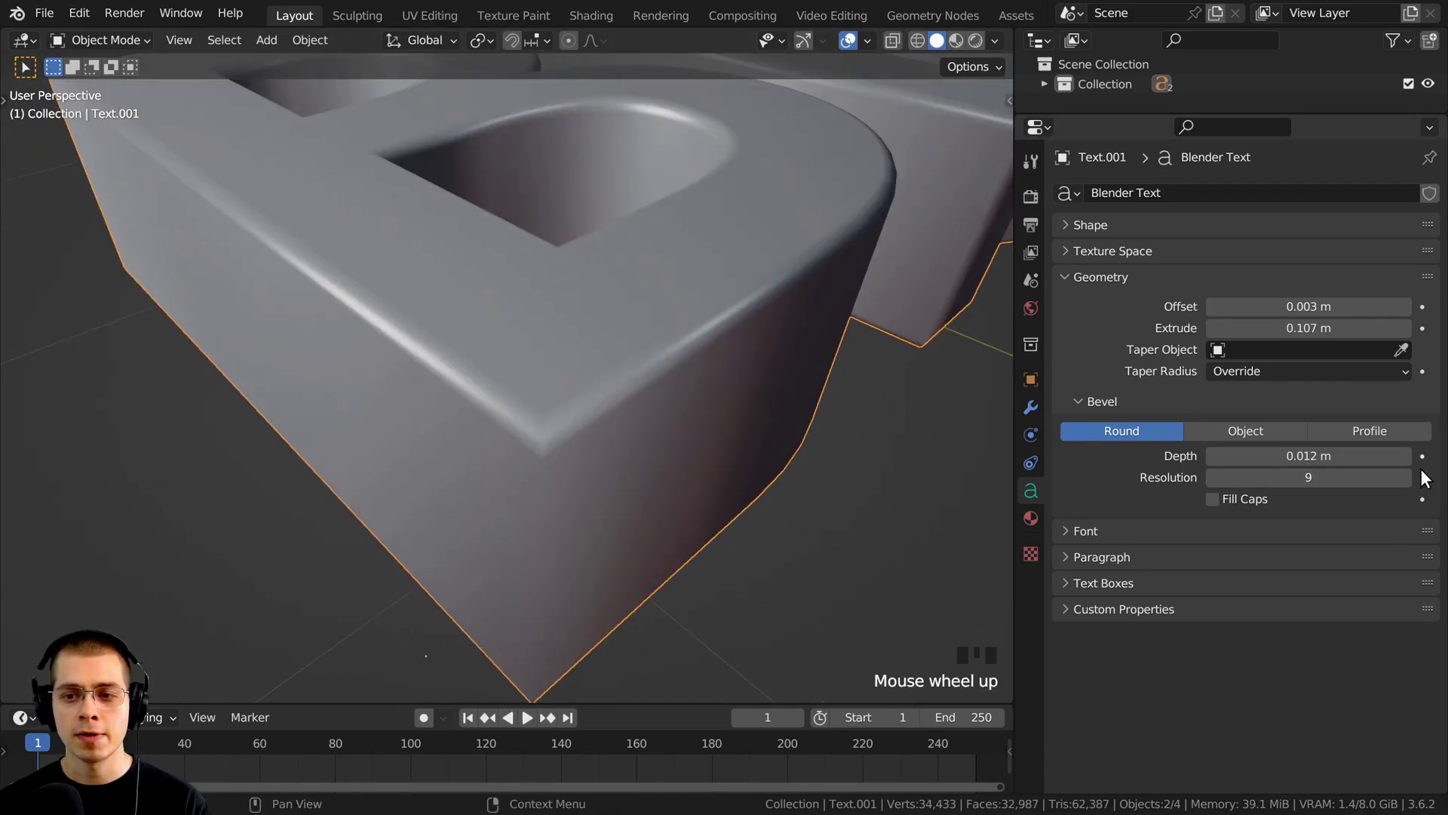
Lower the bevel Resolution stepwise through 8 and 5 while checking the edges, and finally set it to 10
scroll(699, 405, "down", 2)
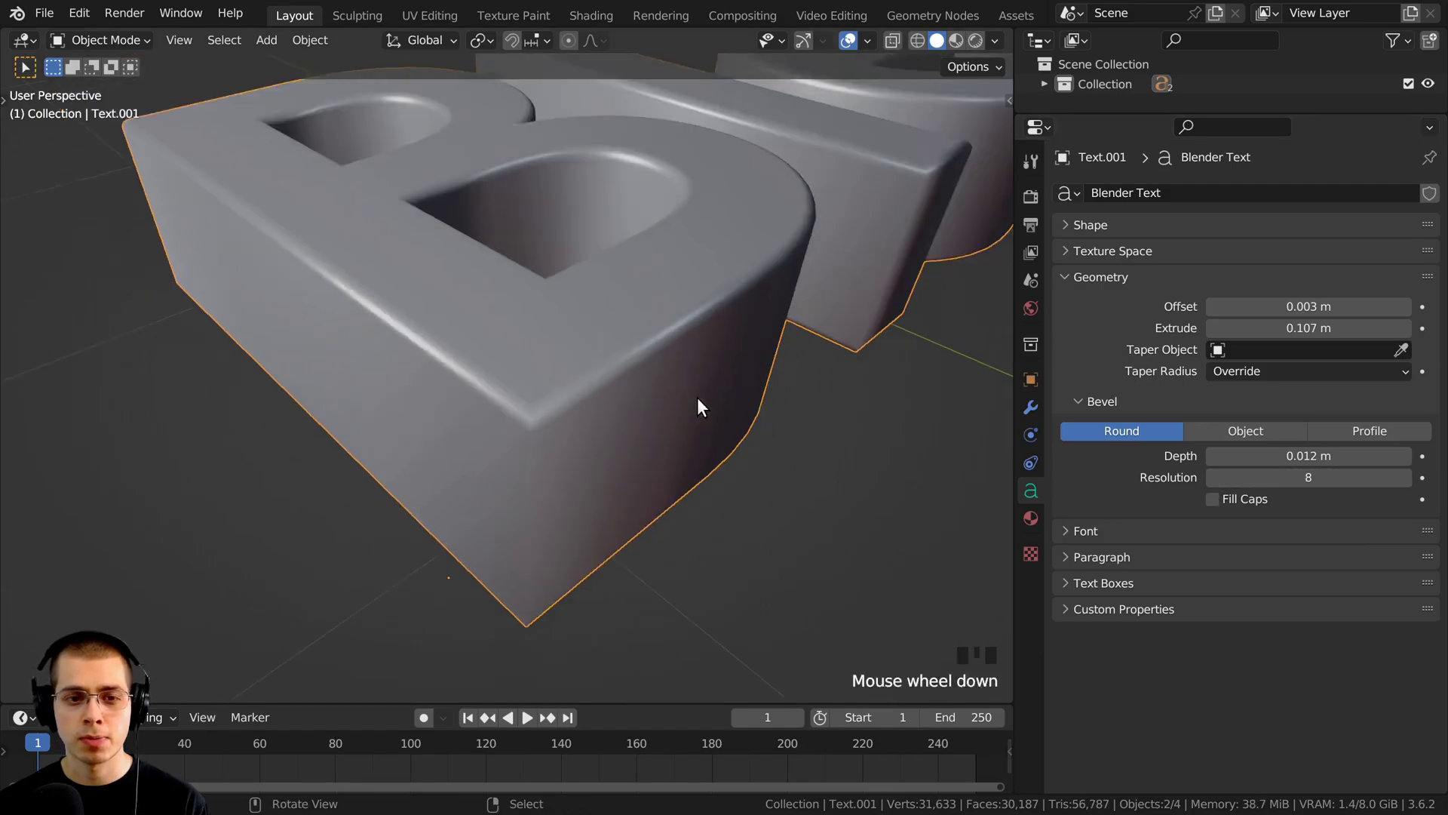
middle_click_drag(699, 404, 683, 376)
scroll(682, 376, "up", 3)
left_click(1212, 477)
left_click(1212, 477)
left_click(1212, 478)
left_click(1212, 478)
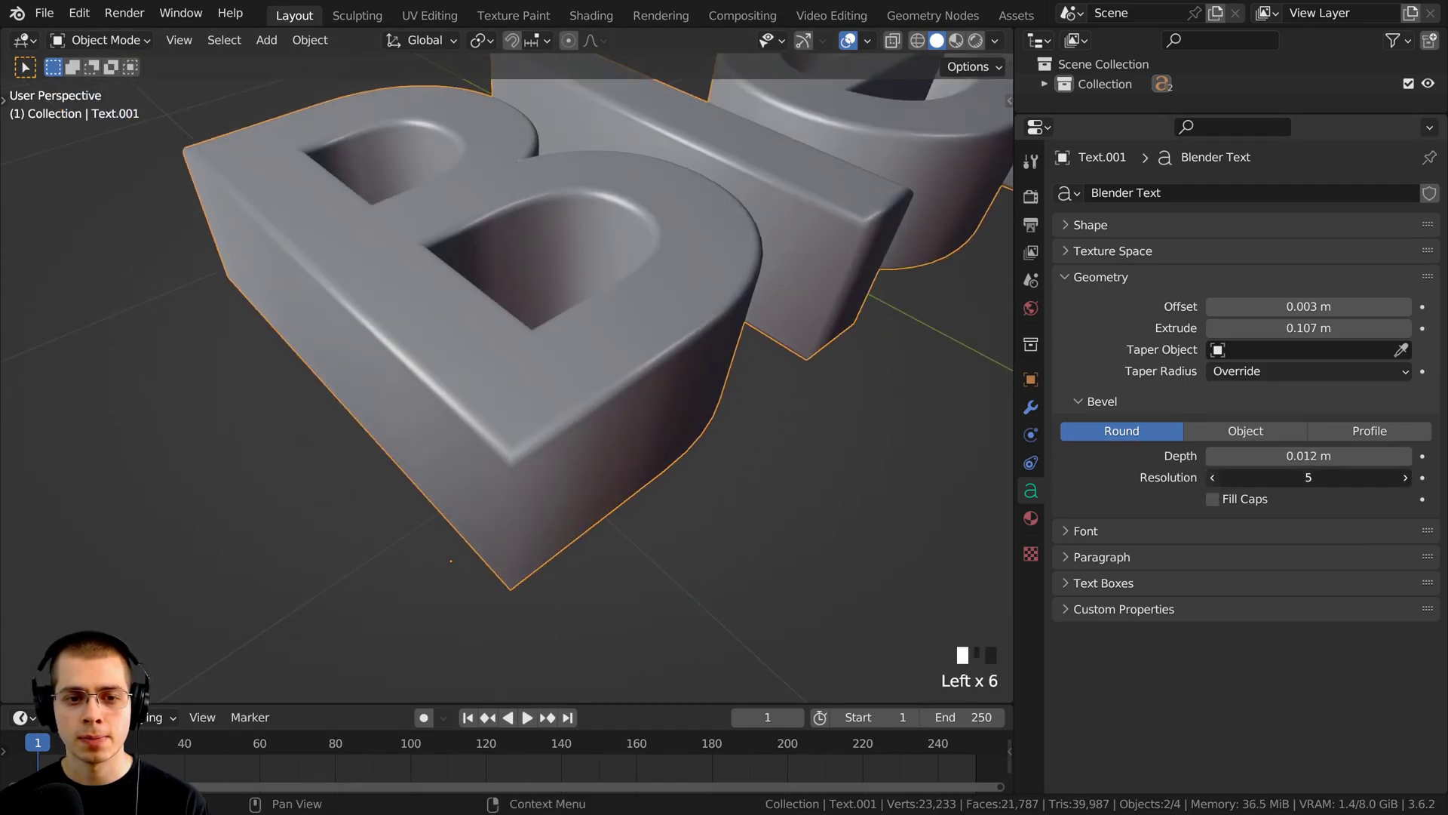
left_click(1212, 477)
left_click(1212, 477)
middle_click_drag(724, 362, 791, 316)
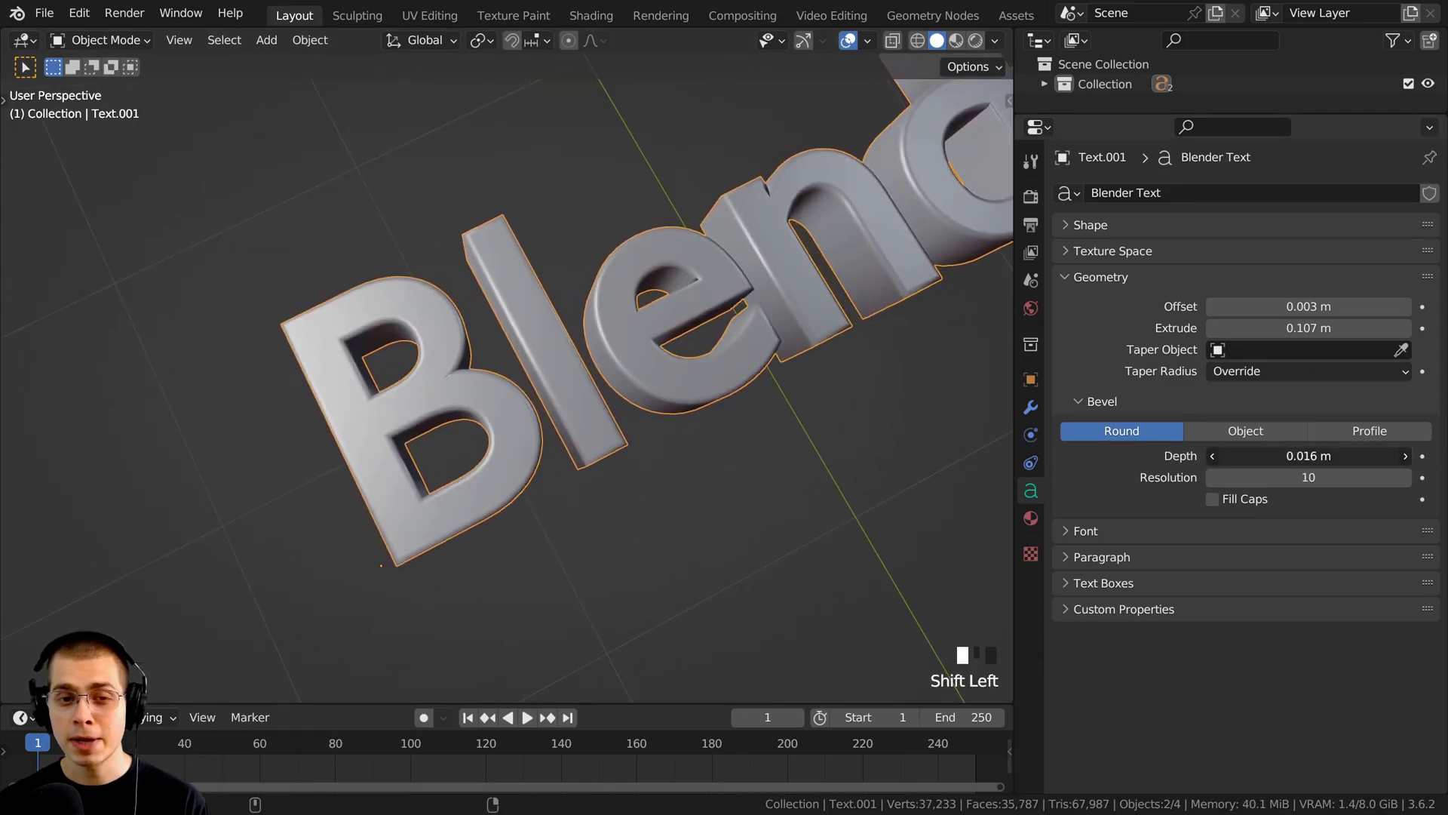
Try a bevel Depth of 0.066 m, and reduce it to 0.007 m
left_click_drag(1308, 456, 1350, 455, "shift")
scroll(654, 236, "up", 4)
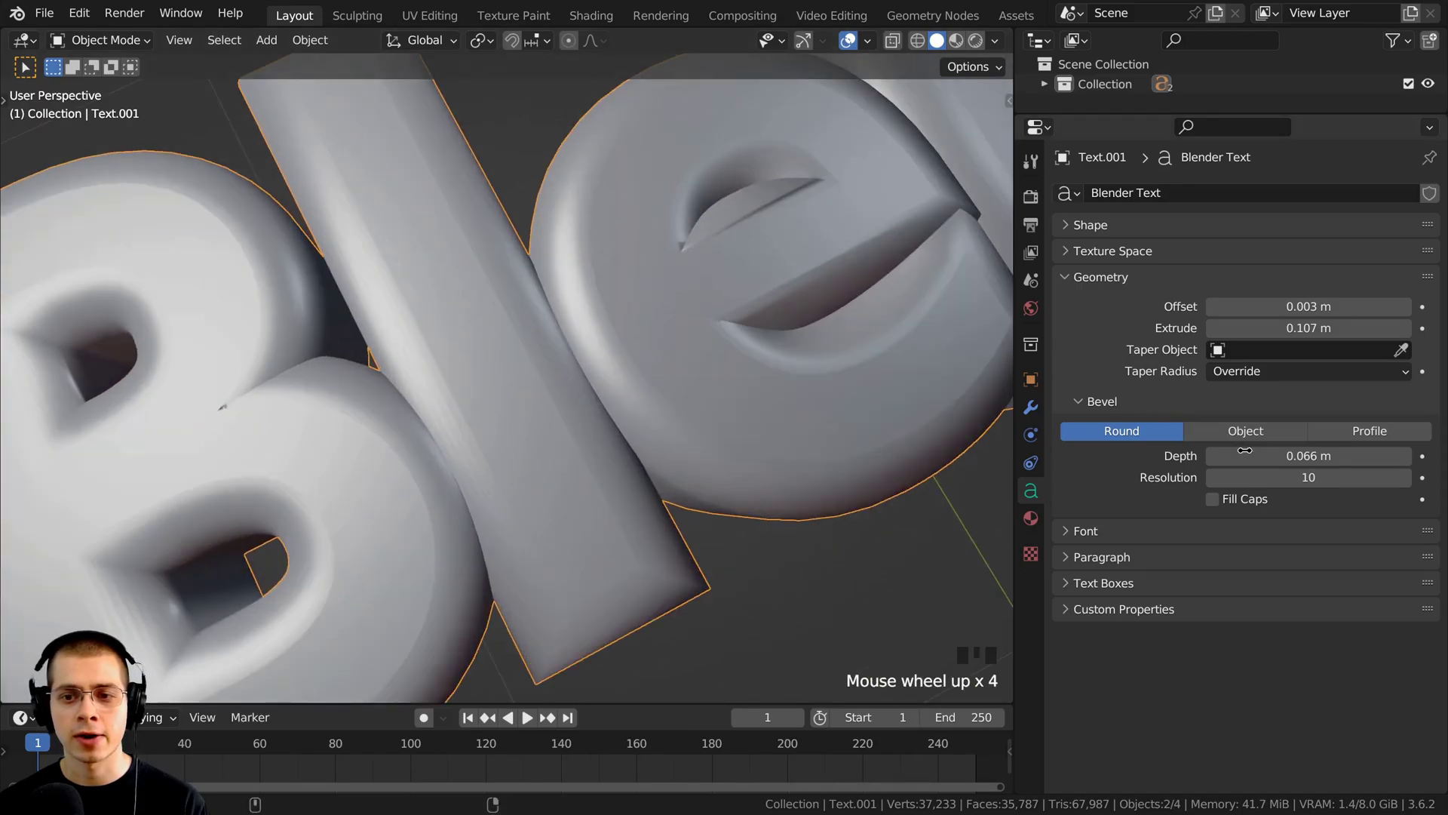
left_click_drag(1245, 456, 1183, 456, "shift")
mouse_move(483, 460)
middle_mouse_down()
mouse_move(529, 414)
mouse_move(494, 492)
mouse_move(436, 478)
mouse_move(481, 468)
middle_mouse_up()
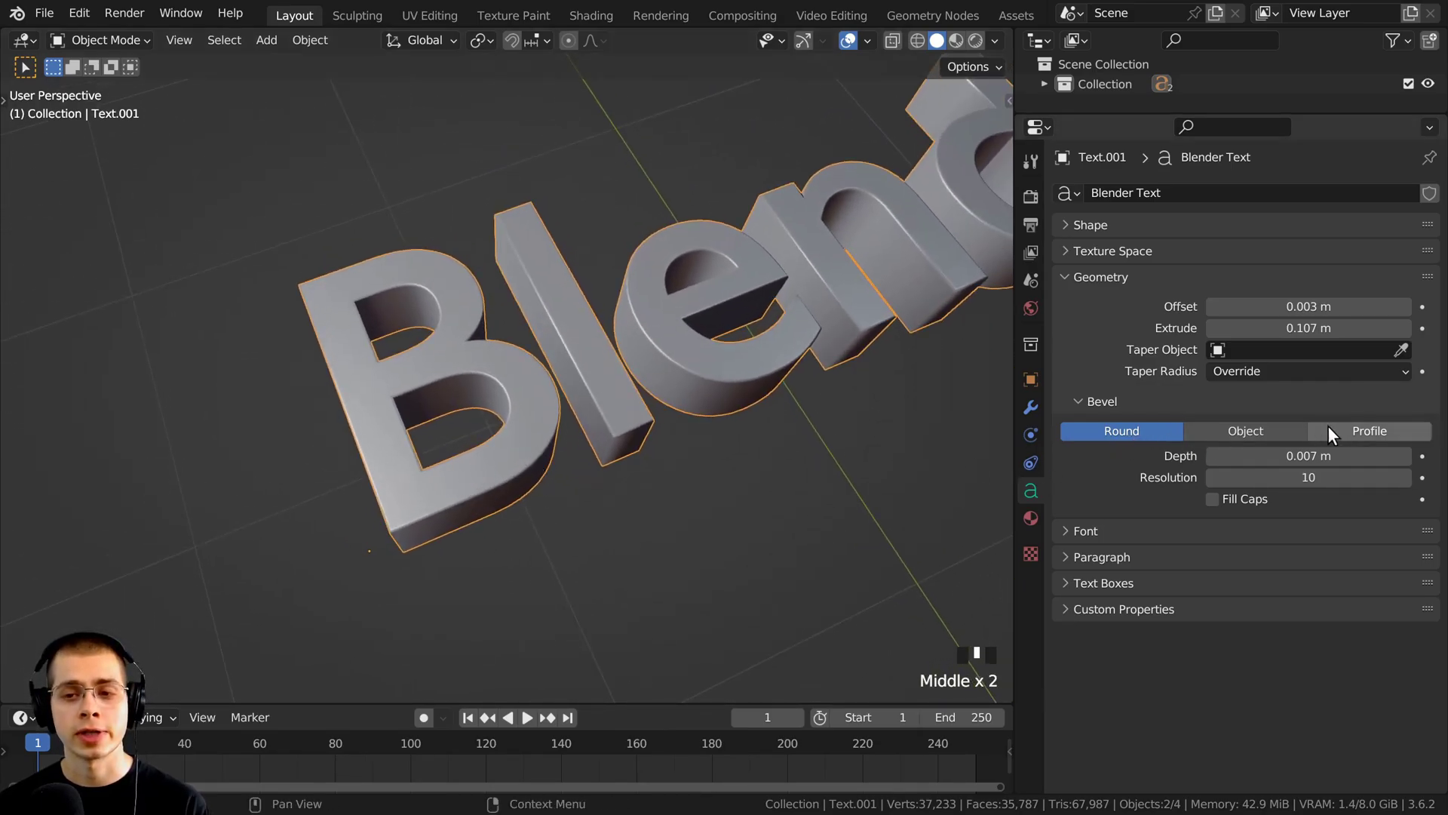
Switch the text's bevel type from Round to Object and look at the letters
left_click(1240, 429)
middle_click_drag(930, 629, 643, 314)
scroll(639, 313, "up", 3)
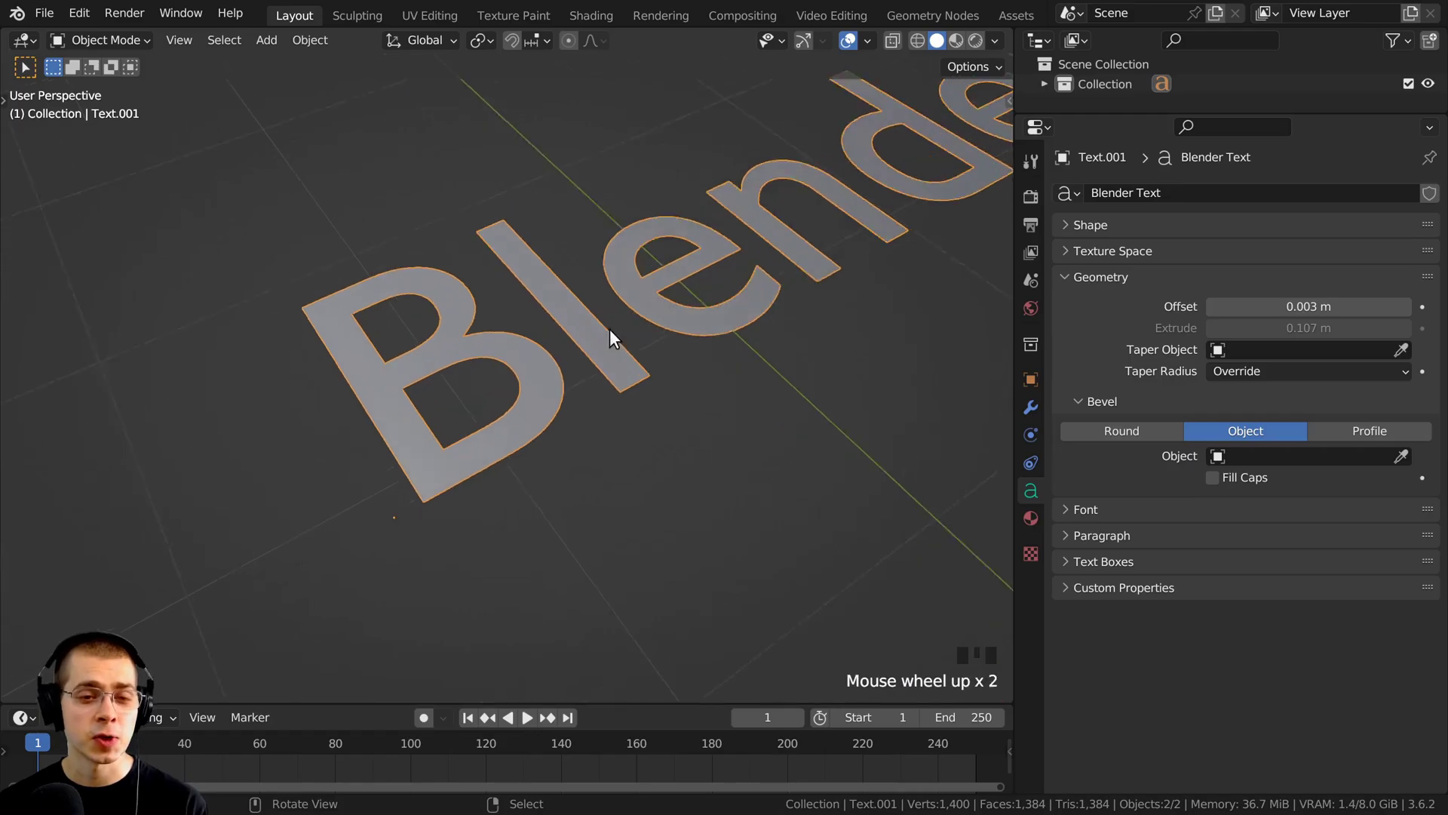
scroll(605, 323, "down", 3)
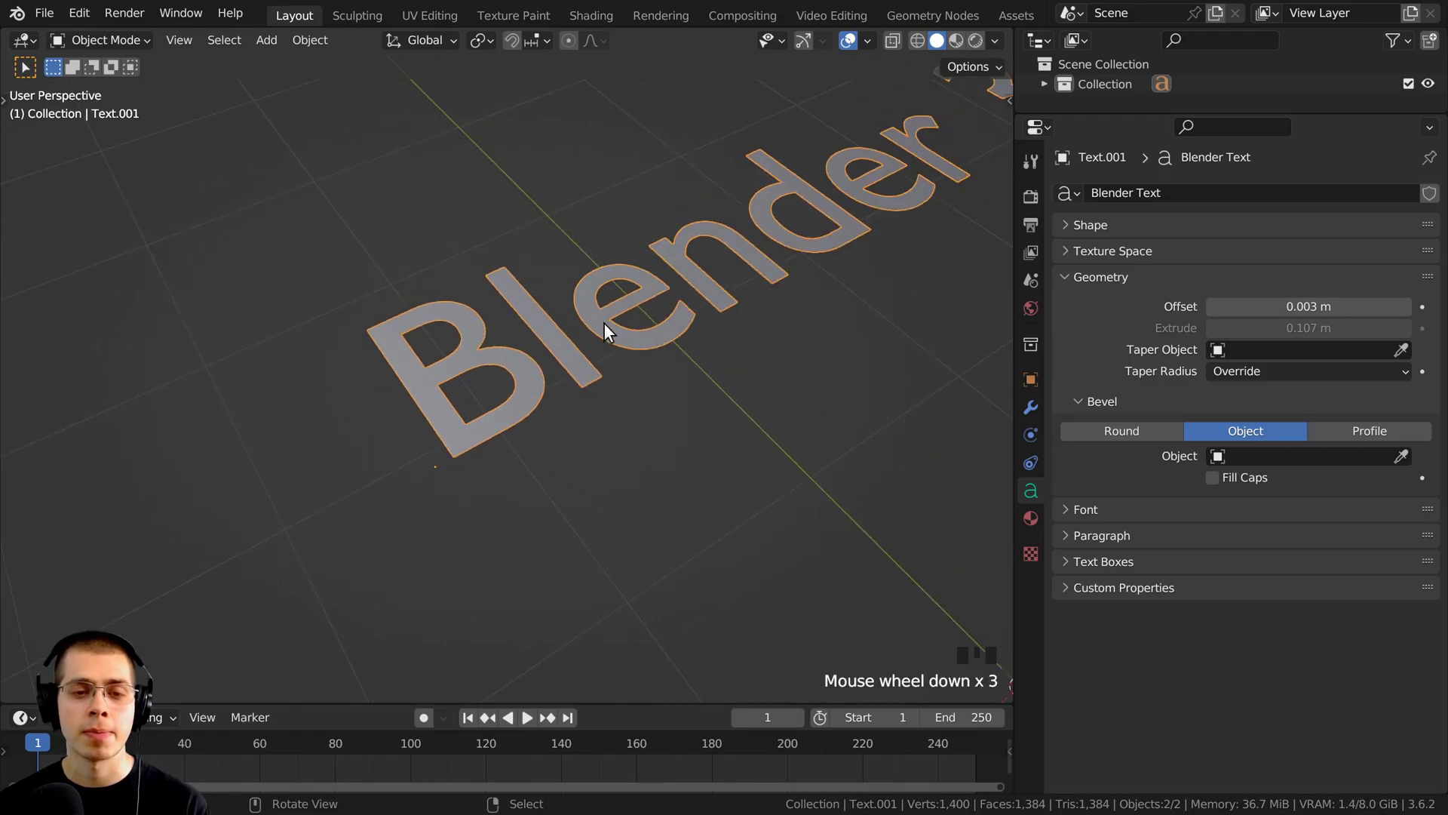
Add a Bezier curve to the scene in top view
middle_click_drag(605, 323, 518, 253)
key("KP_7")
key("shift+a")
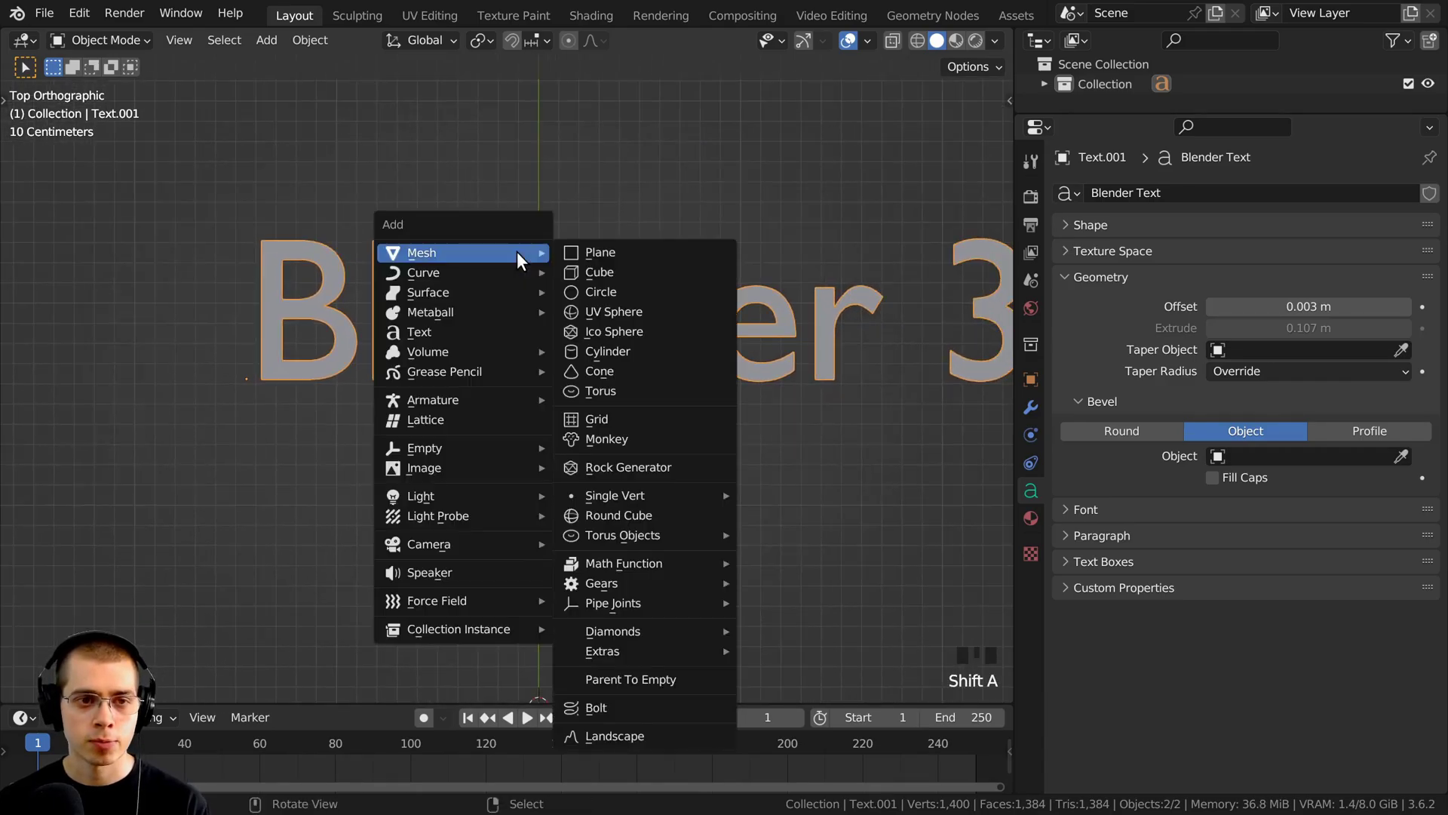
mouse_move(455, 271)
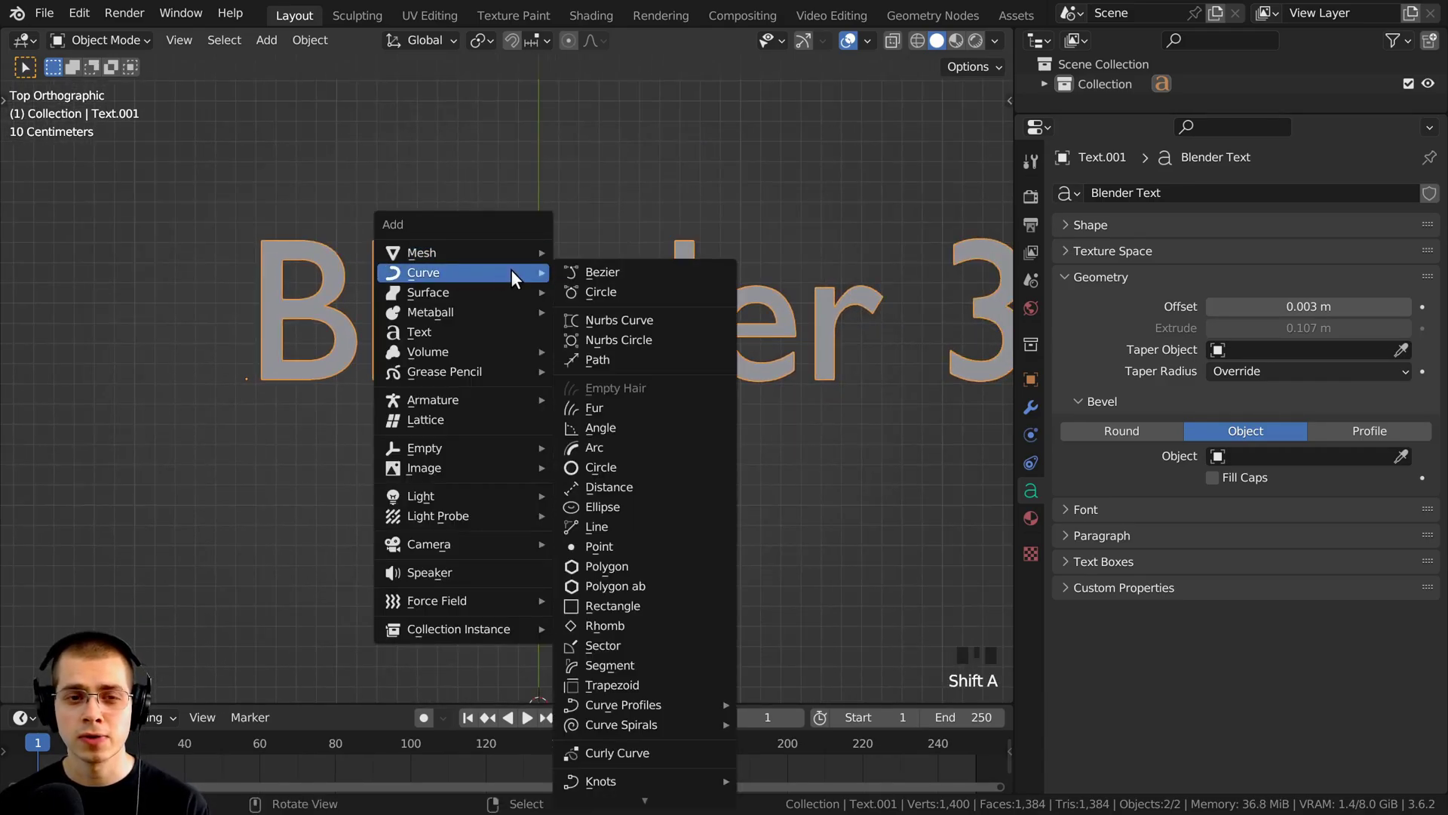
left_click(595, 273)
scroll(586, 545, "down", 2)
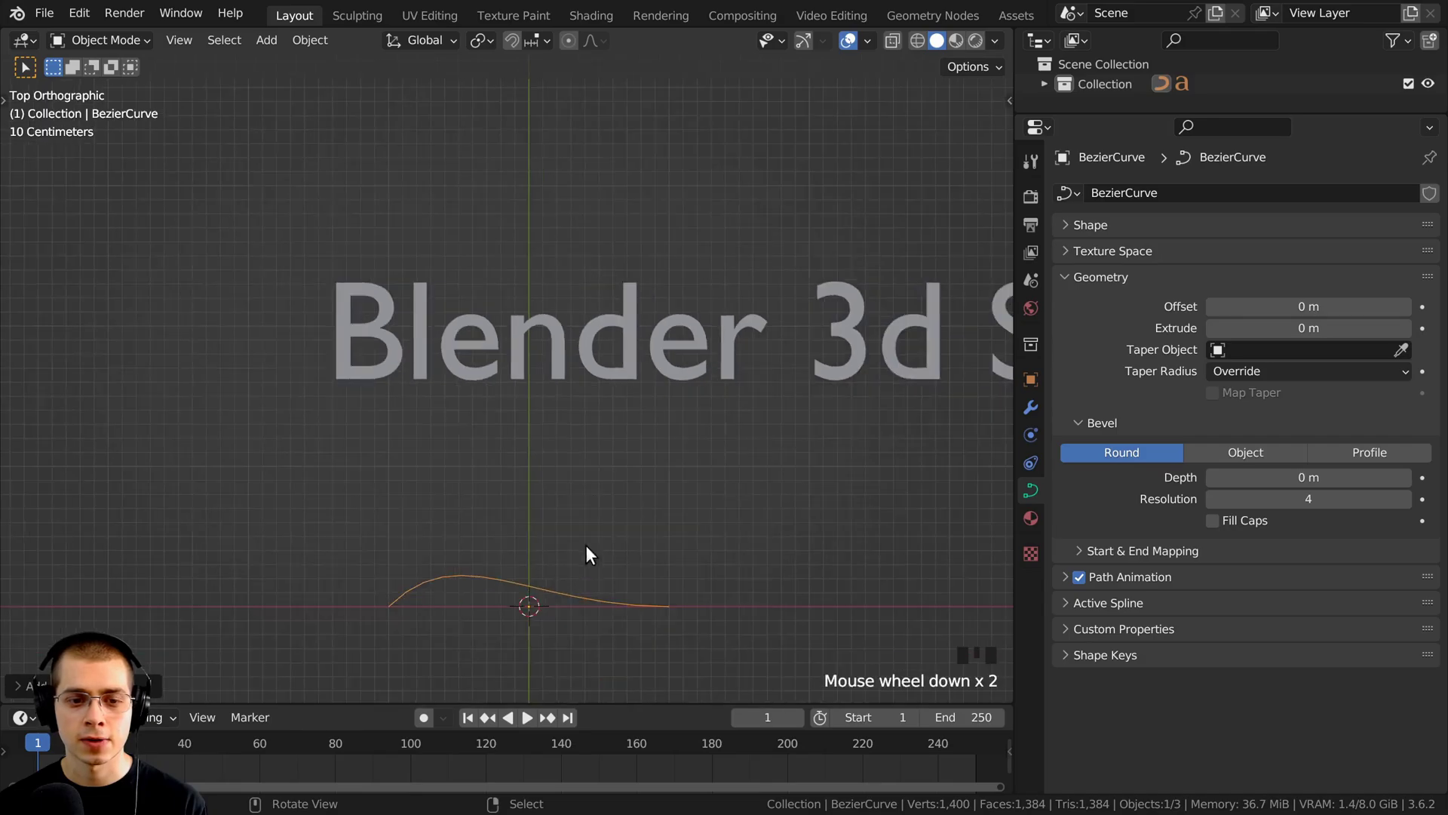
Scale the Bezier curve down to a small size below the text
scroll(808, 359, "up", 4)
key("s")
left_click(587, 390)
scroll(603, 409, "up", 6)
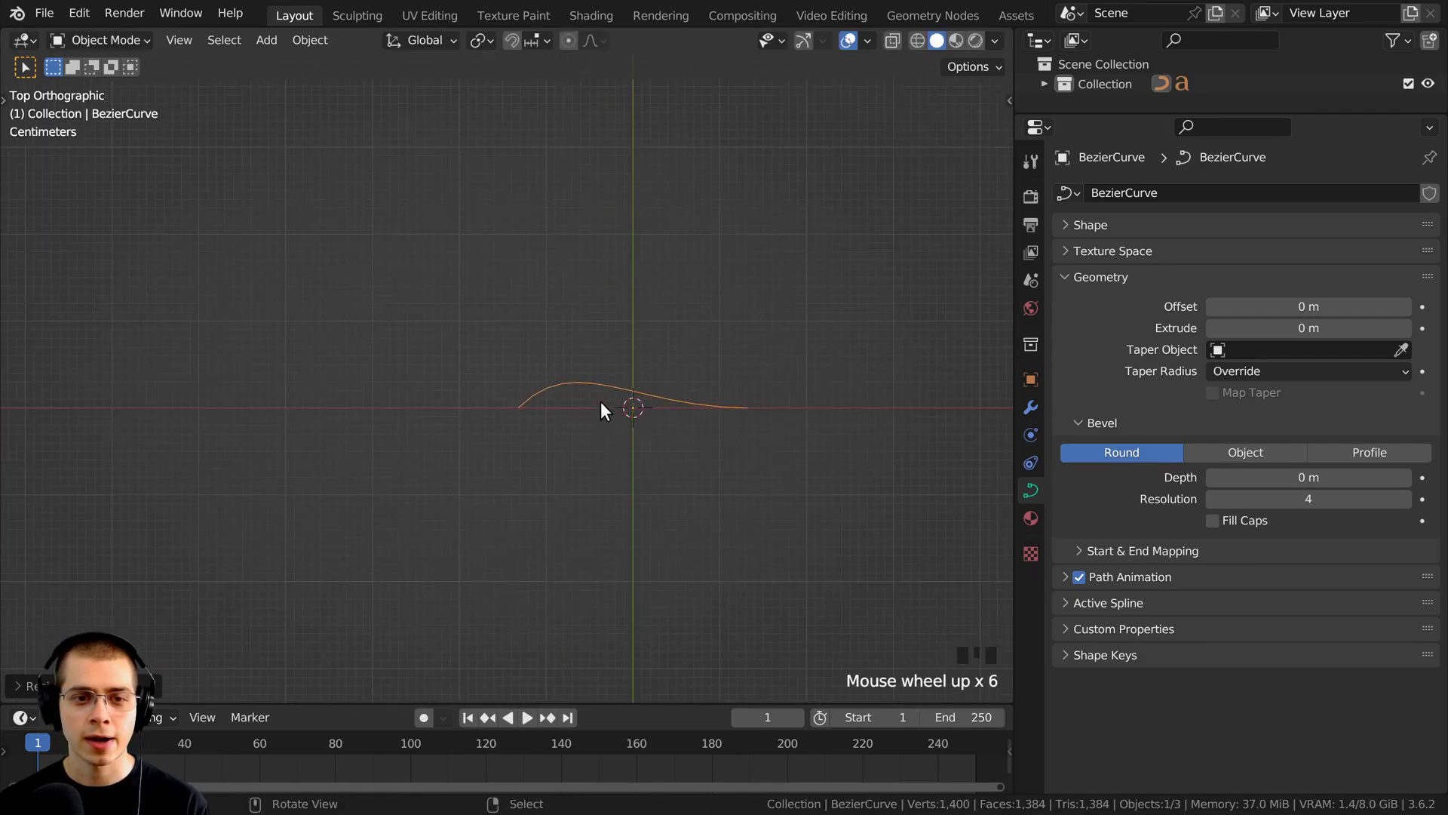
Rotate the handles of both Bezier curve end points in Edit Mode so the curve forms an arch
key("Tab")
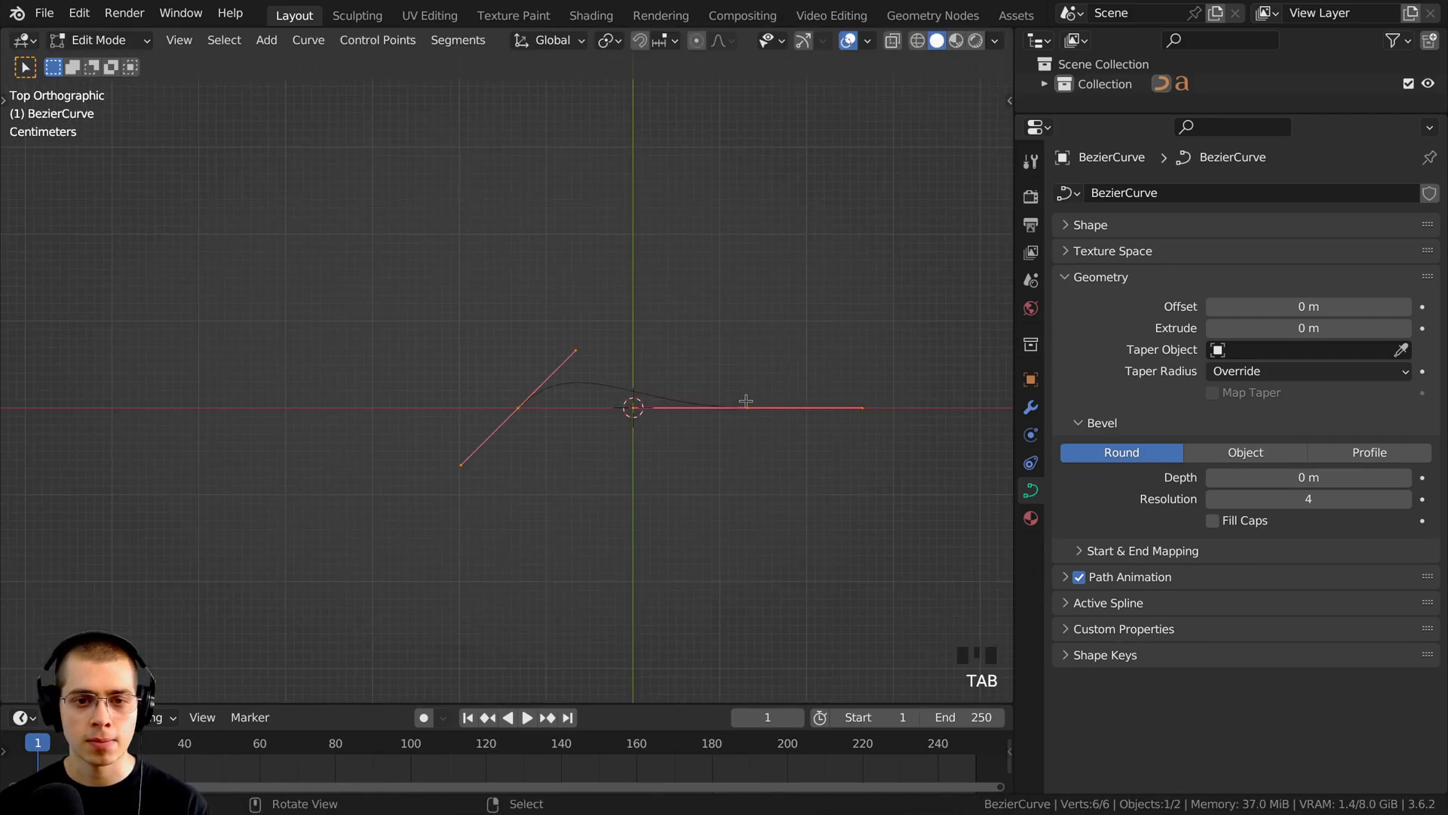
key("r")
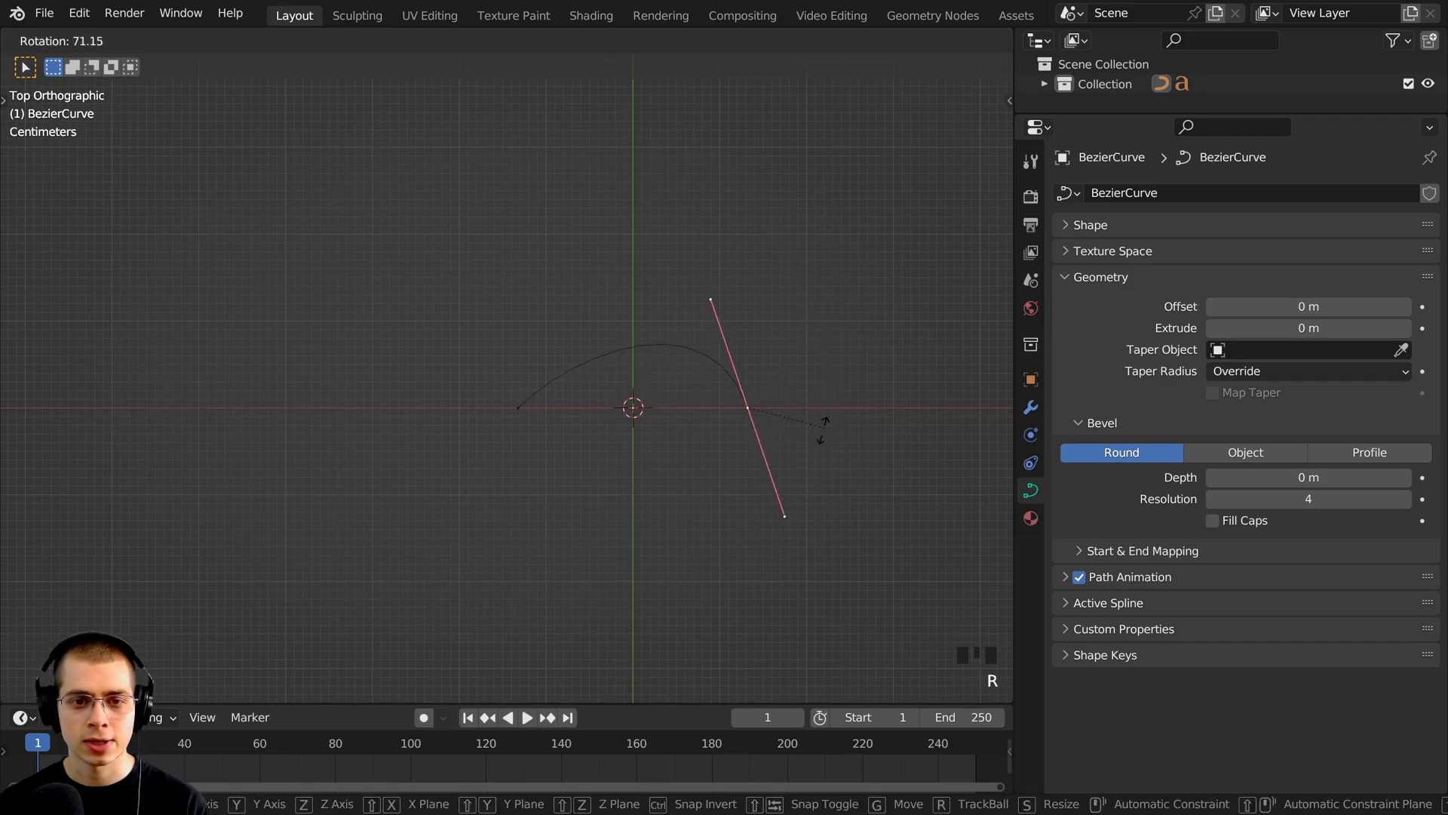
left_click(816, 448)
key("r")
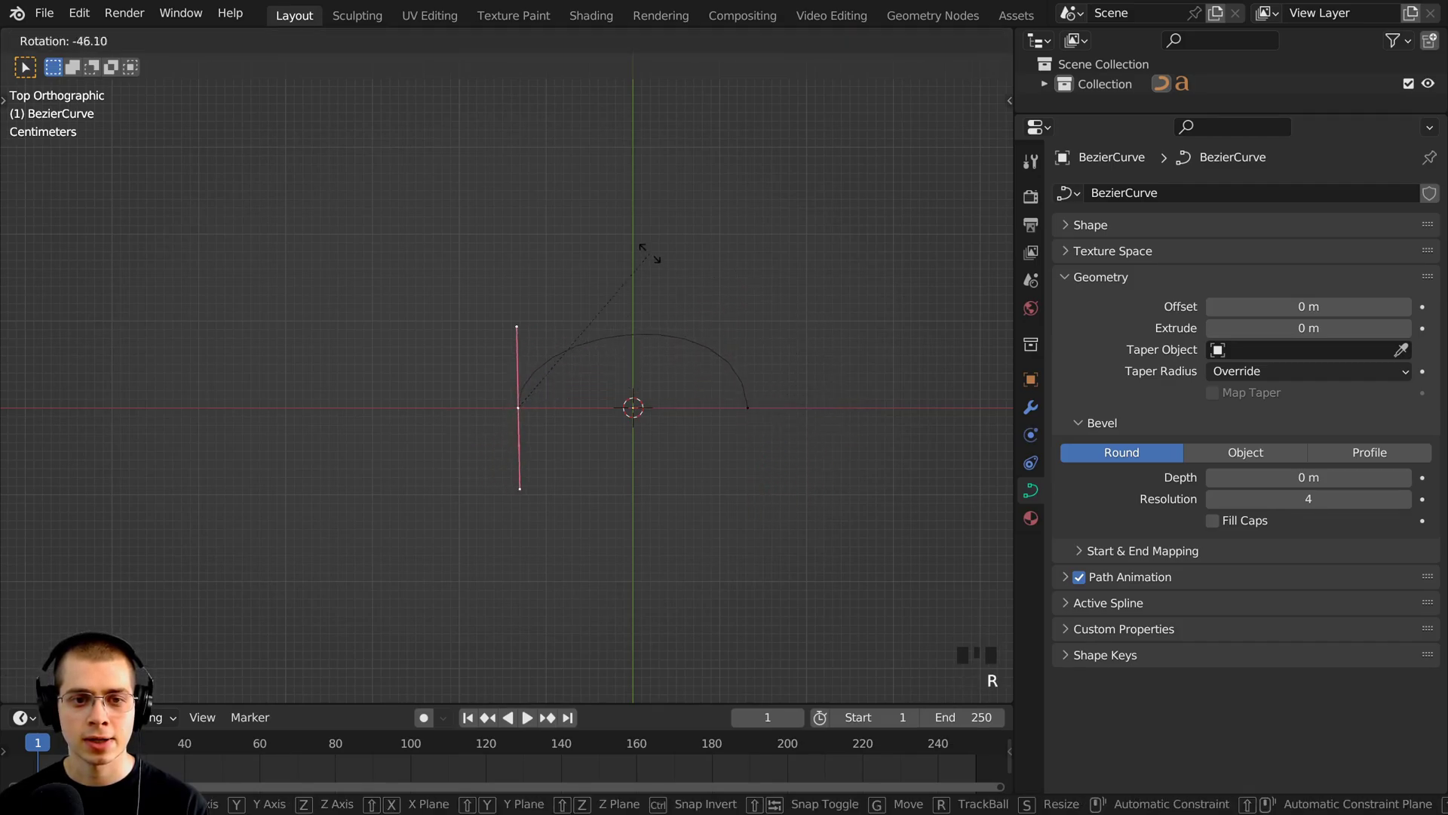
left_click(581, 258)
middle_click_drag(707, 383, 714, 473, "shift")
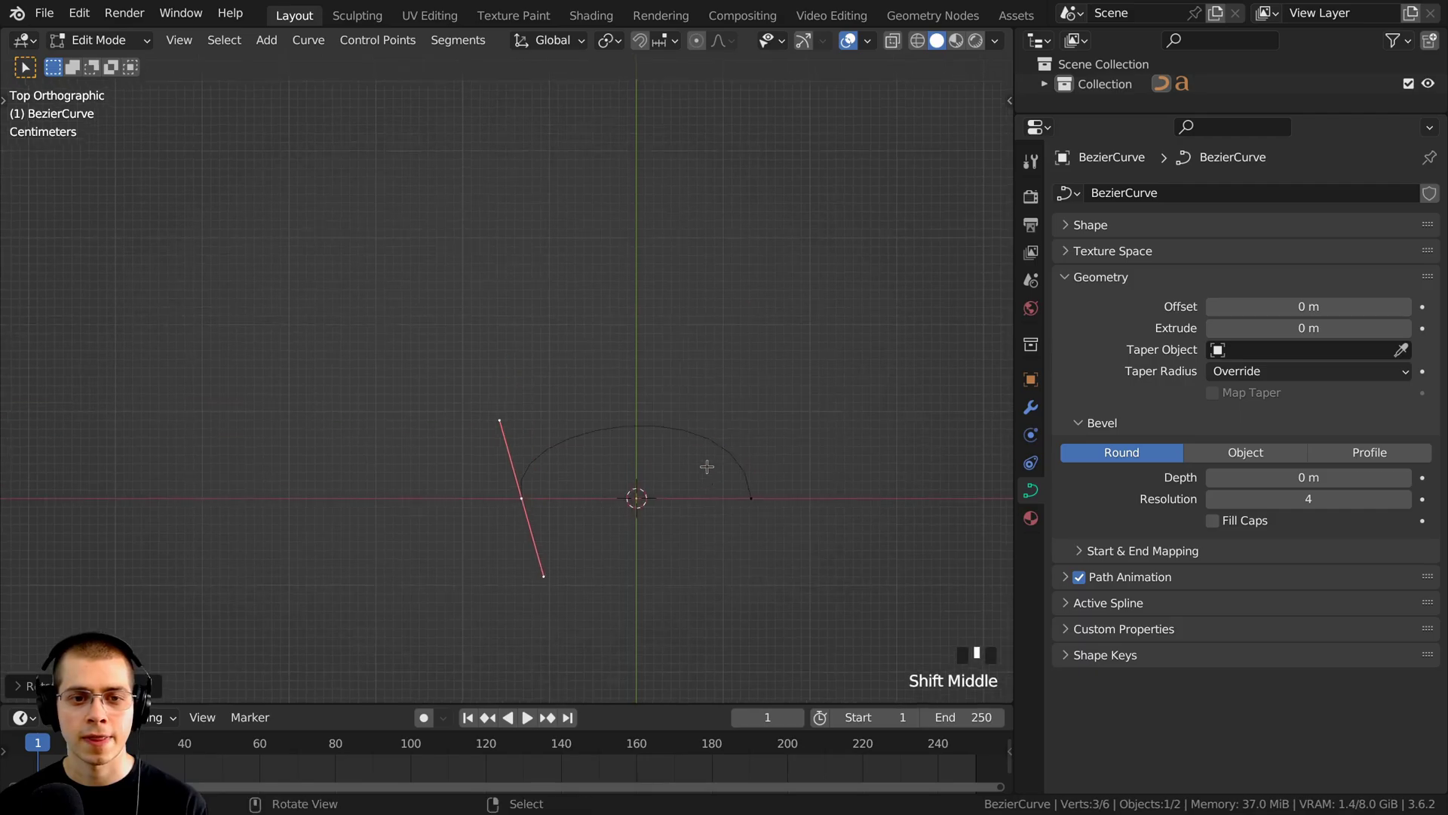
scroll(647, 384, "down", 5)
key("Tab")
Move the "Blender 3d" text down to just above the Bezier curve
scroll(616, 369, "down", 3)
middle_click_drag(616, 370, 615, 384, "shift")
middle_click_drag(615, 383, 612, 410, "shift")
right_click(485, 214)
key("g")
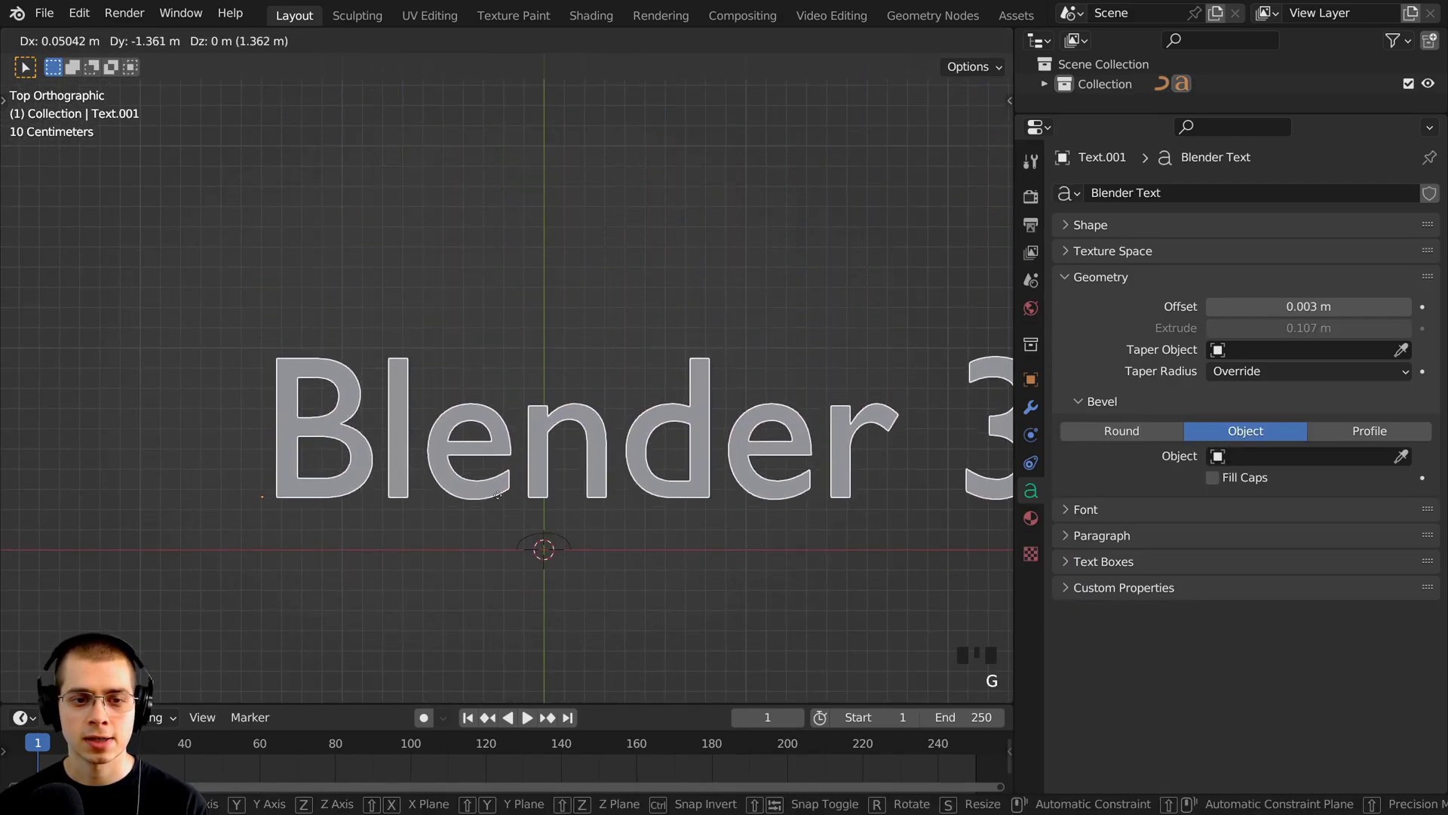
left_click(494, 483)
Pick the Bezier curve in the viewport as the text's bevel object and inspect the beveled letters
middle_click_drag(510, 450, 560, 377, "shift")
scroll(534, 356, "up", 3)
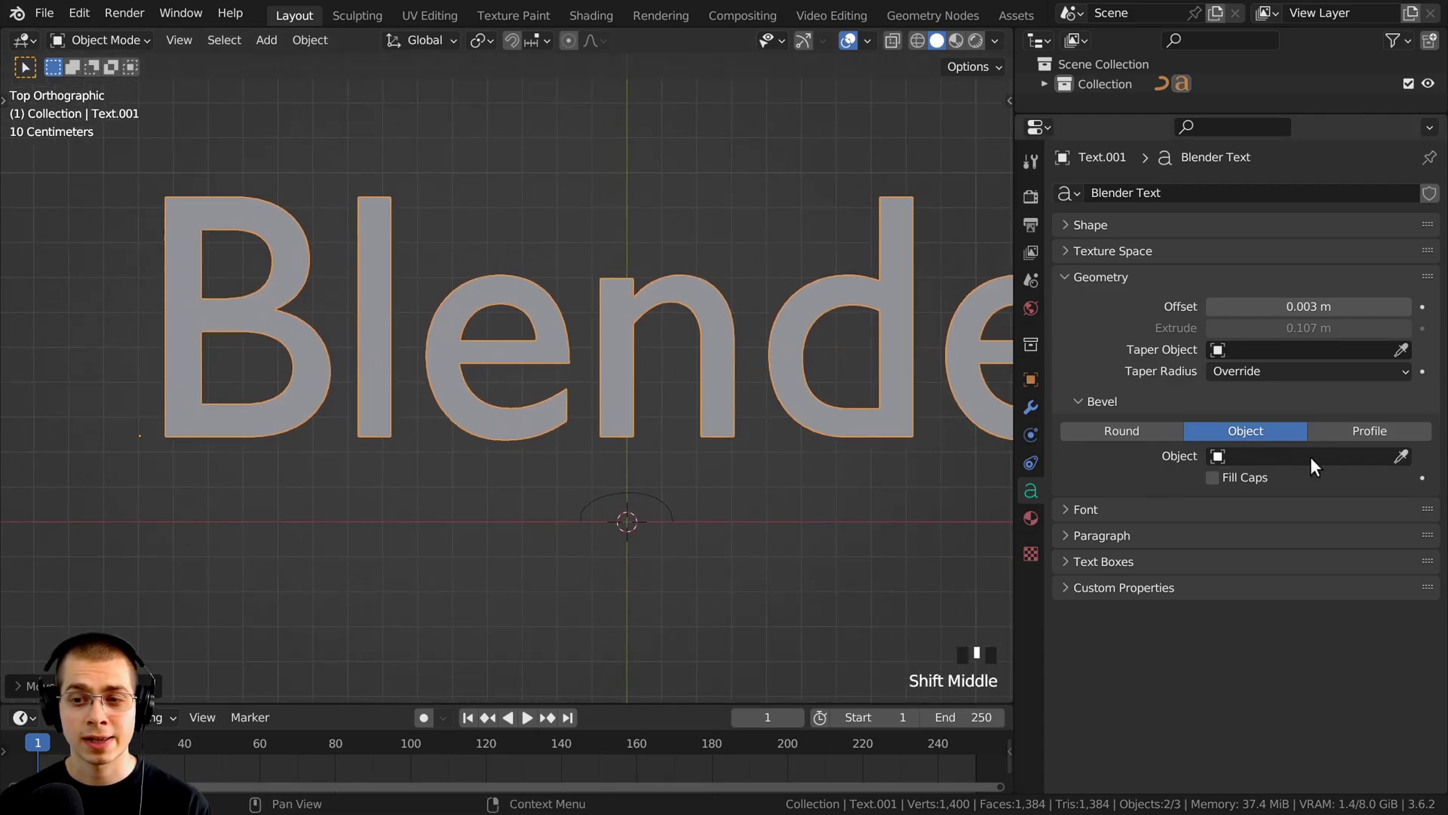
left_click(1403, 458)
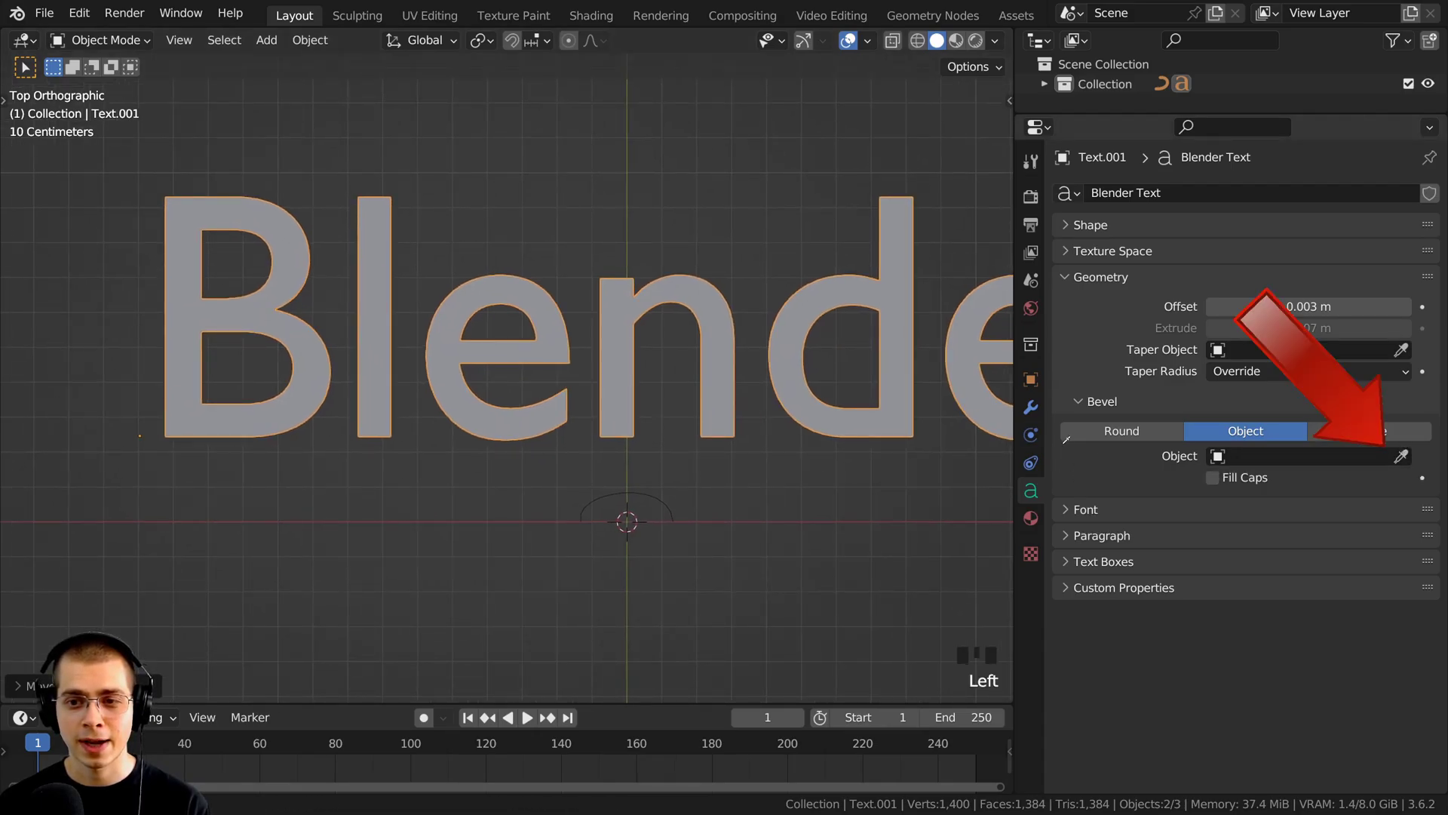
left_click(611, 492)
scroll(604, 491, "down", 3)
scroll(578, 446, "up", 5)
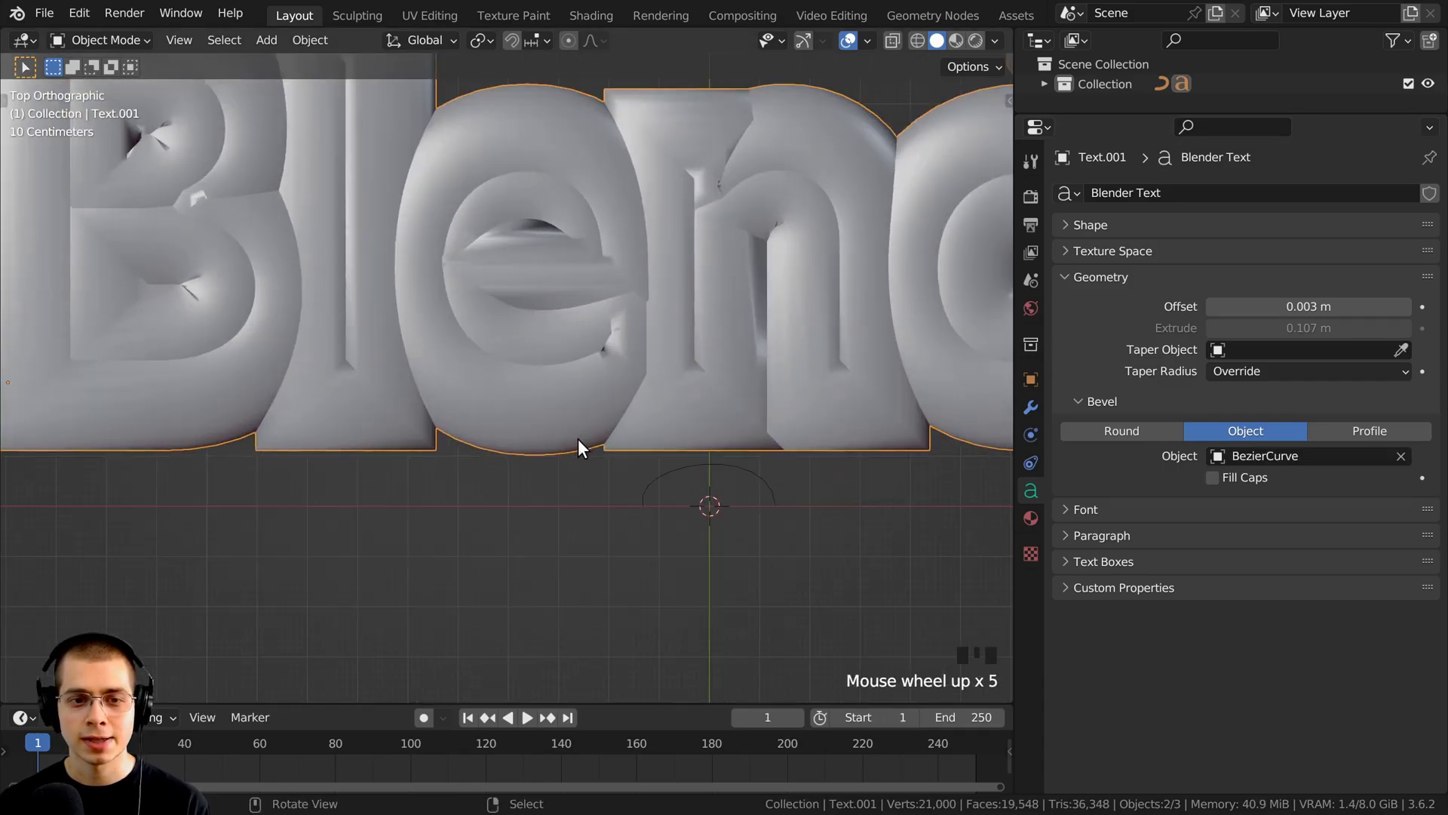
Scale all of the Bezier curve's control points down to a fraction of their size in Edit Mode
left_click(657, 475)
scroll(649, 469, "down", 3)
middle_click_drag(326, 424, 392, 332, "shift")
scroll(673, 423, "up", 2)
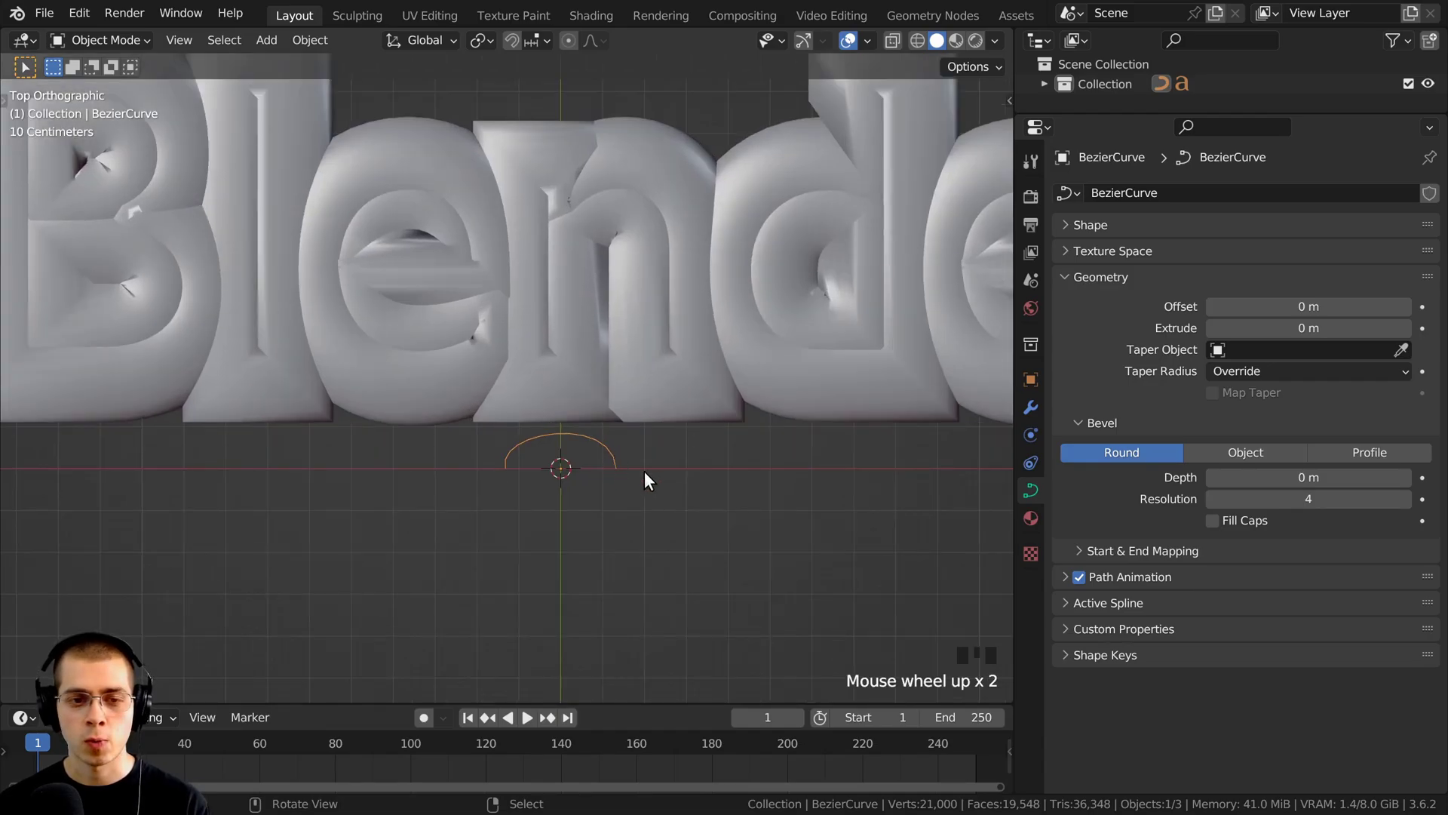
key("Tab")
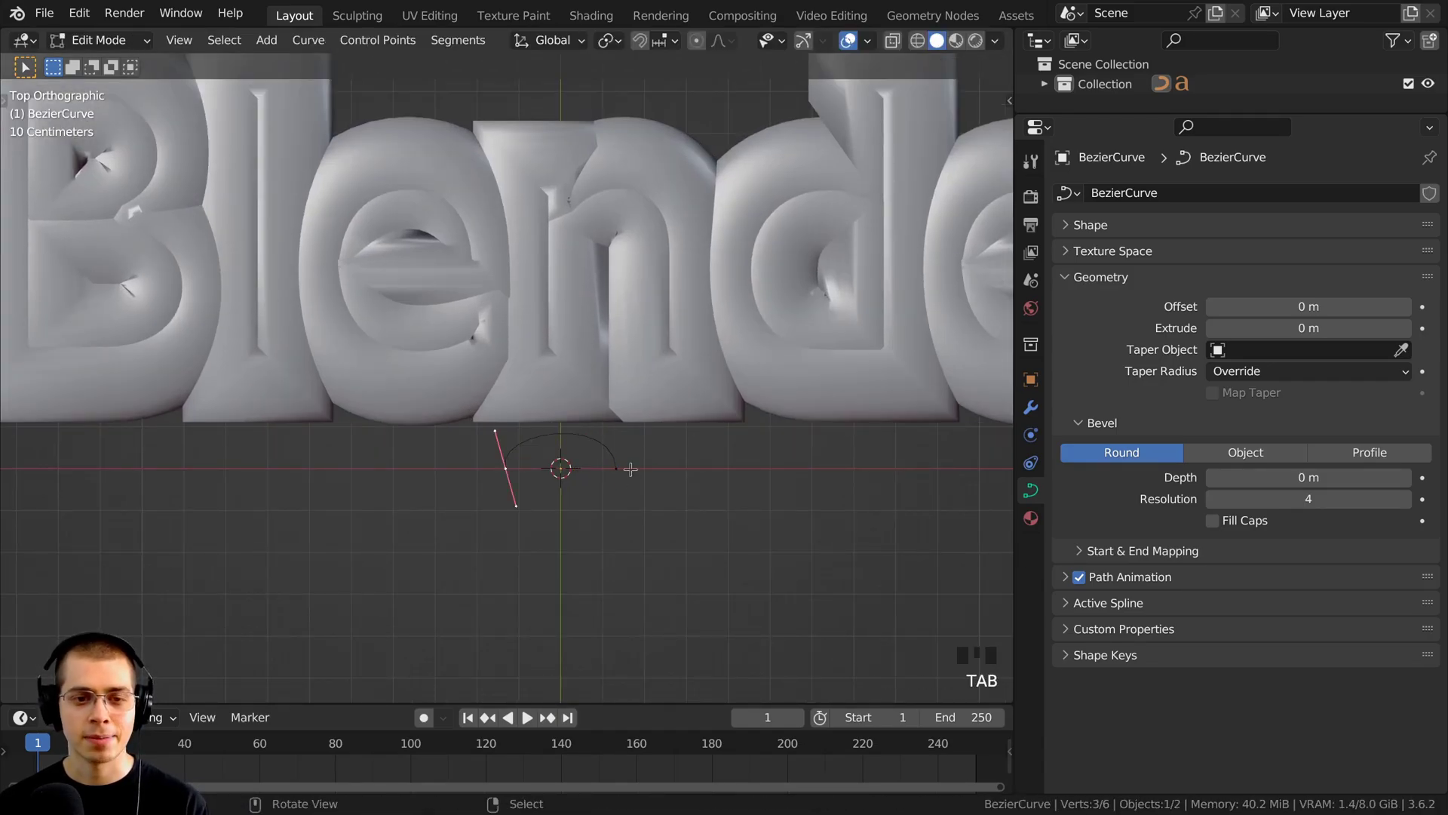
key("s")
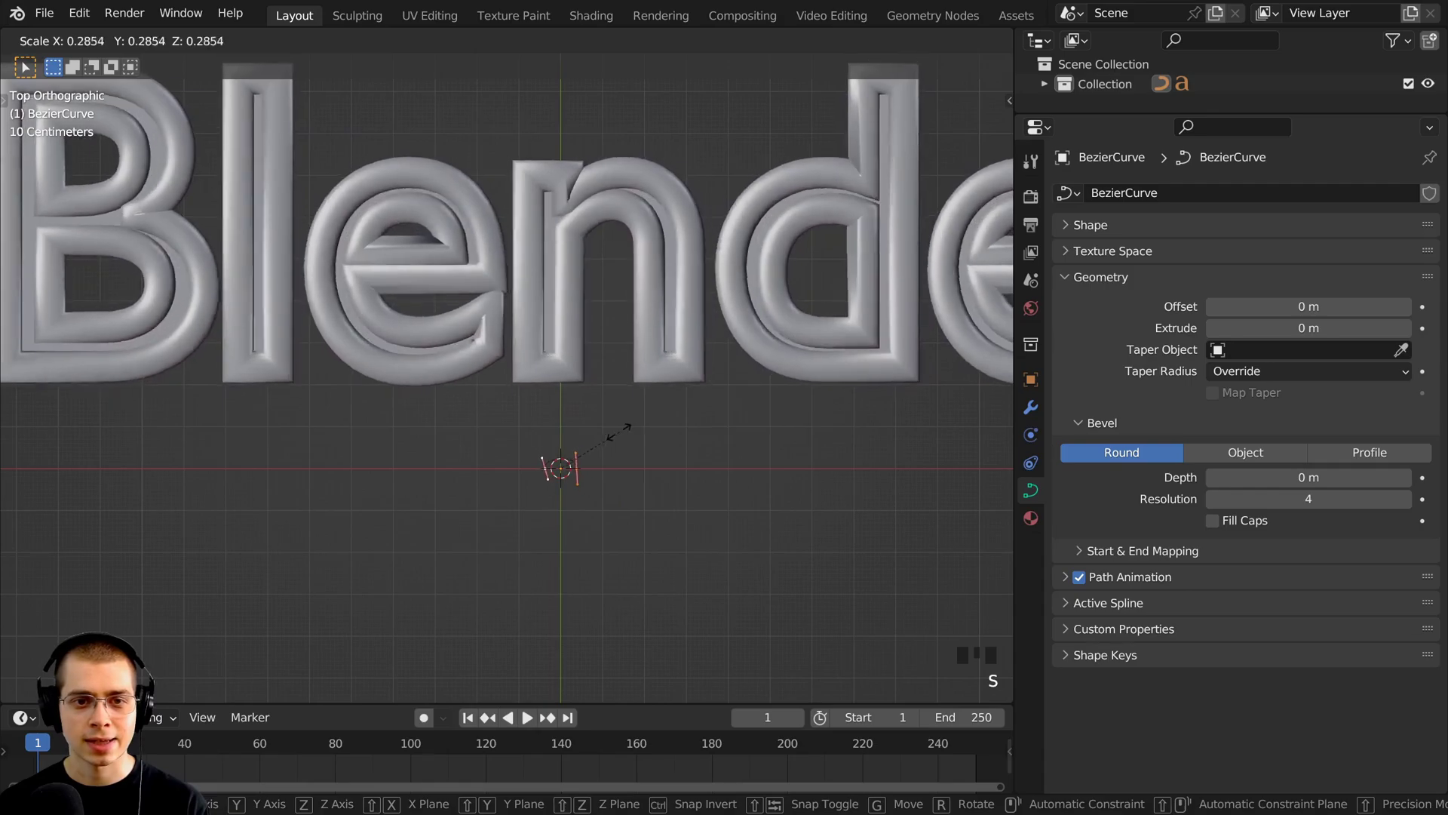
scroll(679, 453, "up", 3)
left_click(655, 506)
Inspect the thinned bevel along the letter edges up close and from an angle
scroll(386, 300, "up", 2)
middle_click_drag(273, 427, 603, 336)
scroll(664, 350, "up", 1)
scroll(602, 335, "up", 3)
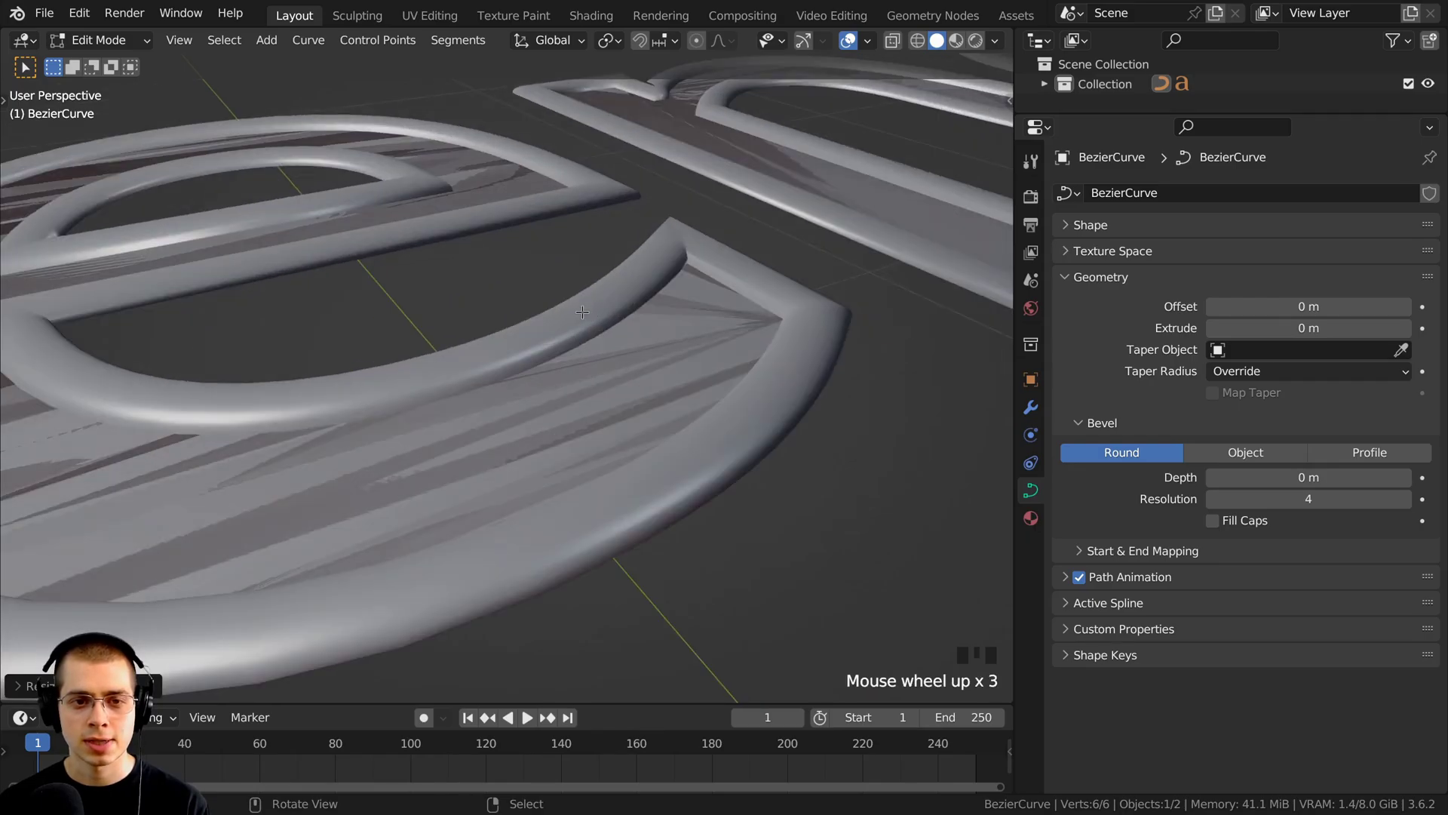
scroll(607, 336, "down", 6)
middle_click_drag(749, 556, 638, 514)
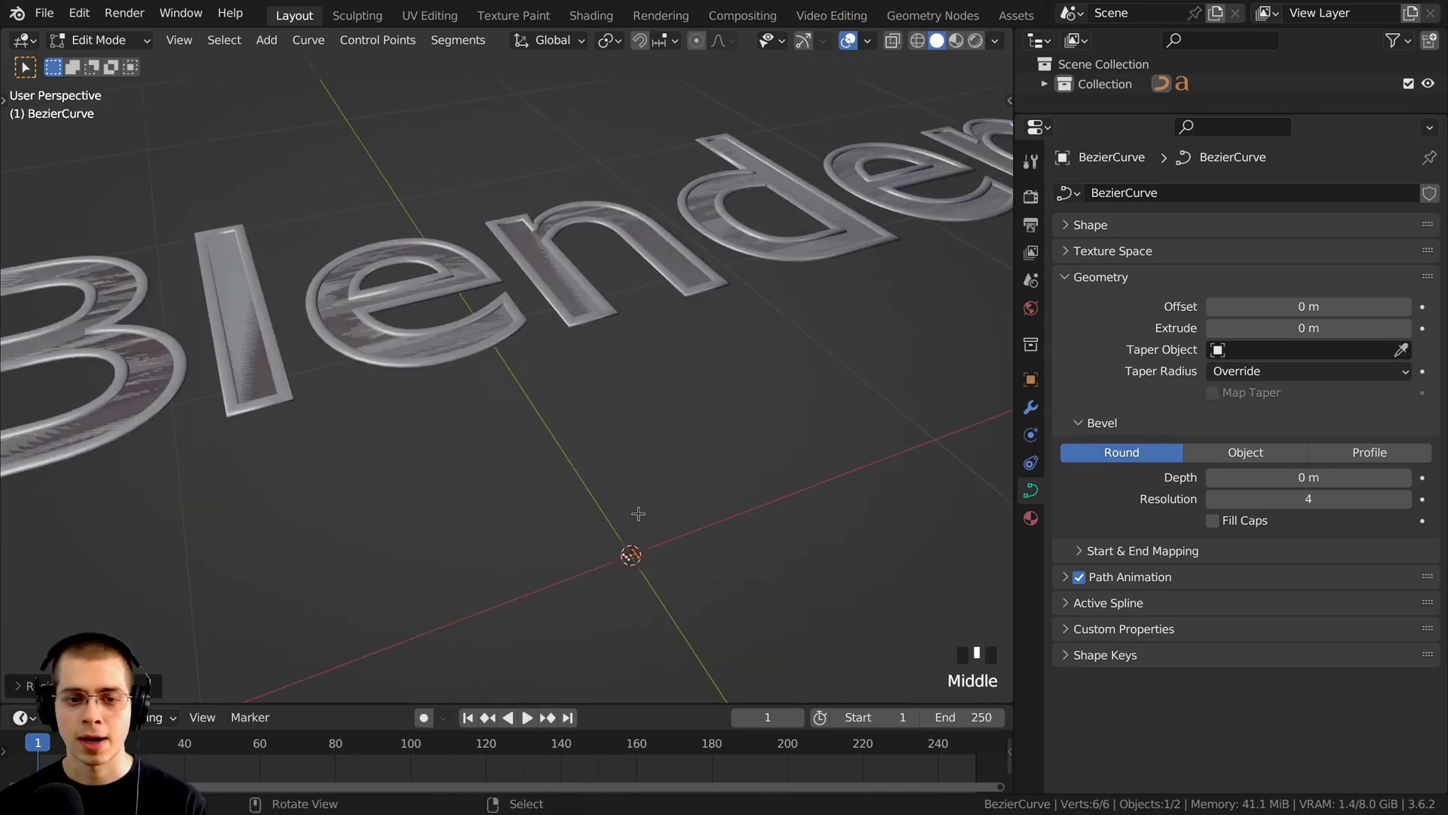
key("g")
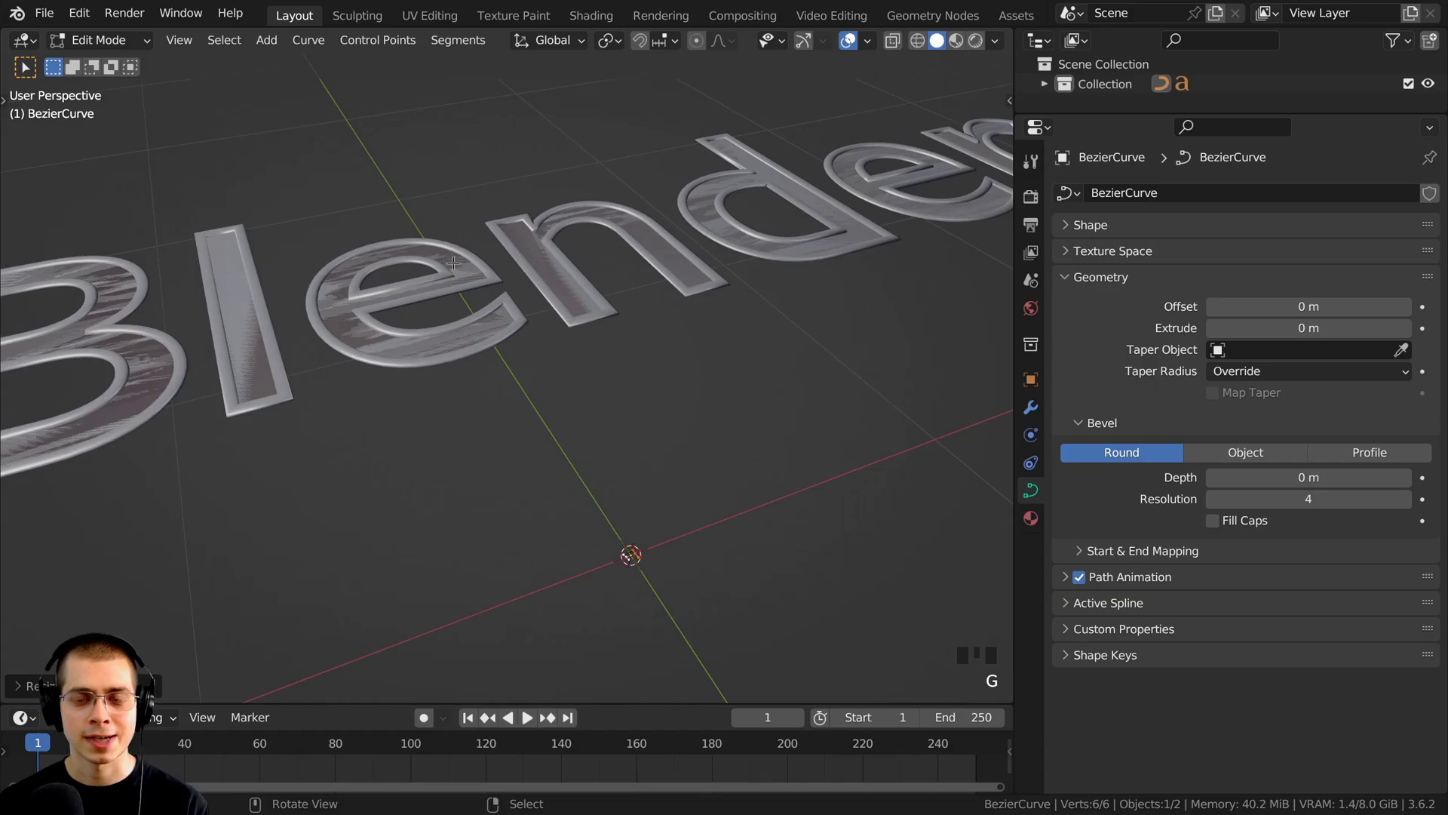
Widen the 3D viewport and split it horizontally into two views, with an angled close-up of the letters in the upper one
left_click_drag(1012, 235, 1098, 61)
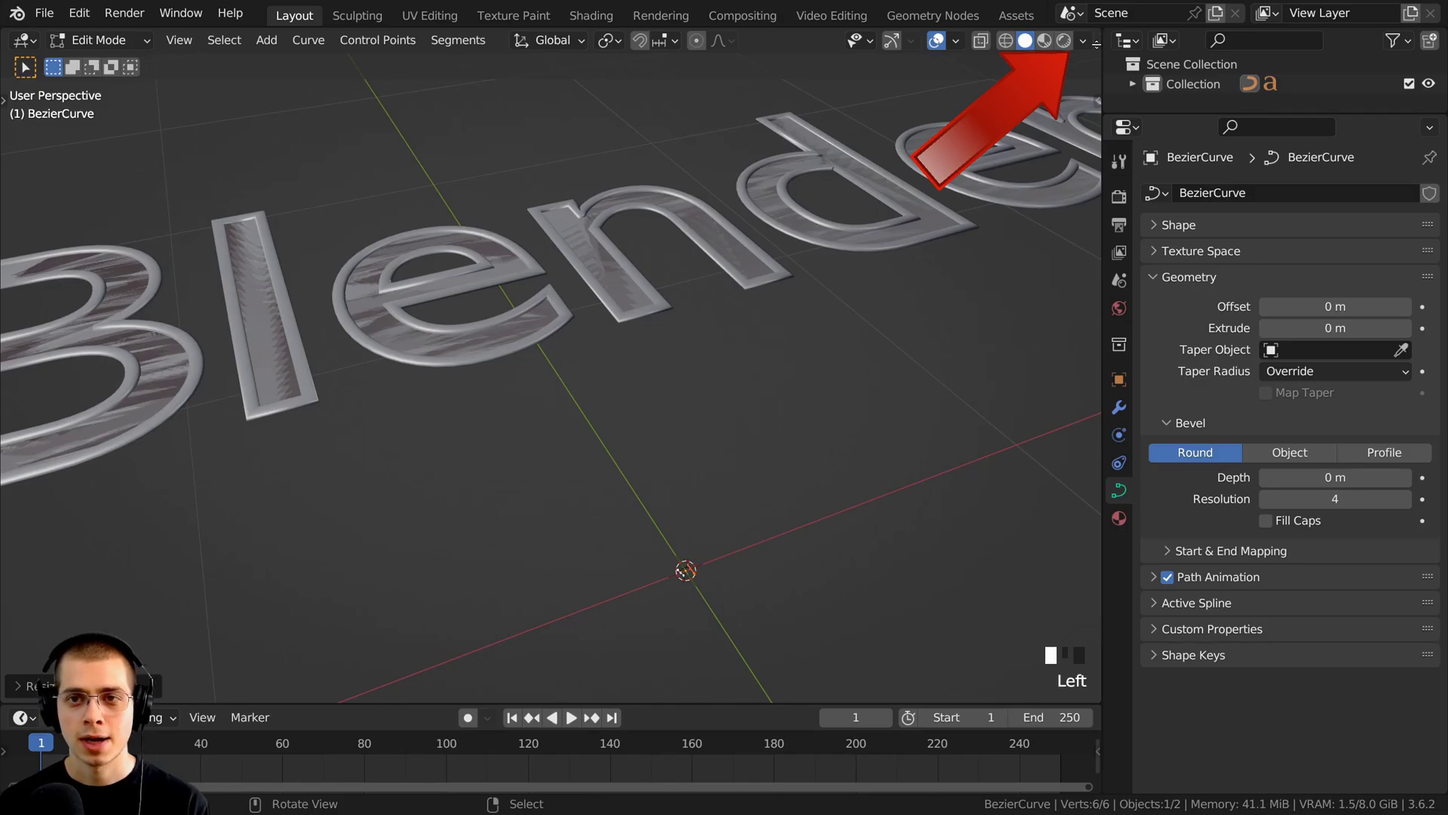
left_click_drag(1096, 43, 1048, 546)
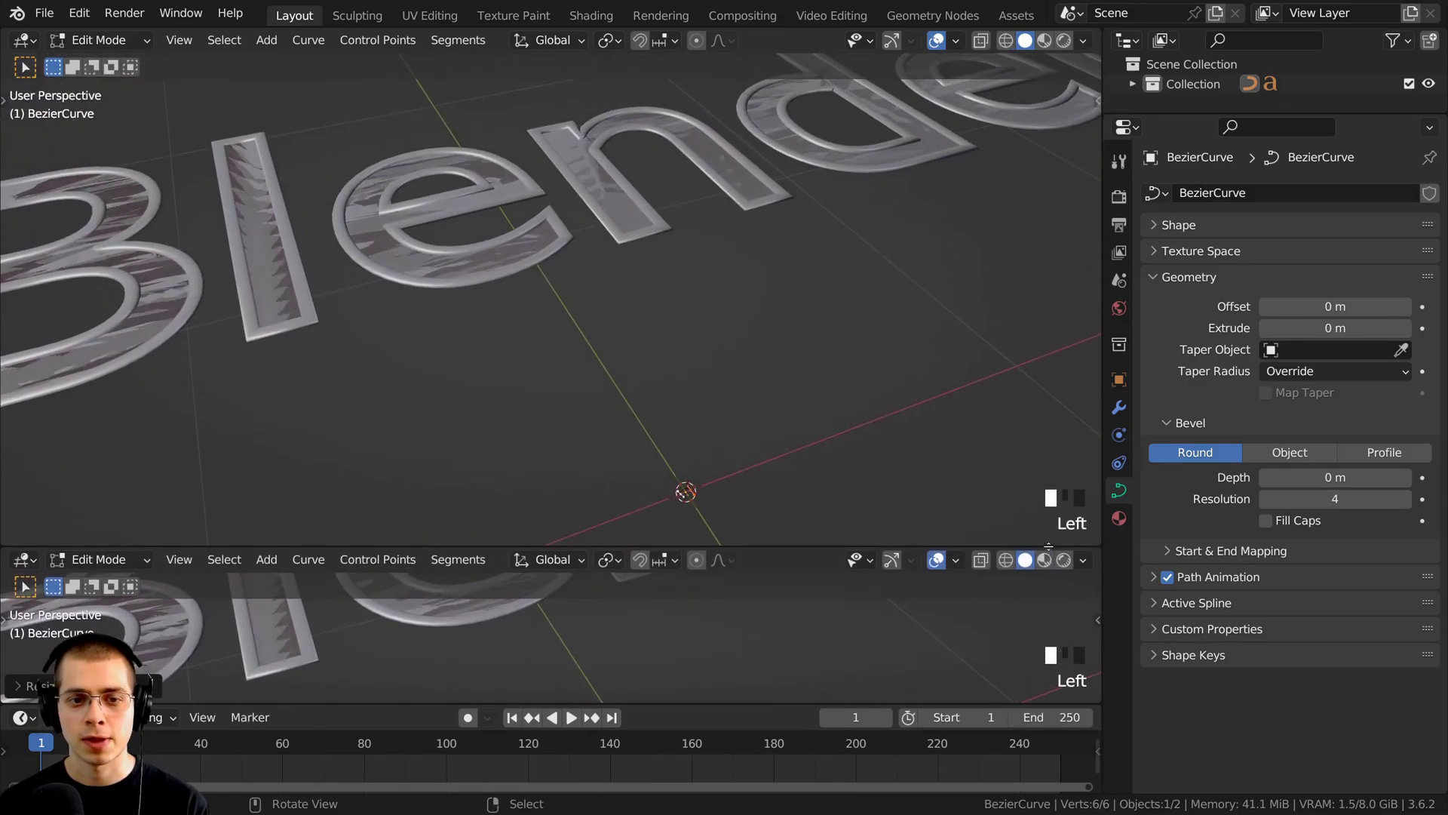
scroll(641, 415, "down", 2)
middle_click_drag(641, 414, 347, 225)
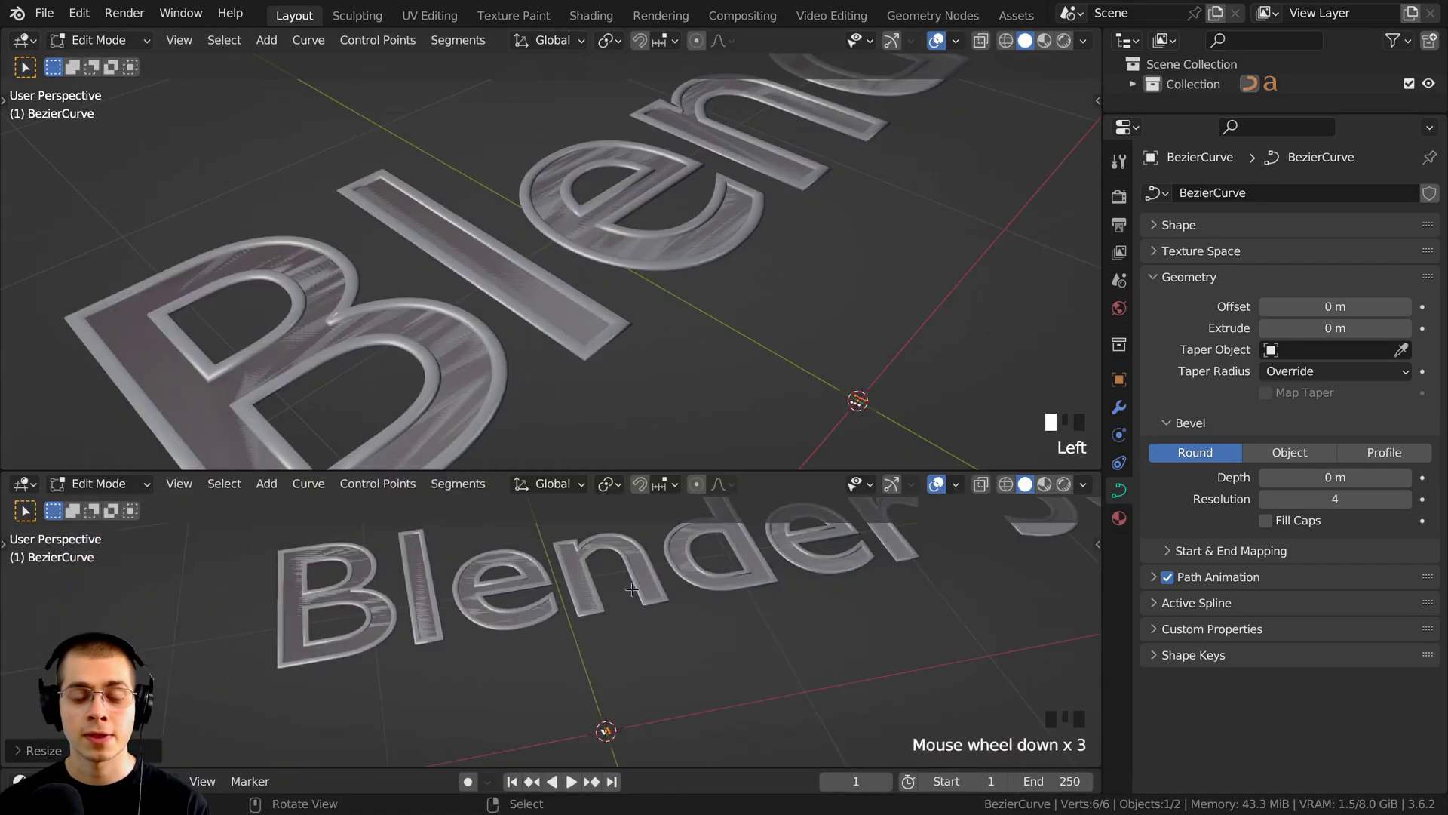
Set the lower view to Top Orthographic and frame the Bezier curve closely in it
middle_click_drag(635, 630, 632, 621)
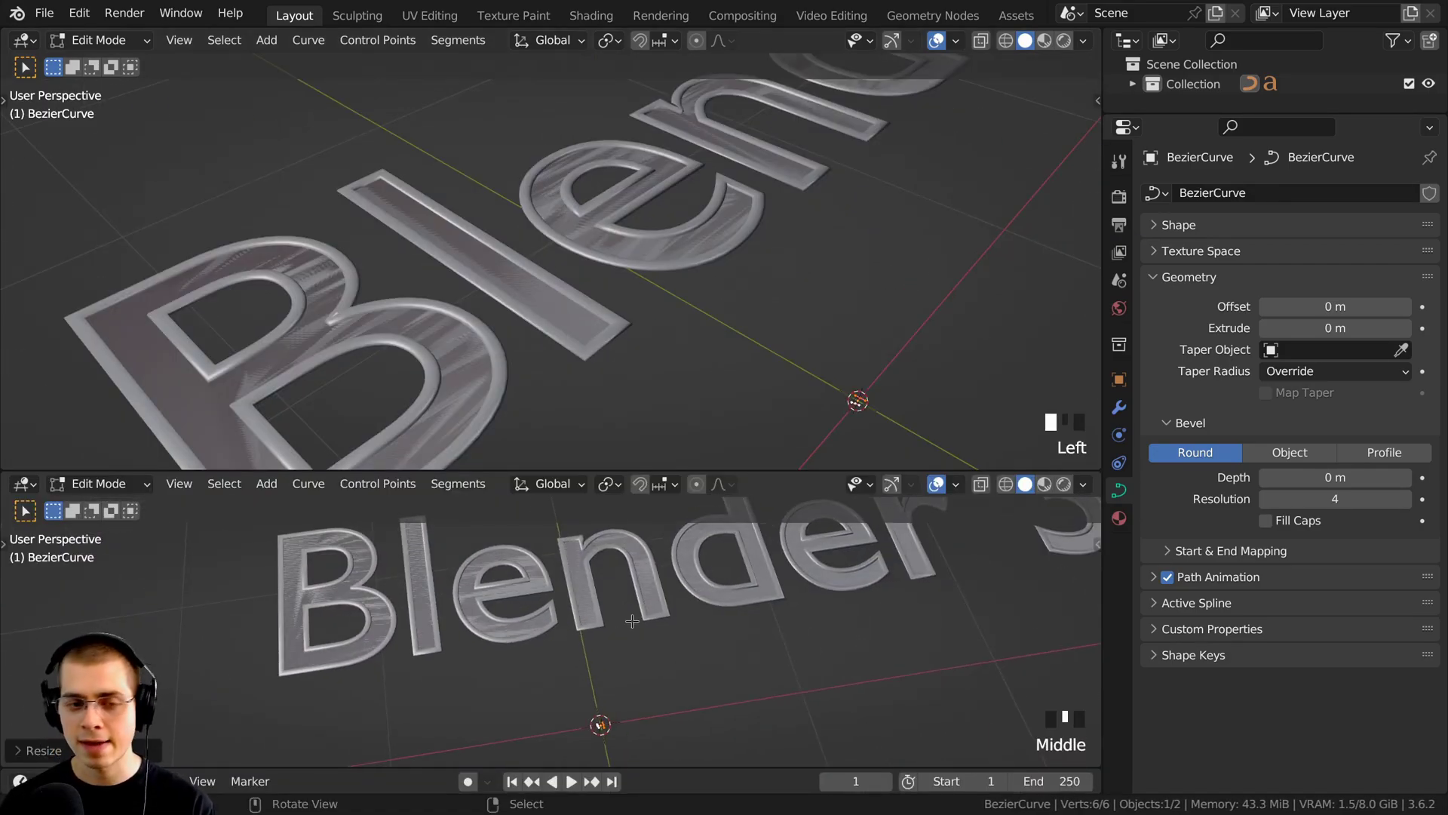
key("KP_7")
middle_click_drag(747, 686, 592, 647, "shift")
scroll(718, 601, "up", 6)
middle_click_drag(648, 577, 654, 579, "shift")
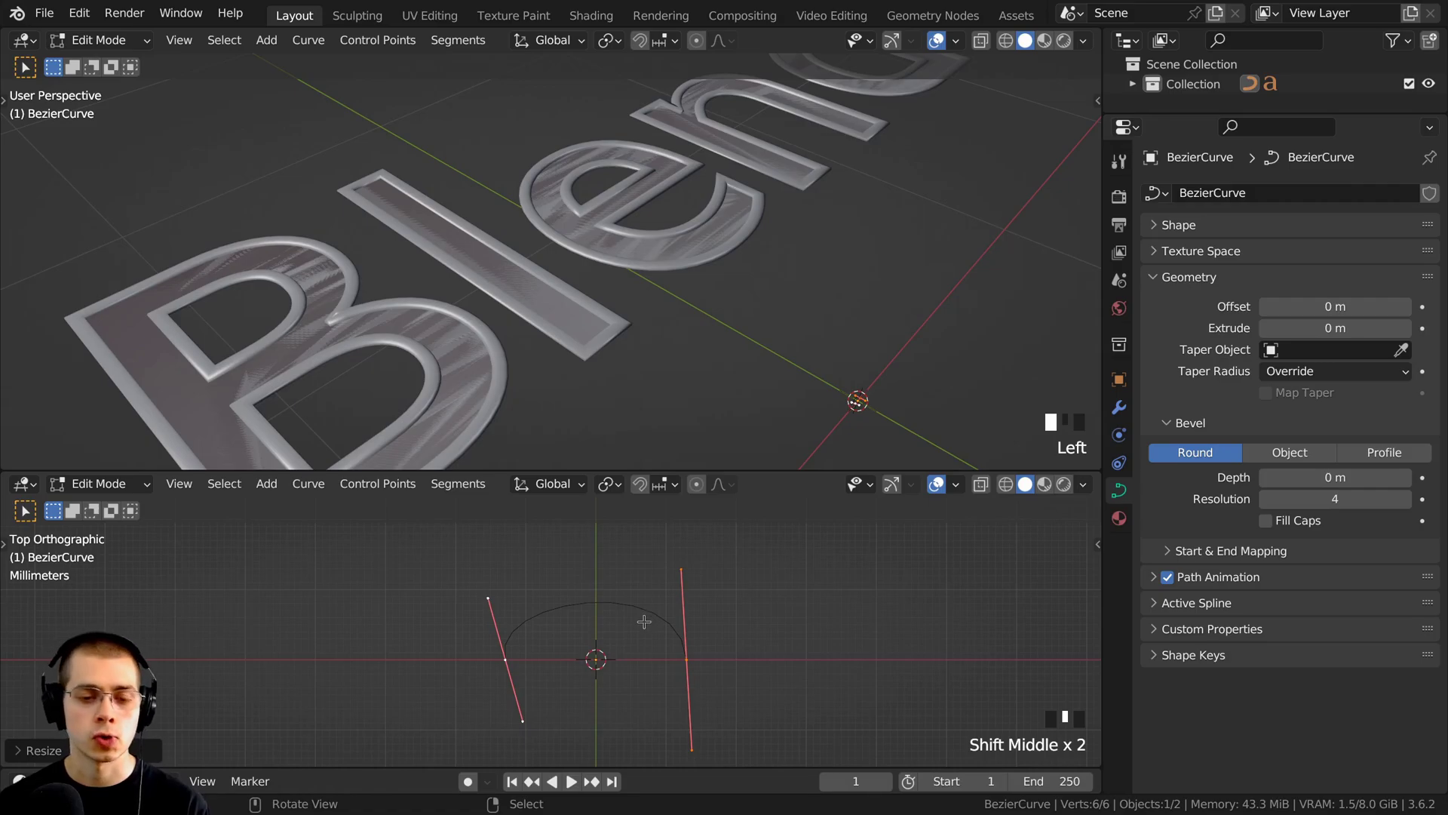
Reposition the whole curve, then rotate, scale and move its right end point to round that side
key("g")
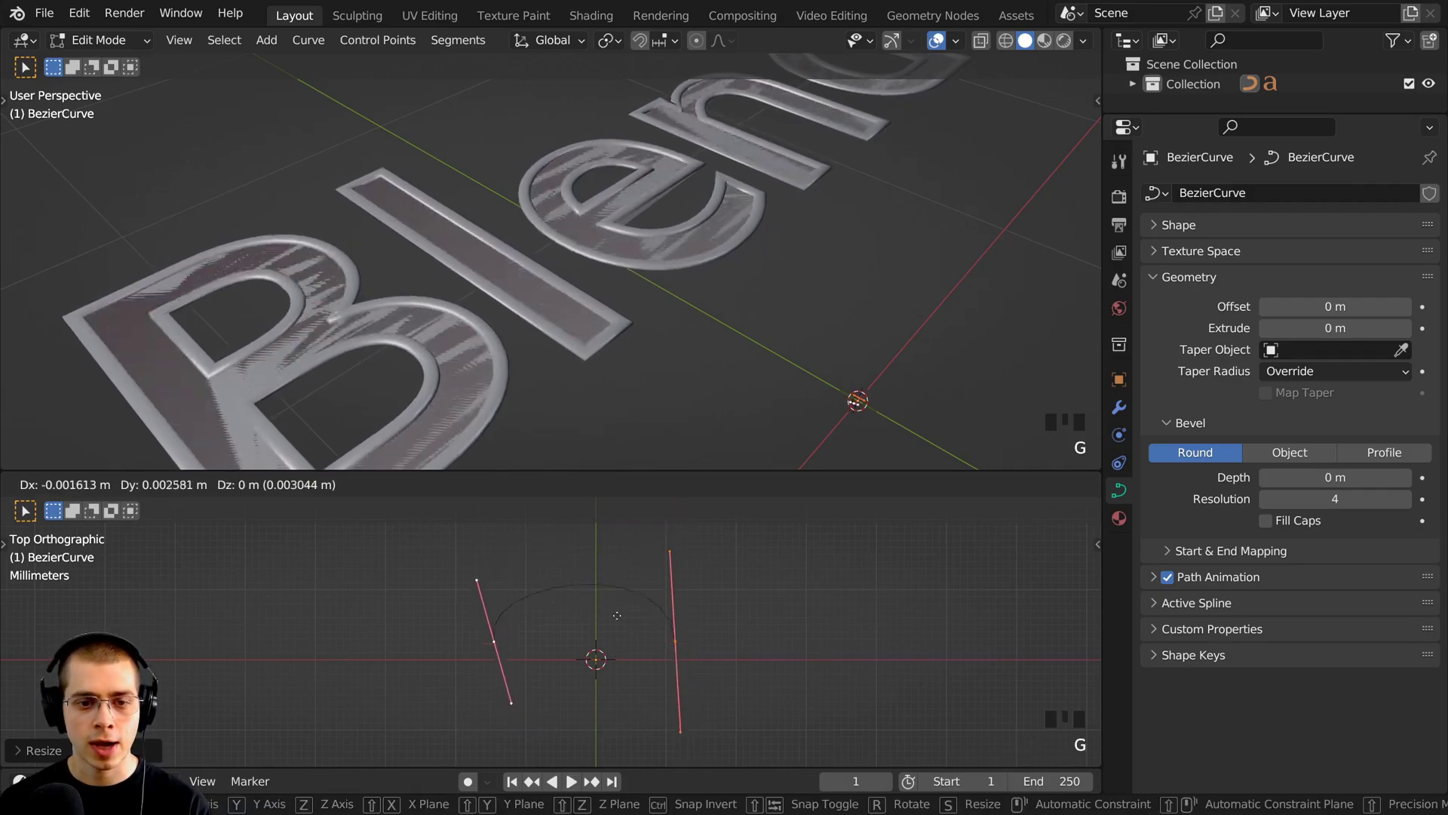
left_click(660, 597)
key("g")
key("r")
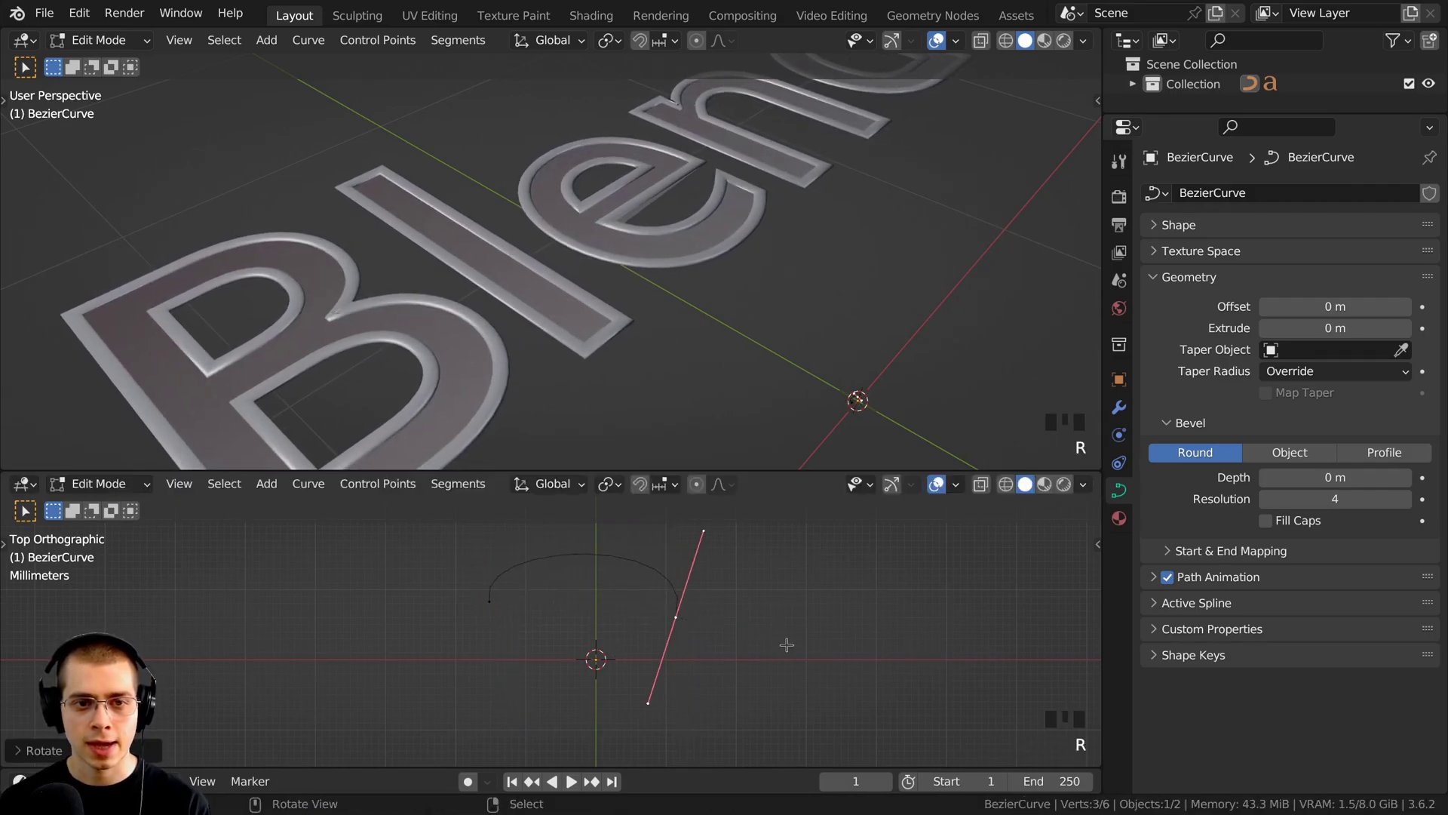
key("s")
left_click(981, 615)
key("g")
left_click(985, 603)
Move the curve's left end point and lengthen its handles to make the arch rounder
right_click(496, 606)
key("g")
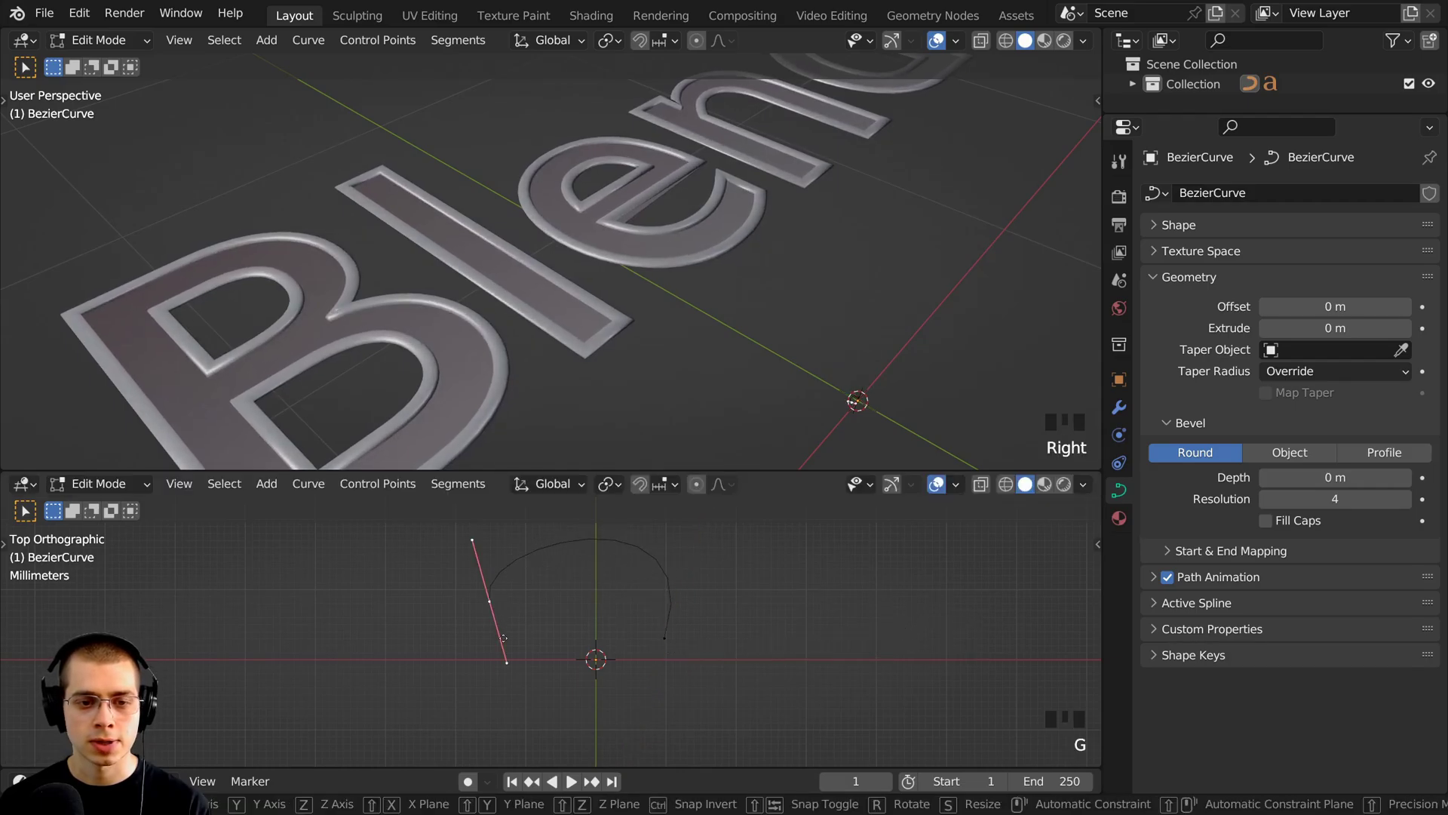
left_click(499, 649)
key("s")
left_click(557, 694)
key("g")
left_click(566, 604)
middle_click_drag(565, 604, 557, 663, "shift")
key("g")
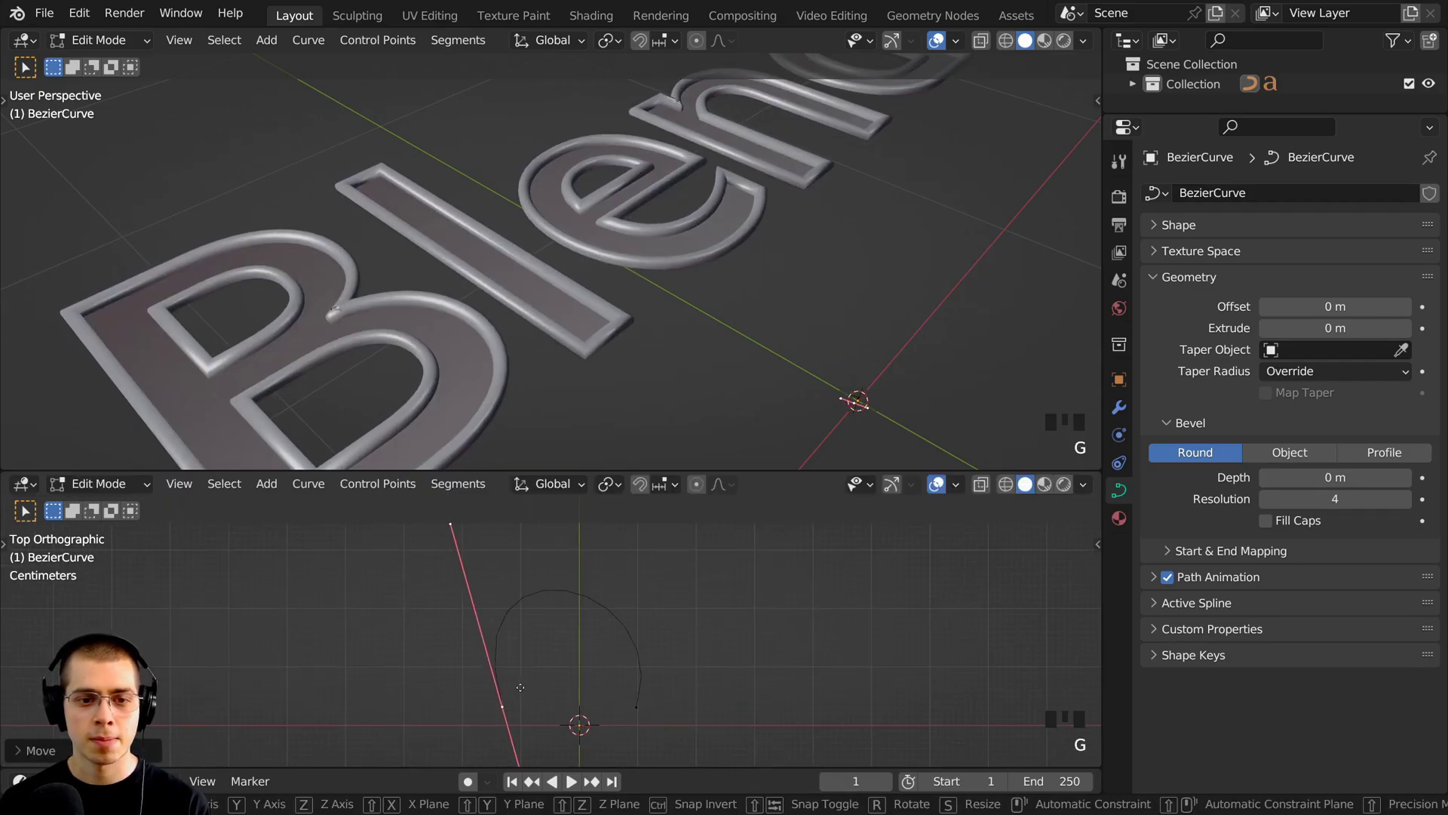
left_click(508, 633)
Select both end points of the curve and subdivide the segment between them
scroll(516, 658, "down", 1)
right_click(626, 693, "shift")
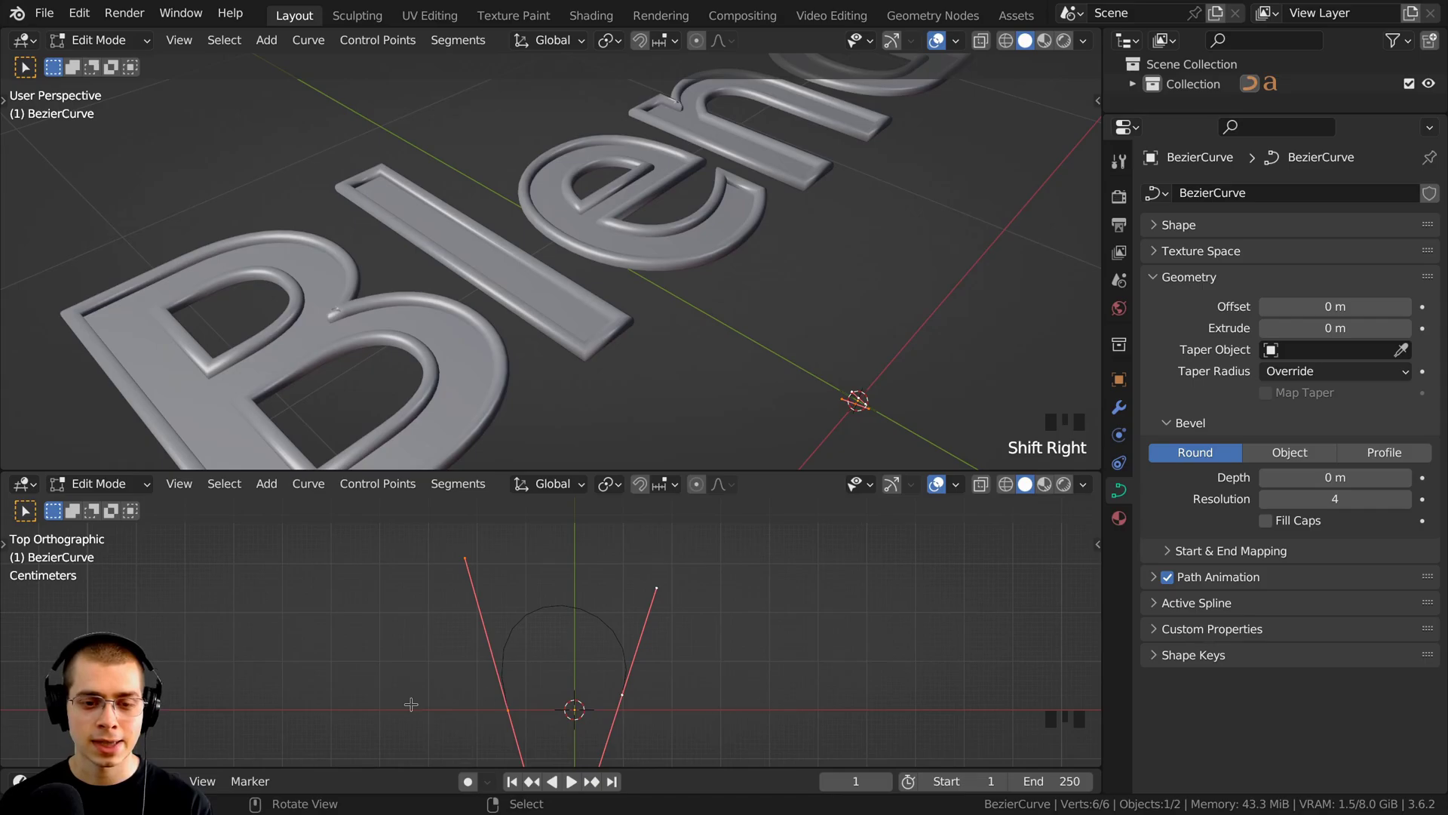
key("w")
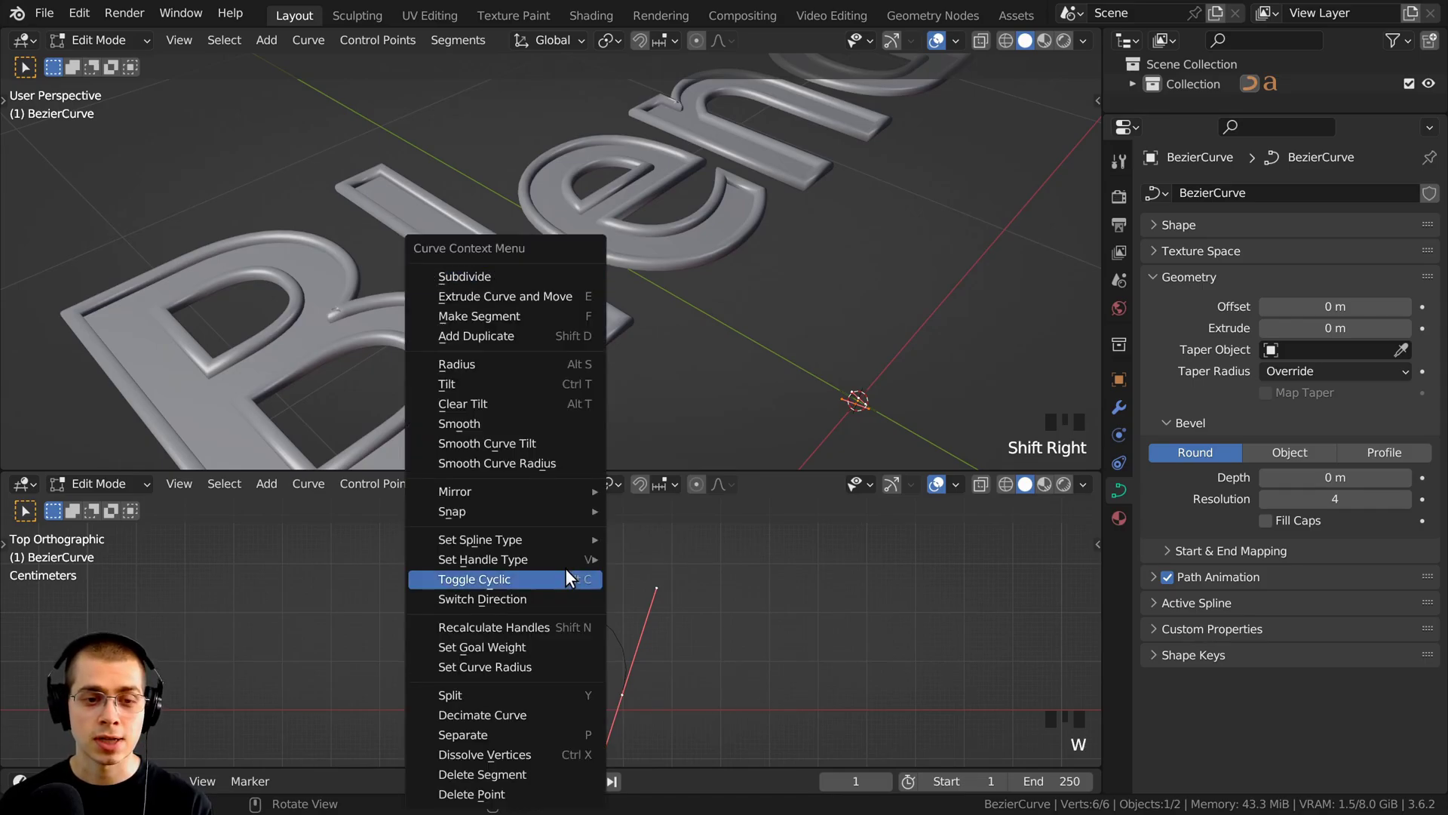
left_click(497, 278)
Move the new middle control point and rotate its handles to near vertical so the curve steps down on its right side
key("g")
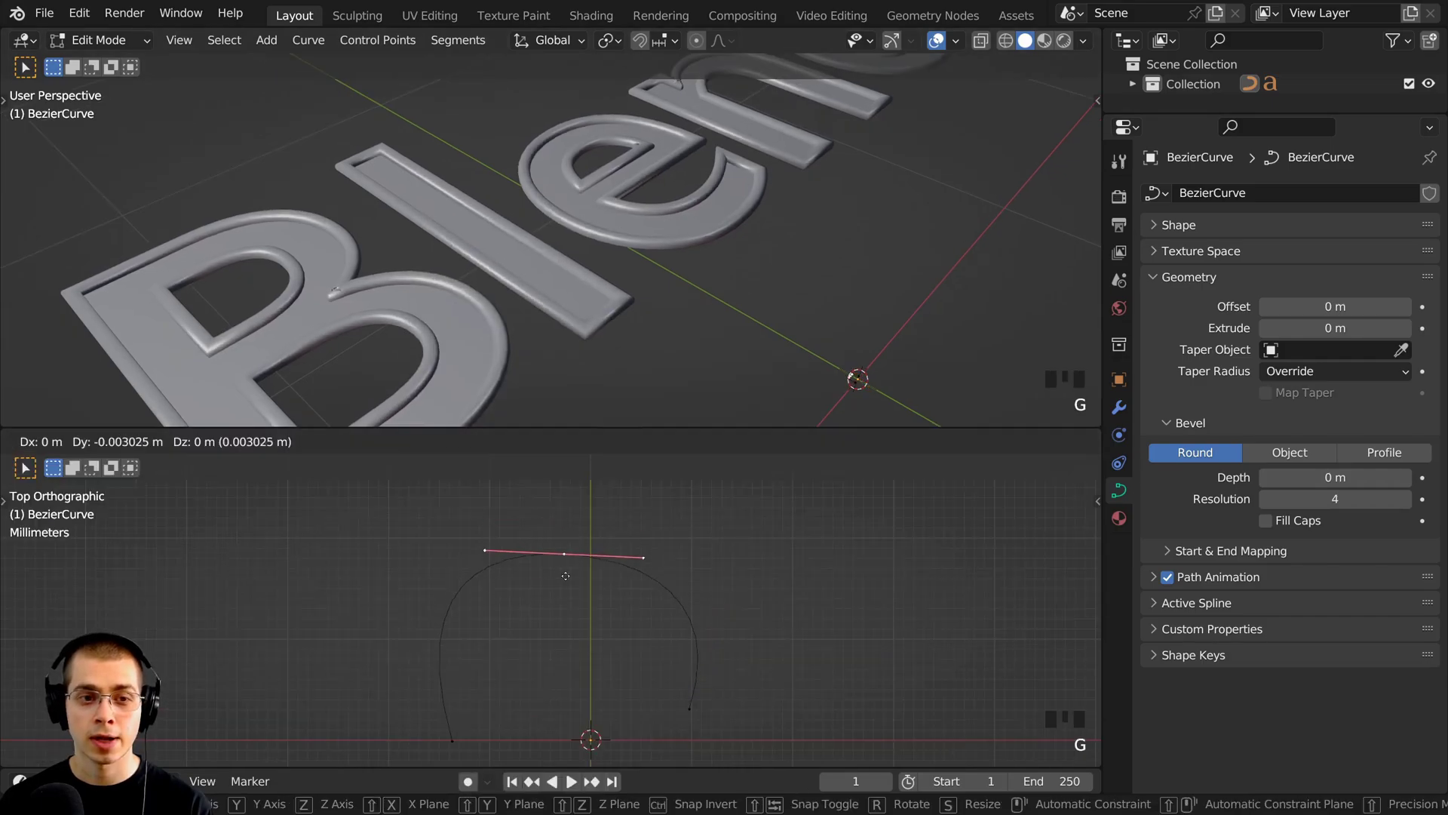
key("r")
left_click(636, 628)
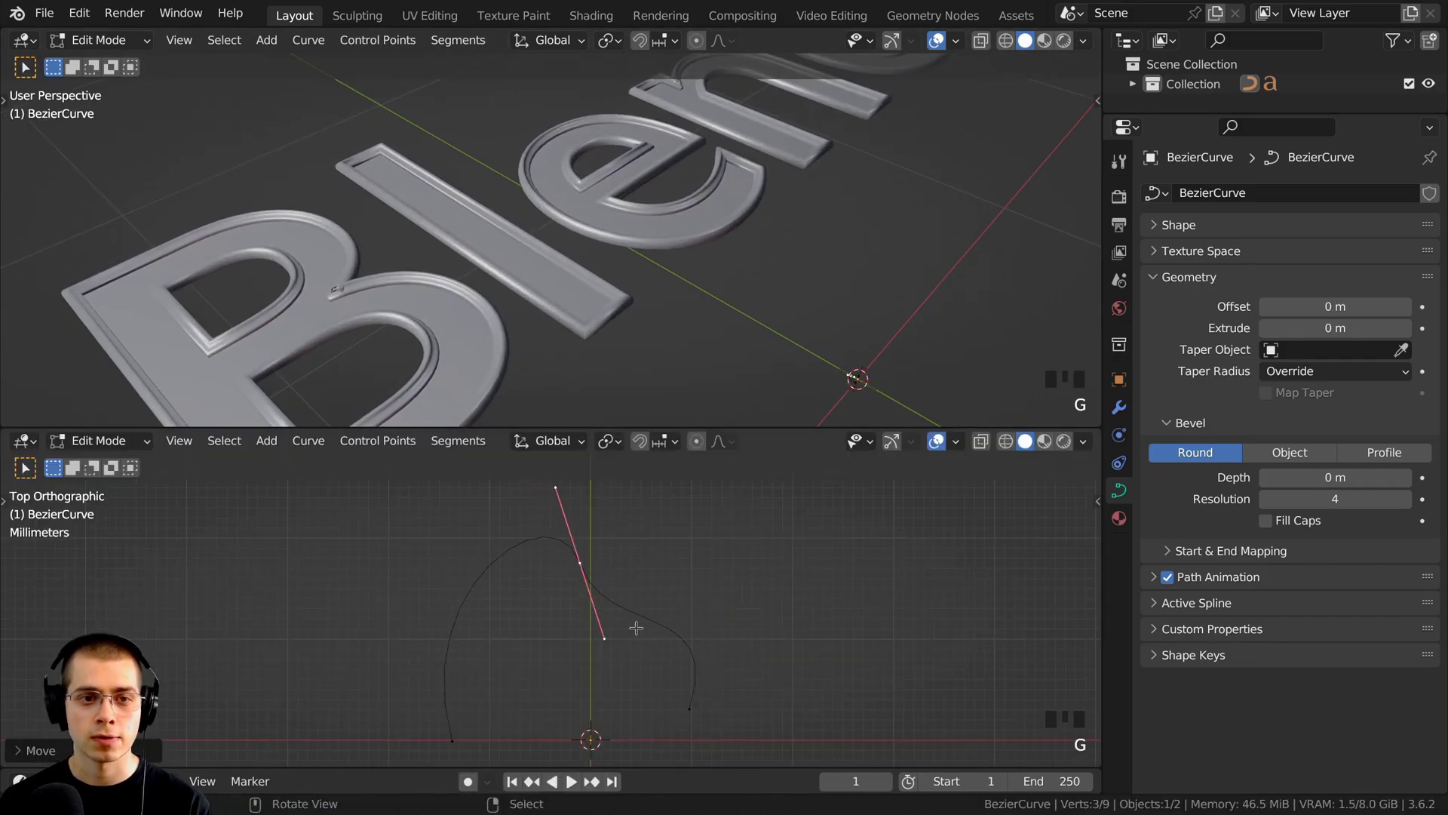
key("r")
left_click(633, 662)
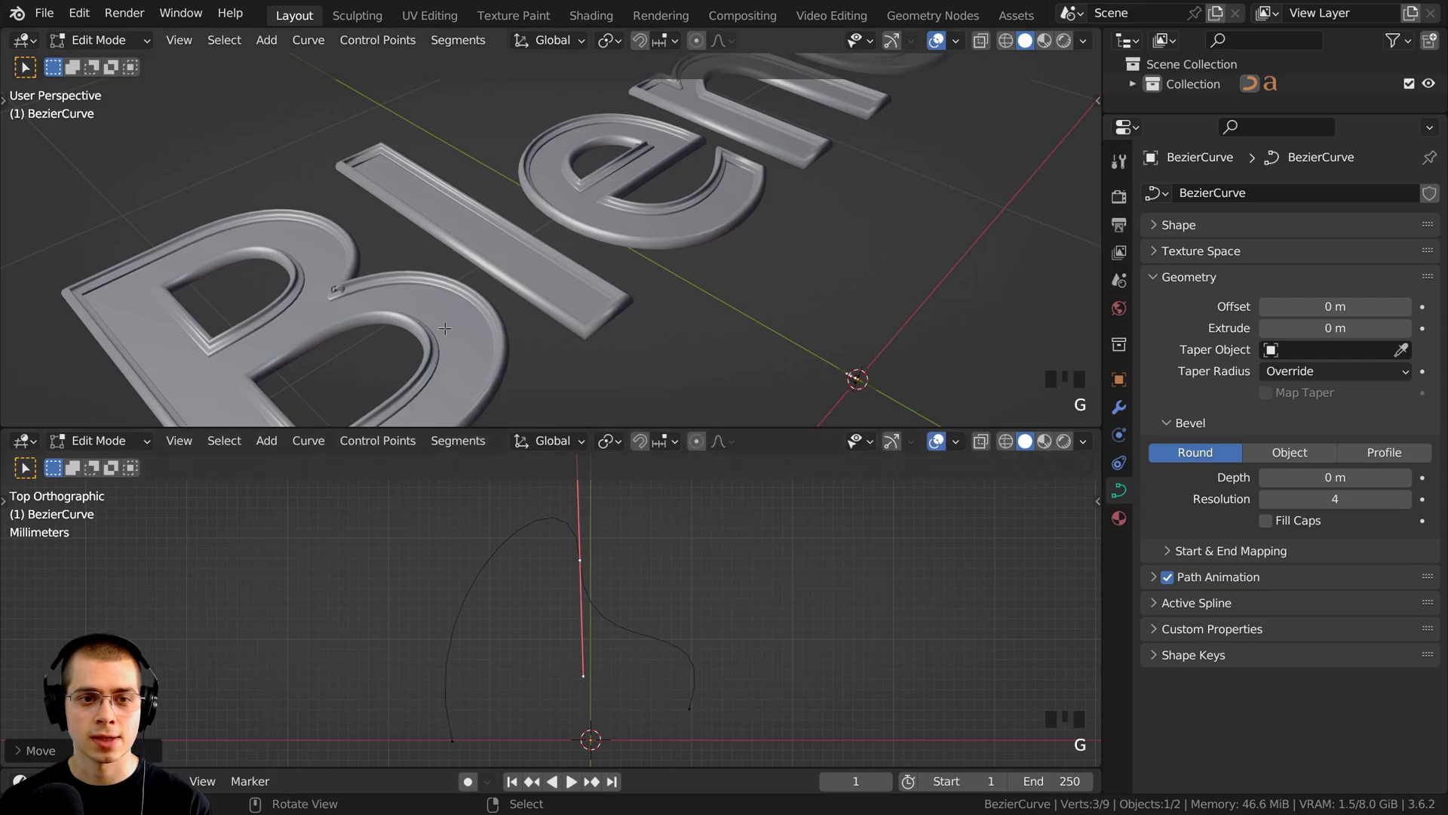
Inspect the bevel profile on the letter B and lower the curve's middle point into a shallow dip
scroll(445, 328, "up", 4)
middle_click_drag(448, 324, 490, 219, "shift")
scroll(455, 300, "down", 1)
scroll(473, 571, "down", 2)
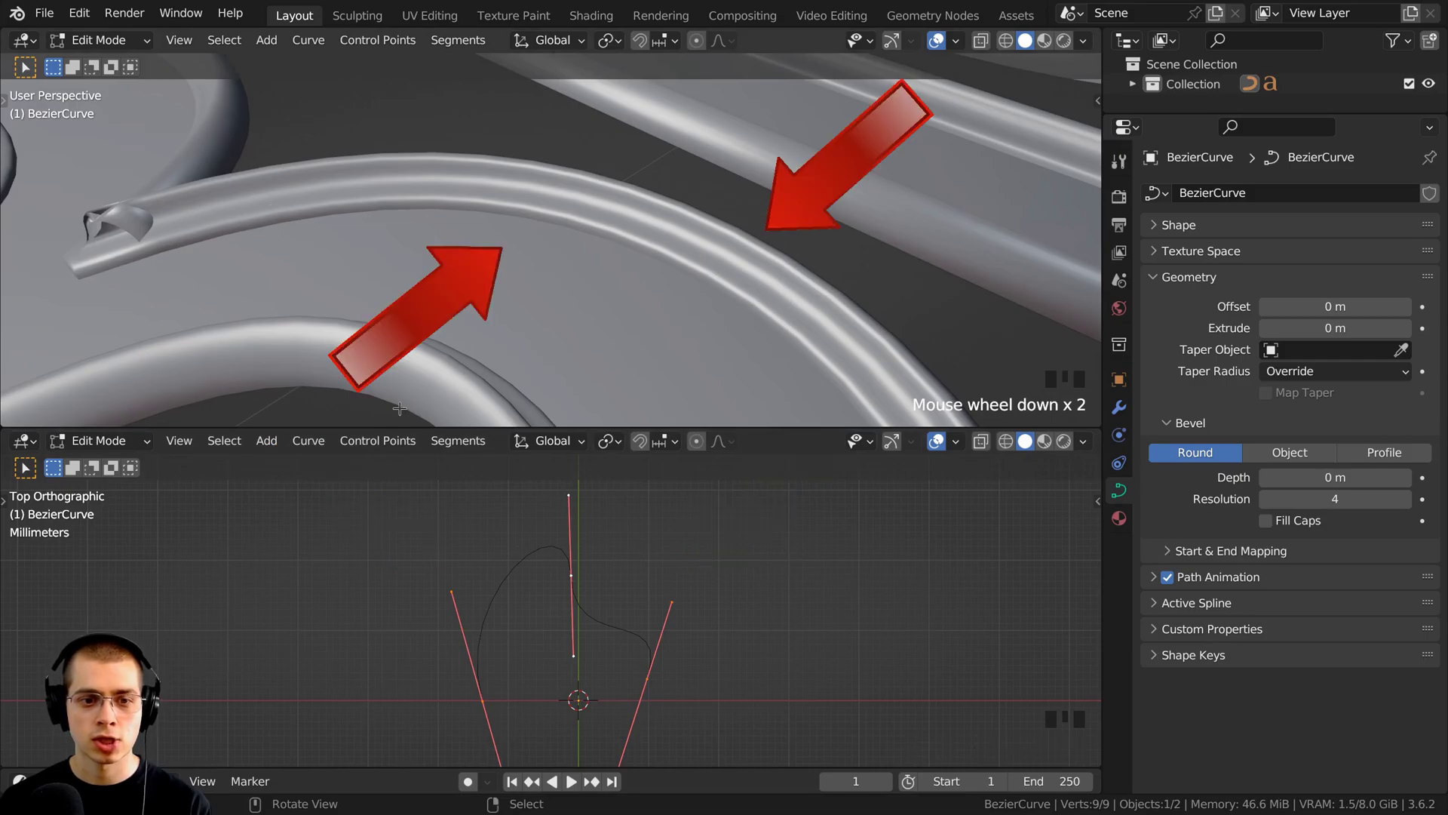
key("g")
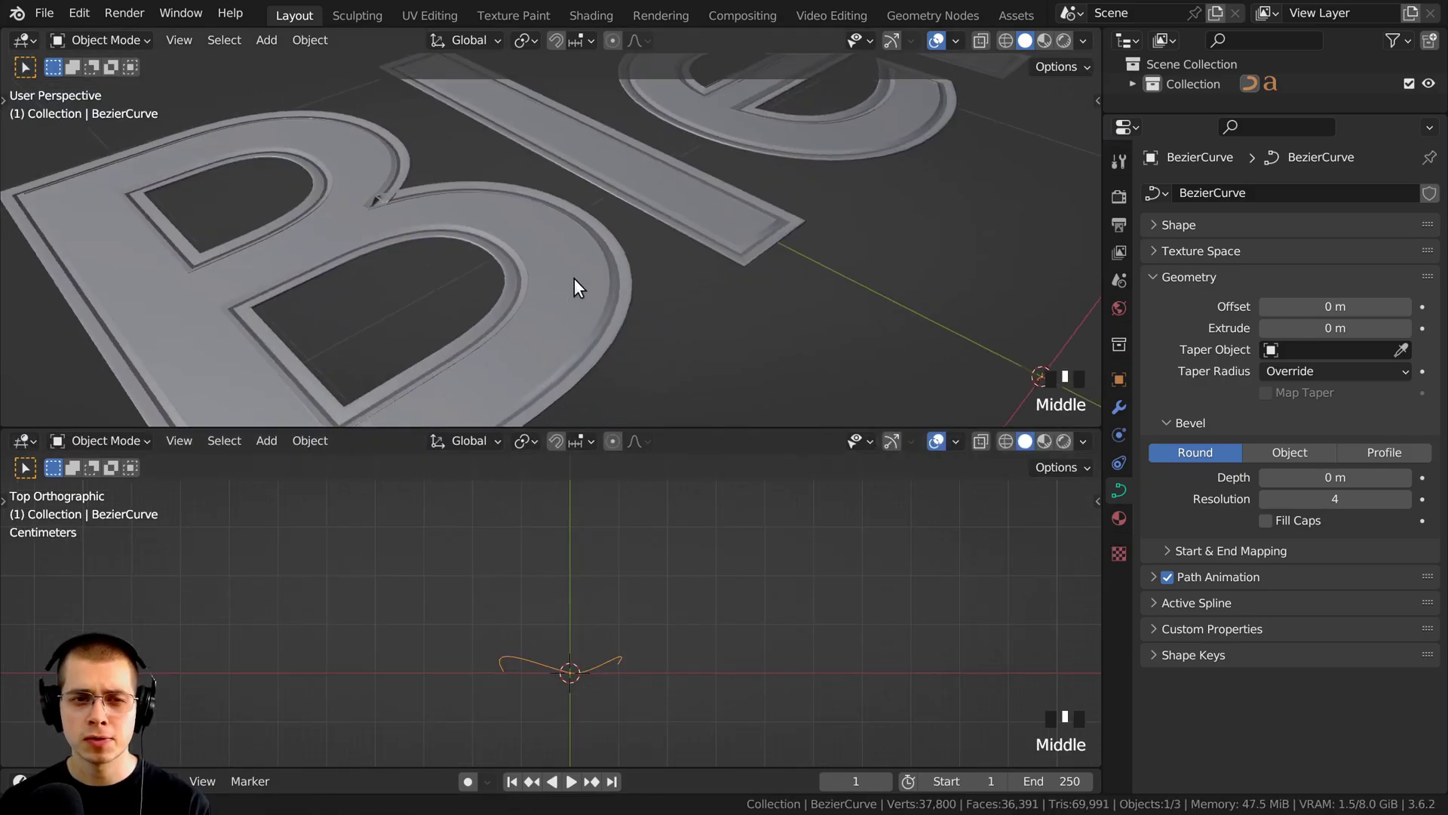
scroll(573, 278, "up", 1)
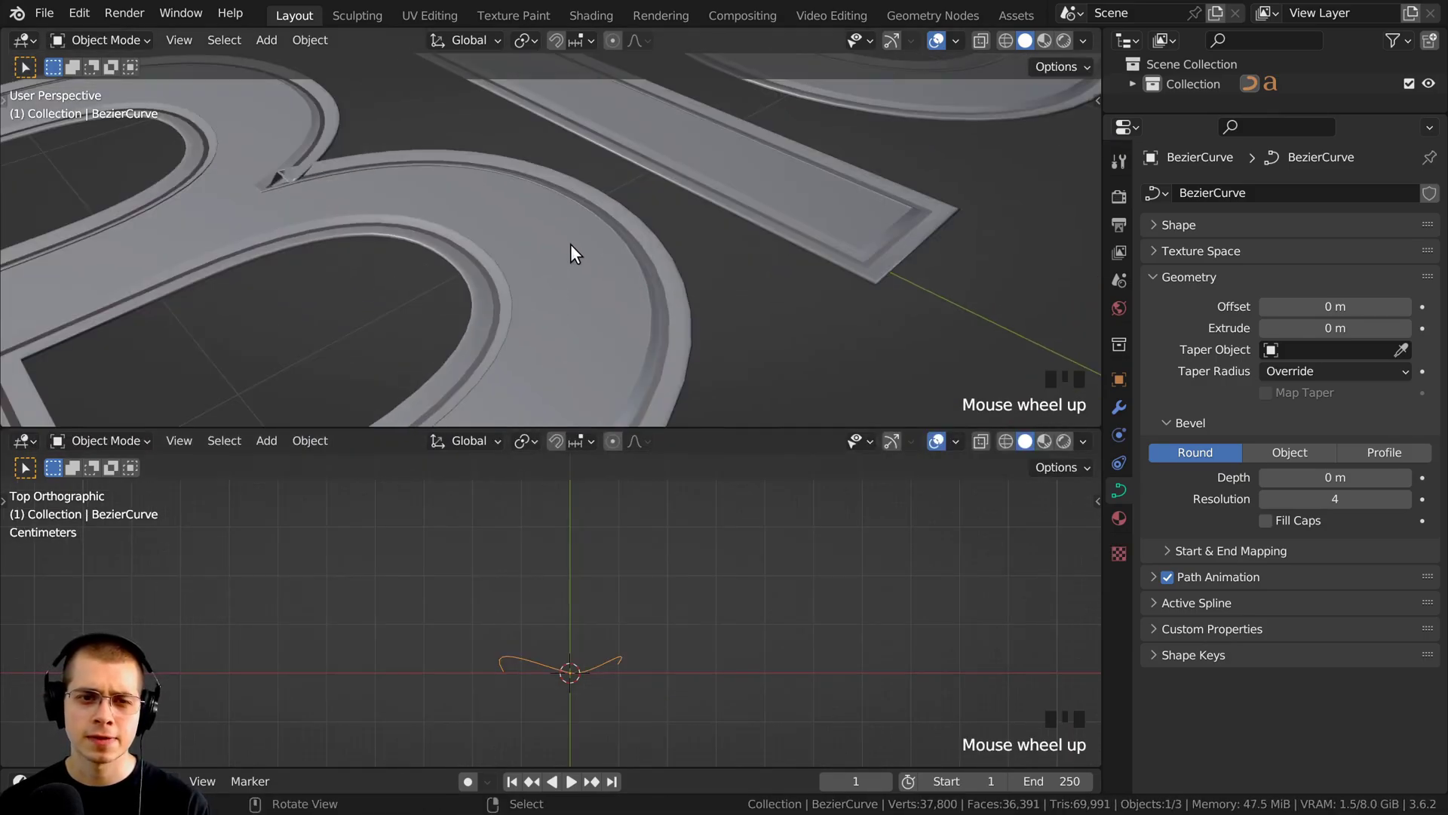
Raise the curve's middle point high above the end points in Edit Mode to form a tall arch
key("Tab")
scroll(528, 573, "up", 1)
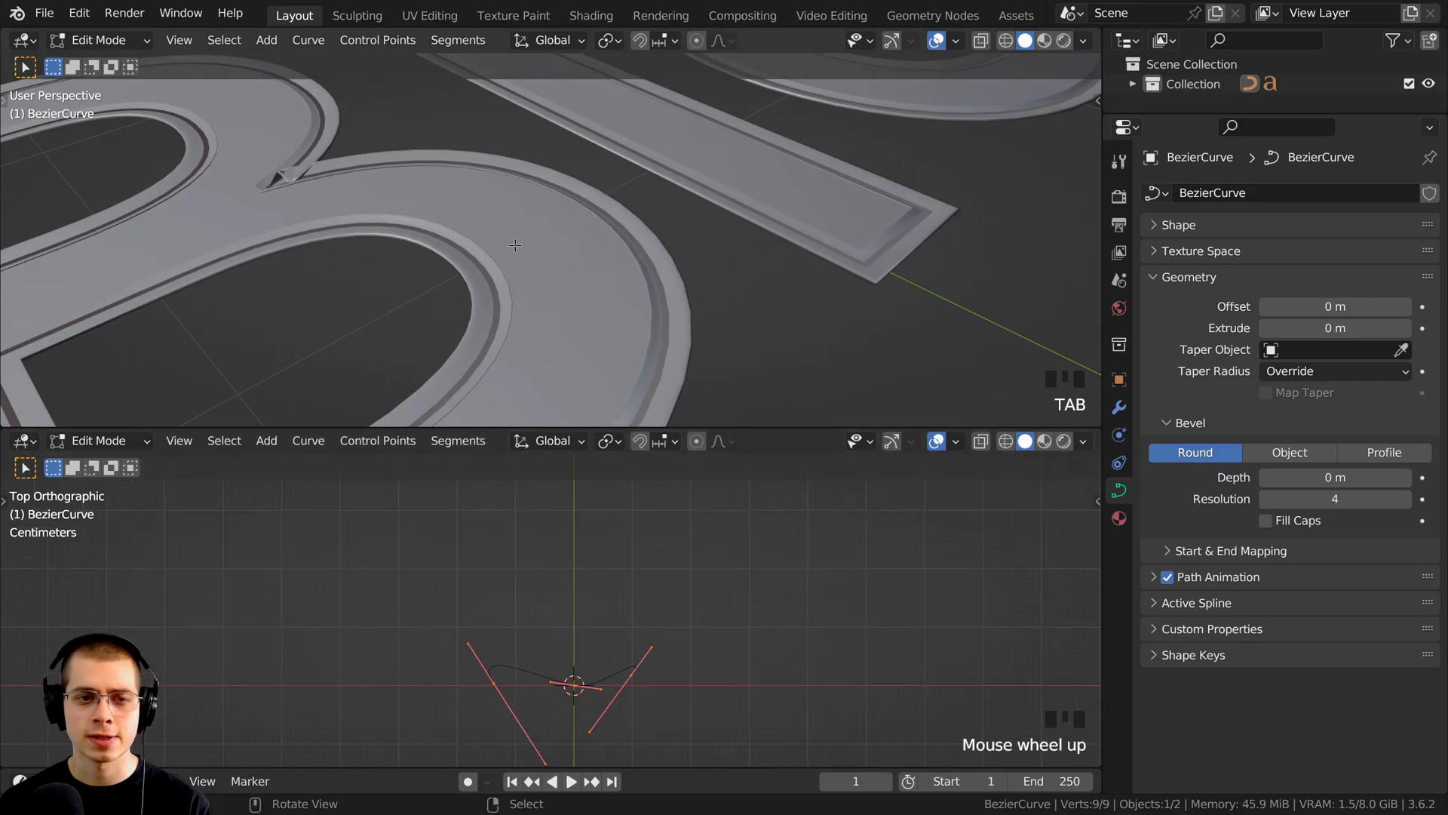
key("g")
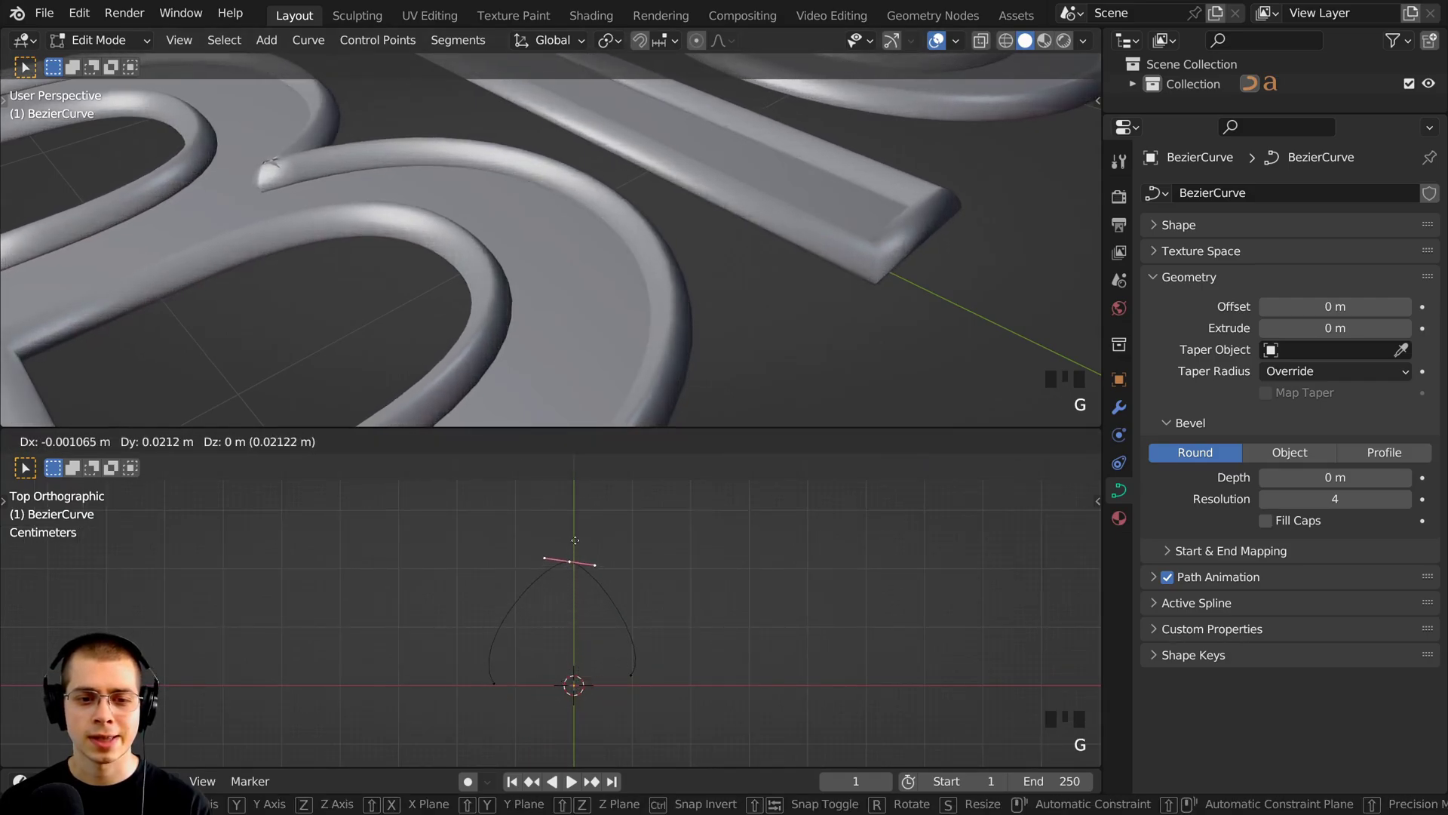
left_click(643, 680)
Lengthen the handles of the curve's right end point, then rotate and move the point outward
right_click_drag(643, 679, 659, 678)
key("s")
left_click(744, 661)
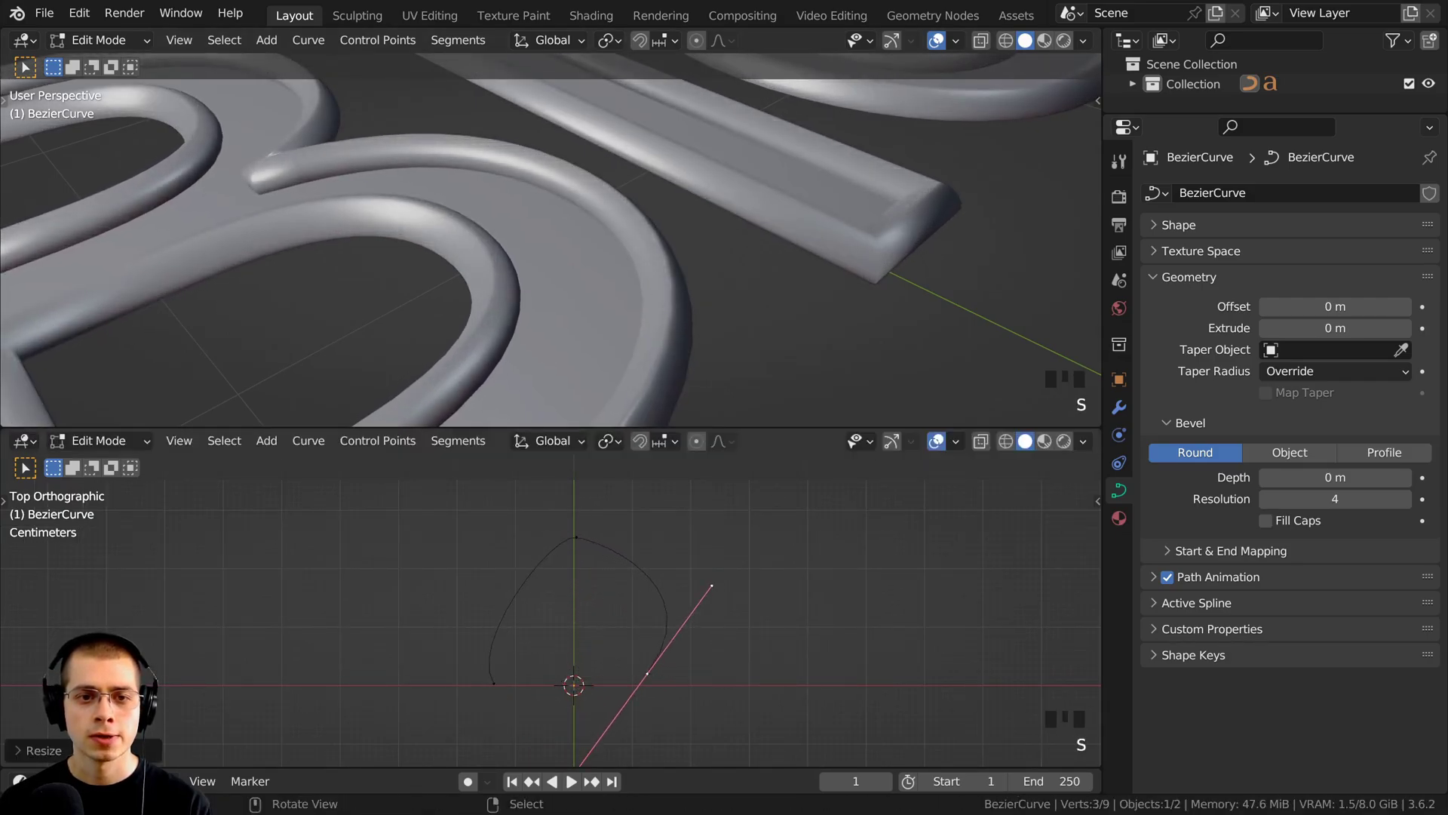
key("r")
left_click(727, 615)
key("g")
left_click(747, 604)
Move the curve's middle point further up to make the arch taller
right_click(588, 543)
middle_click_drag(590, 543, 603, 599, "shift")
key("g")
left_click(598, 539)
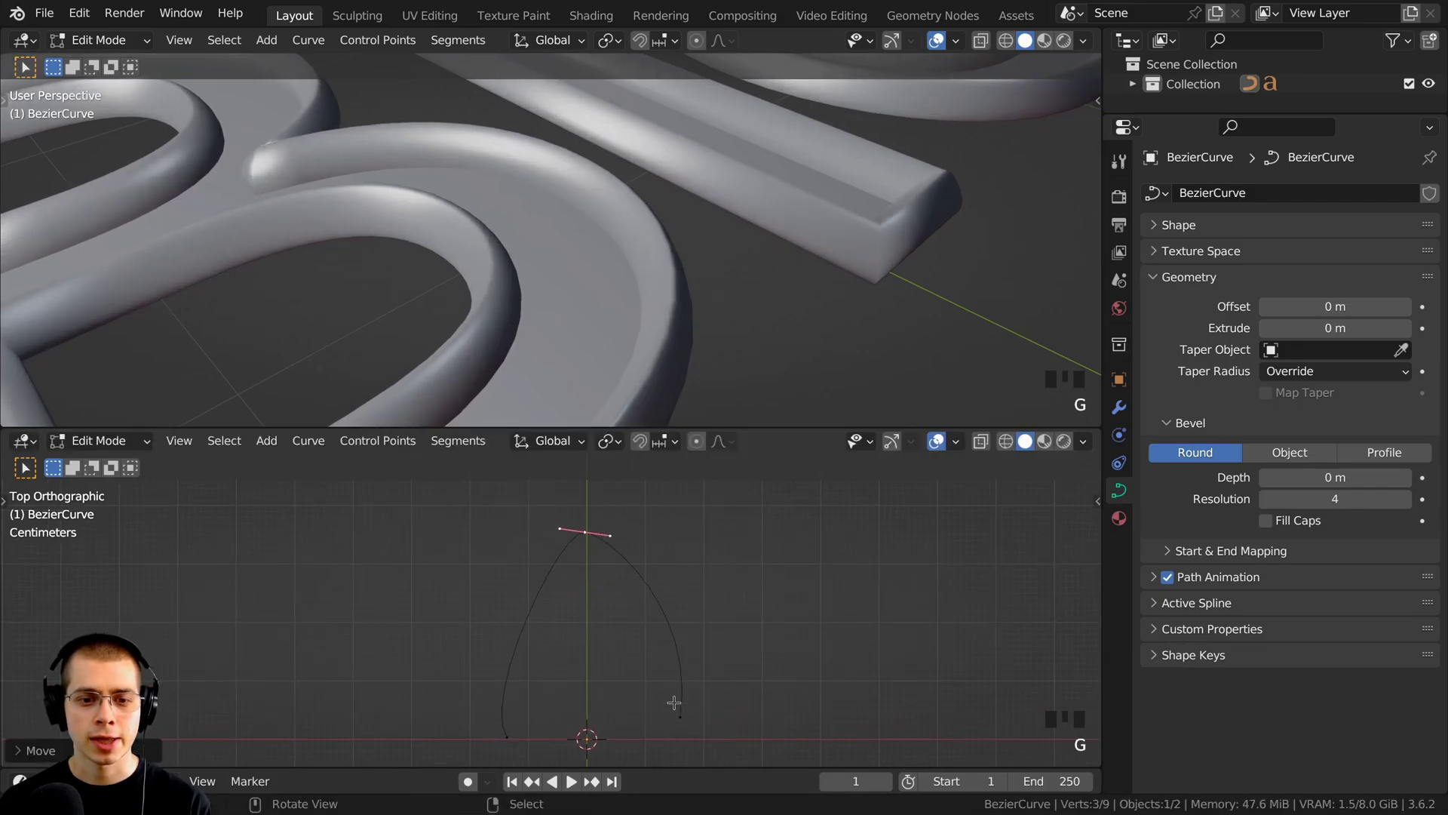
Adjust the rotation of the handles on the curve's right end point
right_click(689, 721)
key("r")
left_click(703, 724)
key("r")
left_click(698, 701)
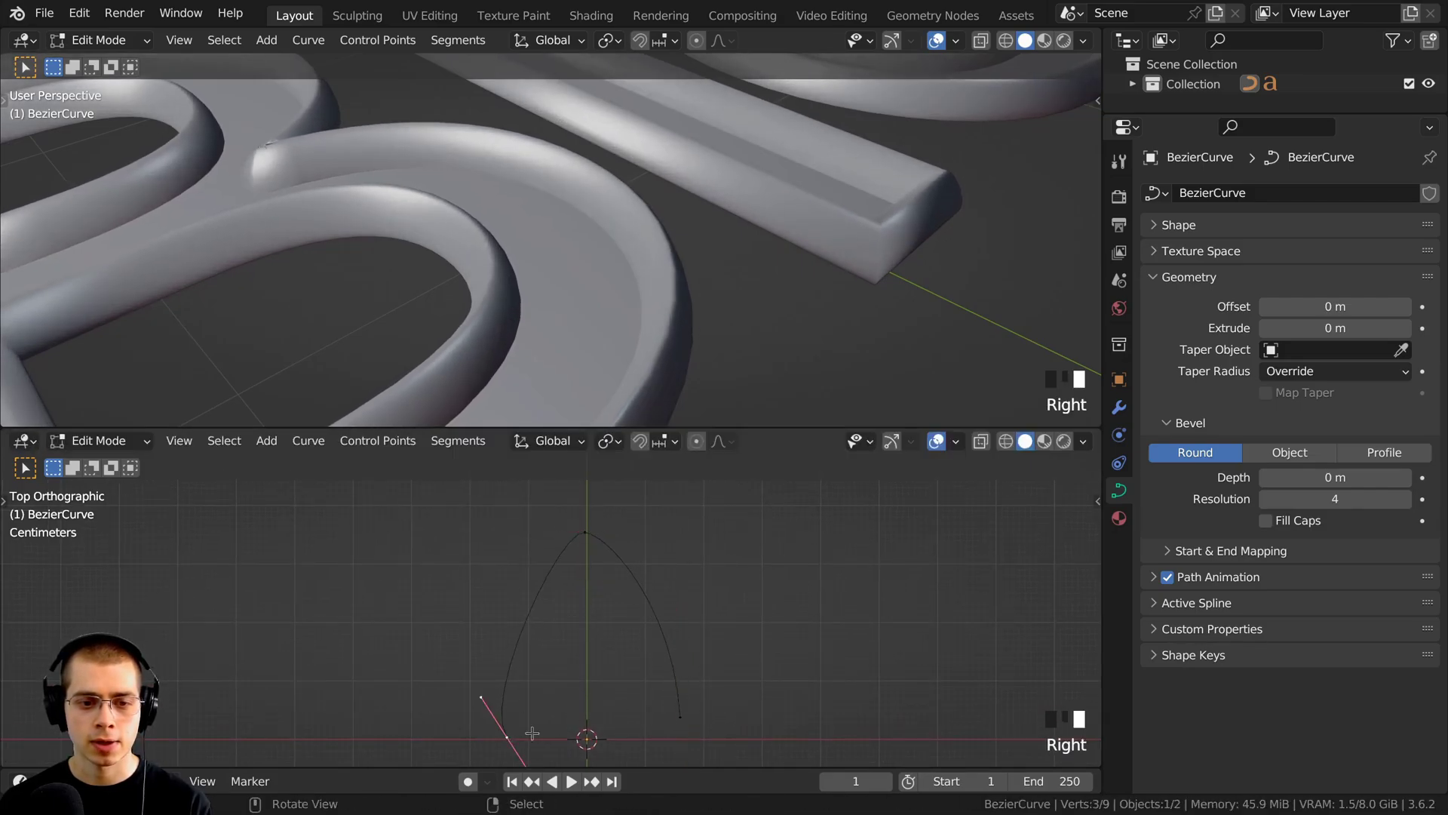
Rotate the left end point's handles to vertical and move the point up slightly
key("r")
left_click(640, 442)
key("g")
key("g")
left_click(629, 559)
key("r")
left_click(640, 617)
key("g")
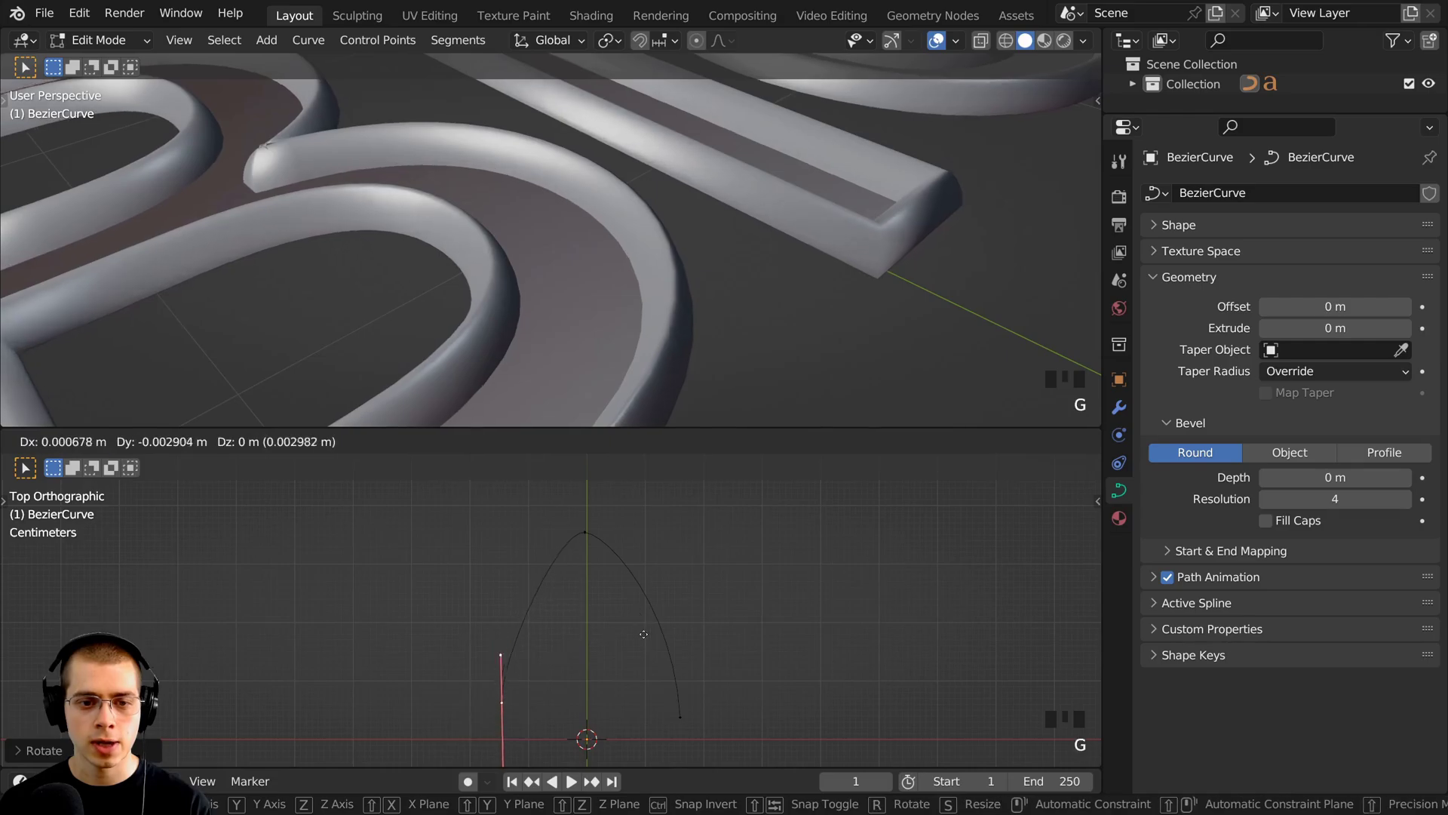
left_click(643, 634)
Scale up the handles of the curve's top point and move it to widen the arch
right_click(589, 535)
key("s")
left_click(683, 546)
key("g")
left_click(692, 522)
Examine the reshaped bevel on the text from several angles and close to the letter e
scroll(645, 253, "down", 6)
middle_click_drag(645, 249, 573, 253)
scroll(547, 250, "up", 2)
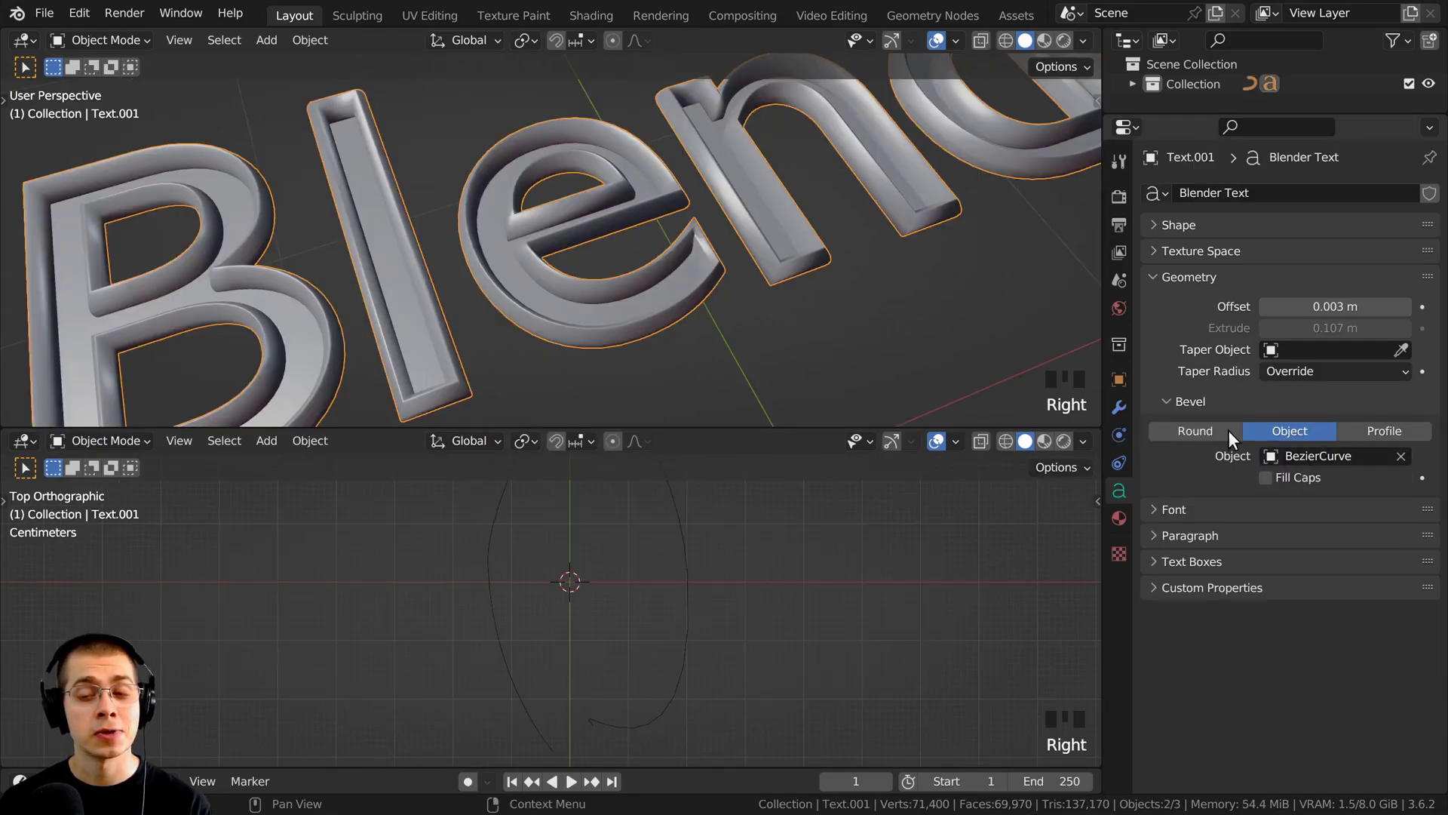
middle_click_drag(483, 249, 428, 228)
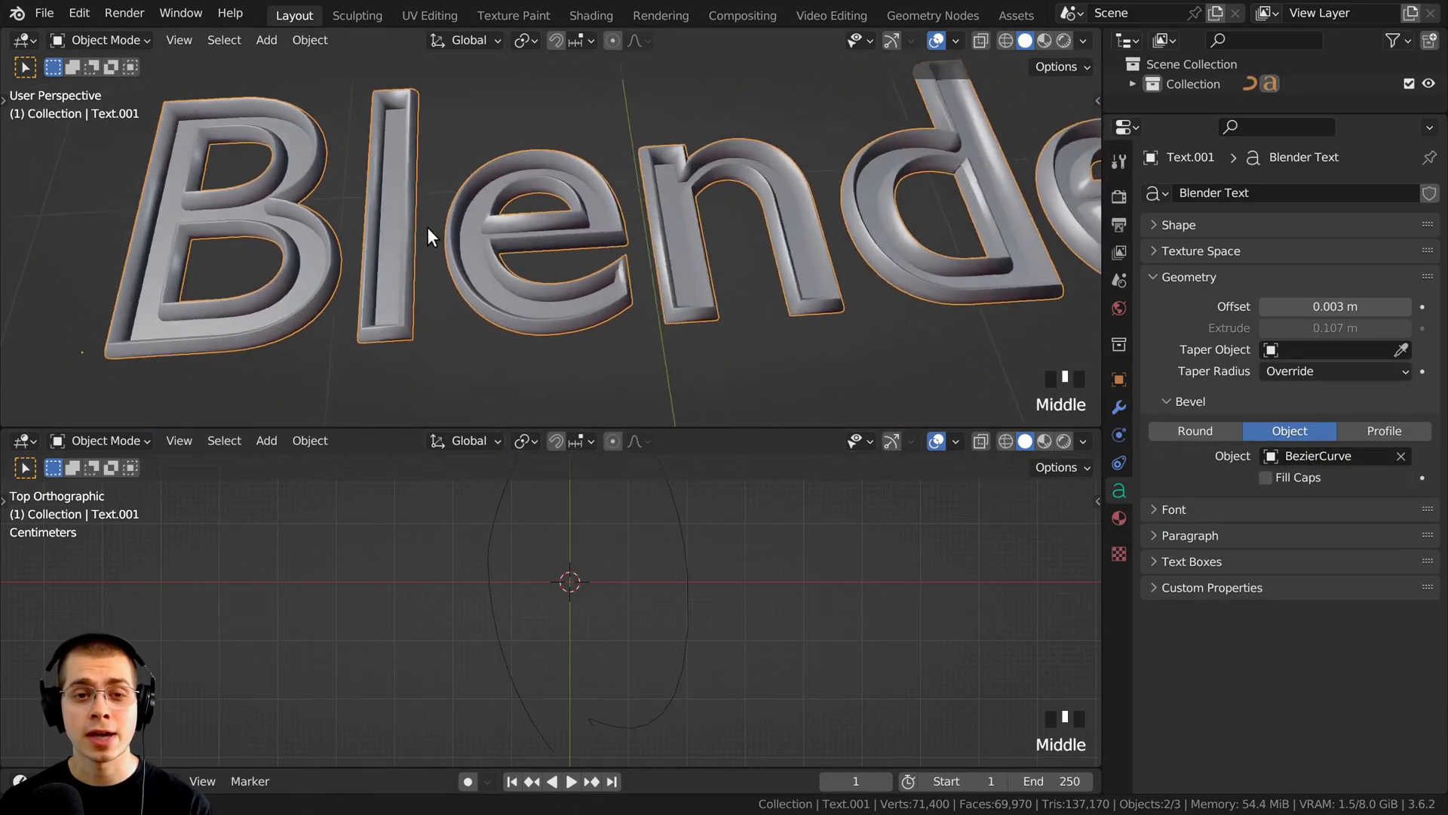
scroll(398, 197, "up", 3)
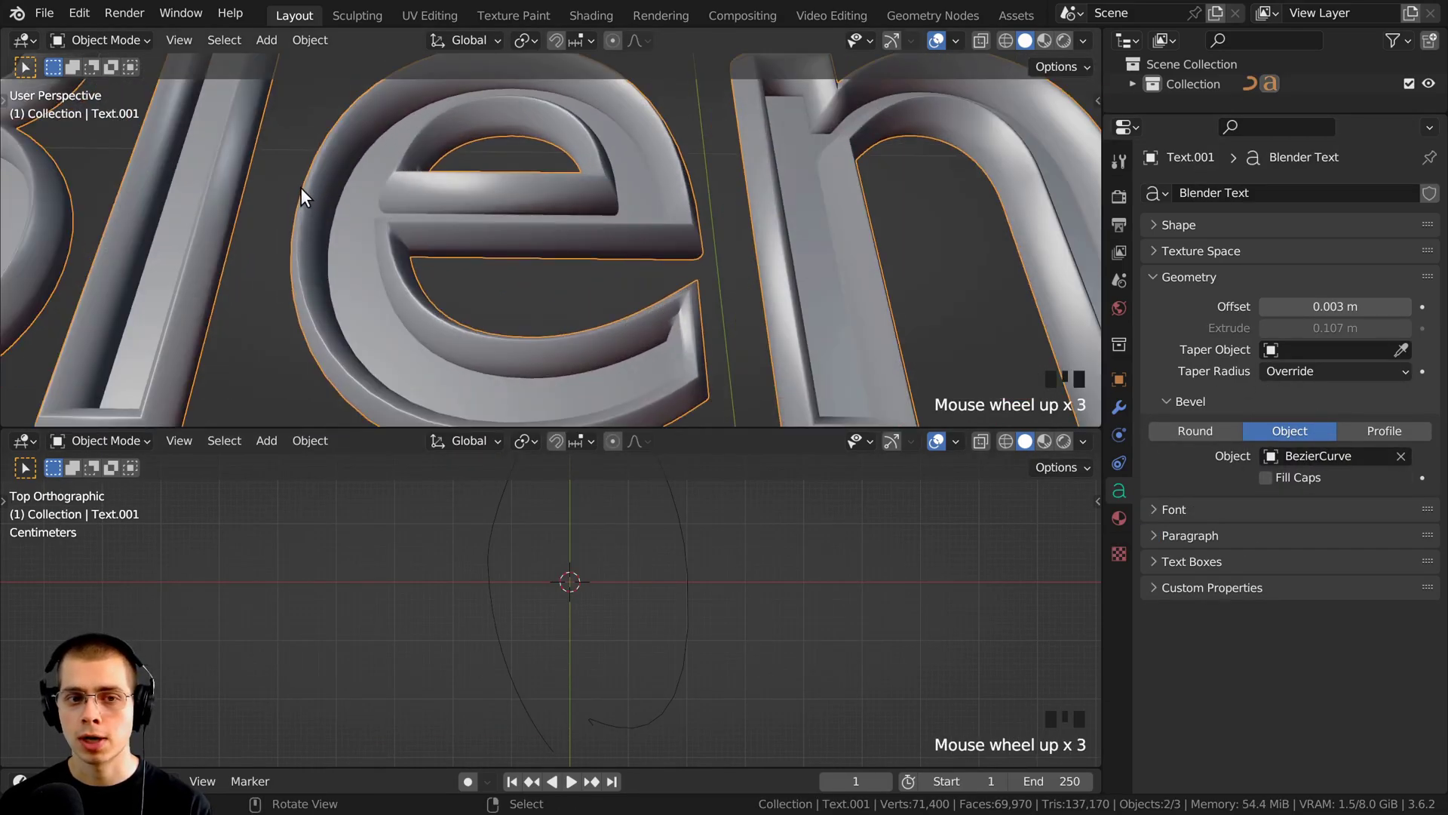
scroll(460, 626, "down", 2)
Join the two stacked 3D views back into a single viewport showing the text at an angle
middle_click_drag(1083, 410, 1097, 451, "shift")
left_click_drag(1097, 437, 1078, 540)
middle_click_drag(658, 350, 1018, 403)
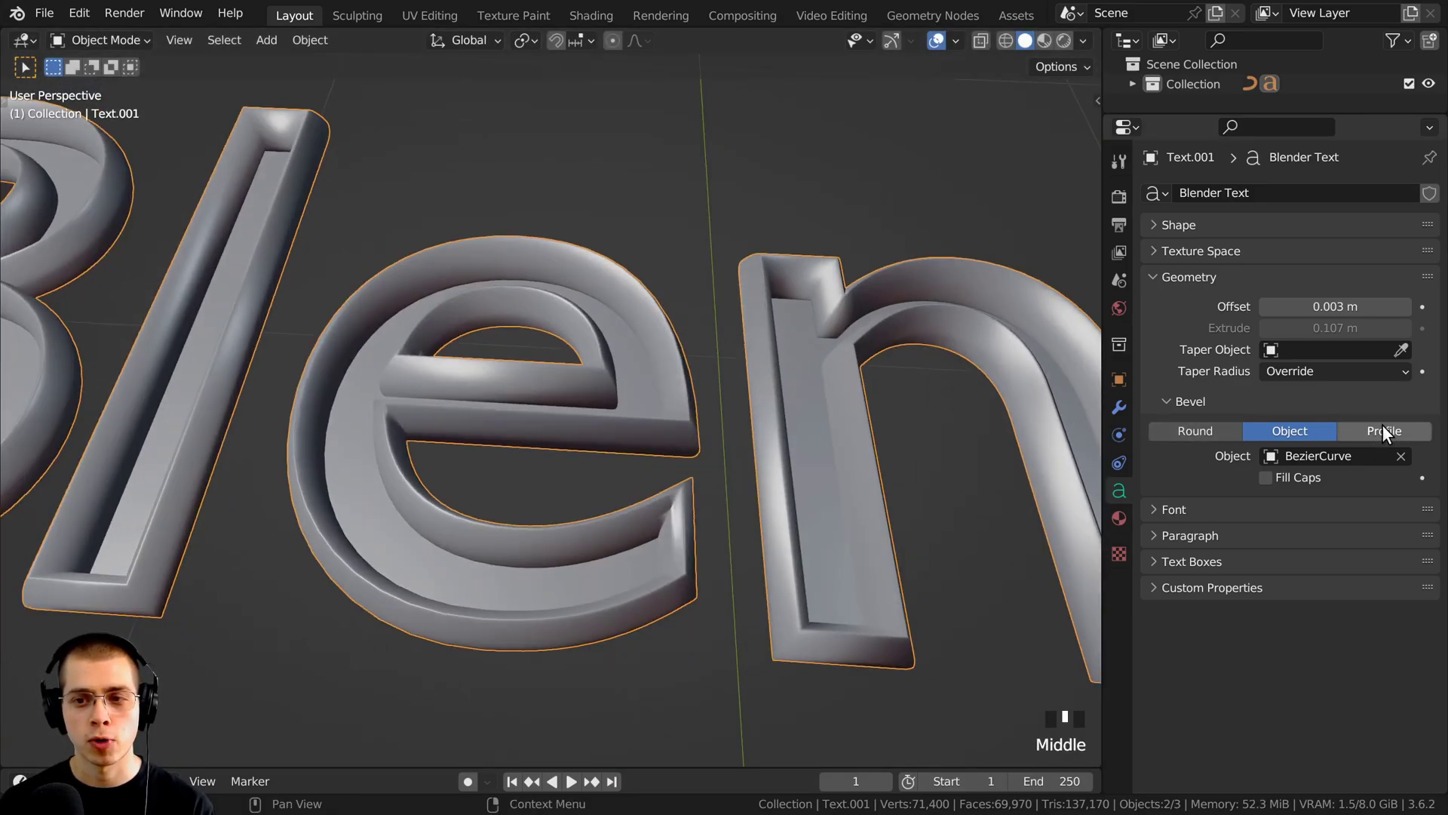
Switch the text's bevel mode from Object to Profile and bring the profile curve graph into view
scroll(664, 361, "down", 2)
key("g")
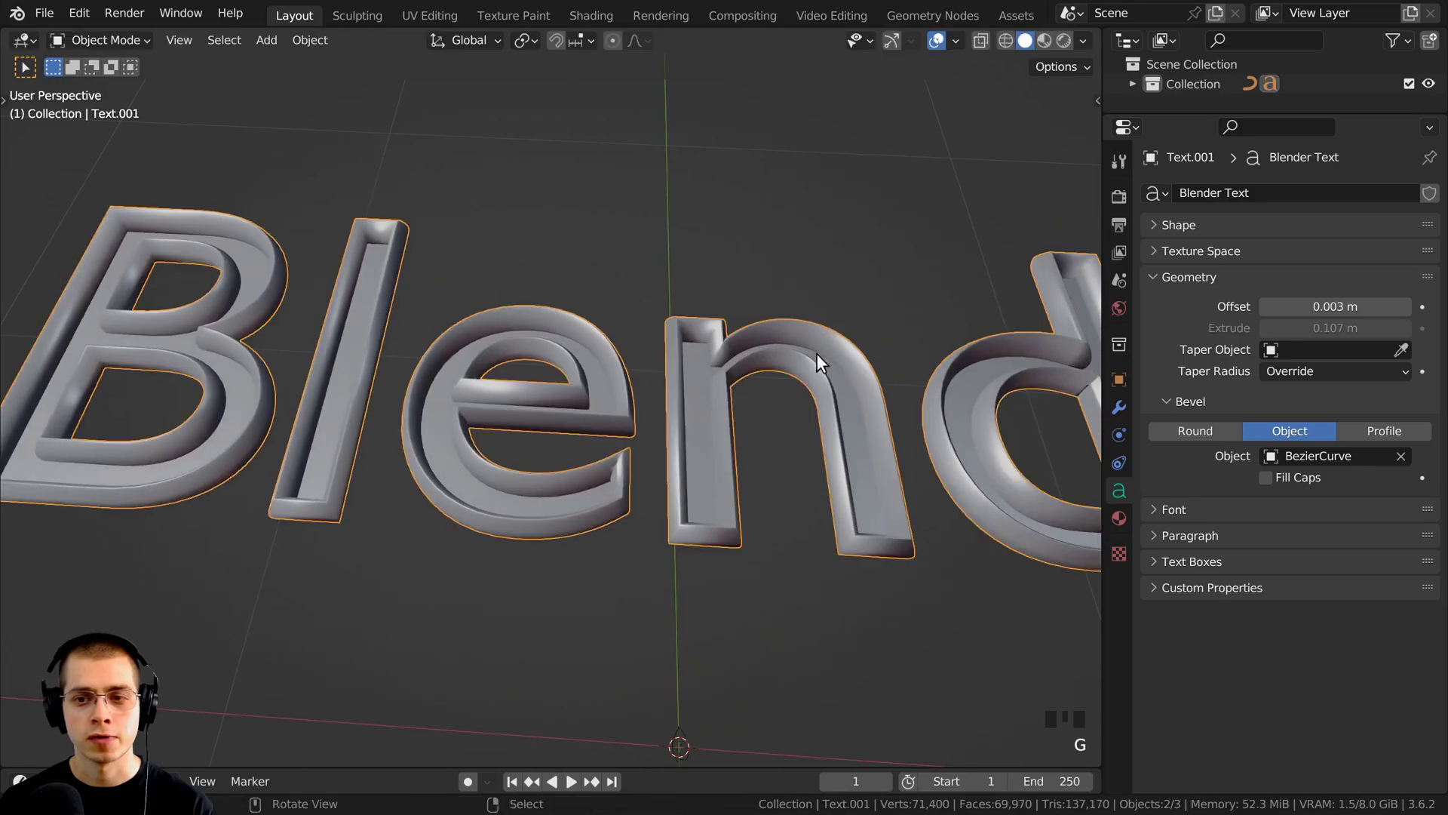
left_click(1374, 429)
scroll(1176, 468, "down", 3)
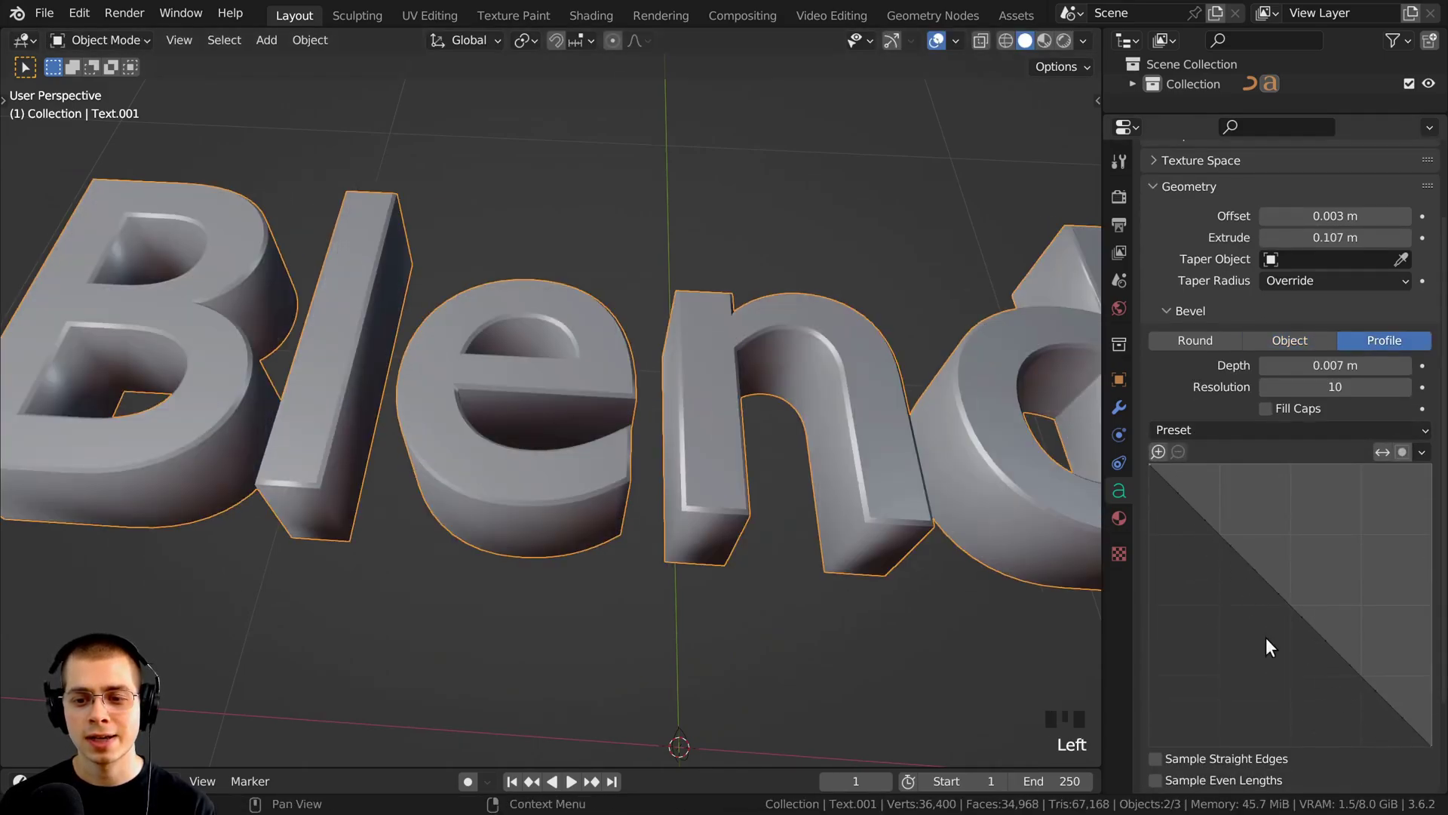
Set the text's profile bevel depth to 0.019 m and frame the edges of the letters l and e
middle_click_drag(576, 397, 634, 355)
middle_click_drag(633, 354, 570, 294, "shift")
left_click_drag(1323, 365, 1381, 365, "shift")
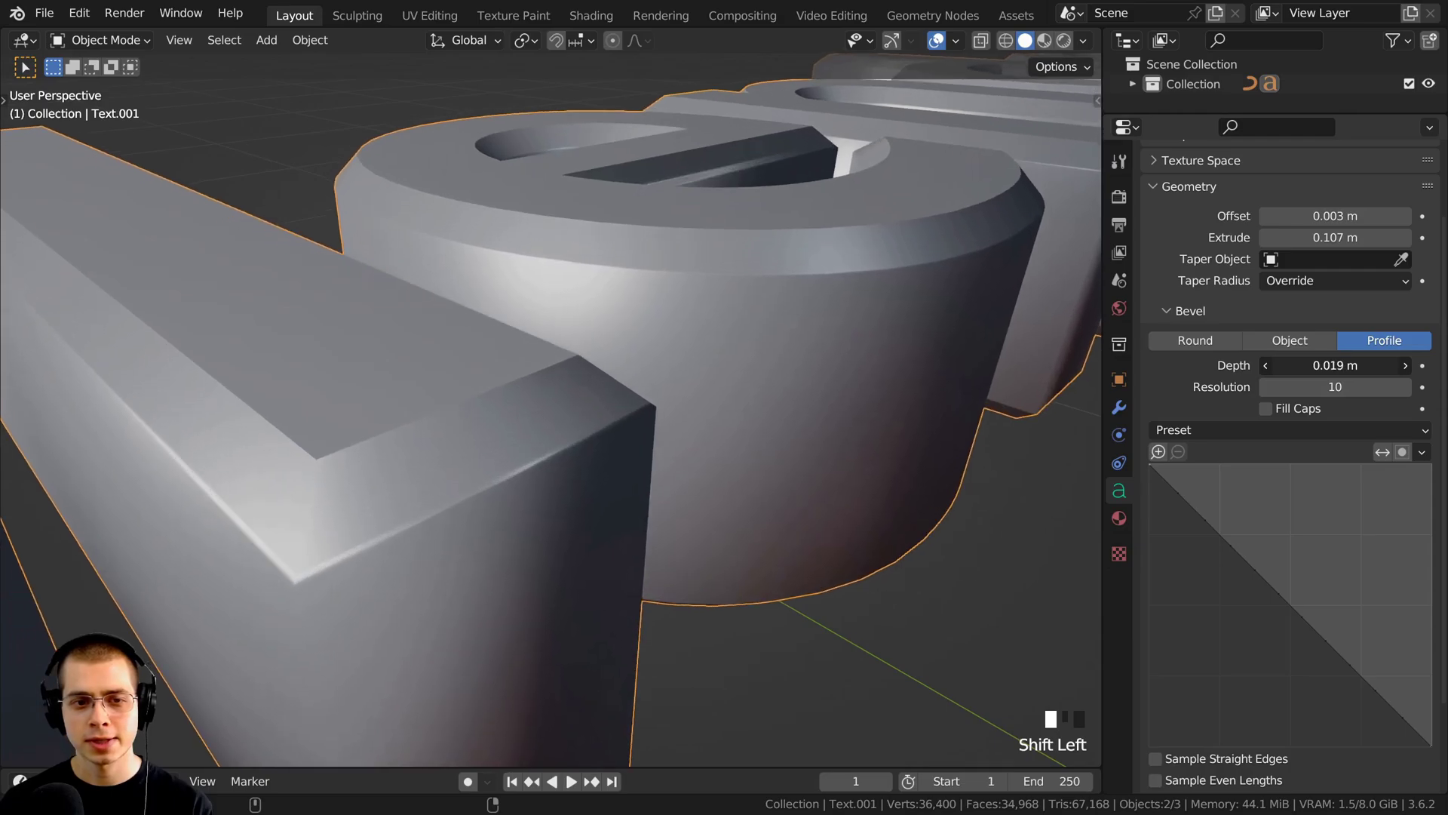
middle_click_drag(498, 438, 467, 423, "shift")
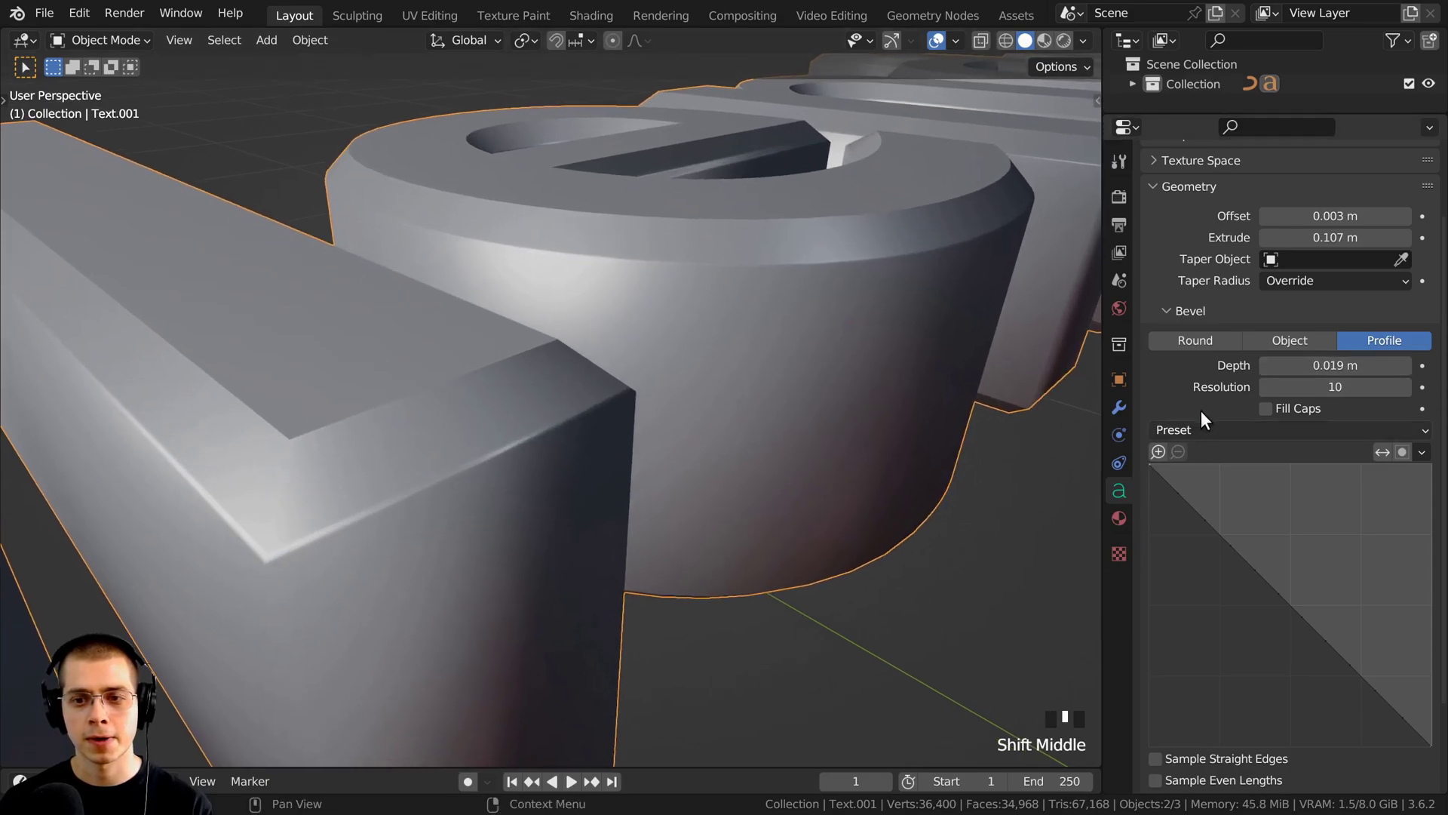
Try the Support Loops and Cornice Molding presets on the text's bevel profile
scroll(1247, 368, "down", 3)
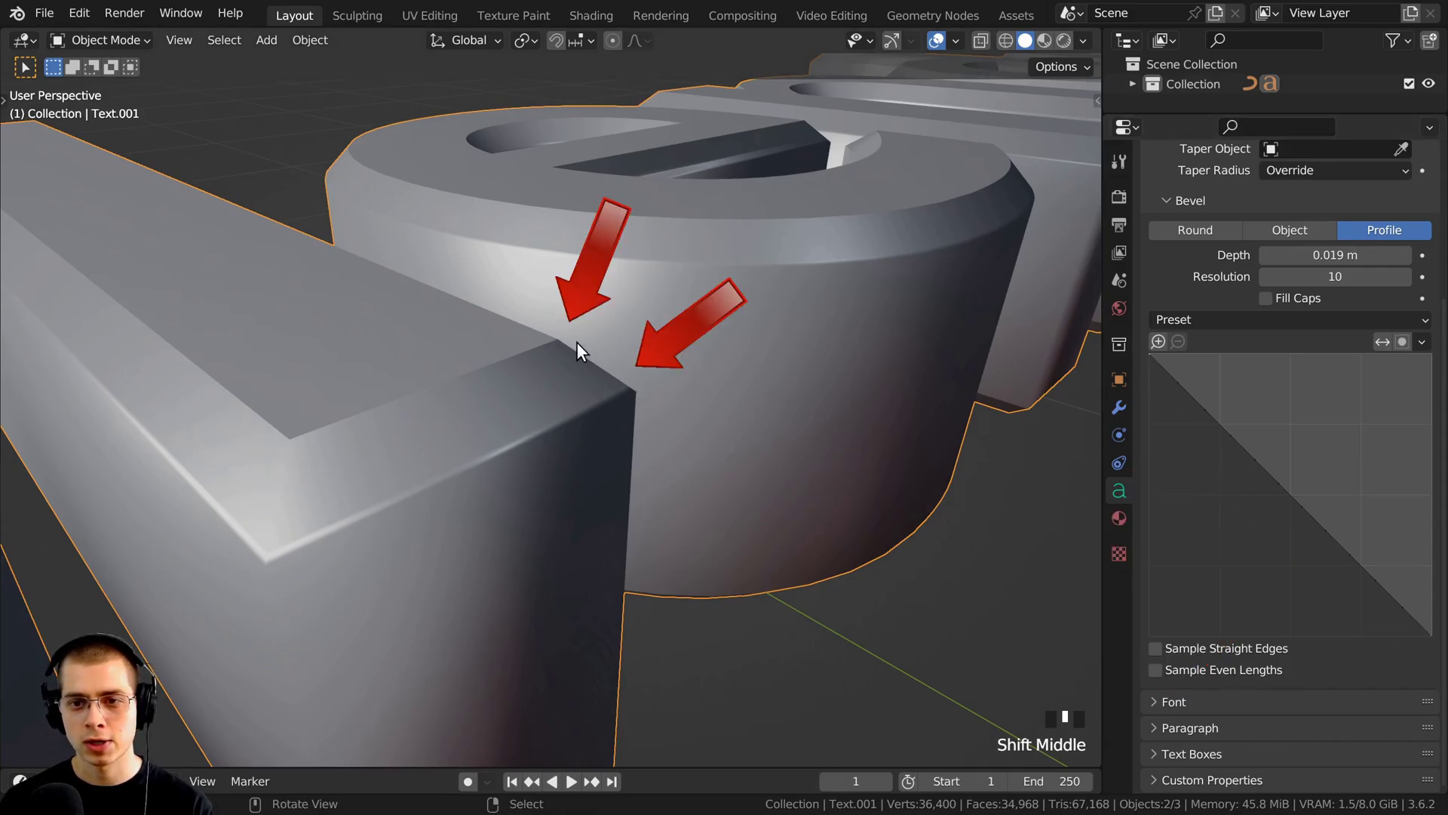
left_click(1179, 319)
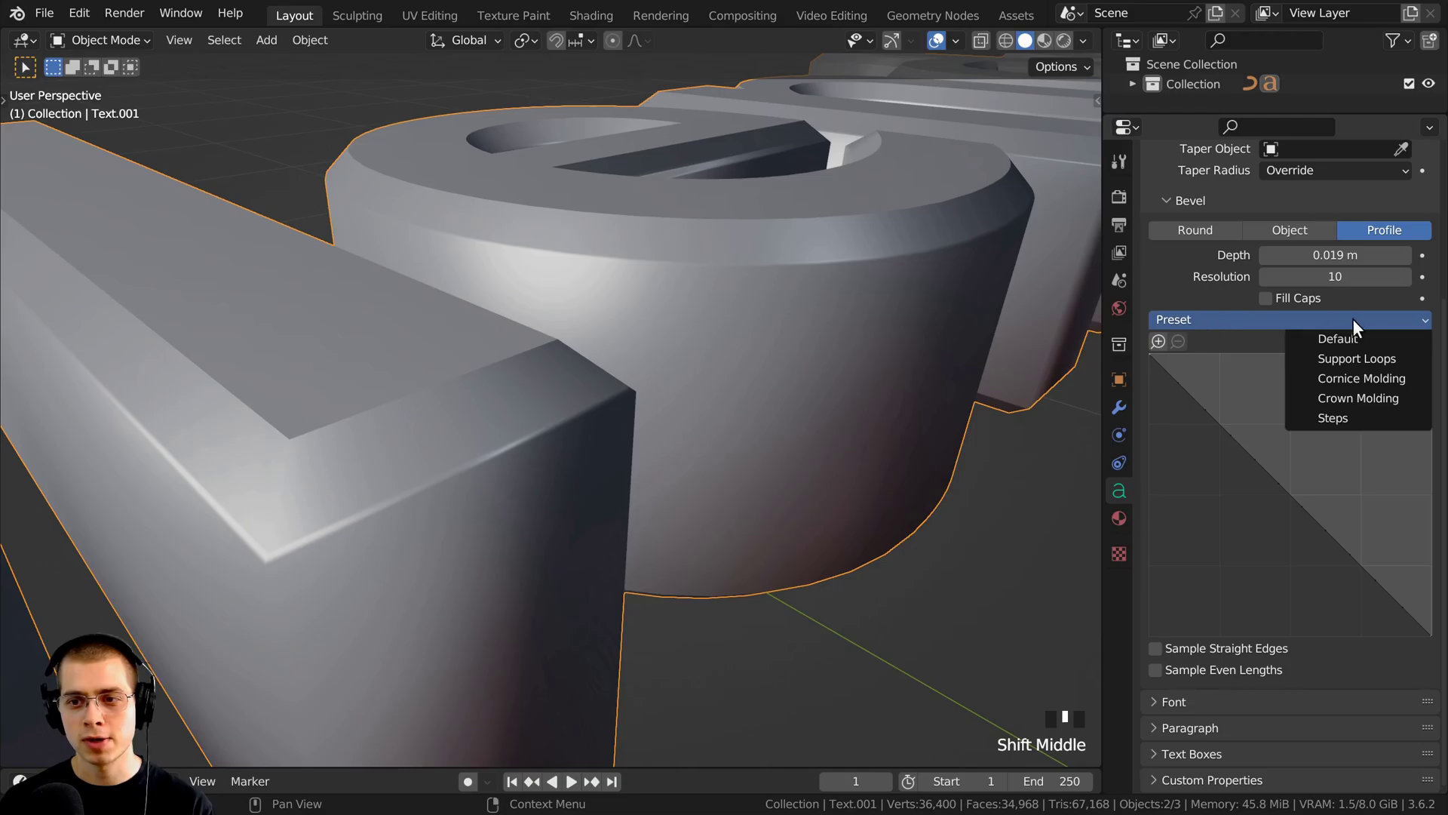
left_click(1338, 359)
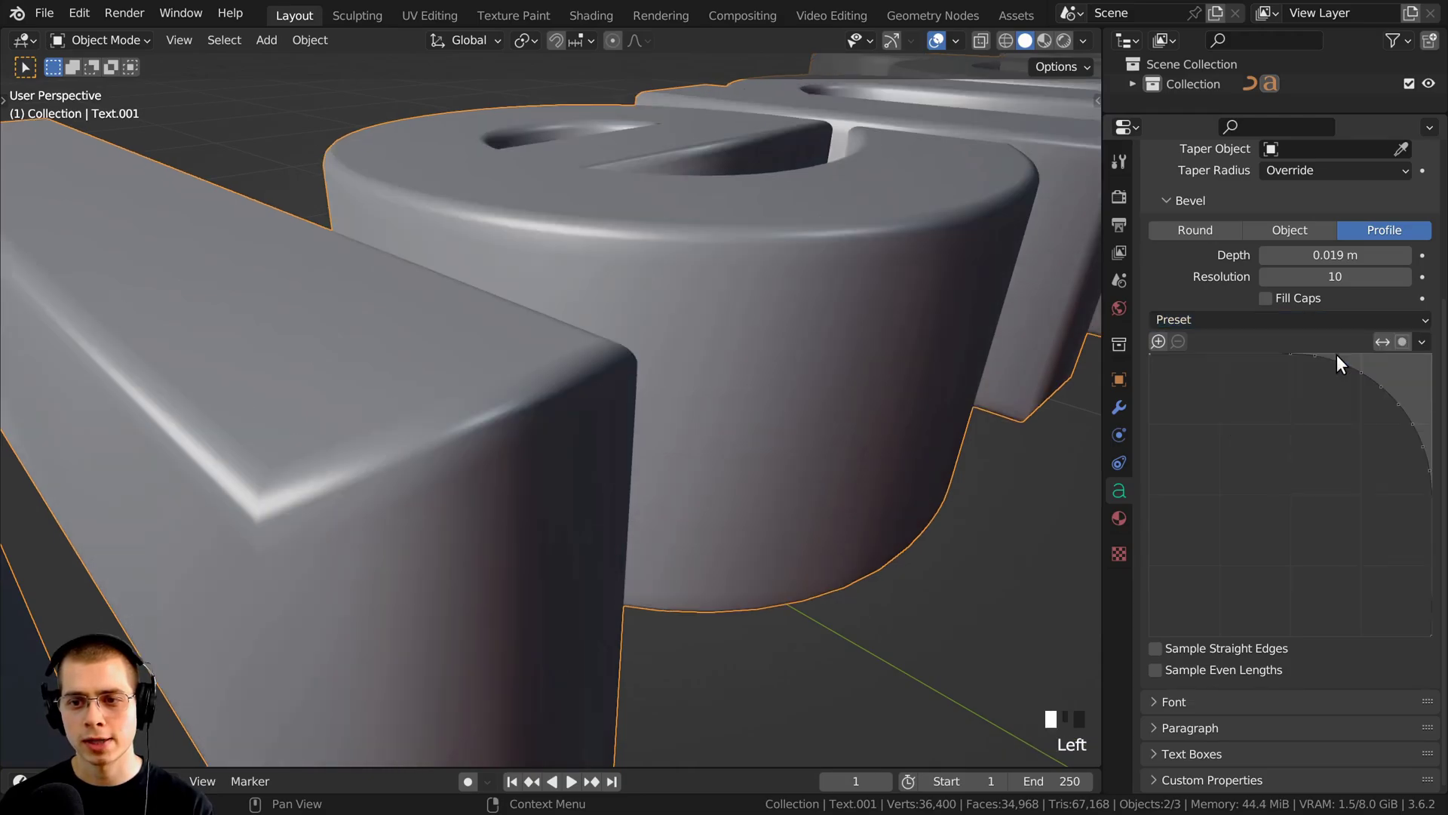
left_click(1166, 319)
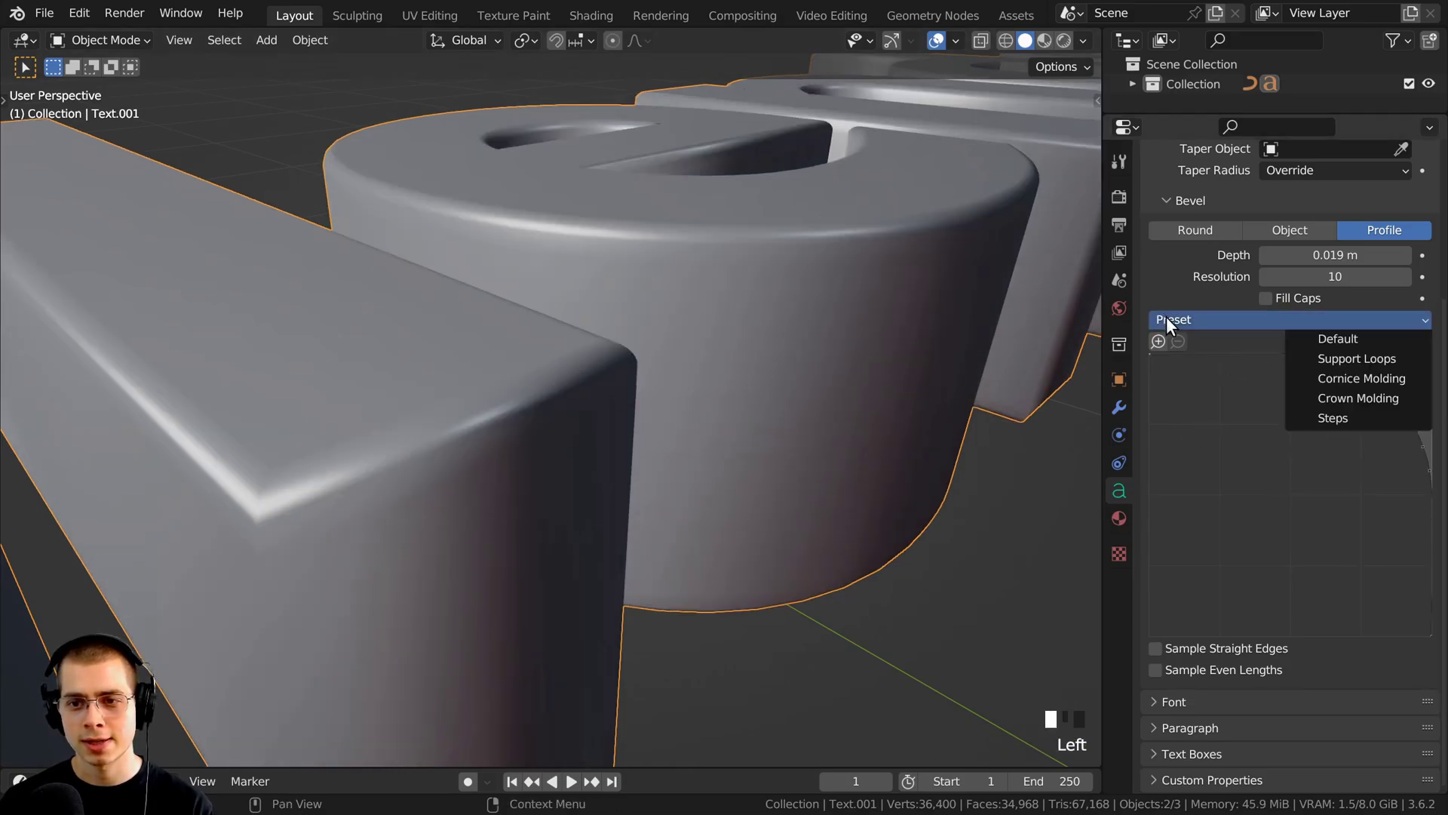
left_click(1382, 377)
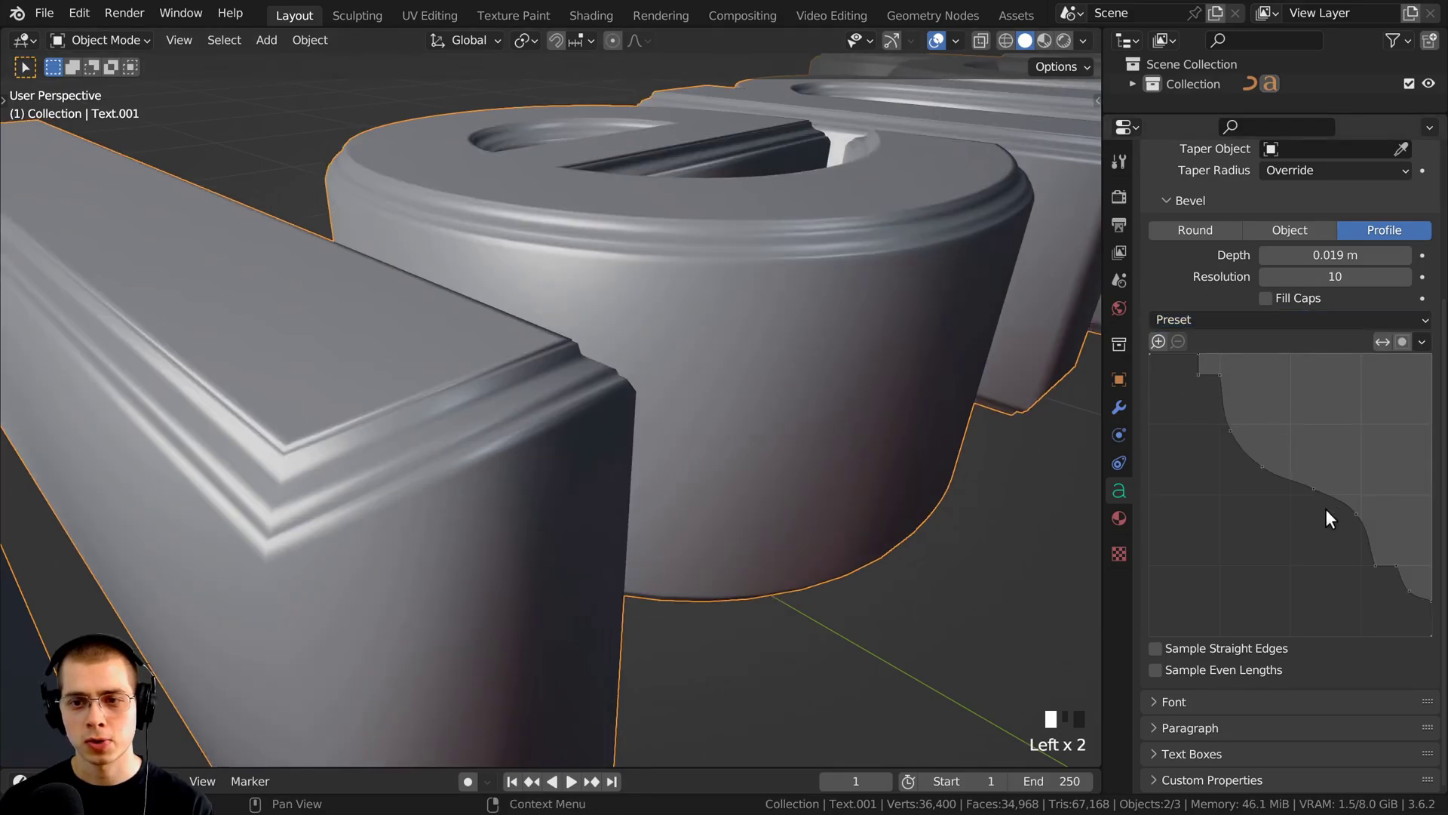
Try the Crown Molding and Steps presets on the text's bevel profile
left_click(1188, 320)
left_click(1269, 320)
left_click(1312, 360)
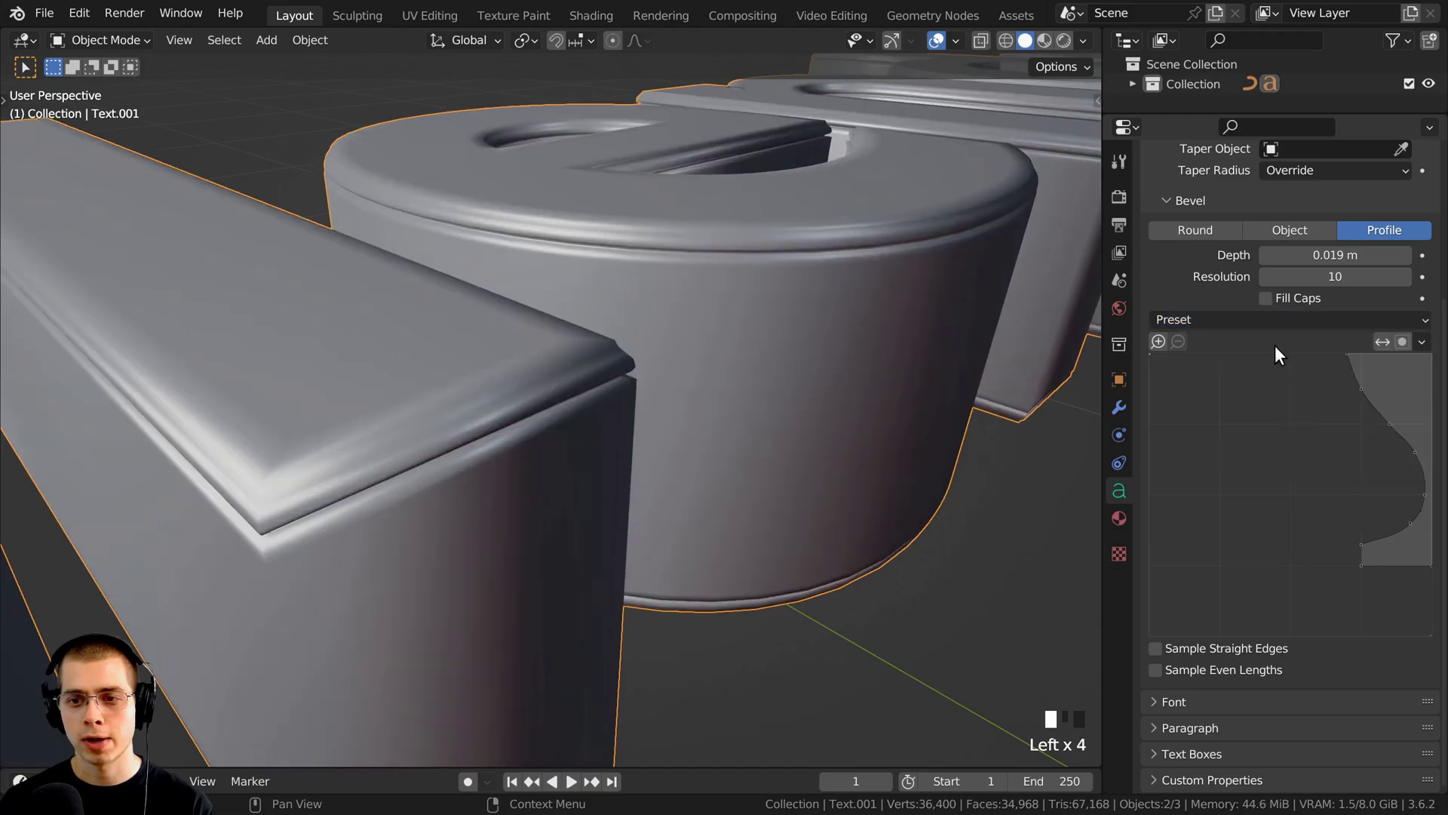
left_click(1255, 320)
left_click(1255, 327)
Reset the bevel profile to the Default preset and add a curve point, moving it to X 0.36653, Y 0.83865
left_click(1311, 321)
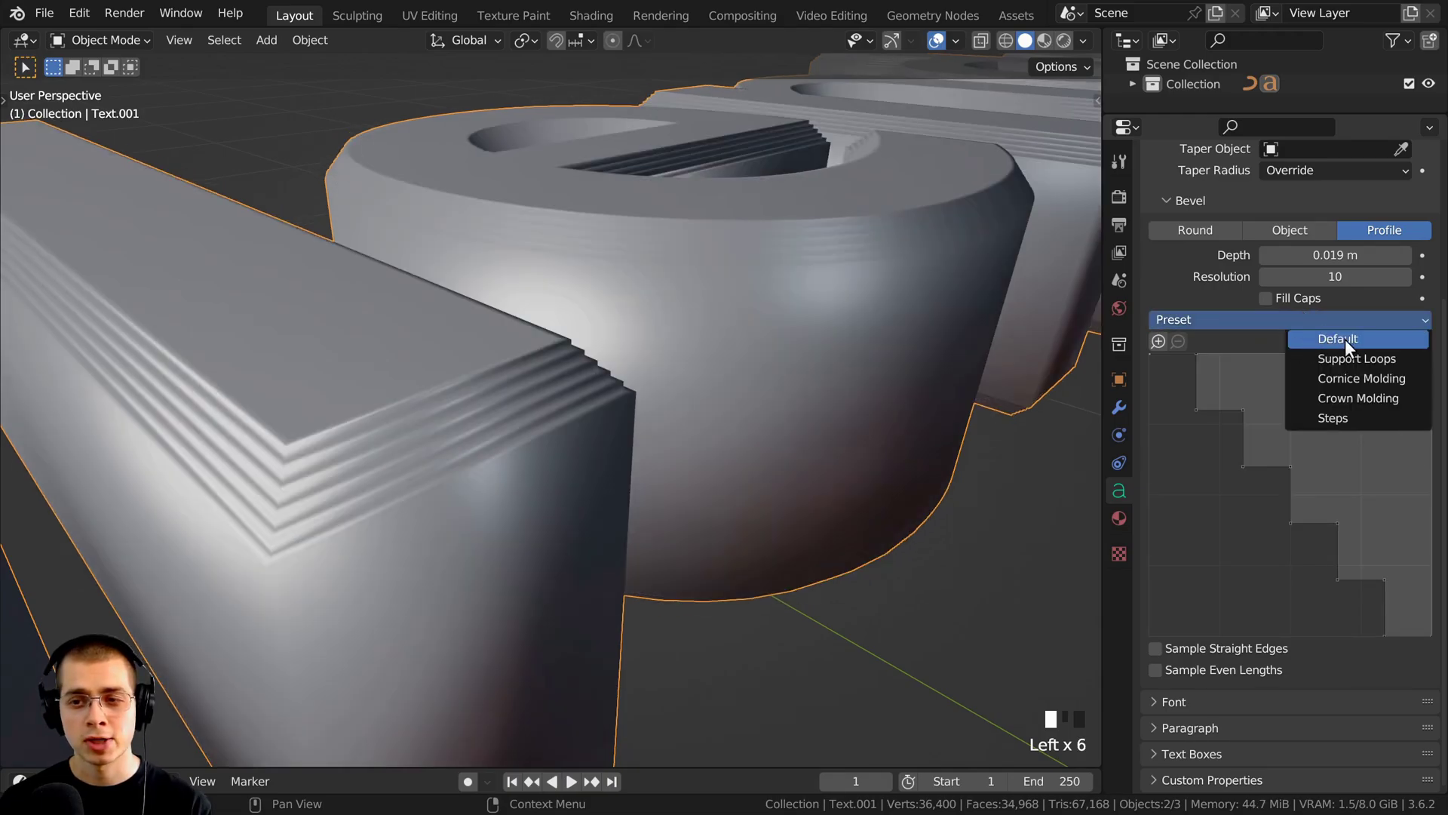
left_click(1339, 338)
left_click(1224, 430)
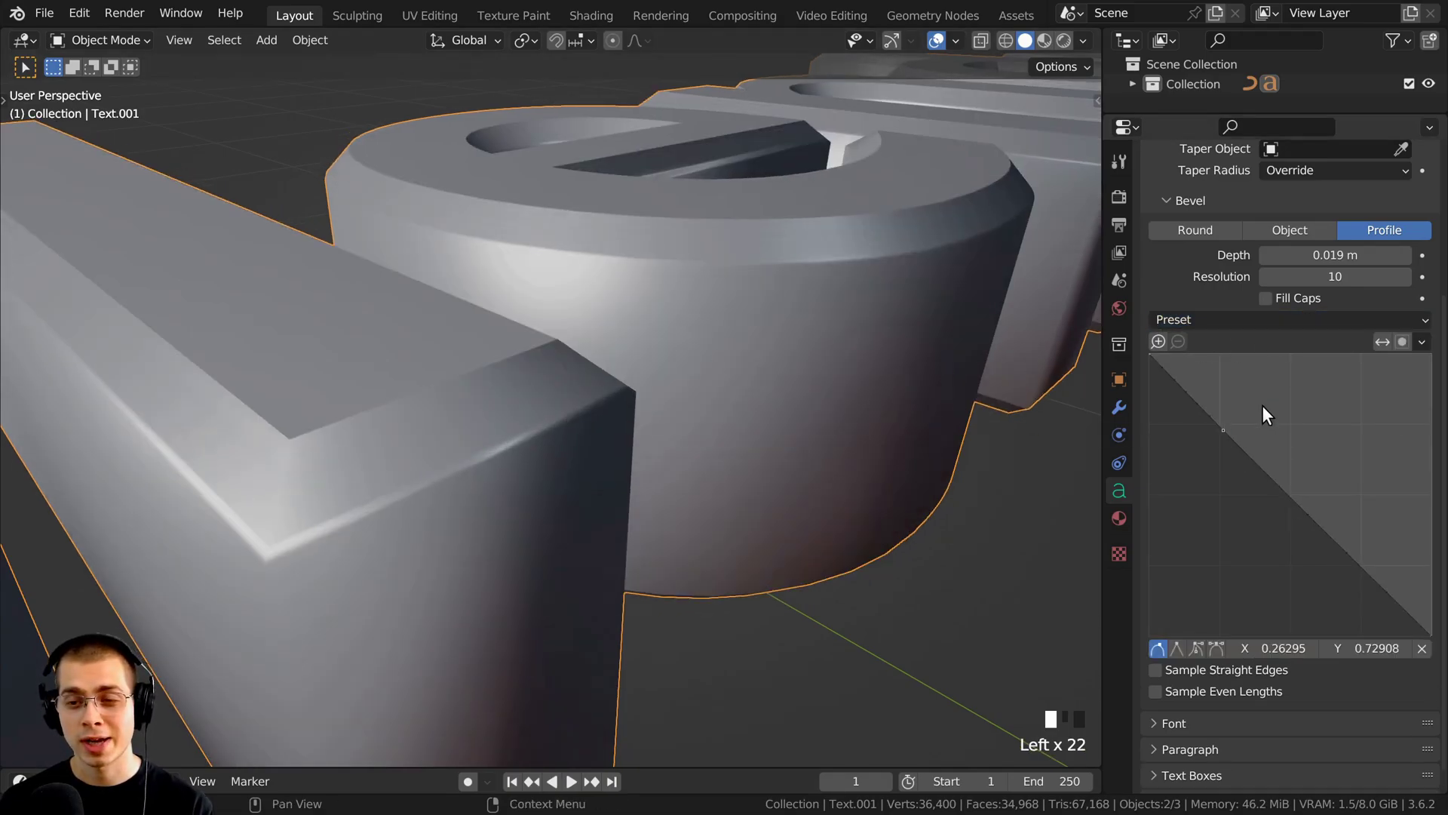
left_click_drag(1224, 427, 1253, 401)
left_click(1249, 389)
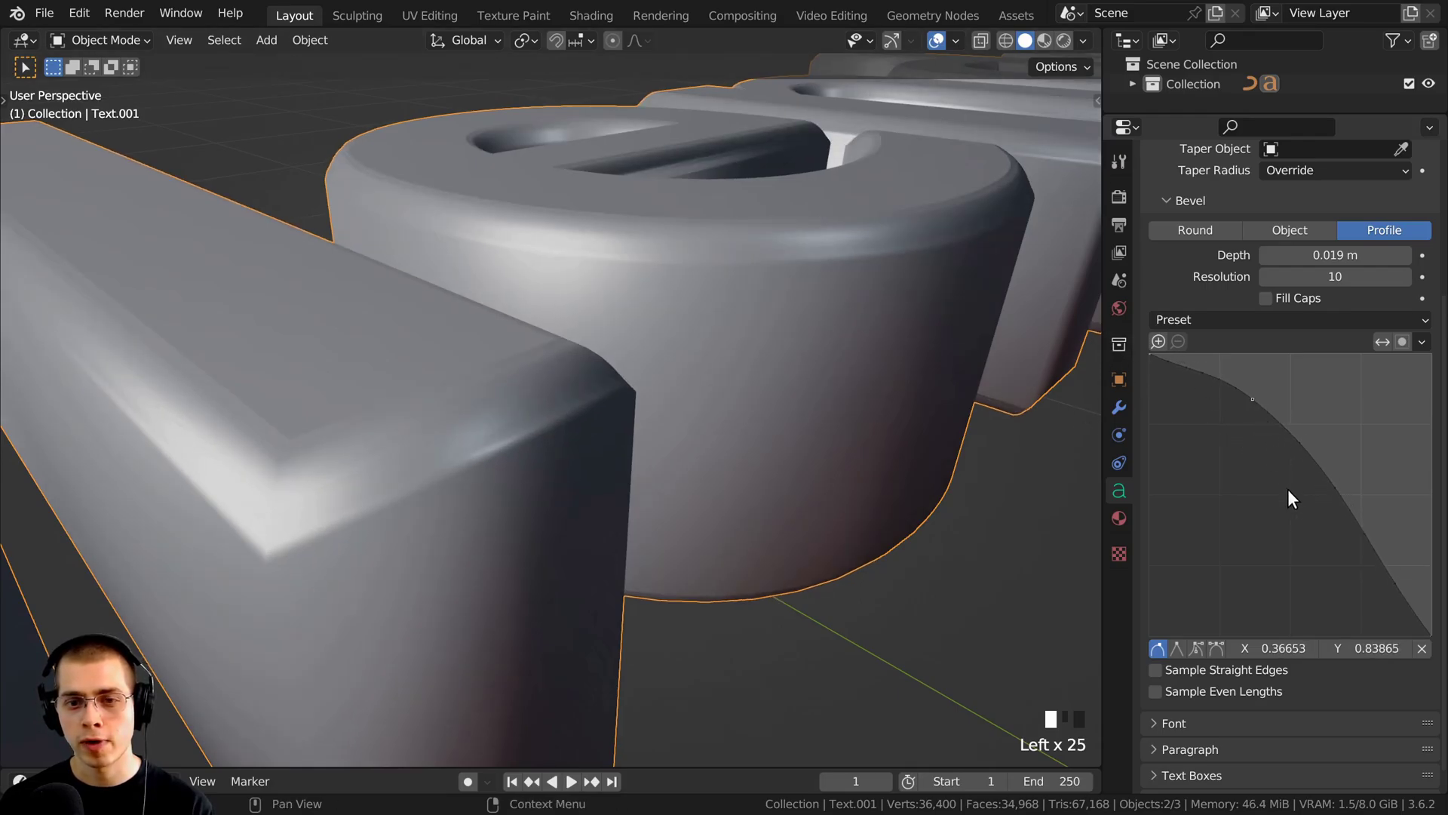
Add a second profile point pulled inward below the first, and move the first point to X 0.43227, Y 0.85857
left_click_drag(1334, 483, 1246, 512)
left_click_drag(1246, 512, 1219, 535)
left_click_drag(1250, 404, 1271, 393)
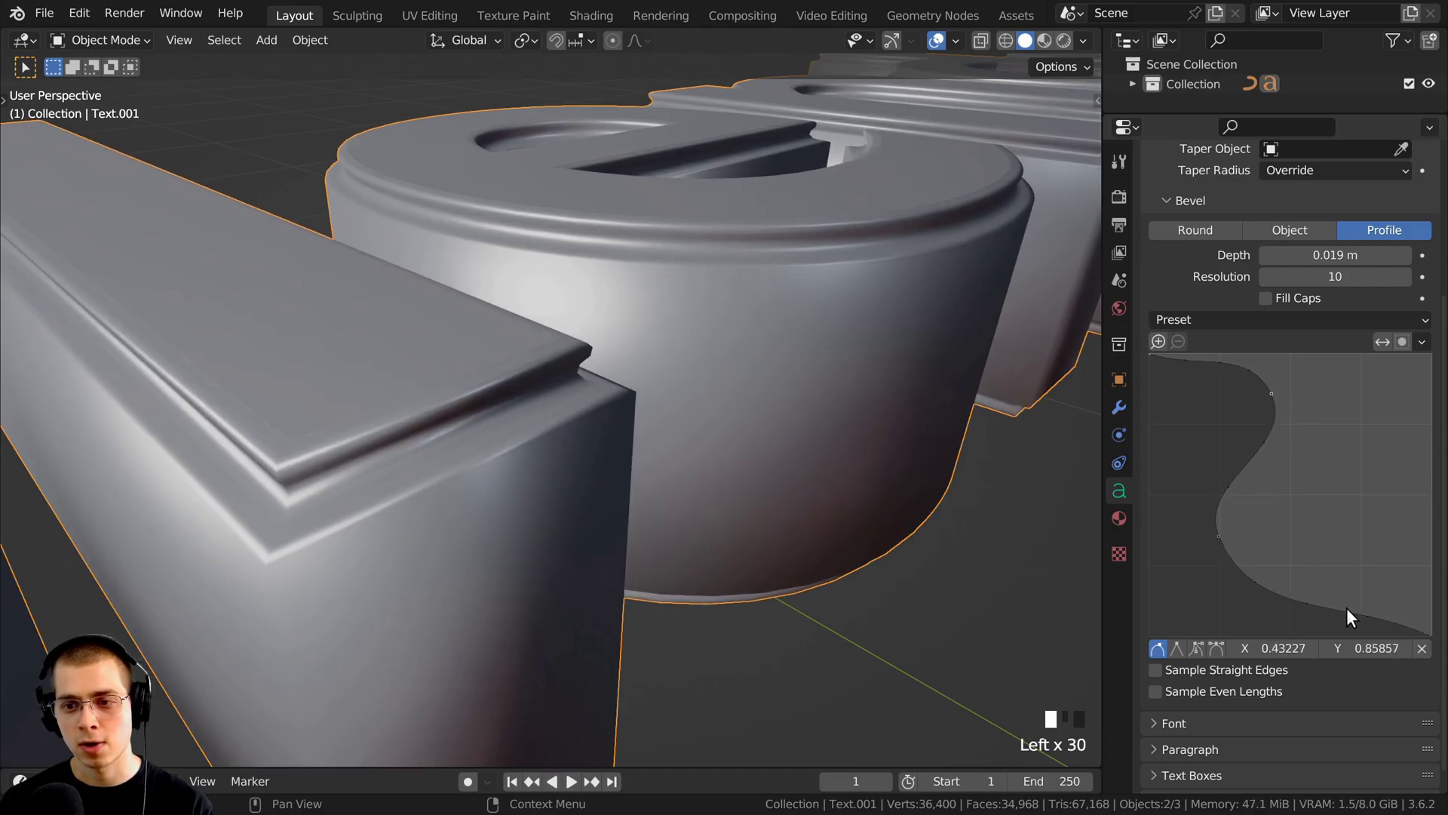
Add two more points to the lower profile curve for a wavy shape, and move the inward point to X 0.30677, Y 0.43028
left_click_drag(1307, 603, 1380, 516)
left_click(1410, 587)
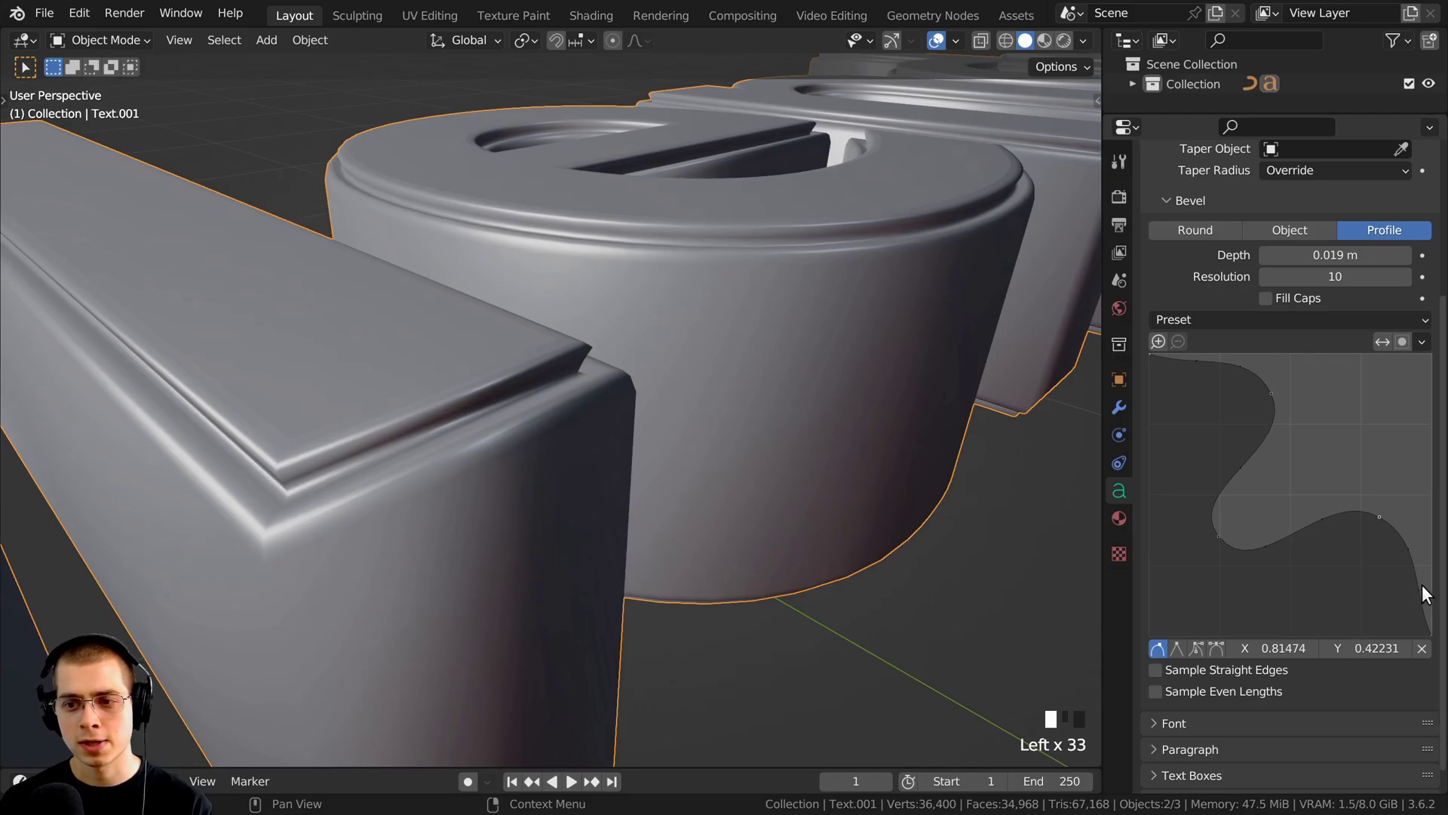
left_click(1423, 585)
left_click_drag(1418, 588, 1381, 592)
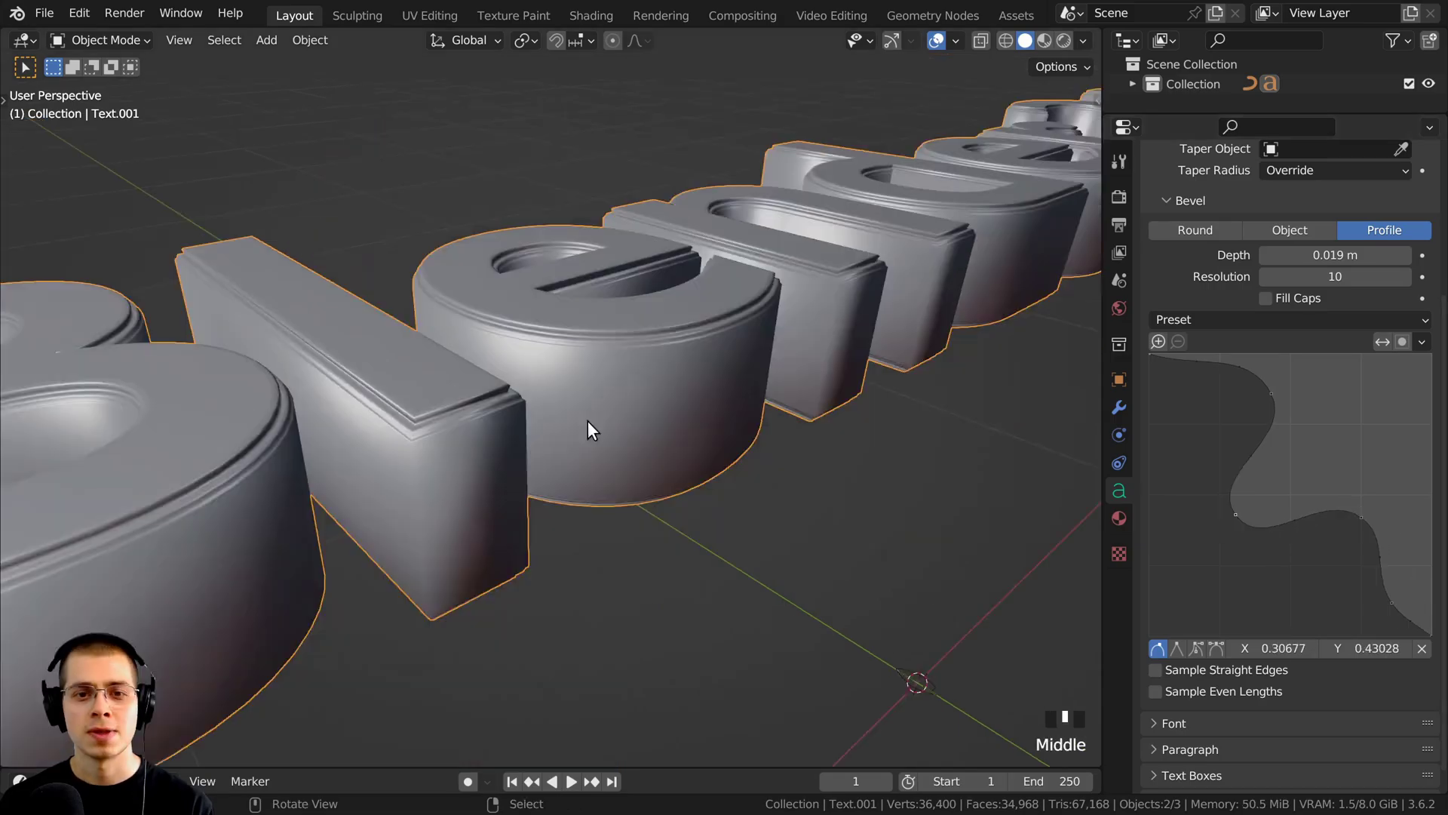
Soften the profile curve with its inward point at X 0.35657, Y 0.46614, and set the bevel depth to 0.046 m and resolution to 16
scroll(599, 385, "up", 2)
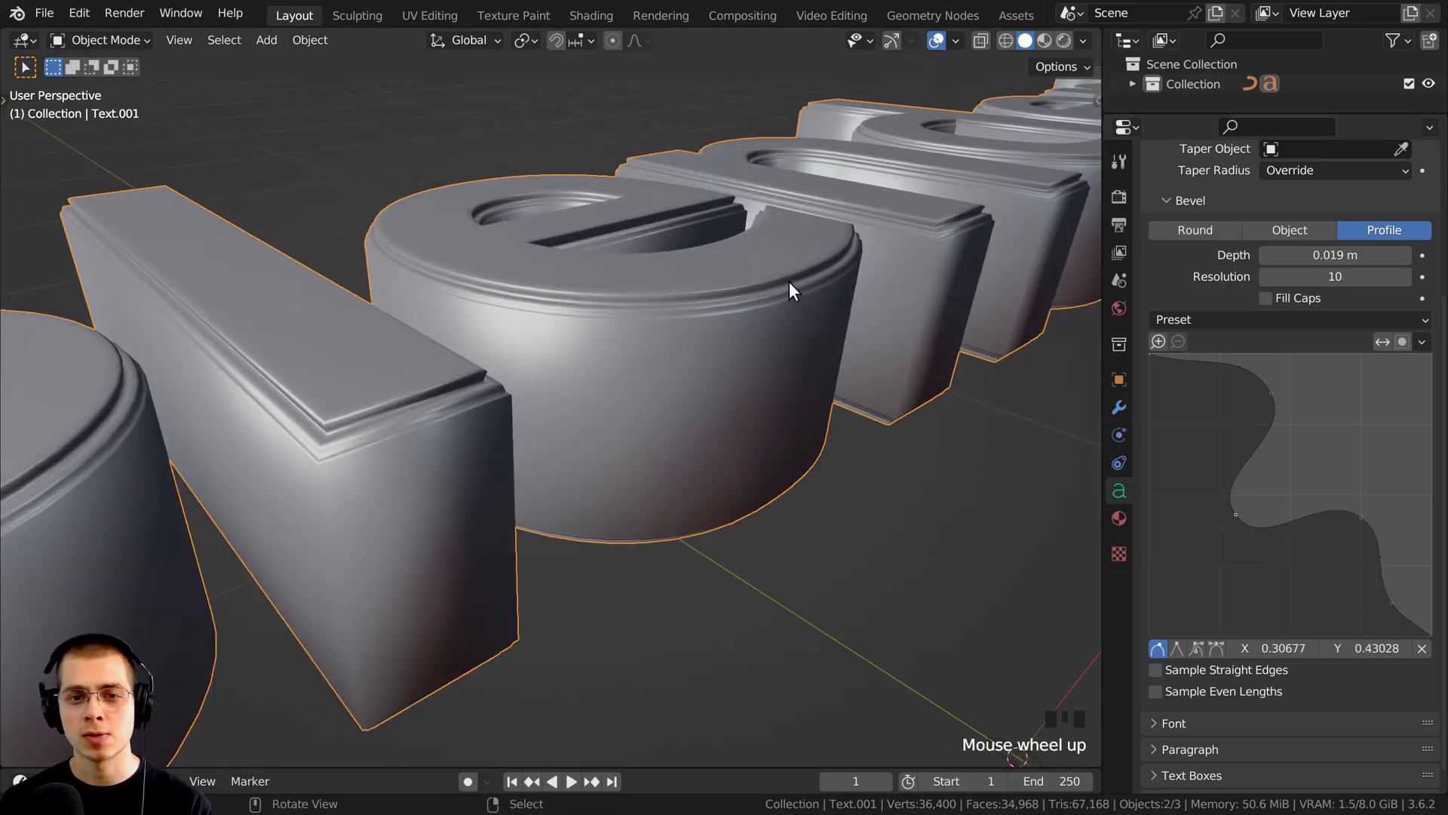
middle_click_drag(754, 337, 709, 316)
left_click_drag(1278, 436, 1252, 467)
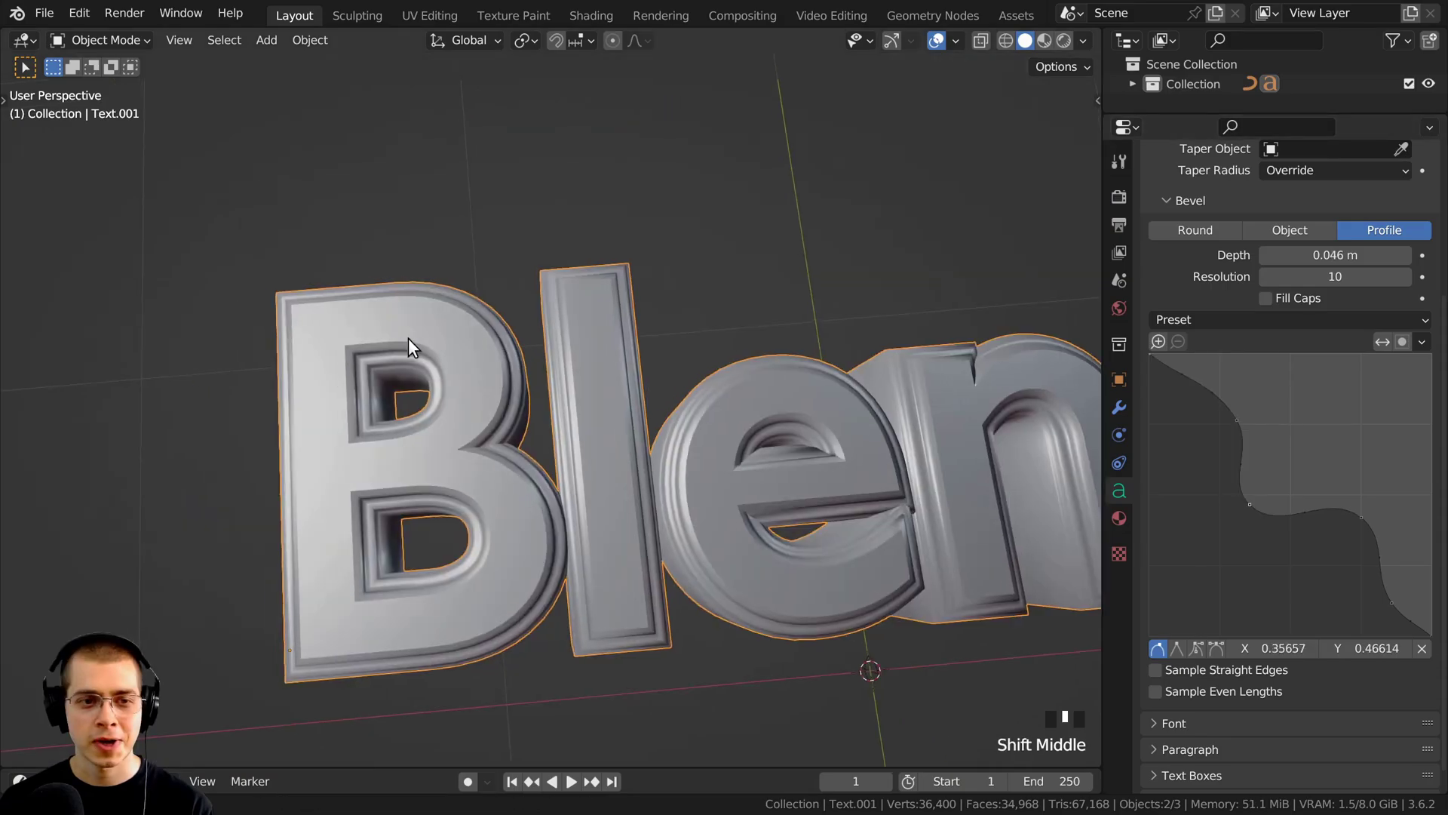
middle_click_drag(409, 338, 408, 300)
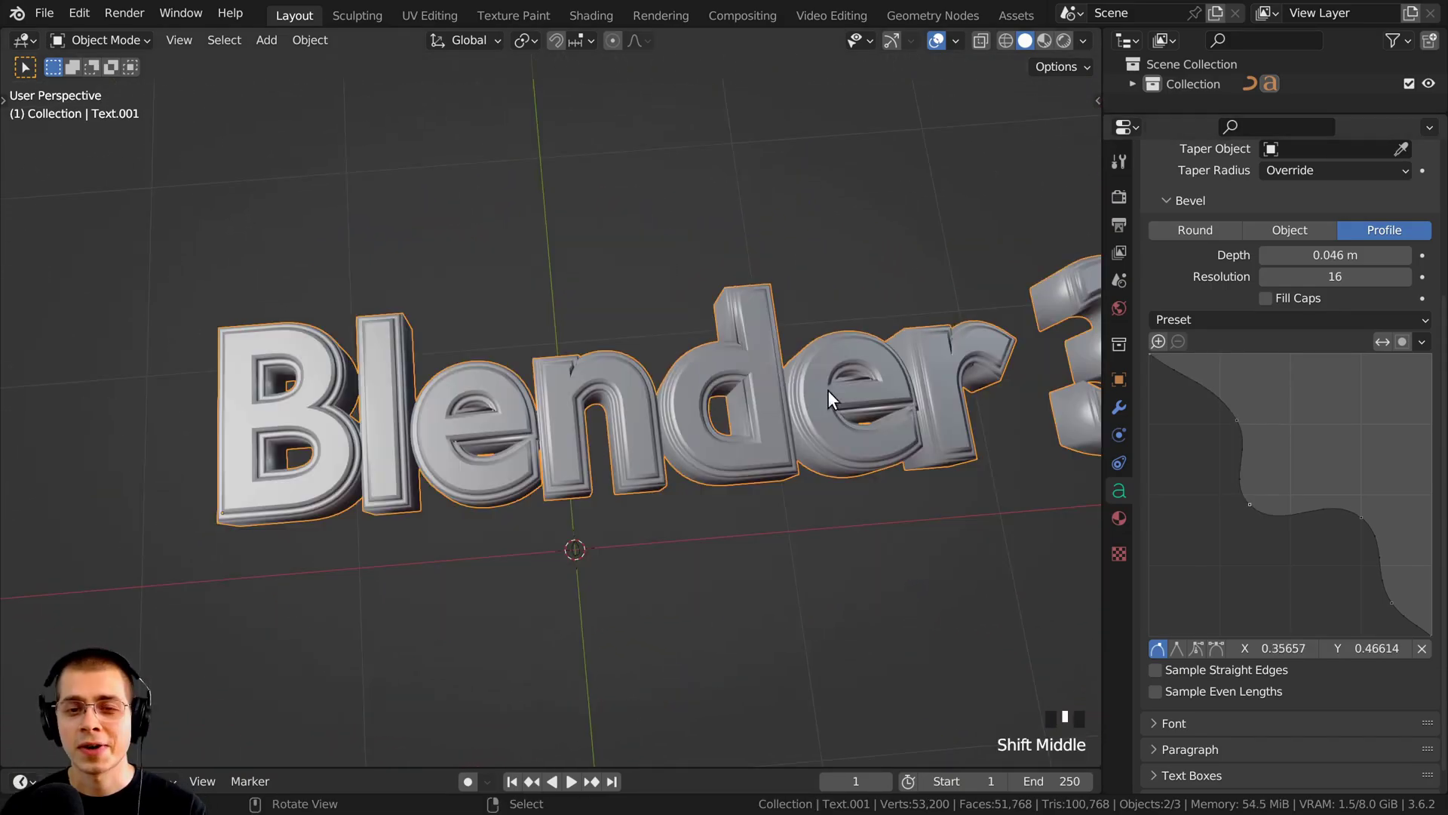
middle_click_drag(828, 391, 678, 390, "shift")
scroll(679, 391, "down", 2)
scroll(679, 386, "down", 1)
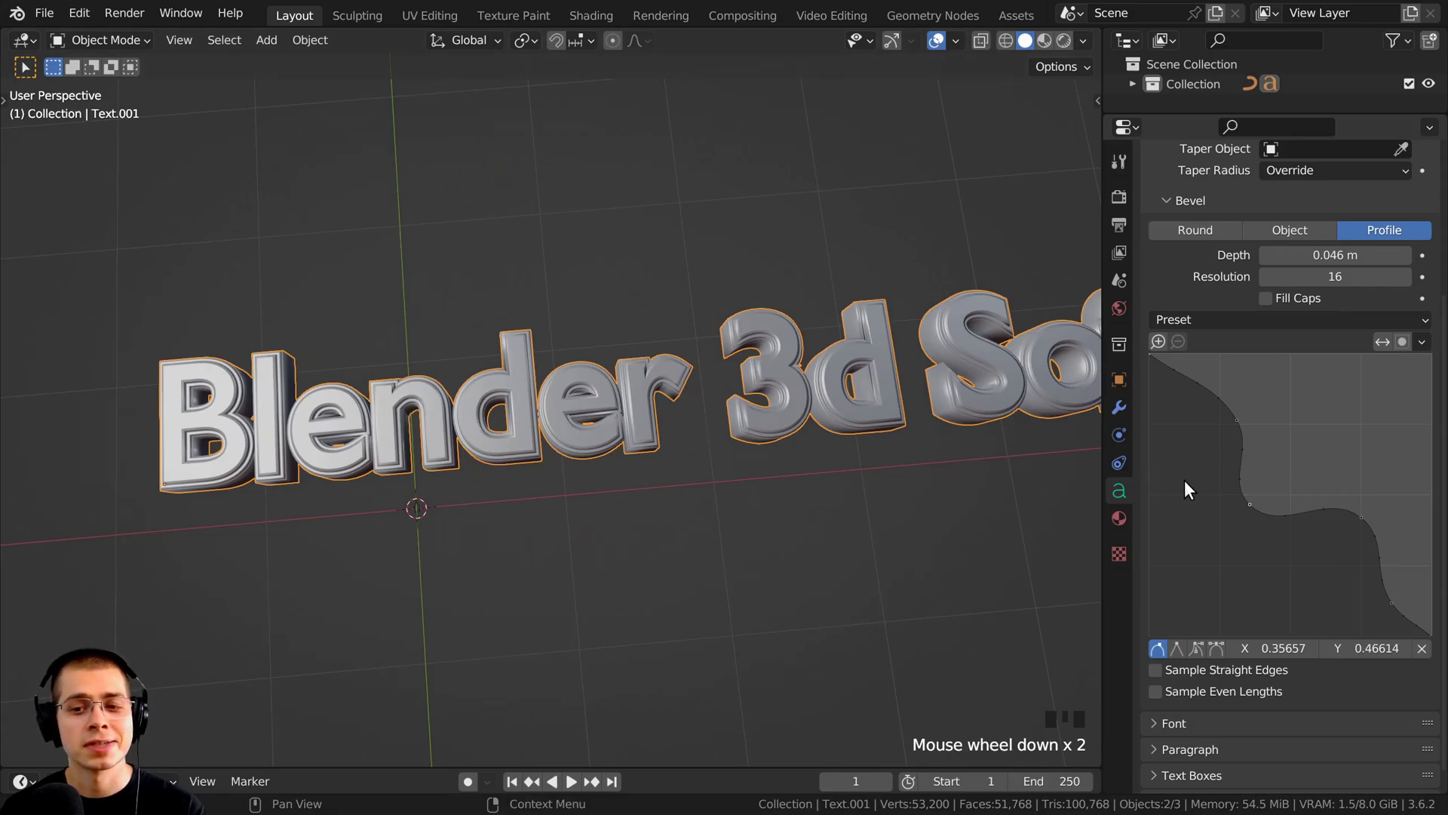
Collapse the geometry settings and load Antapani Extra Bold as the text's Regular font
scroll(1187, 483, "up", 4)
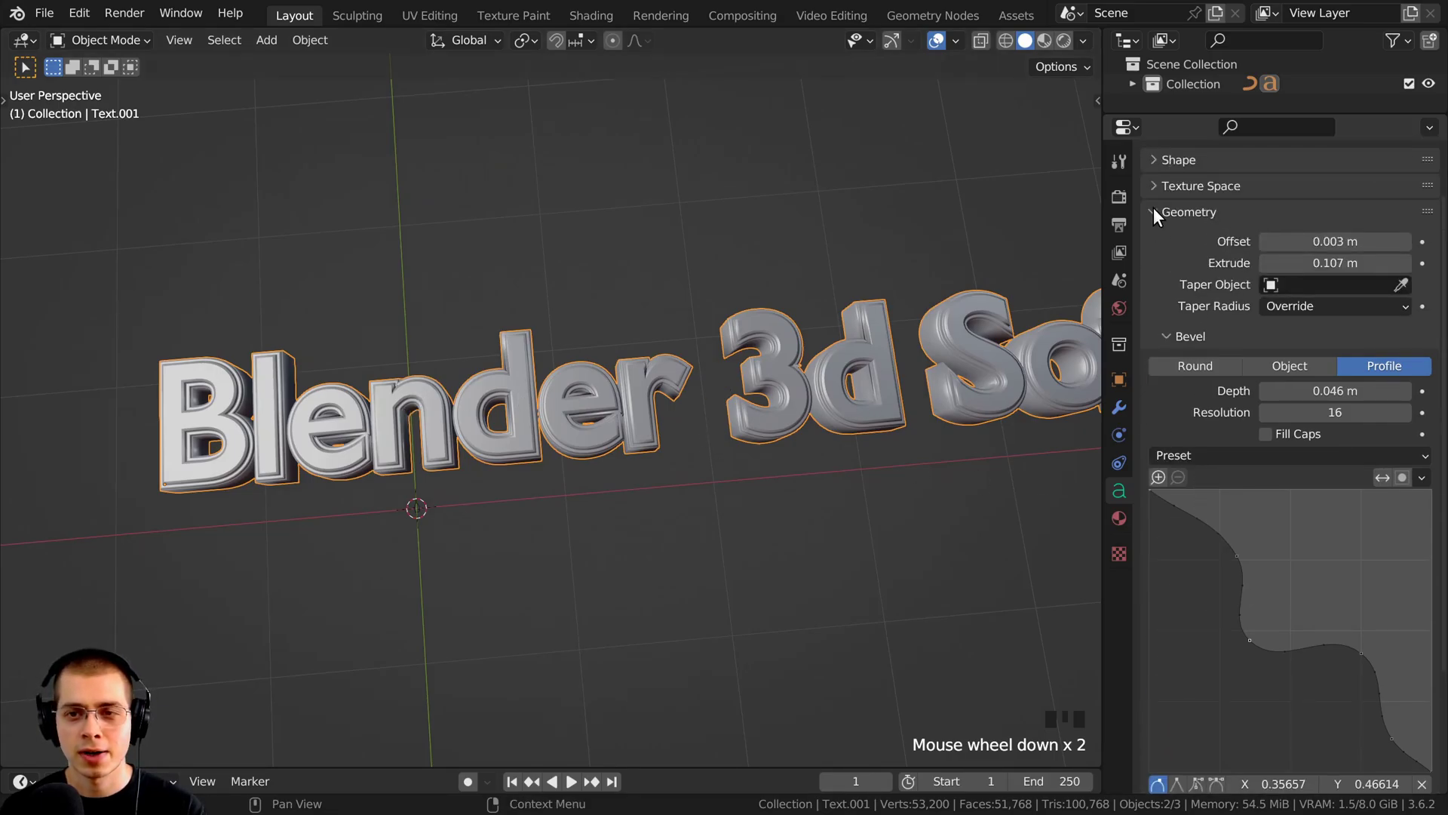
left_click(1154, 211)
left_click(1151, 302)
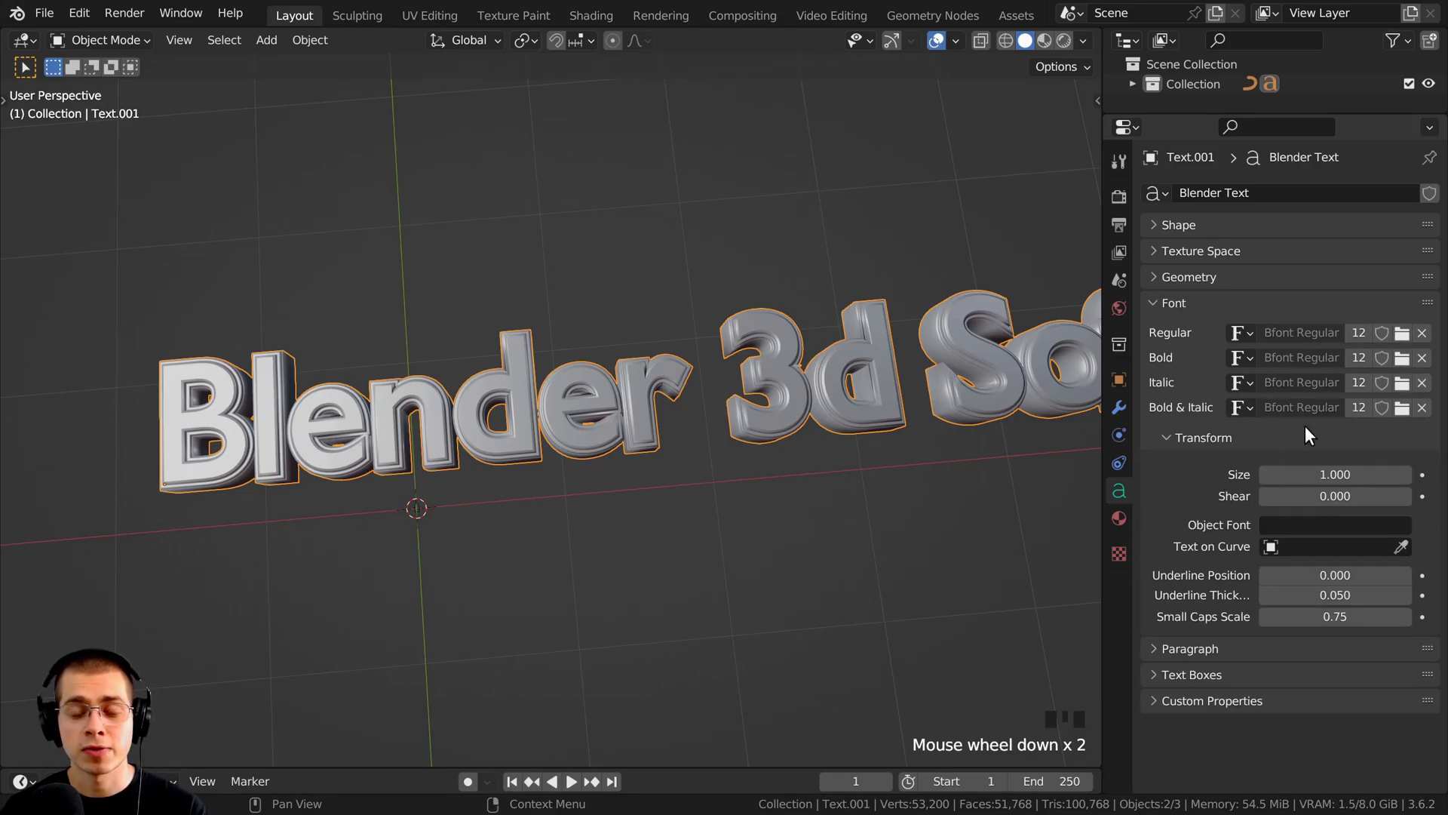
middle_click_drag(702, 378, 698, 383, "shift")
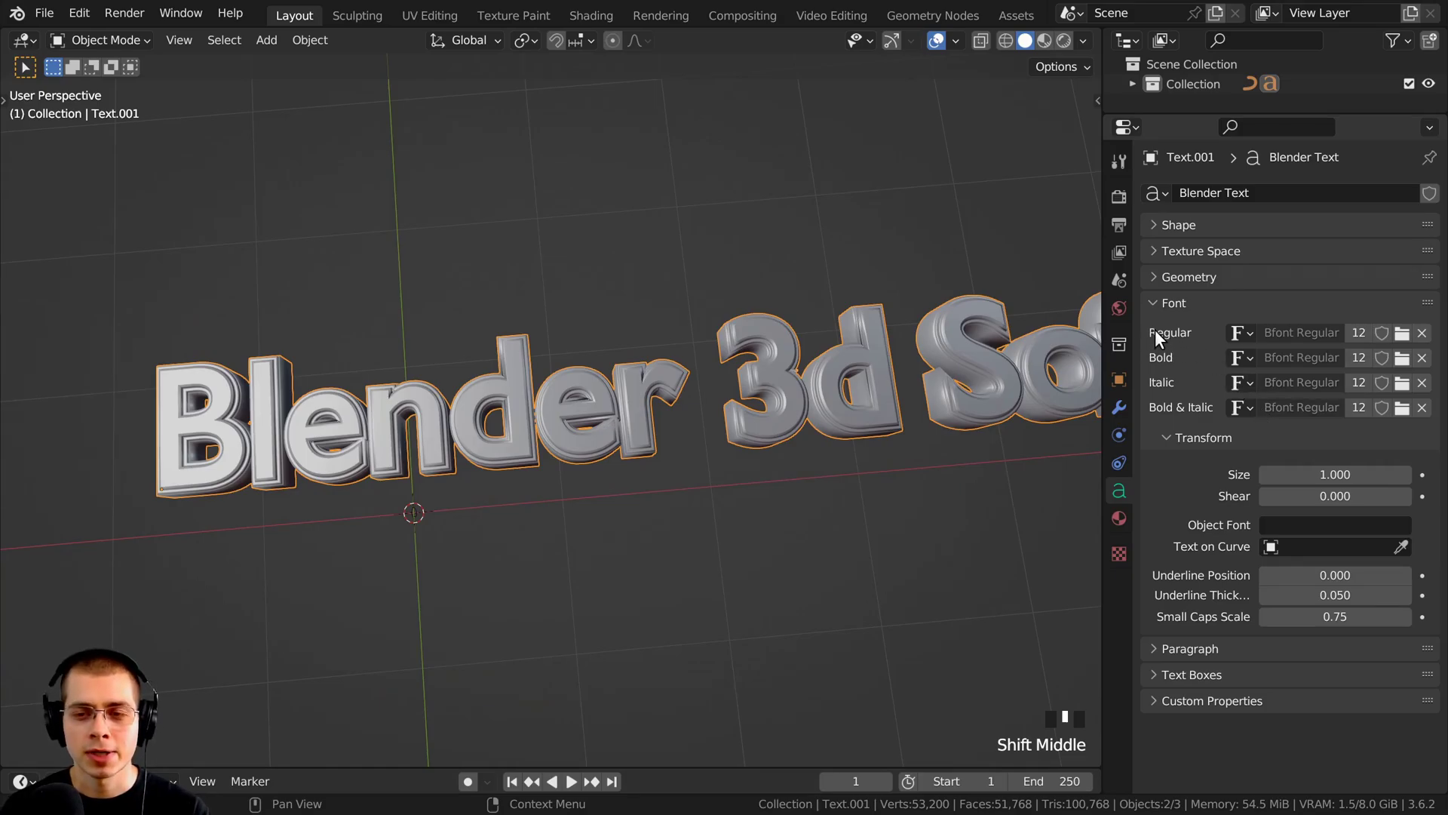
left_click(1403, 335)
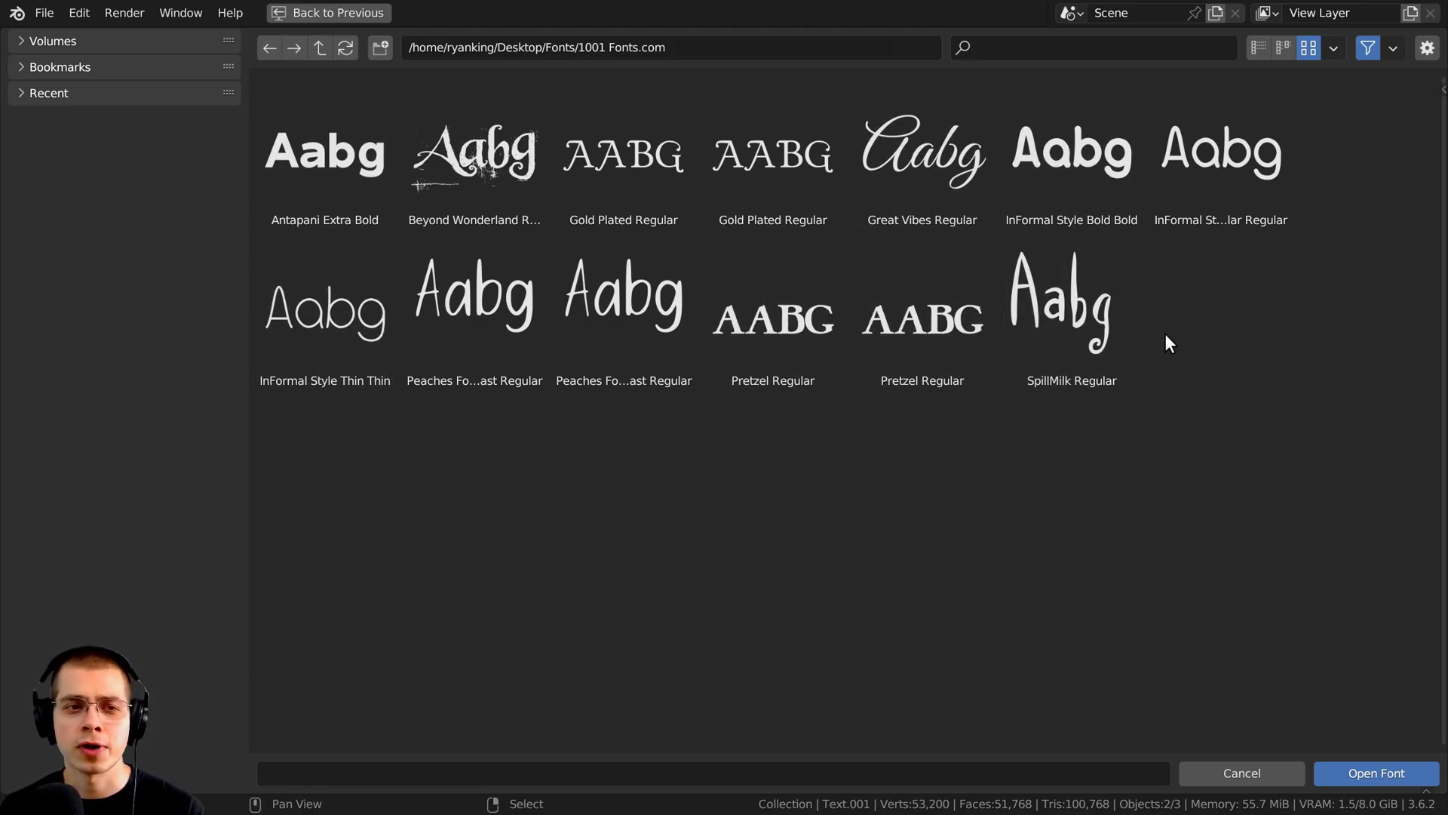
double_click(333, 157)
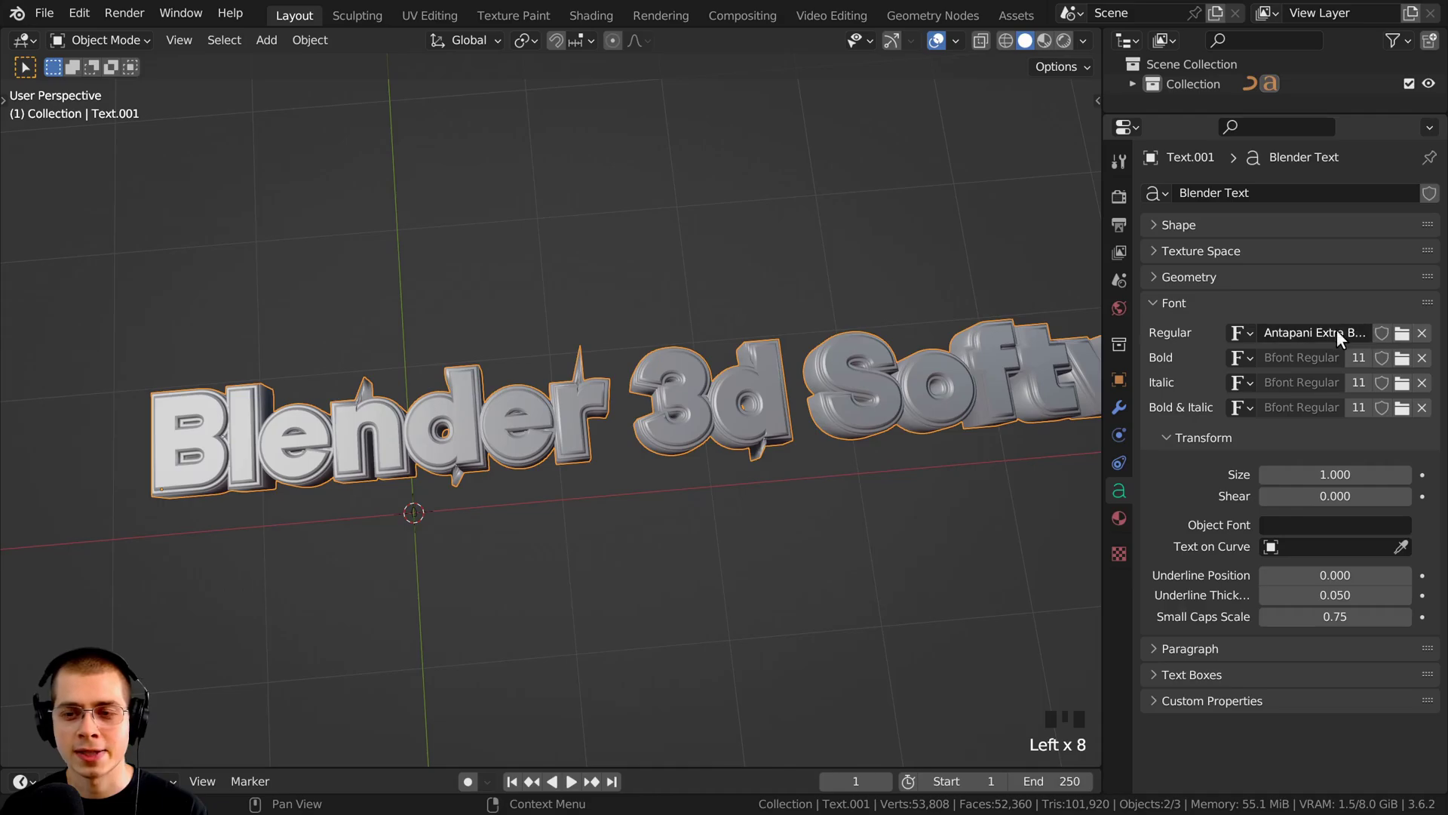
left_click(1241, 333)
Inspect the spikes on the letters n and d, and set the text's geometry offset to -0.042 m
scroll(641, 419, "down", 3)
middle_click_drag(630, 420, 623, 422)
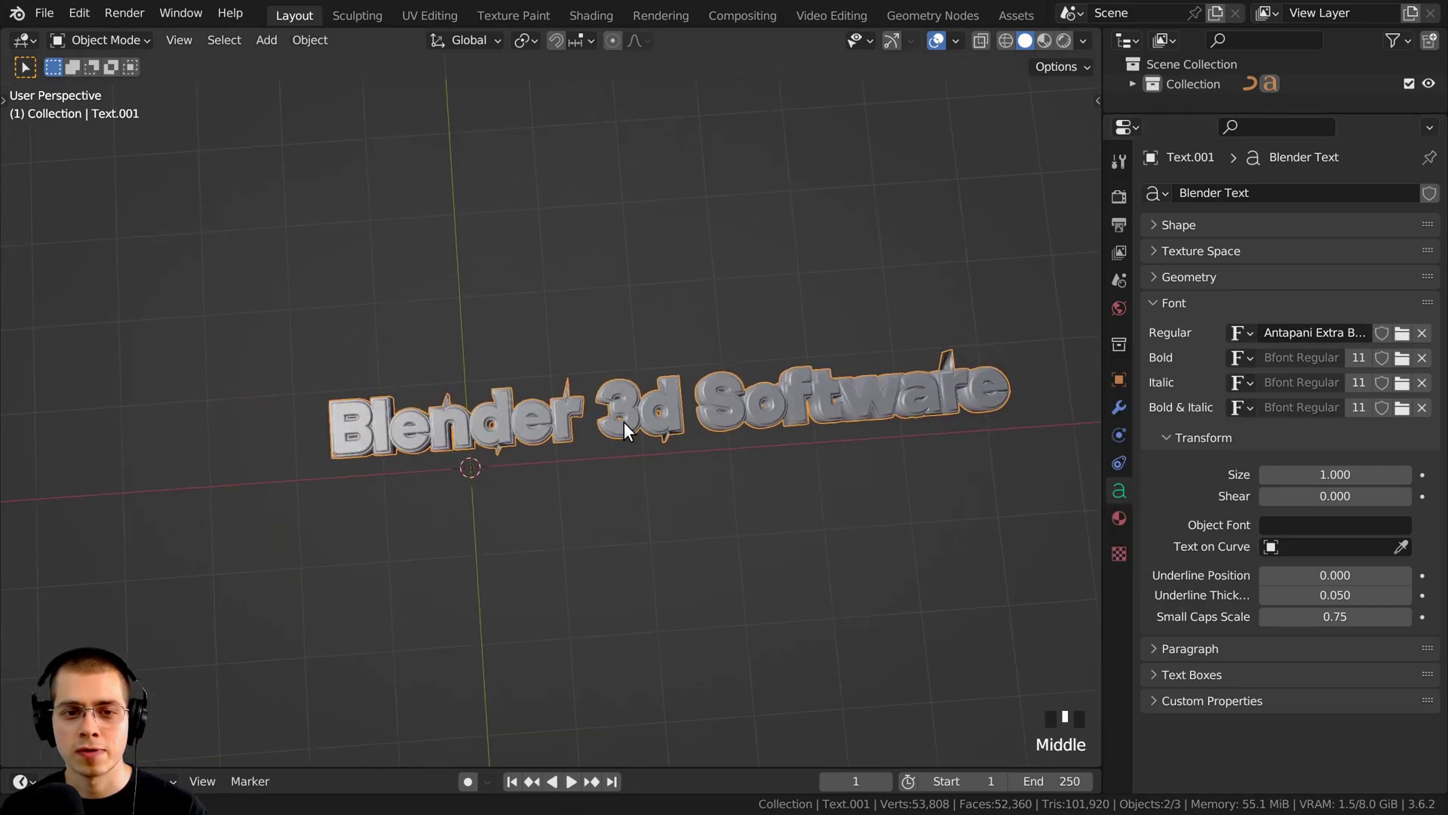
scroll(605, 408, "up", 4)
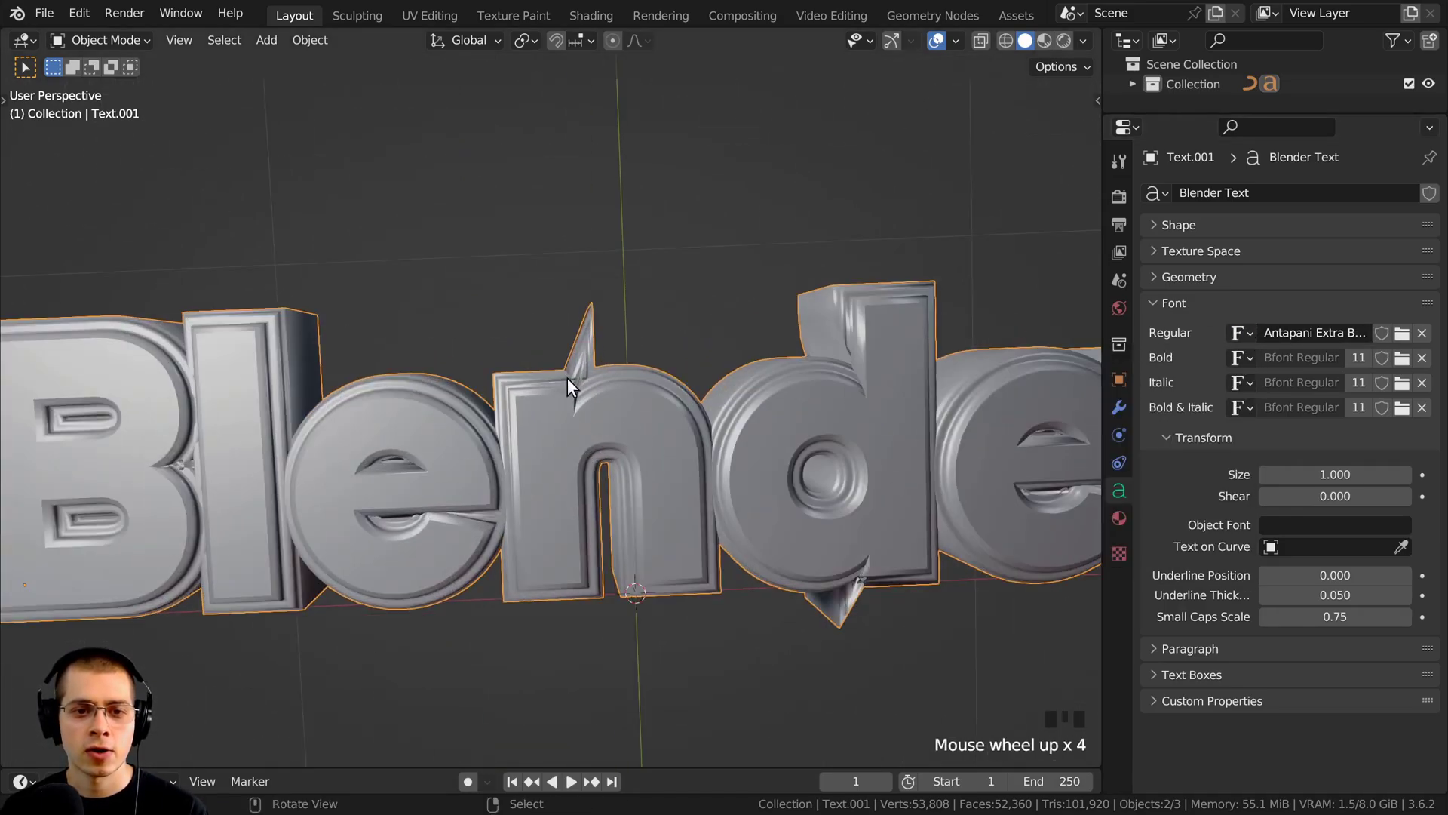
middle_click_drag(572, 378, 516, 381, "shift")
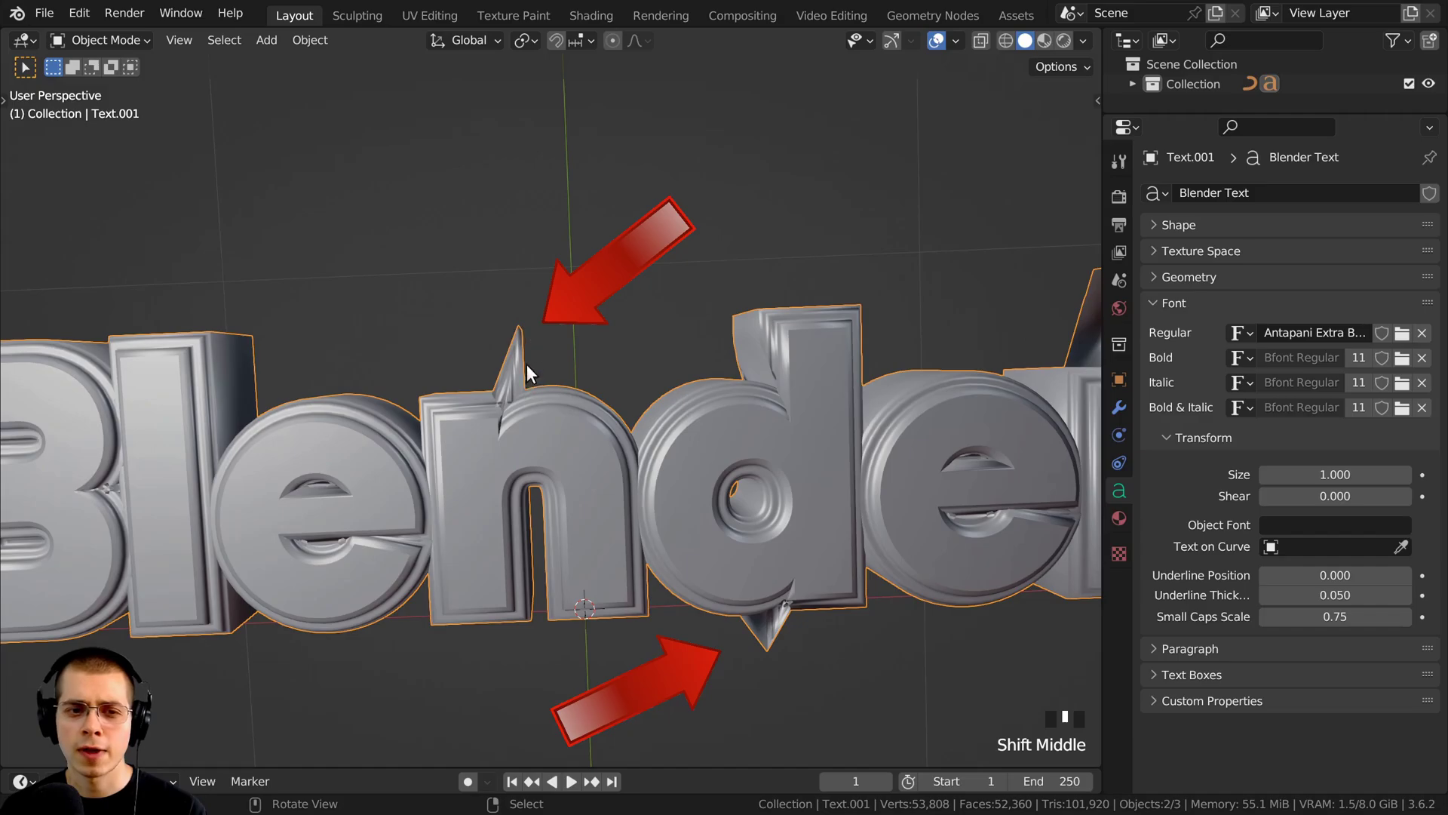
left_click(1152, 277)
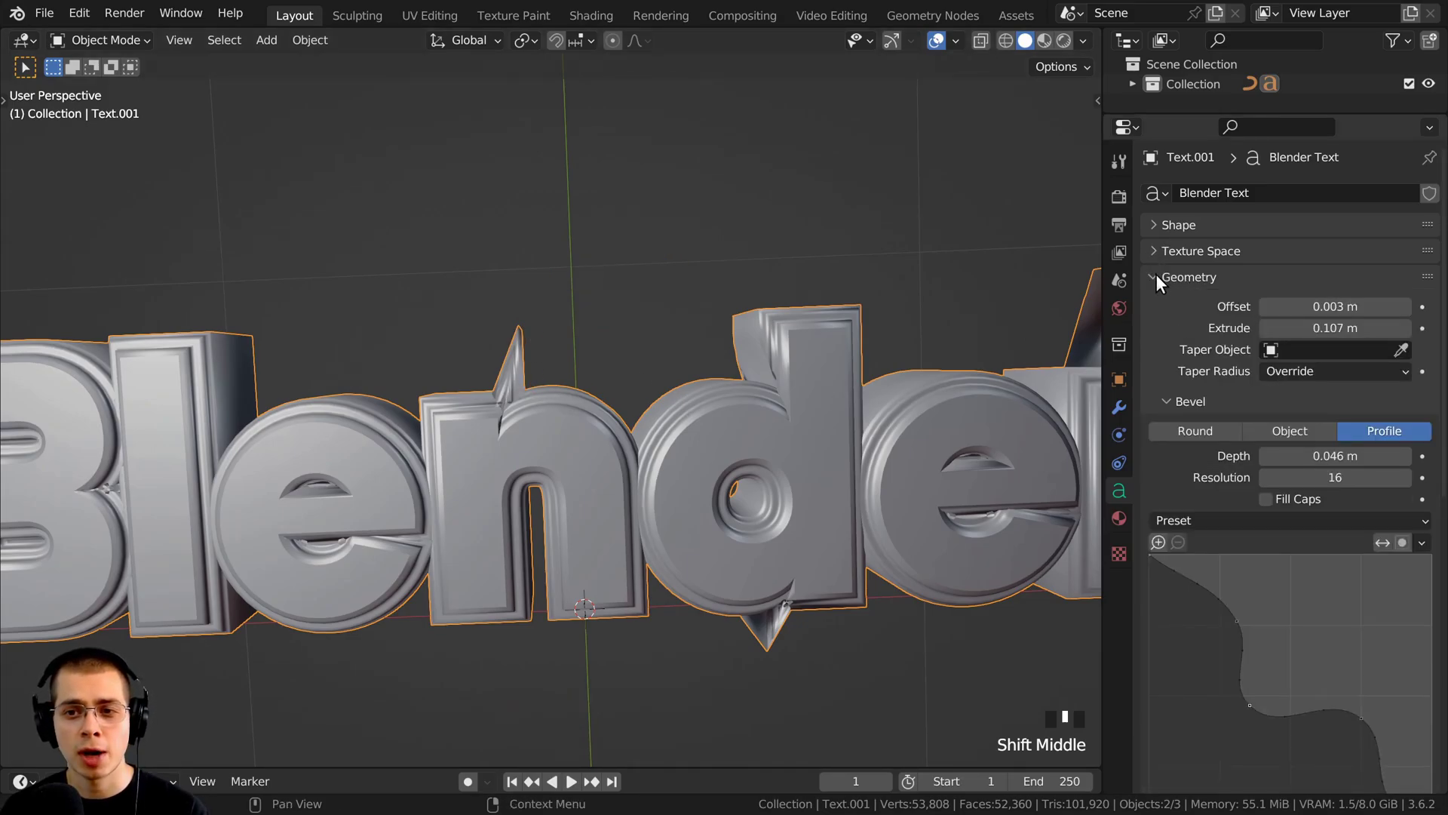
left_click_drag(1335, 306, 1263, 307, "shift")
middle_click_drag(989, 458, 1151, 513)
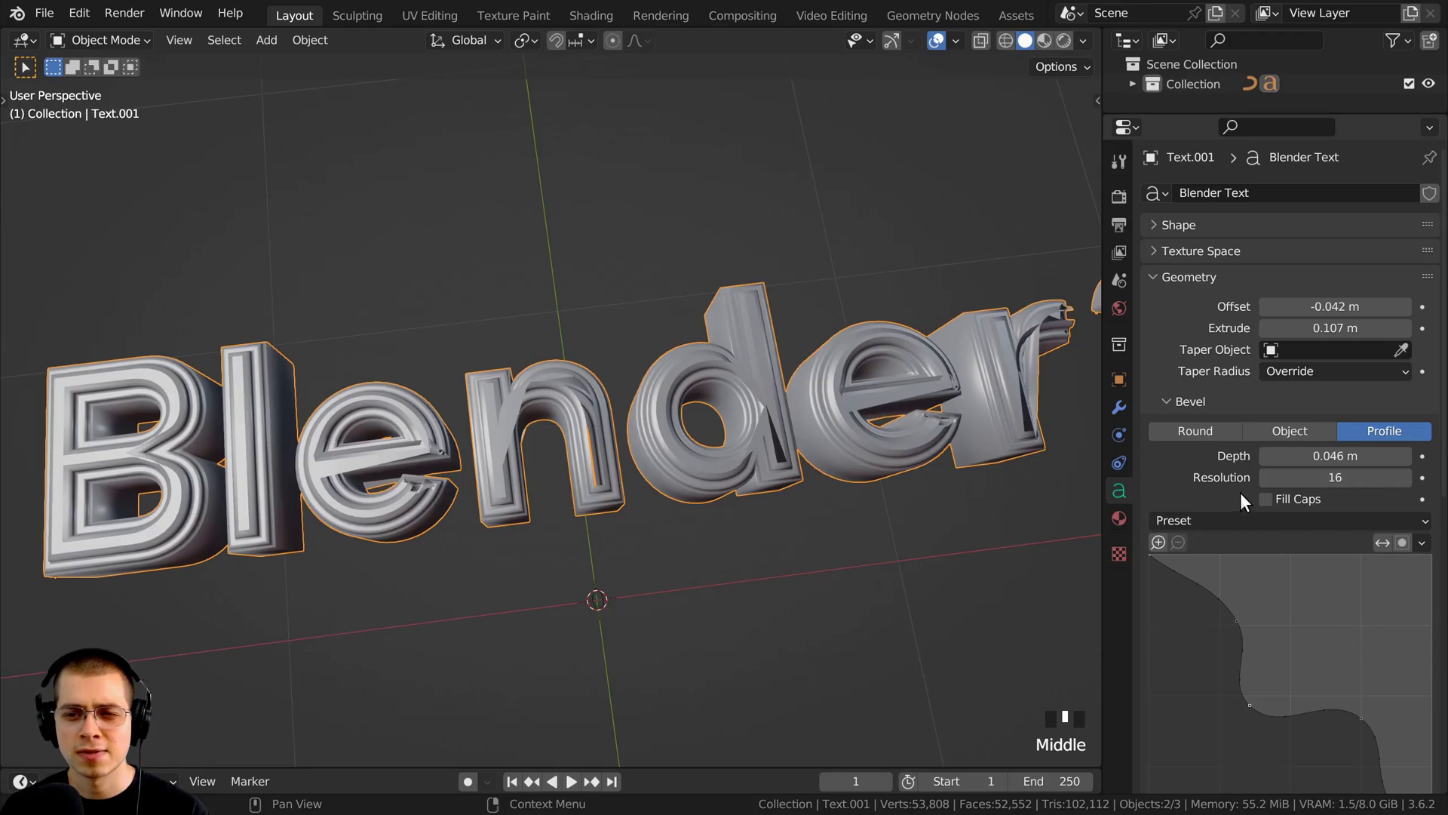
Switch the bevel to Round with depth 0.024 m and resolution 4, and set the offset to -0.025 m and extrude to 0.065 m
left_click(1208, 436)
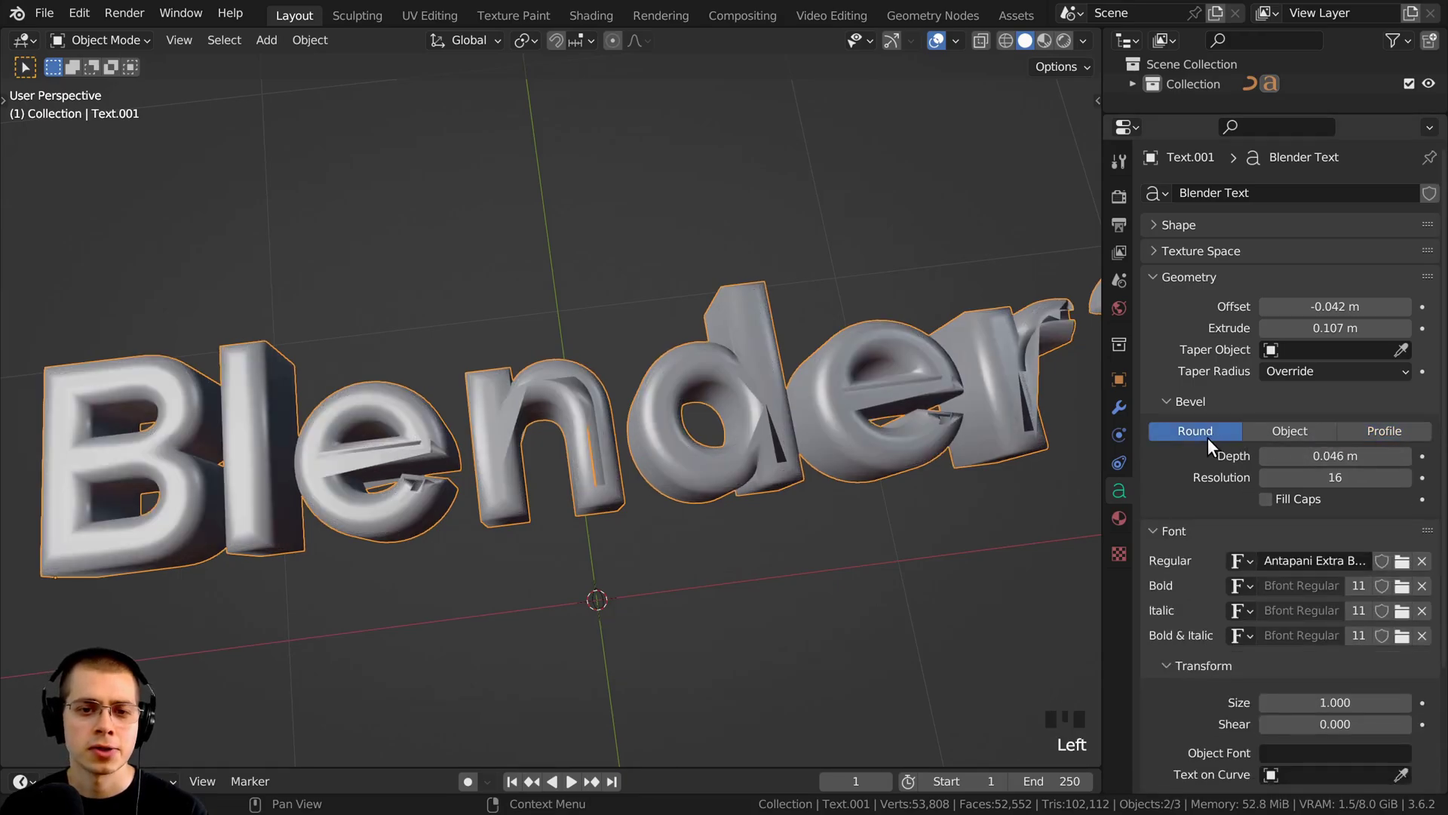
scroll(679, 452, "up", 2)
left_click_drag(1317, 306, 1316, 297, "shift")
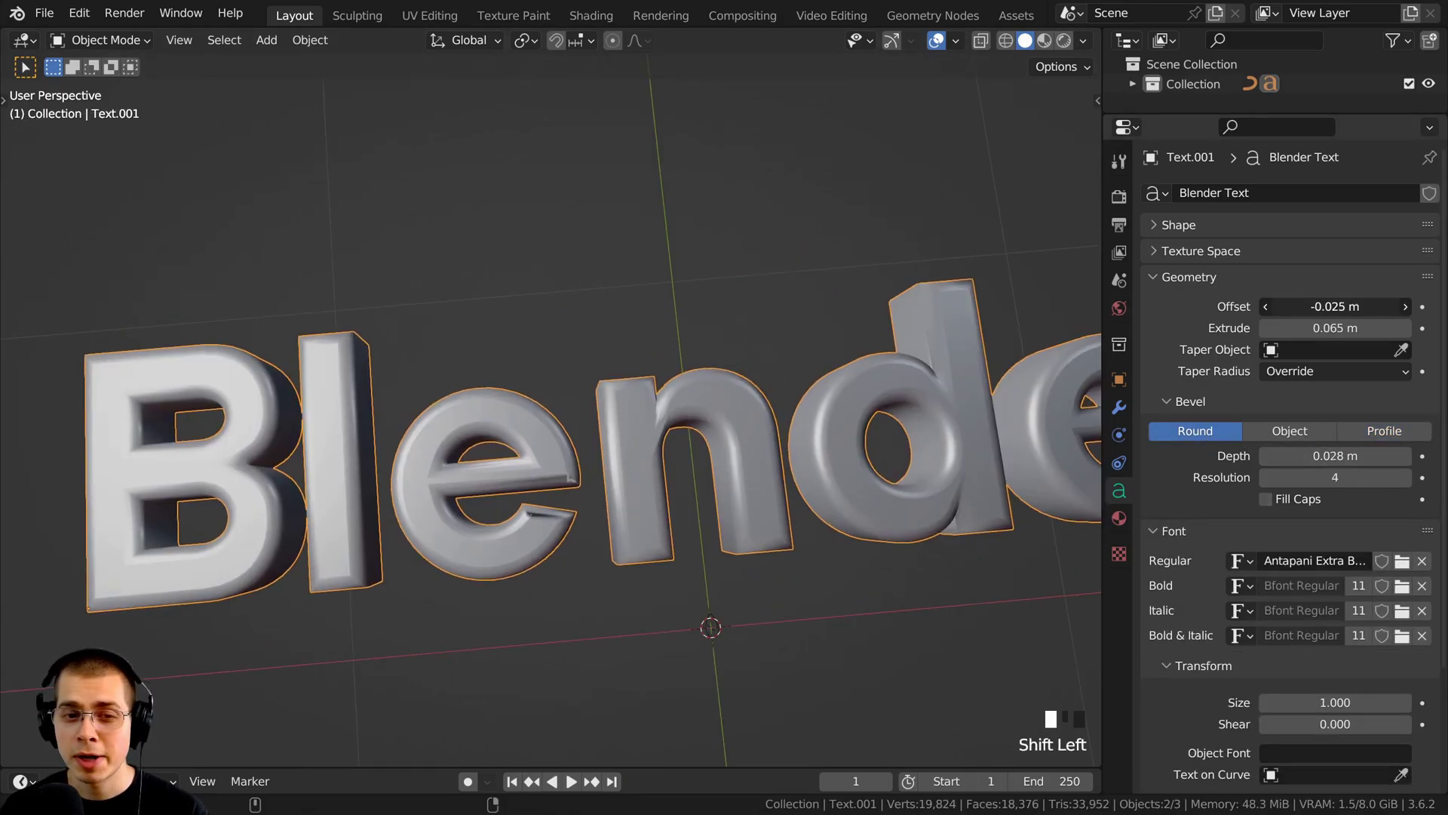
left_click_drag(1335, 455, 1329, 455, "shift")
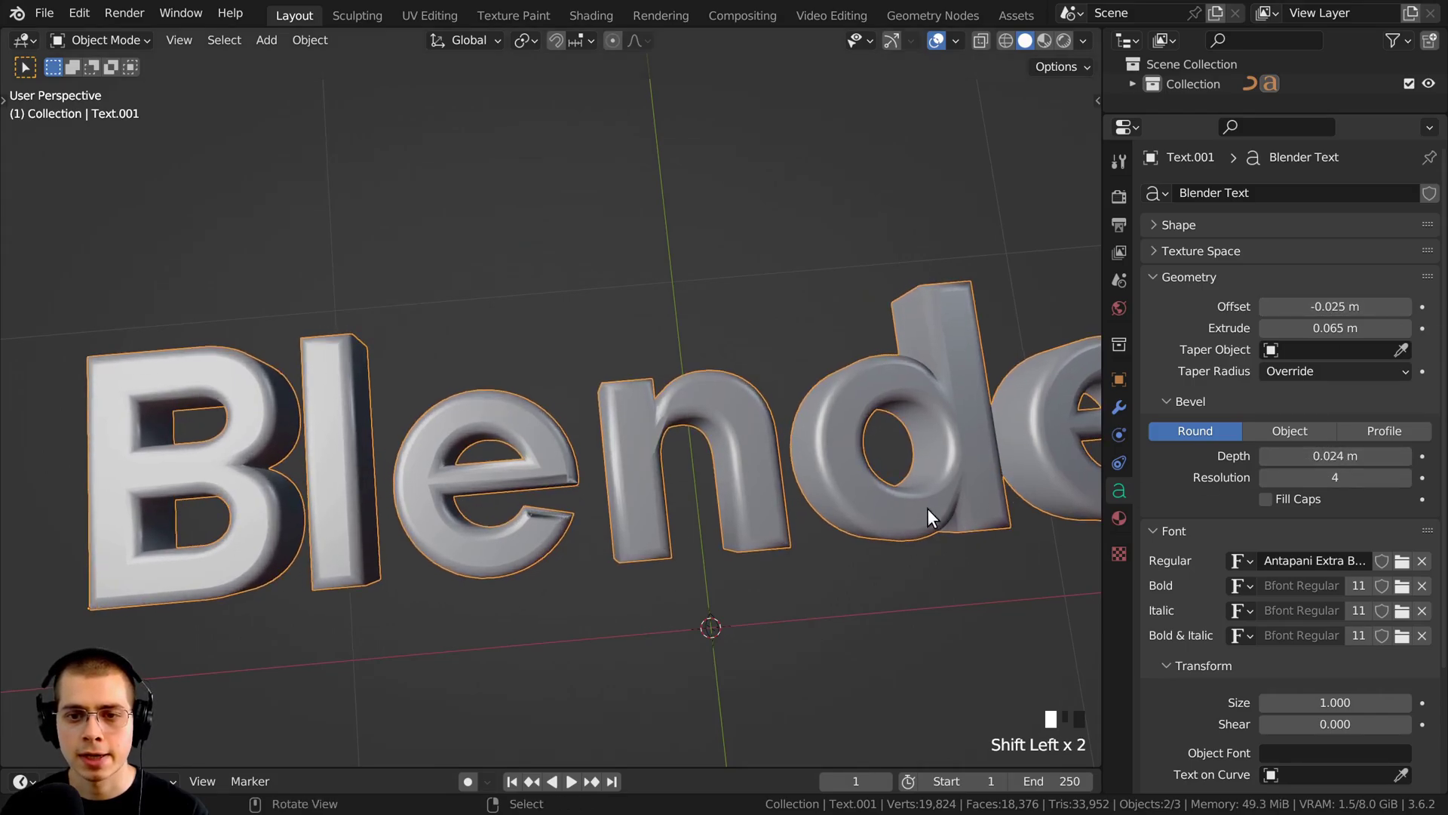
Collapse the geometry settings and load Pretzel Regular as the text's Bold font
middle_click_drag(928, 508, 828, 456, "shift")
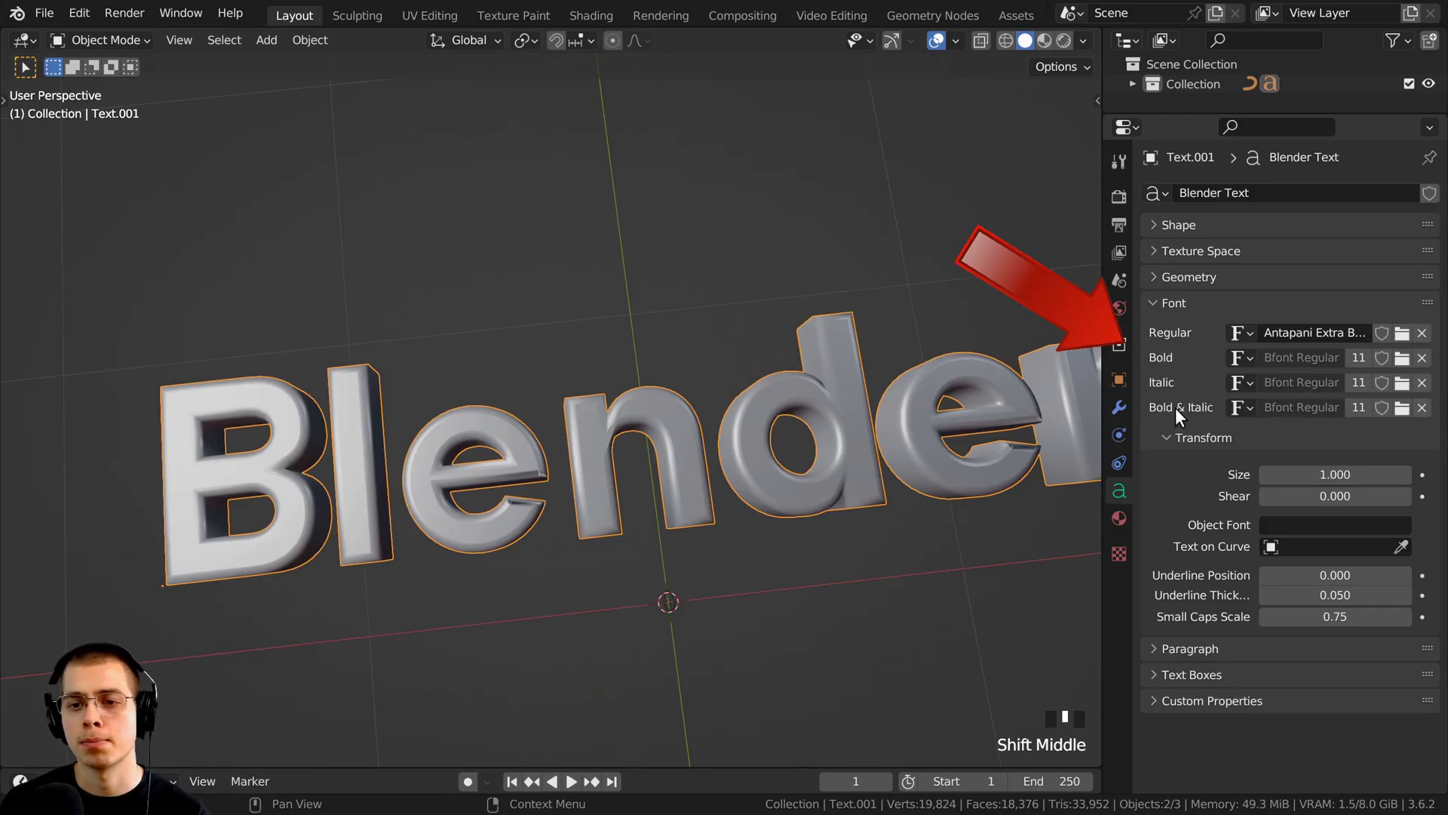
scroll(946, 431, "down", 2)
middle_click_drag(946, 431, 839, 431, "shift")
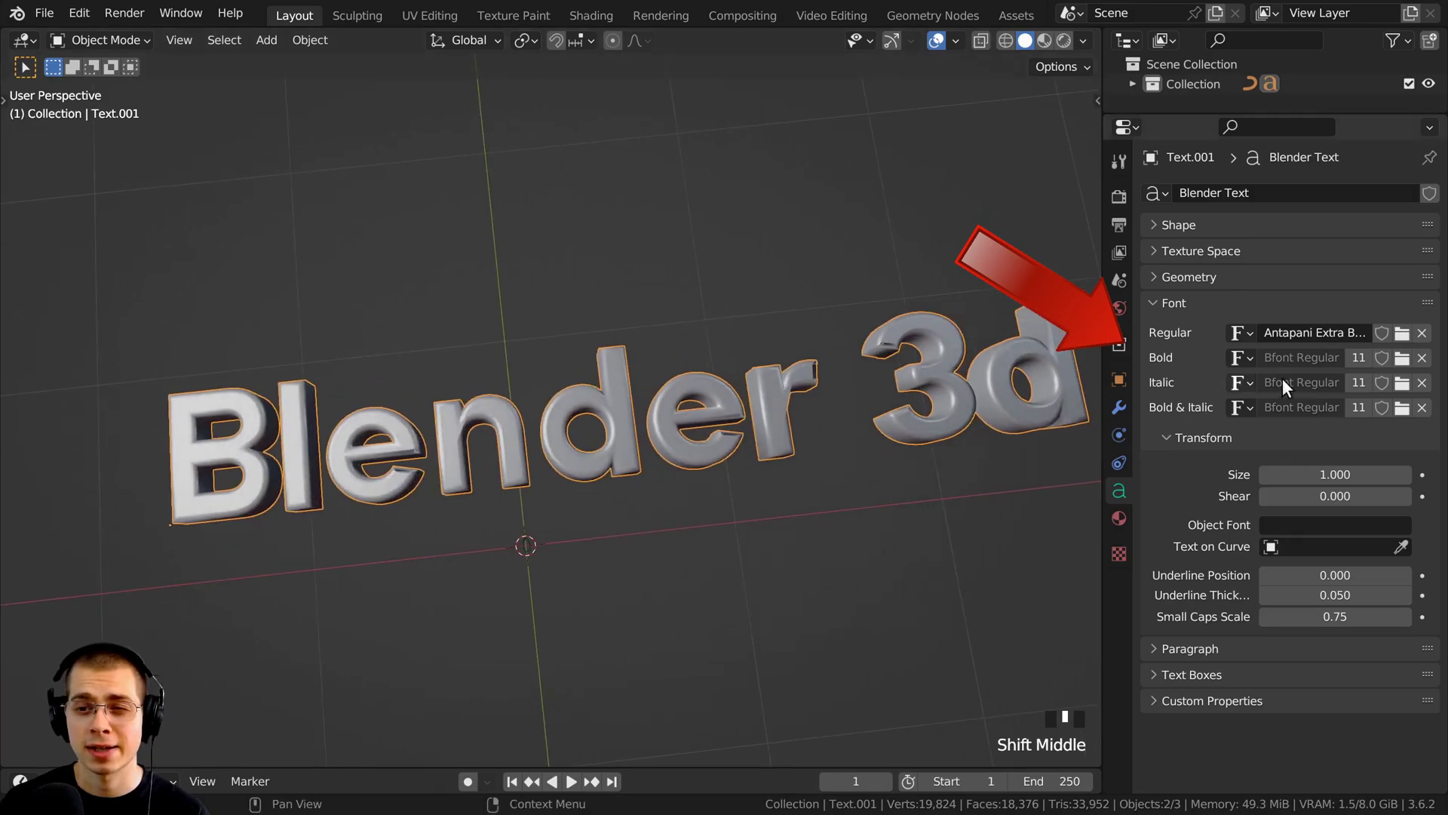
left_click(1403, 358)
left_click(772, 306)
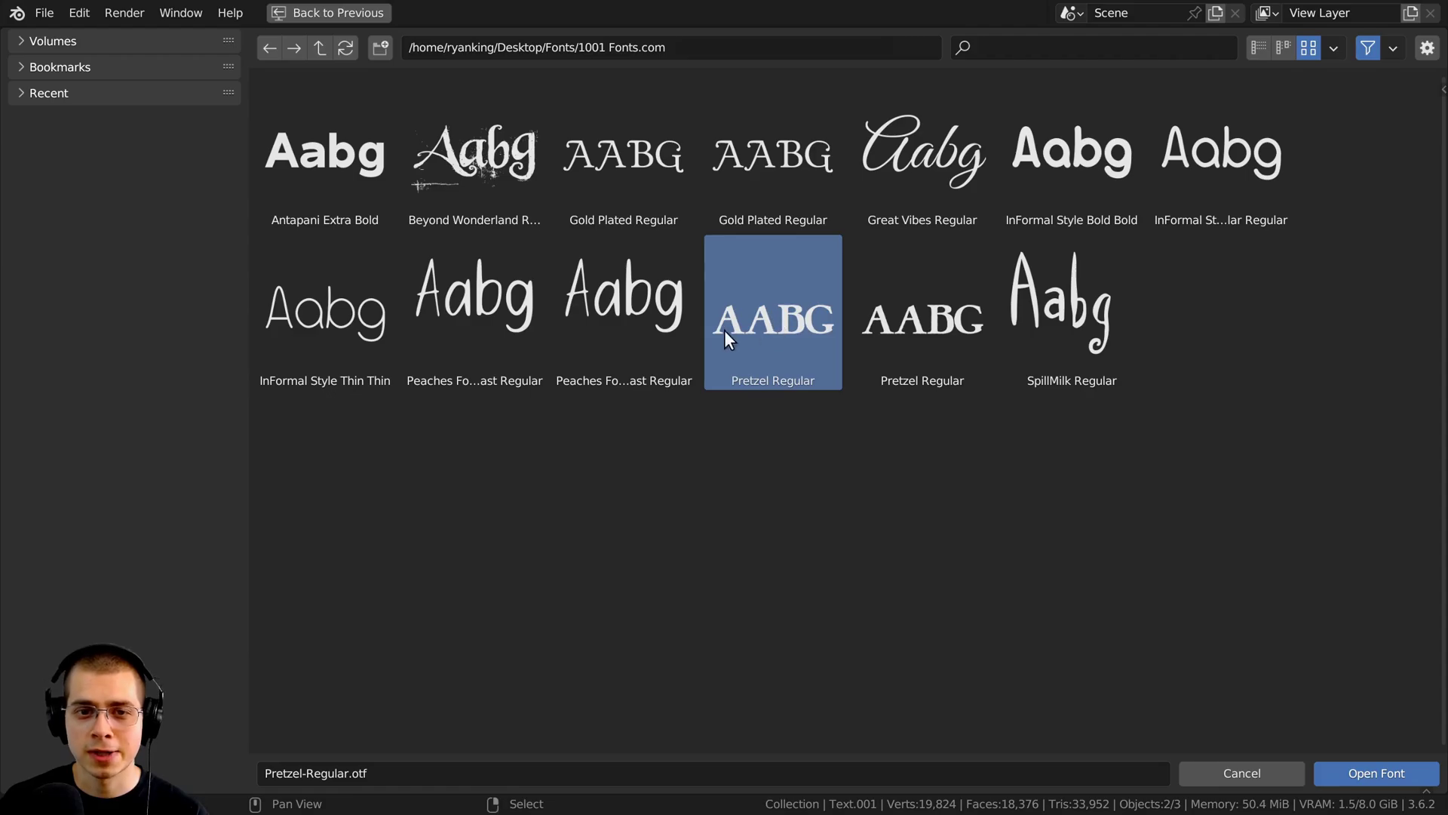
left_click(1360, 776)
middle_click_drag(849, 433, 1103, 351)
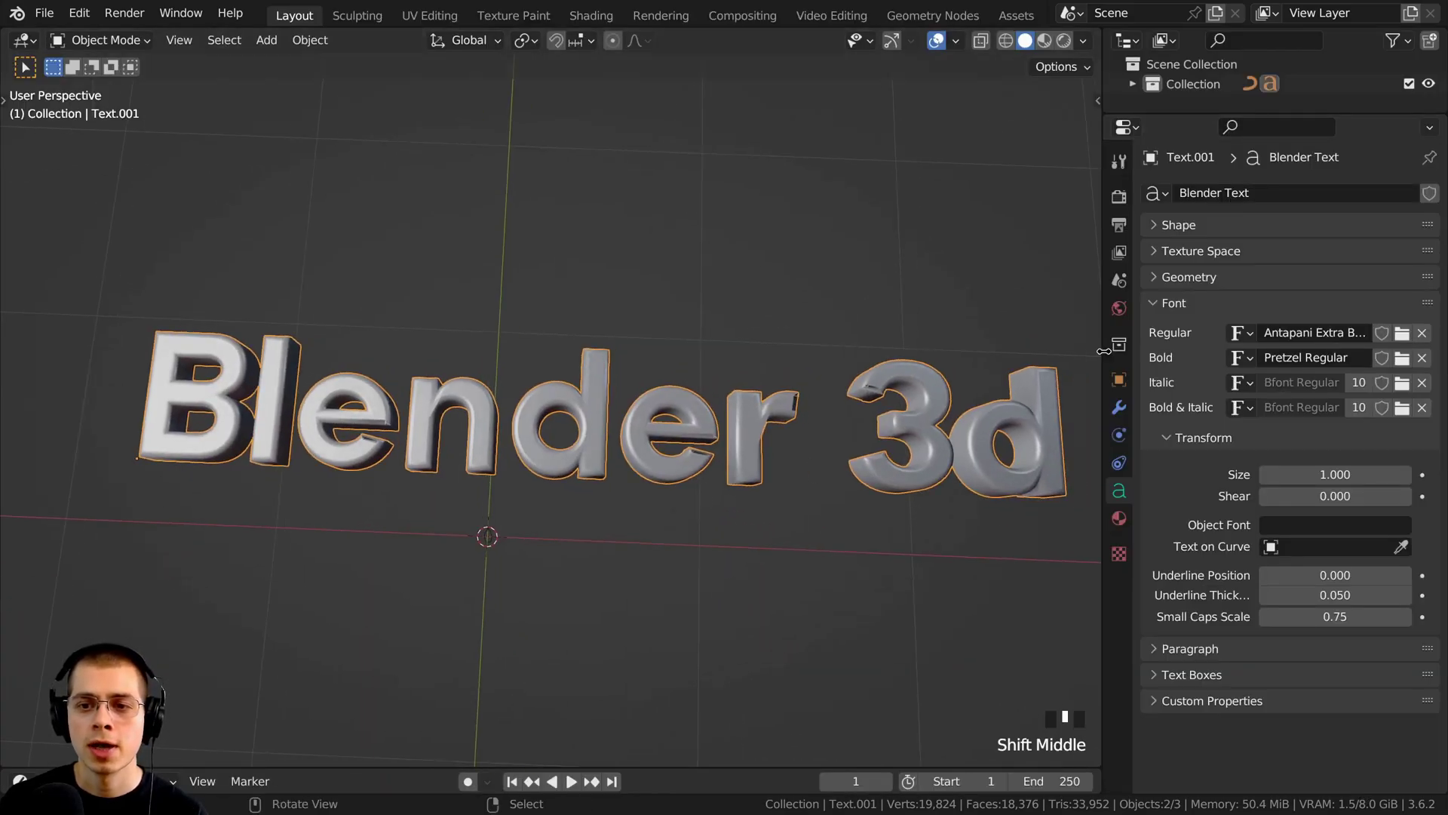
Enter text editing, select the word "Blender" and apply the Bold style to it
middle_click_drag(1003, 391, 544, 438)
key("Tab")
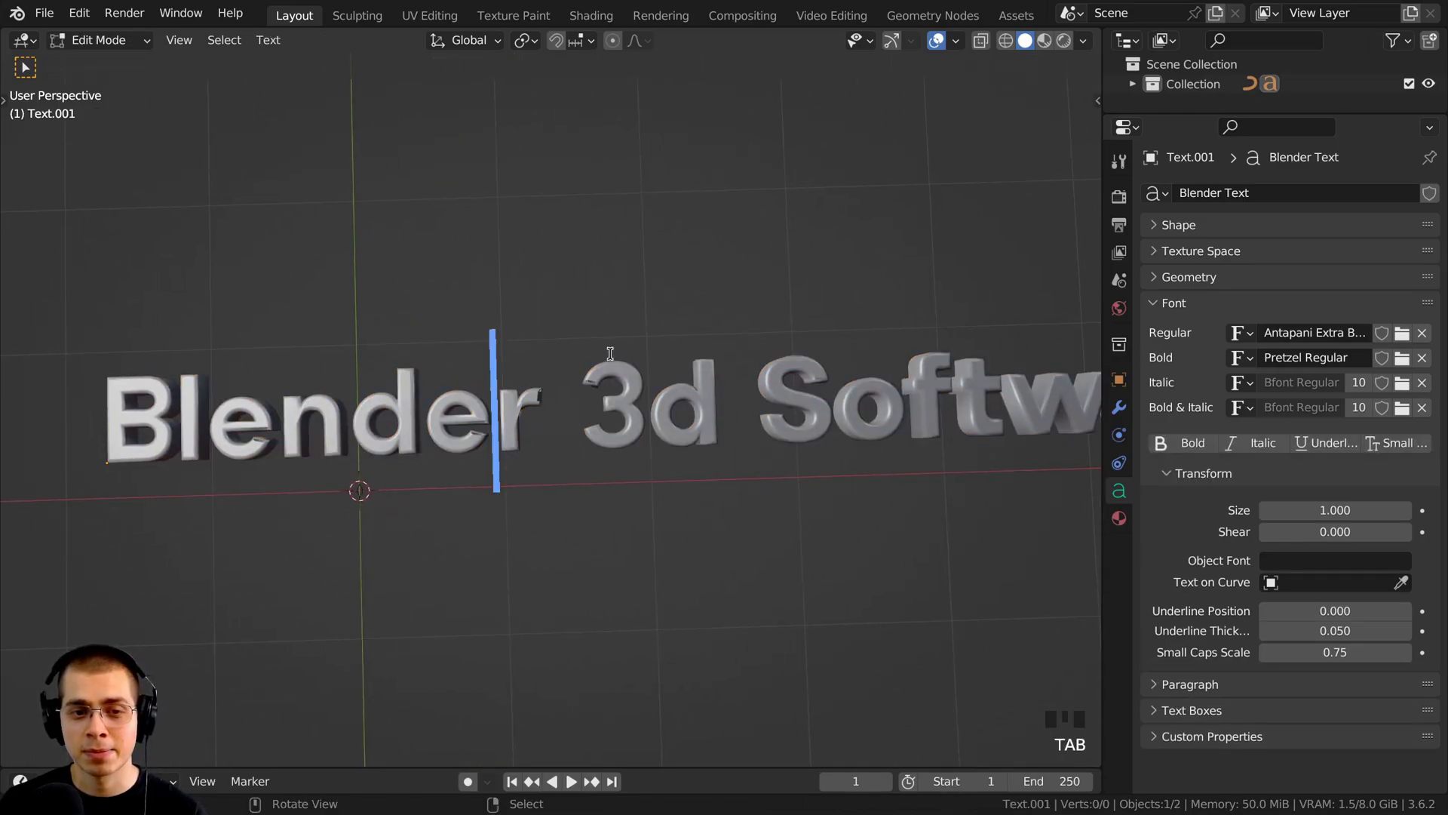
scroll(610, 353, "down", 3)
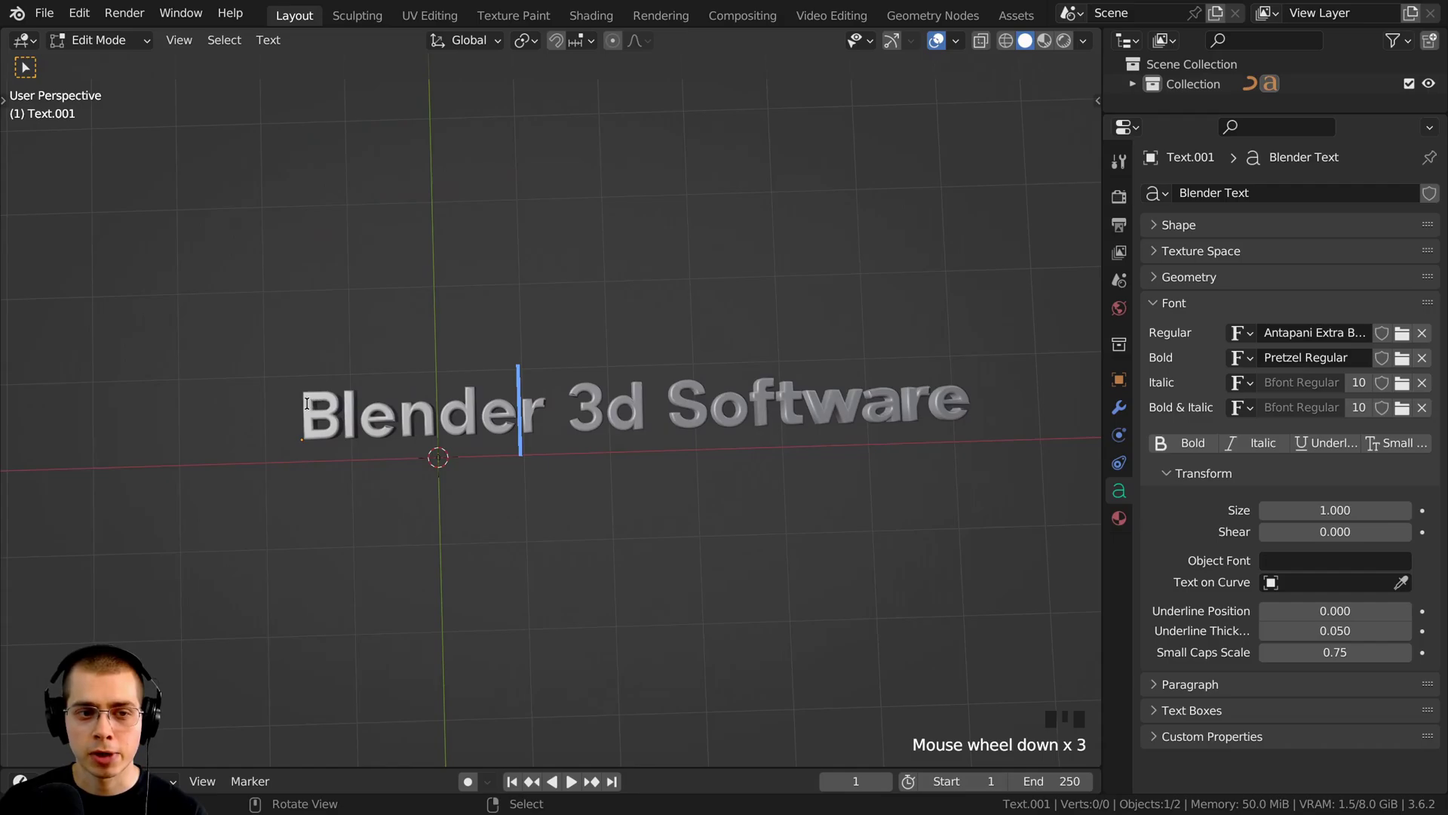
left_click_drag(307, 403, 548, 403)
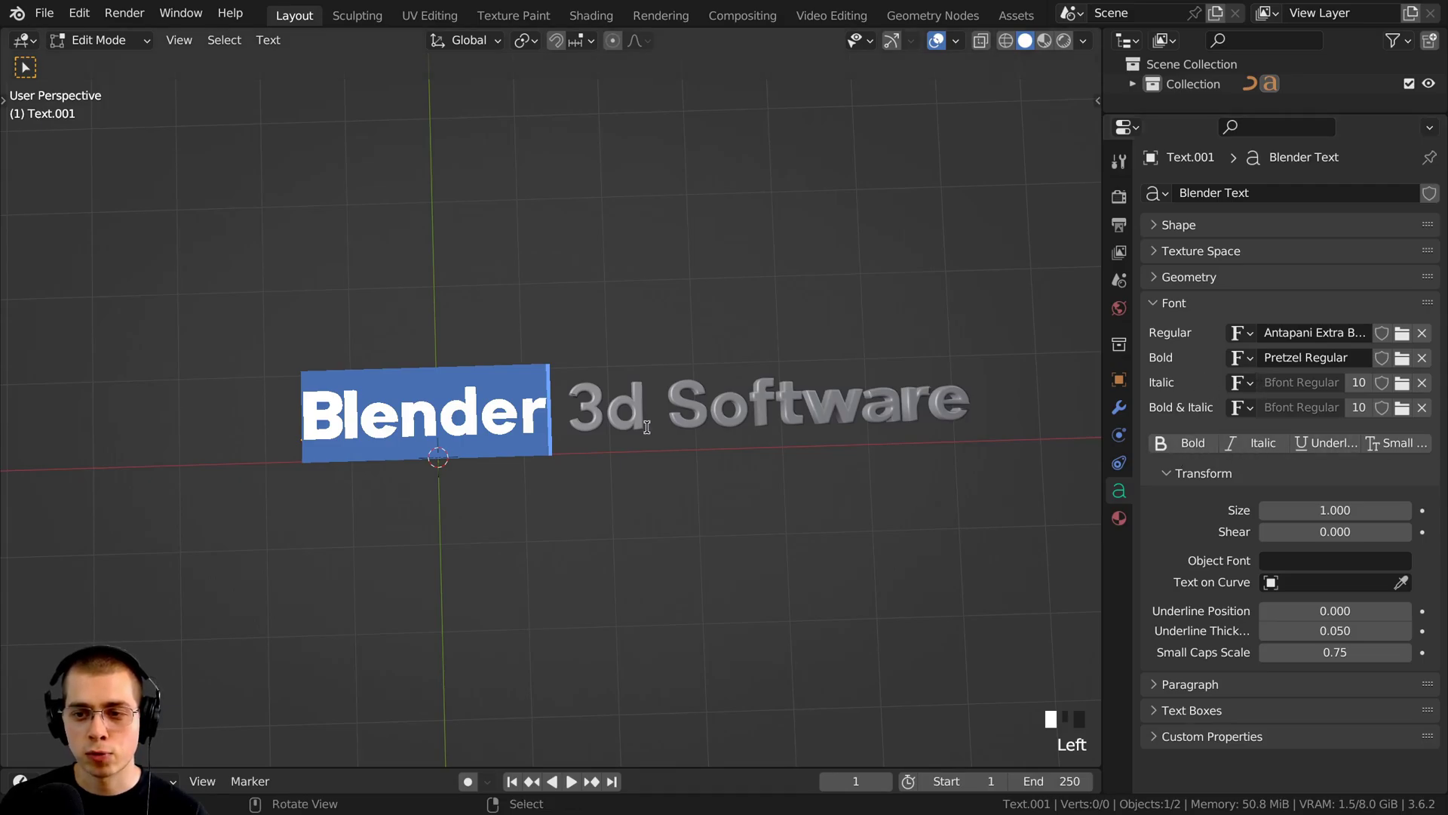
key("Tab")
key("Tab")
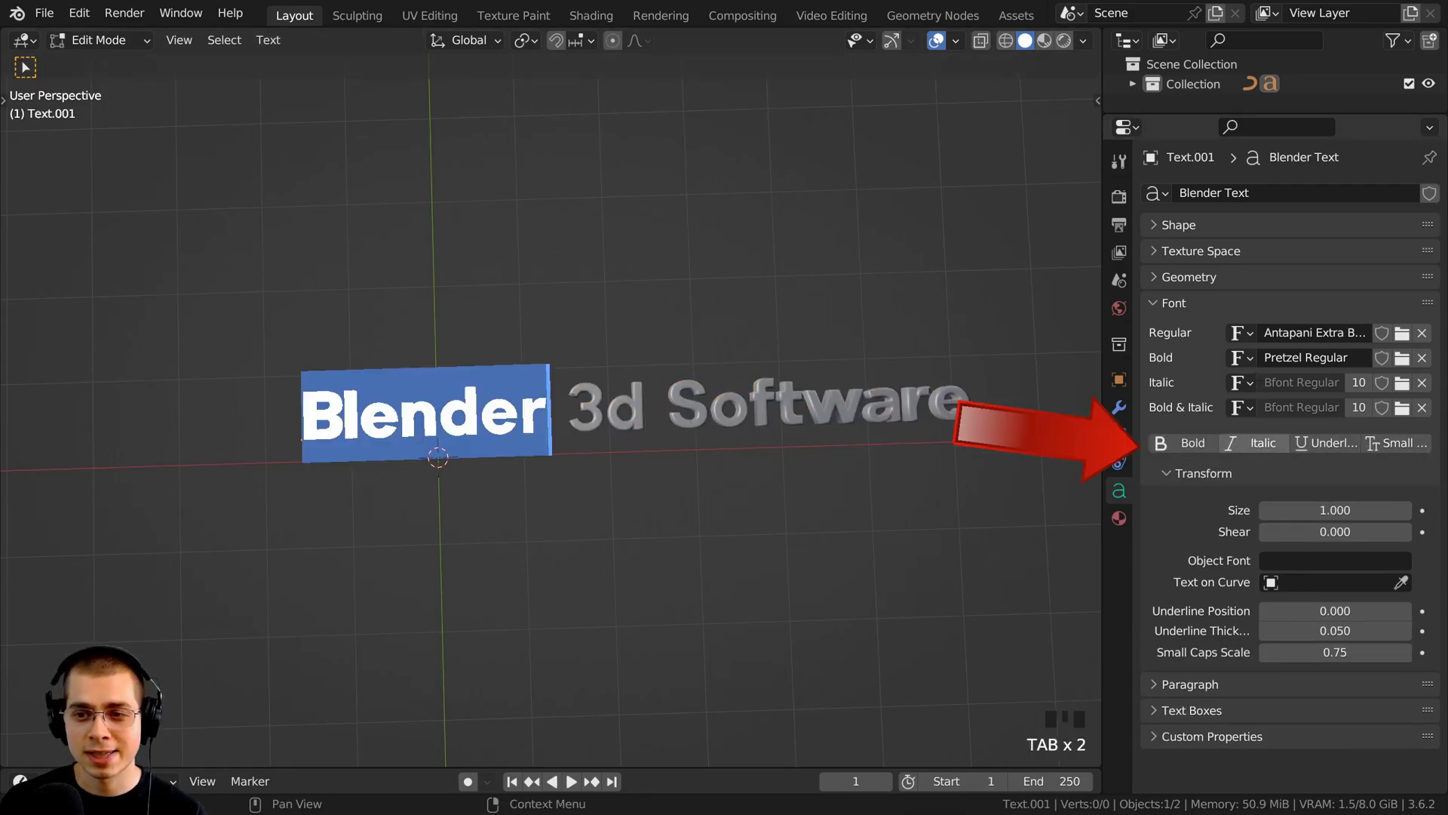
left_click(1178, 443)
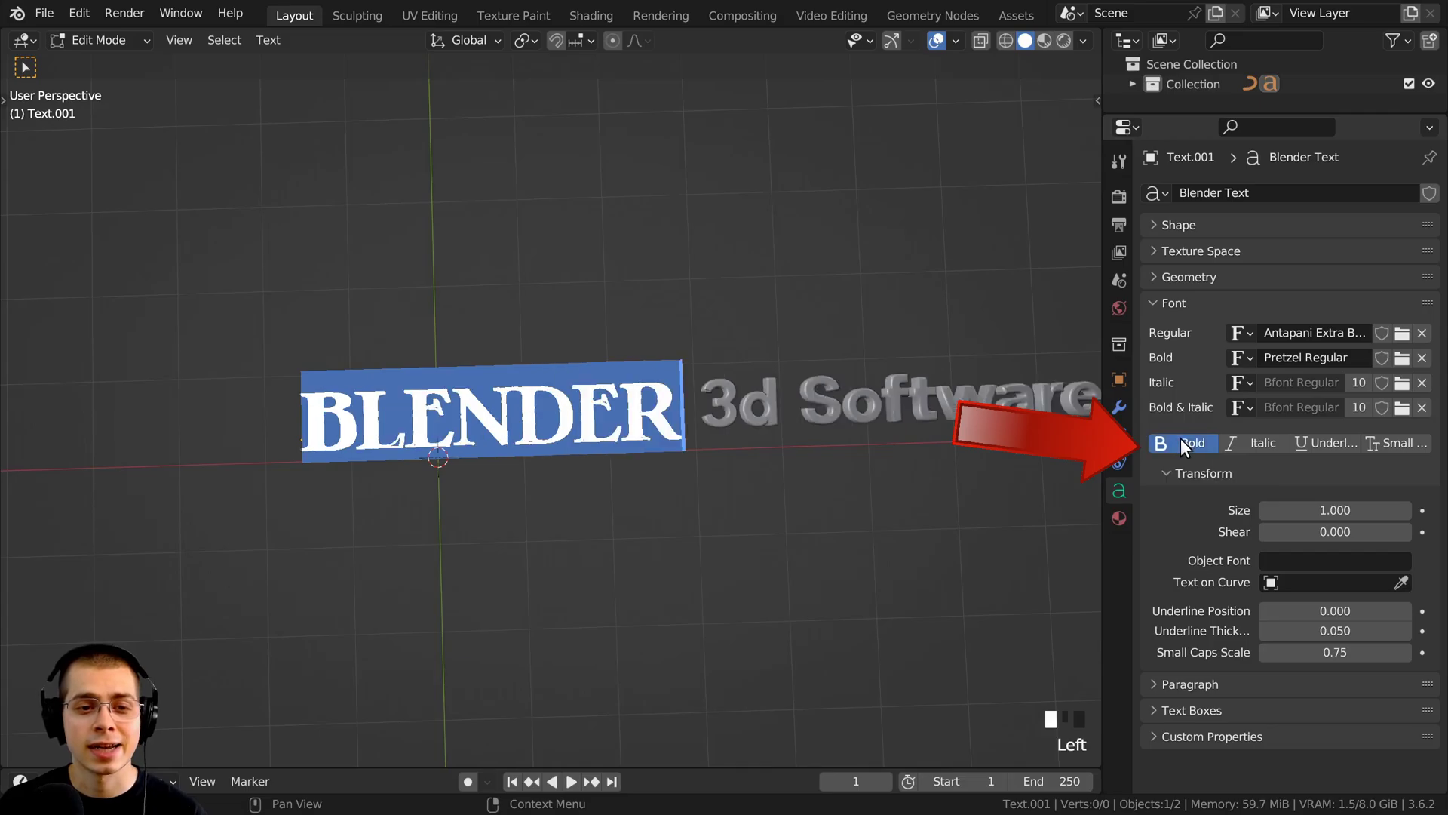
key("Left")
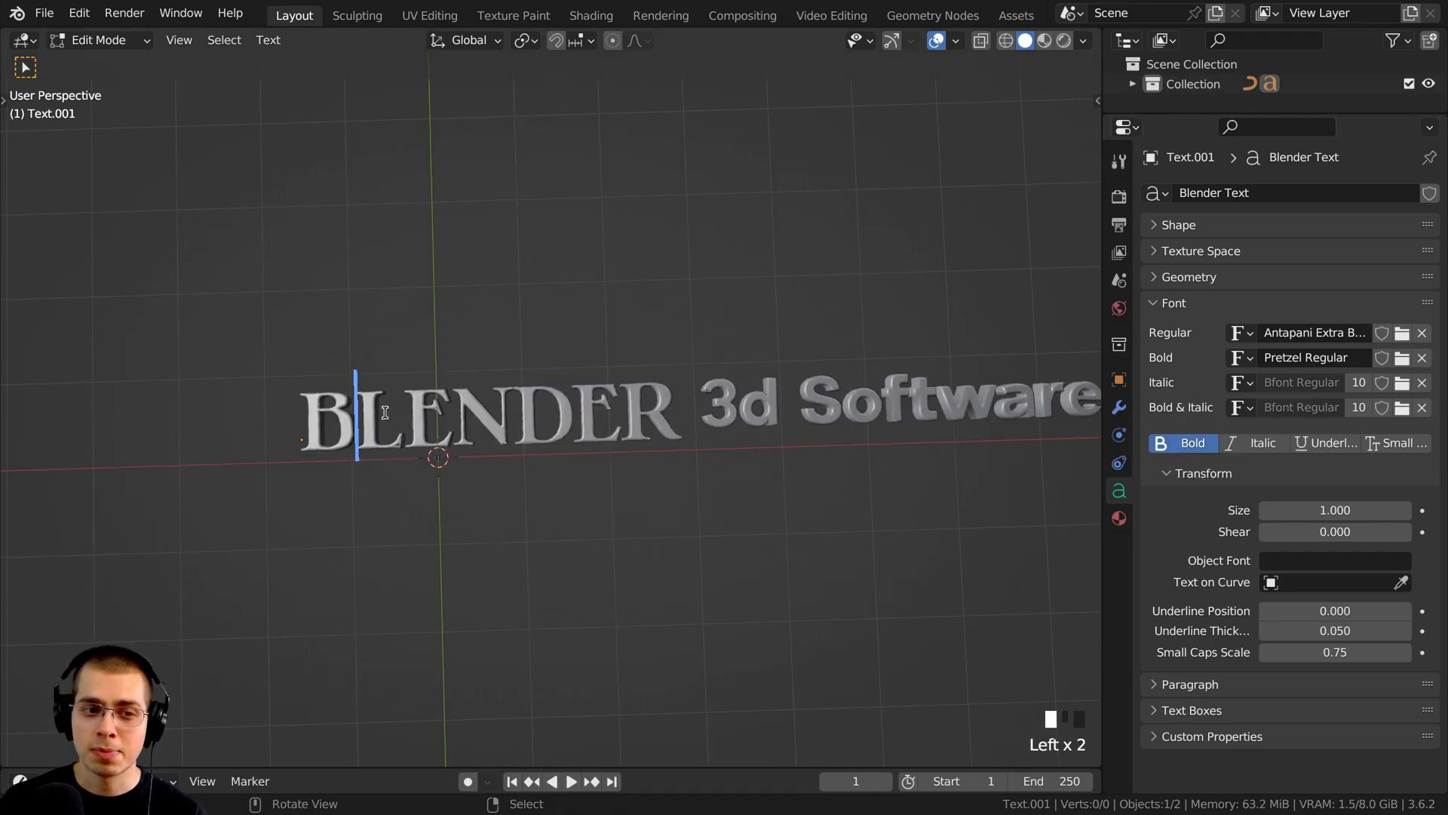
Select the word "Software" and apply the Bold style to it
left_click(1267, 361)
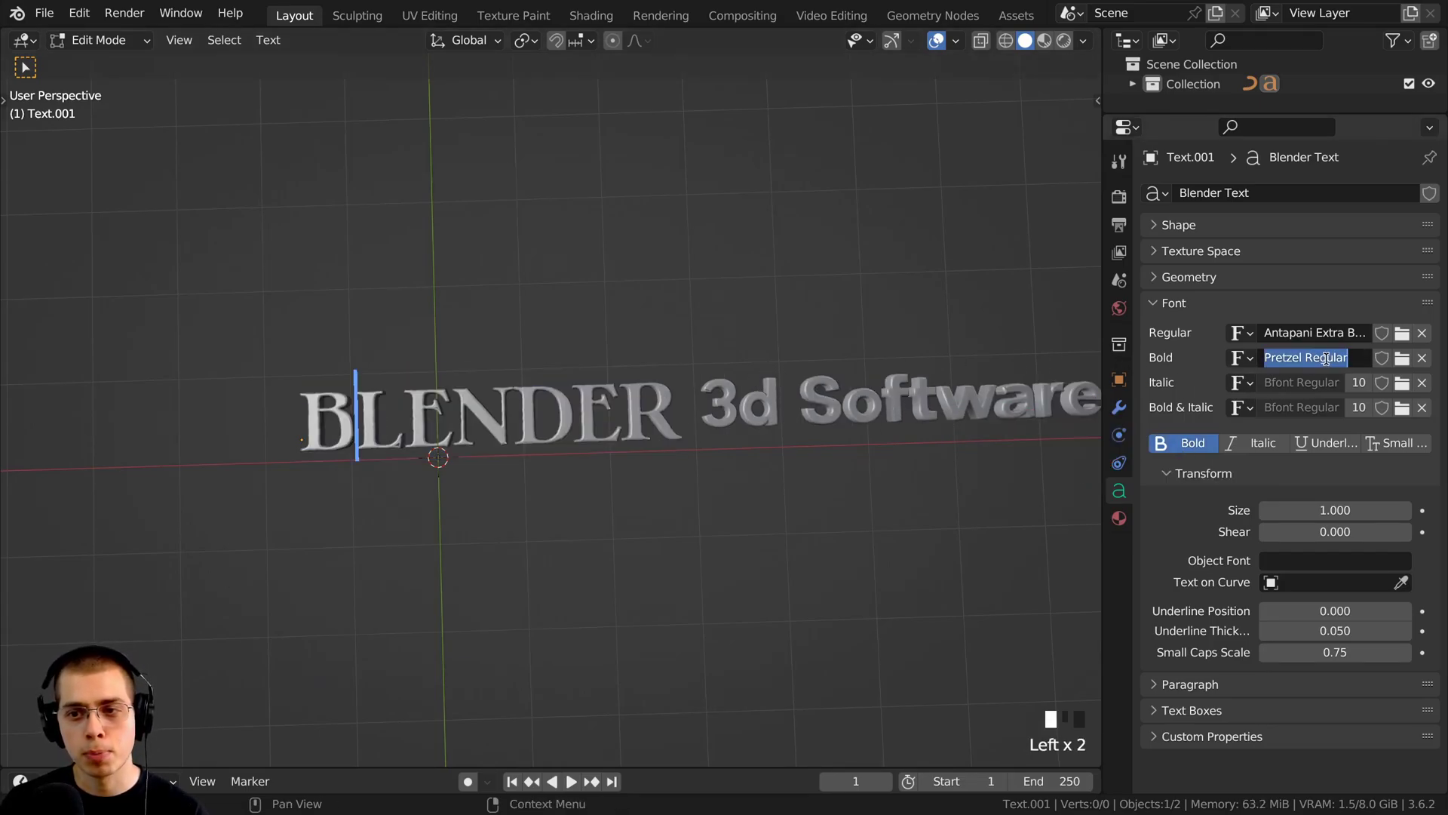
left_click_drag(1356, 358, 1154, 422)
left_click(716, 415)
middle_click_drag(717, 415, 581, 415, "shift")
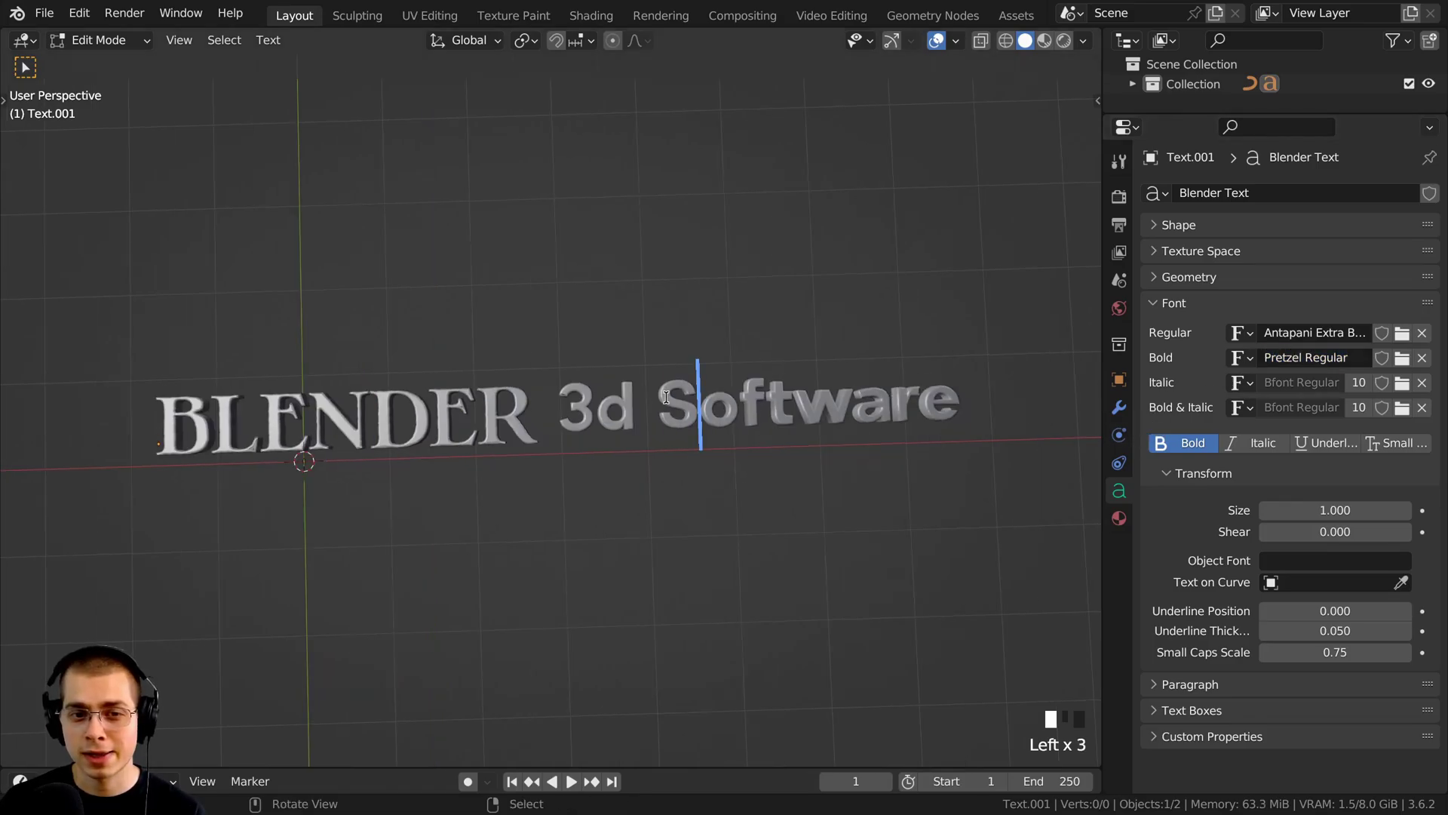
left_click_drag(661, 398, 989, 394)
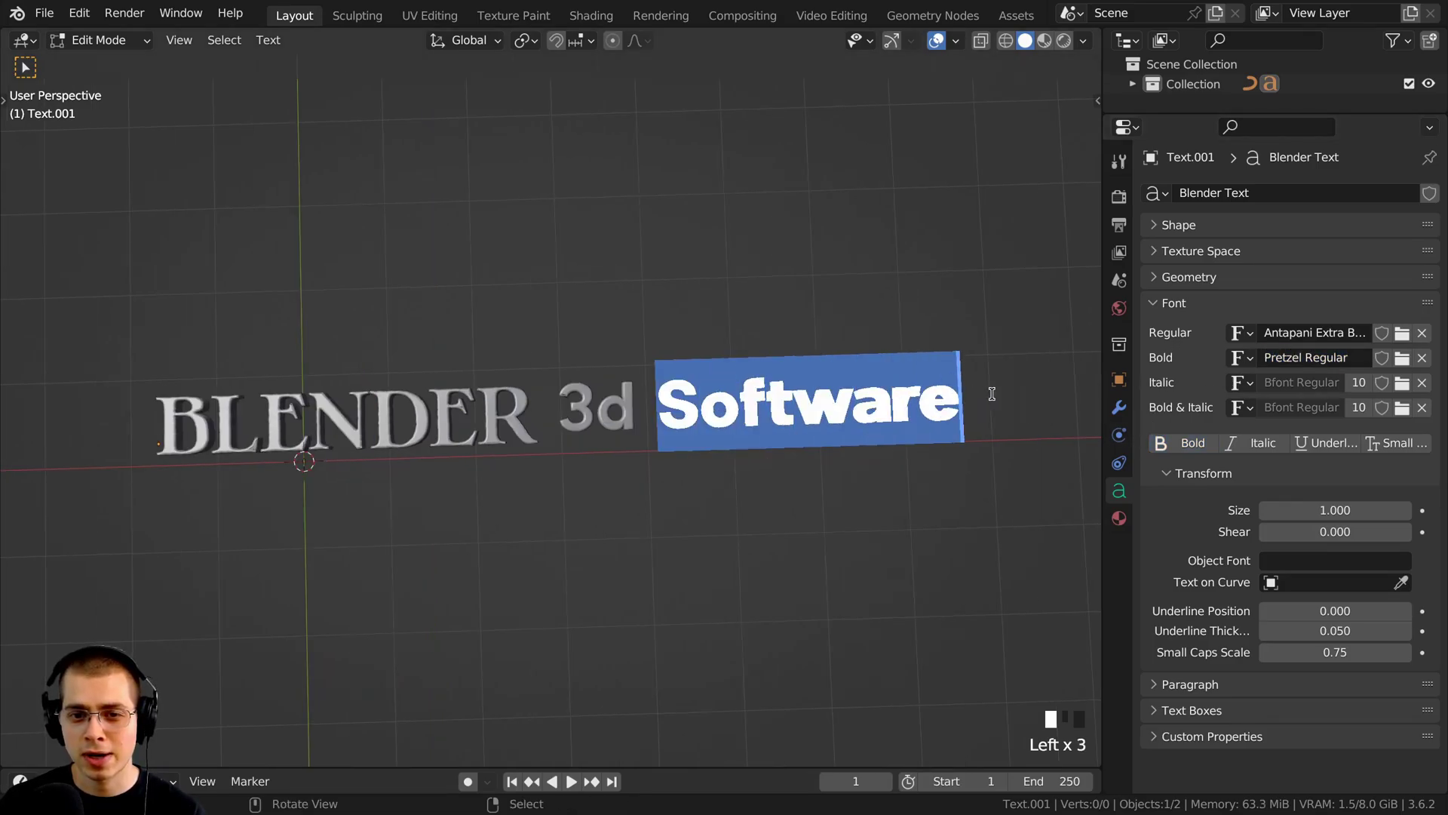
left_click(1181, 442)
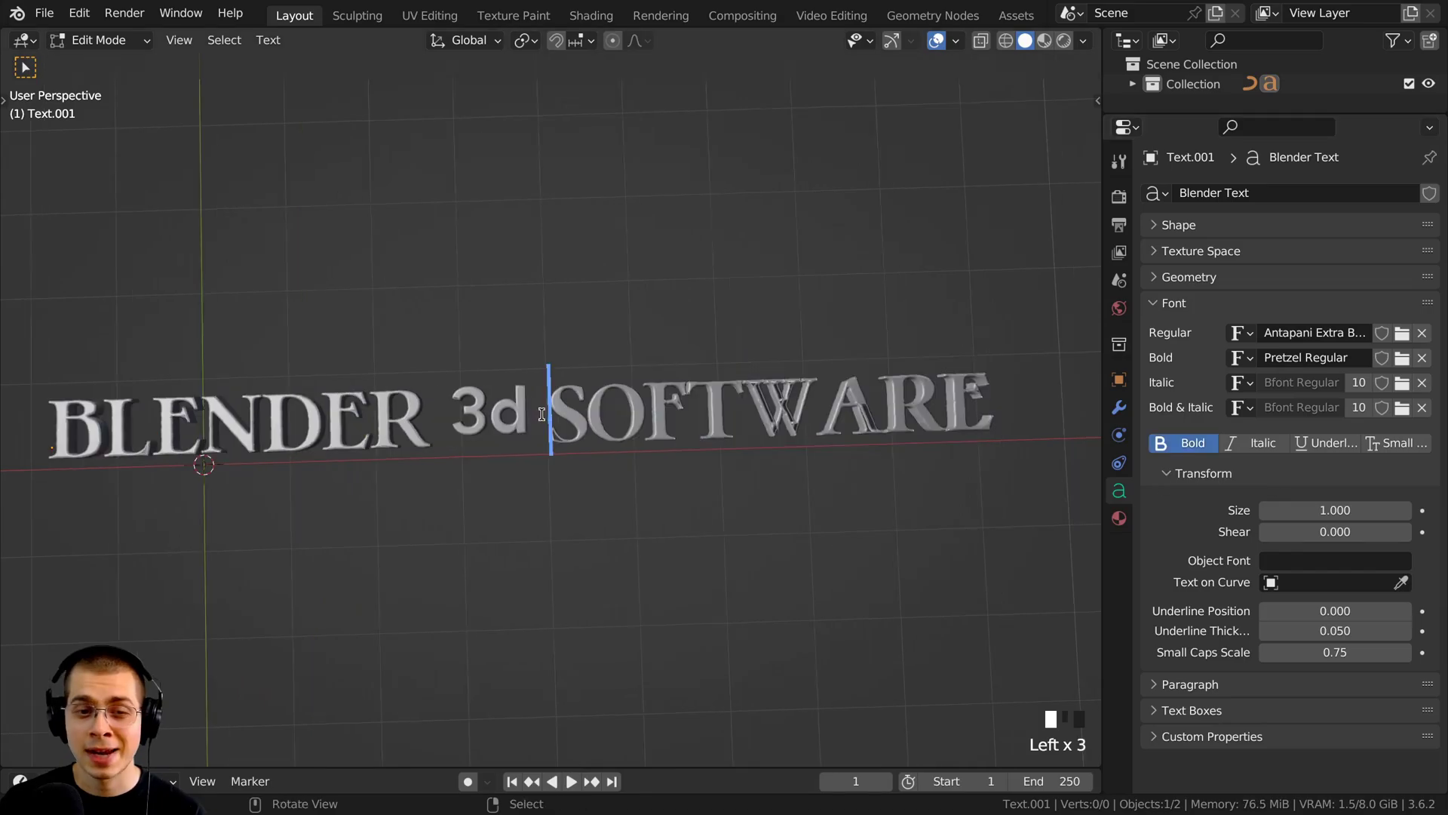
Reselect the word "Software" and turn off its Bold style
left_click_drag(987, 398, 549, 409)
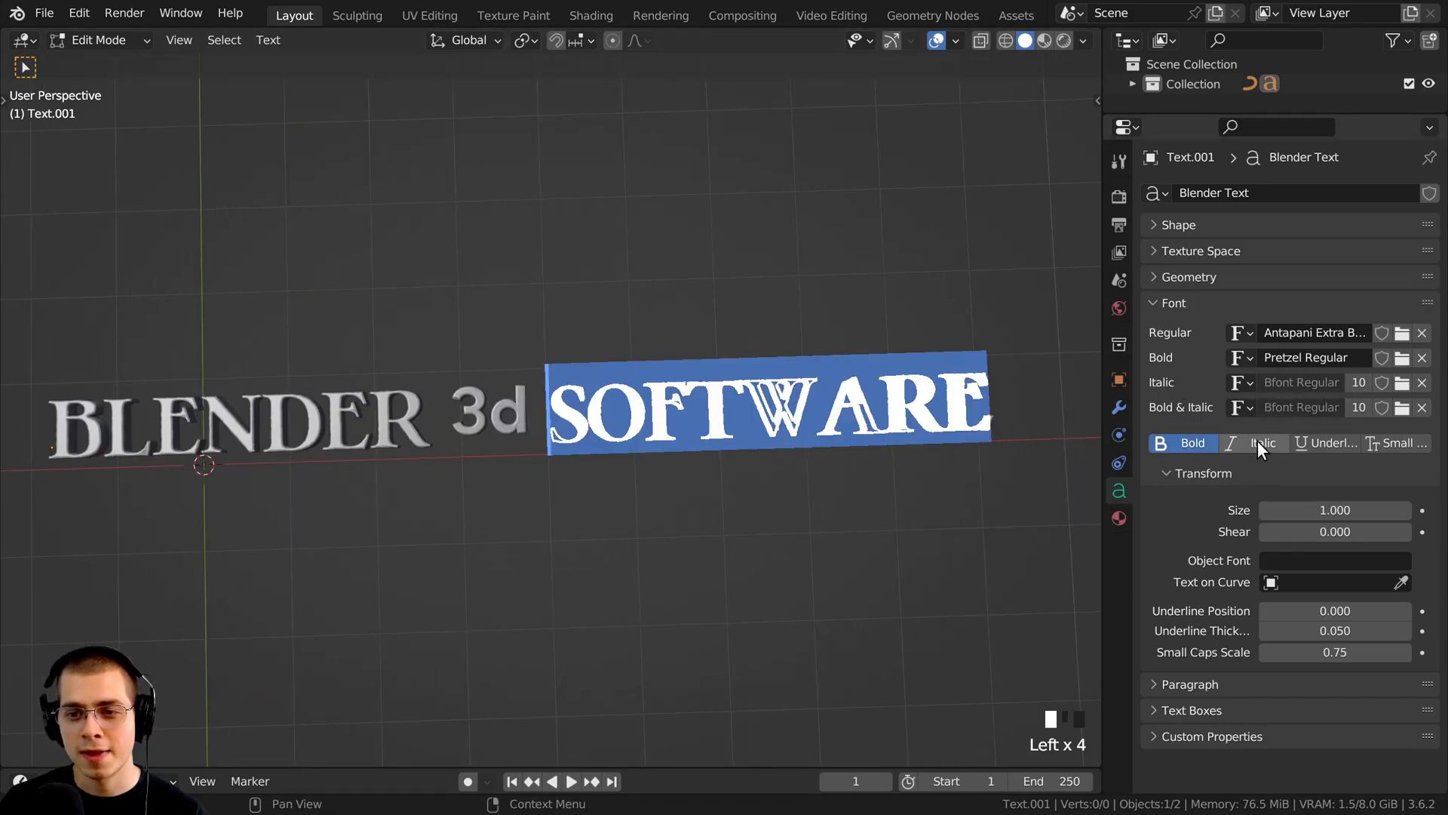
key("Left")
key("Left")
key("Left")
key("Left")
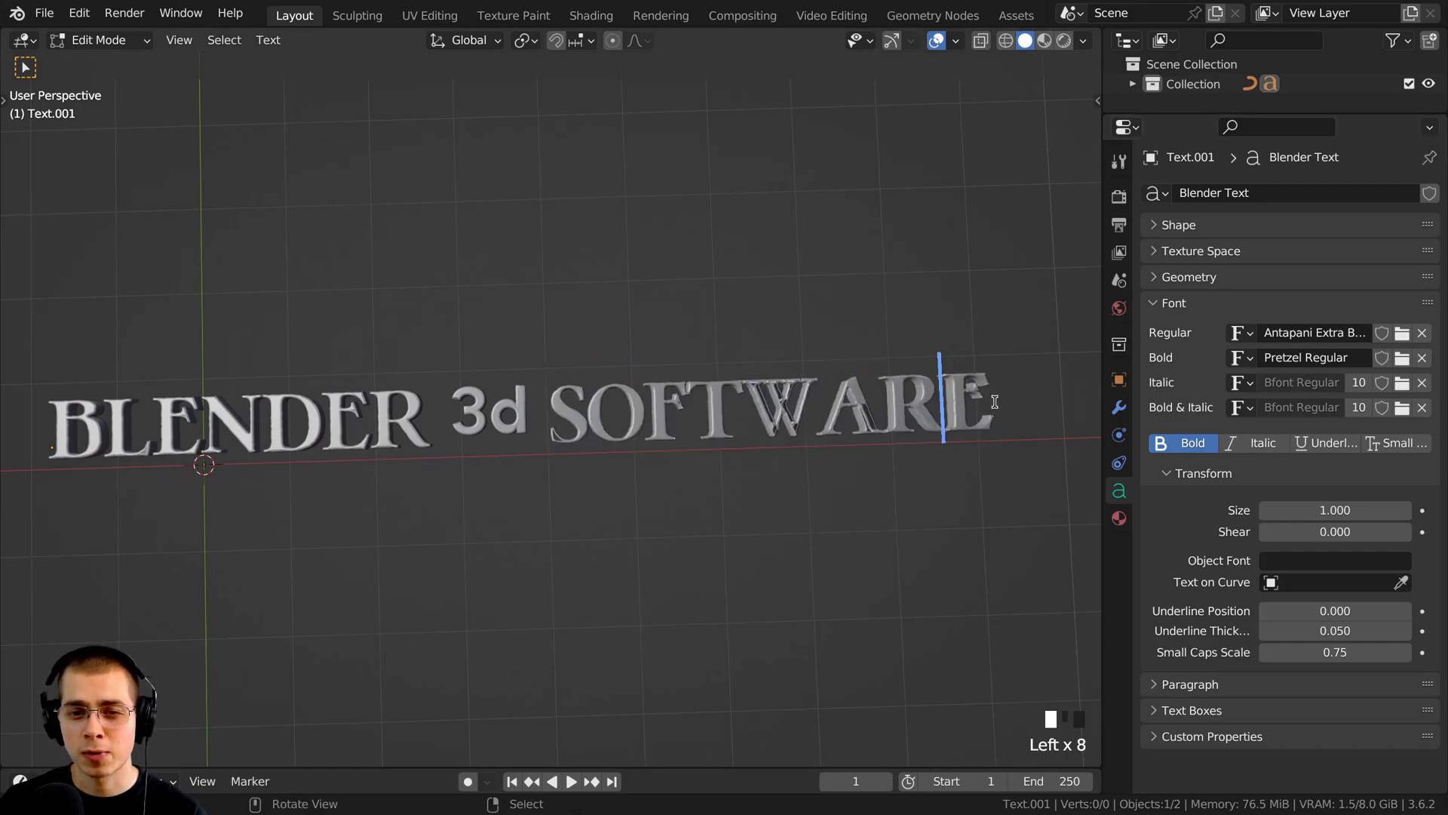
left_click_drag(999, 399, 560, 407)
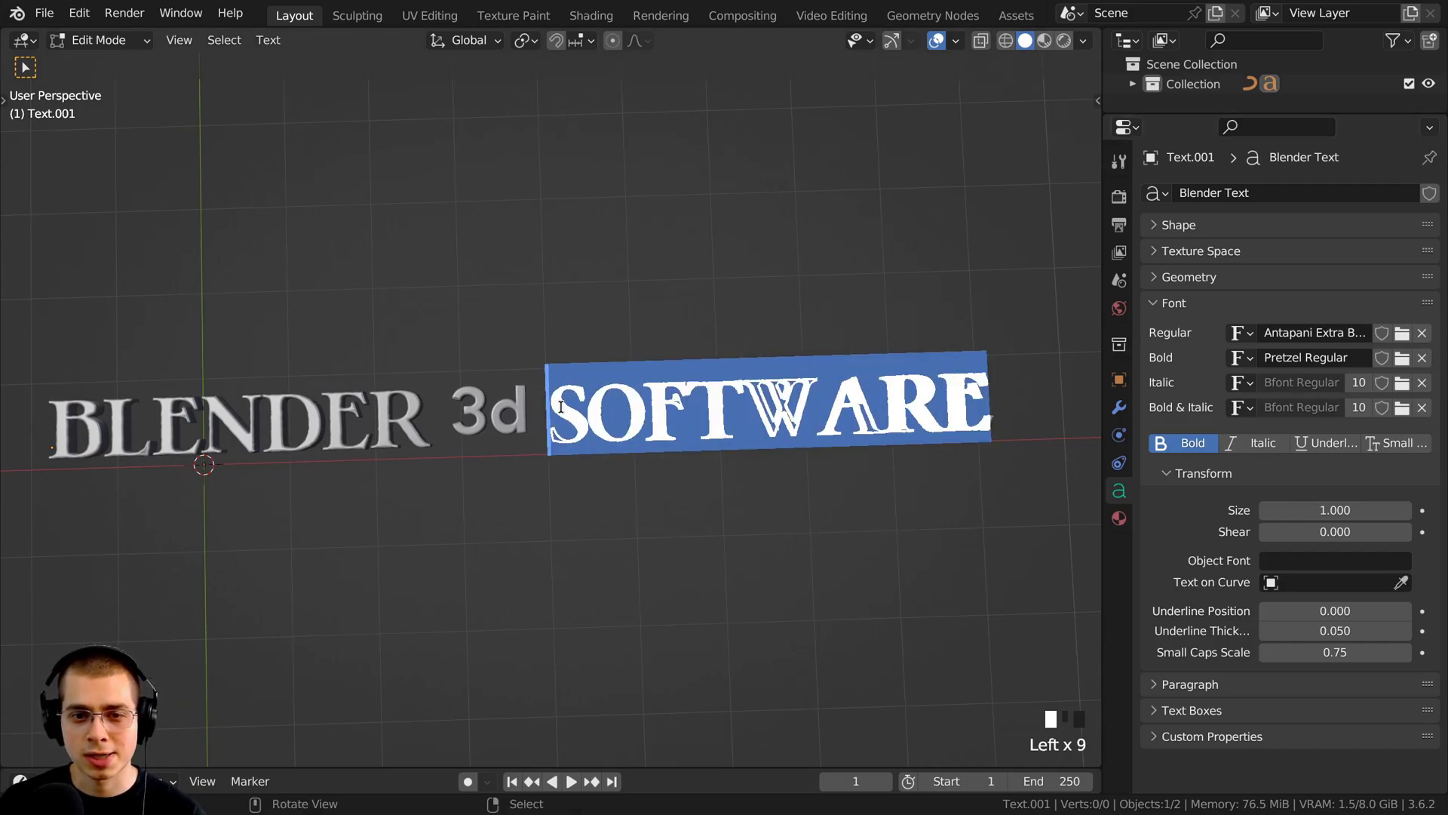
left_click(1179, 441)
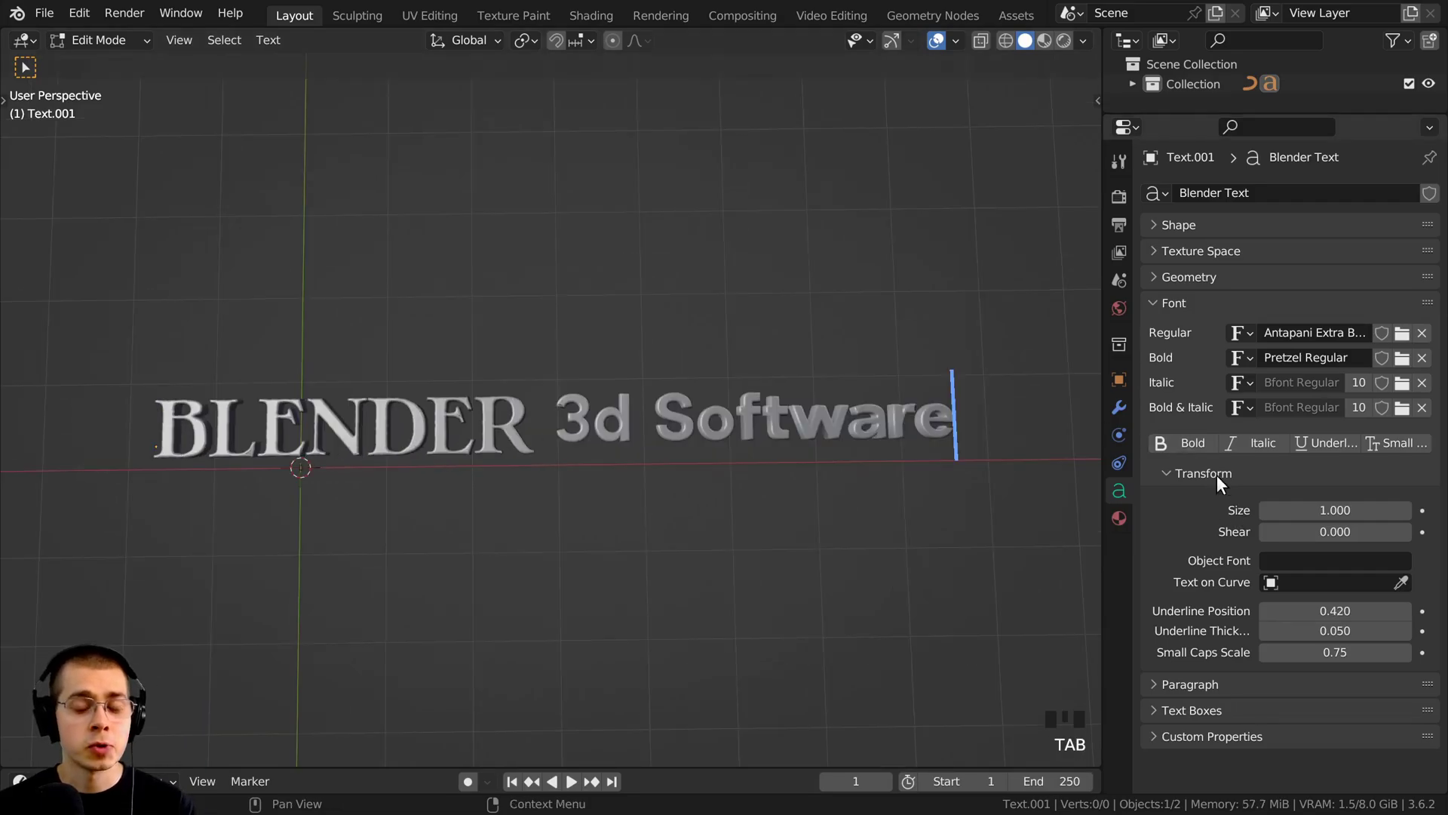
Leave text editing, add a Bezier curve, scale it up and move it above the text
mouse_move(1277, 510)
left_mouse_down("shift")
mouse_move(1304, 509)
mouse_move(1260, 510)
mouse_move(1351, 531)
mouse_move(1252, 531)
mouse_move(1274, 532)
left_mouse_up("shift")
key("Tab")
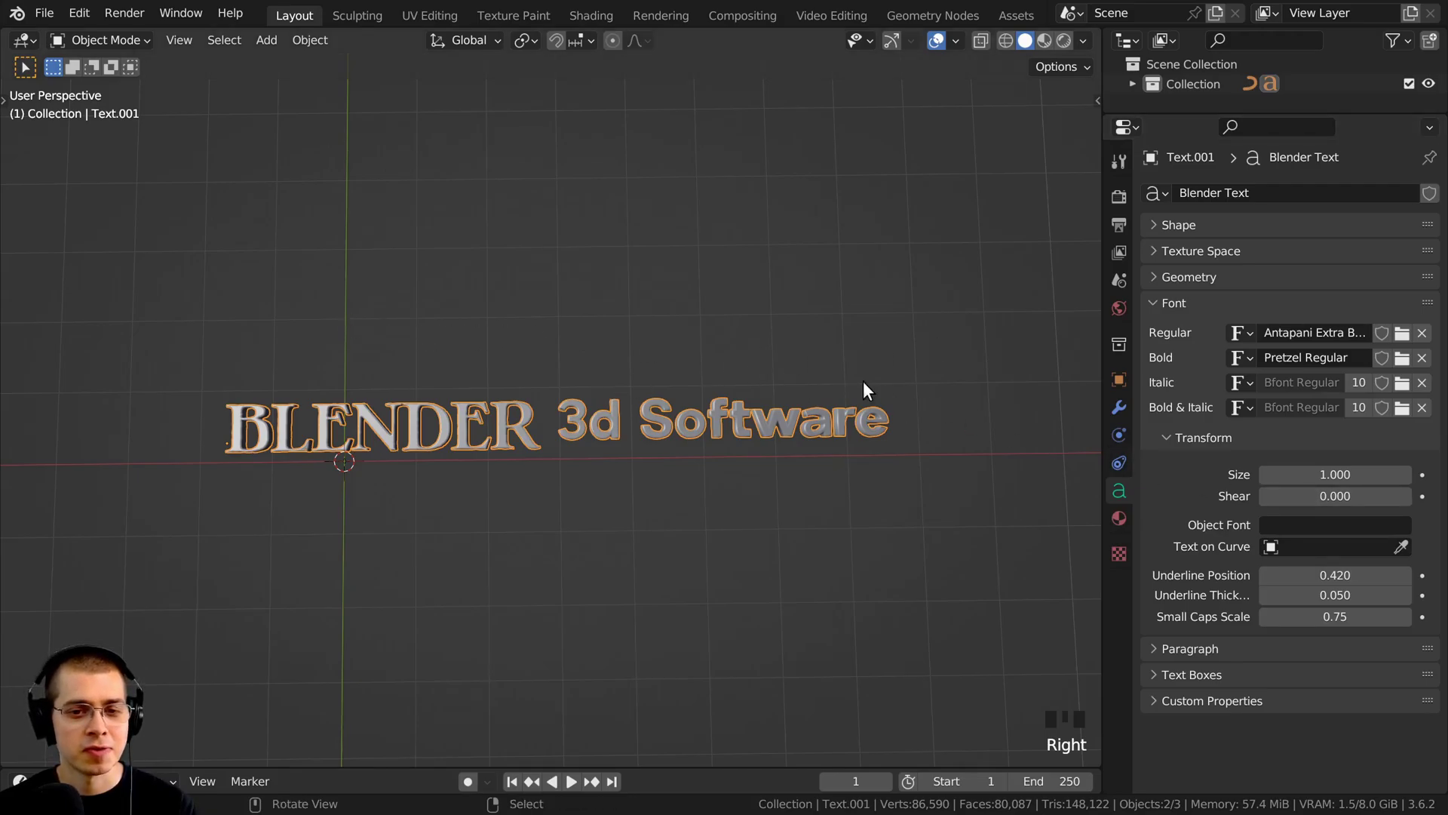
key("shift+a")
mouse_move(356, 278)
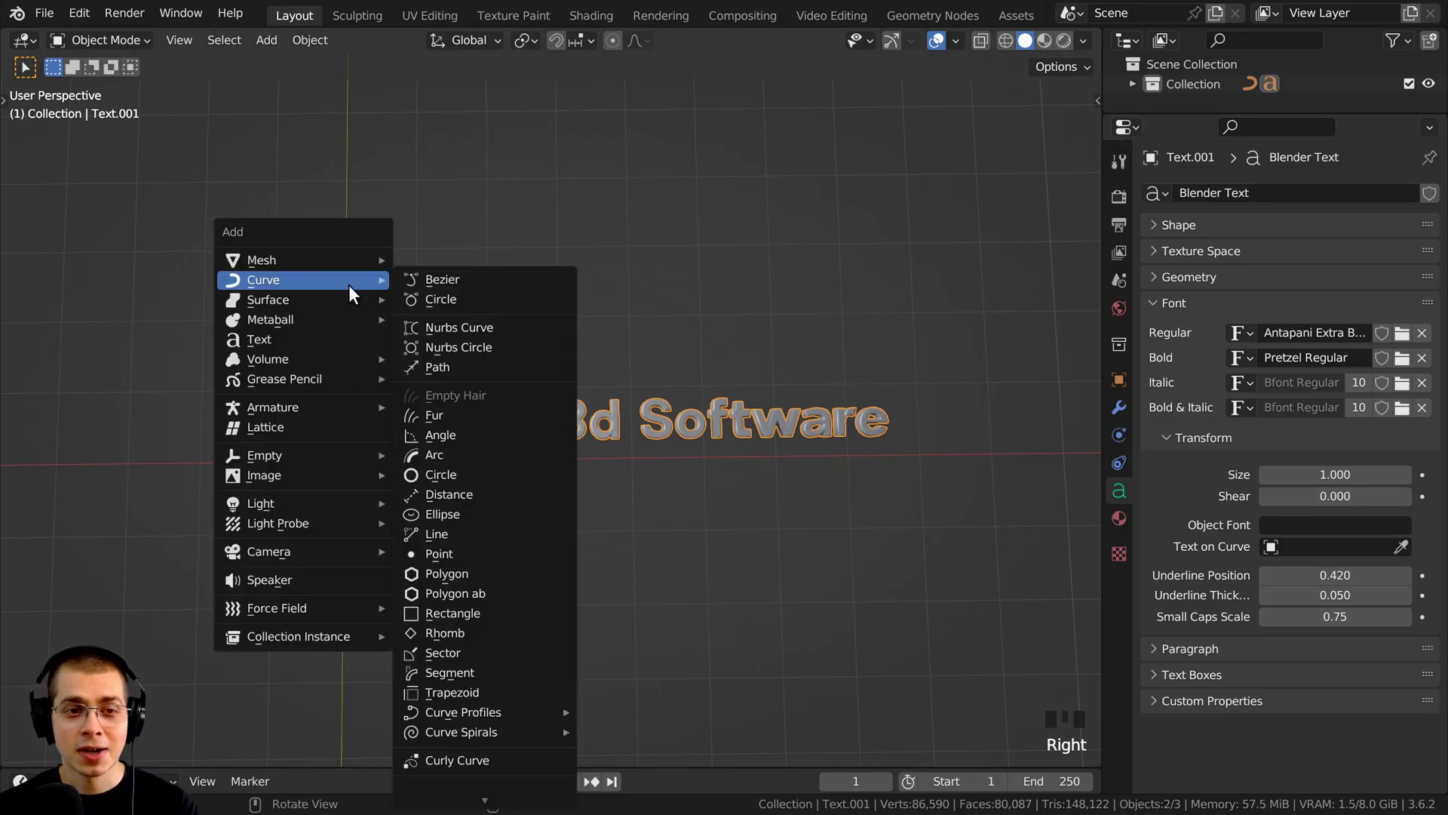
left_click(447, 279)
key("s")
left_click(607, 490)
key("g")
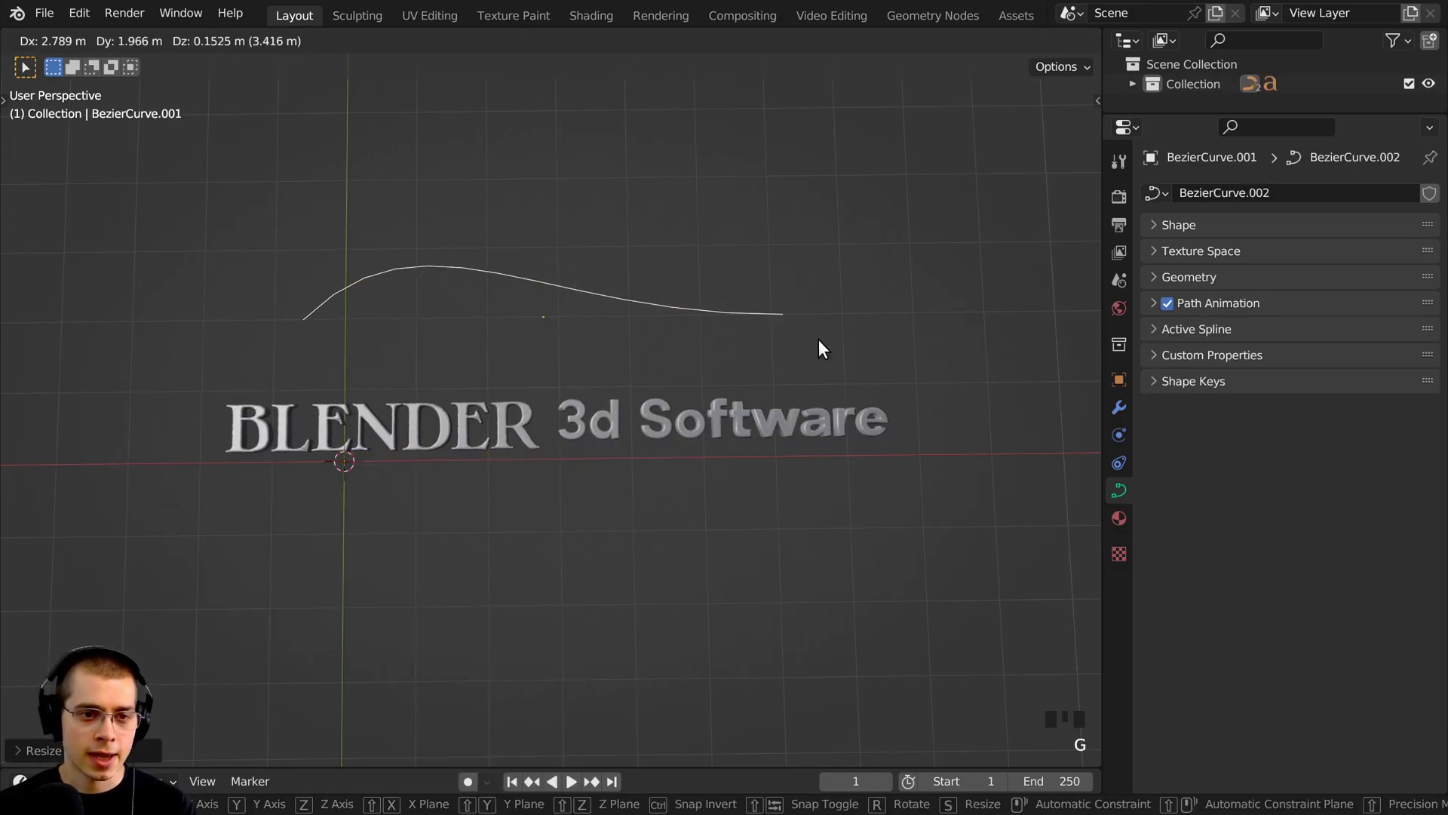
left_click(818, 350)
Reshape the Bezier curve into a wide arch by moving its left end point outward and rotating and moving its right one
key("Tab")
right_click(302, 317)
key("g")
left_click(328, 327)
right_click(786, 316)
key("r")
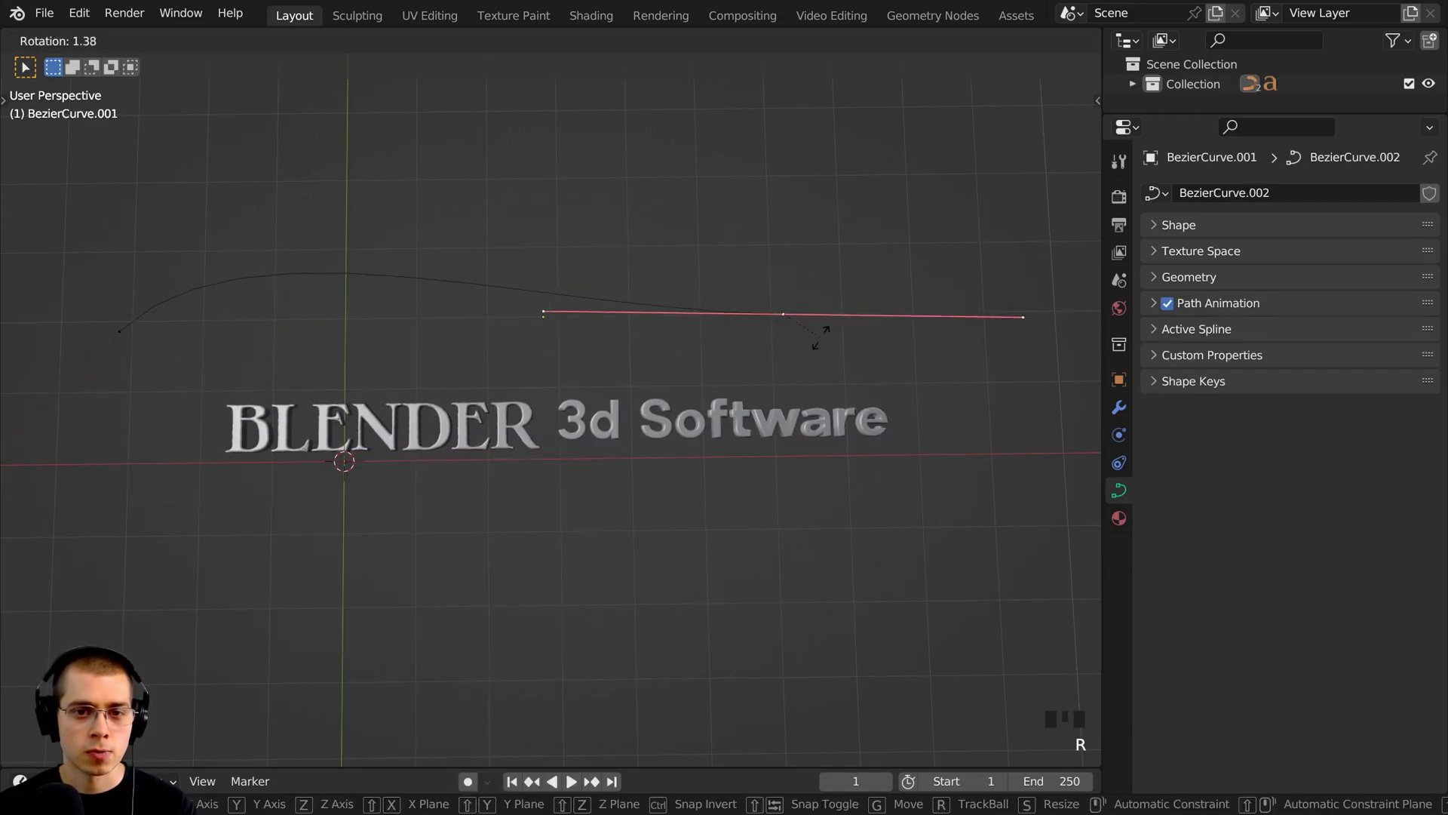
left_click(830, 355)
key("g")
left_click(843, 349)
key("Tab")
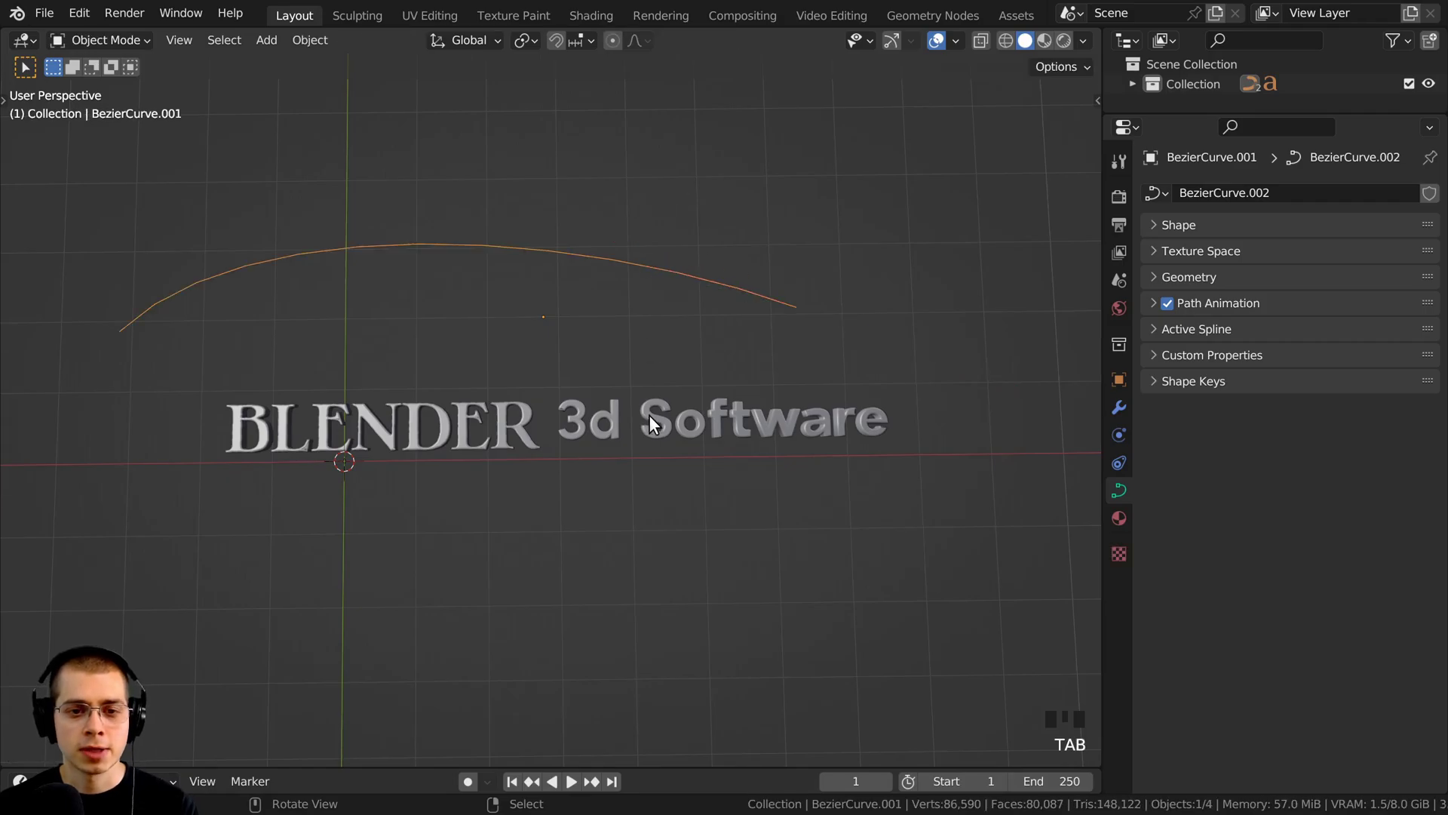
Set BezierCurve.001 as the Text on Curve object of the text
right_click(558, 409)
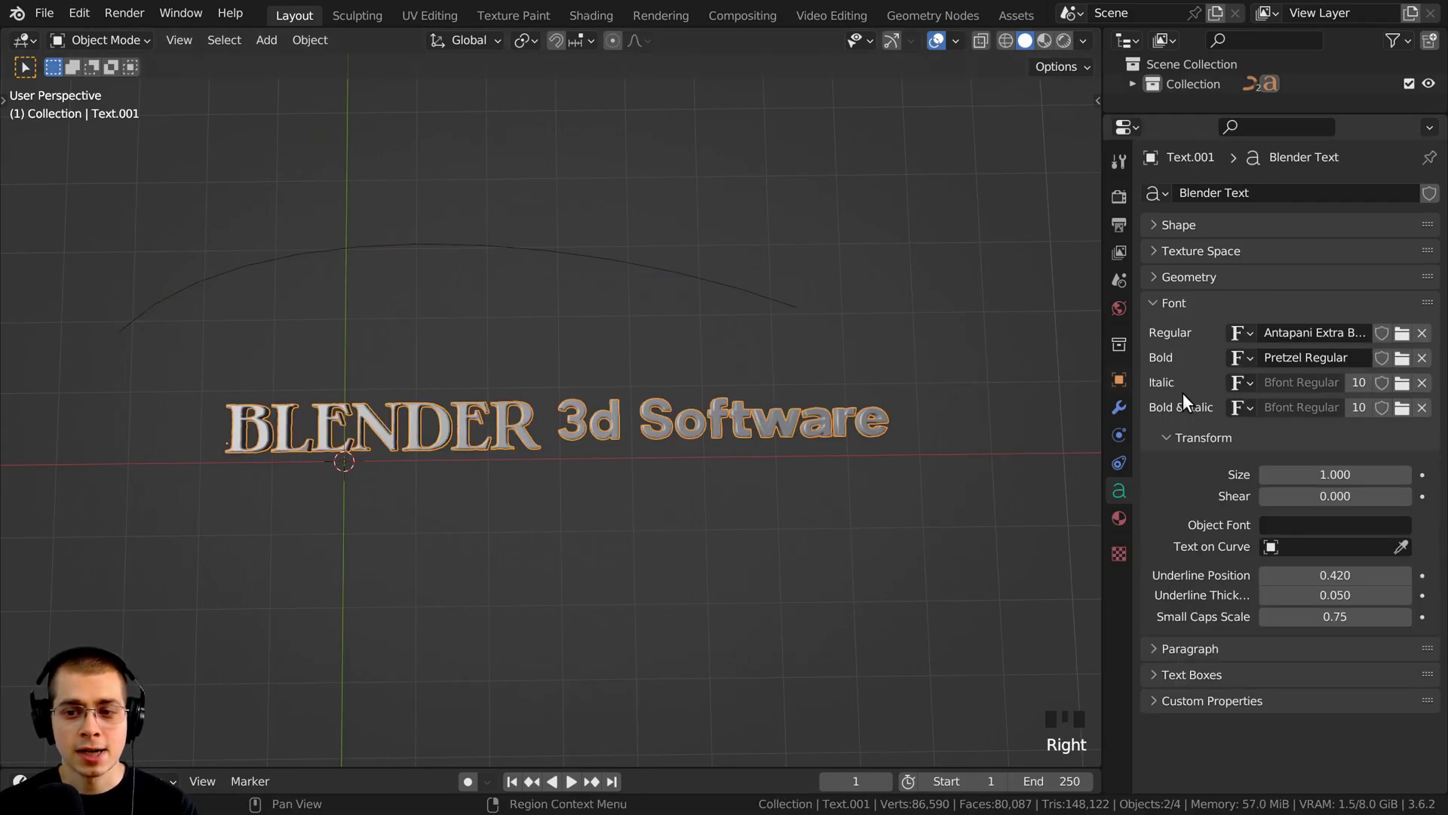
left_click(1399, 548)
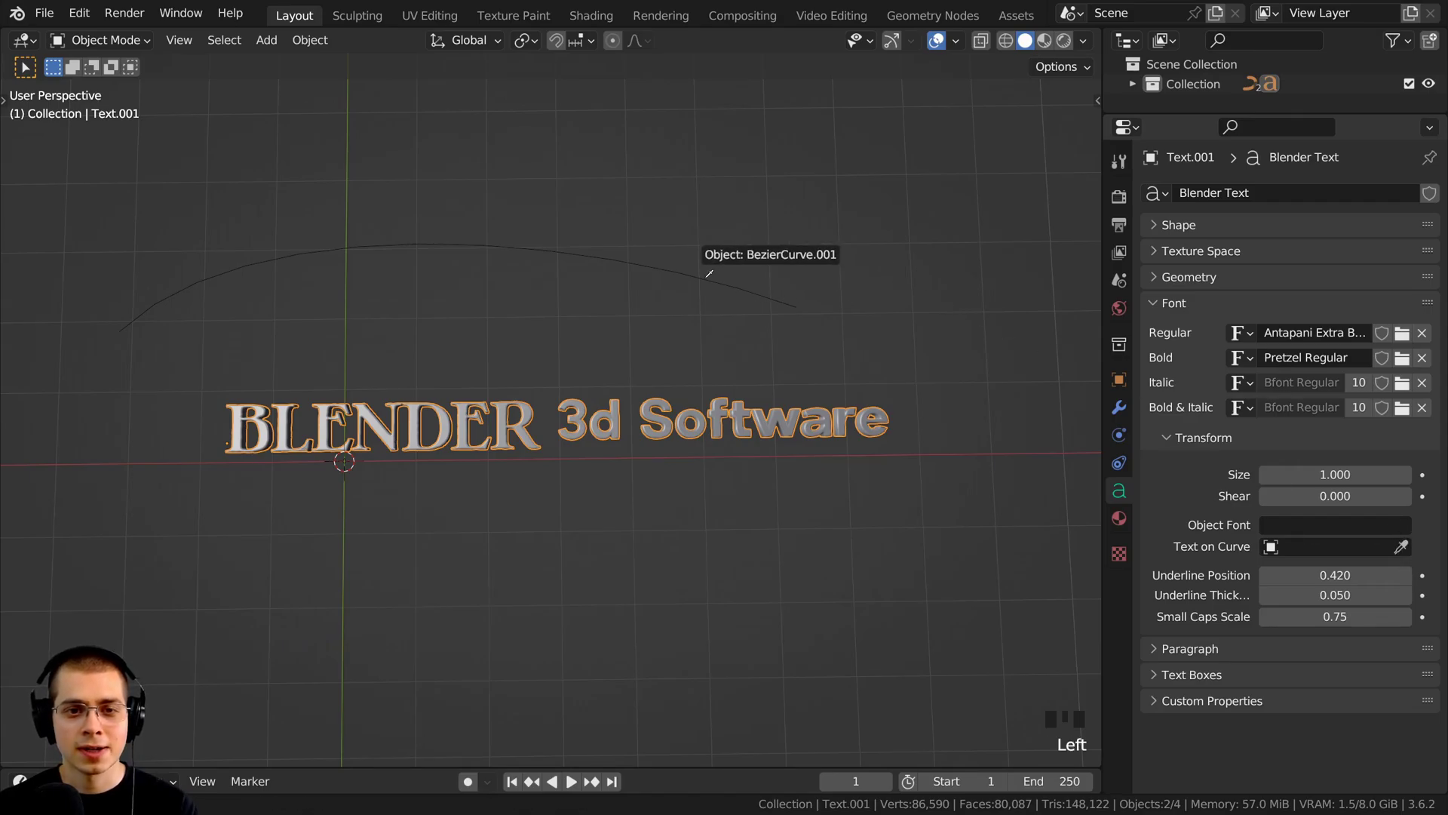
left_click(765, 293)
Move the arched text near the origin, and place the Bezier curve directly beneath its letters
scroll(491, 282, "down", 2)
middle_click_drag(325, 388, 415, 396, "shift")
key("g")
left_click(626, 445)
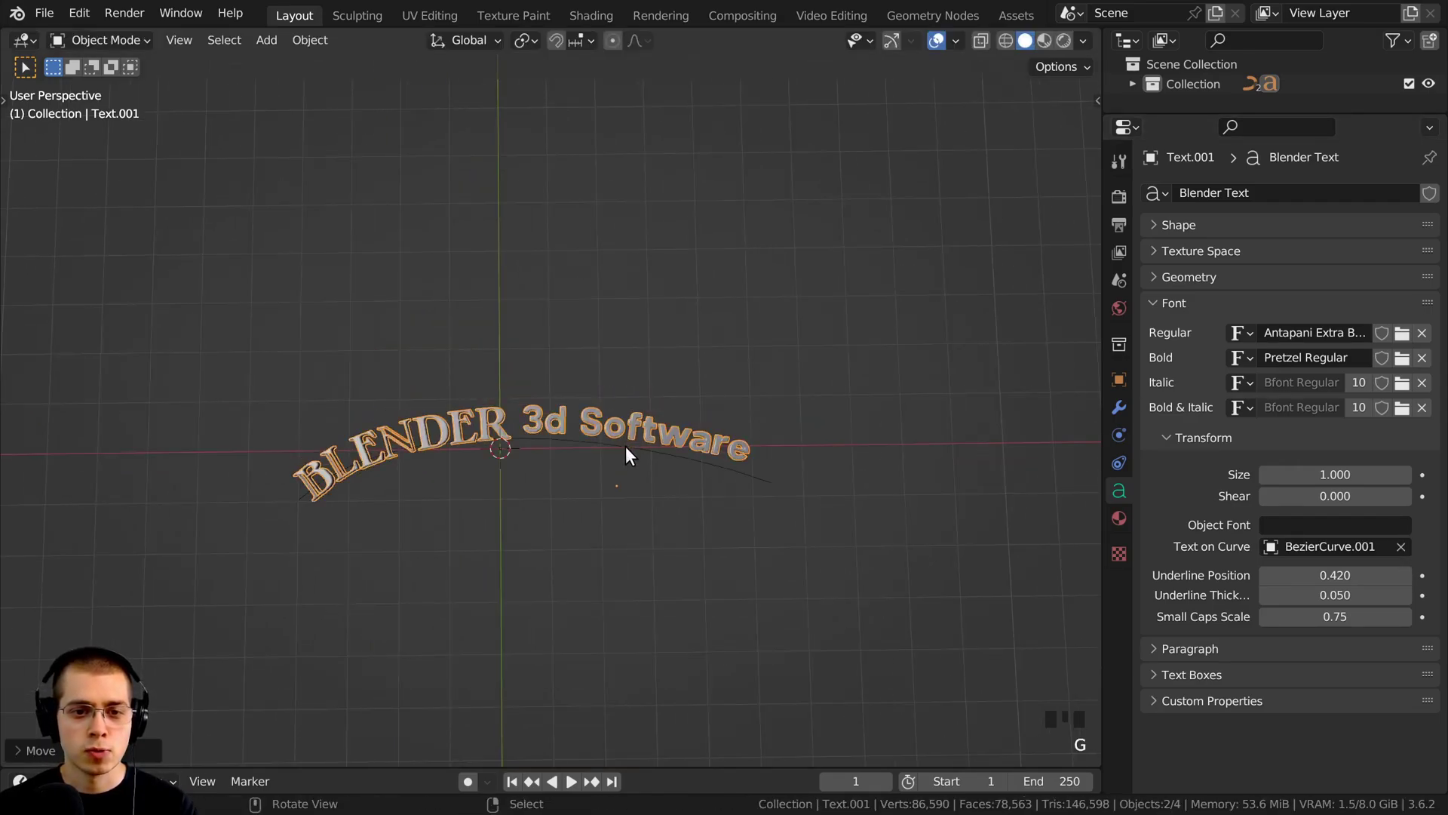
left_click(708, 317)
key("g")
left_click(669, 477)
scroll(668, 477, "up", 1)
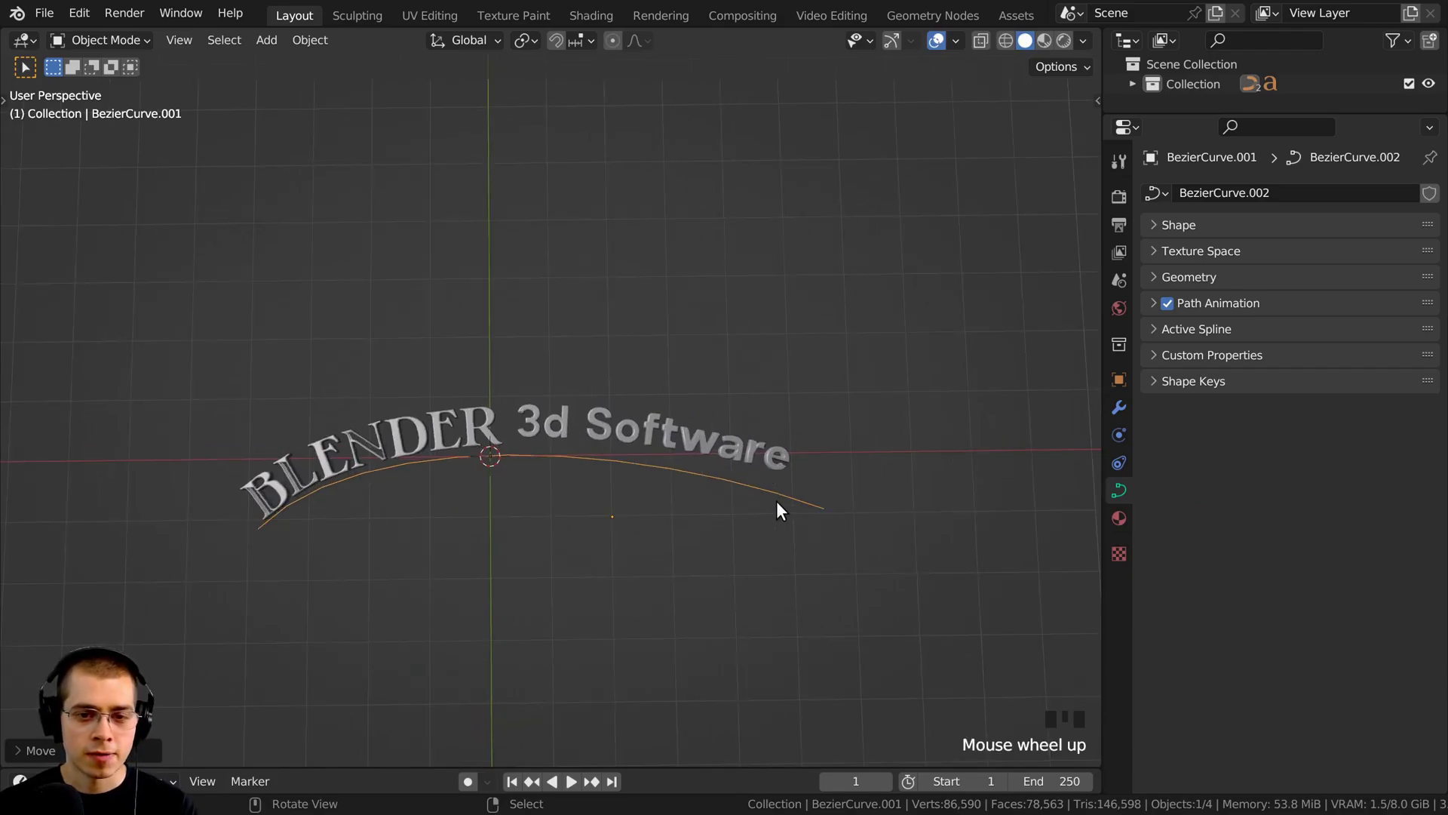
Edit the curve, rotating its right end point upward and repositioning it so the text bends into an S shape
key("Tab")
key("r")
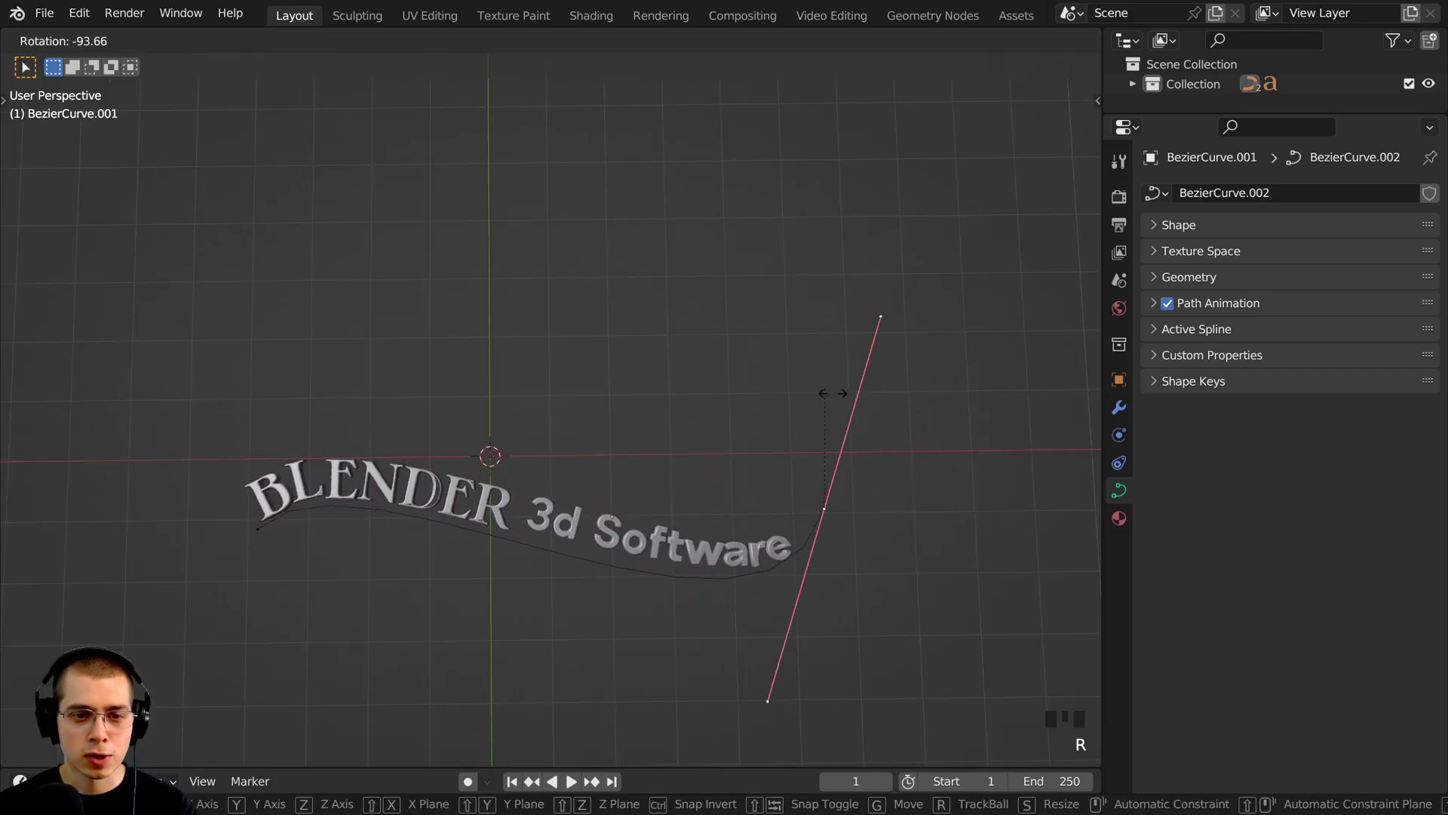
left_click(834, 395)
key("g")
left_click(819, 341)
key("g")
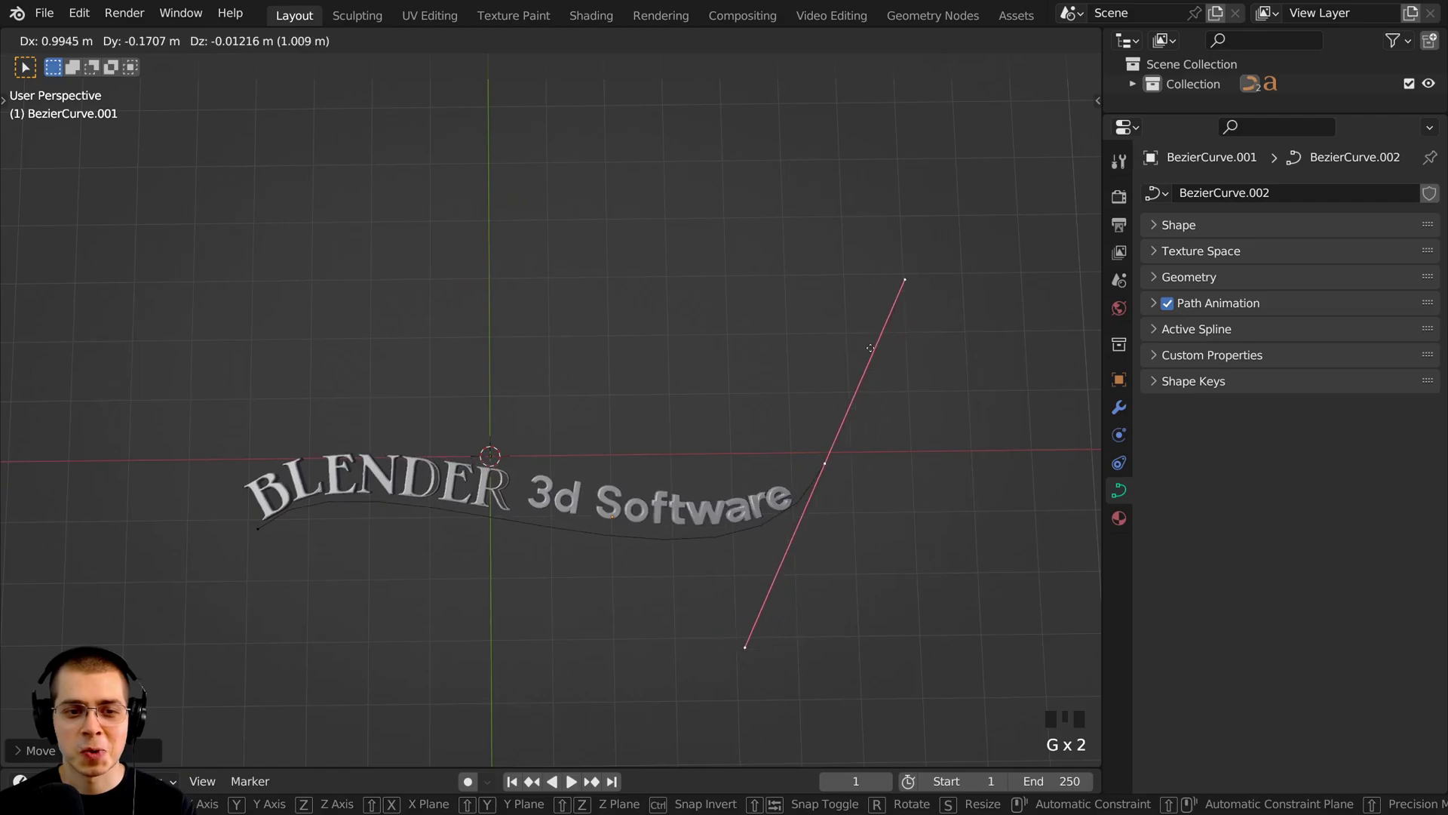
left_click(893, 349)
Move the curve's left end point up and inward, and readjust the position and angle of its right end point
left_click(258, 528)
key("g")
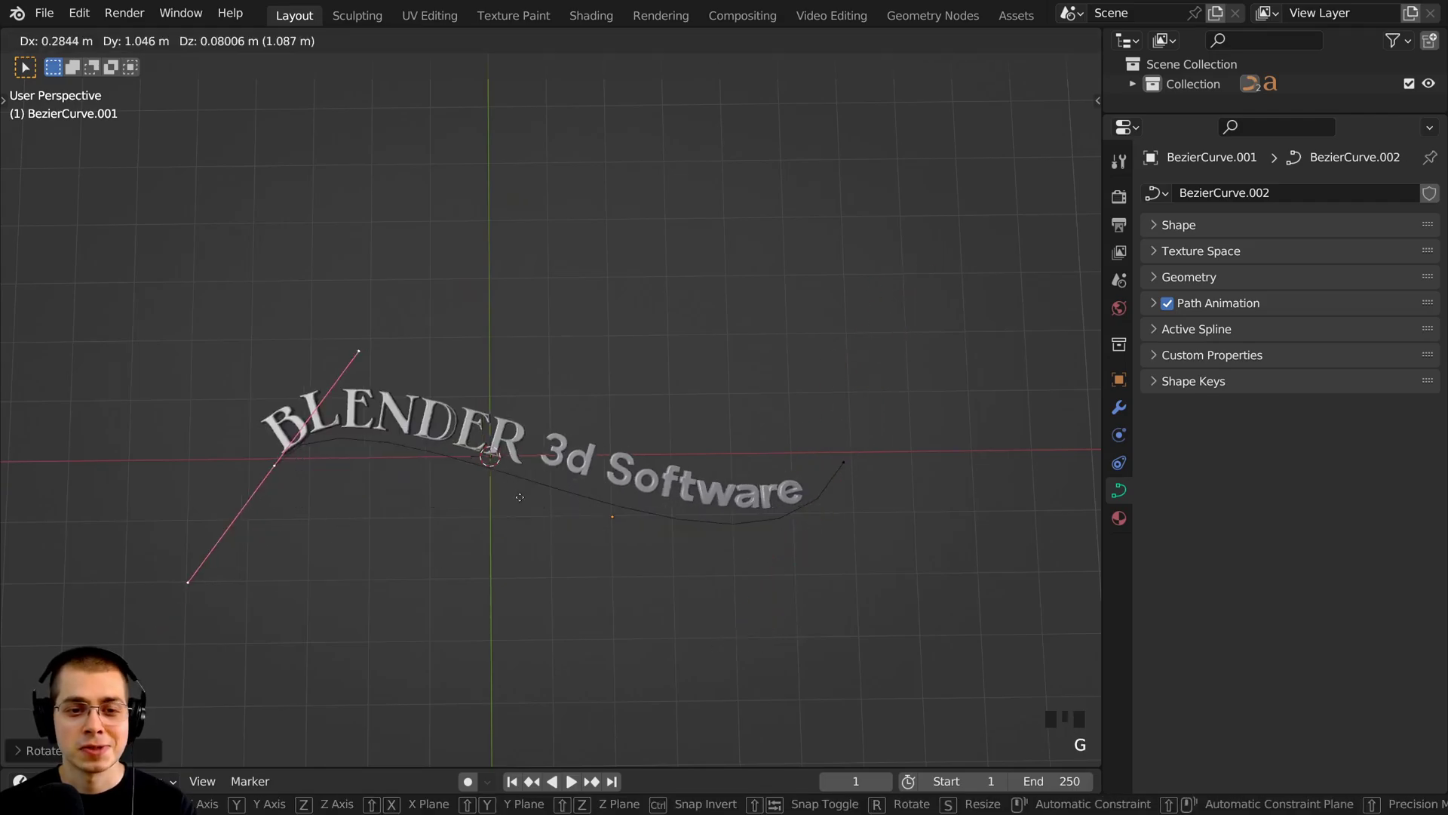
left_click(561, 493)
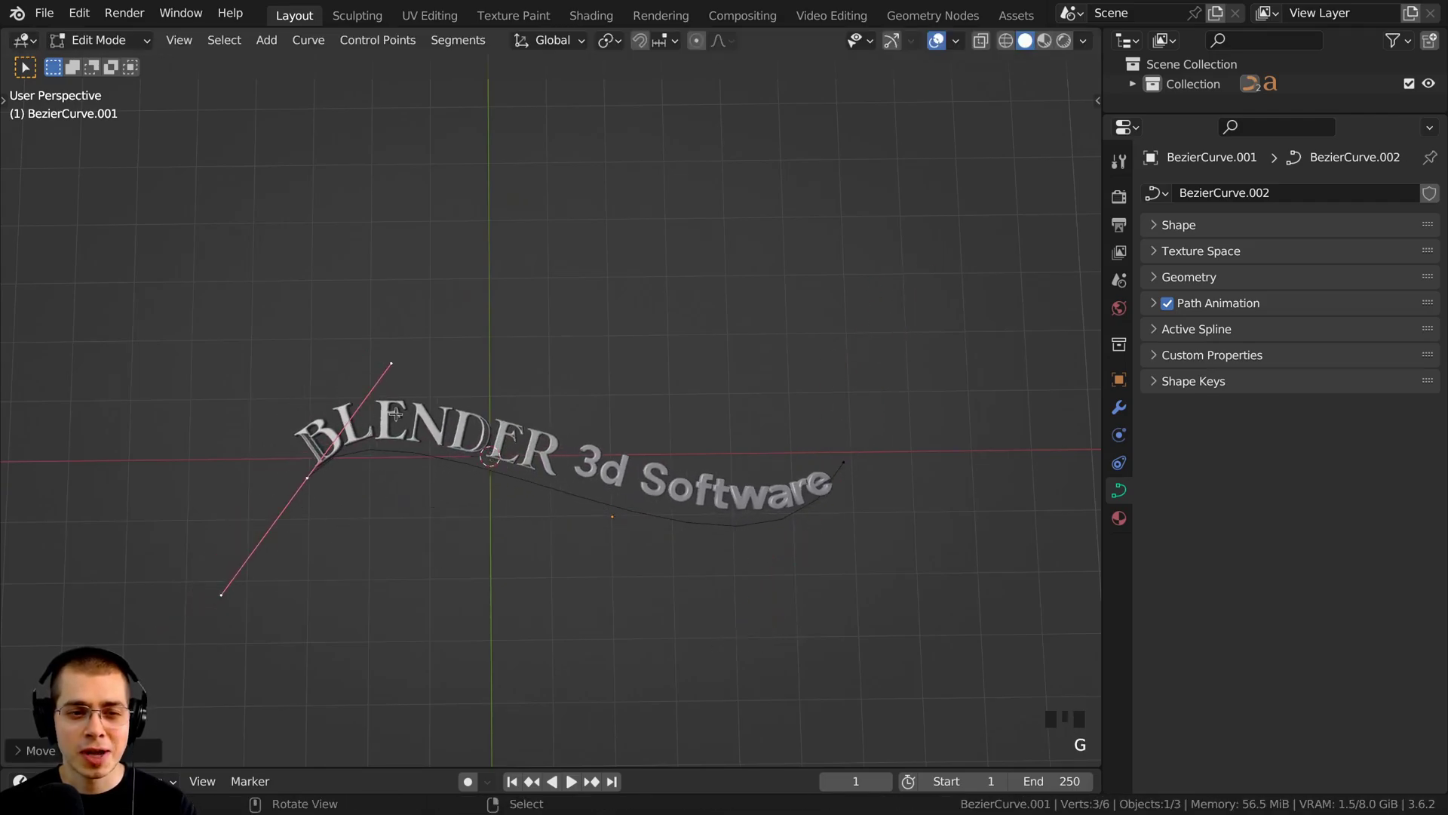
left_click(847, 462)
key("g")
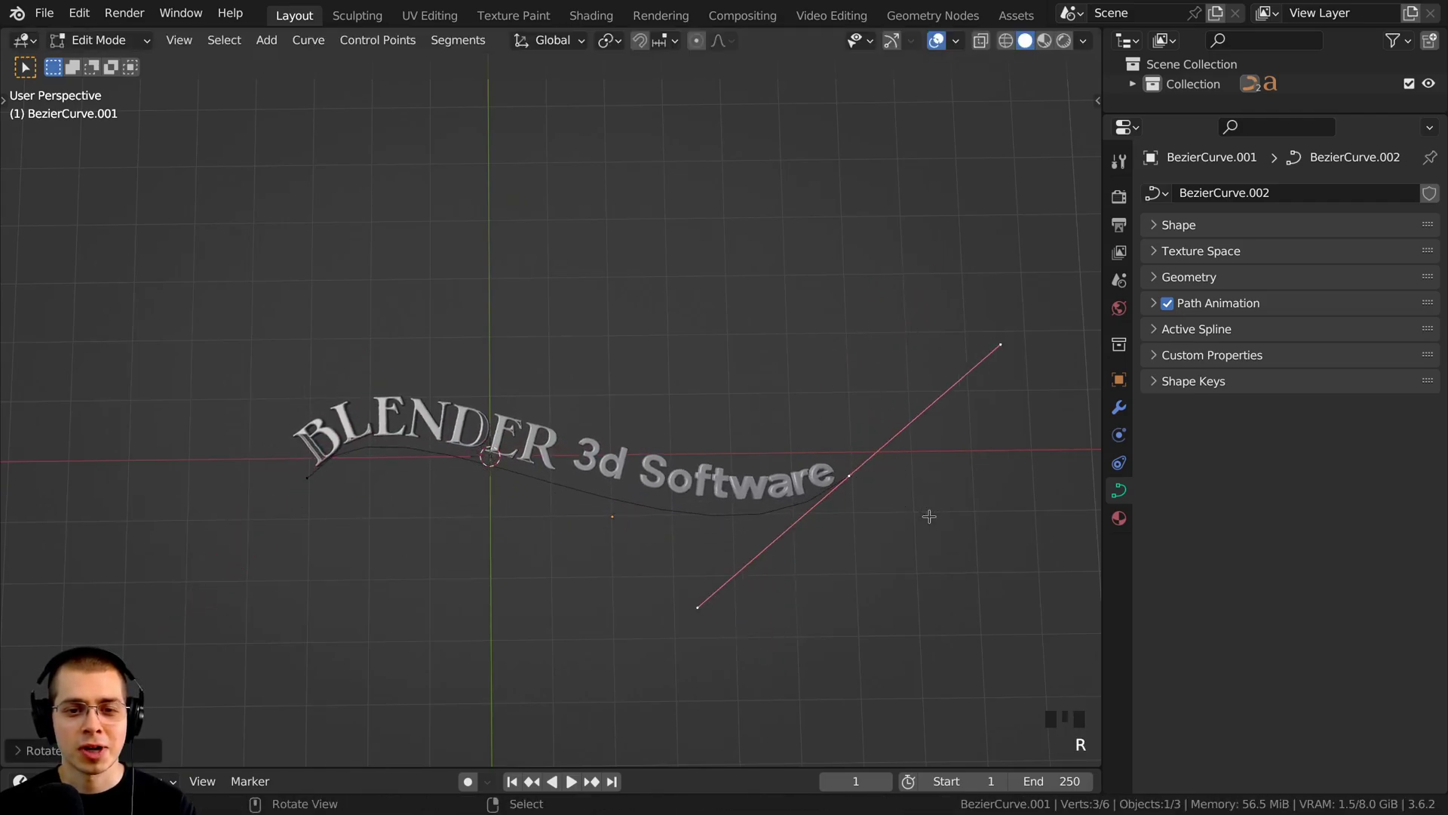
left_click(955, 484)
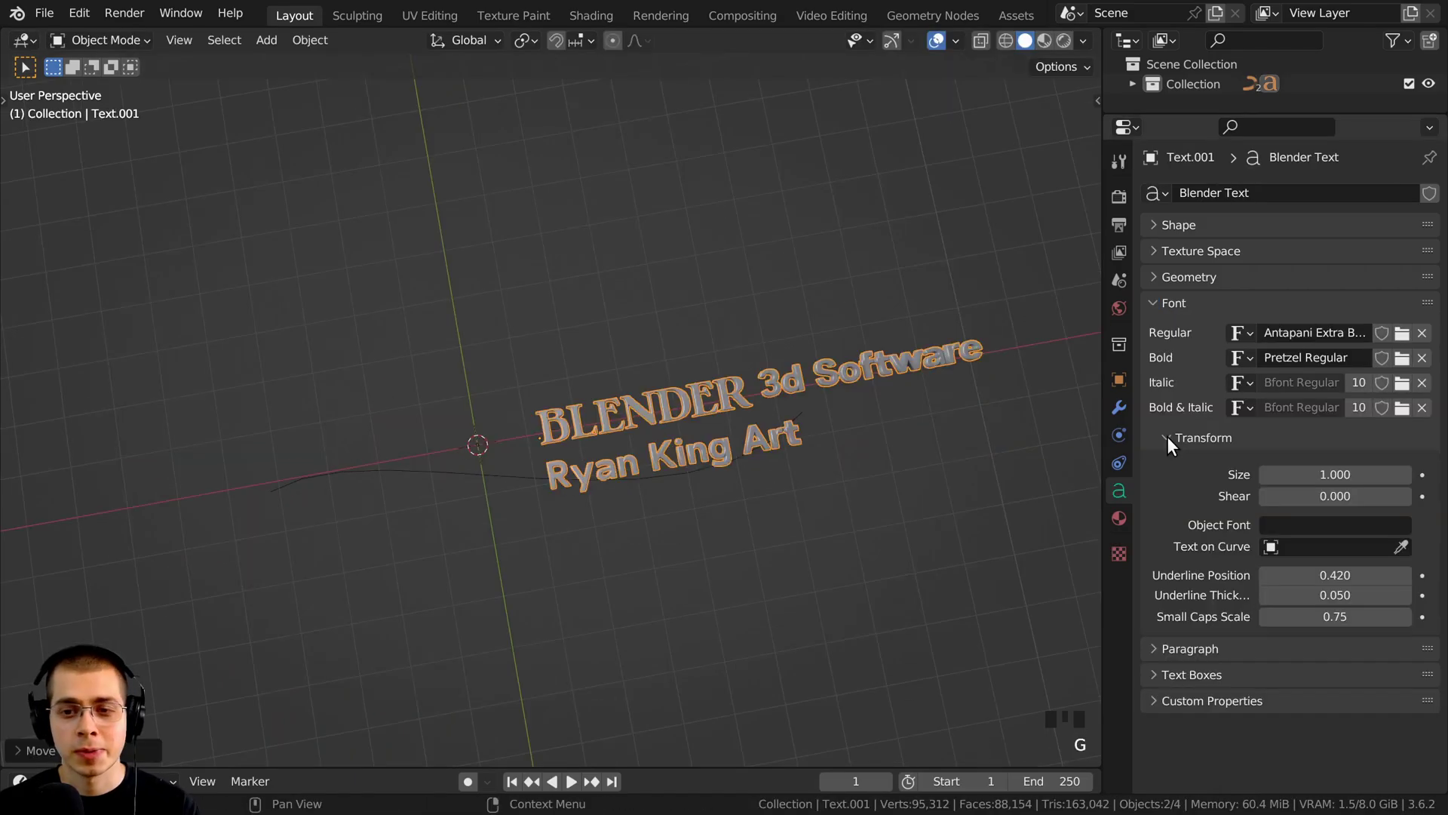
Collapse the font's transform settings and expand the text's paragraph settings
left_click(1168, 436)
middle_click_drag(822, 455, 789, 471, "shift")
scroll(789, 471, "up", 4)
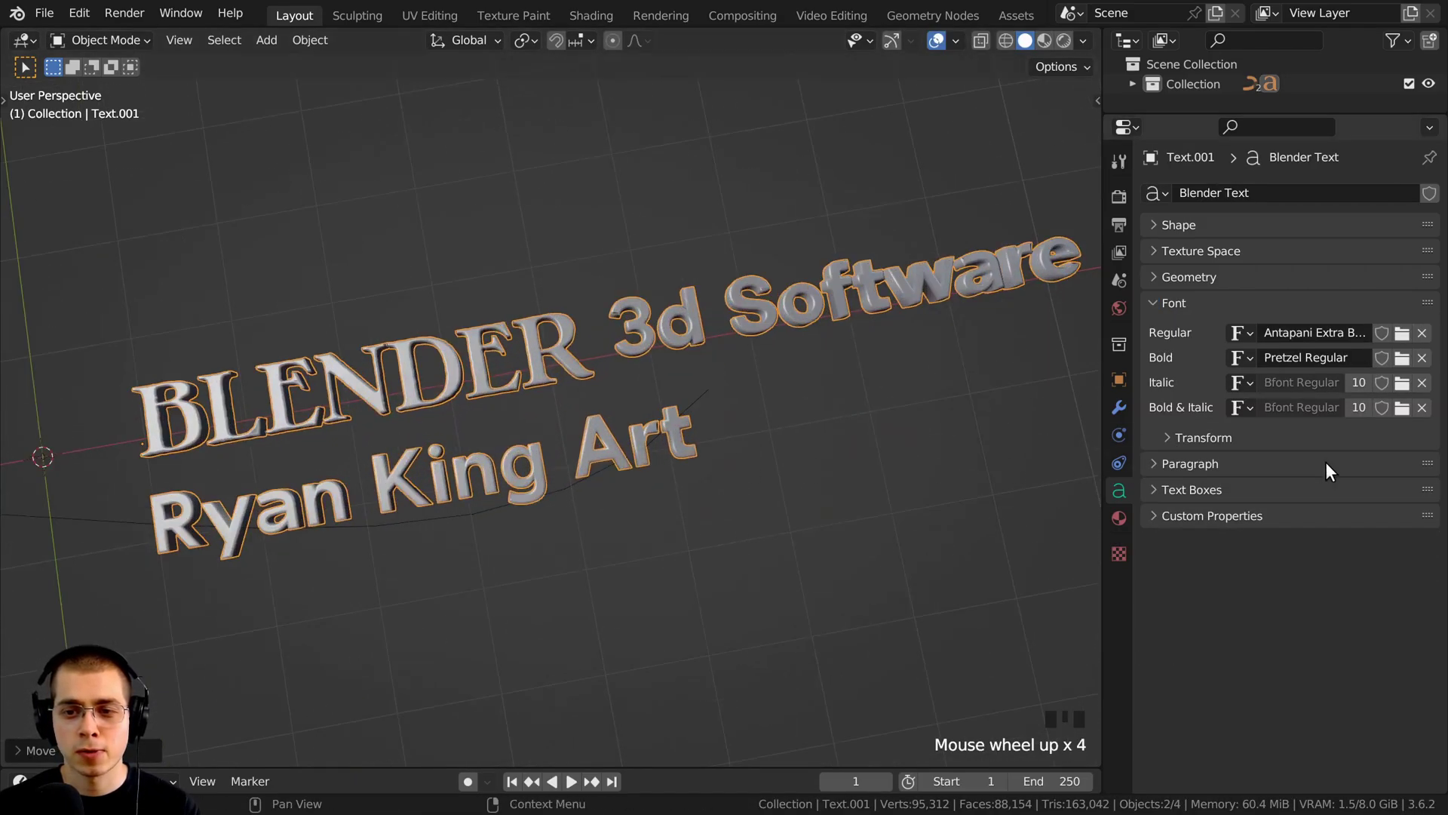
left_click(1153, 461)
middle_click_drag(916, 463, 596, 464)
scroll(515, 445, "up", 2)
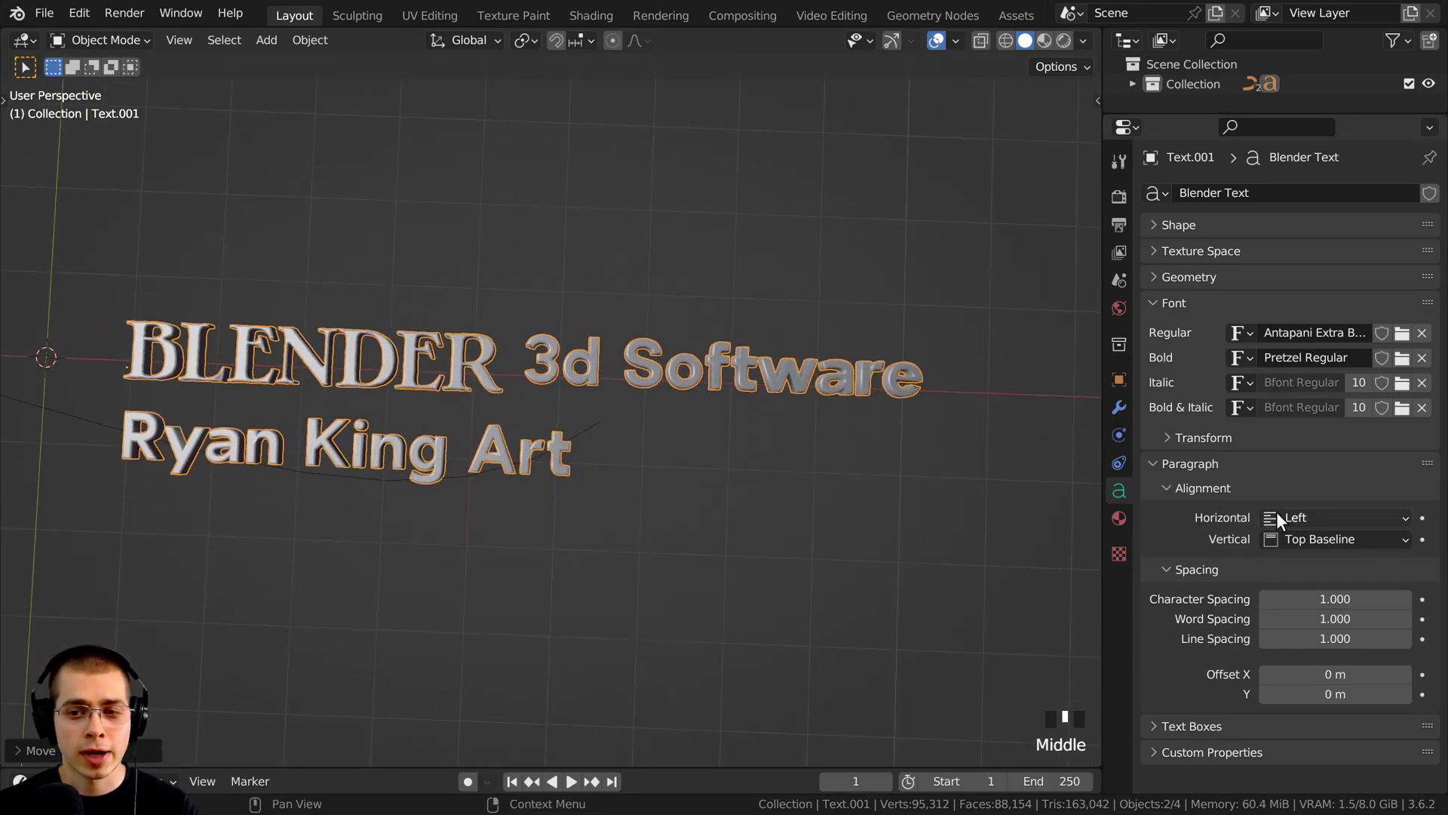
Inspect the text's origin point and set the paragraph's horizontal alignment to Center
middle_click_drag(581, 535, 685, 554, "shift")
middle_click_drag(780, 501, 800, 501, "shift")
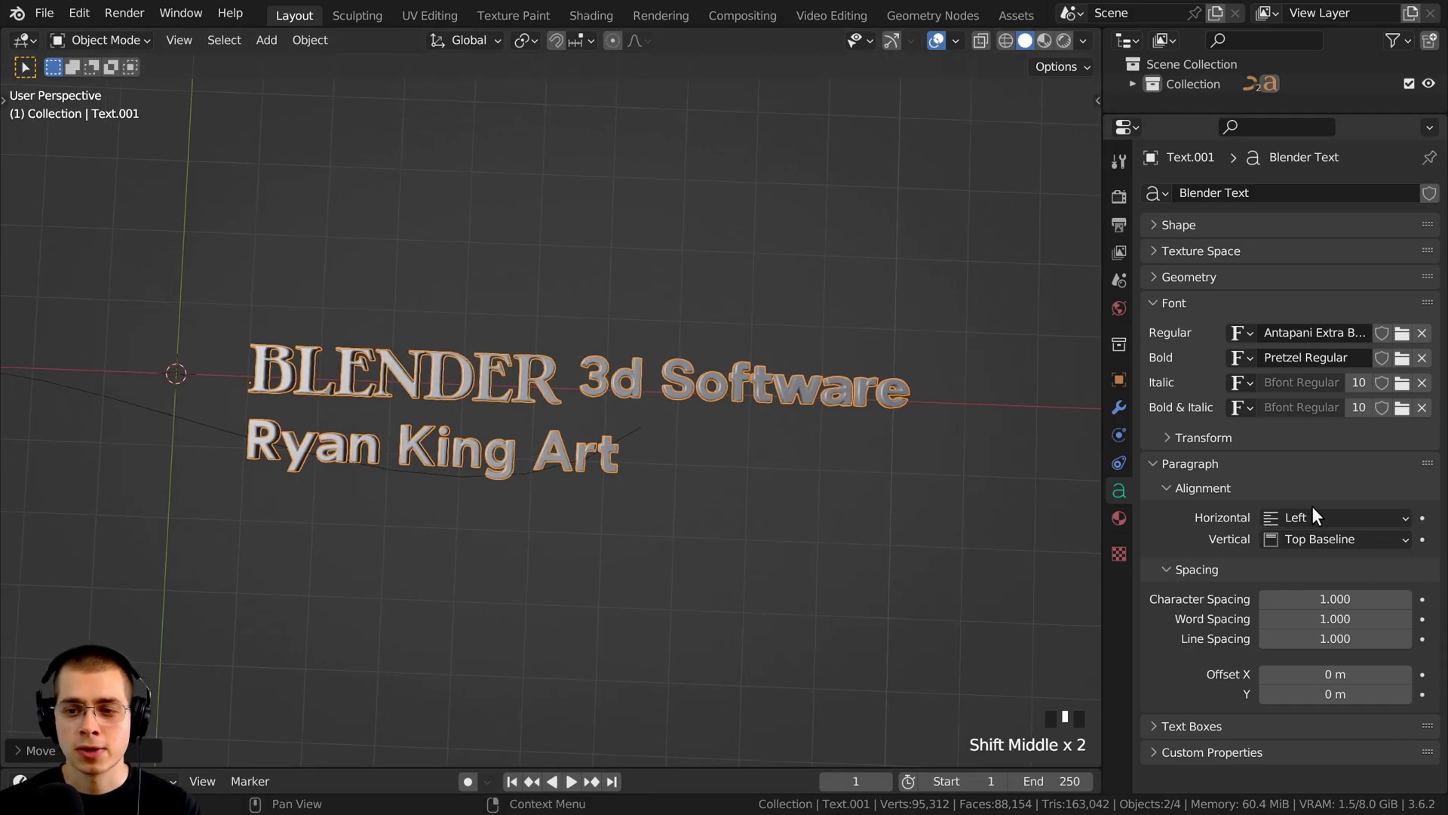
scroll(588, 445, "up", 3)
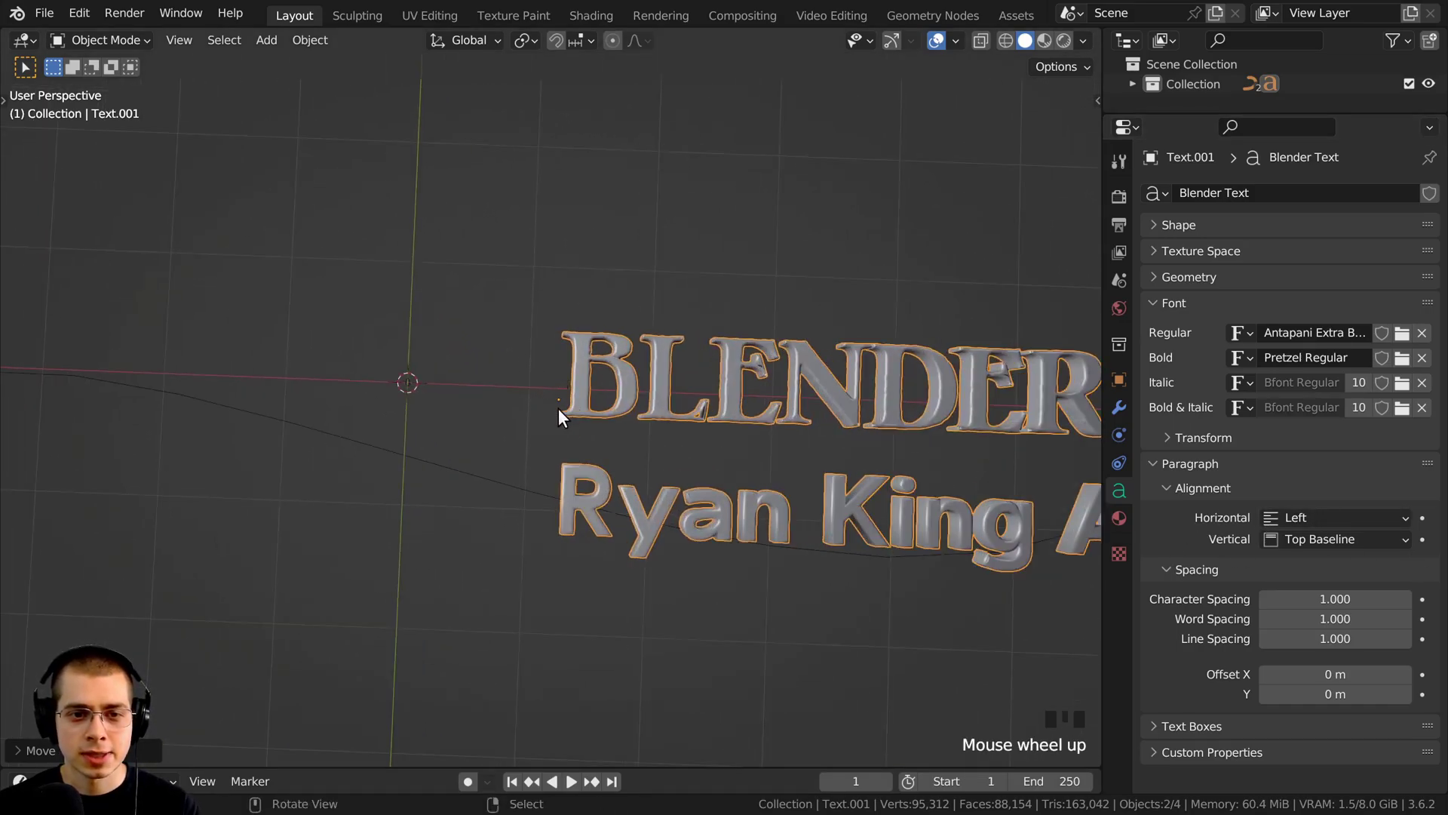
scroll(558, 408, "up", 3)
scroll(566, 390, "down", 5)
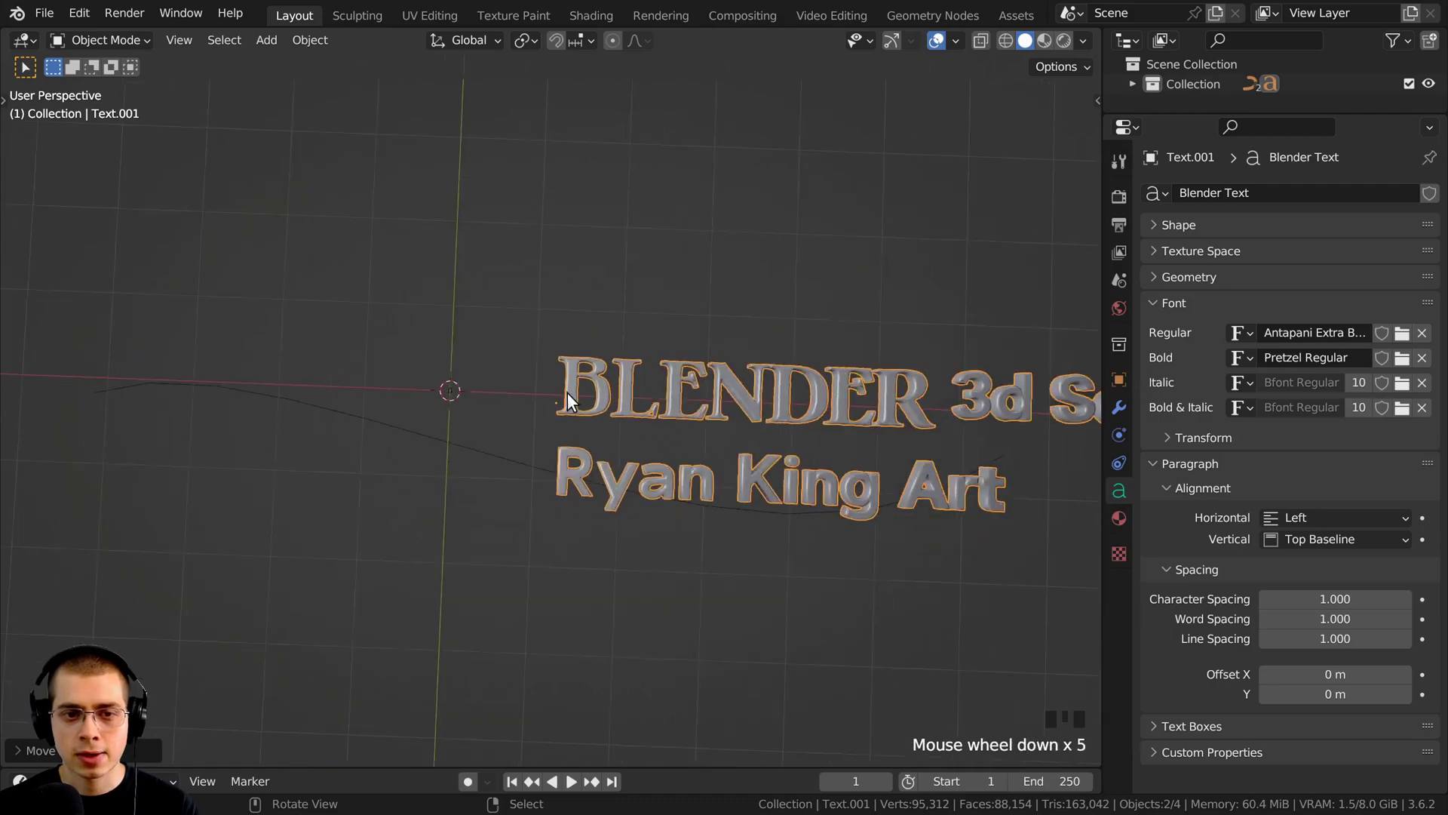
middle_click_drag(568, 392, 522, 407, "shift")
left_click(1313, 518)
left_click(1309, 564)
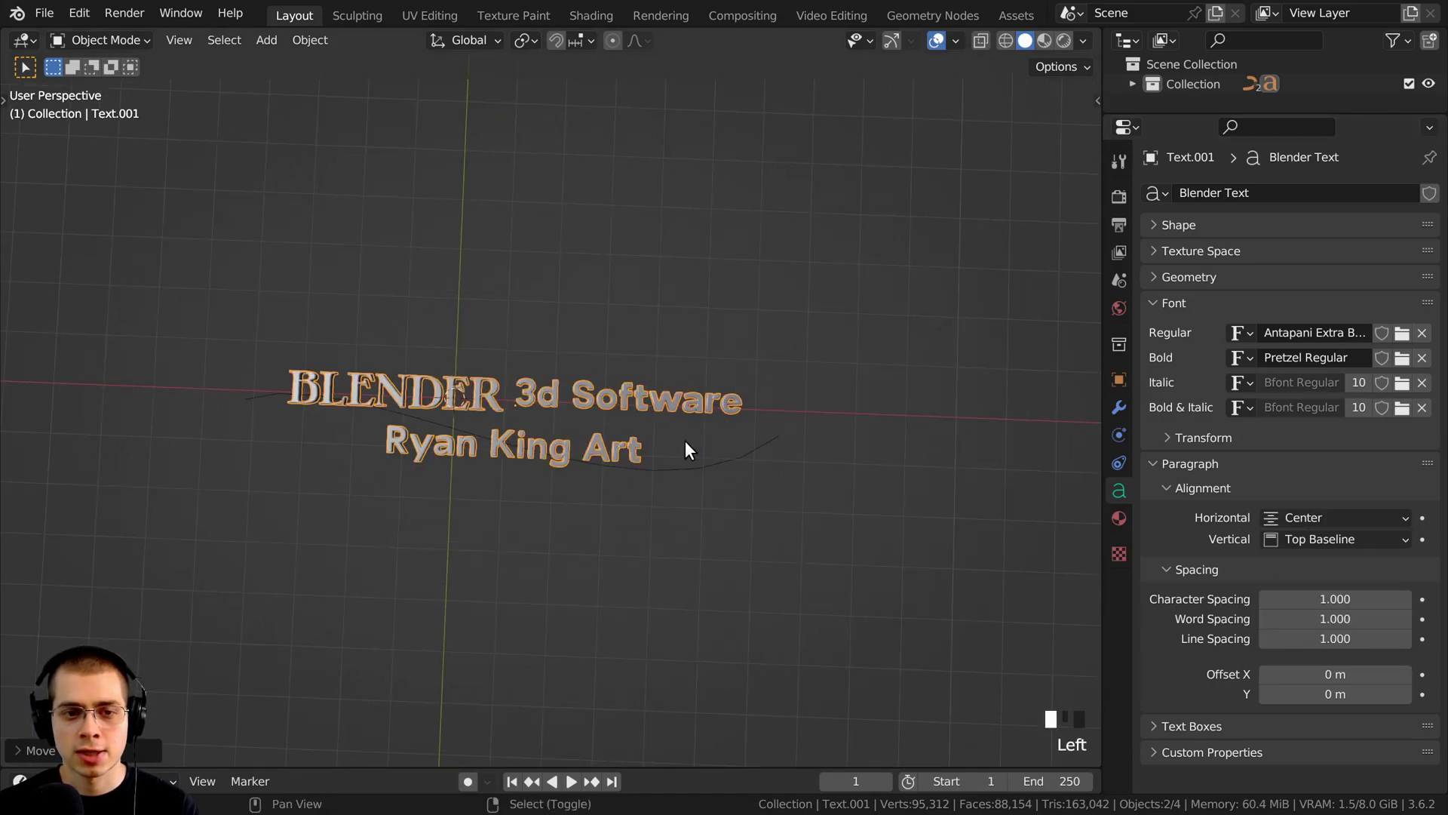
Preview the Right horizontal alignment on the two-line text and return the horizontal alignment to Center
key("Tab")
double_click(688, 451)
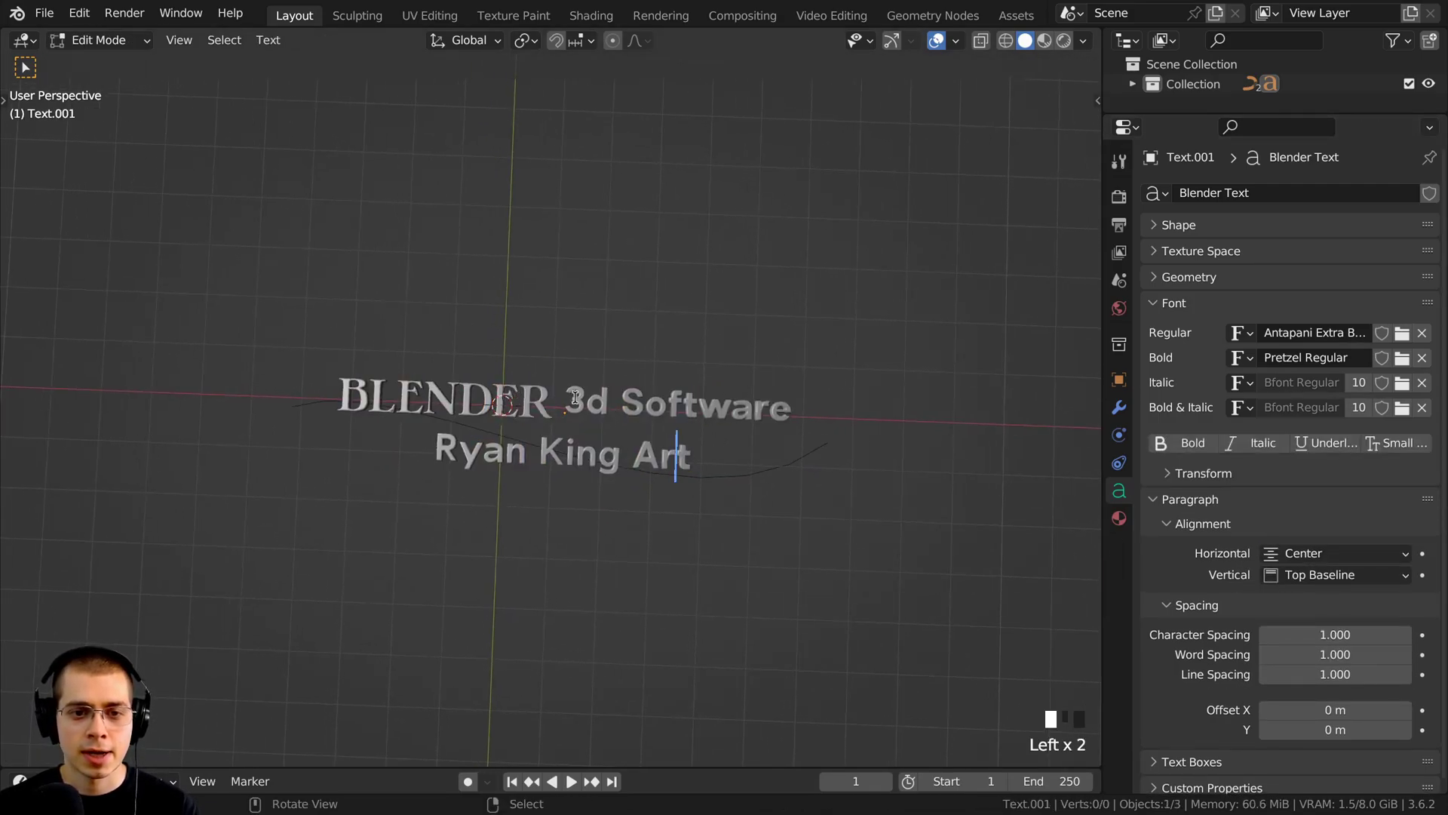
key("Tab")
left_click(1283, 518)
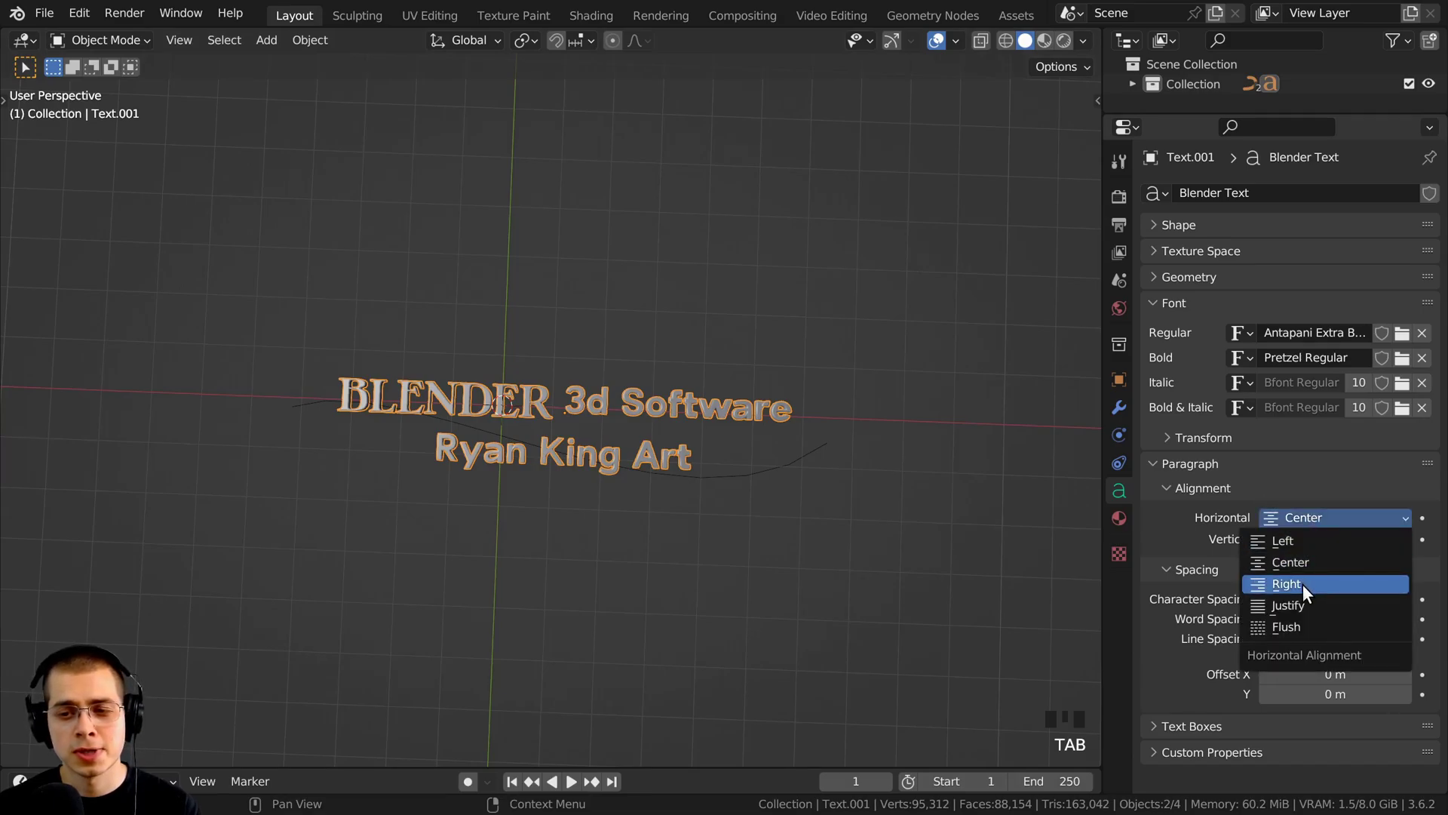
left_click(1302, 582)
left_click(1299, 519)
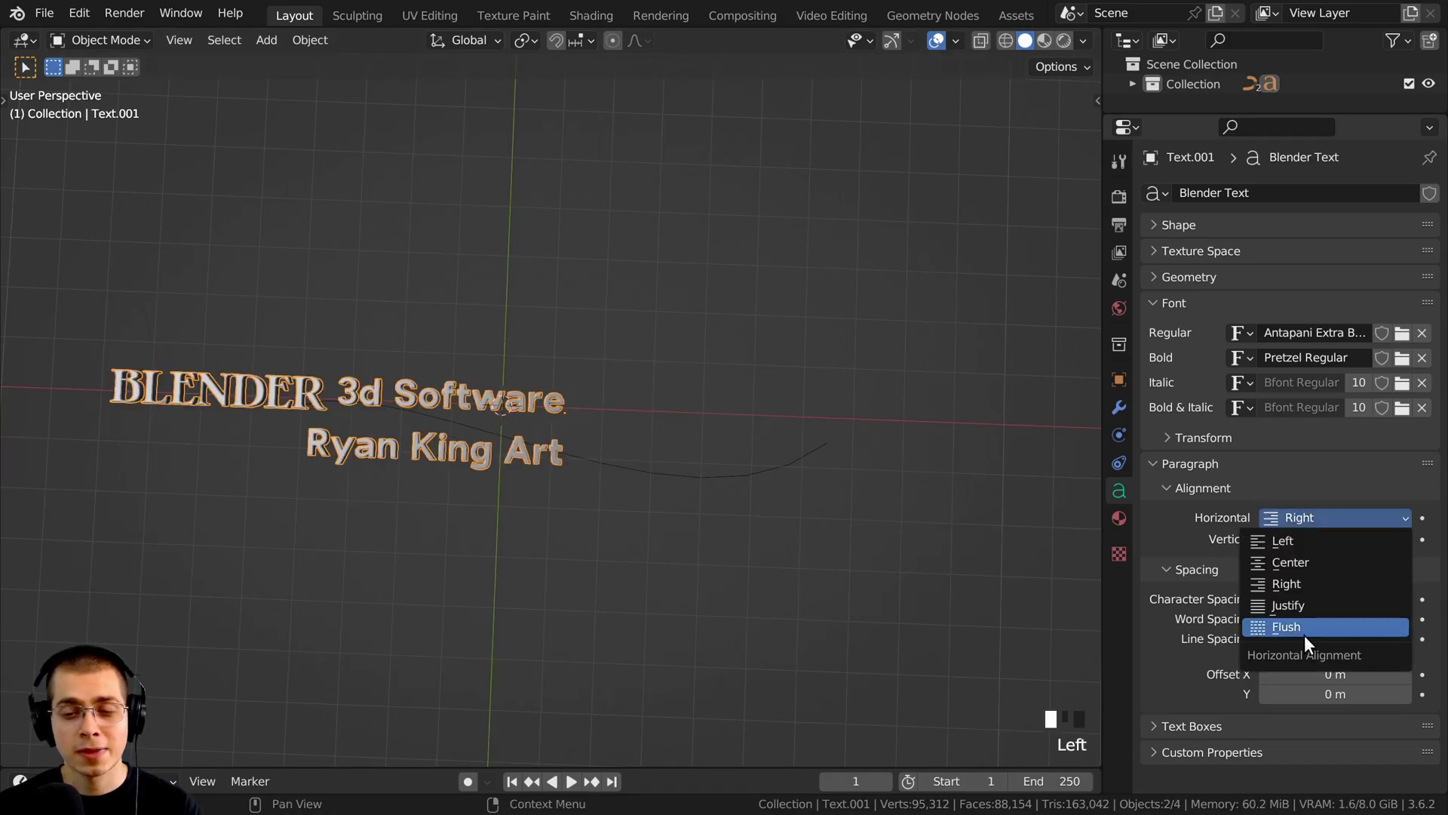
left_click(1285, 564)
scroll(648, 405, "up", 4)
scroll(623, 442, "down", 1)
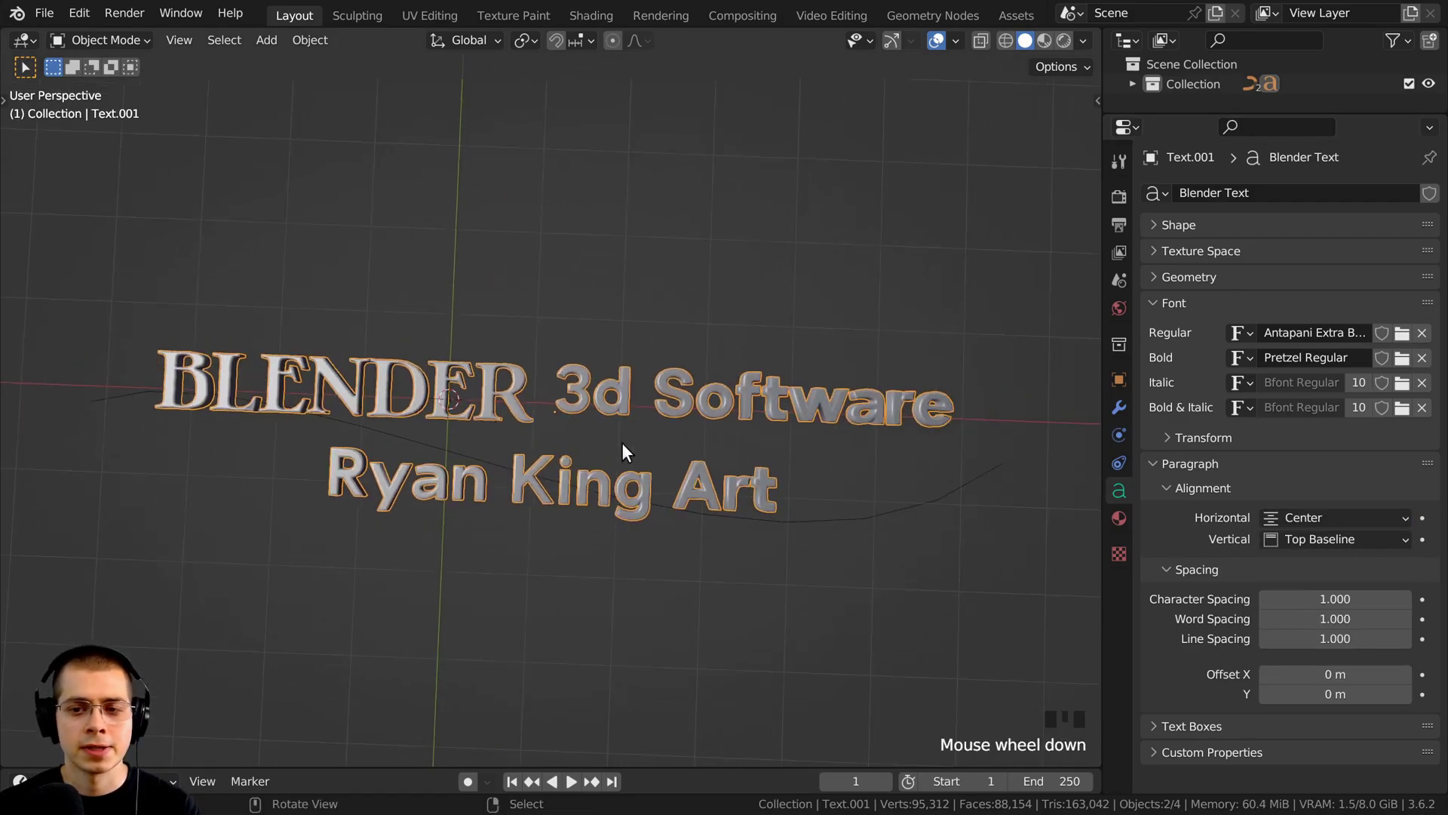
Try the Bottom and Top vertical alignments, set the vertical alignment to Middle, and preview a wider word spacing without keeping it
middle_click(622, 442)
left_click(1320, 540)
left_click(1288, 646)
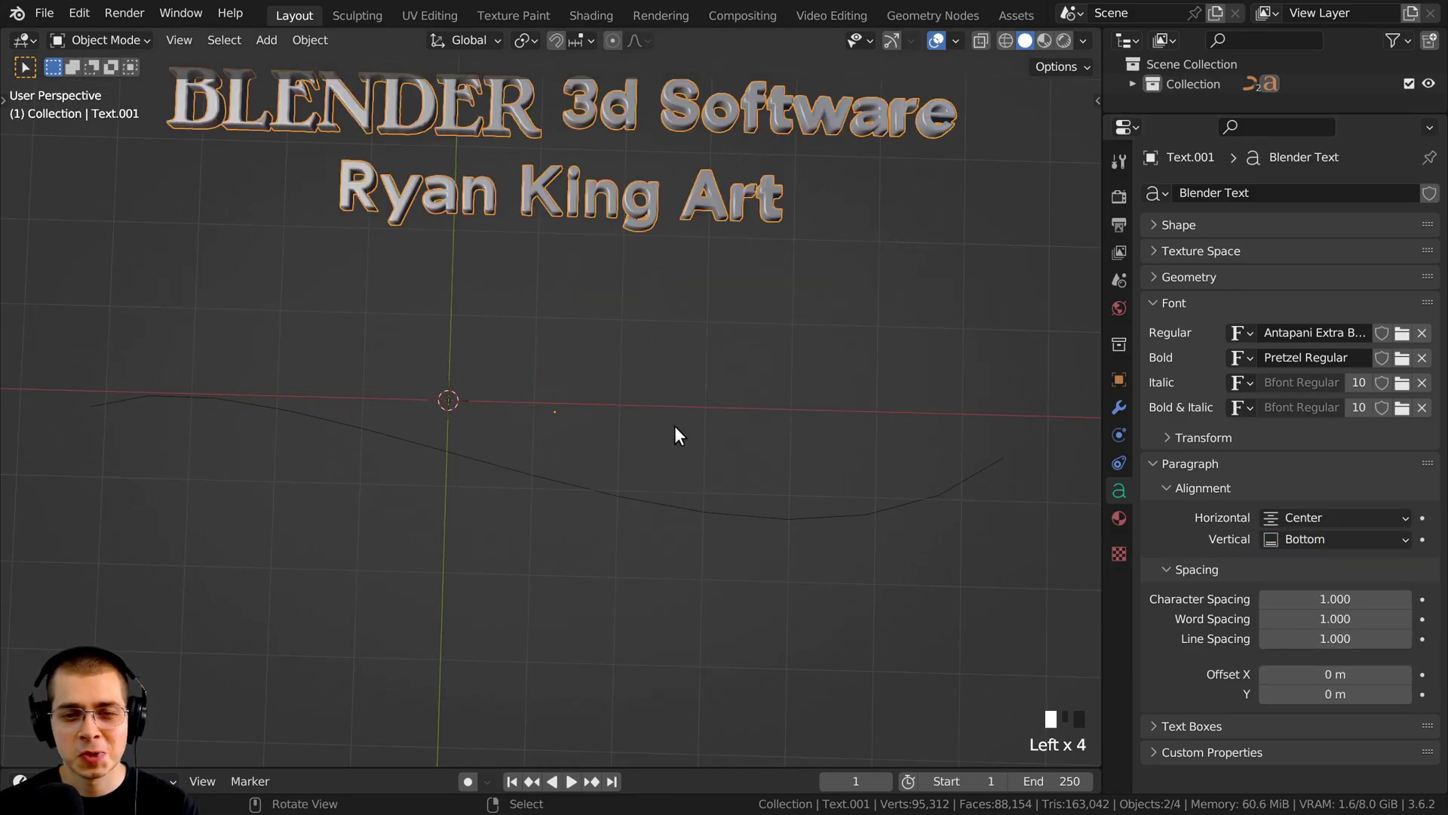
left_click(1276, 540)
left_click(1293, 562)
left_click(1292, 539)
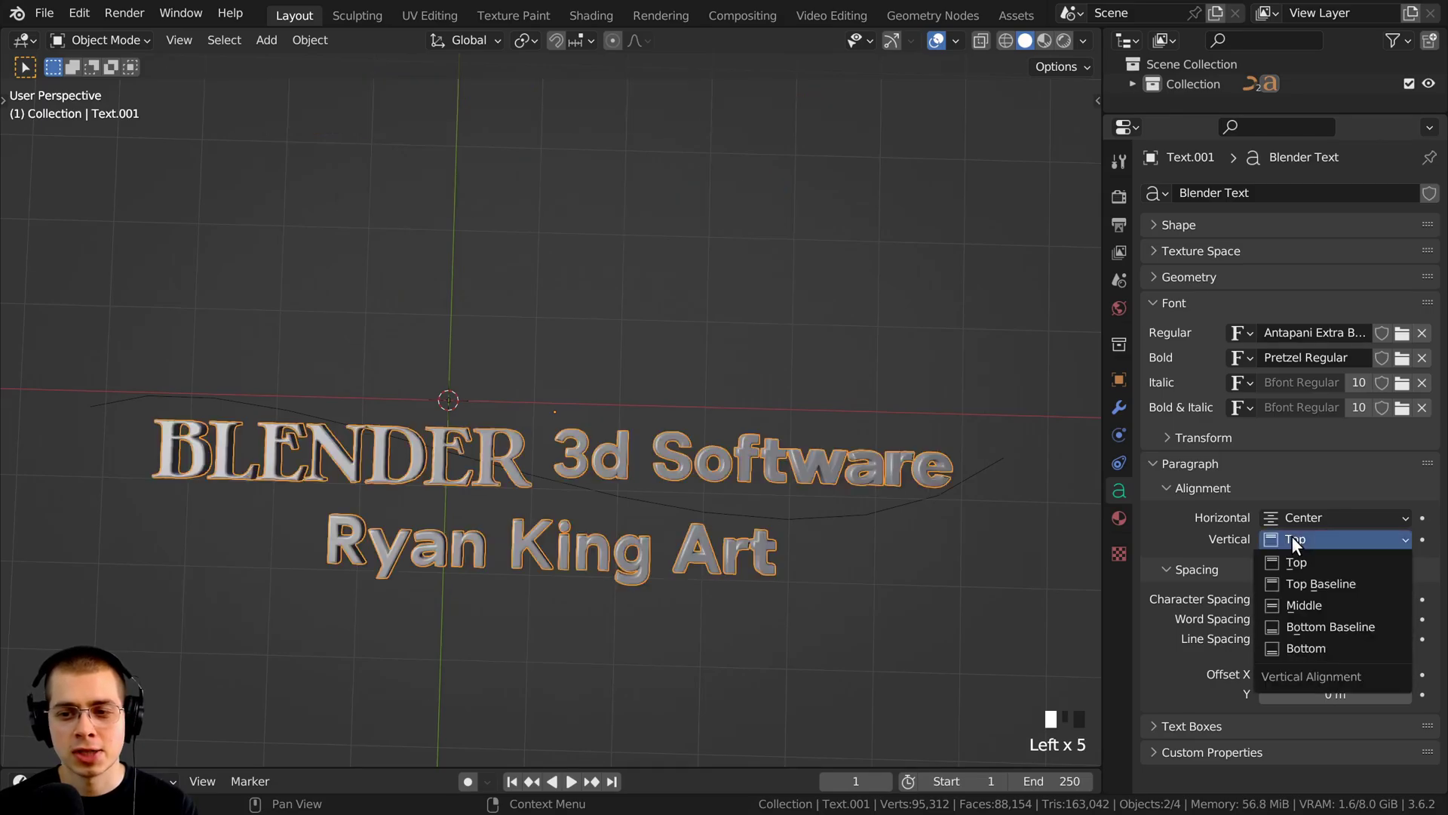
left_click(1313, 604)
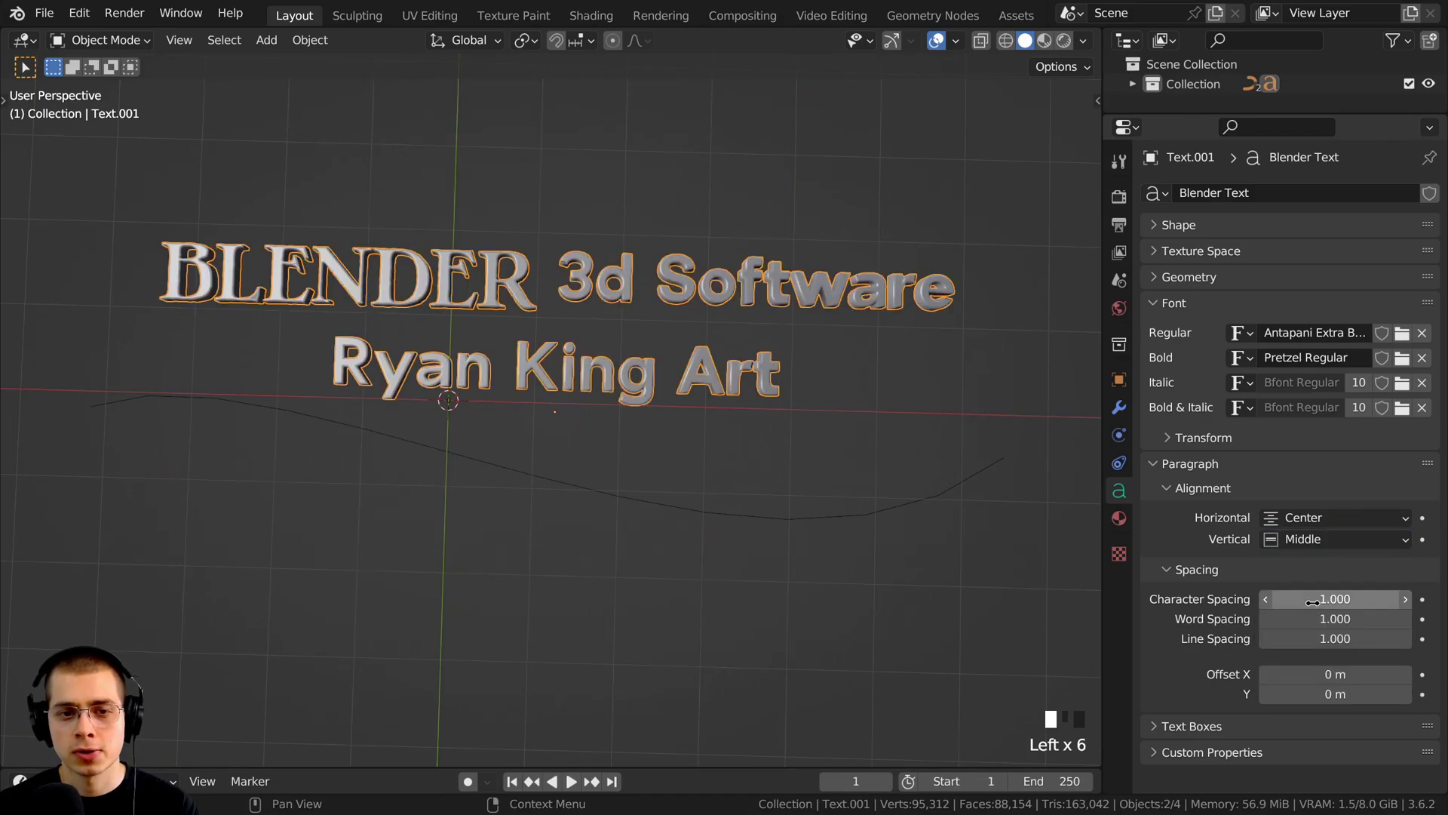
left_click(1310, 538)
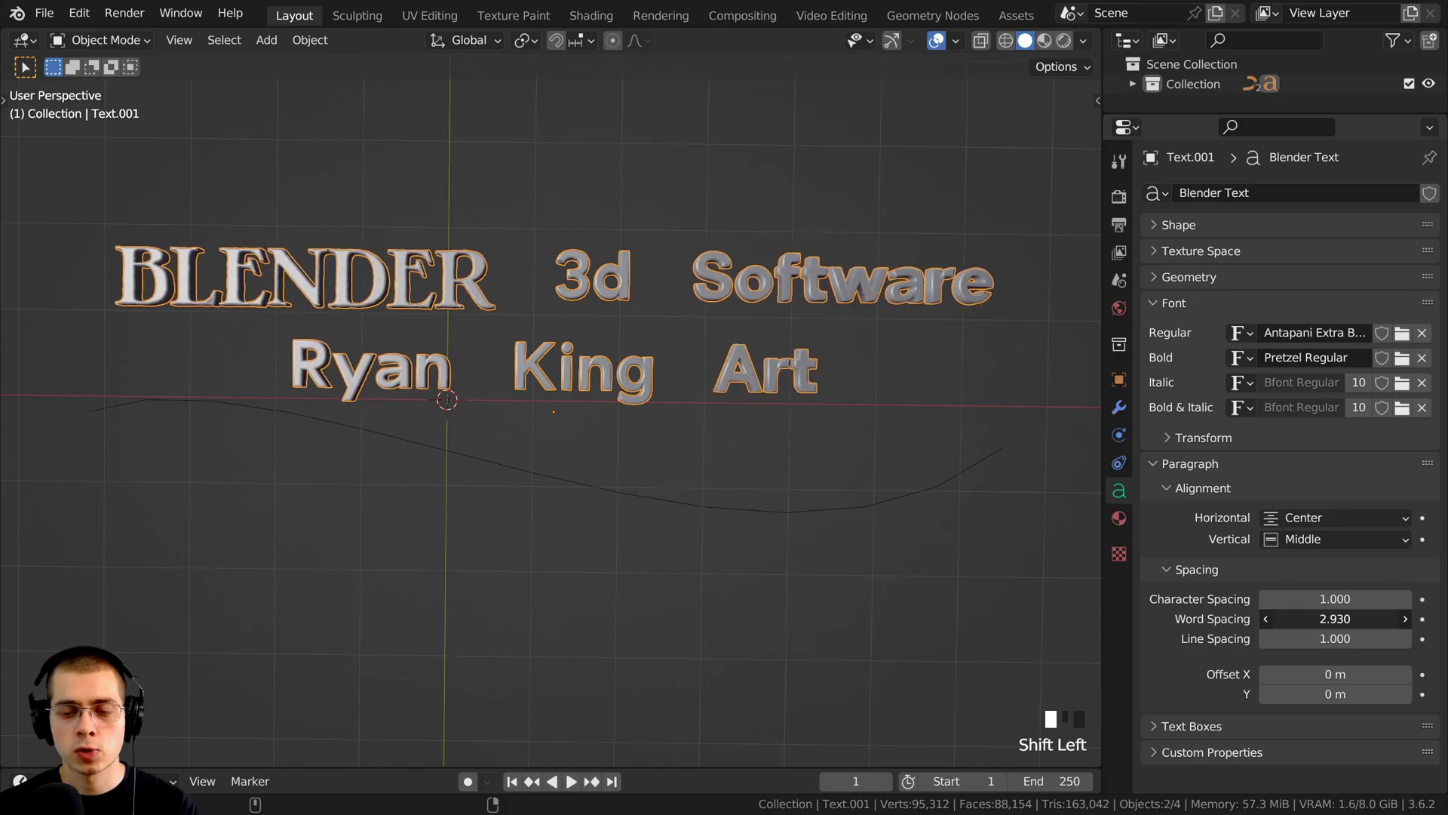
right_click(1325, 618)
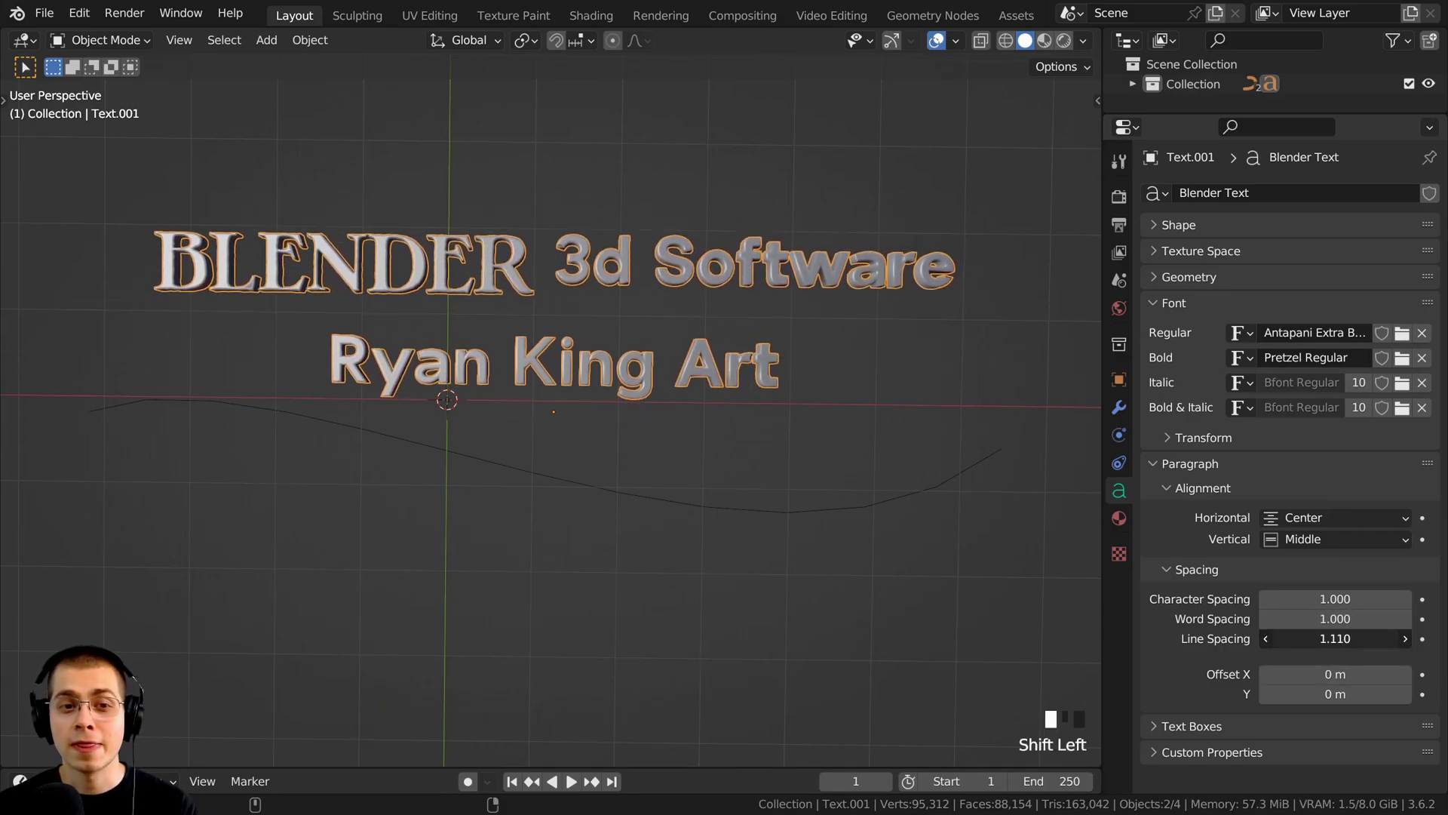
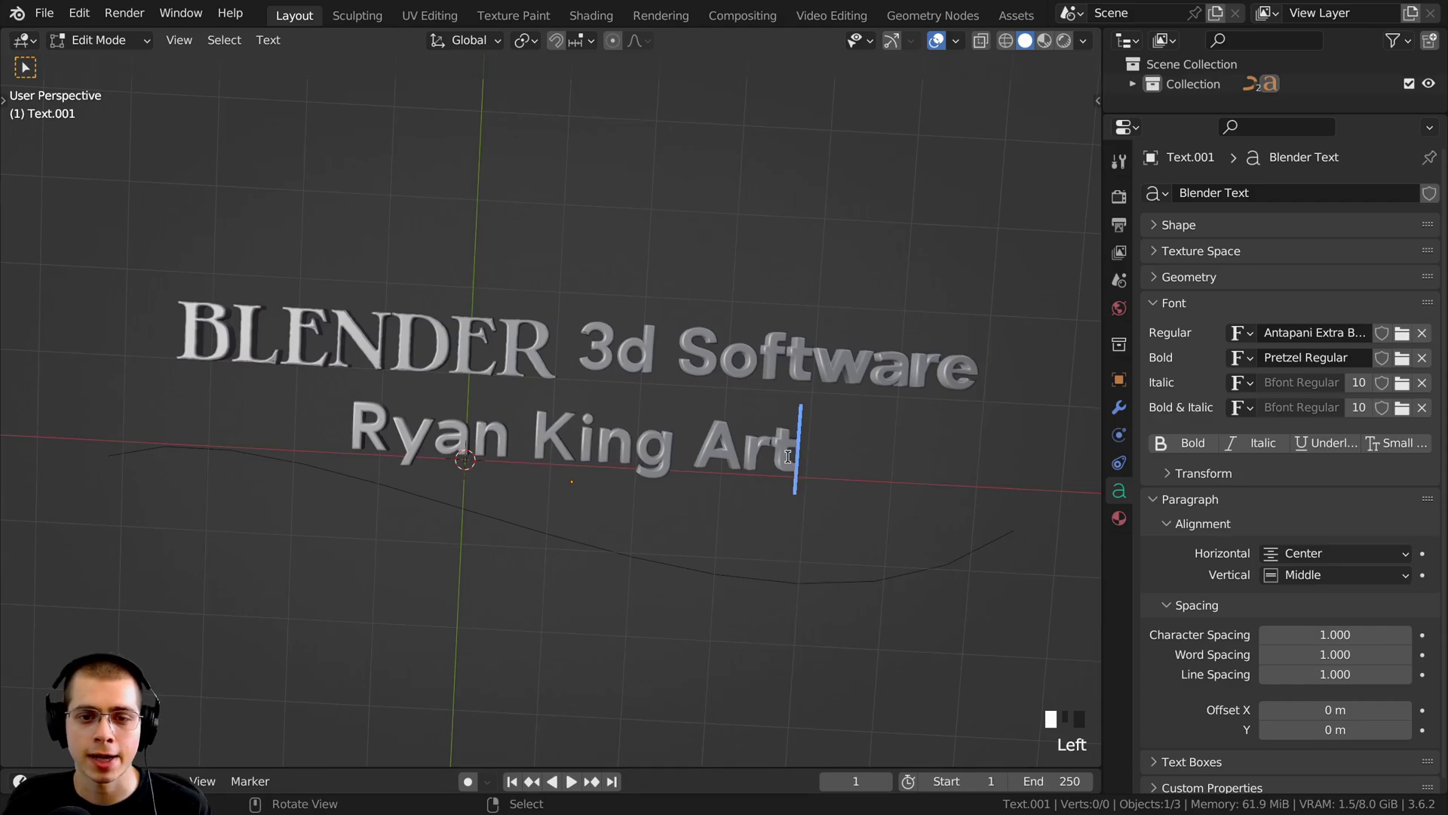
Add extra "s" letters after "Art" in the second line, delete them again and leave text editing
scroll(747, 476, "up", 2)
middle_click_drag(747, 477, 870, 438)
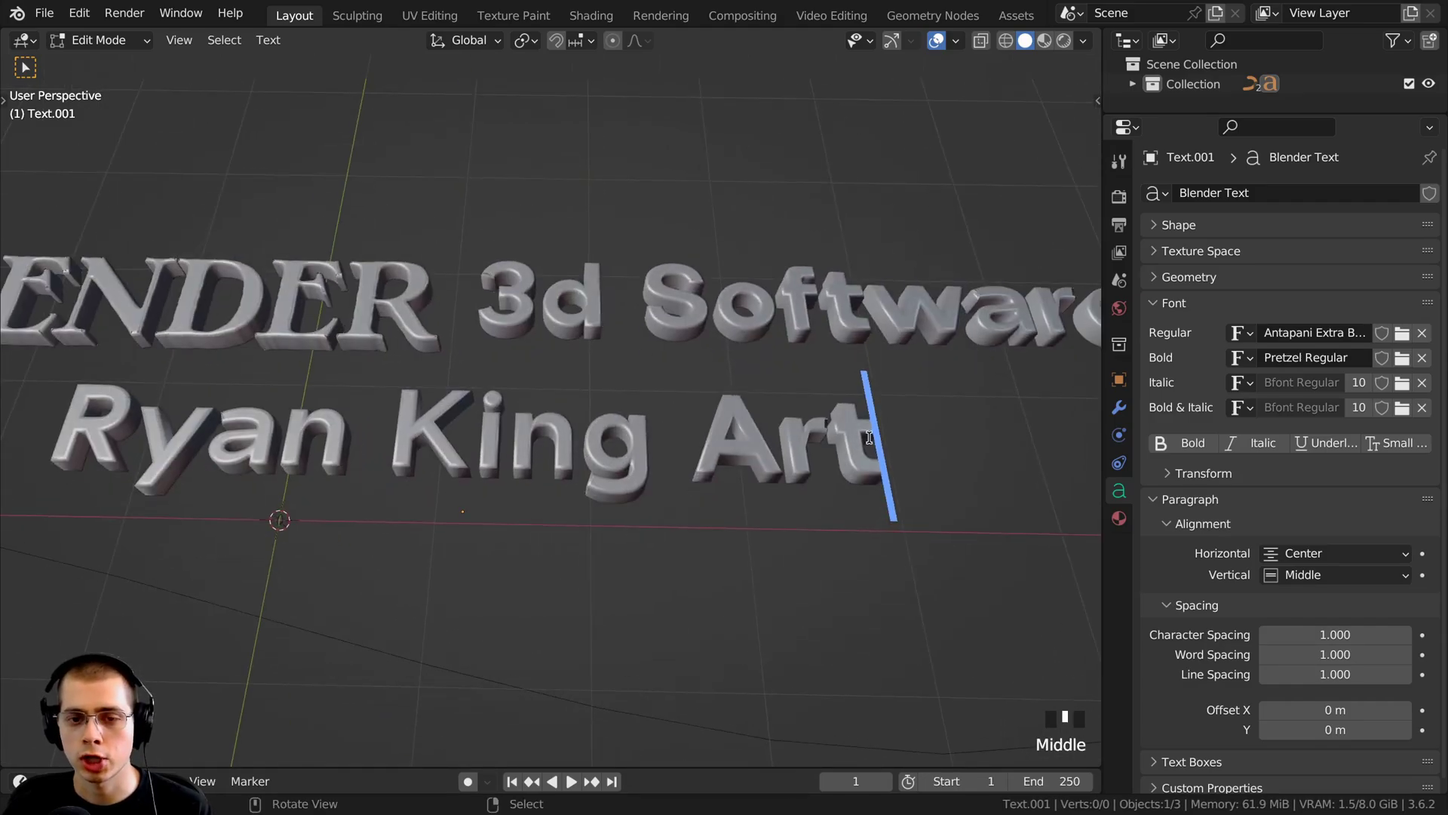
type("sss")
key("BackSpace")
key("BackSpace")
key("BackSpace")
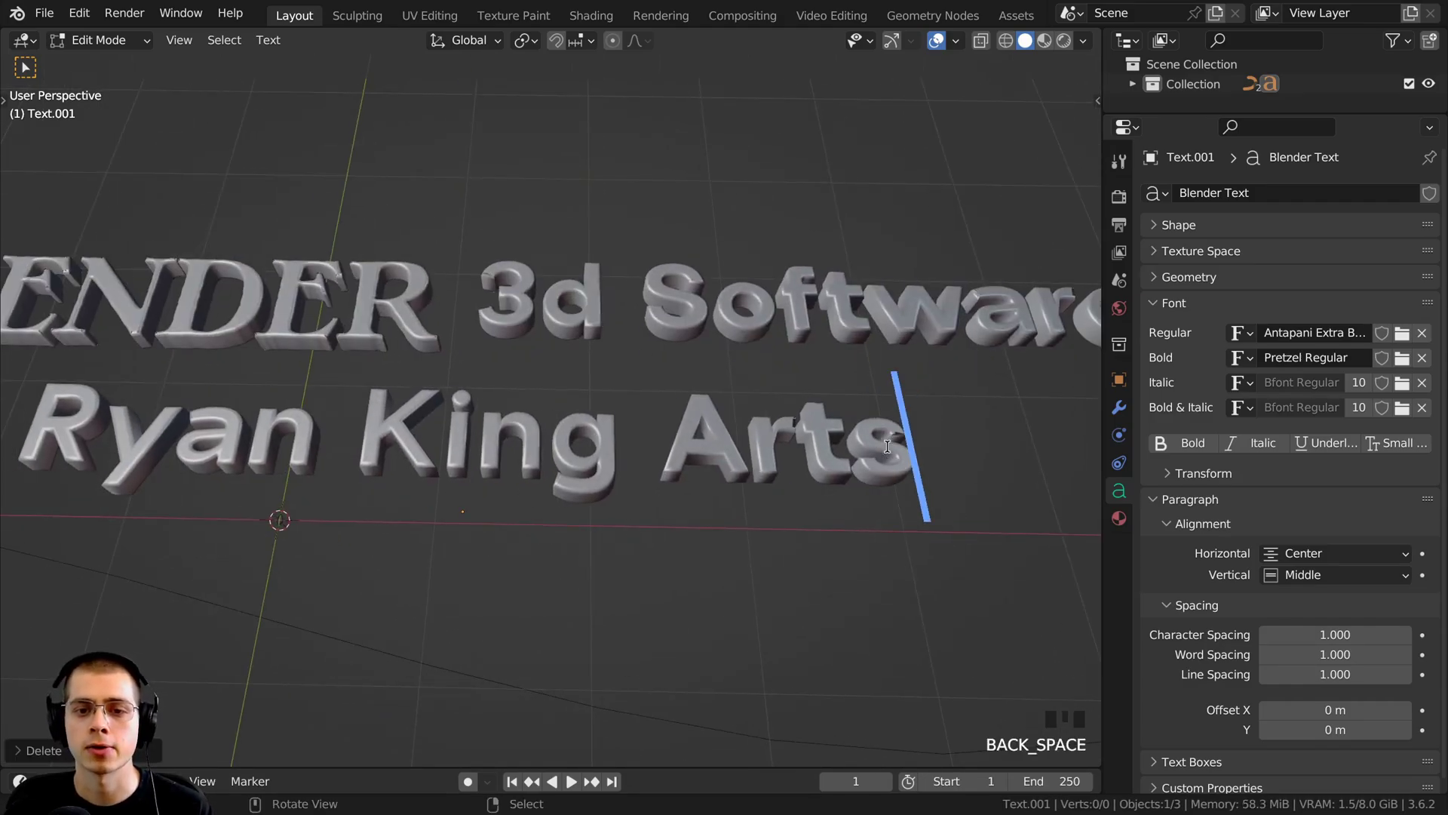
middle_click_drag(880, 443, 738, 406)
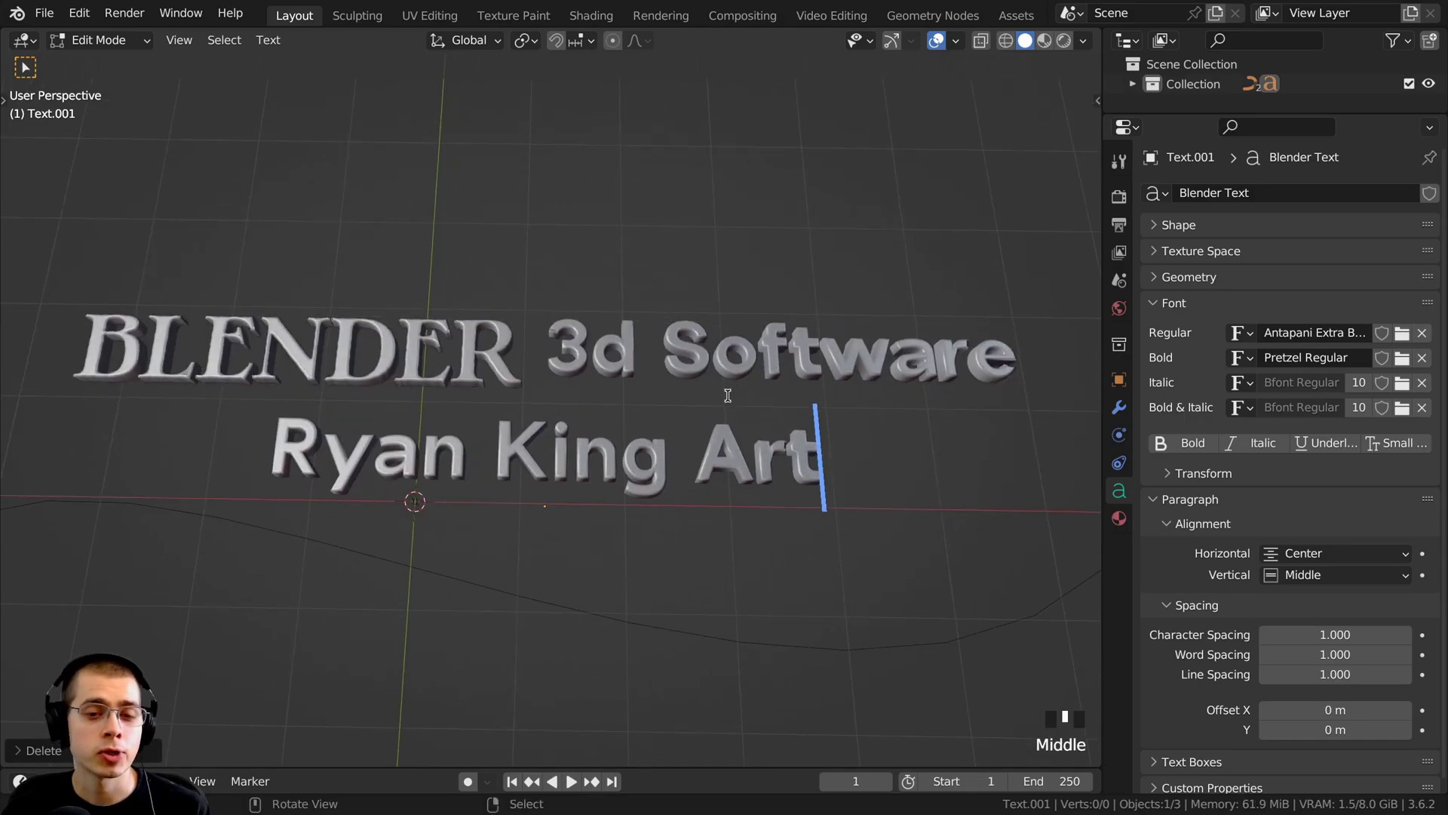
key("Tab")
Convert the text object to a mesh
middle_click_drag(454, 334, 457, 373)
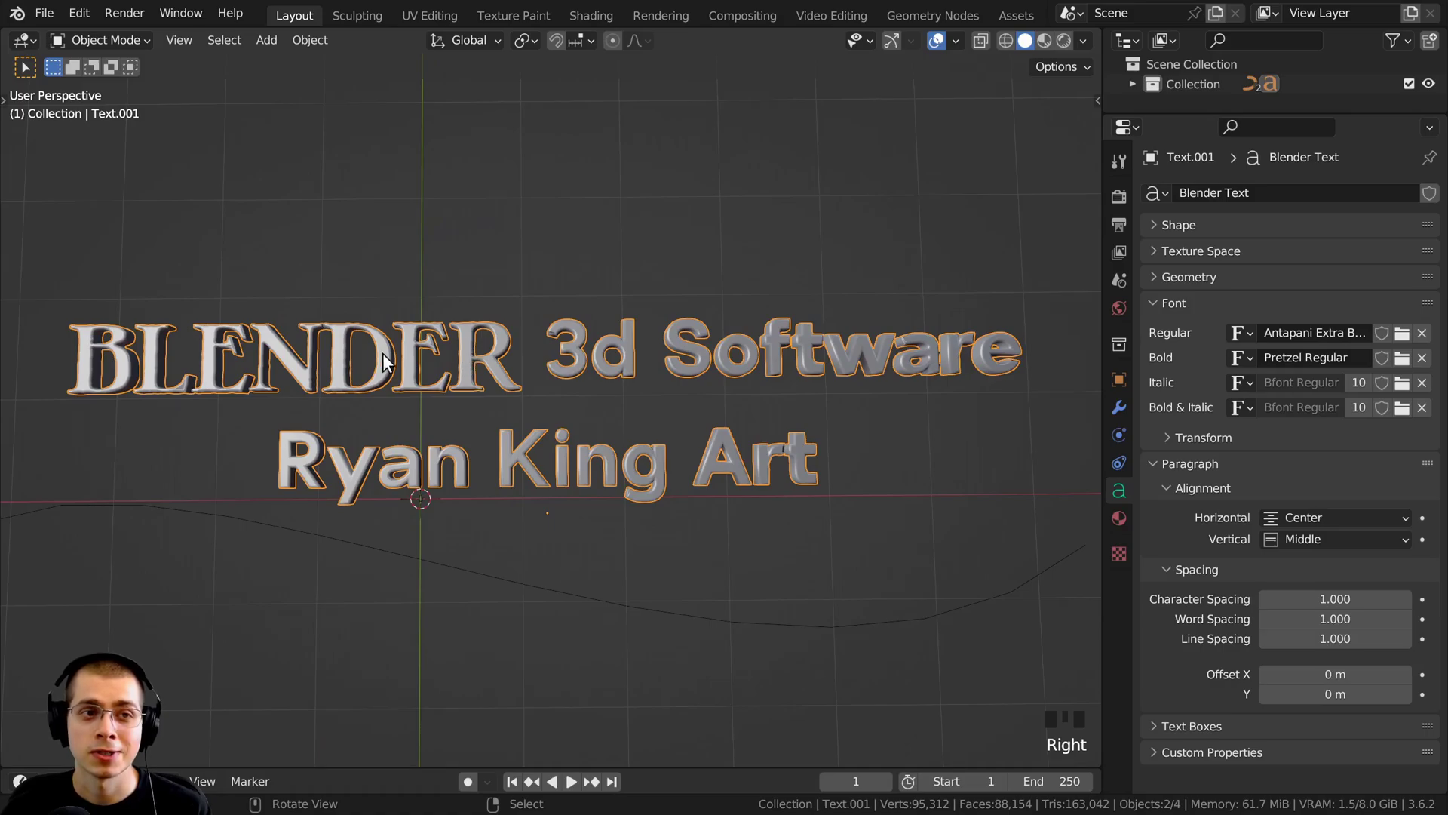
key("g")
right_click(449, 340)
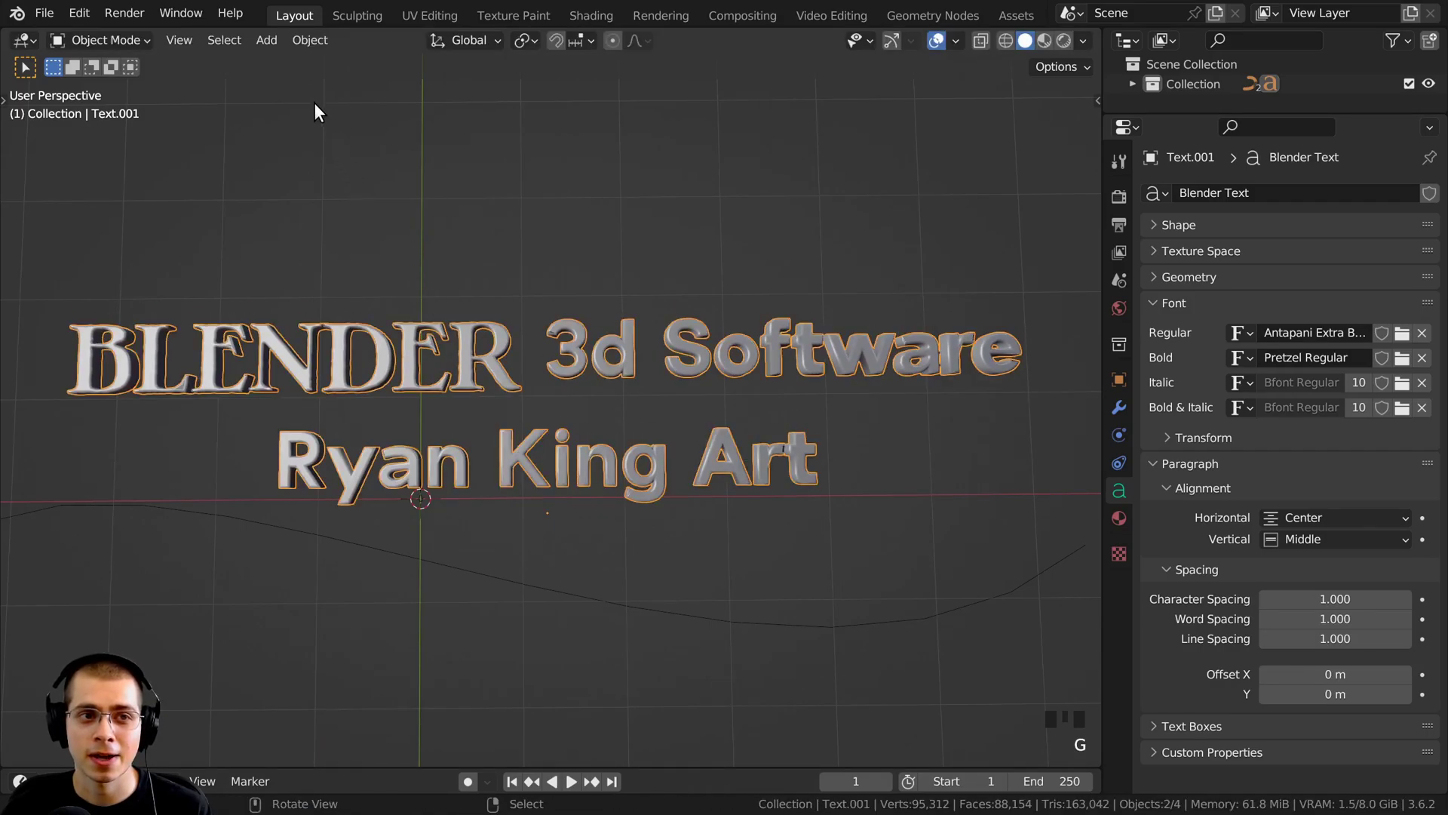
left_click(312, 46)
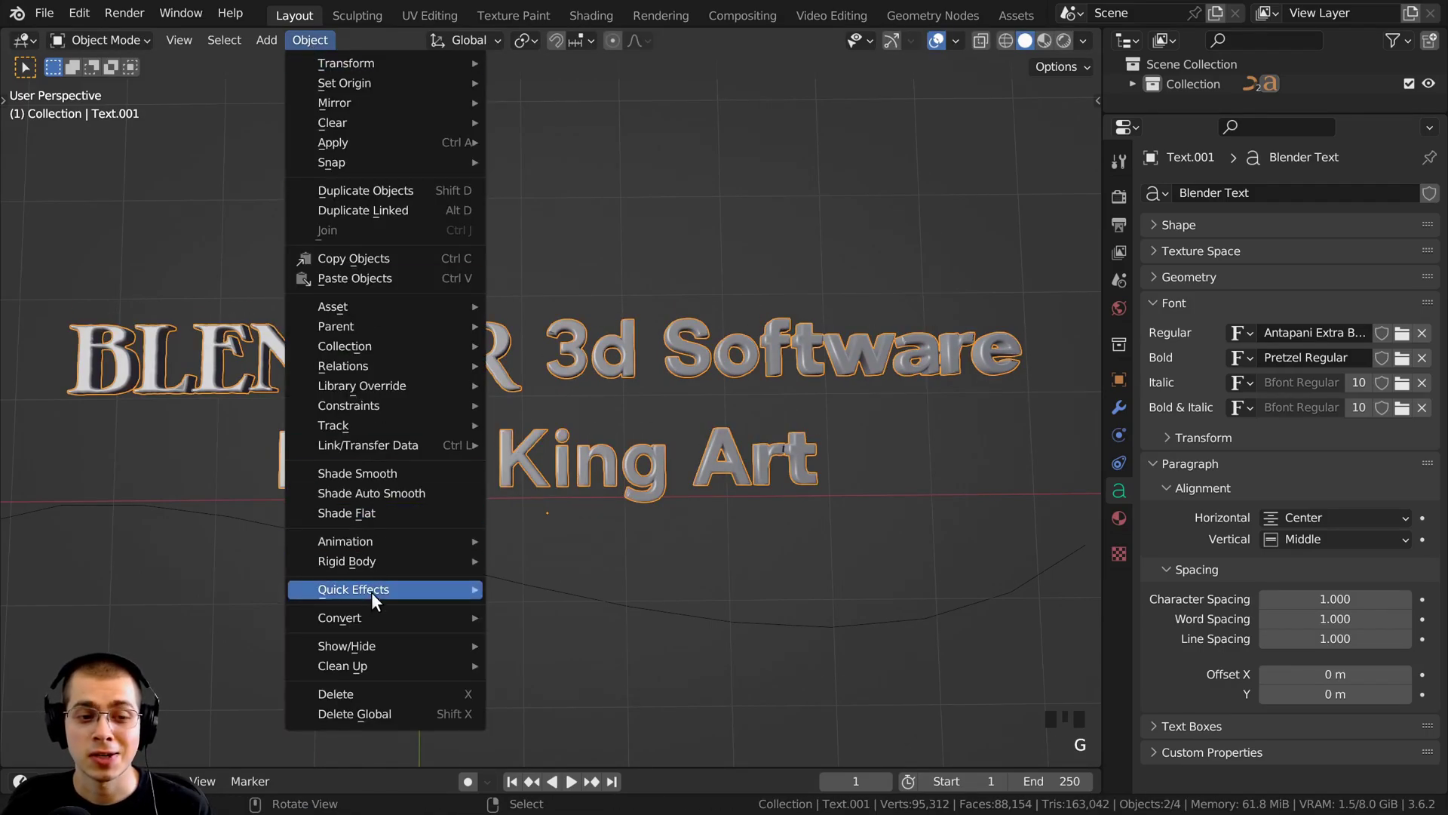
mouse_move(356, 615)
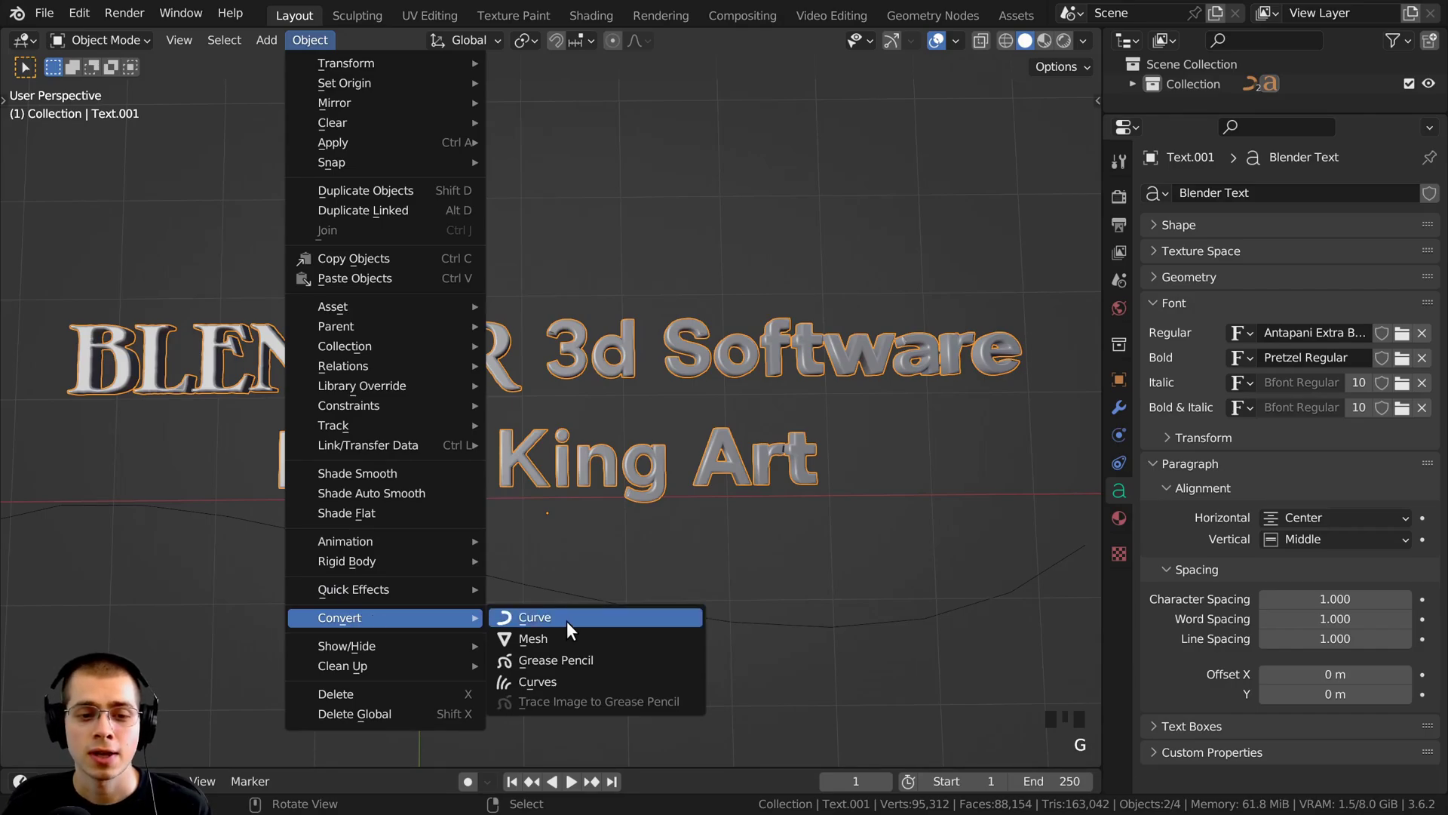
left_click(554, 638)
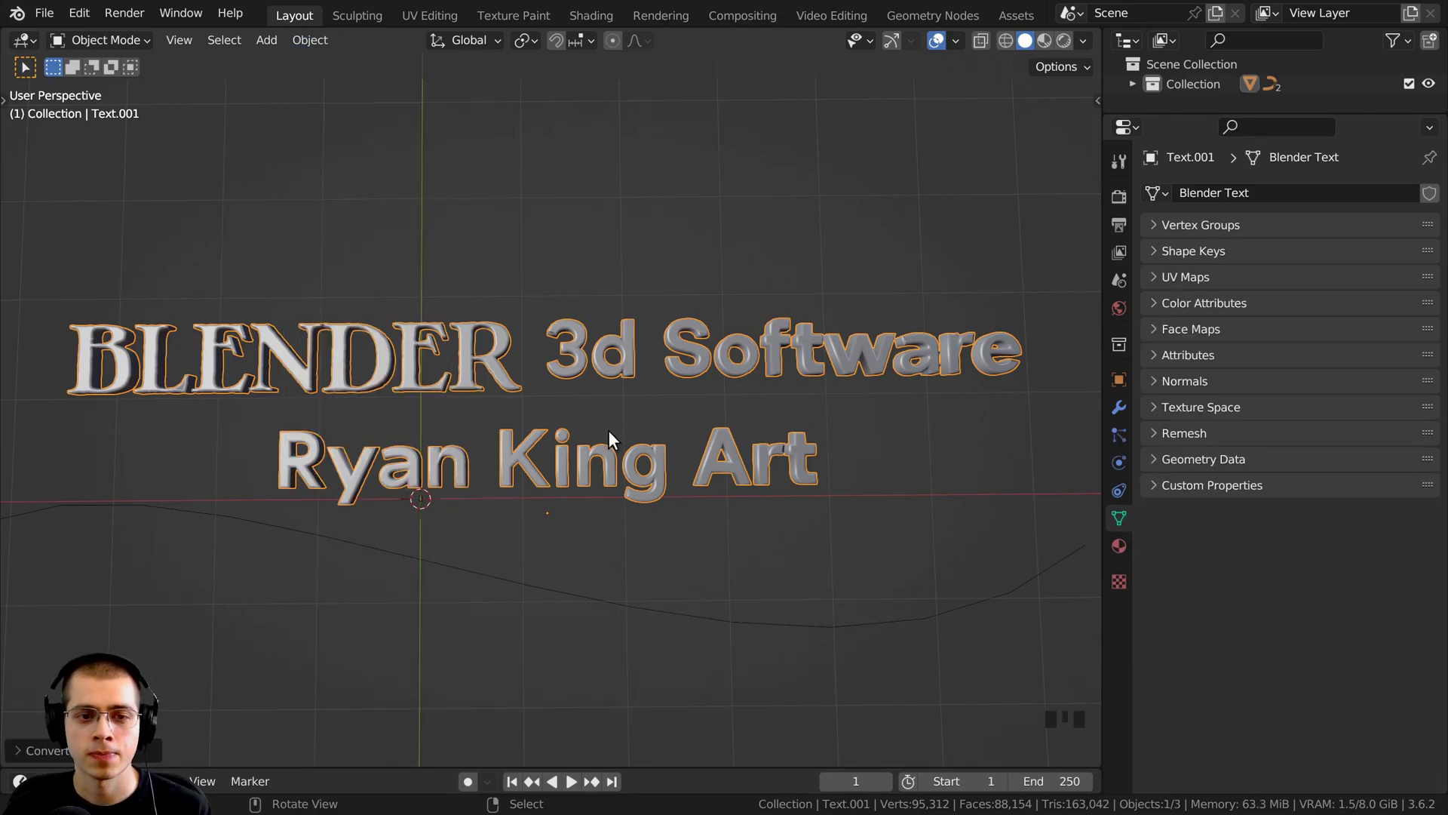
middle_click_drag(607, 431, 555, 396)
Edit the mesh, box-selecting vertices at the tip of the K's upper arm, and try moving them
key("Tab")
scroll(538, 405, "up", 8)
right_click(577, 300)
scroll(575, 299, "up", 3)
middle_click_drag(574, 309, 556, 407)
key("b")
left_click_drag(558, 324, 629, 403)
key("g")
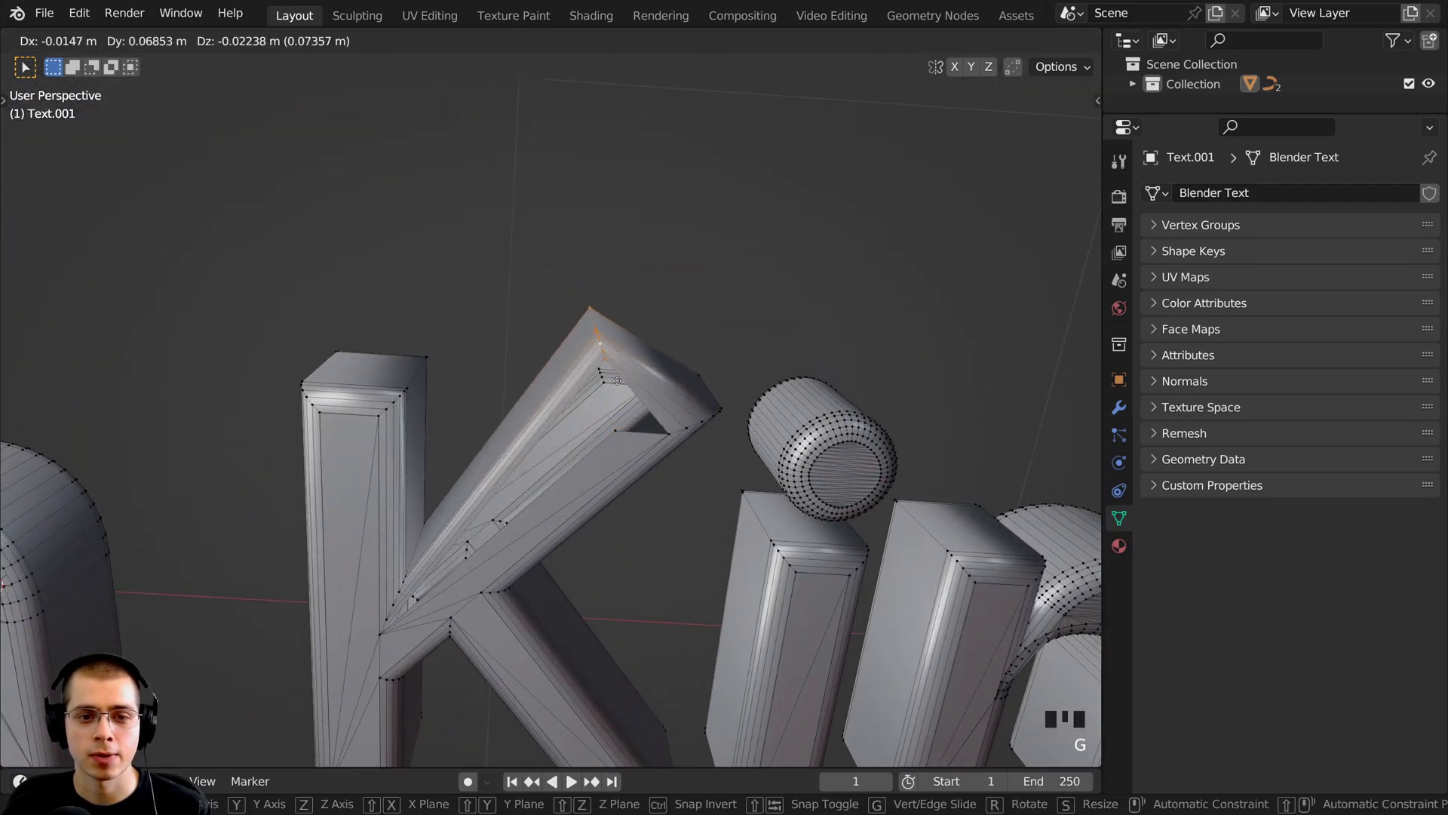
right_click(626, 375)
Undo back past the mesh conversion and delete the extra "s" after "Art" from the editable text
scroll(626, 374, "down", 2)
middle_click_drag(626, 375, 409, 129)
scroll(408, 129, "up", 2)
scroll(541, 405, "up", 2)
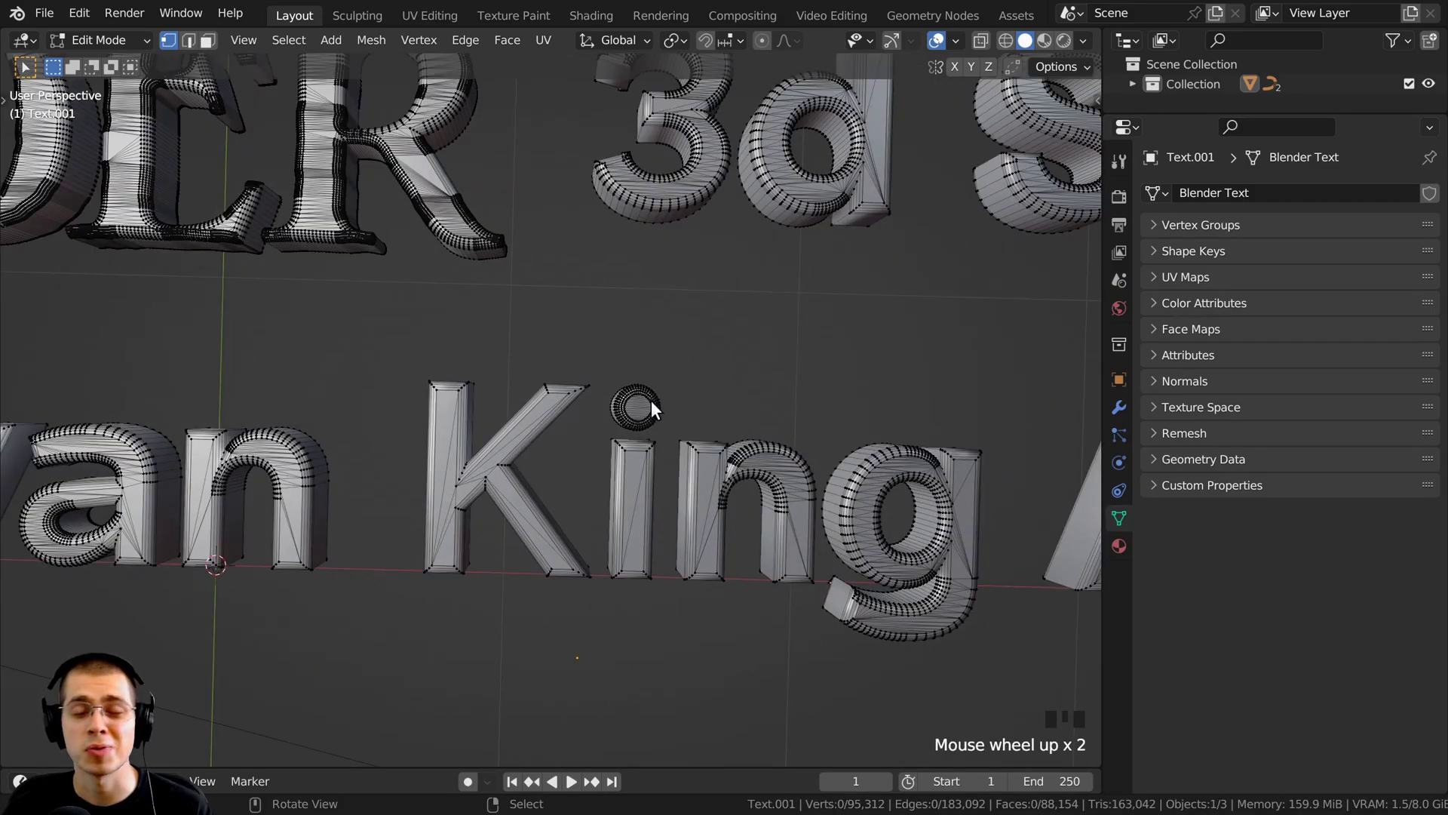
key("Tab")
key("ctrl+z")
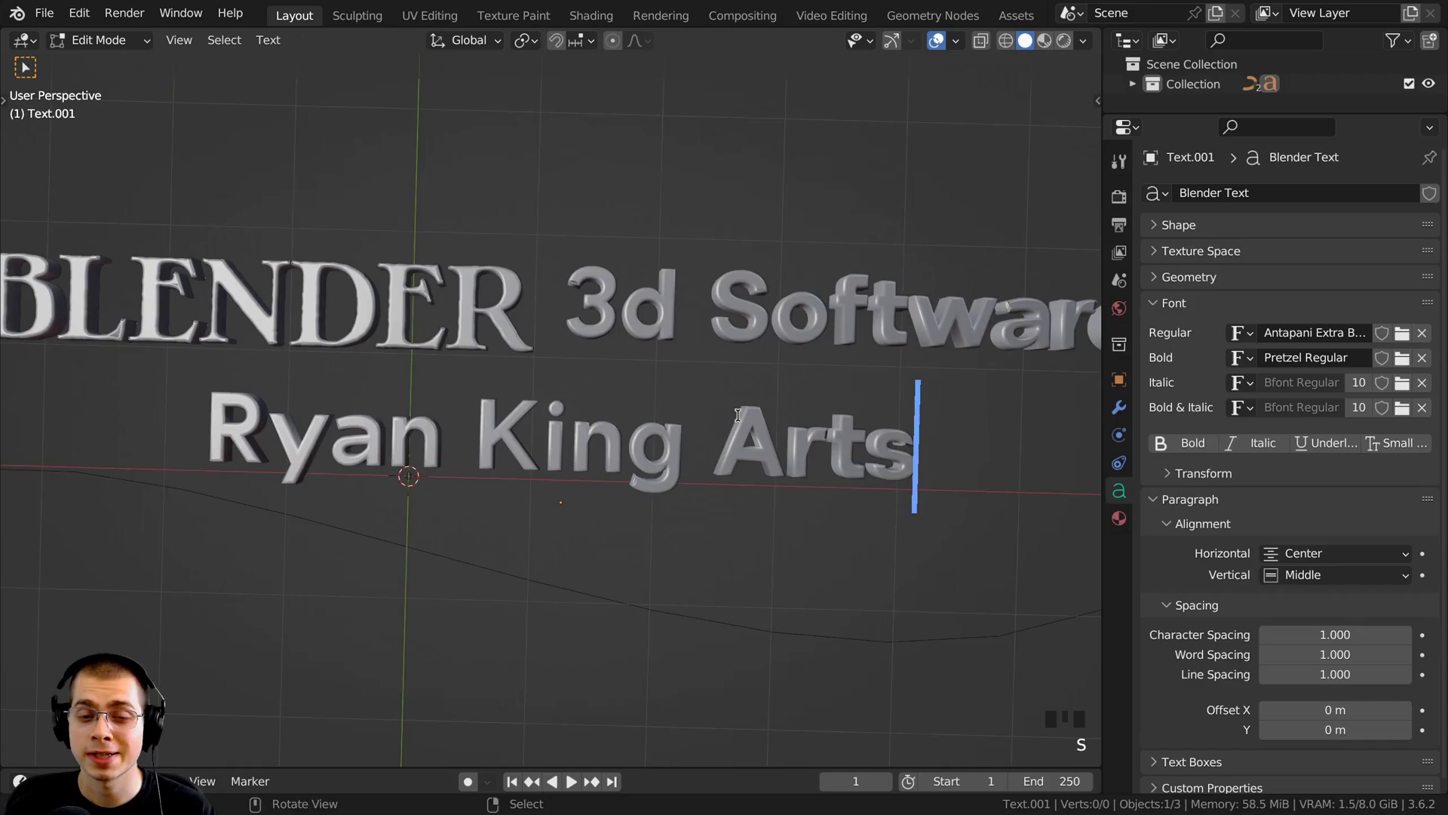
key("BackSpace")
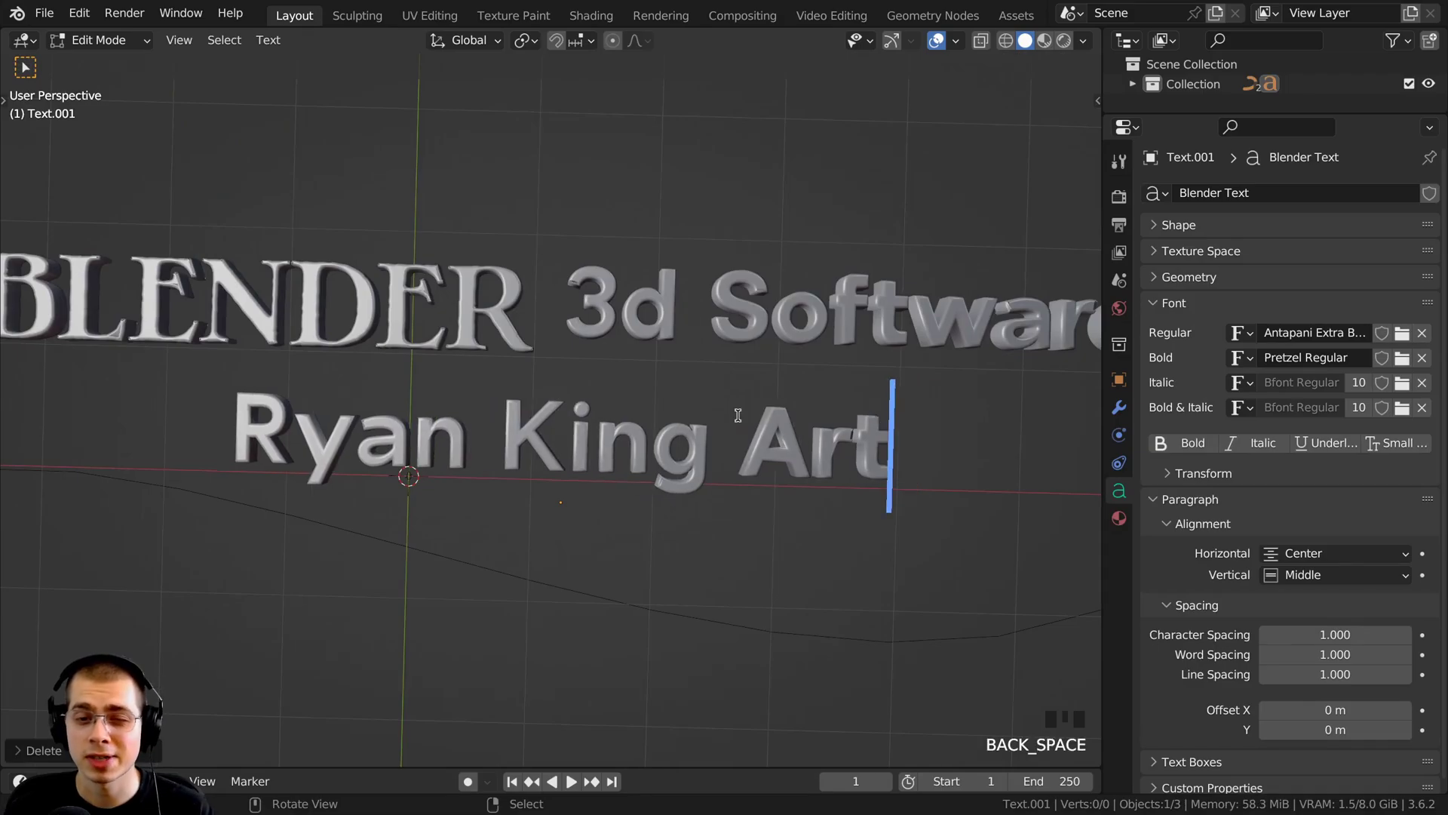
key("Tab")
scroll(731, 392, "up", 1)
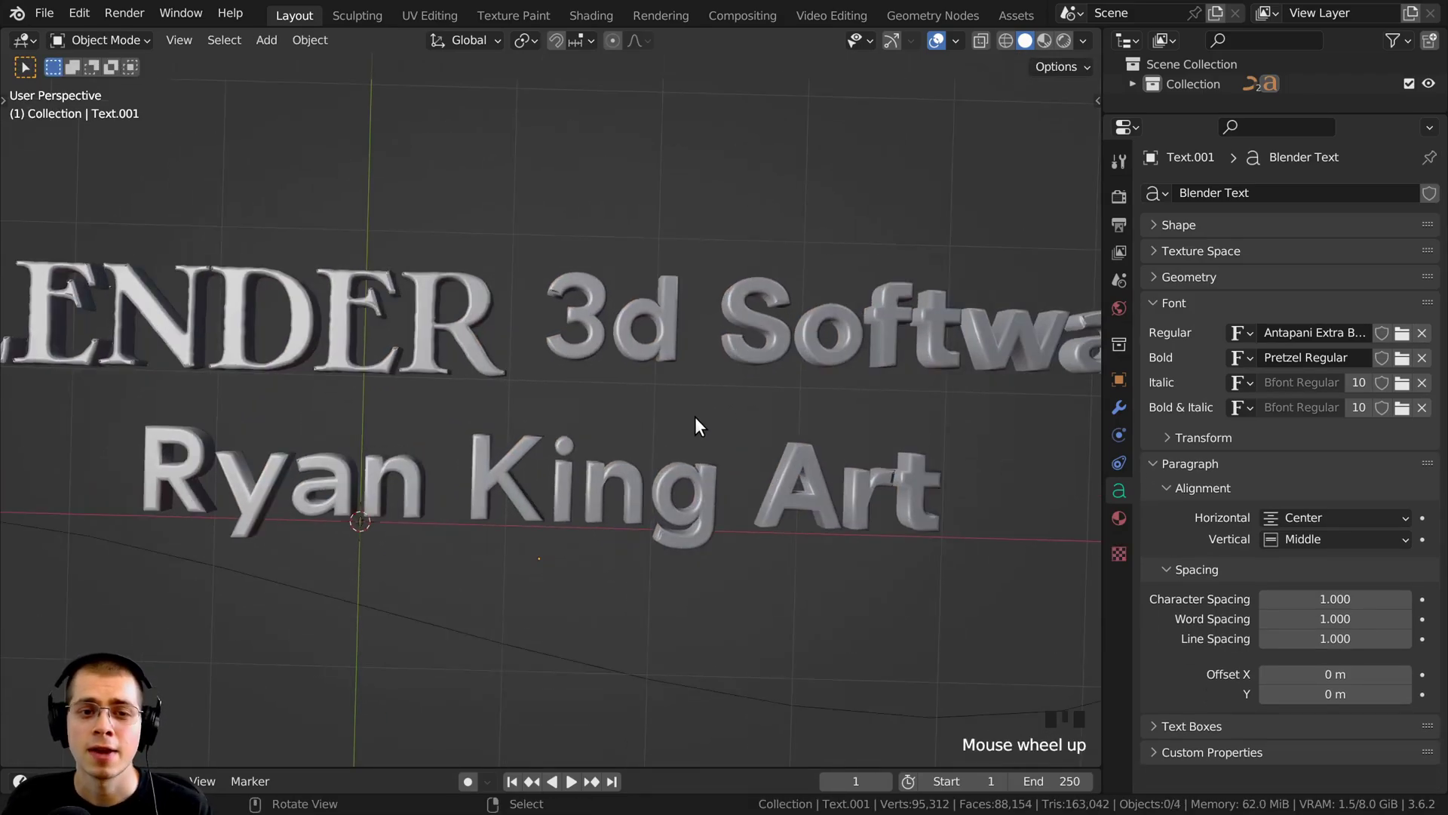
Select the text object and switch to the Shading workspace with the first line framed in the viewport
right_click(663, 345)
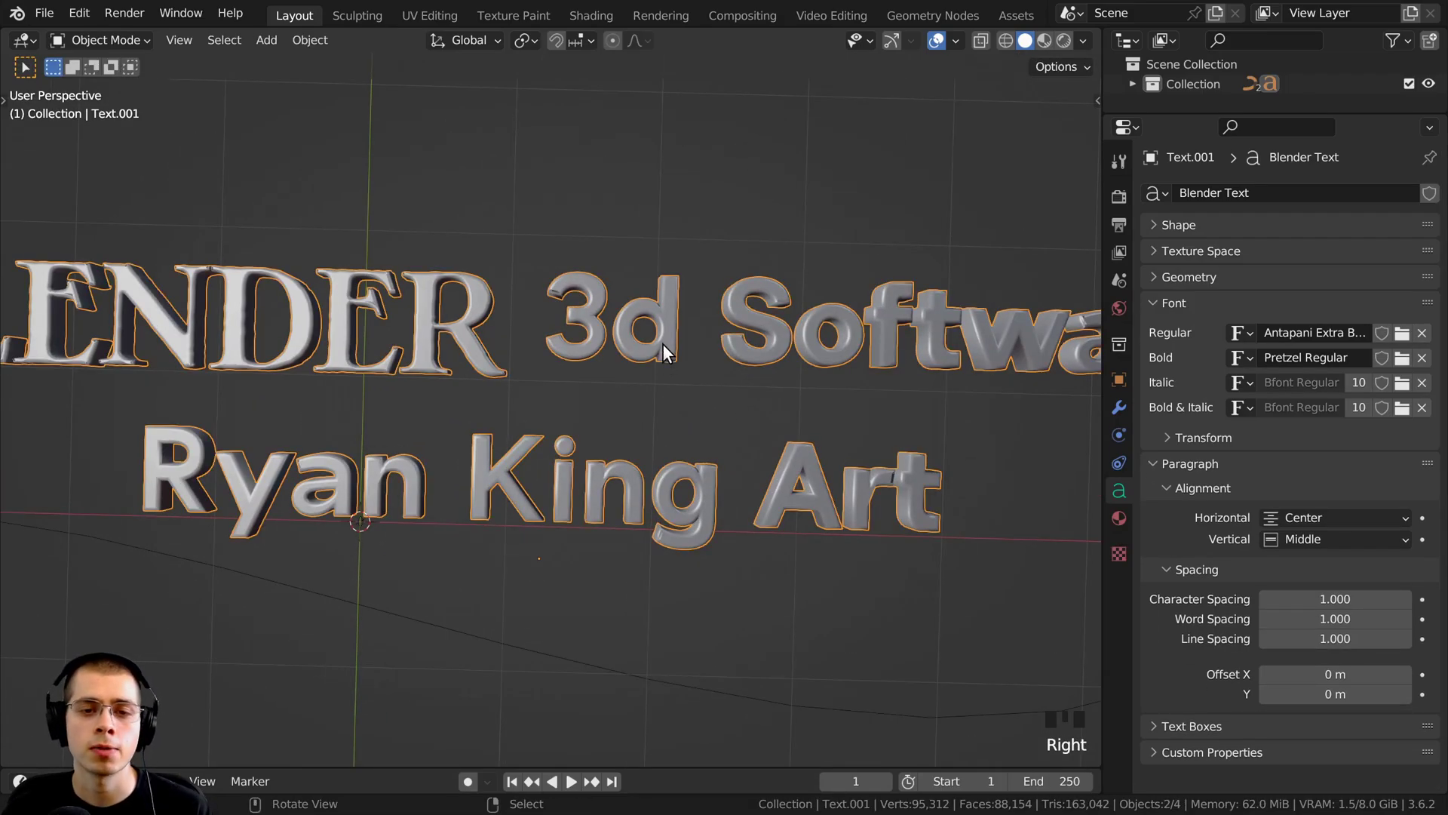
key("Tab")
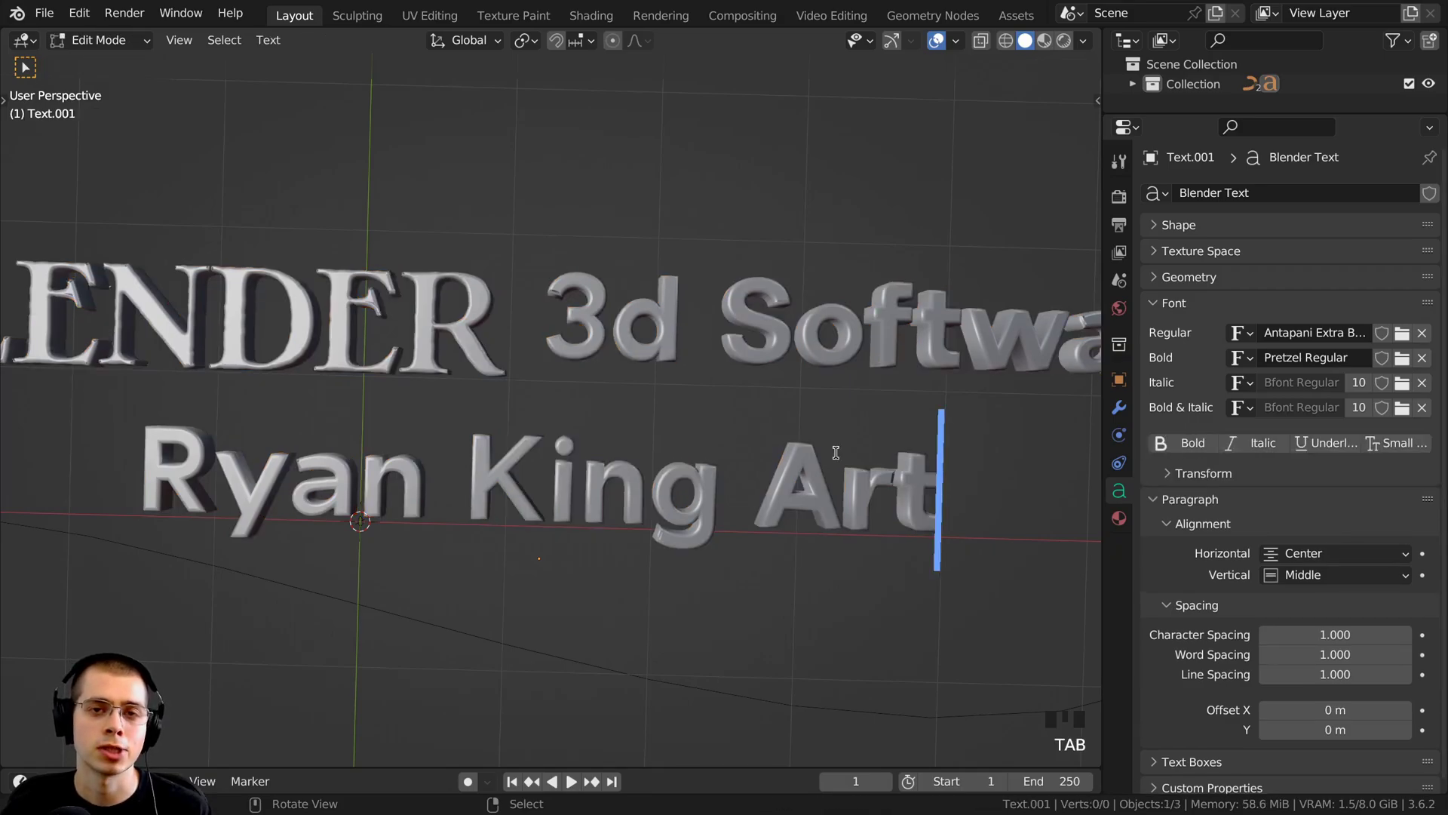
key("Tab")
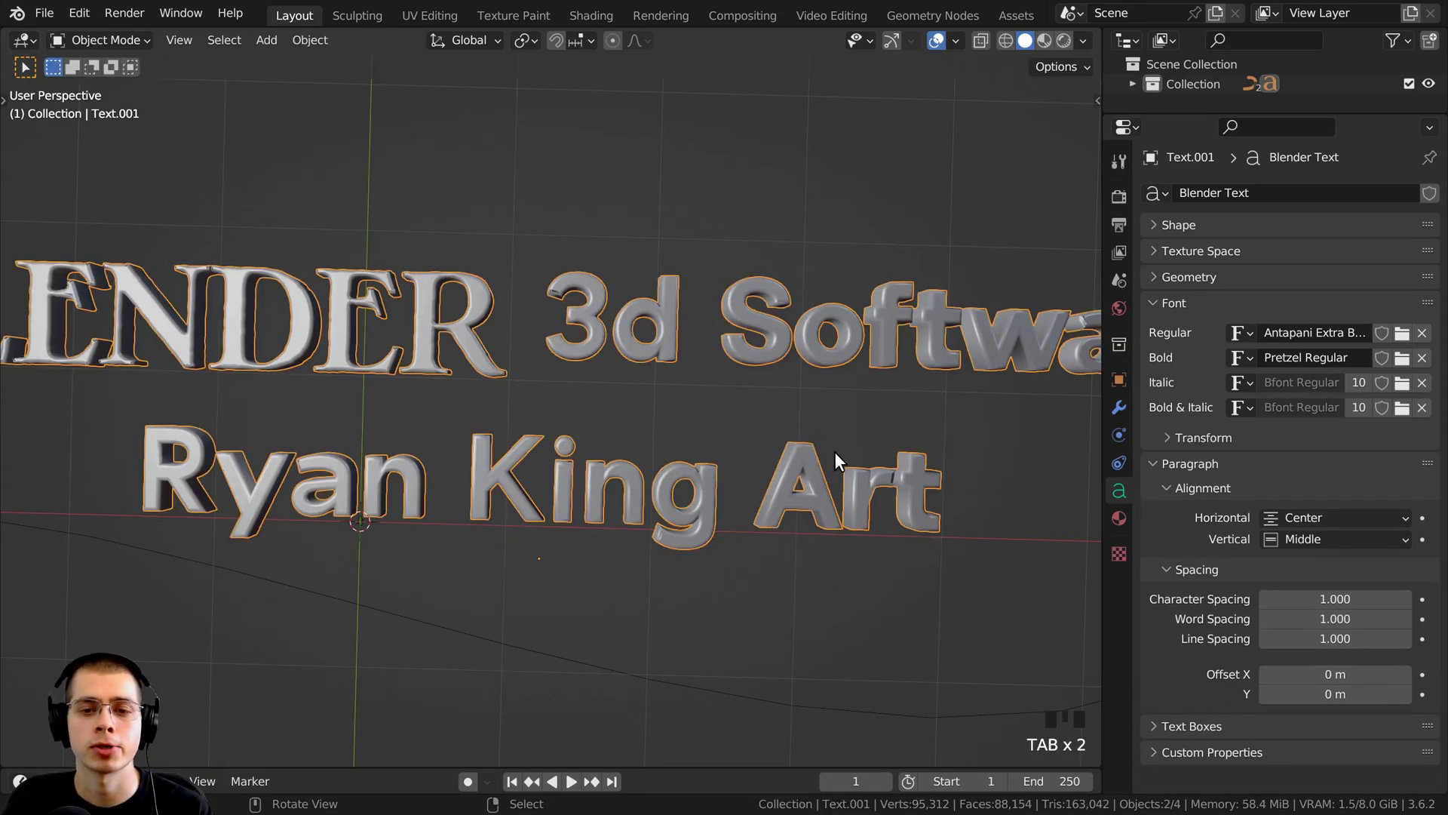
right_click(835, 451)
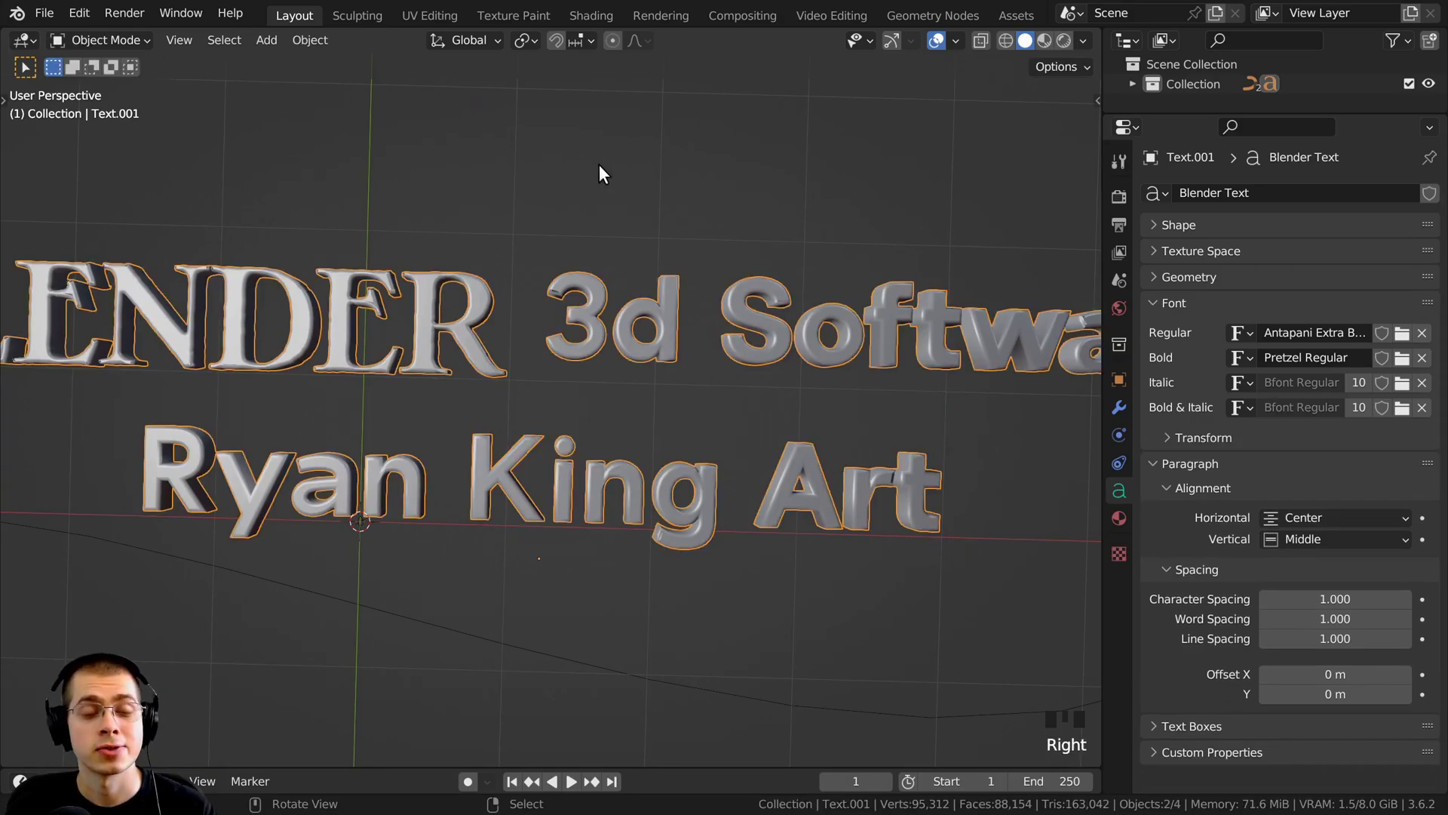
left_click(591, 17)
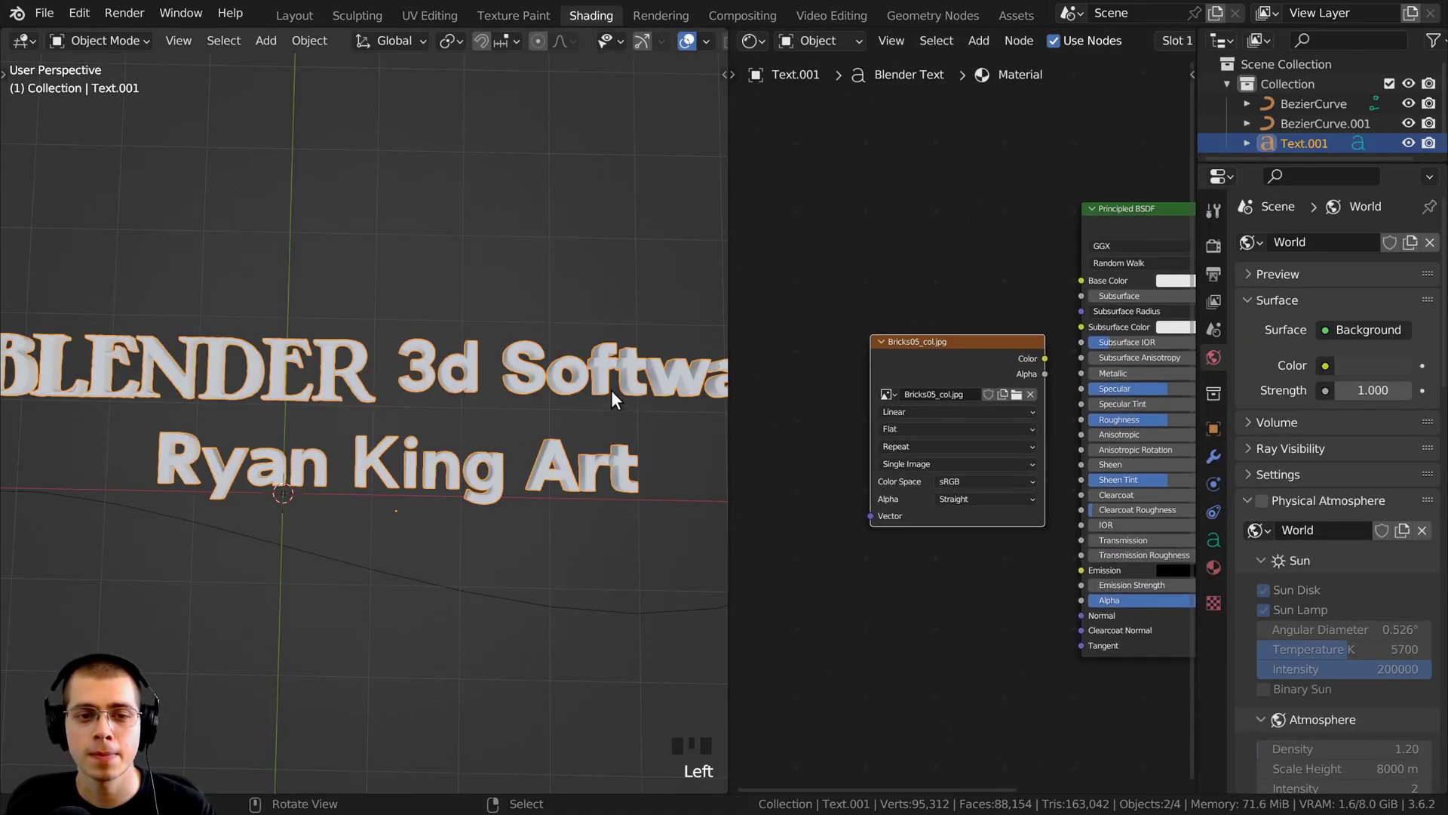
middle_click_drag(943, 319, 819, 291)
middle_click_drag(252, 391, 412, 384, "shift")
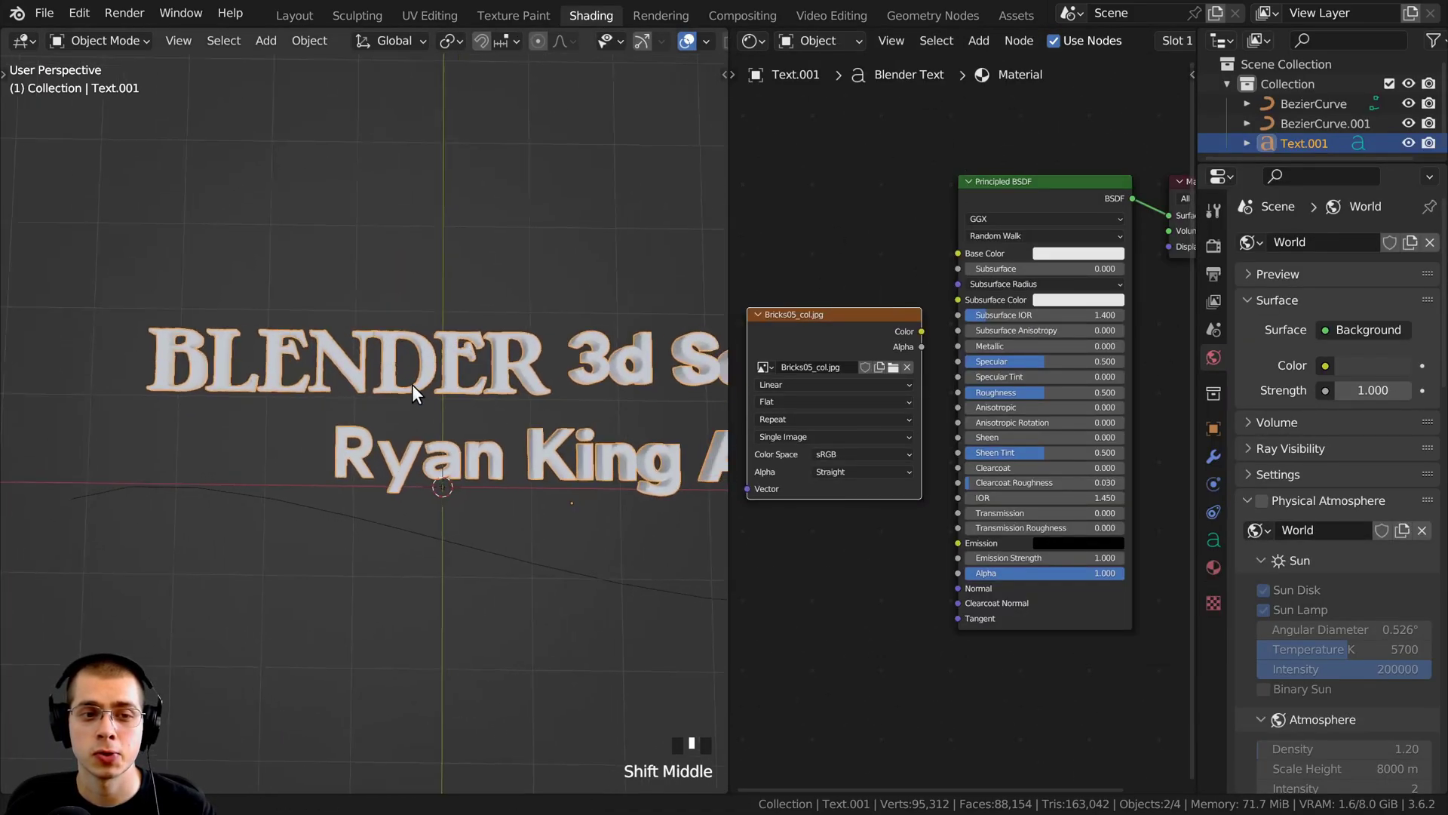
scroll(412, 384, "up", 4)
scroll(517, 342, "down", 1)
middle_click_drag(518, 343, 485, 384, "shift")
Connect the Bricks05_col.jpg image's Color output to the Principled BSDF's Base Color and move the image node up beside the shader
middle_click_drag(871, 363, 892, 377)
scroll(892, 377, "up", 1)
middle_click_drag(892, 377, 970, 389)
left_click(955, 359)
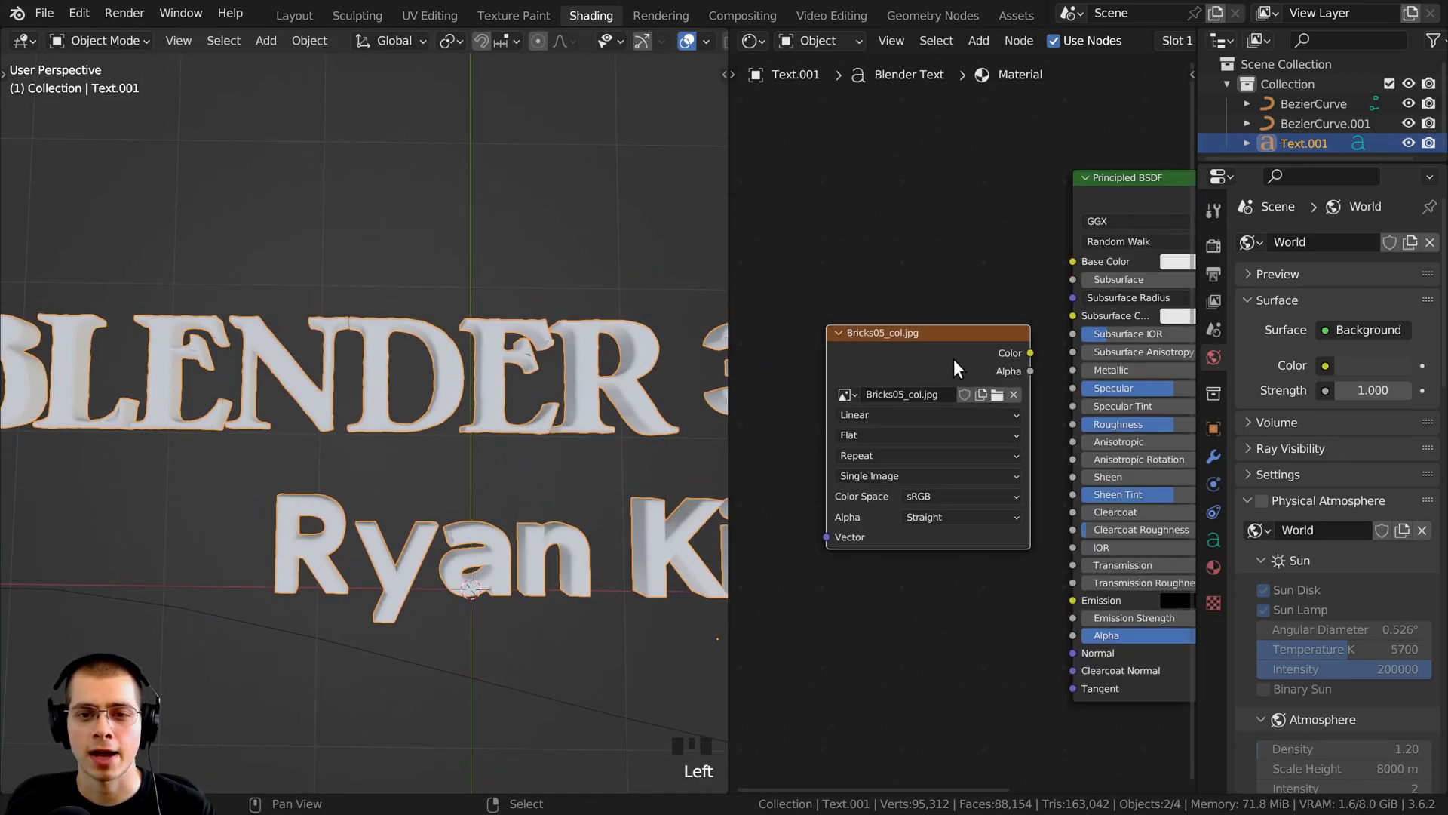
left_click_drag(954, 359, 916, 317)
middle_click_drag(950, 343, 914, 343)
left_click_drag(932, 318, 1038, 261)
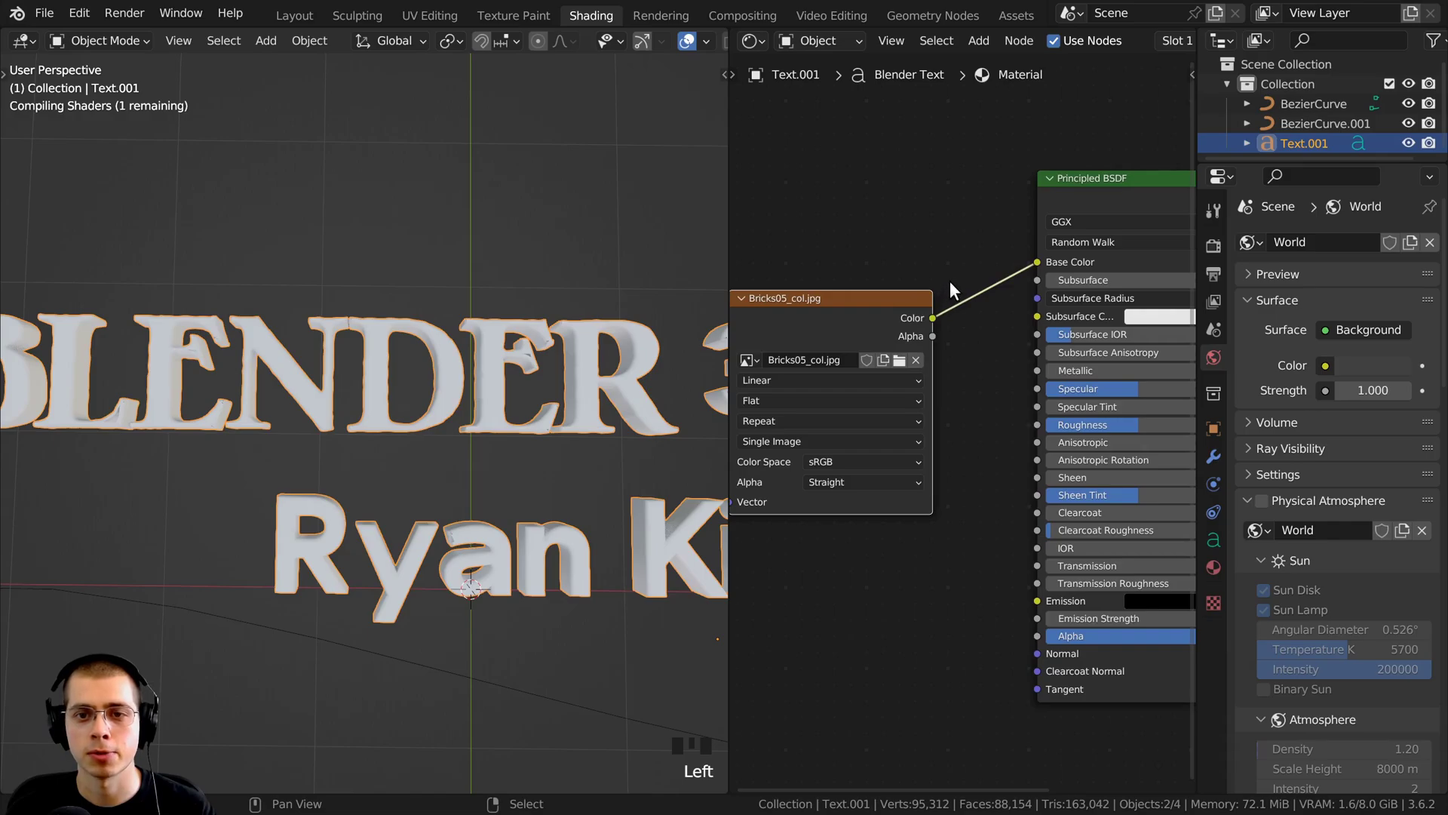
left_click_drag(914, 306, 987, 265)
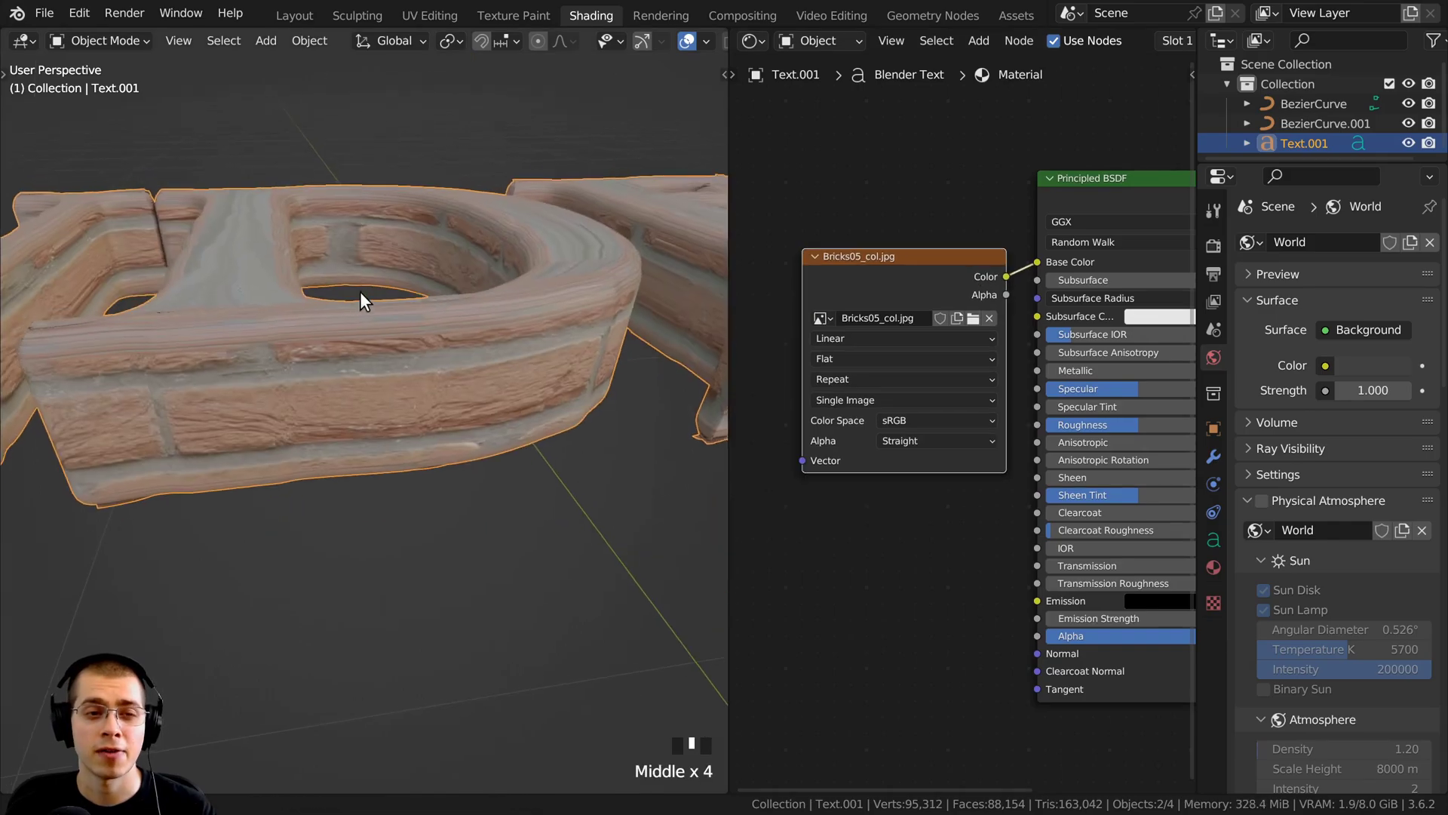
Examine how the brick texture maps onto the front, bevel and side faces of the letter D
scroll(362, 295, "up", 2)
middle_click_drag(361, 290, 344, 413)
scroll(323, 289, "down", 1)
scroll(463, 461, "down", 2)
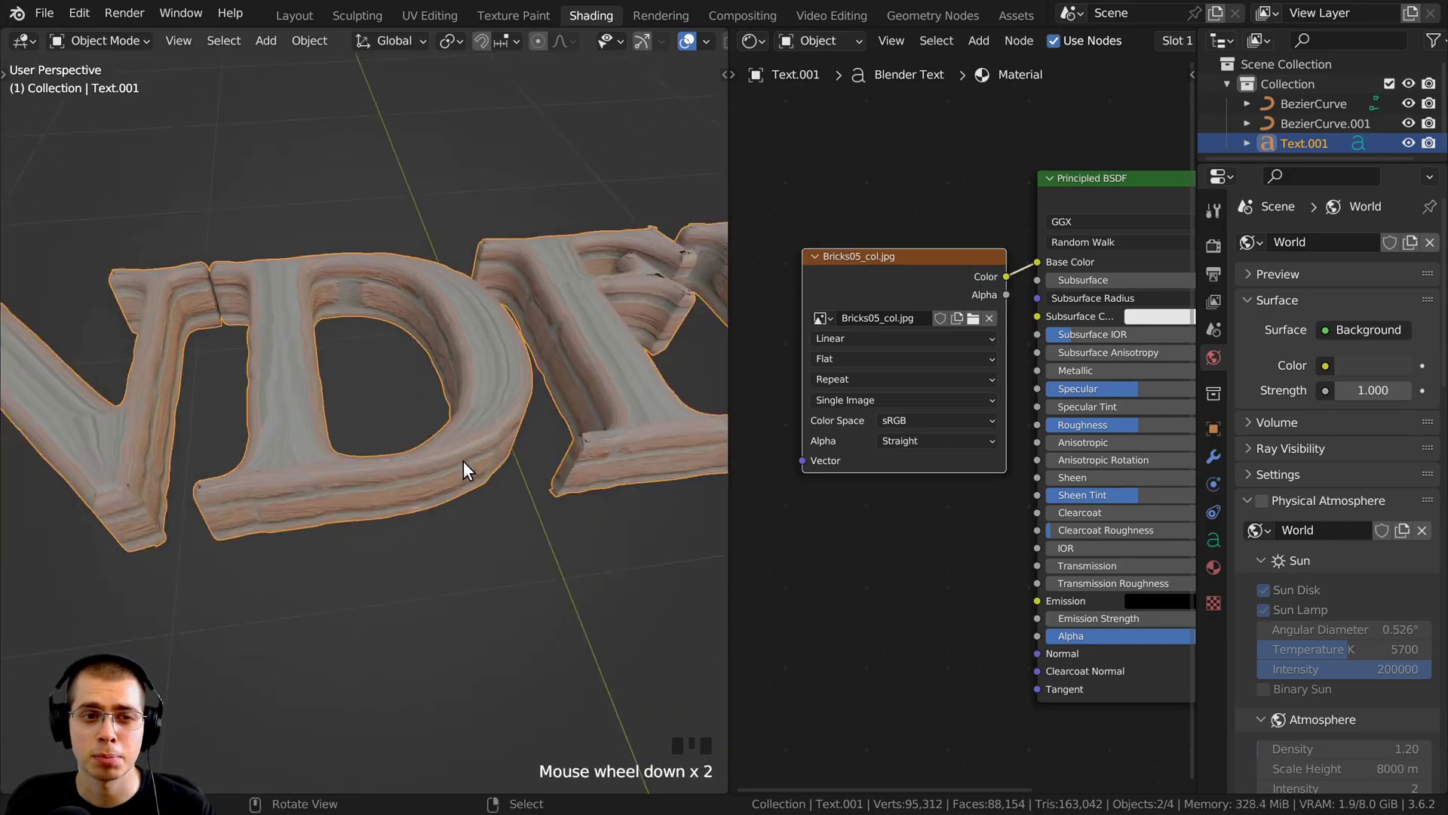
middle_click_drag(463, 460, 450, 505)
scroll(448, 435, "down", 1)
middle_click_drag(449, 436, 447, 466, "shift")
scroll(460, 465, "up", 3)
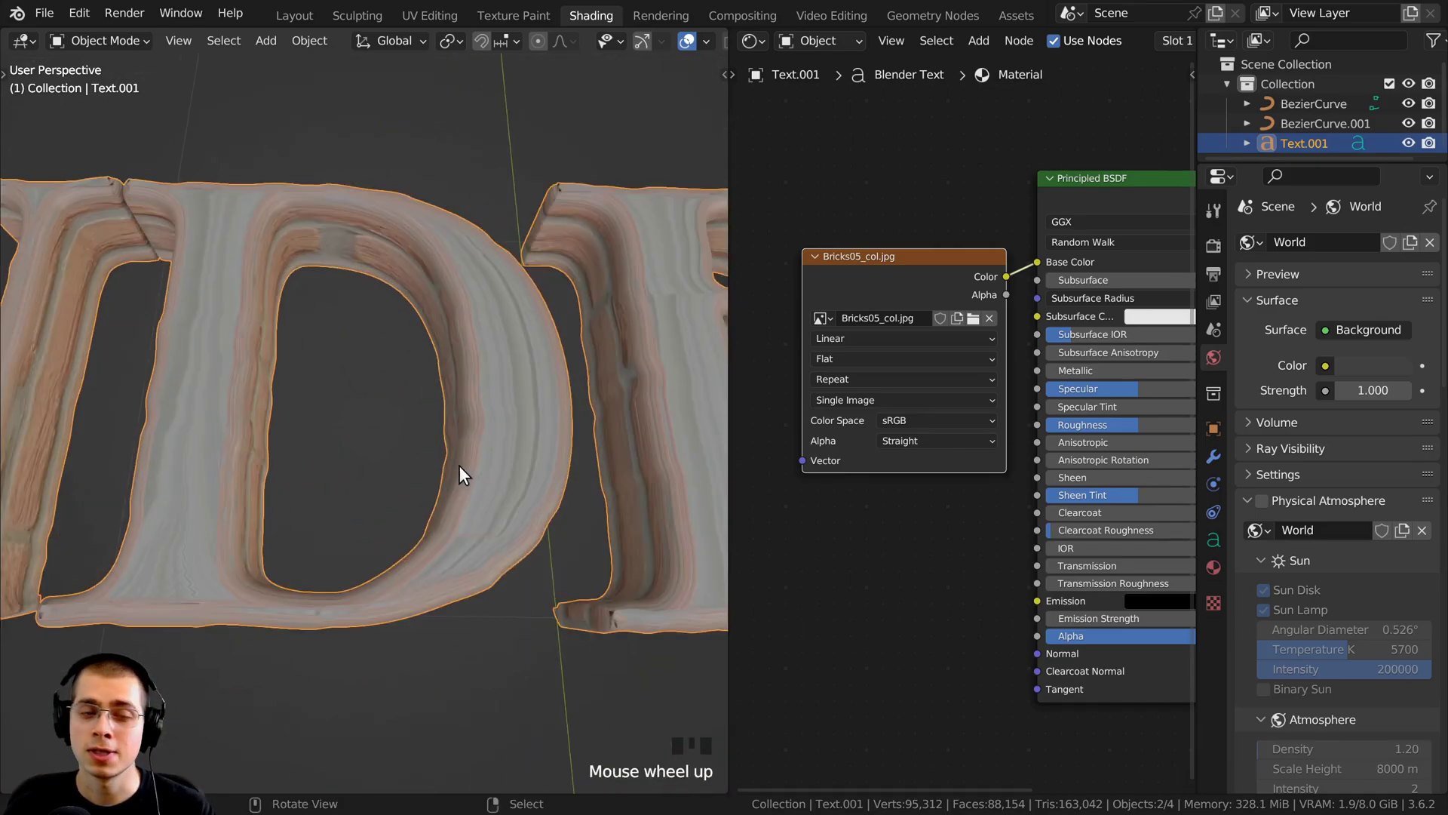
scroll(444, 430, "up", 1)
middle_click_drag(427, 392, 420, 347)
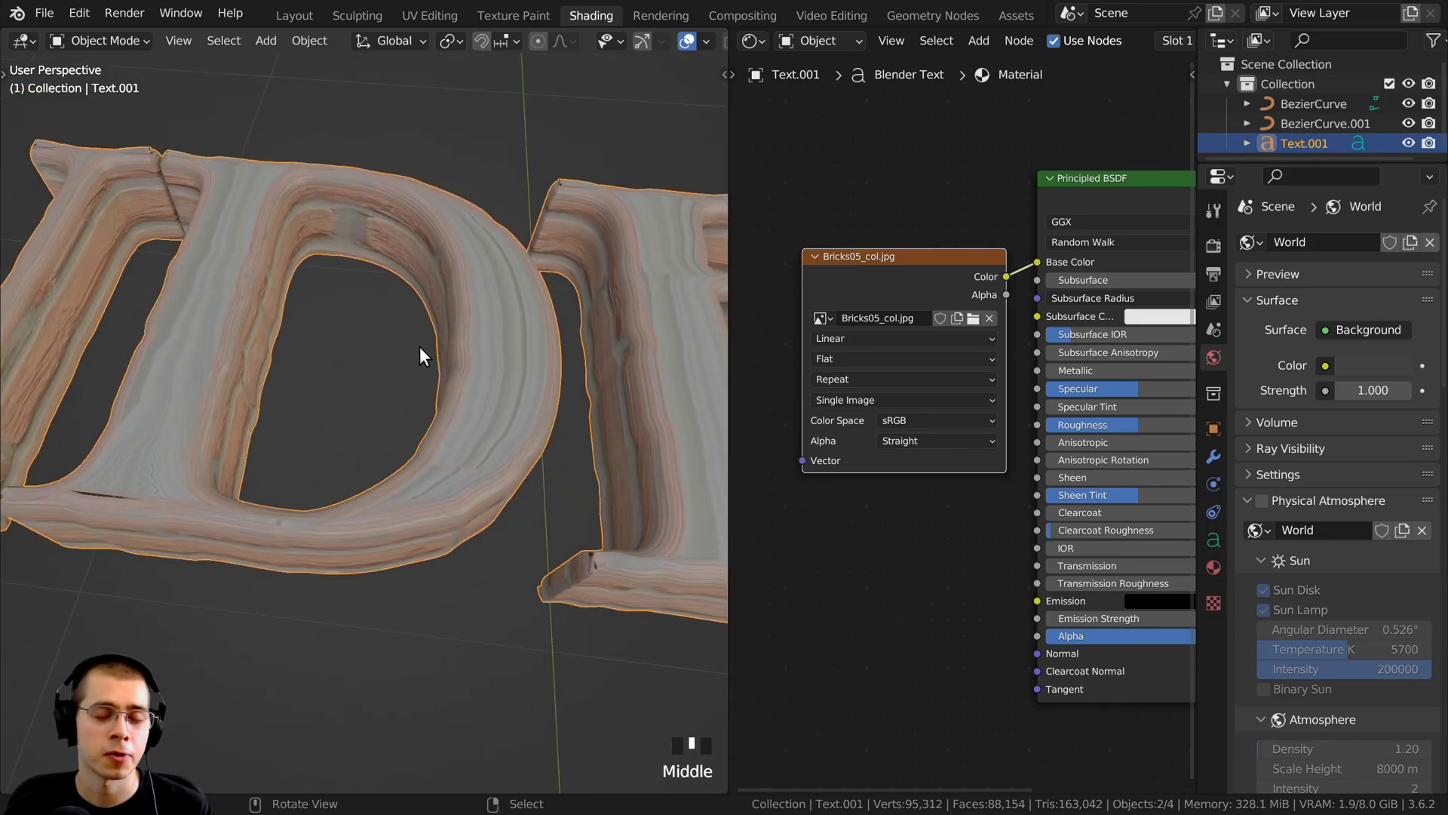
Convert the selected text object to a mesh
left_click(310, 40)
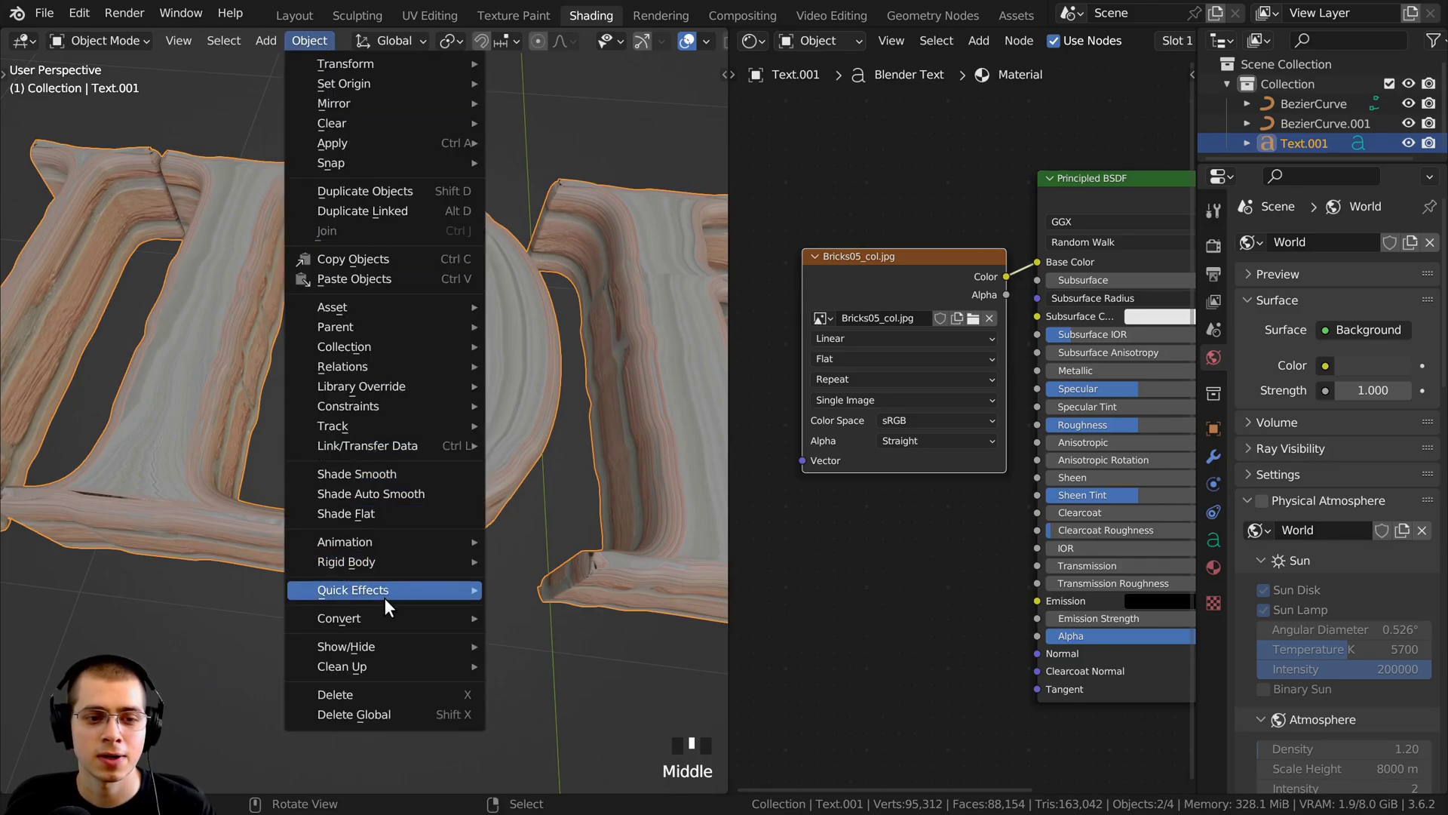
mouse_move(423, 616)
left_click(561, 640)
Unwrap all of the text mesh's geometry with Smart UV Project at a 66° angle limit and return to Object Mode
middle_click_drag(550, 605, 511, 290)
key("Tab")
scroll(498, 279, "down", 2)
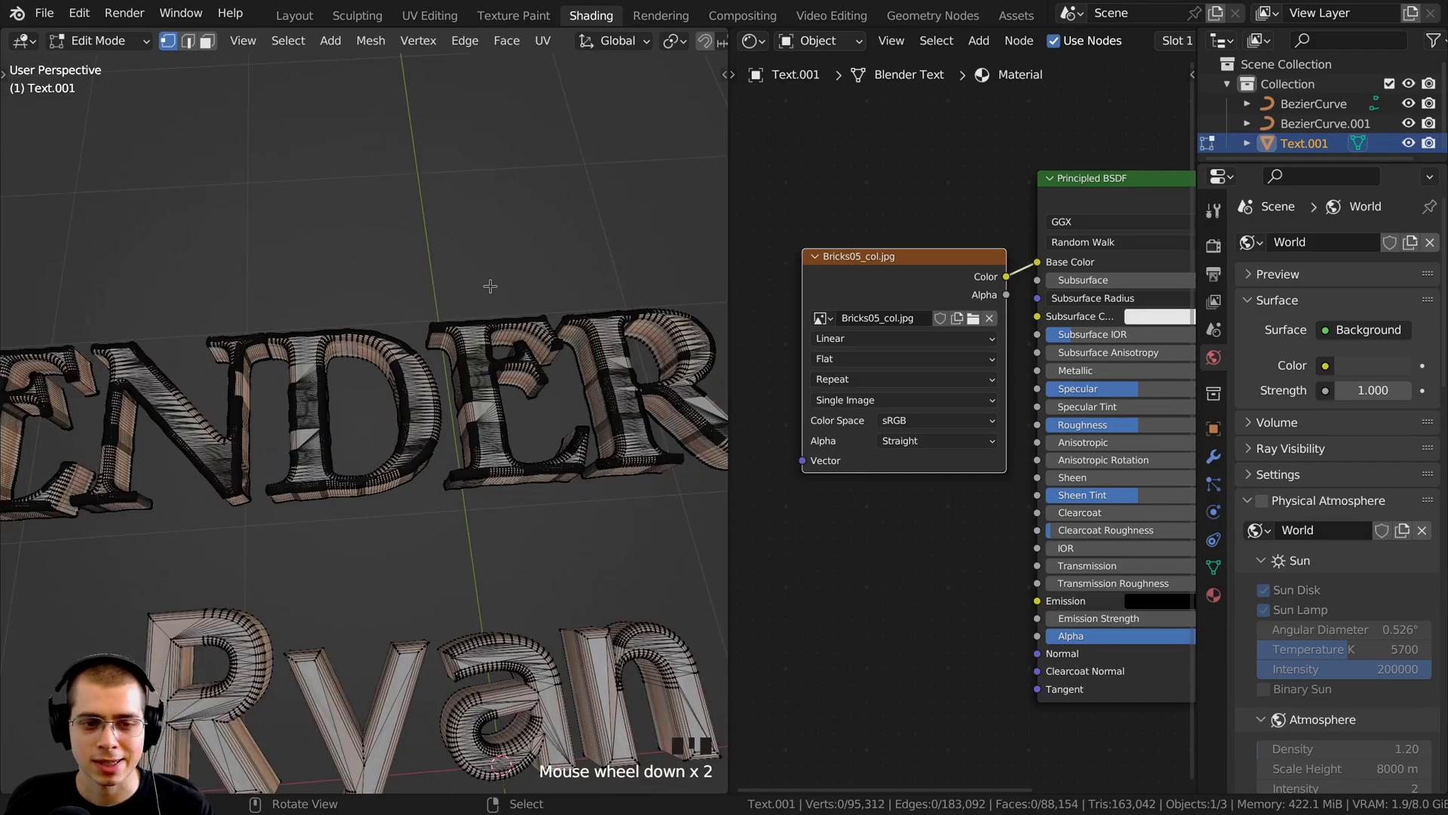
key("a")
scroll(410, 332, "up", 1)
key("u")
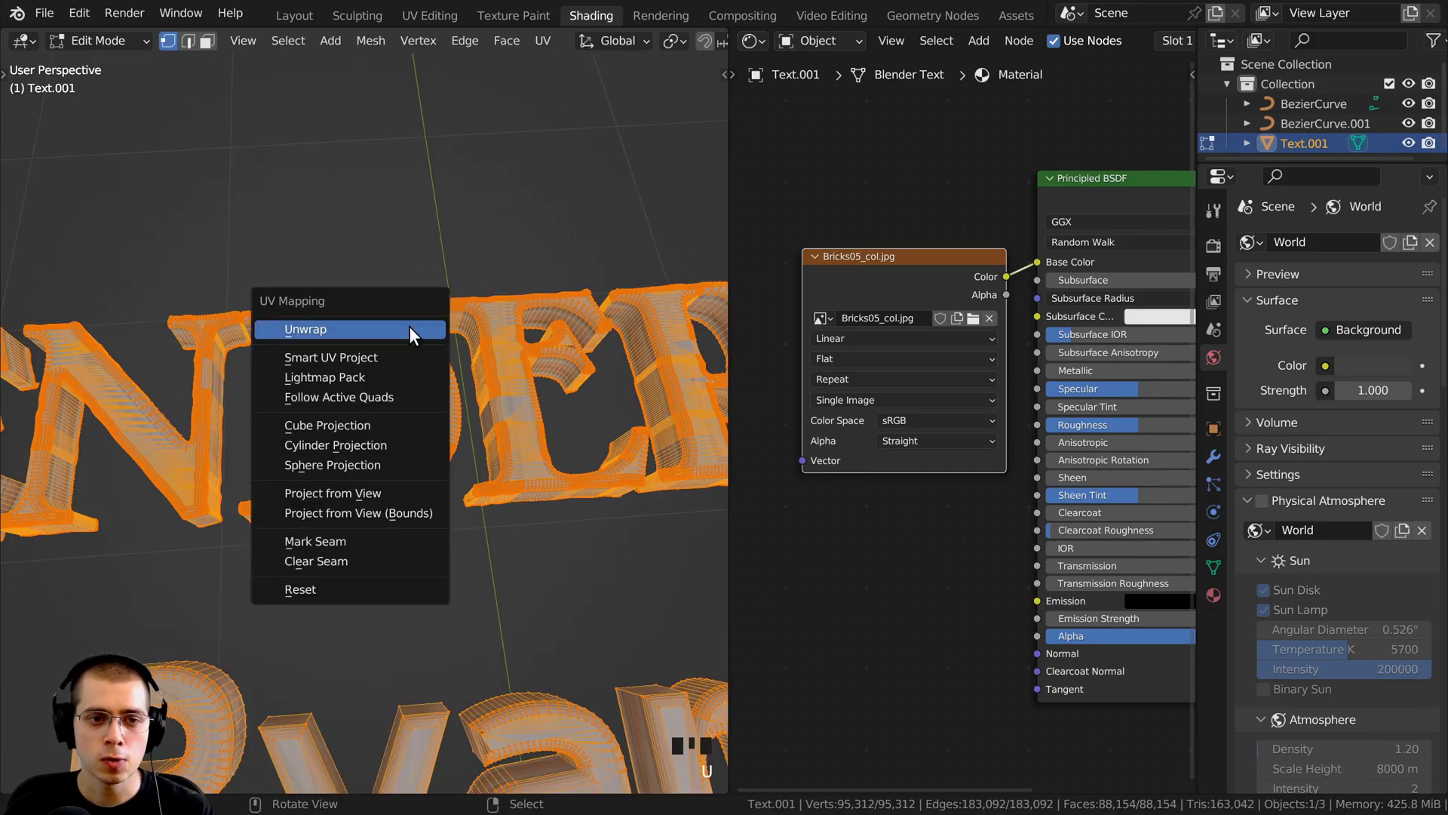
left_click(333, 357)
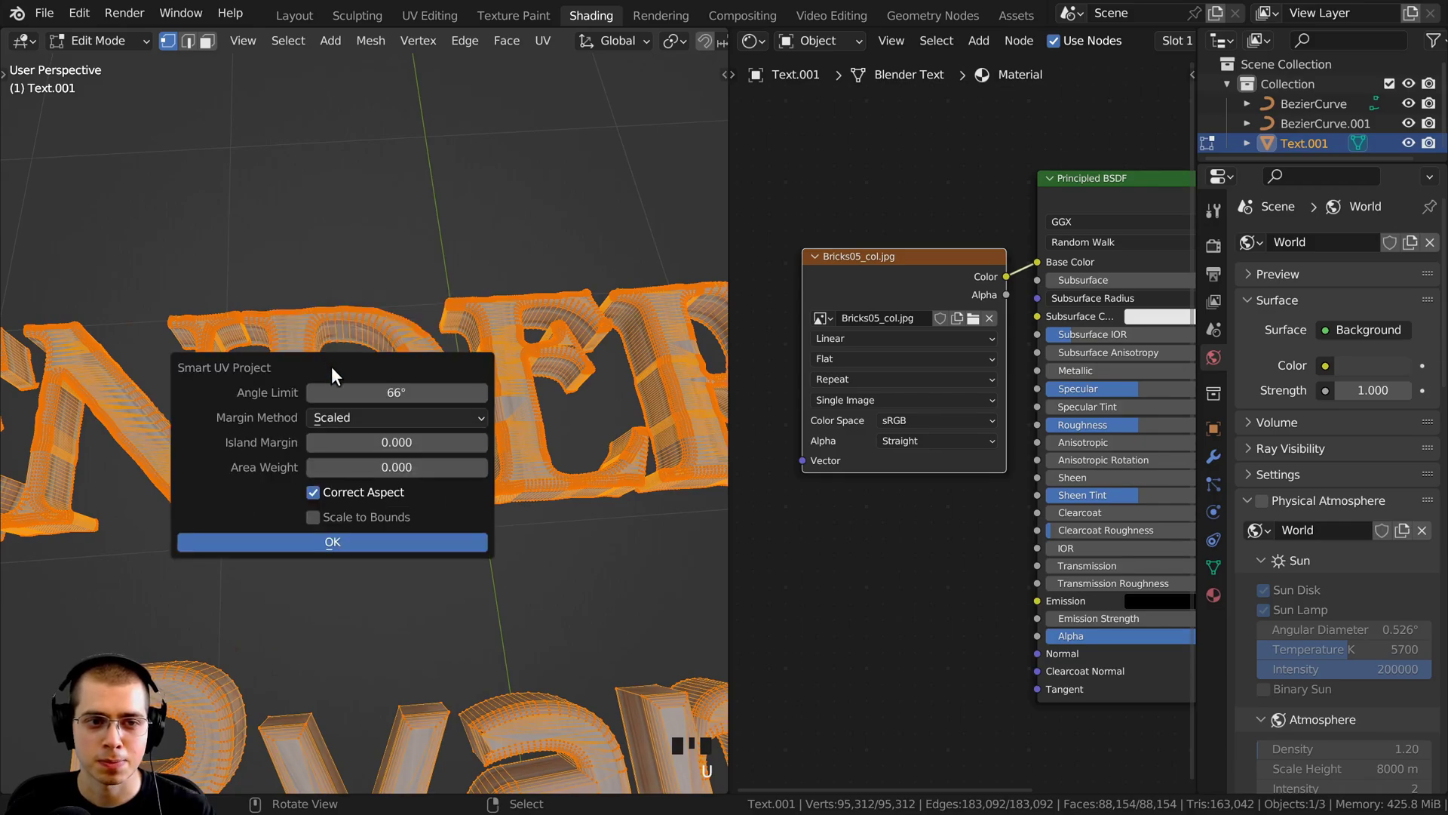
left_click(339, 541)
key("Tab")
Reposition the Bricks05_col.jpg image node in the material's node graph and inspect the brick texture on the letter D
scroll(393, 260, "down", 2)
middle_click_drag(392, 260, 451, 293)
scroll(452, 294, "up", 2)
middle_click_drag(342, 314, 388, 283)
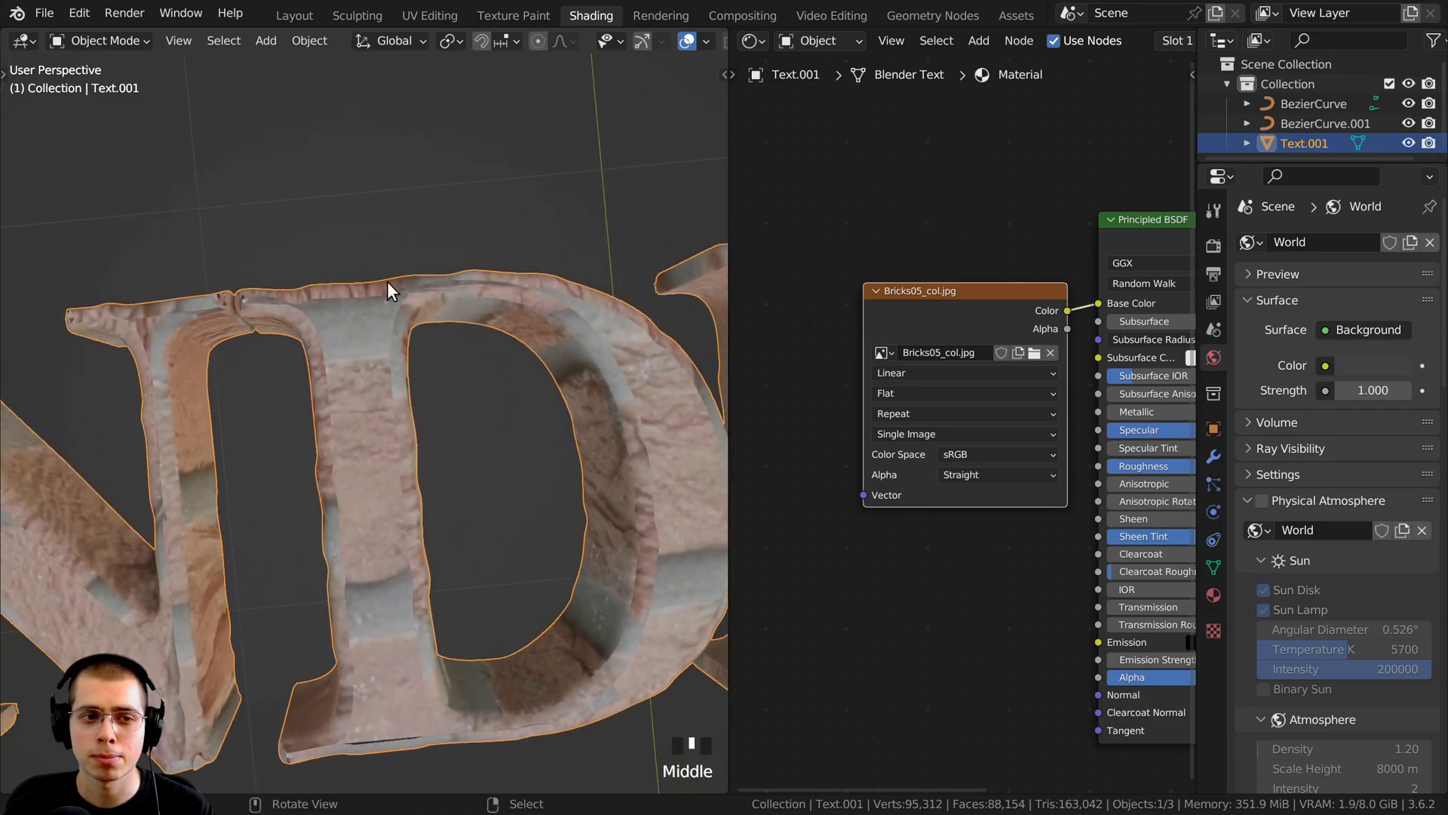
key("g")
left_click(993, 314)
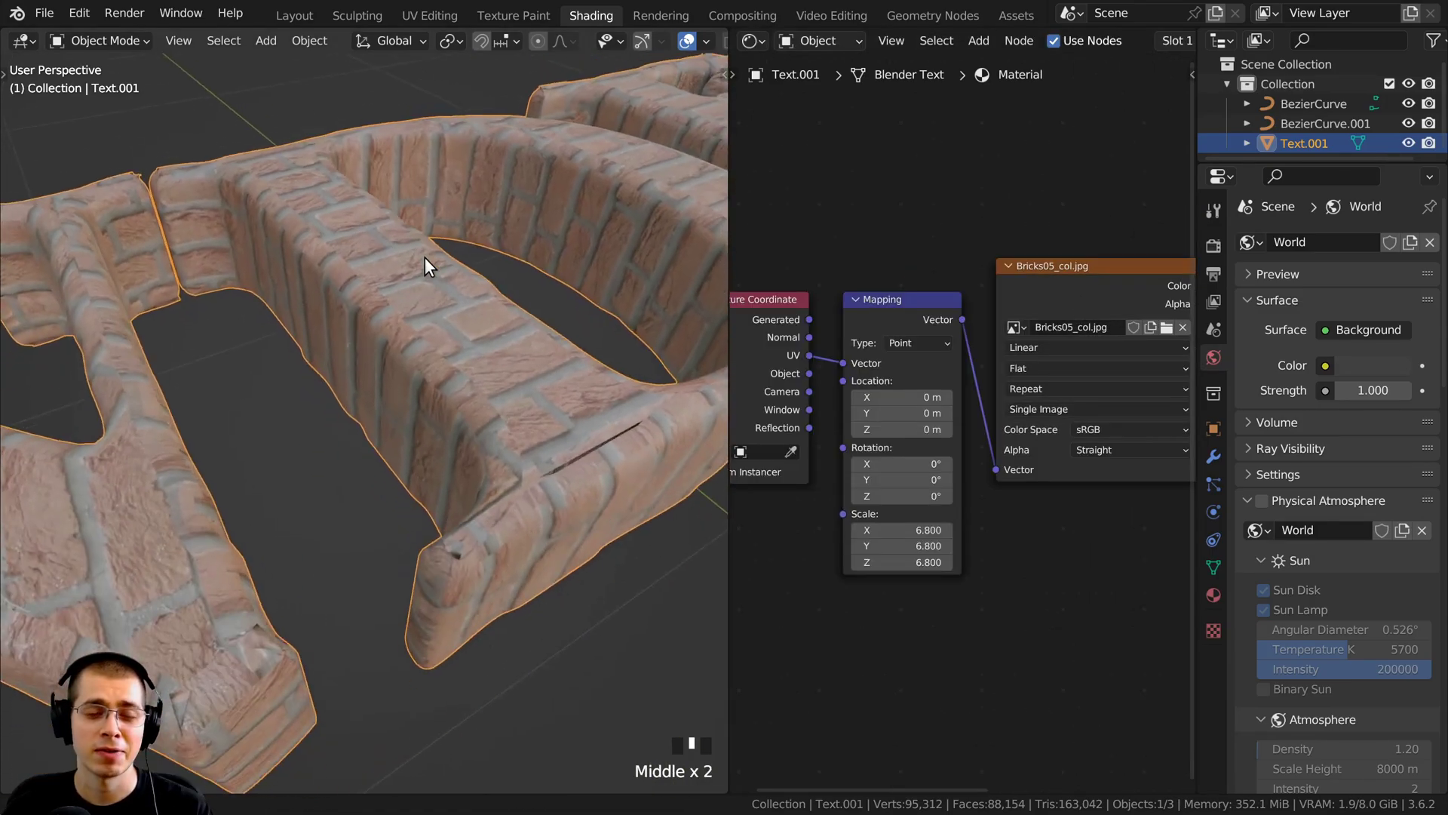
scroll(409, 283, "up", 3)
middle_click_drag(408, 283, 405, 311)
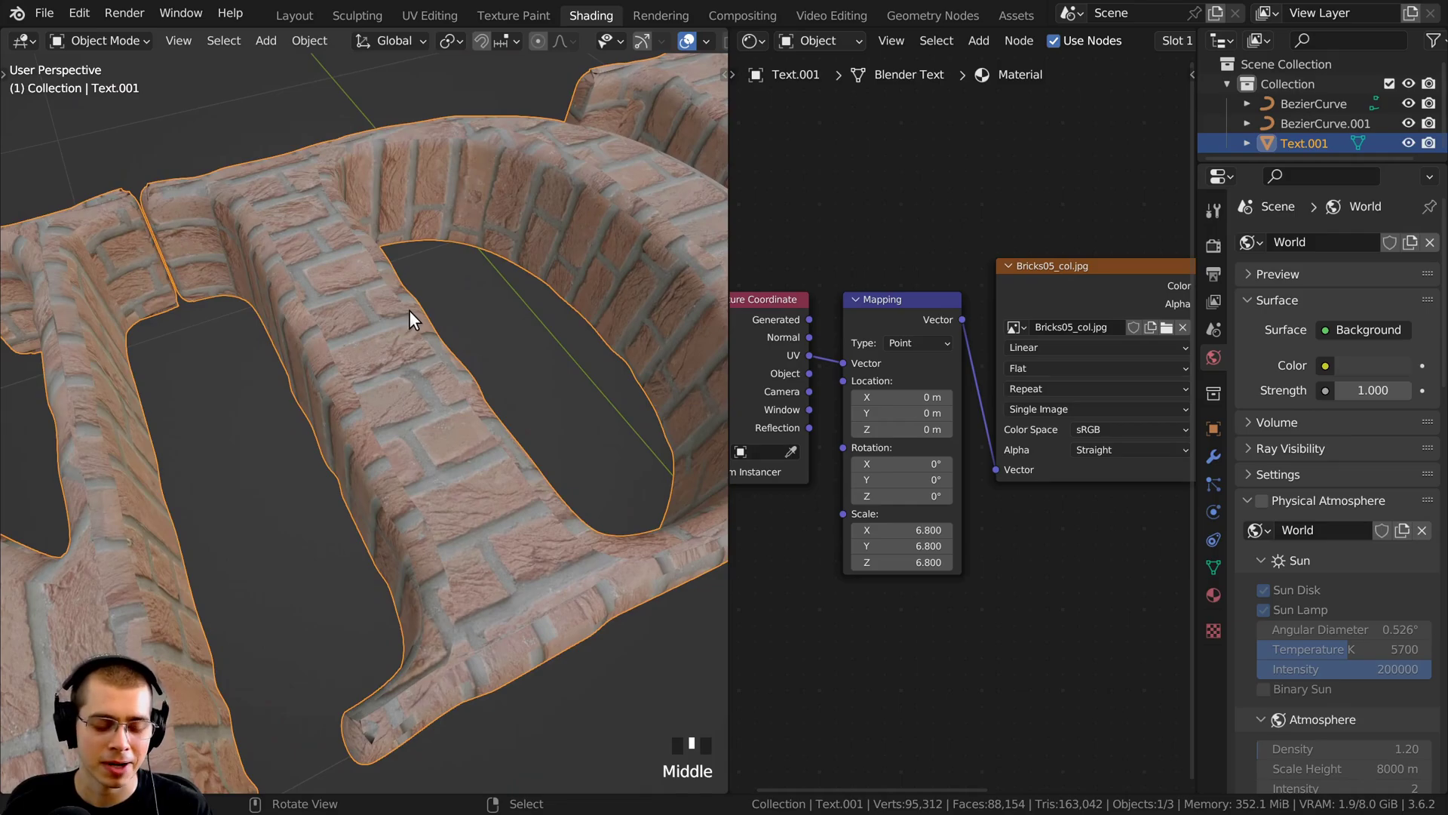
Remap the UVs of the whole text mesh with Project from View in the top orthographic view
key("Tab")
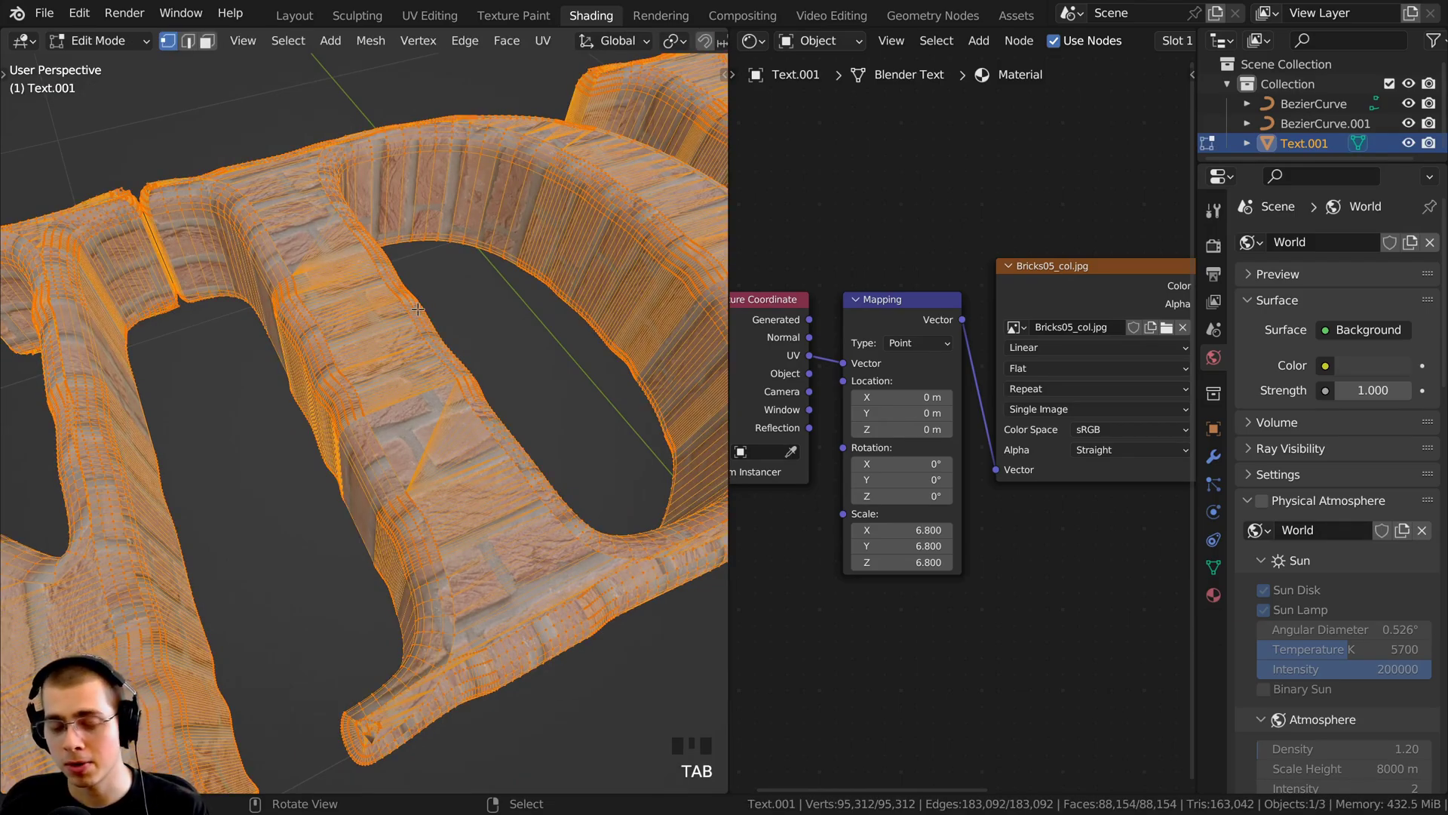
key("KP_7")
middle_click_drag(414, 307, 400, 204, "shift")
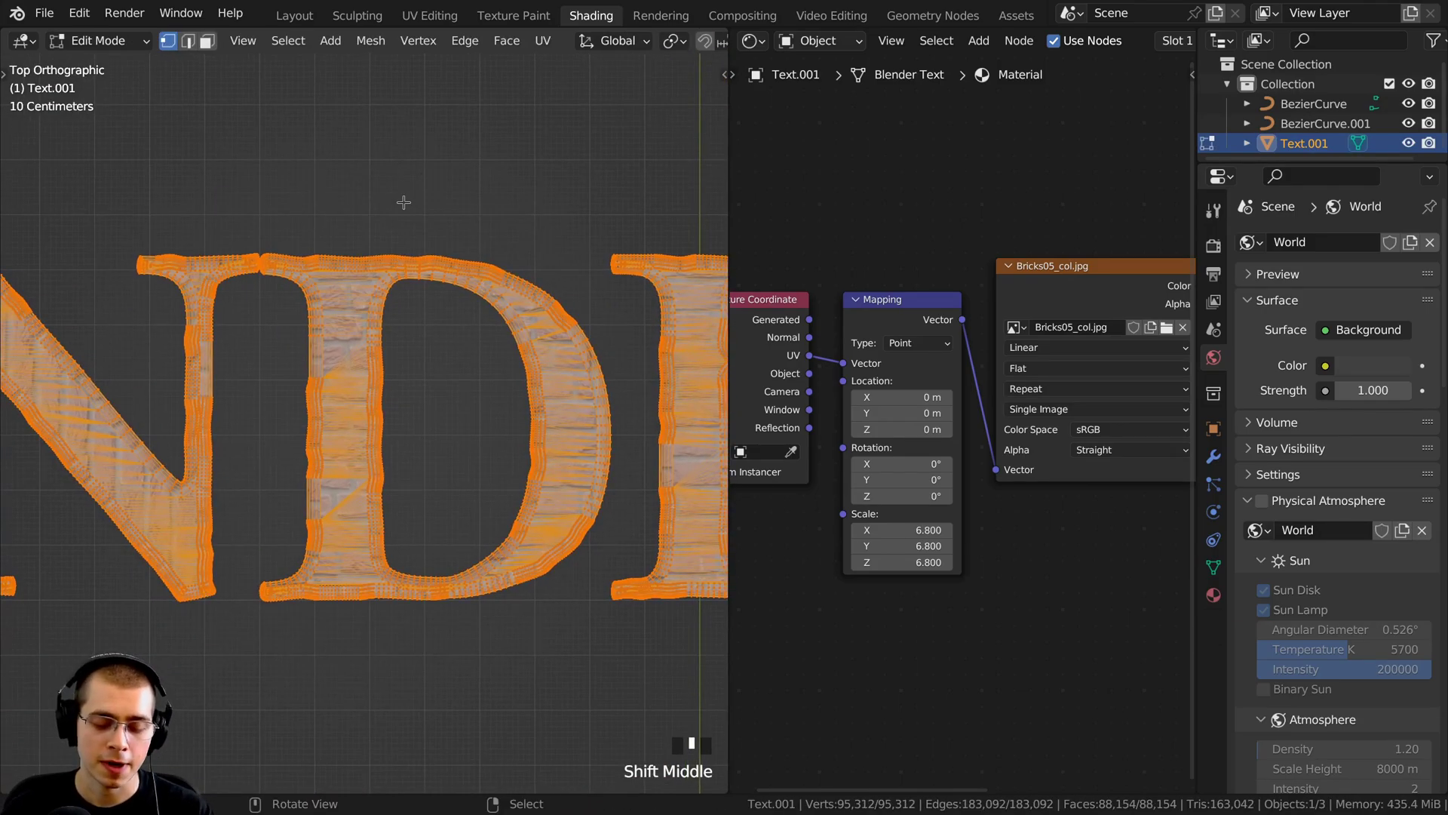
key("u")
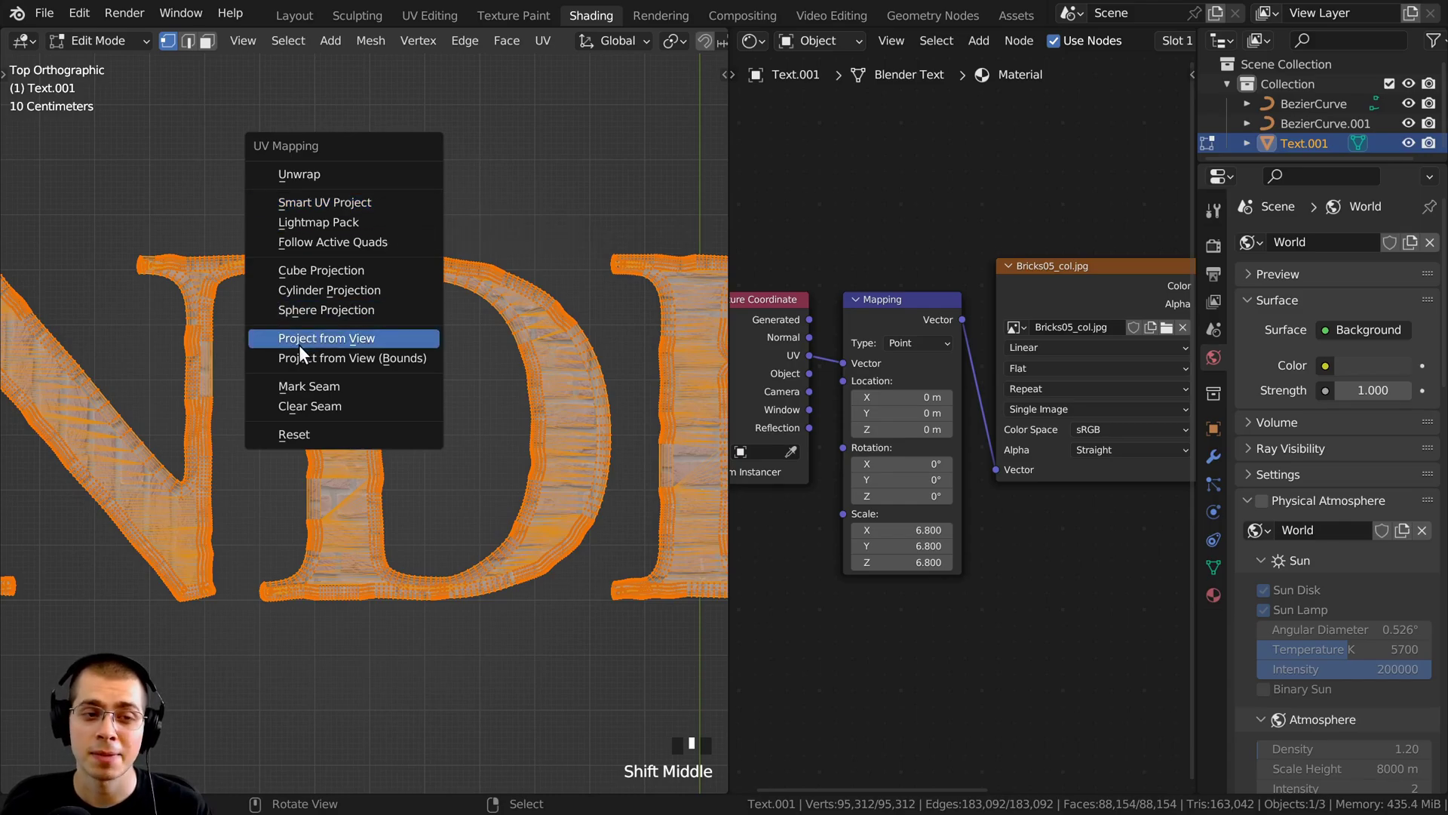
left_click(340, 338)
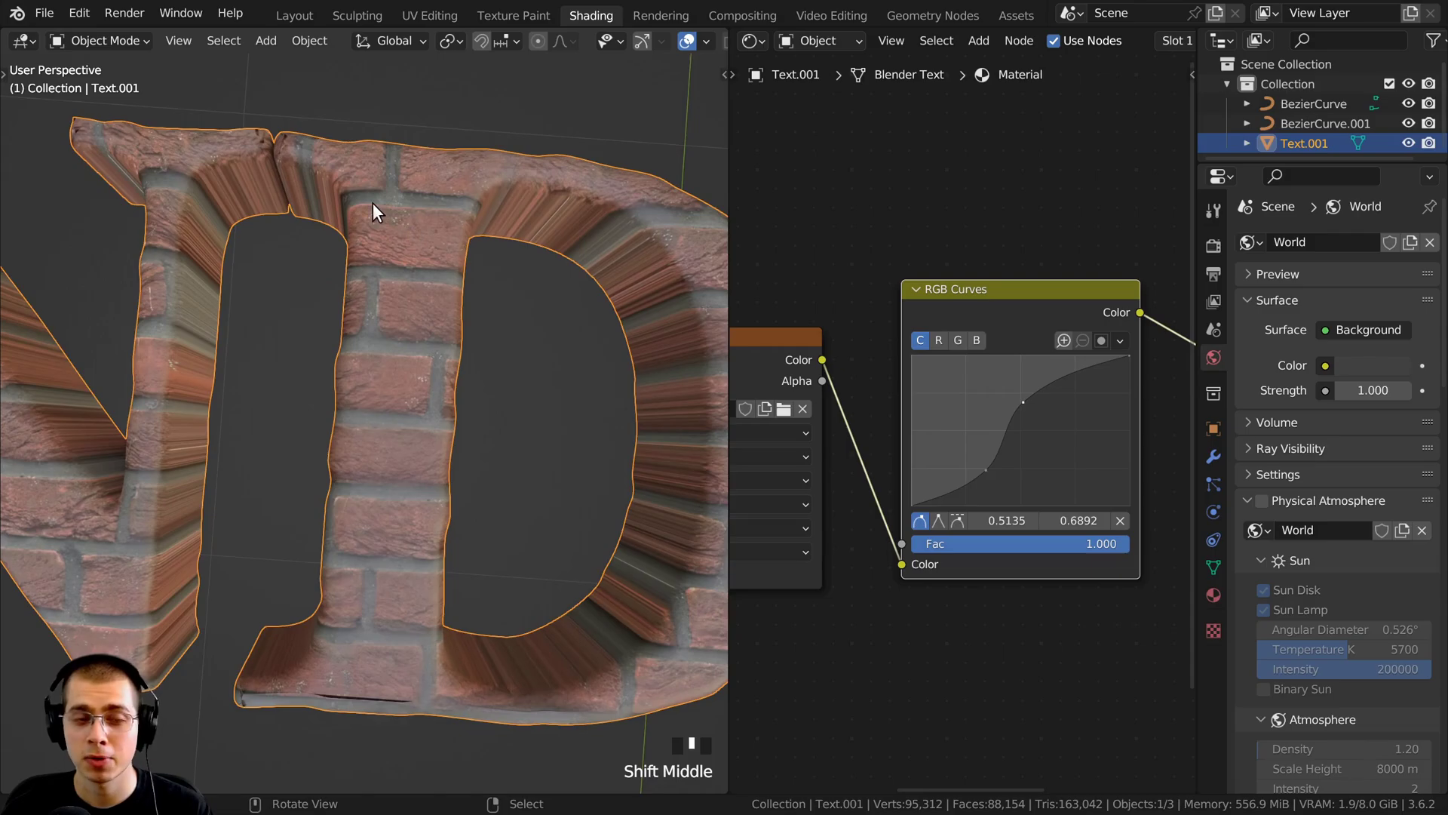
Maximize the 3D viewport and look over both lines of the brick-textured text
scroll(386, 291, "down", 7)
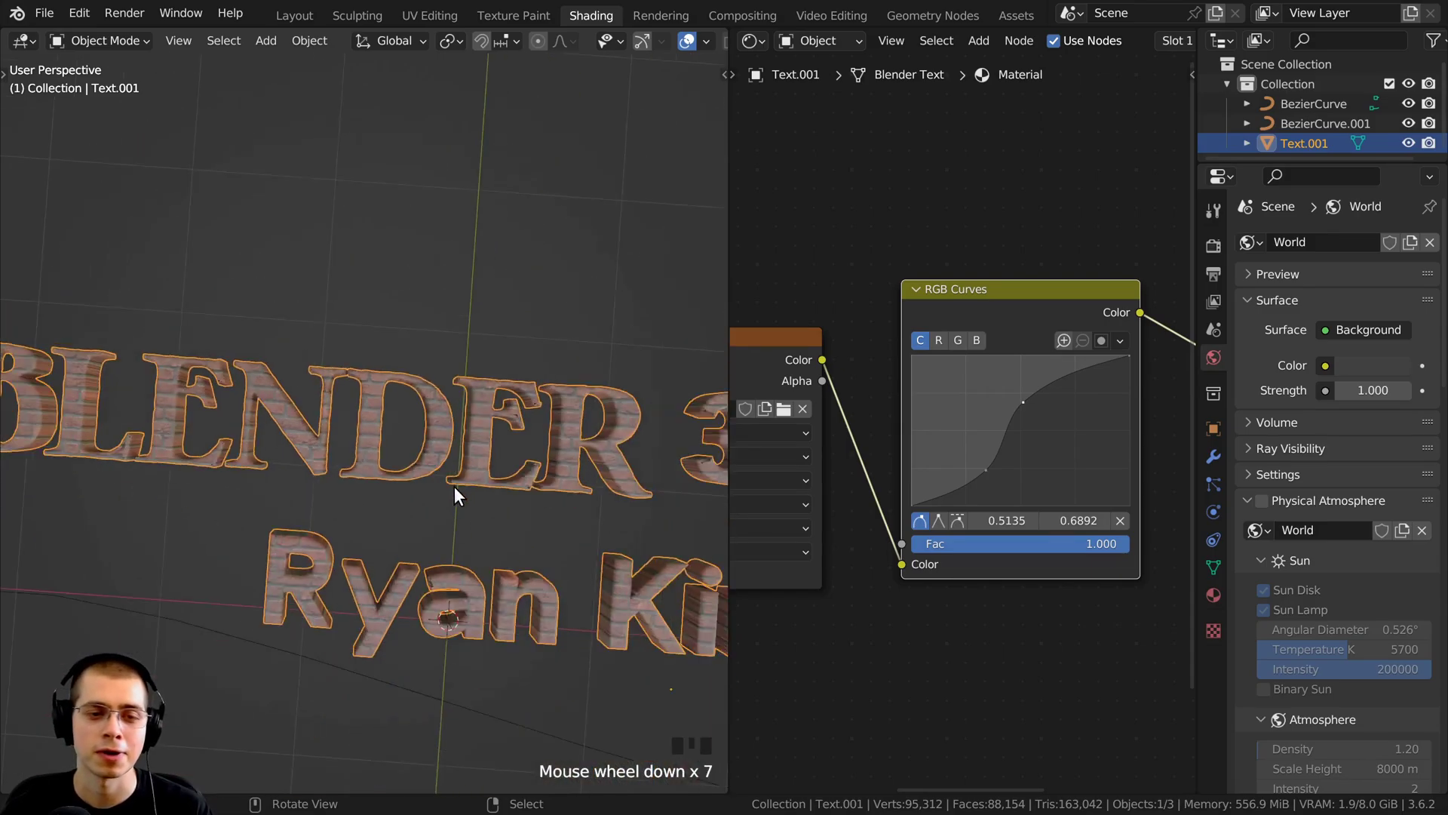
middle_click_drag(453, 486, 432, 366)
key("ctrl+space")
middle_click_drag(1090, 560, 1072, 586)
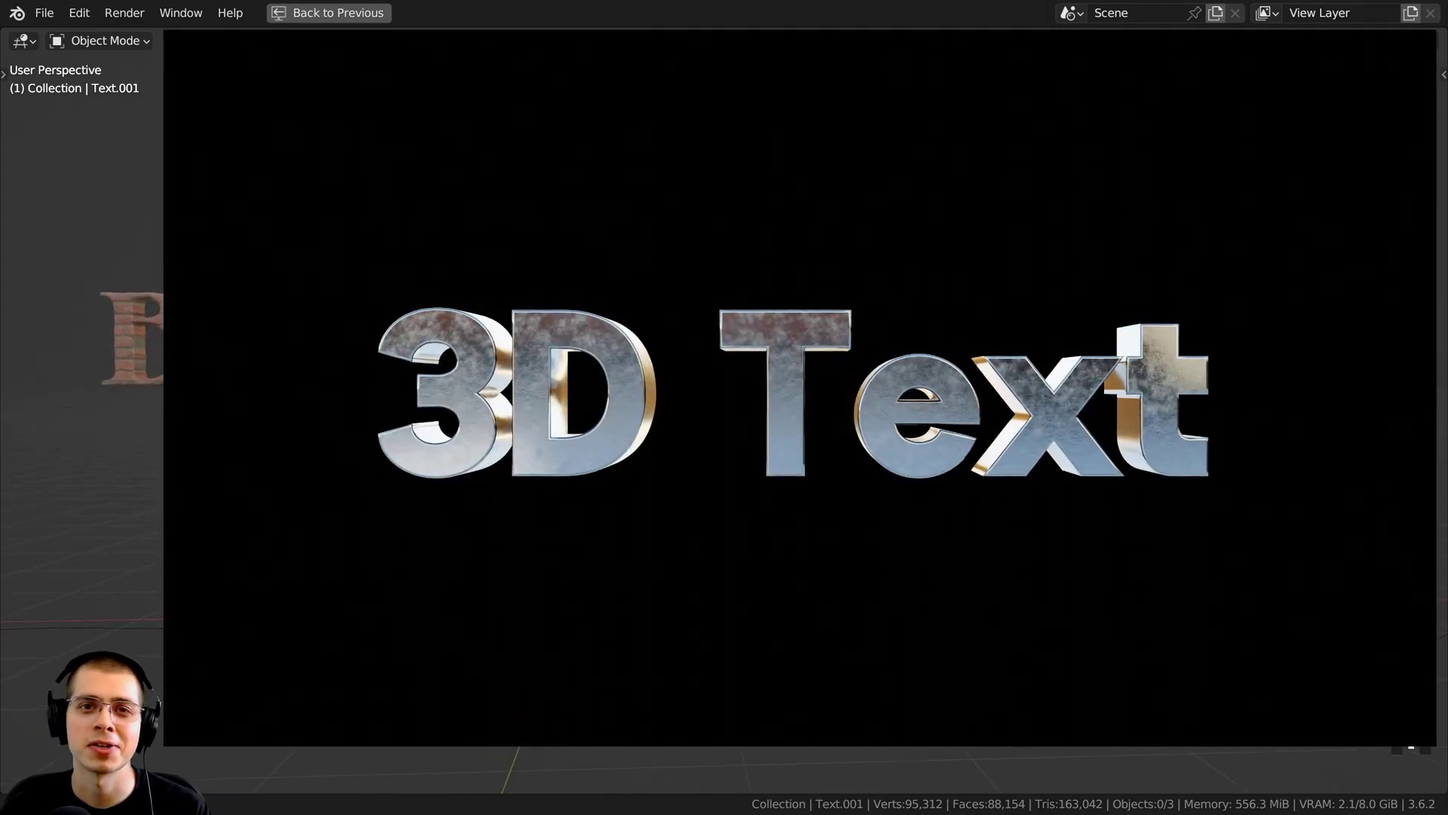